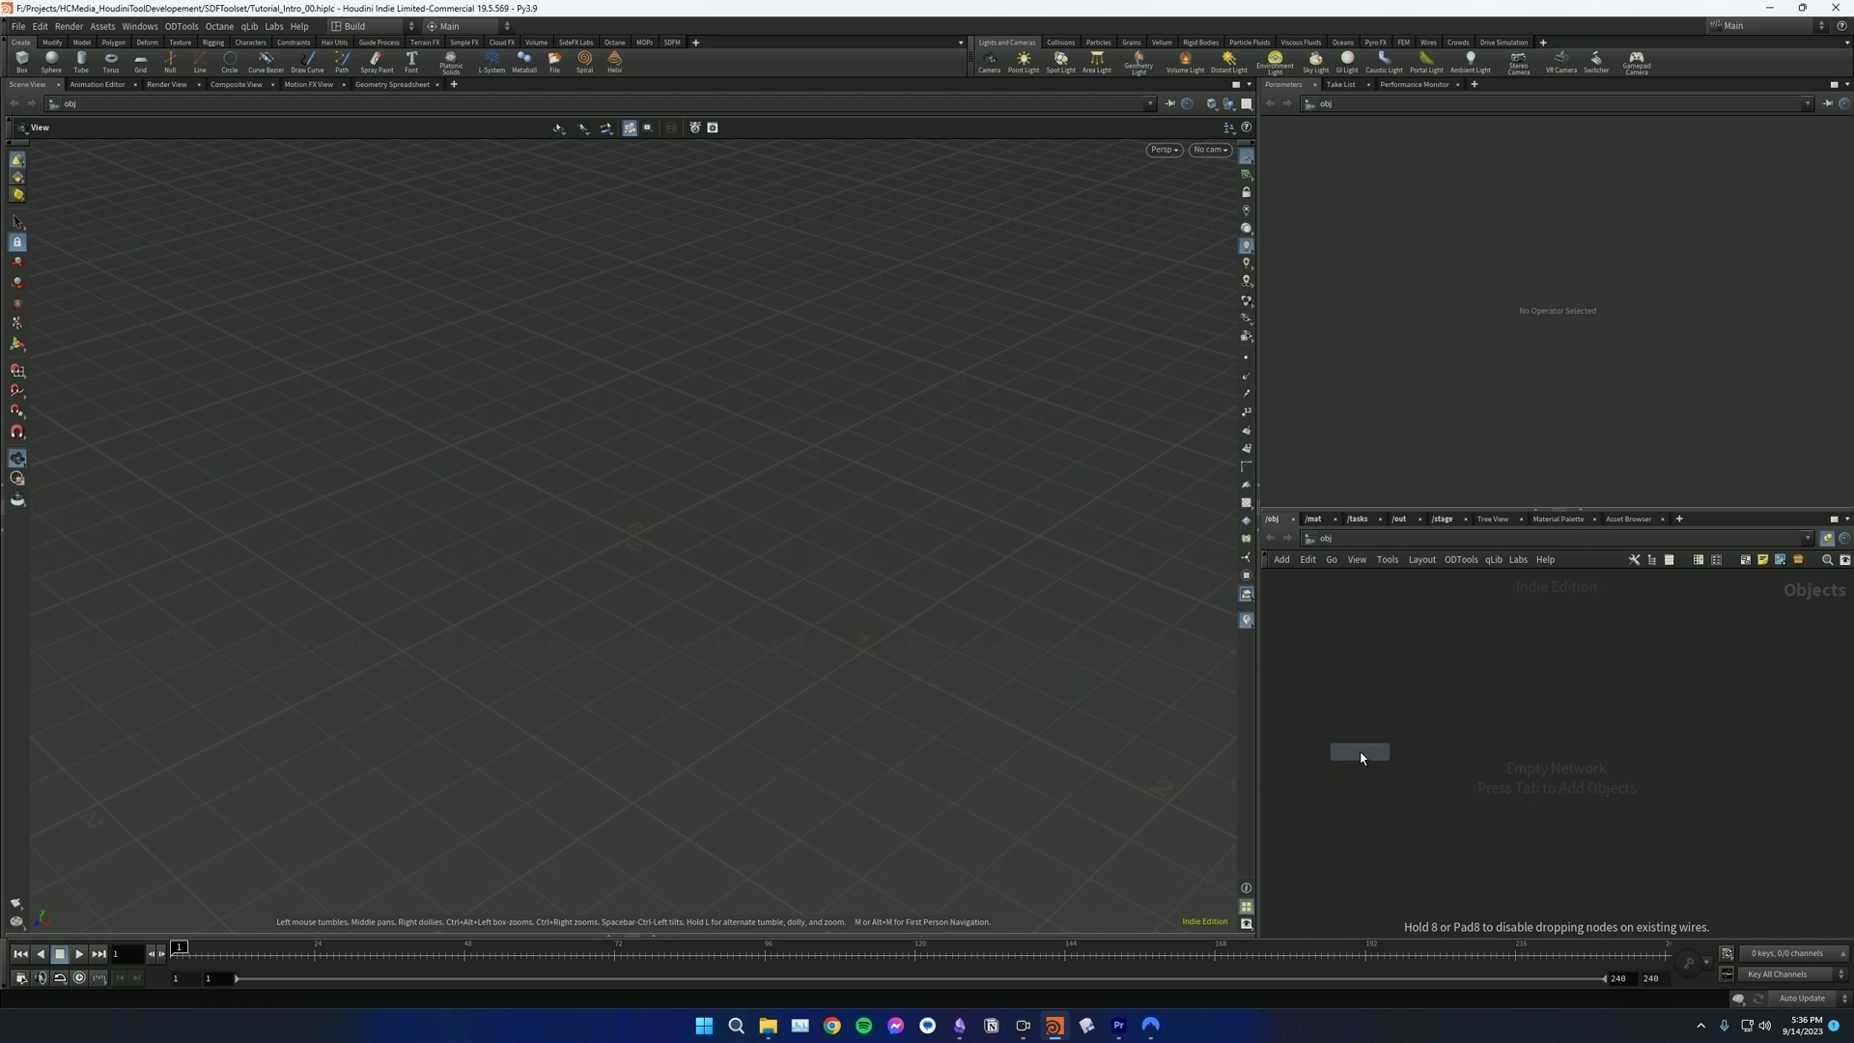
# - Create a geometry object, go inside it and place an SDFM Prim node
pyautogui.click(1360, 756)
pyautogui.press('Return')
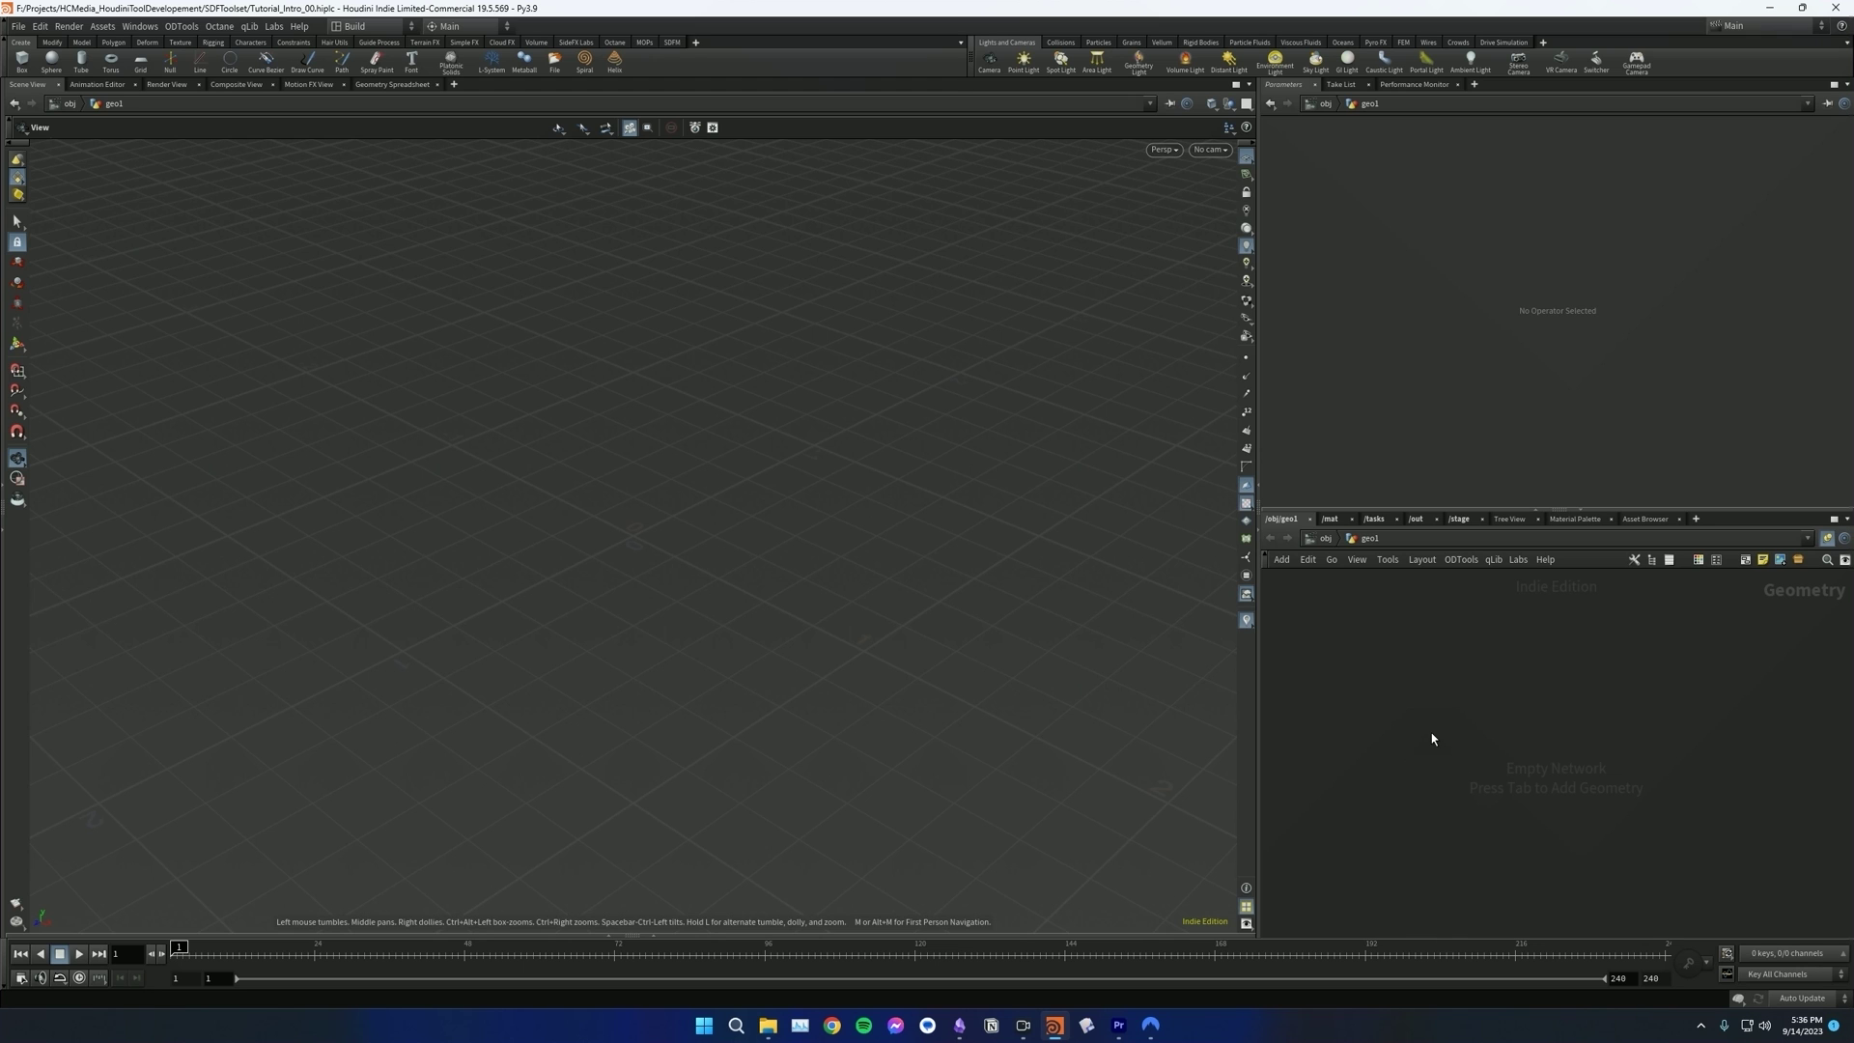
pyautogui.press('Tab')
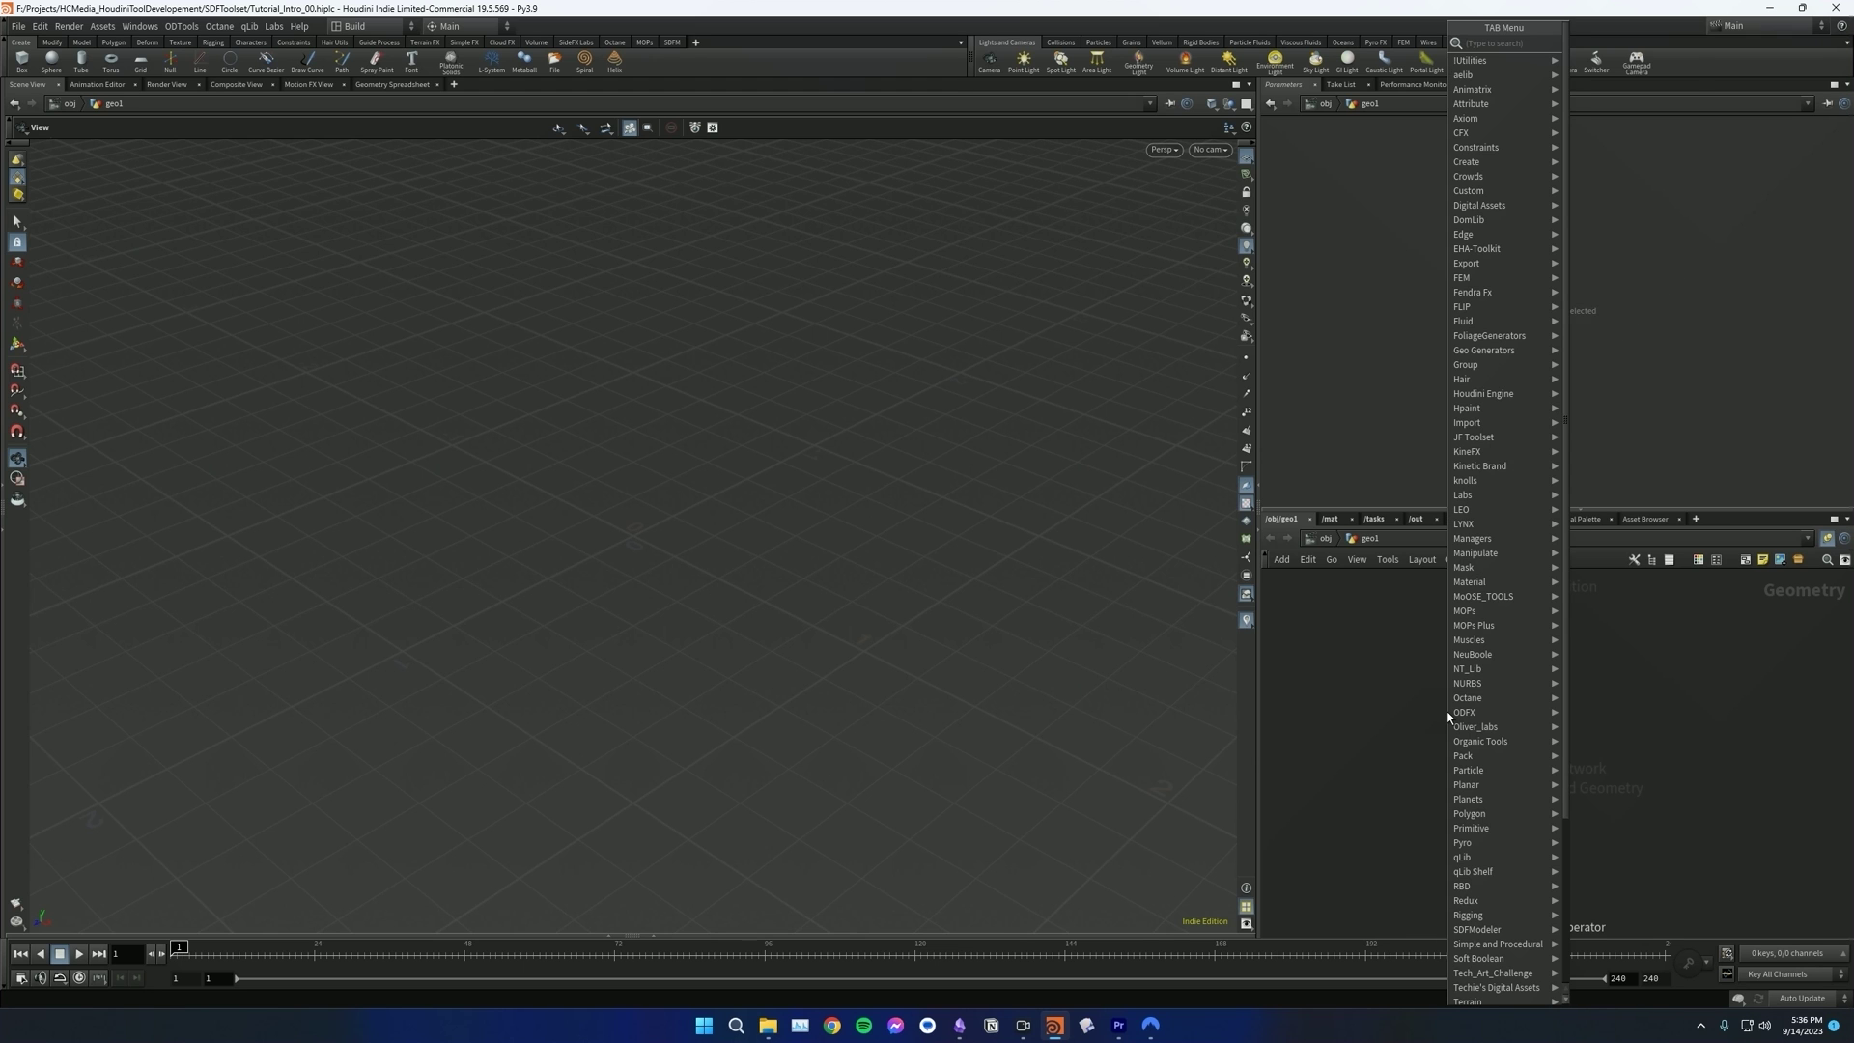
pyautogui.write('sdfm')
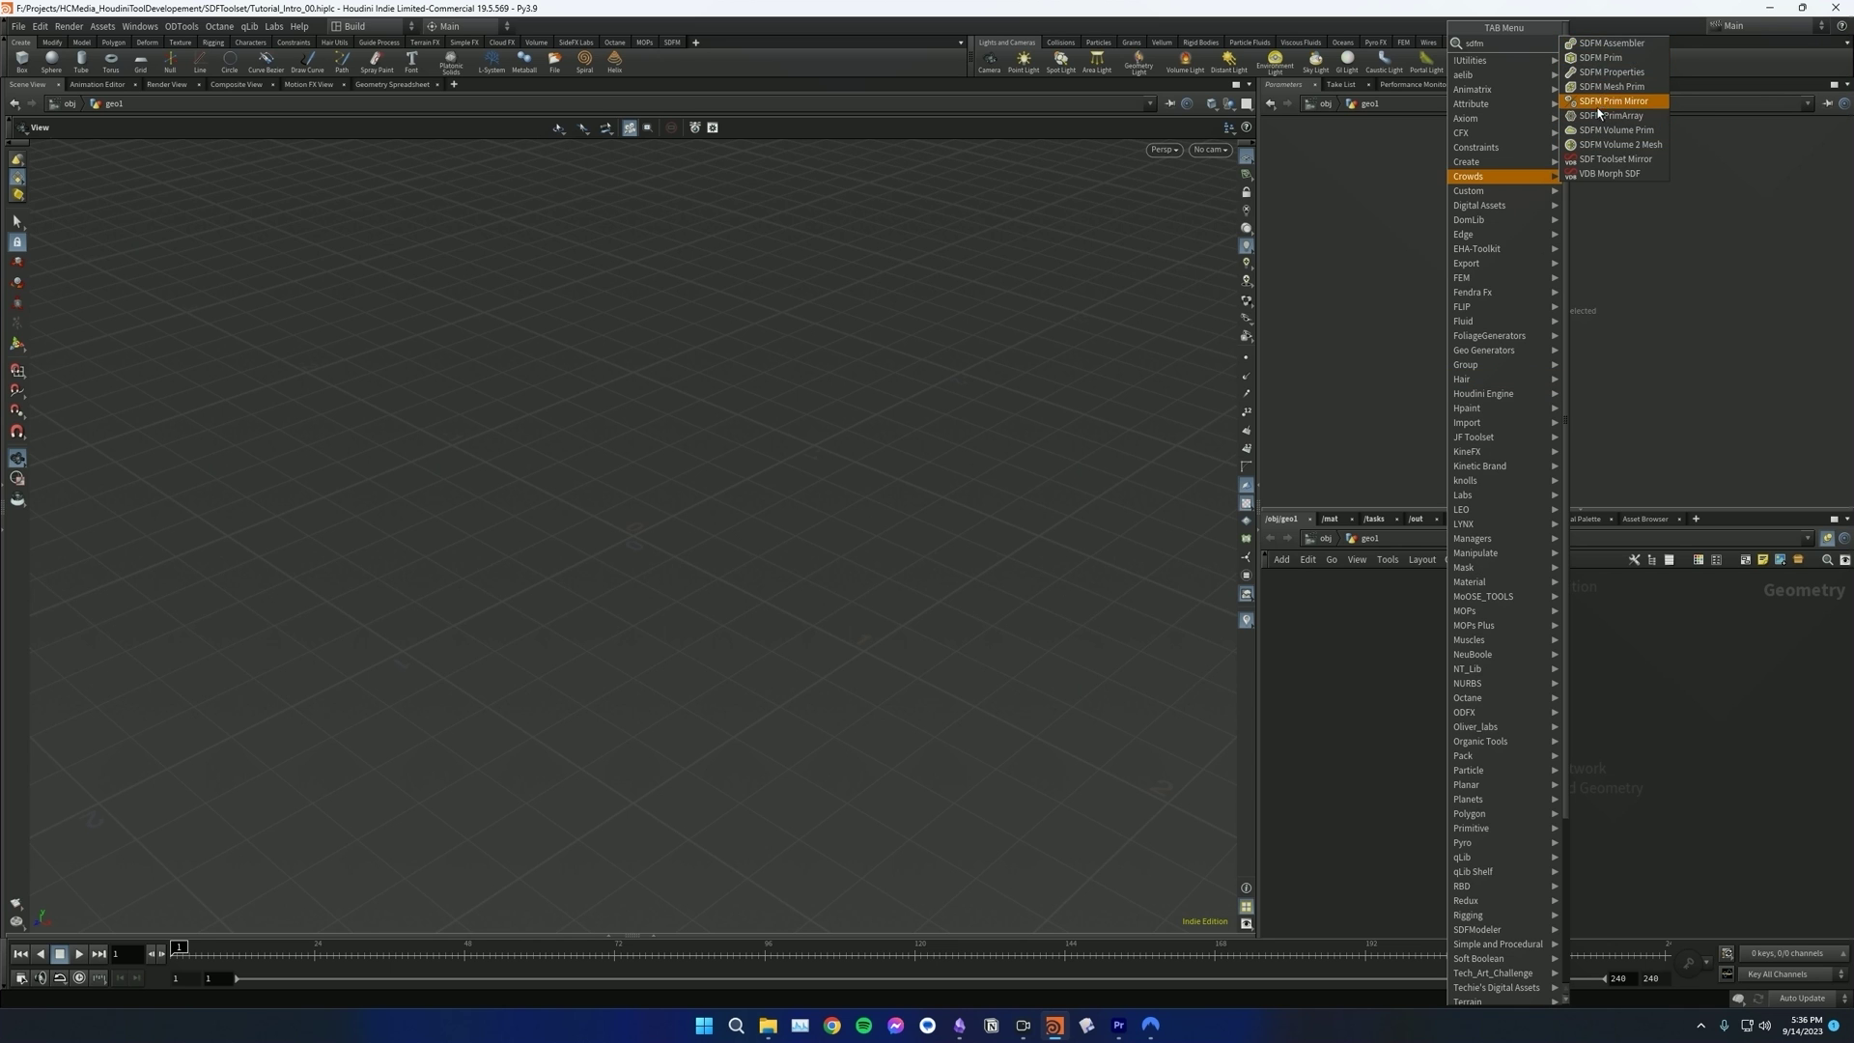
pyautogui.click(1603, 60)
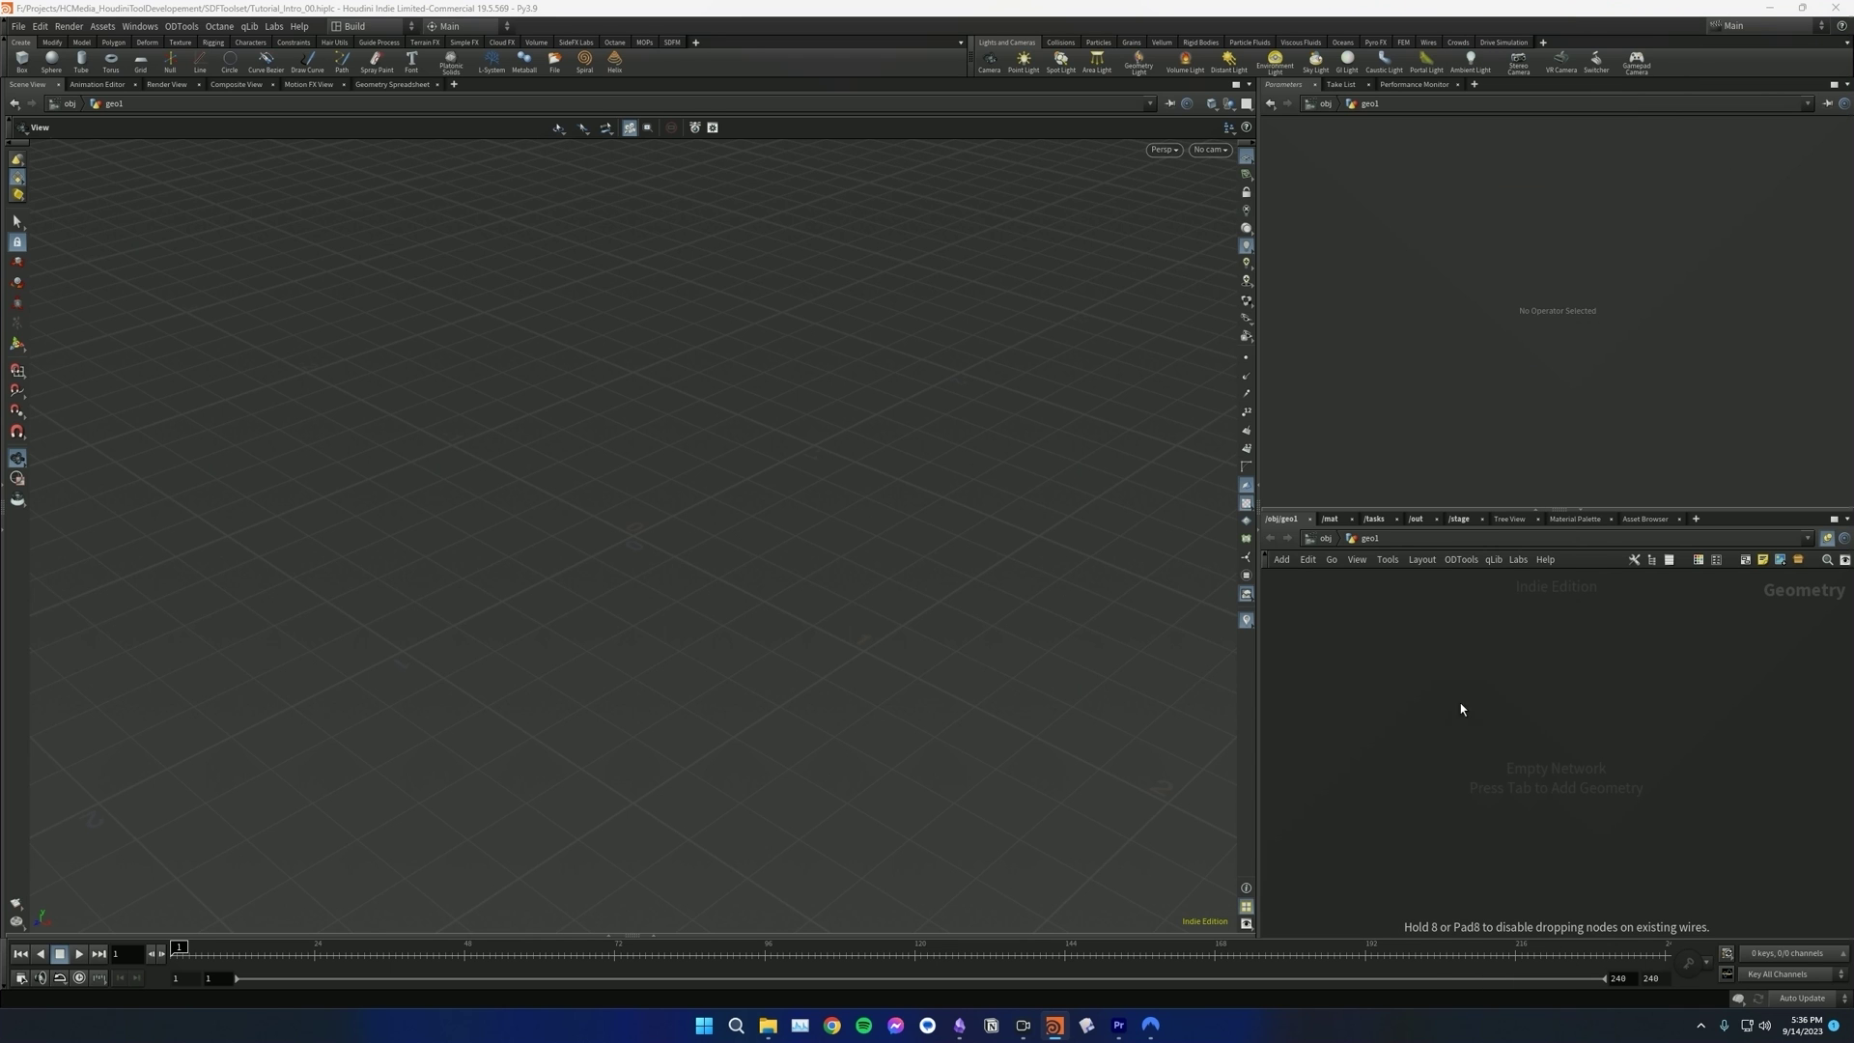
pyautogui.click(1432, 626)
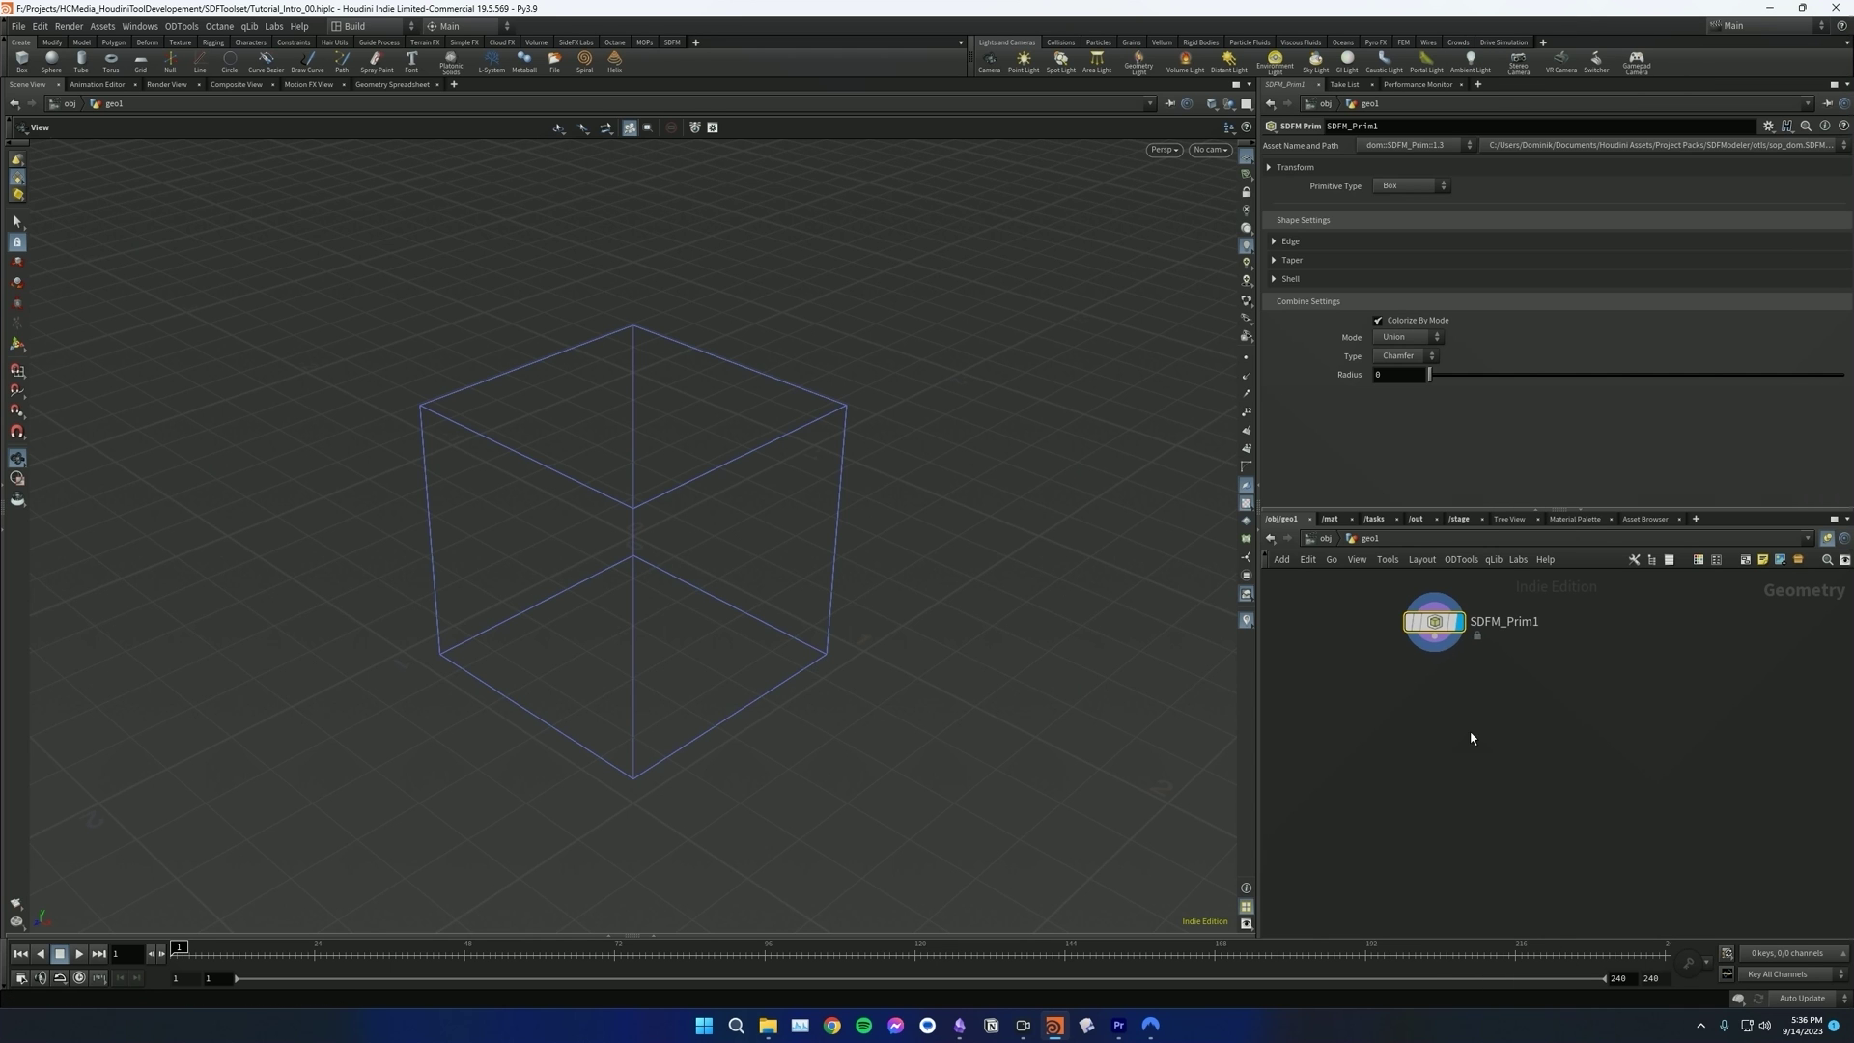
# - Add an SDFM Assembler node below the primitive, connect the primitive to it and display the assembler's output
pyautogui.press('Tab')
pyautogui.write('sdfm')
pyautogui.press('Return')
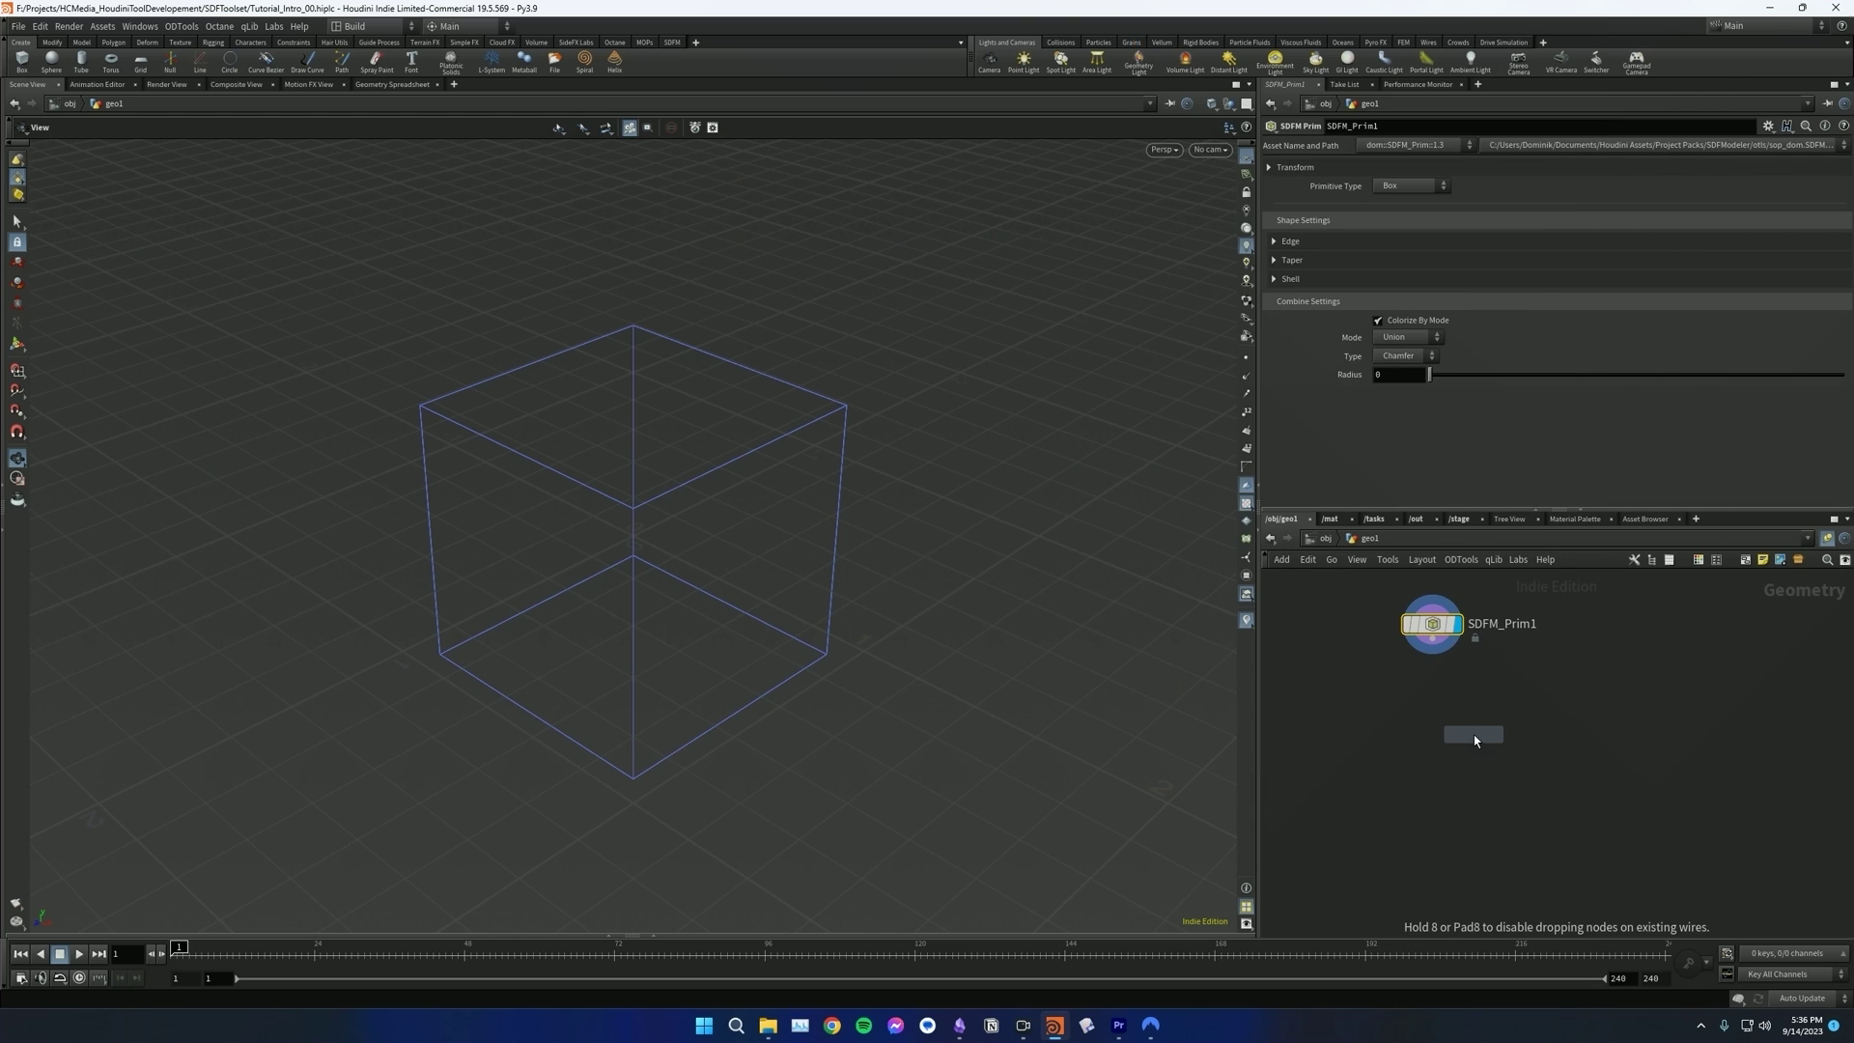
pyautogui.click(1476, 740)
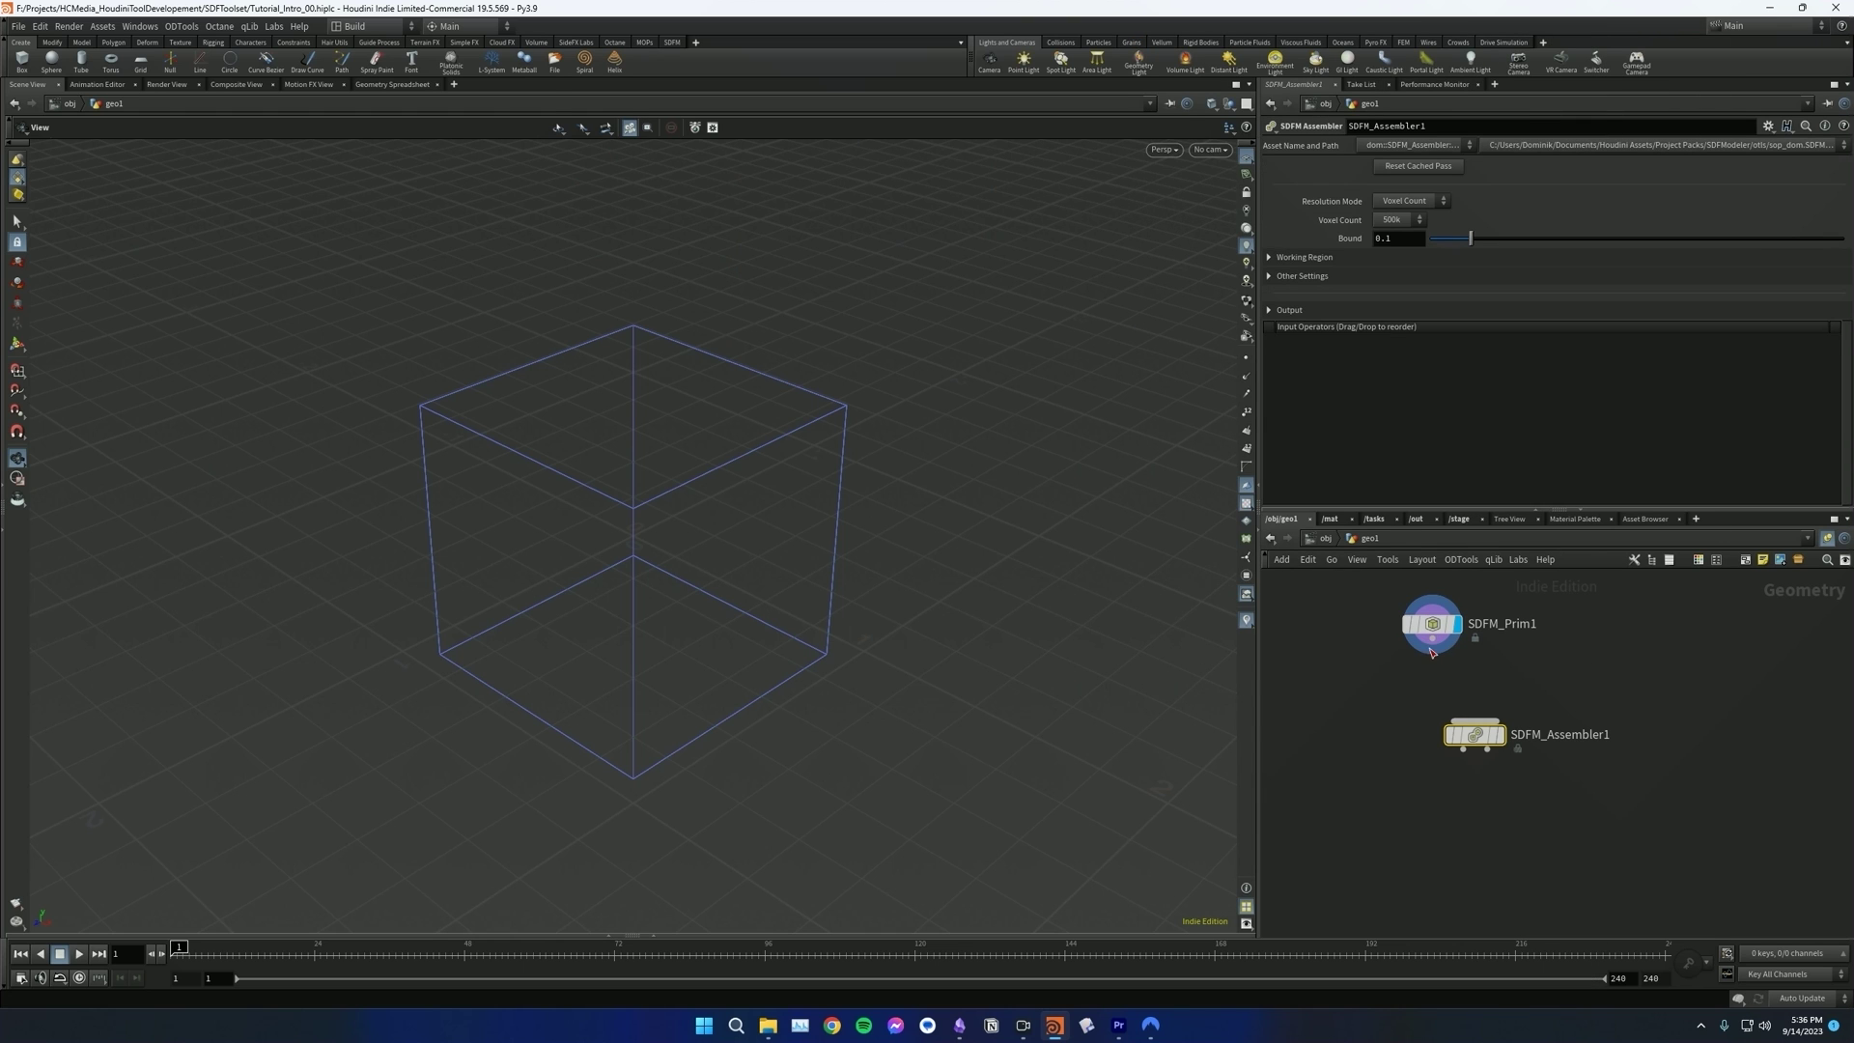
pyautogui.click(1502, 738)
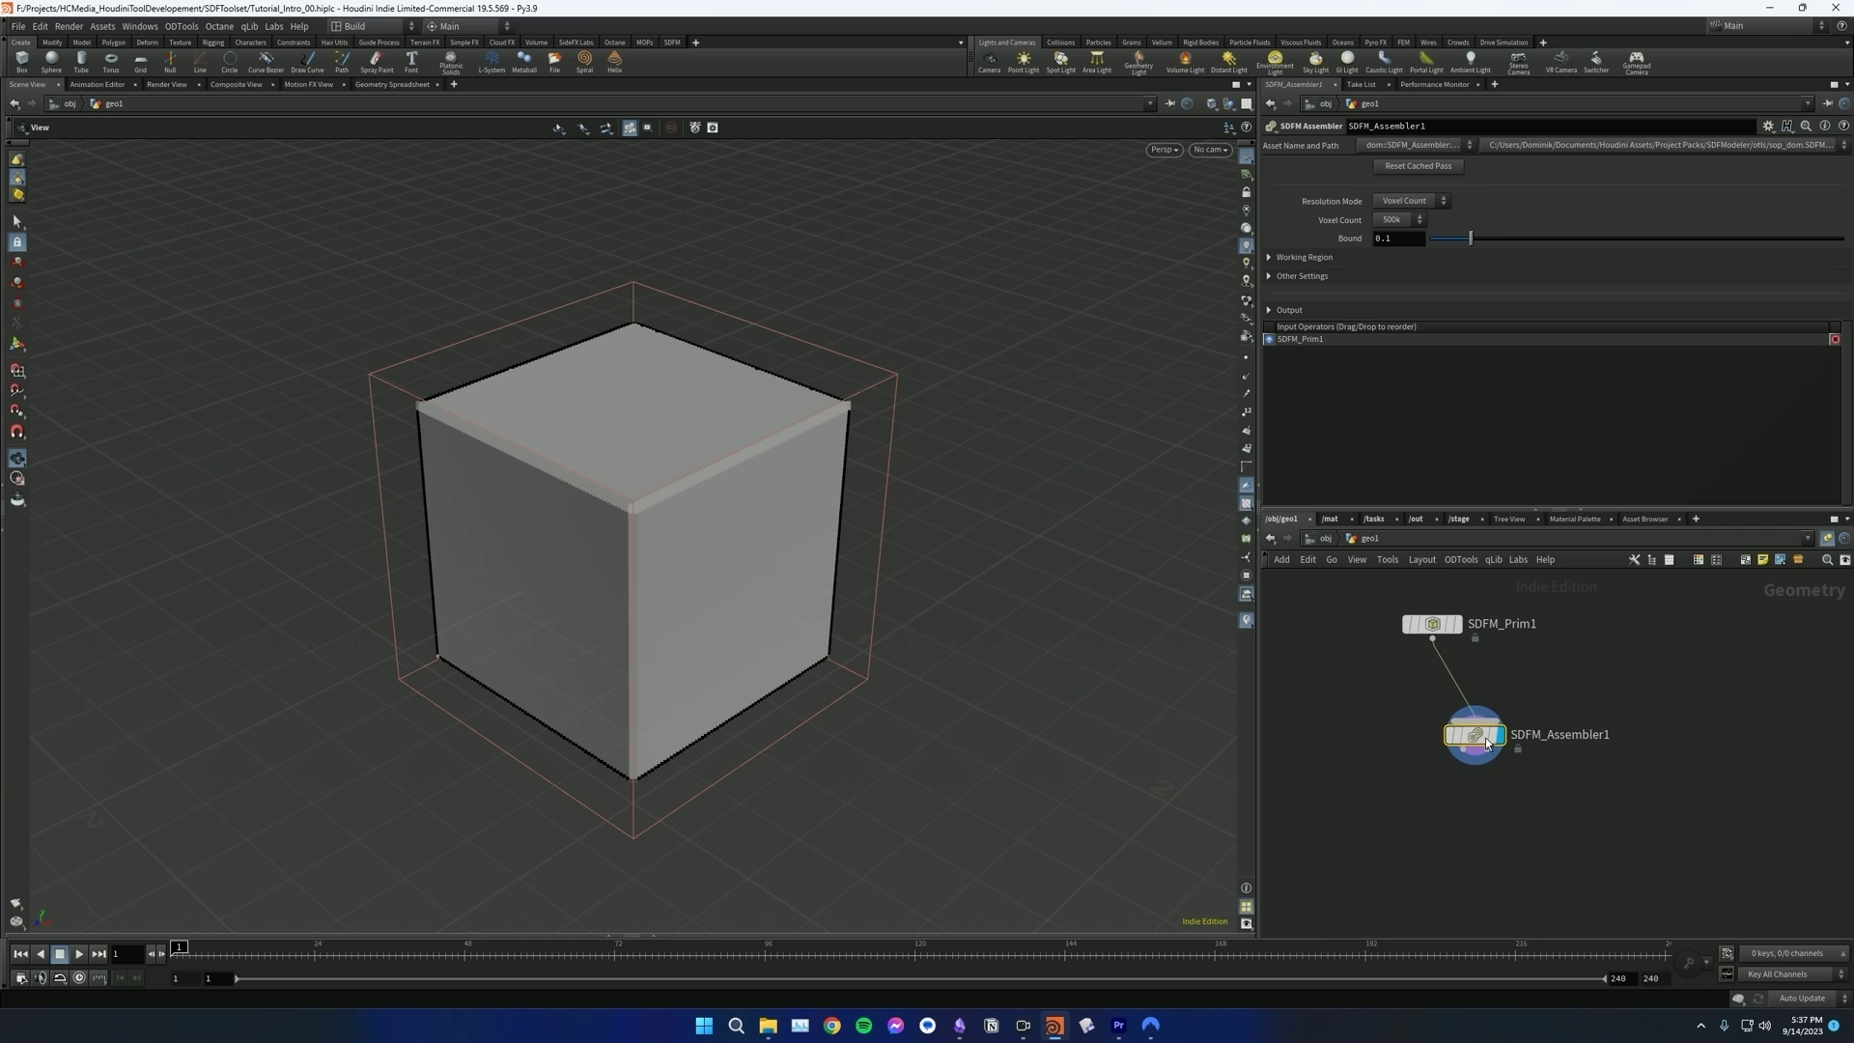
# - Save the scene and set the assembler's voxel count to 1M
pyautogui.moveTo(640, 558); pyautogui.dragTo(675, 587)
pyautogui.scroll(-2, 641, 583)
pyautogui.moveTo(679, 585); pyautogui.dragTo(932, 434, button='right')
pyautogui.moveTo(739, 488)
pyautogui.mouseDown()
pyautogui.moveTo(762, 563)
pyautogui.moveTo(740, 478)
pyautogui.mouseUp()
pyautogui.scroll(-3, 739, 476)
pyautogui.keyDown('alt'); pyautogui.moveTo(583, 518); pyautogui.dragTo(627, 537); pyautogui.keyUp('alt')
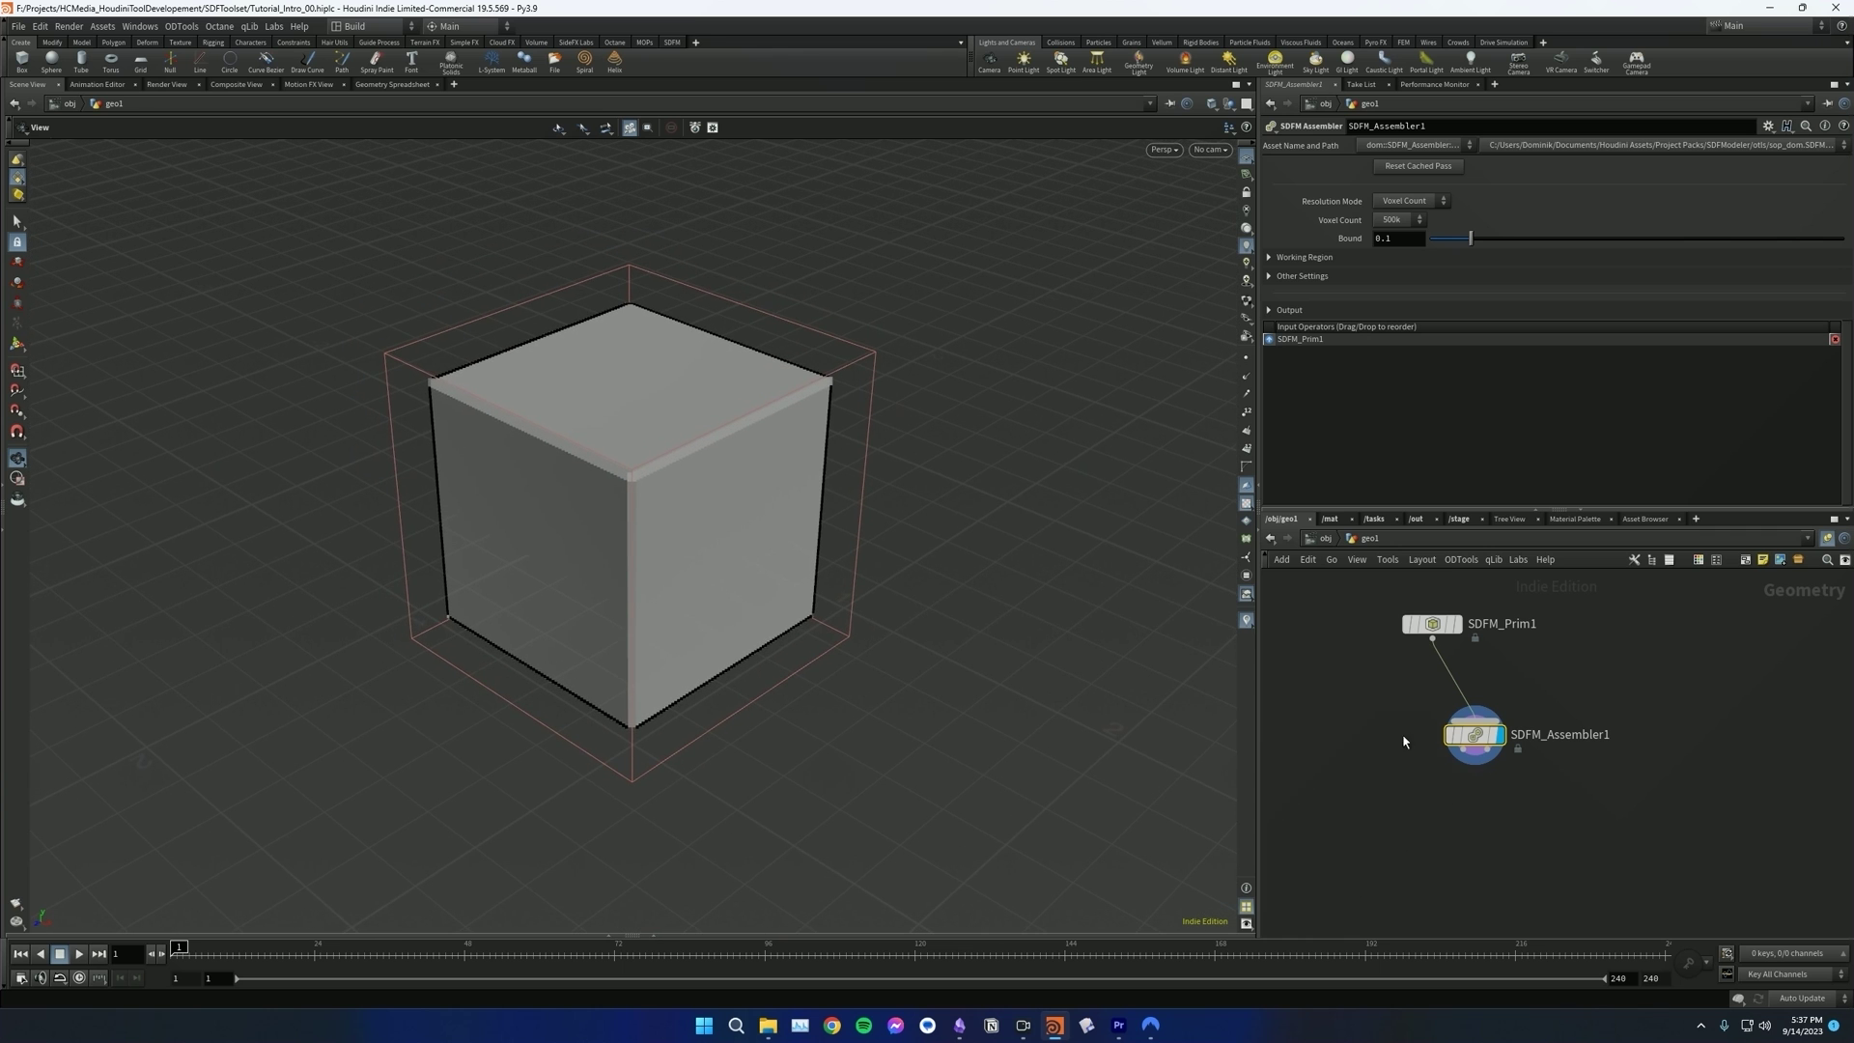
pyautogui.hotkey('ctrl', 's')
pyautogui.click(1393, 220)
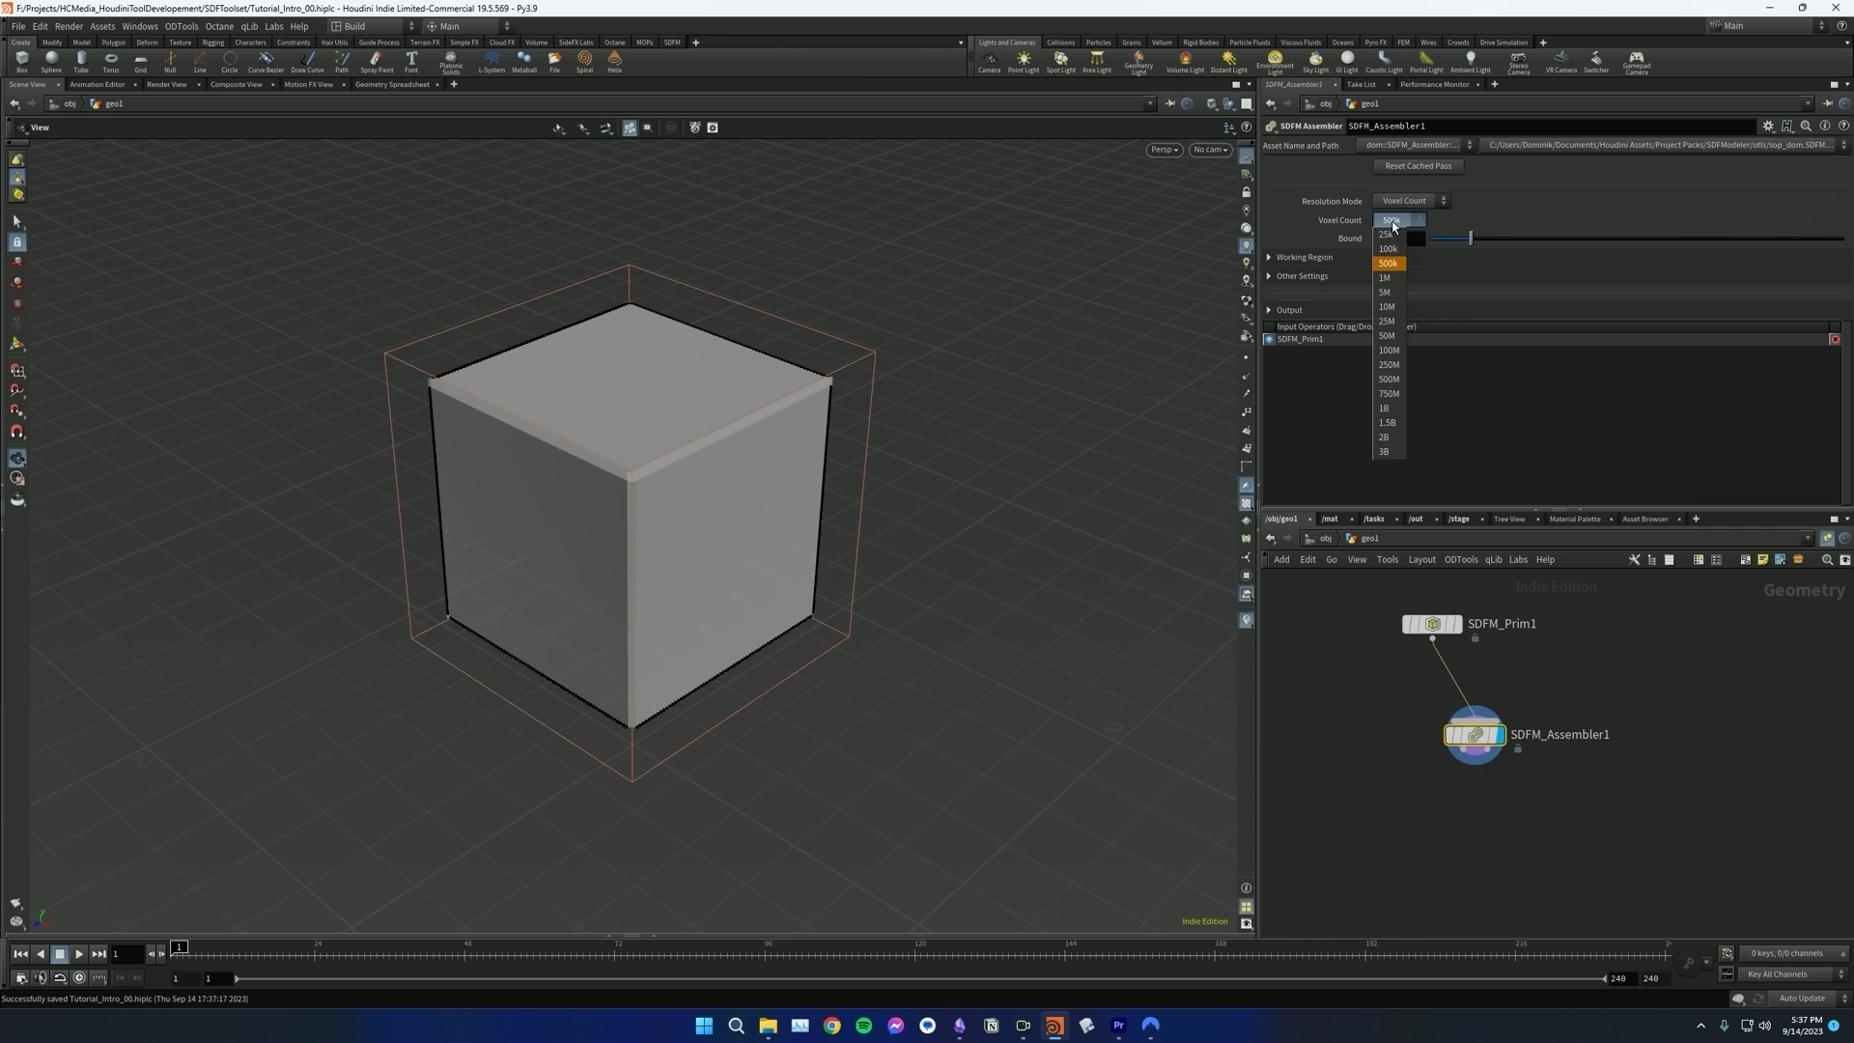
pyautogui.click(1386, 277)
pyautogui.moveTo(737, 491)
pyautogui.mouseDown()
pyautogui.moveTo(737, 464)
pyautogui.moveTo(732, 489)
pyautogui.mouseUp()
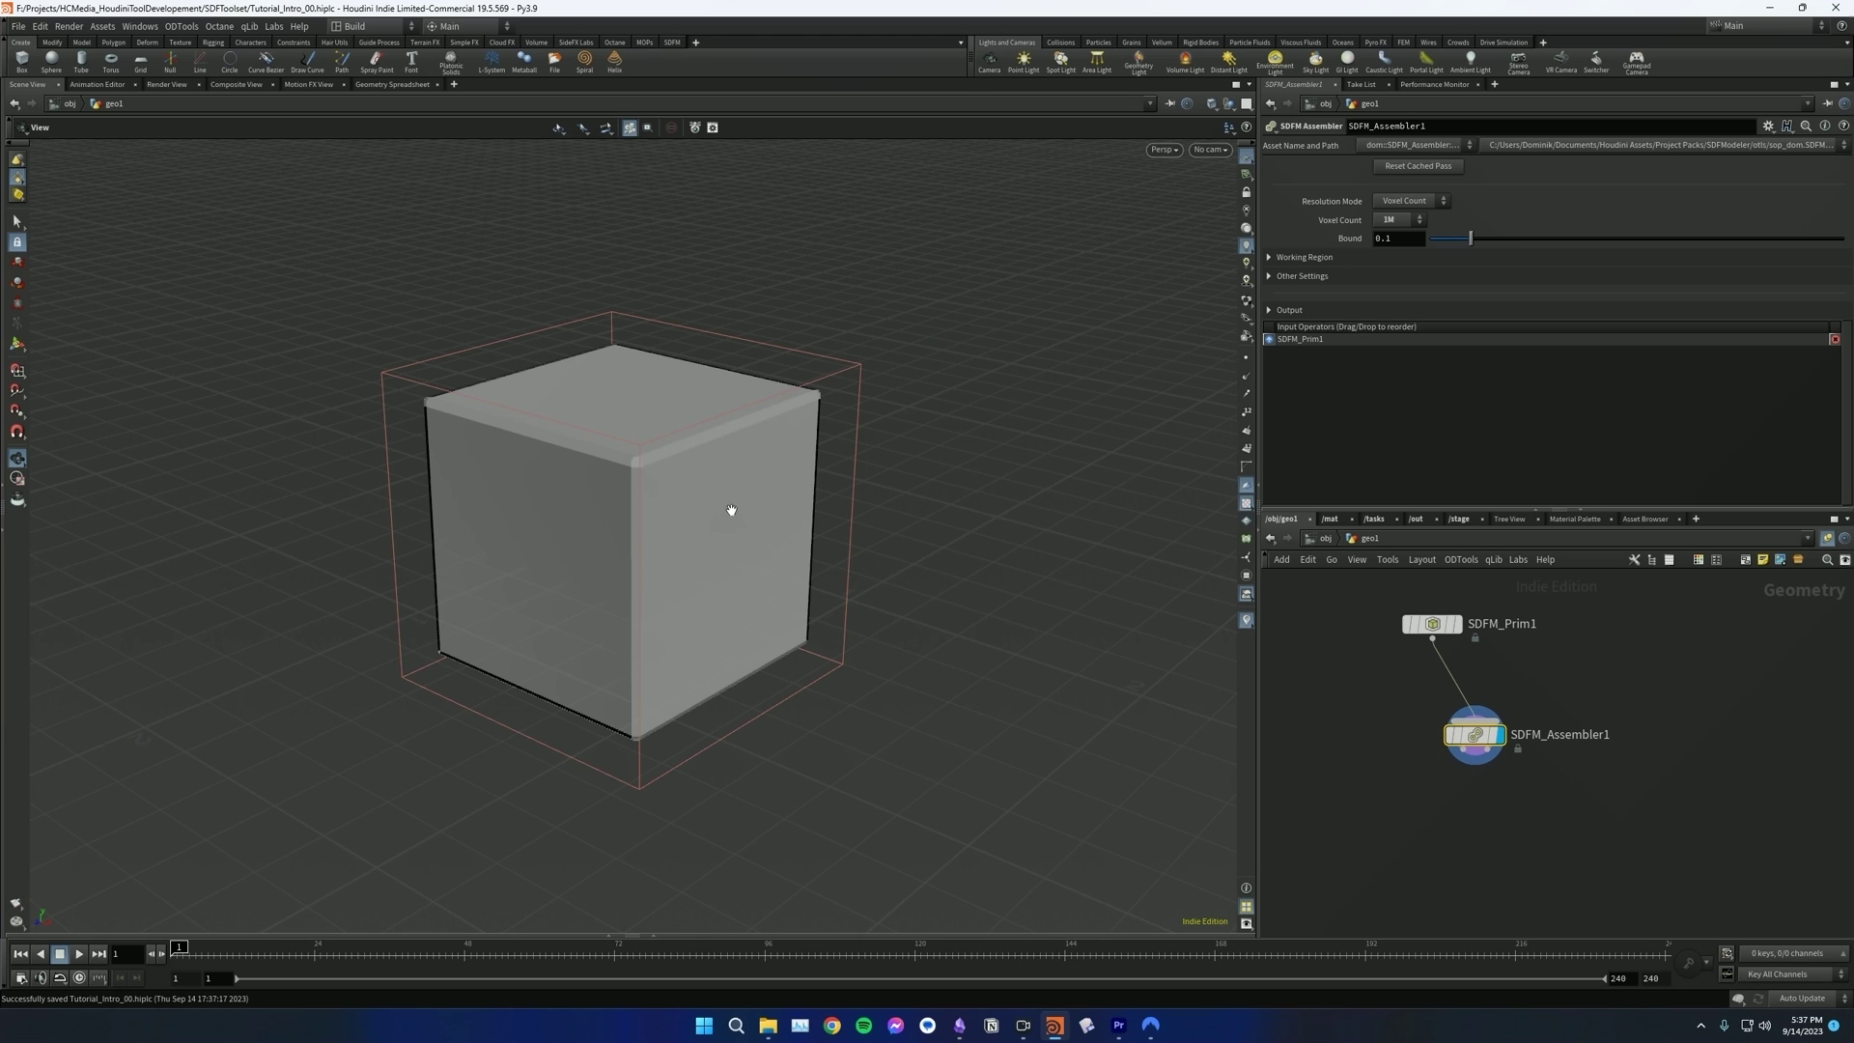
pyautogui.scroll(-3, 720, 527)
# - Change the SDFM Prim node's primitive type to Sphere and bring up its viewport handles
pyautogui.click(1432, 623)
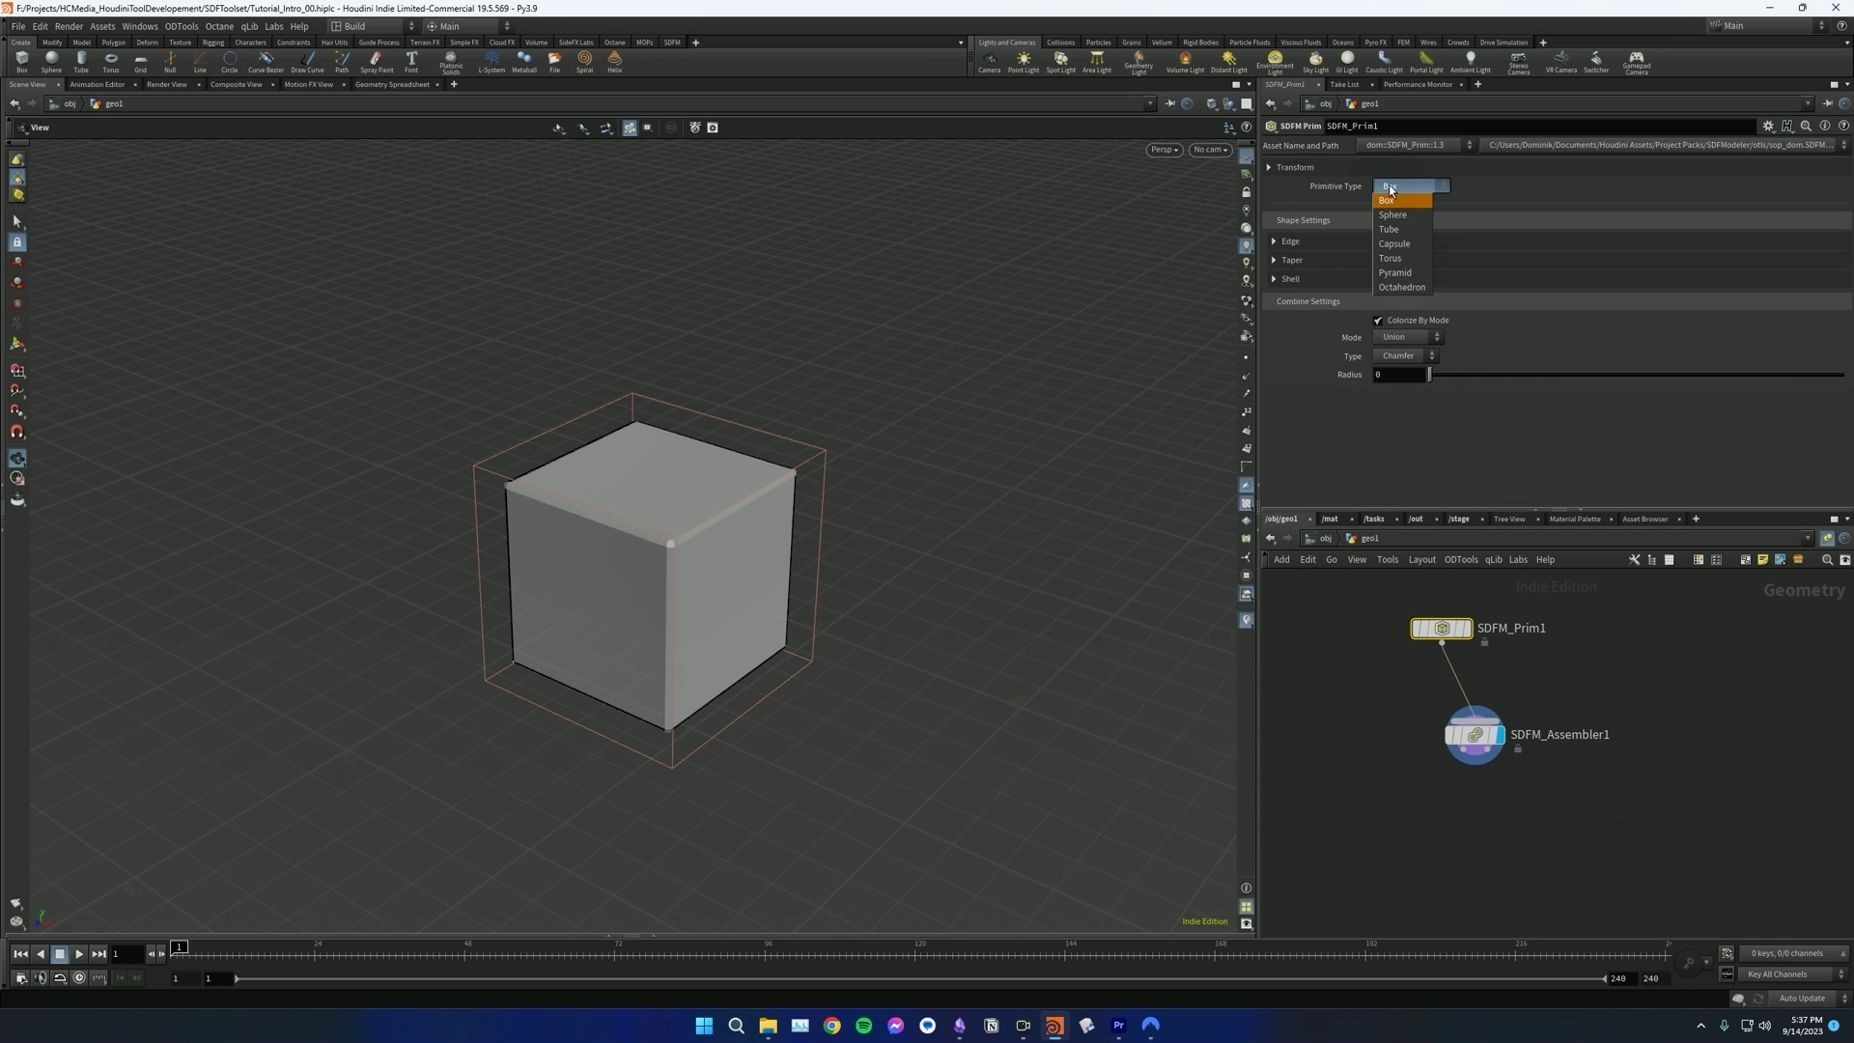
pyautogui.click(1402, 215)
pyautogui.click(1399, 188)
pyautogui.click(1405, 229)
pyautogui.click(1405, 187)
pyautogui.click(1402, 216)
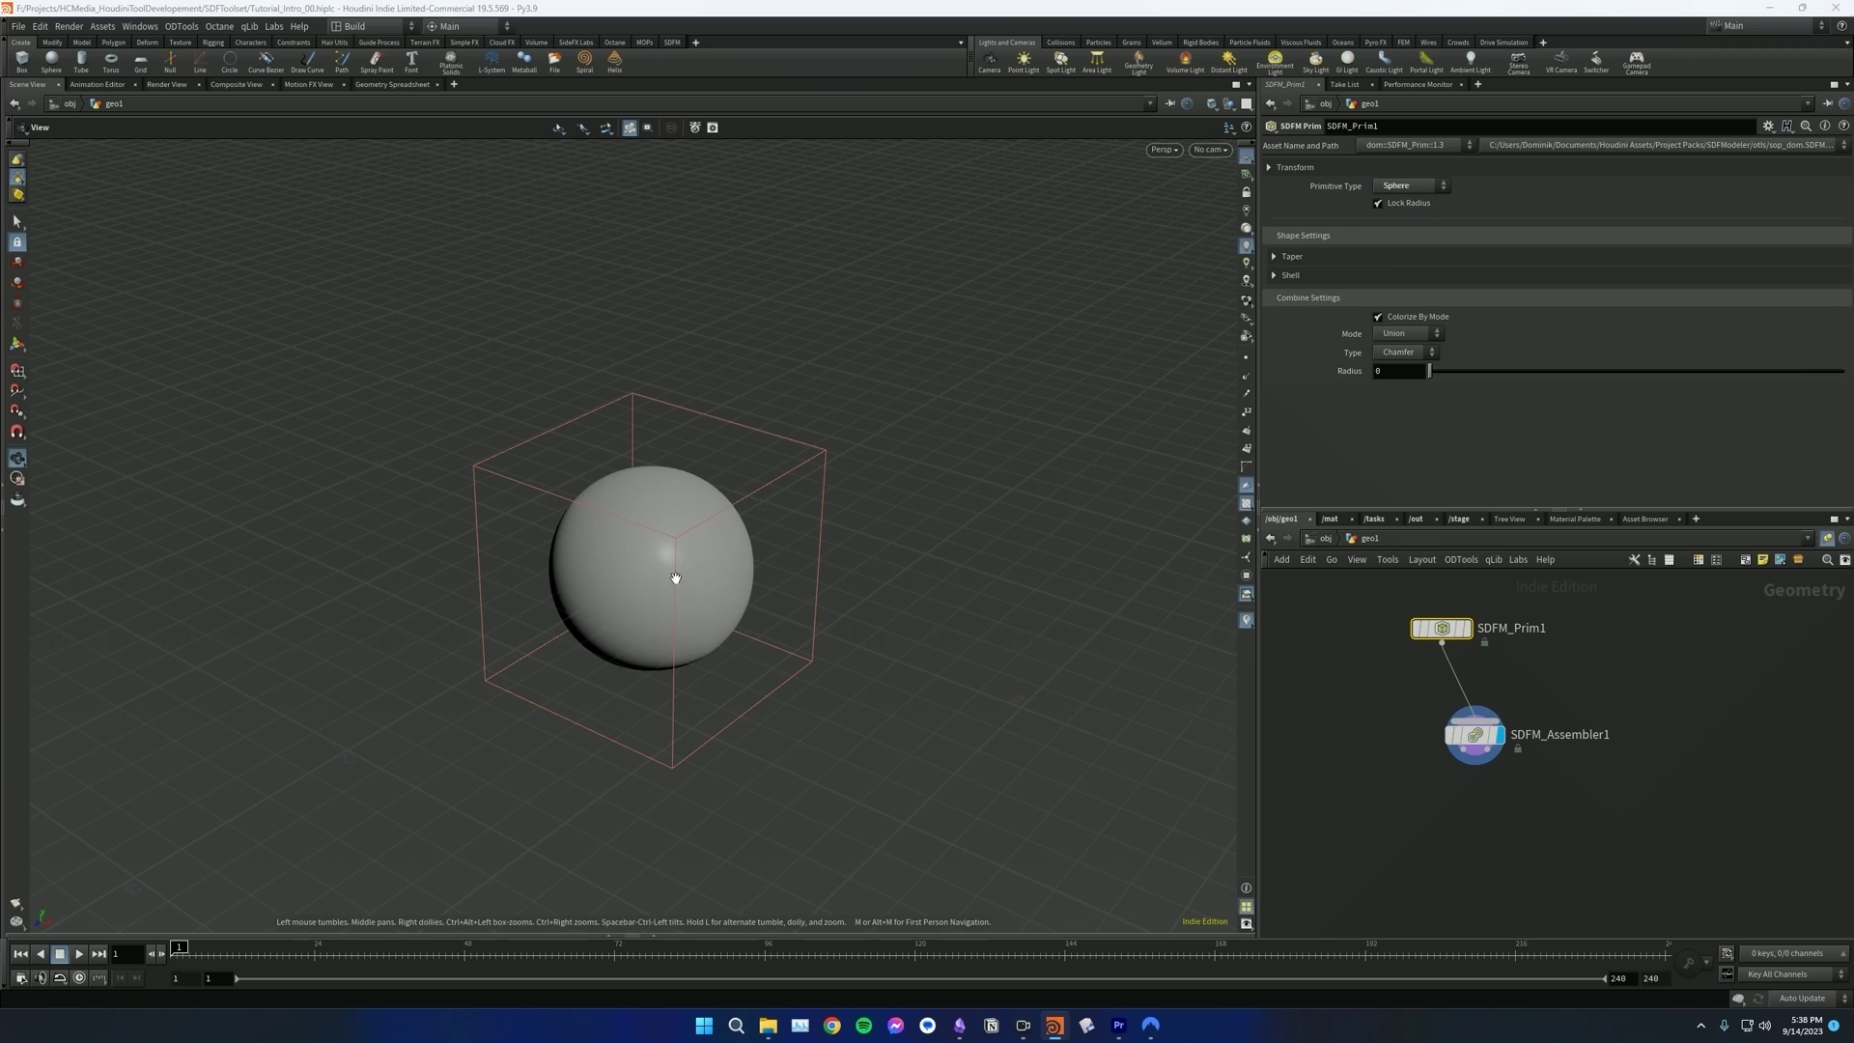
pyautogui.moveTo(681, 574)
pyautogui.mouseDown()
pyautogui.moveTo(762, 530)
pyautogui.moveTo(643, 567)
pyautogui.moveTo(656, 555)
pyautogui.mouseUp()
pyautogui.press('Return')
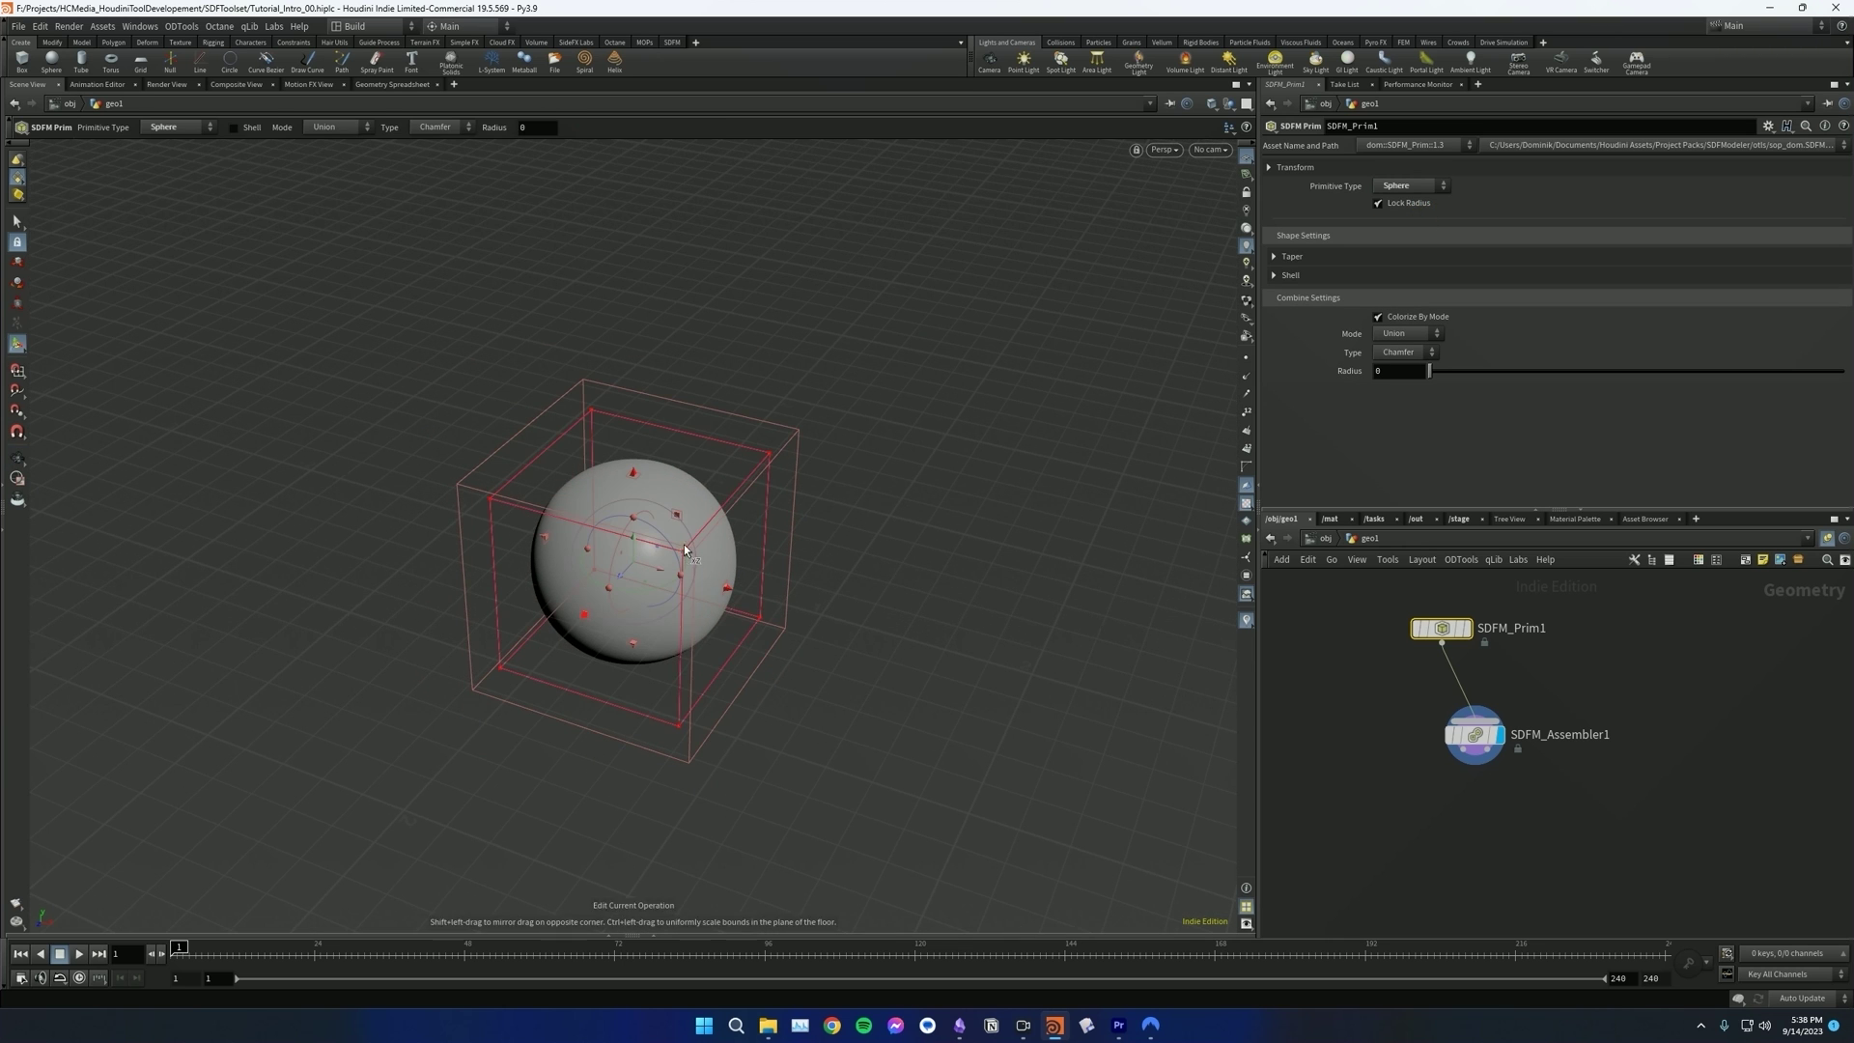
# - Enlarge the sphere's bounding box with its viewport handles and undo the change
pyautogui.moveTo(764, 461); pyautogui.dragTo(781, 497)
pyautogui.moveTo(846, 393); pyautogui.dragTo(840, 512)
pyautogui.press('Escape')
pyautogui.press('Return')
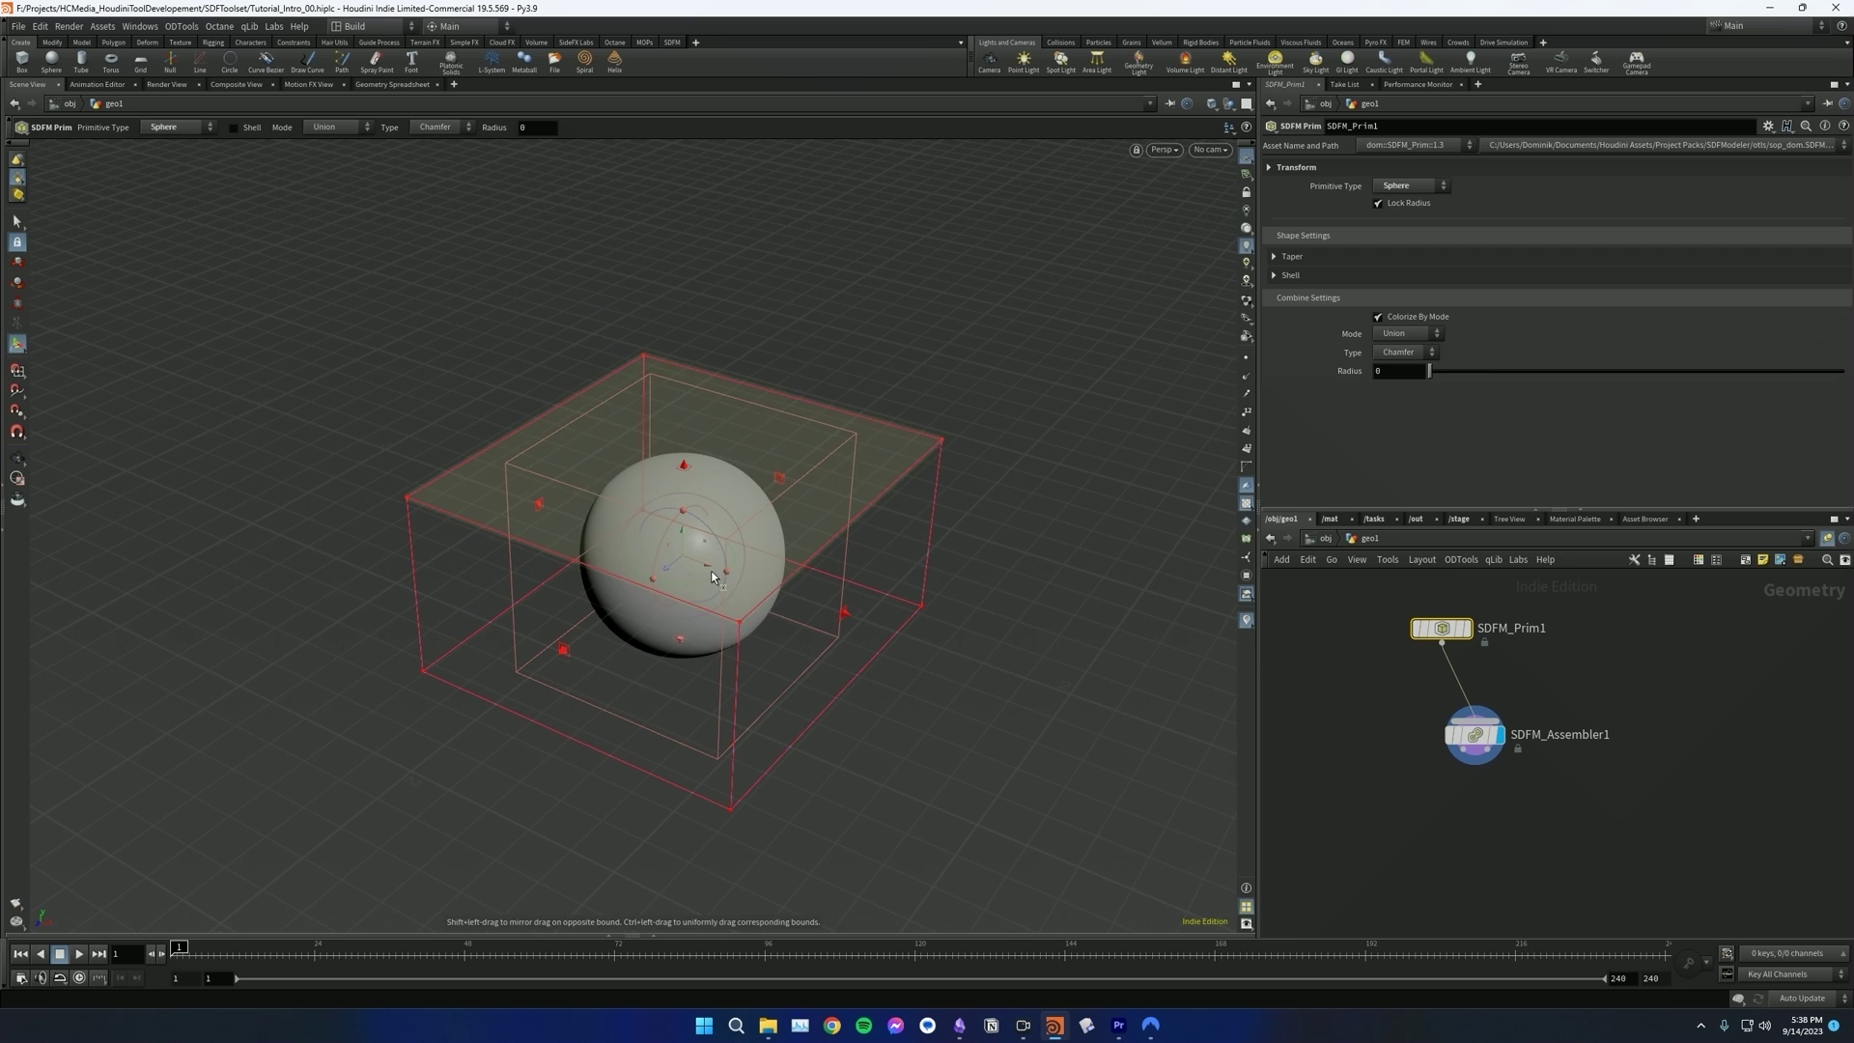
pyautogui.hotkey('ctrl', 'z')
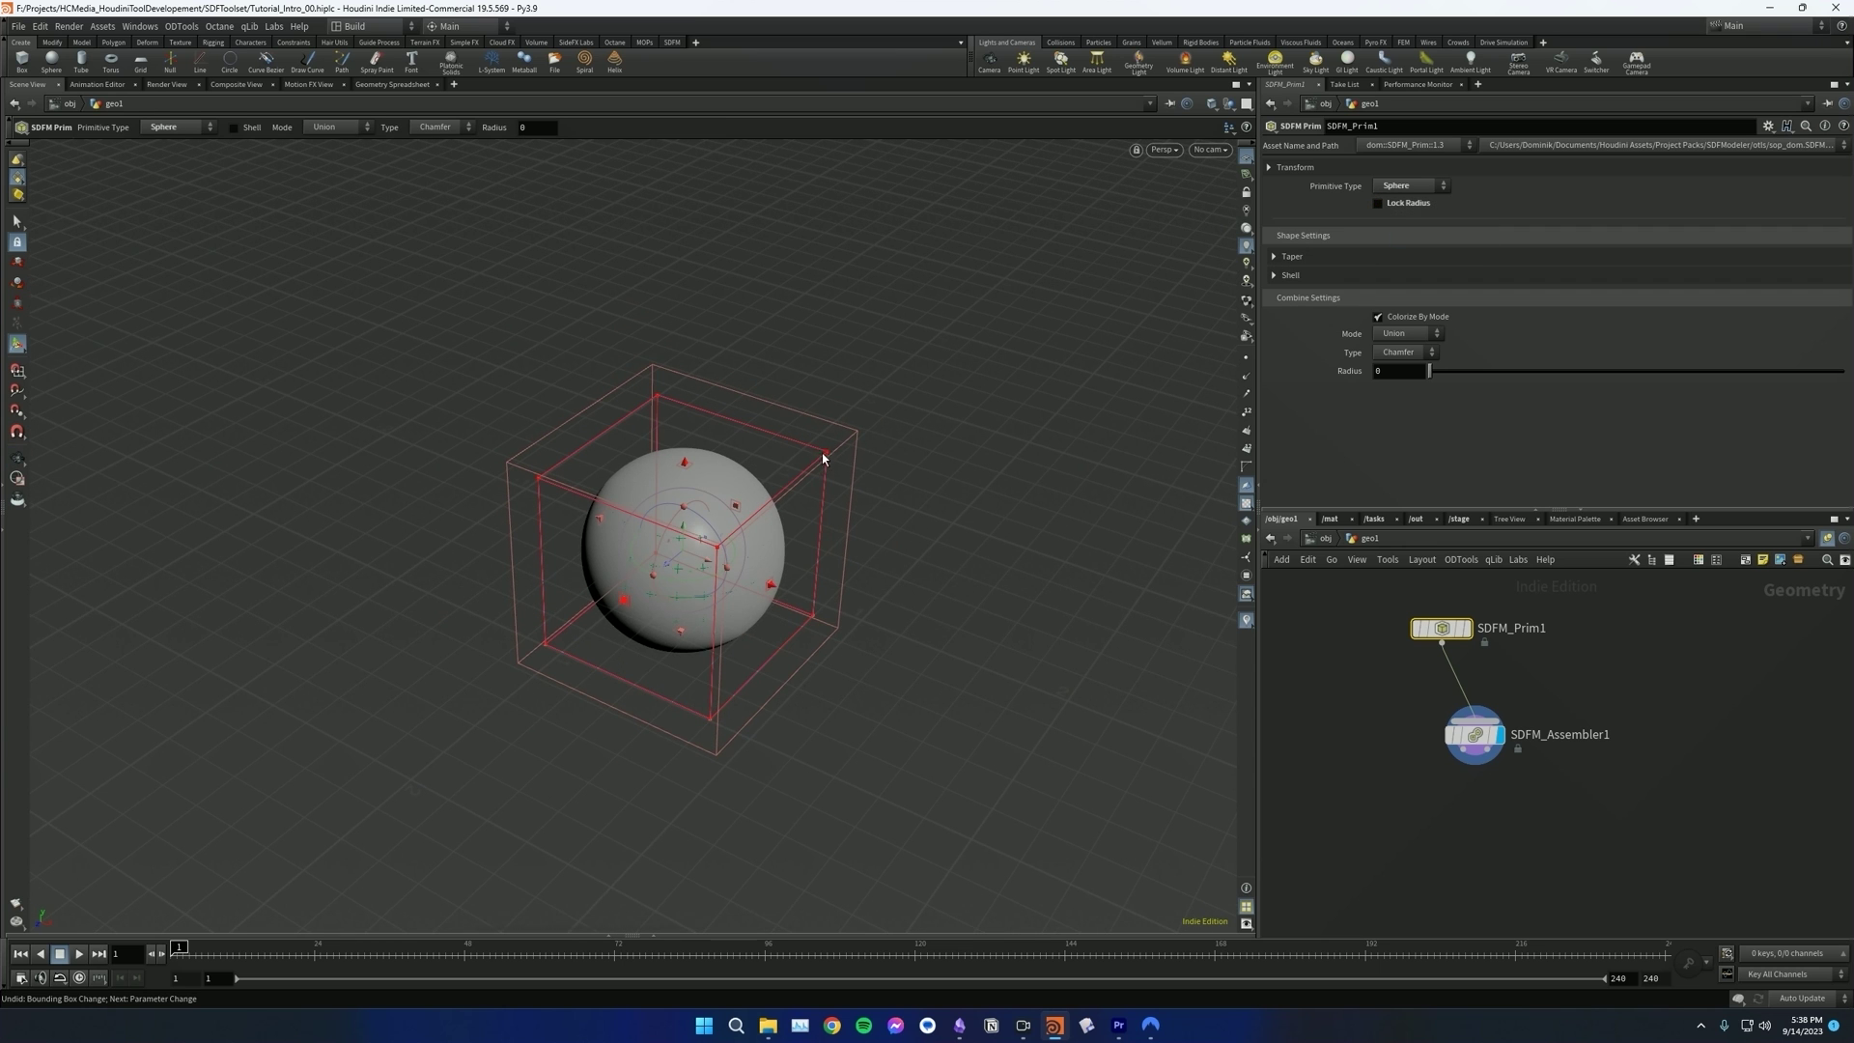
# - Reshape the sphere by its bounding box with the radius unlocked, and turn Lock Radius back on
pyautogui.moveTo(856, 450); pyautogui.dragTo(908, 490)
pyautogui.moveTo(702, 458); pyautogui.dragTo(703, 414)
pyautogui.click(1378, 202)
pyautogui.press('Escape')
pyautogui.press('Return')
pyautogui.moveTo(837, 601); pyautogui.dragTo(786, 525)
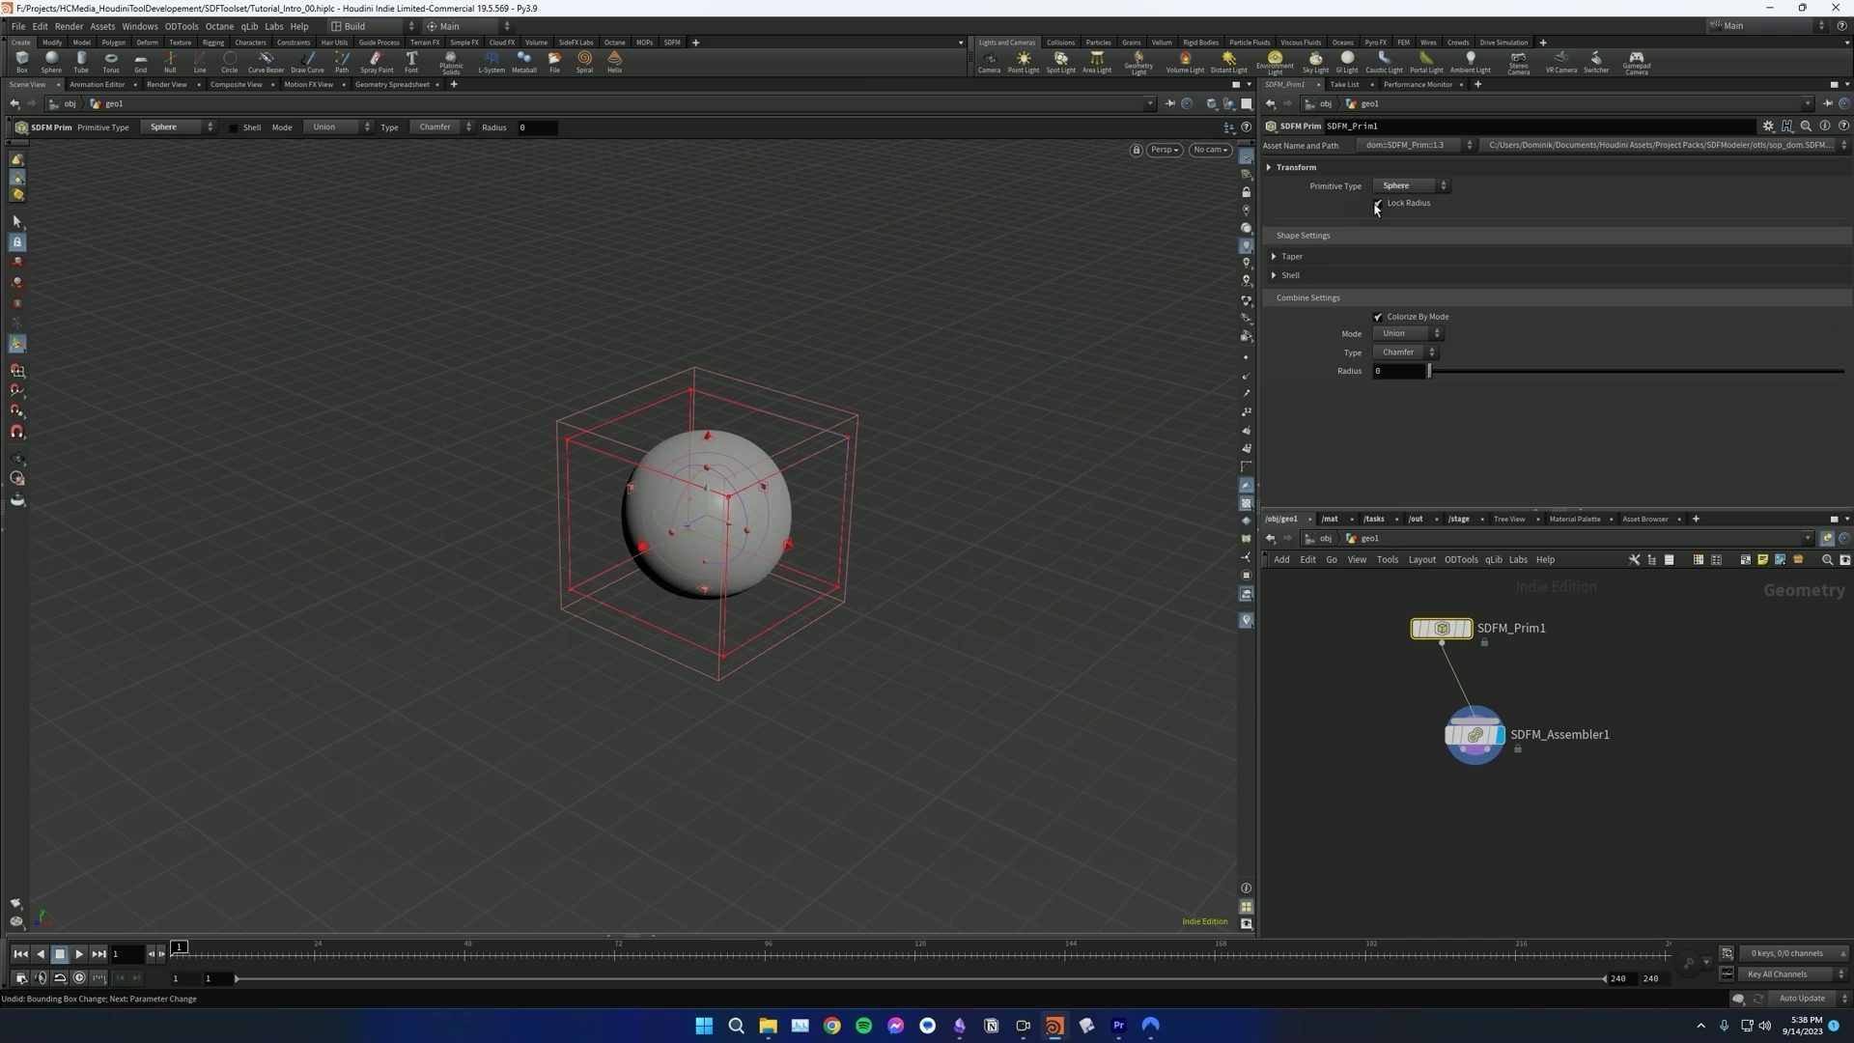
# - Change the primitive type to Tube, and stretch it by its bounds with Lock Radius turned off
pyautogui.click(1391, 234)
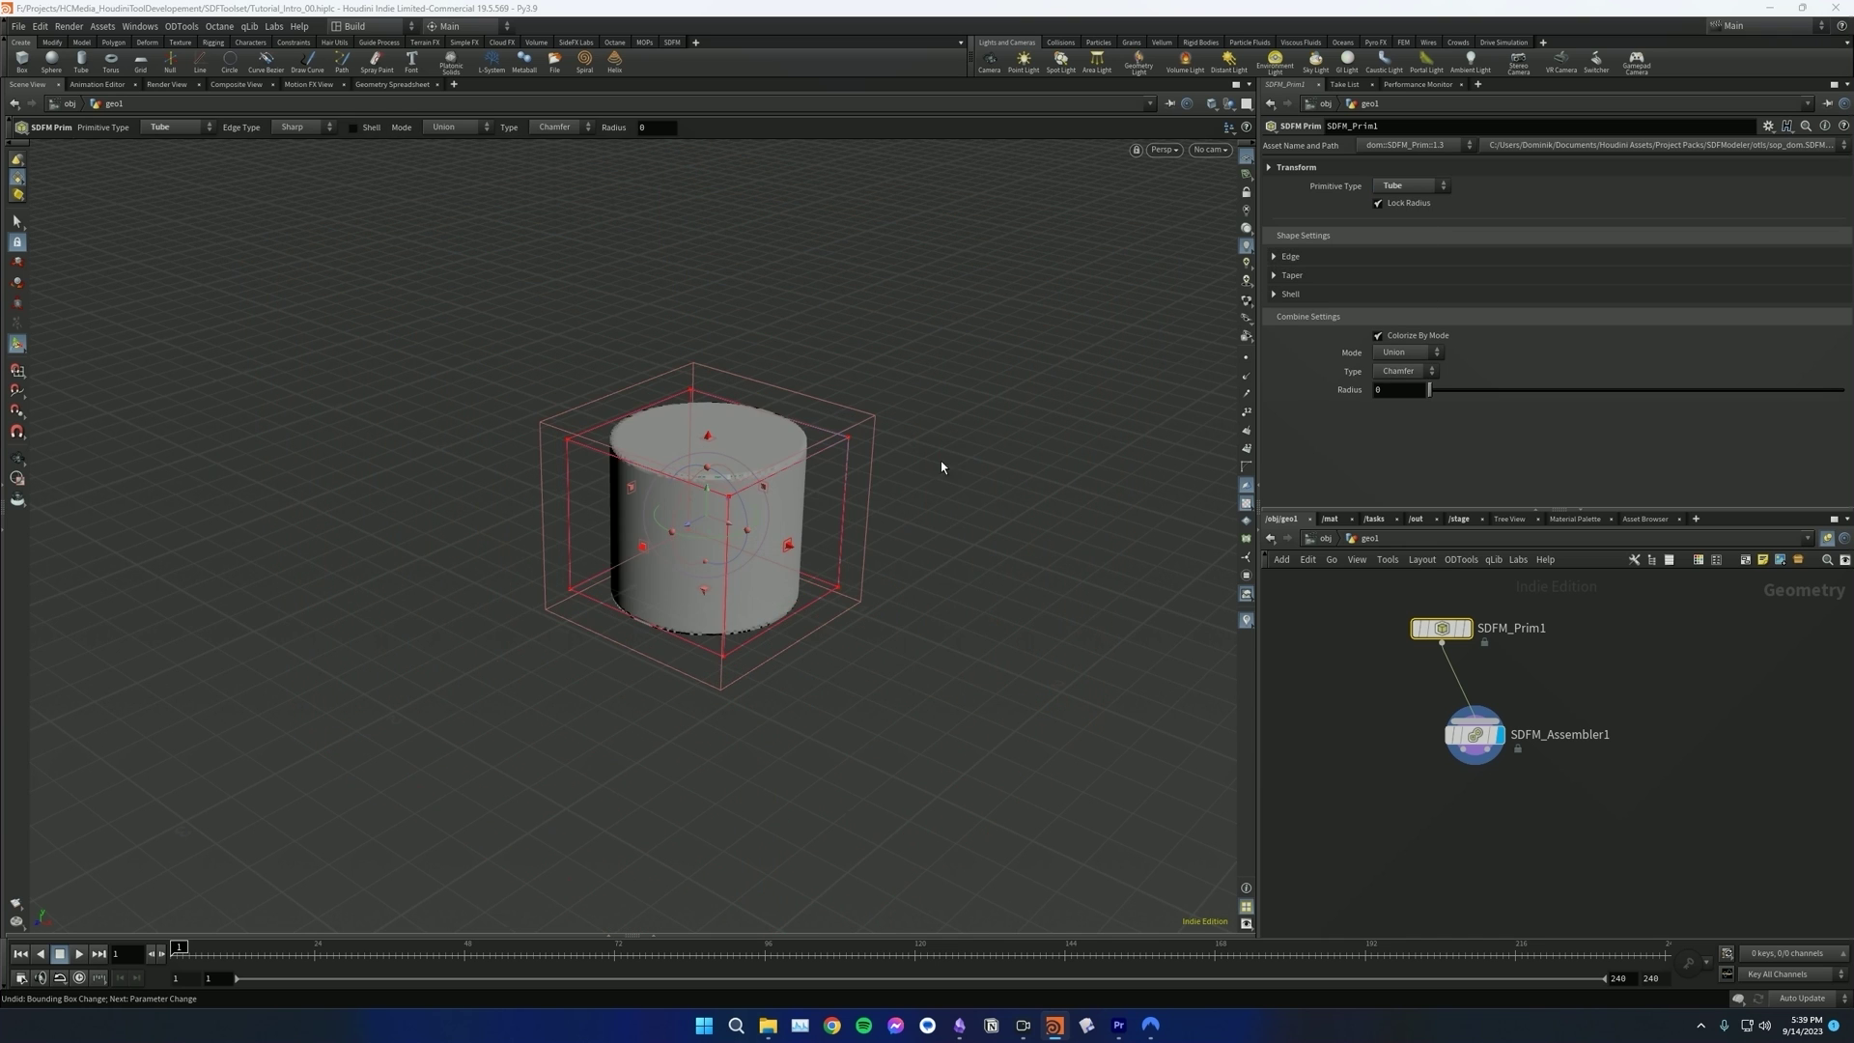
pyautogui.keyDown('alt'); pyautogui.moveTo(798, 512); pyautogui.dragTo(763, 483); pyautogui.keyUp('alt')
pyautogui.click(1377, 203)
pyautogui.moveTo(675, 536); pyautogui.dragTo(852, 495)
# - Change the primitive type to Capsule and adjust its height with the bounding box handles
pyautogui.click(1406, 186)
pyautogui.click(1406, 245)
pyautogui.keyDown('alt'); pyautogui.moveTo(983, 501); pyautogui.dragTo(837, 473); pyautogui.keyUp('alt')
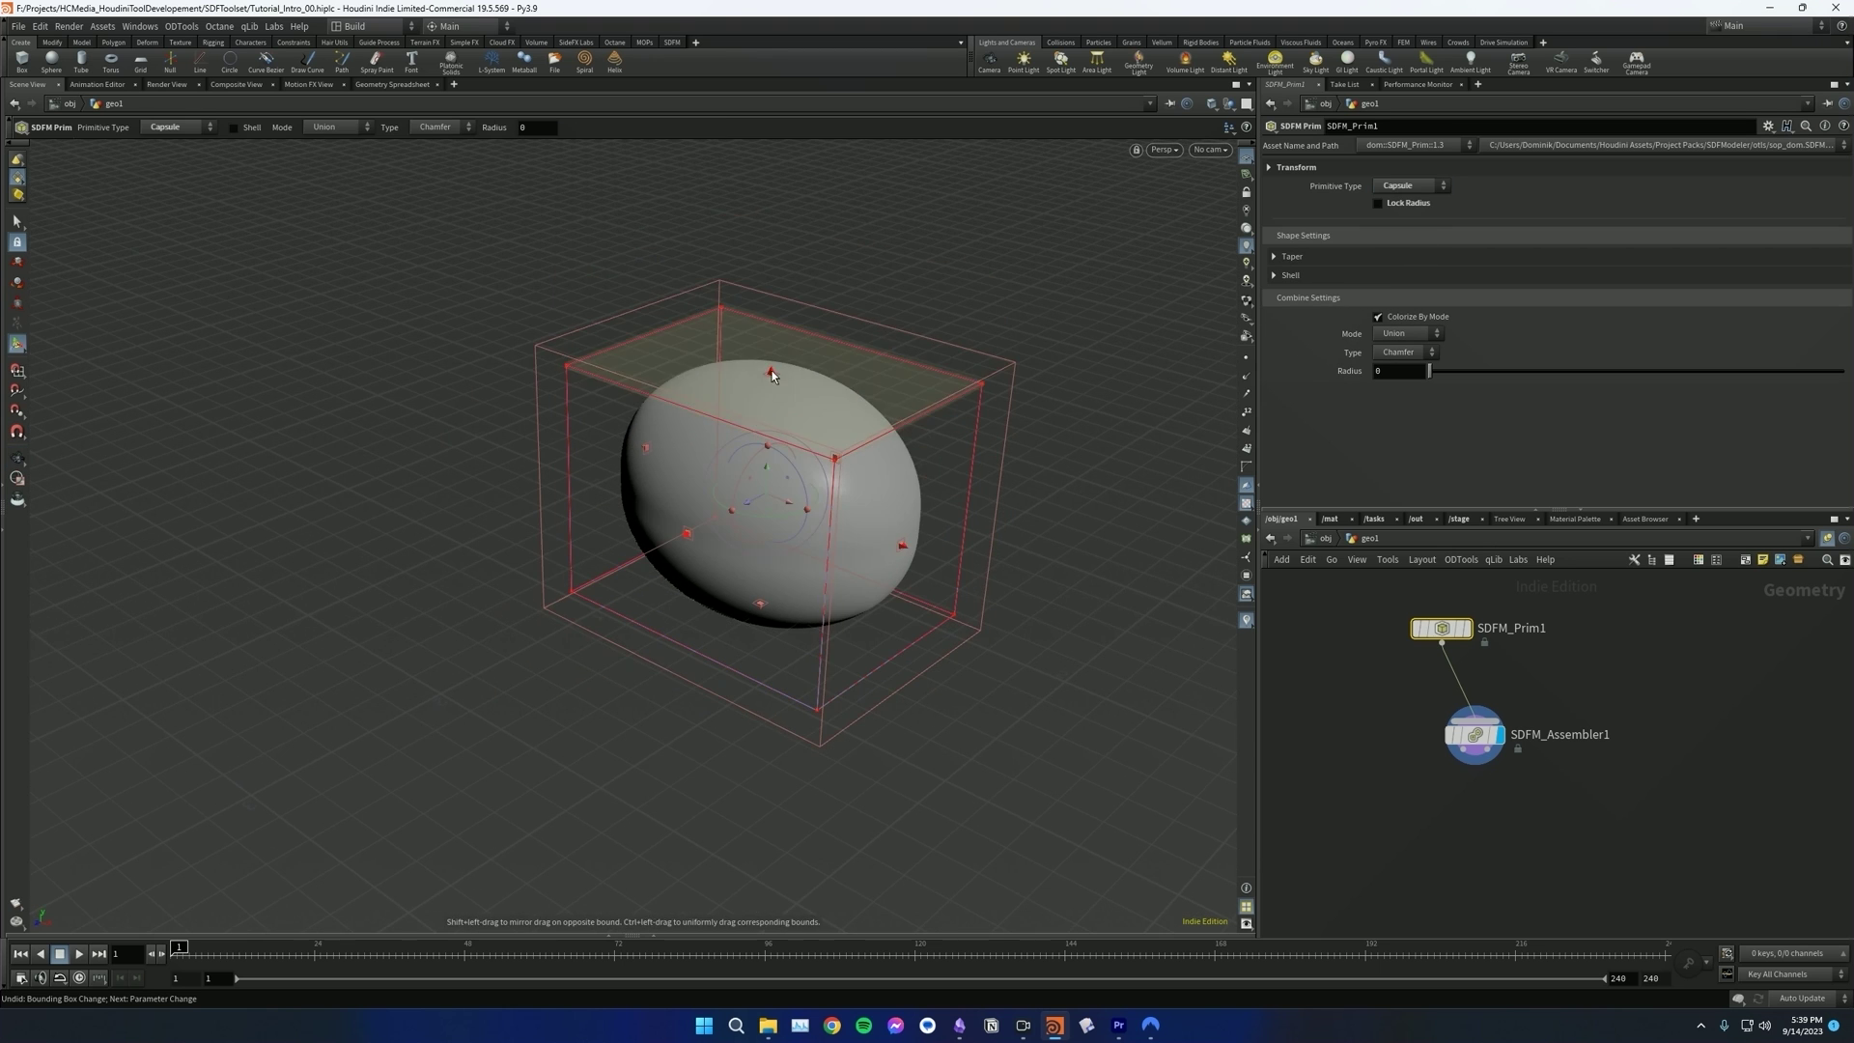
pyautogui.moveTo(773, 333)
pyautogui.mouseDown()
pyautogui.moveTo(772, 242)
pyautogui.moveTo(773, 353)
pyautogui.mouseUp()
pyautogui.moveTo(774, 354)
pyautogui.keyDown('alt'); pyautogui.mouseDown()
pyautogui.moveTo(803, 417)
pyautogui.moveTo(859, 446)
pyautogui.moveTo(740, 412)
pyautogui.moveTo(780, 375)
pyautogui.moveTo(830, 423)
pyautogui.moveTo(884, 392)
pyautogui.moveTo(793, 437)
pyautogui.moveTo(861, 496)
pyautogui.moveTo(865, 438)
pyautogui.moveTo(815, 425)
pyautogui.moveTo(792, 383)
pyautogui.moveTo(791, 494)
pyautogui.moveTo(807, 494)
pyautogui.moveTo(755, 401)
pyautogui.moveTo(772, 465)
pyautogui.moveTo(686, 401)
pyautogui.moveTo(799, 605)
pyautogui.moveTo(763, 414)
pyautogui.moveTo(849, 633)
pyautogui.moveTo(738, 380)
pyautogui.moveTo(804, 333)
pyautogui.mouseUp(); pyautogui.keyUp('alt')
pyautogui.press('Escape')
pyautogui.keyDown('alt'); pyautogui.moveTo(750, 525); pyautogui.dragTo(705, 521); pyautogui.keyUp('alt')
pyautogui.moveTo(720, 325)
pyautogui.mouseDown()
pyautogui.moveTo(736, 223)
pyautogui.moveTo(738, 314)
pyautogui.mouseUp()
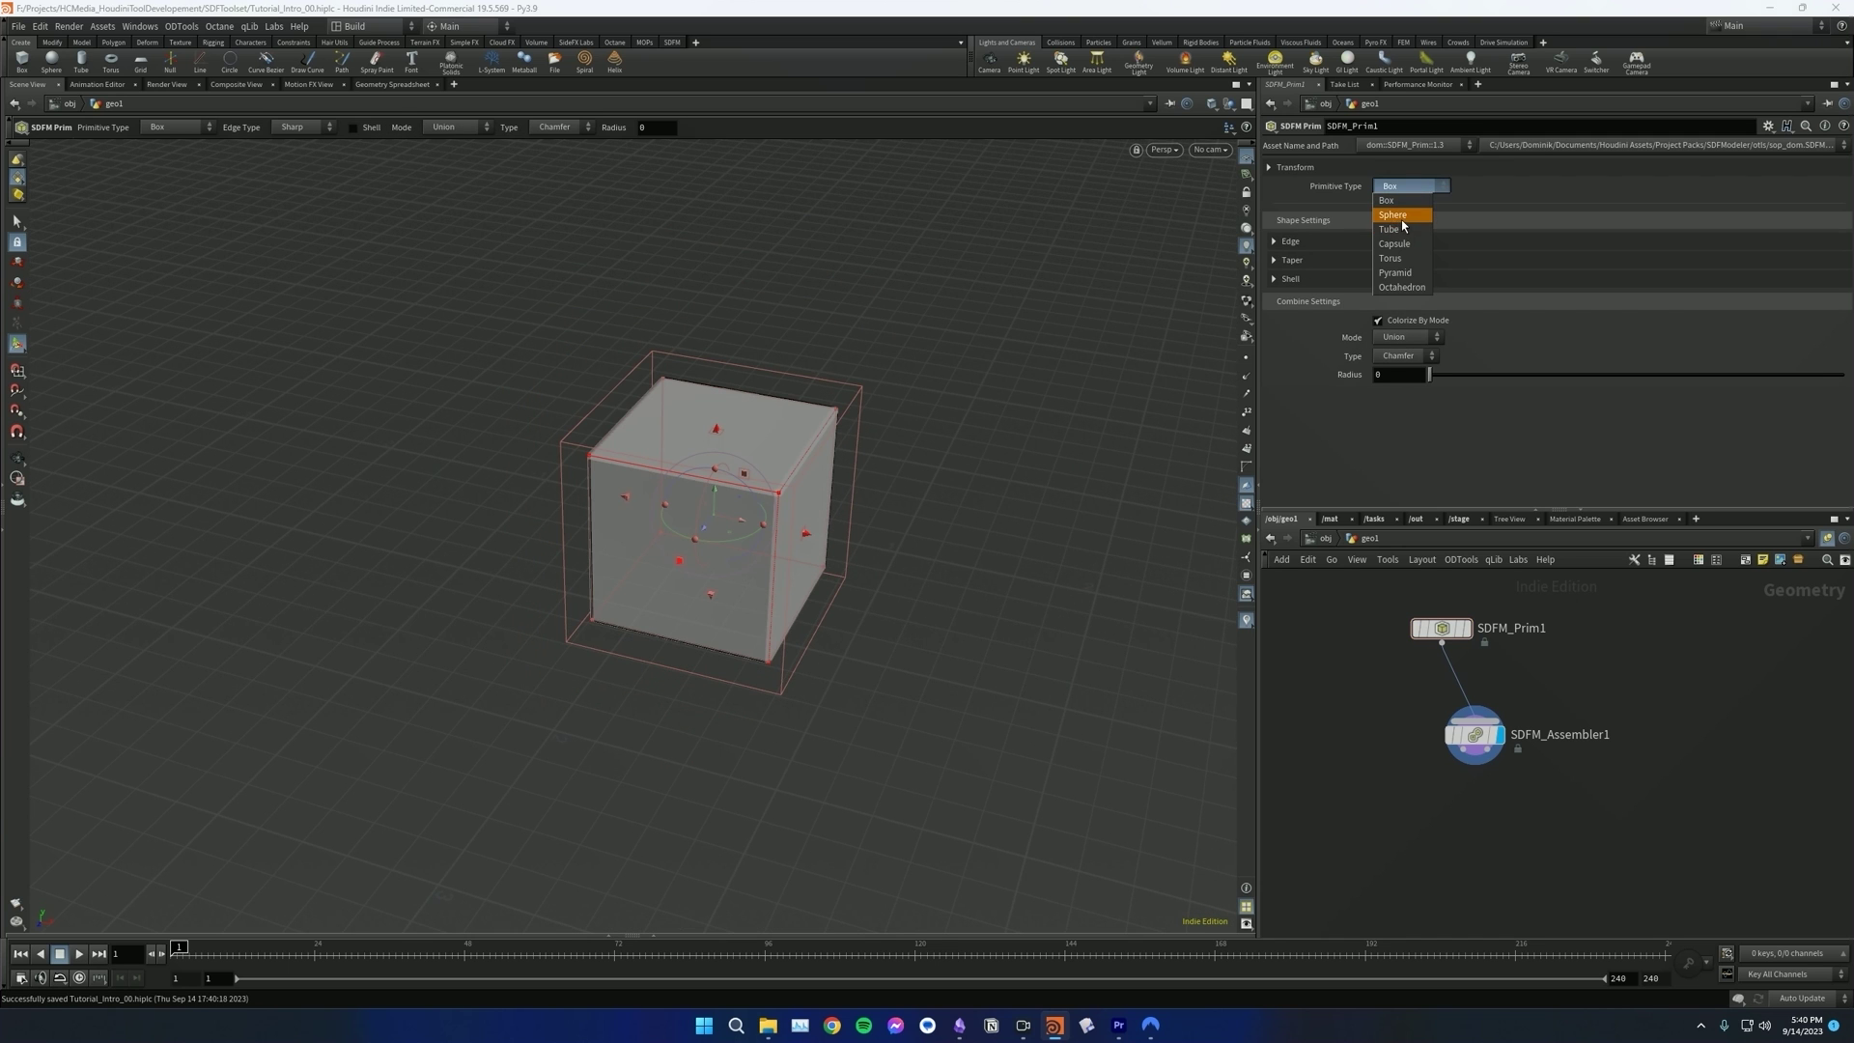
# - Set the first primitive to Sphere, and connect a duplicate set to Box to the assembler
pyautogui.click(1400, 216)
pyautogui.moveTo(778, 510)
pyautogui.mouseDown()
pyautogui.moveTo(855, 551)
pyautogui.moveTo(844, 565)
pyautogui.moveTo(800, 533)
pyautogui.mouseUp()
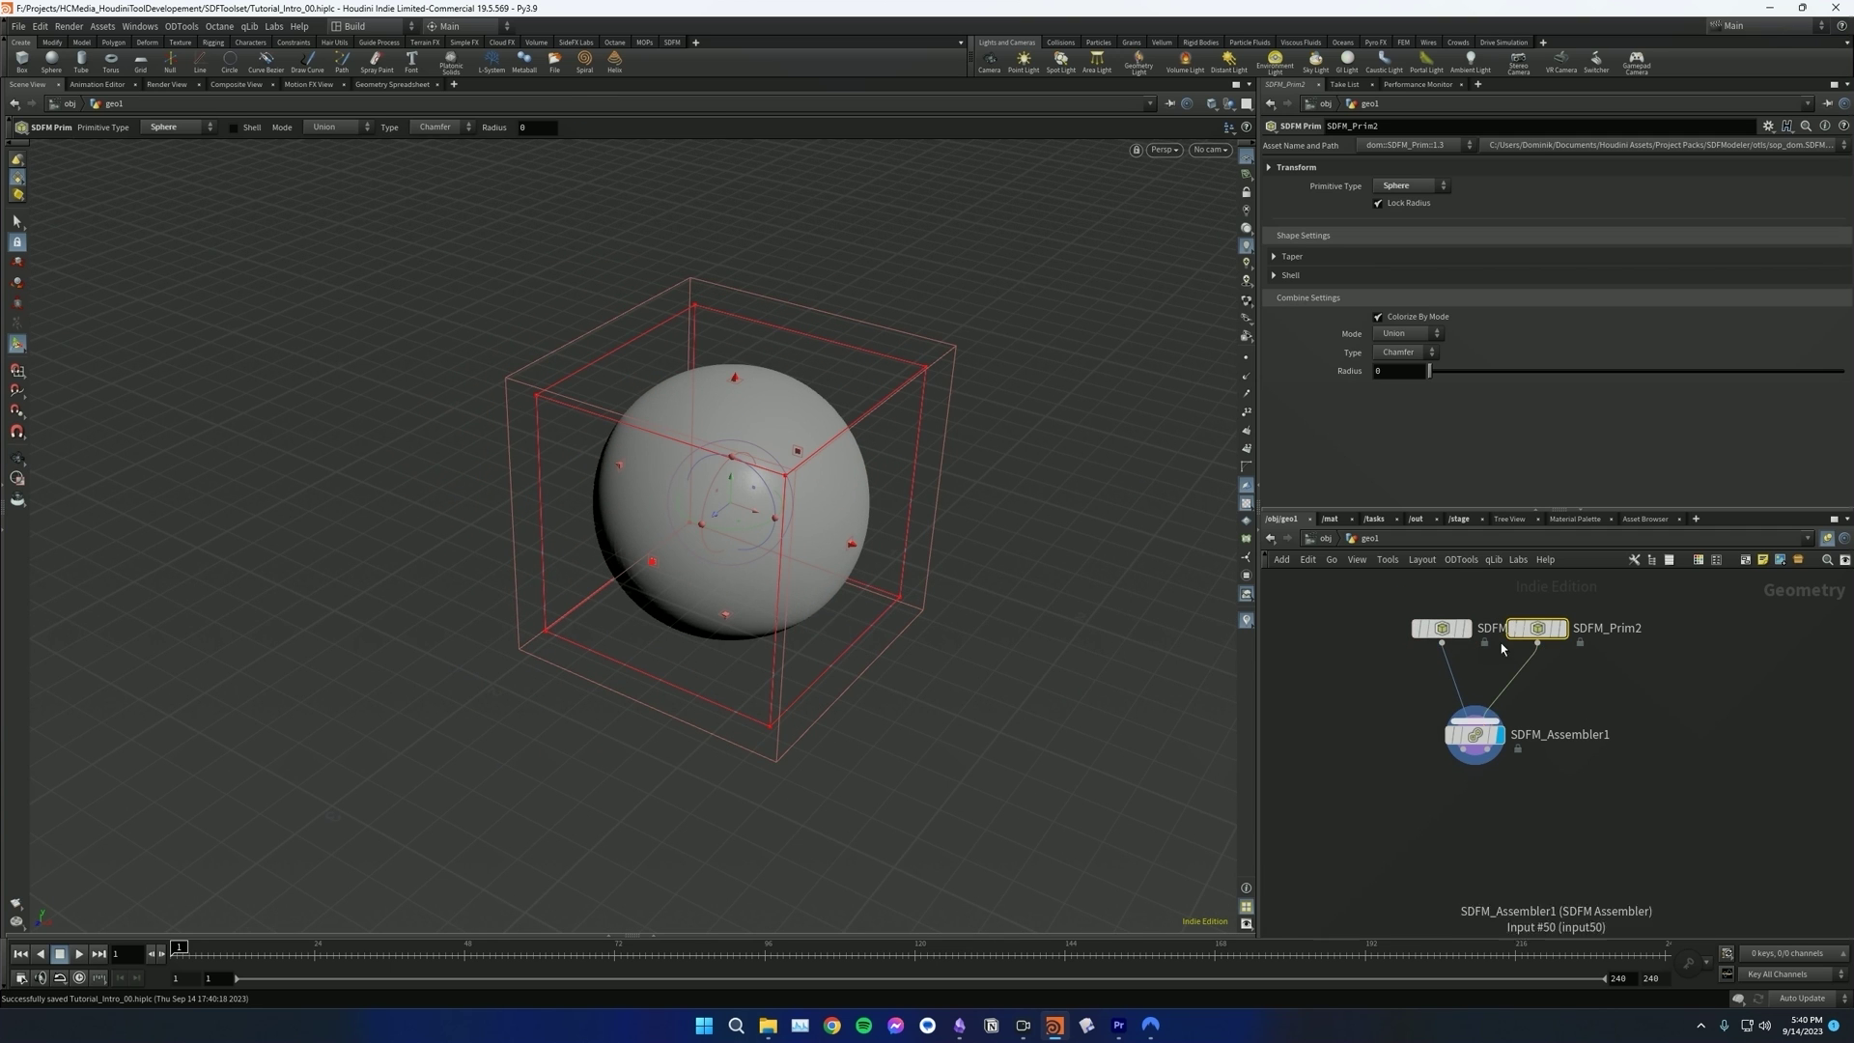
pyautogui.click(1400, 204)
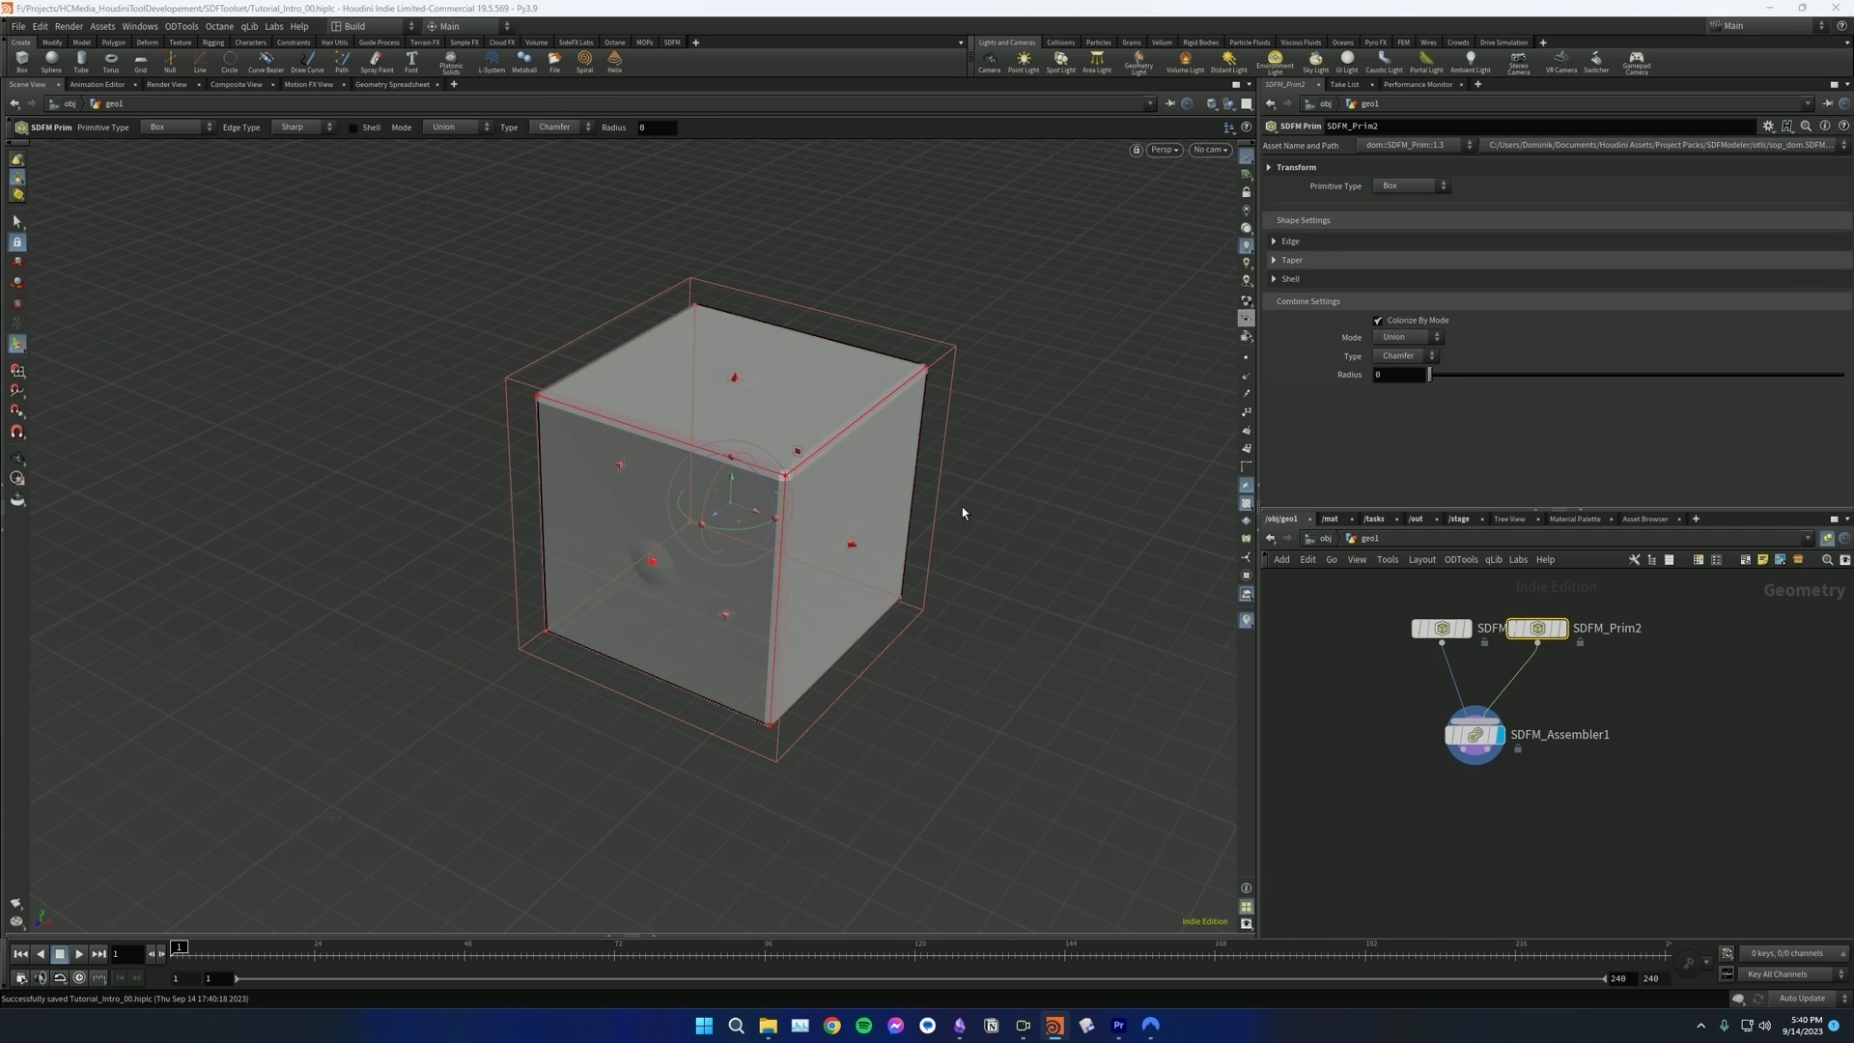
# - Raise the box primitive until only its lower part overlaps the sphere
pyautogui.moveTo(742, 443); pyautogui.dragTo(761, 293)
pyautogui.keyDown('alt'); pyautogui.moveTo(729, 373); pyautogui.dragTo(832, 407); pyautogui.keyUp('alt')
pyautogui.keyDown('alt'); pyautogui.moveTo(929, 264); pyautogui.dragTo(872, 436); pyautogui.keyUp('alt')
pyautogui.keyDown('alt'); pyautogui.moveTo(872, 437); pyautogui.dragTo(883, 350, button='middle'); pyautogui.keyUp('alt')
pyautogui.keyDown('alt'); pyautogui.moveTo(884, 350); pyautogui.dragTo(972, 460); pyautogui.keyUp('alt')
pyautogui.keyDown('alt'); pyautogui.moveTo(972, 460); pyautogui.dragTo(806, 560, button='right'); pyautogui.keyUp('alt')
pyautogui.keyDown('alt'); pyautogui.moveTo(806, 560); pyautogui.dragTo(885, 477, button='middle'); pyautogui.keyUp('alt')
pyautogui.keyDown('alt'); pyautogui.moveTo(885, 477); pyautogui.dragTo(894, 500); pyautogui.keyUp('alt')
pyautogui.press('Escape')
pyautogui.moveTo(1052, 534); pyautogui.dragTo(927, 512)
pyautogui.press('Return')
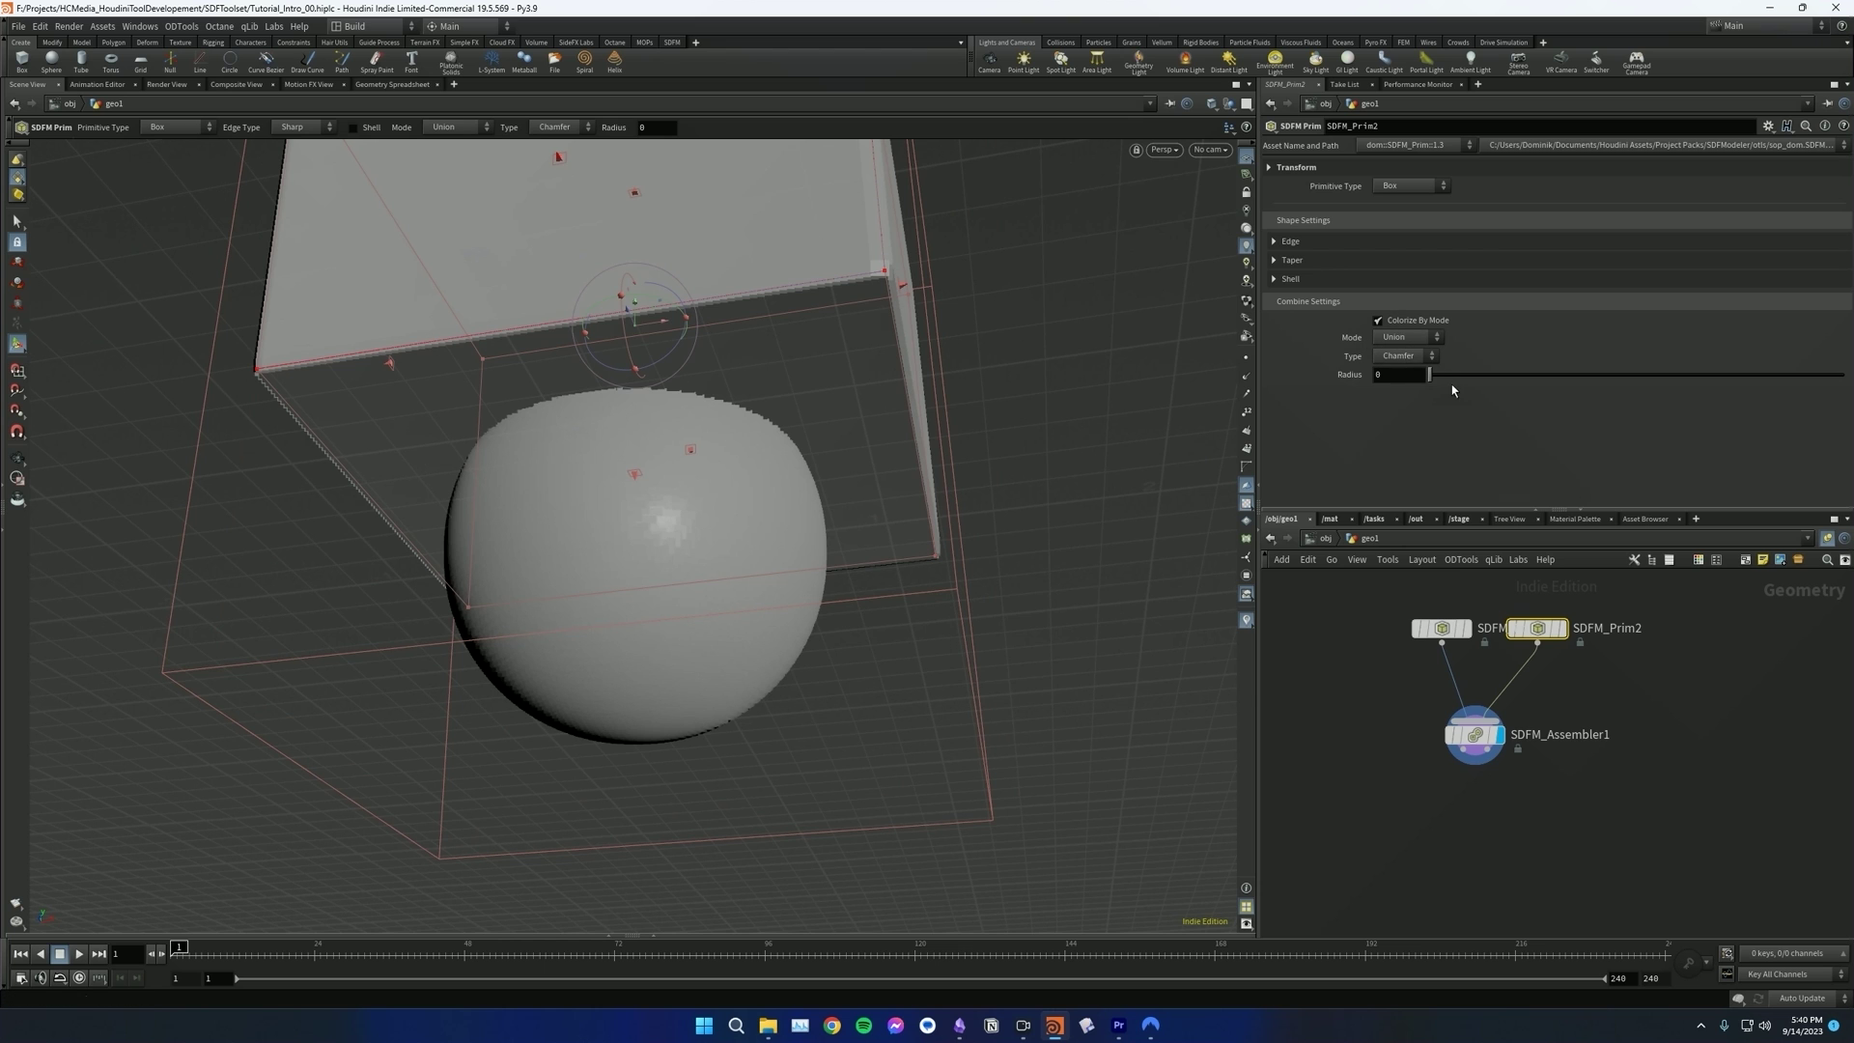
# - Try combining the box as a Round union with radius 0.335 and as an intersection with radius 0.082
pyautogui.moveTo(1471, 381); pyautogui.dragTo(1560, 376)
pyautogui.keyDown('alt'); pyautogui.moveTo(715, 467); pyautogui.dragTo(741, 470); pyautogui.keyUp('alt')
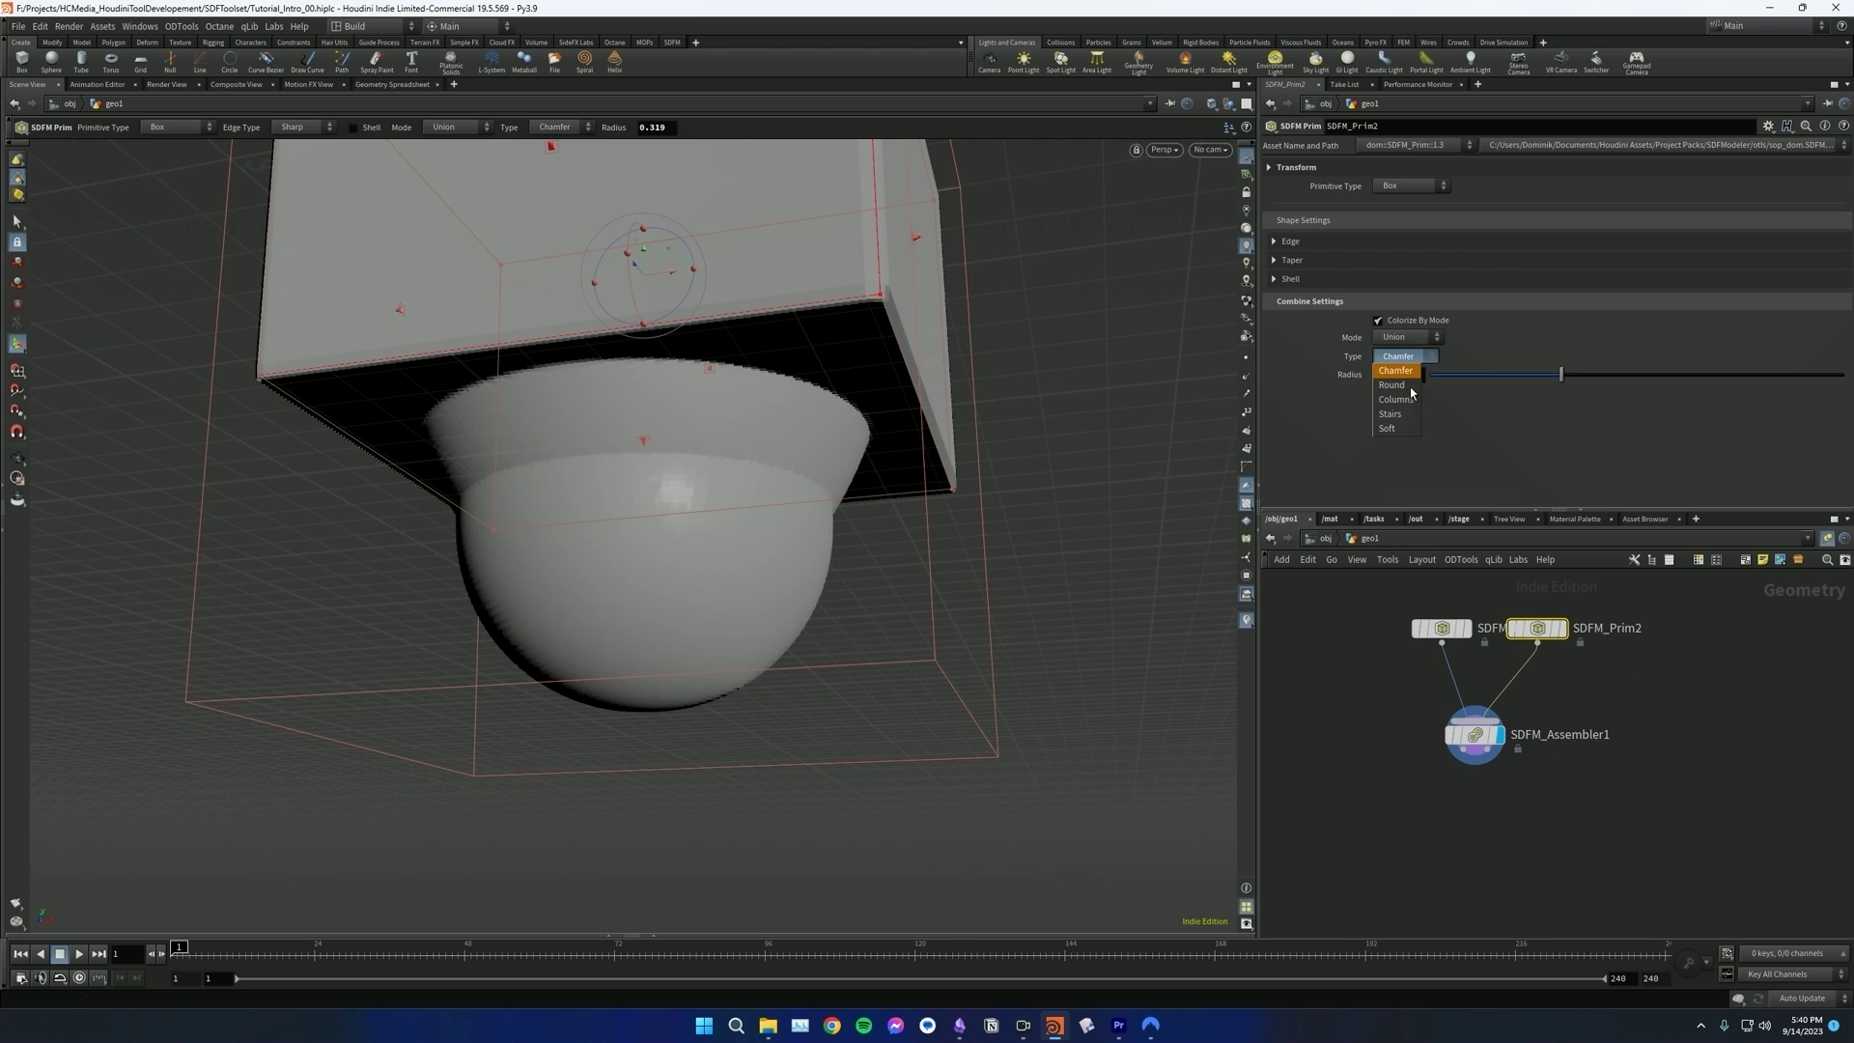
pyautogui.click(1402, 386)
pyautogui.moveTo(1626, 378); pyautogui.dragTo(1568, 376)
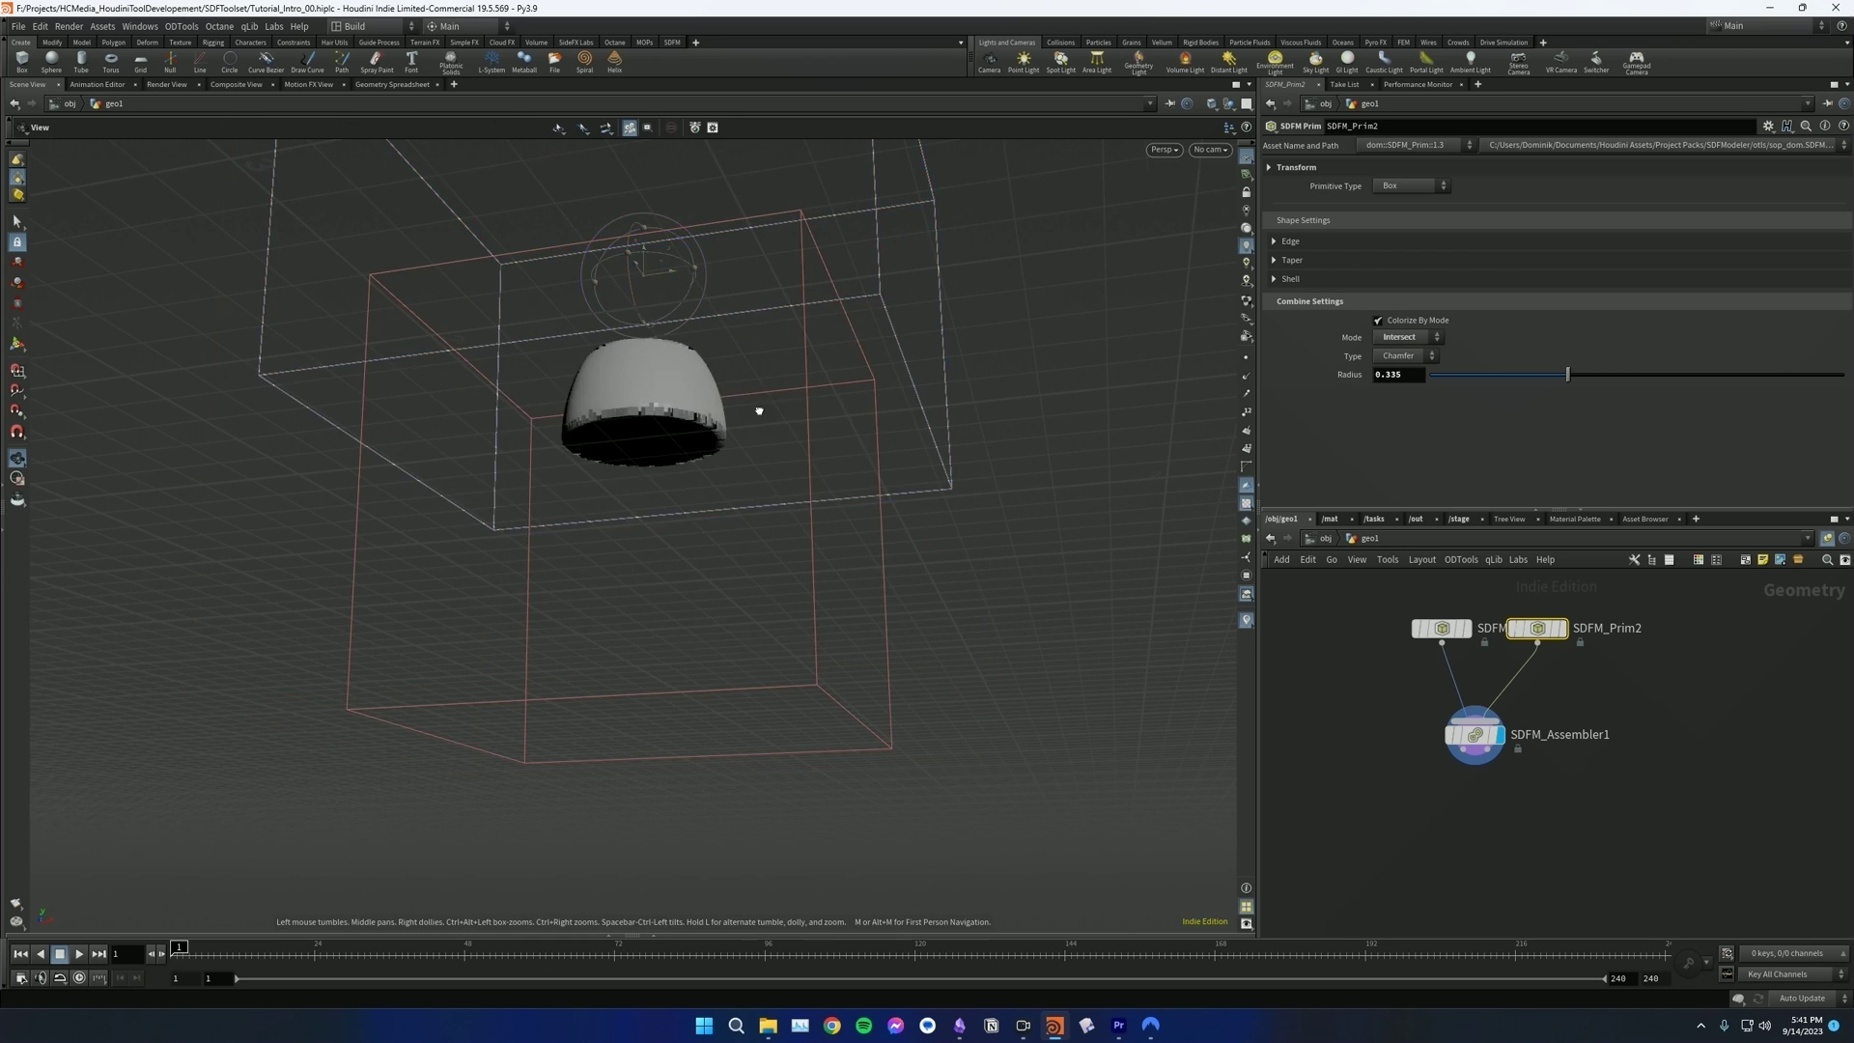
pyautogui.keyDown('alt'); pyautogui.moveTo(757, 413); pyautogui.dragTo(704, 389); pyautogui.keyUp('alt')
pyautogui.moveTo(1568, 379); pyautogui.dragTo(1464, 378)
# - Subtract the box from the sphere using Difference mode with a radius of 0.053
pyautogui.click(1413, 340)
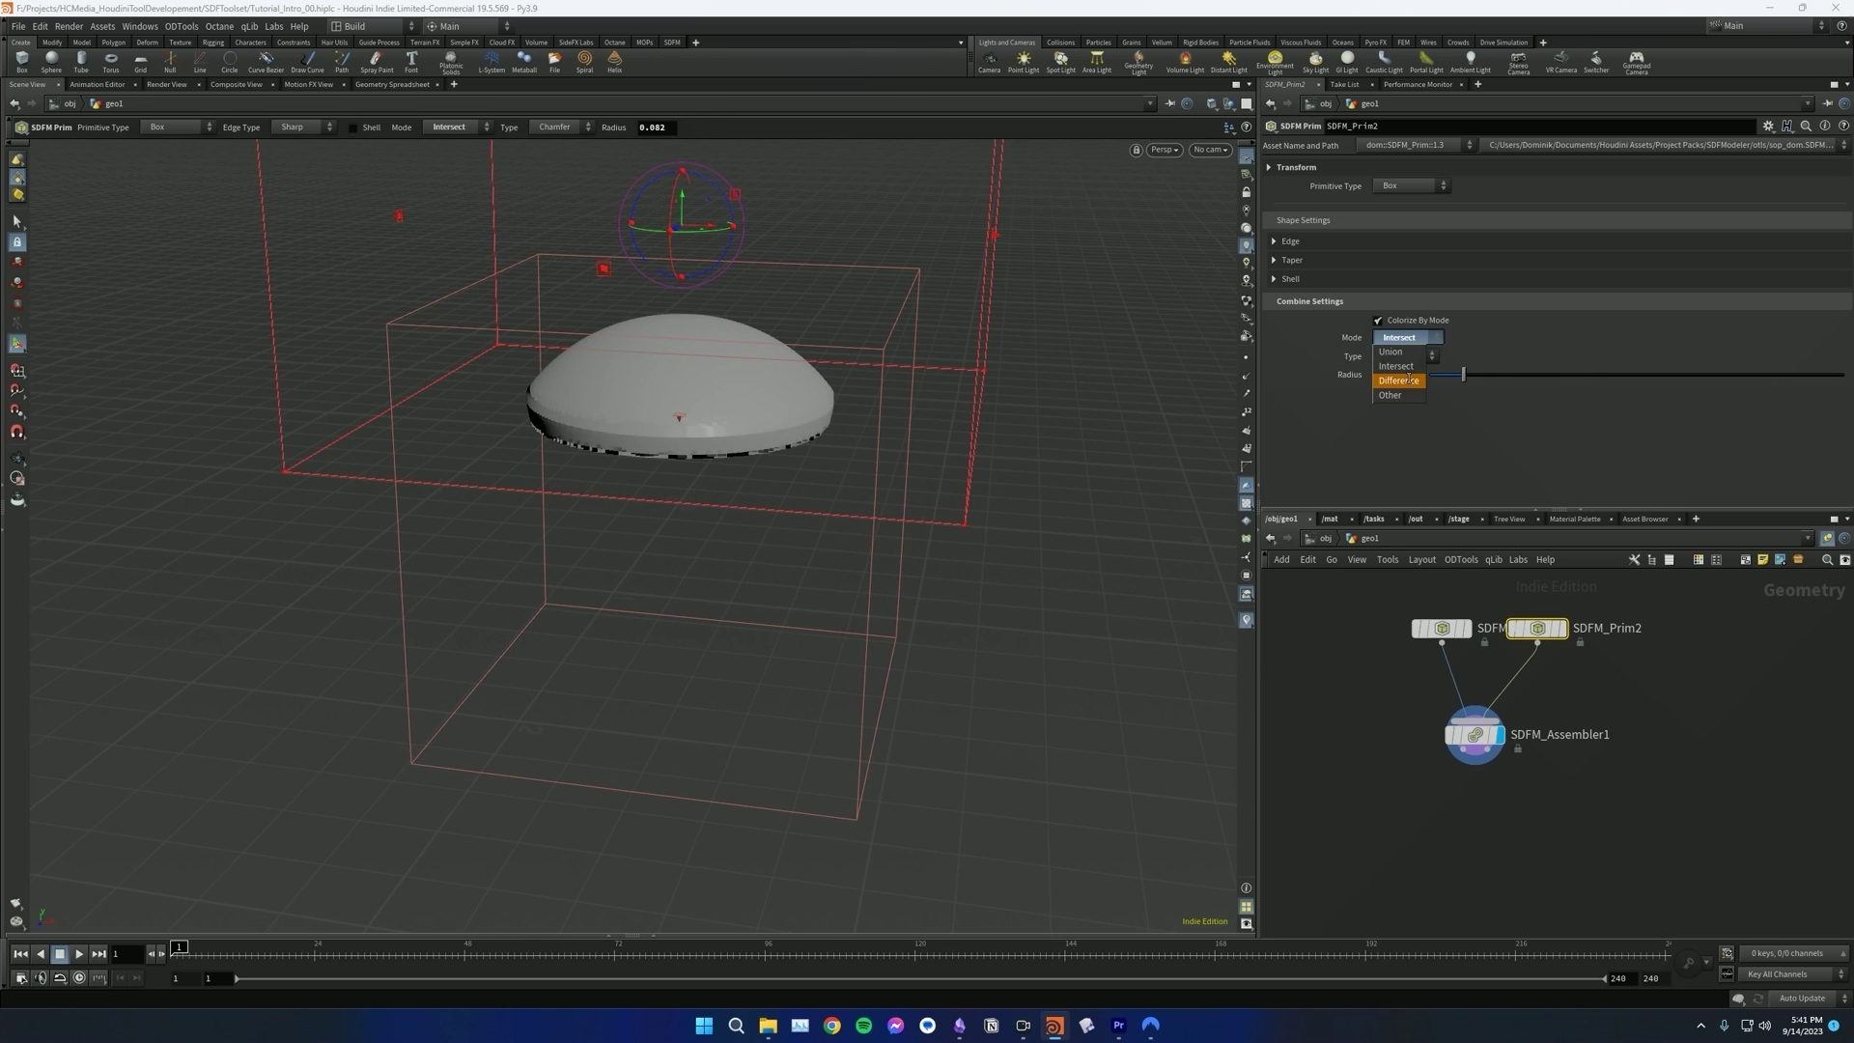
pyautogui.click(1408, 381)
pyautogui.keyDown('alt'); pyautogui.moveTo(816, 486); pyautogui.dragTo(828, 422); pyautogui.keyUp('alt')
pyautogui.keyDown('alt'); pyautogui.moveTo(827, 422); pyautogui.dragTo(826, 488, button='middle'); pyautogui.keyUp('alt')
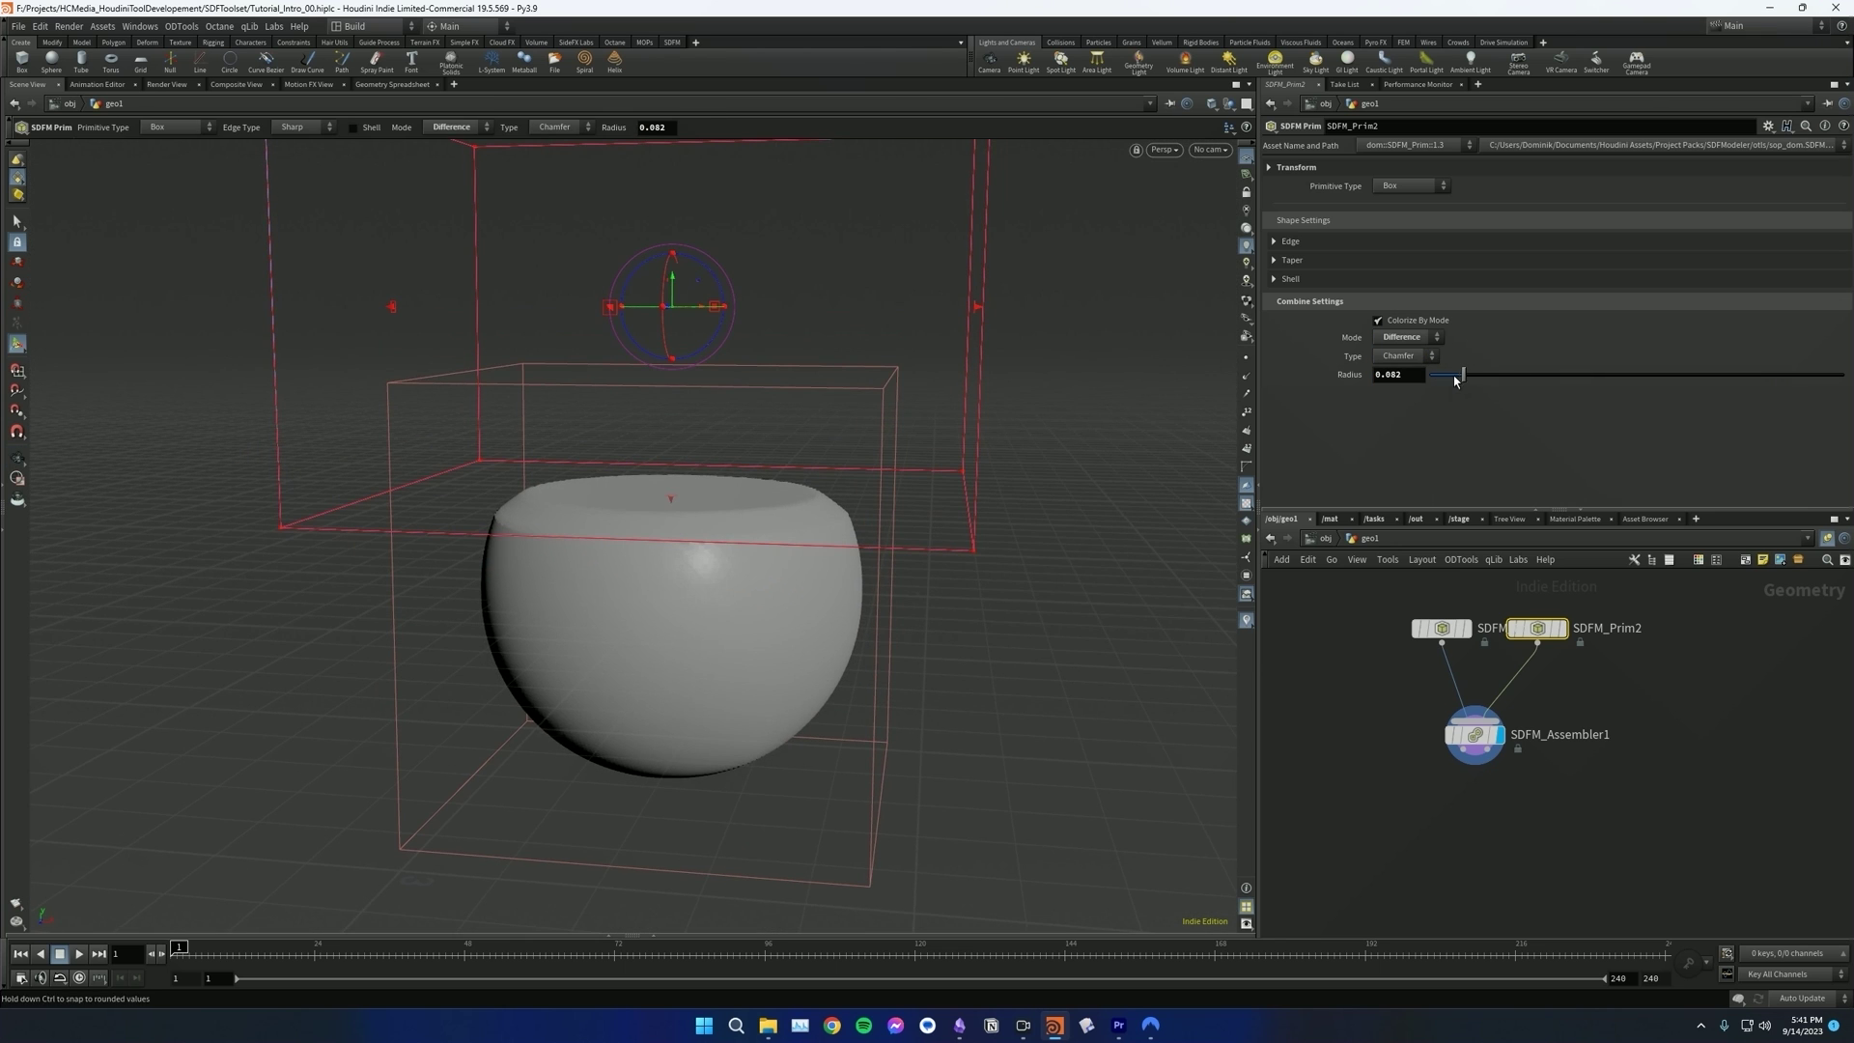
pyautogui.moveTo(1453, 380); pyautogui.dragTo(1455, 380)
pyautogui.scroll(-8, 782, 505)
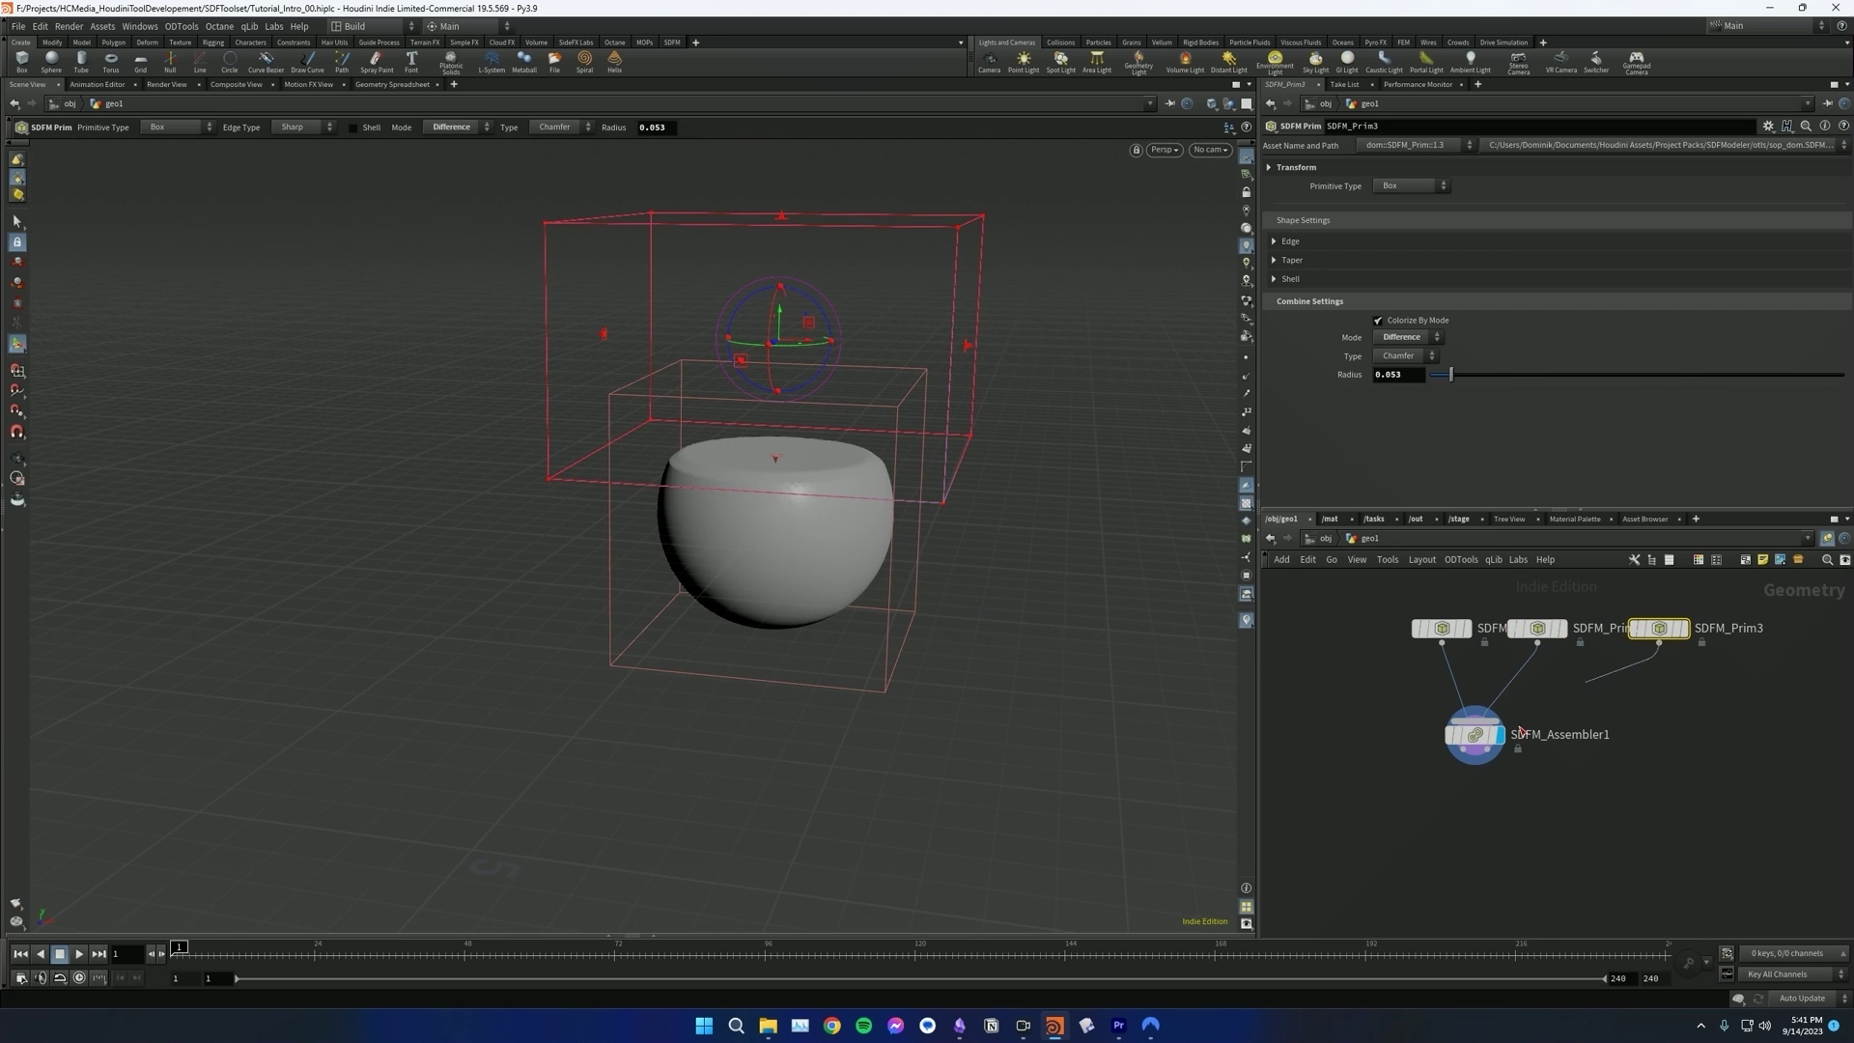
# - Move the third primitive's box down to cut the sphere's underside, and add a duplicate set to Tube
pyautogui.moveTo(765, 426); pyautogui.dragTo(896, 629)
pyautogui.scroll(5, 981, 480)
pyautogui.hotkey('shift', 'd')
pyautogui.click(1410, 185)
pyautogui.click(1407, 232)
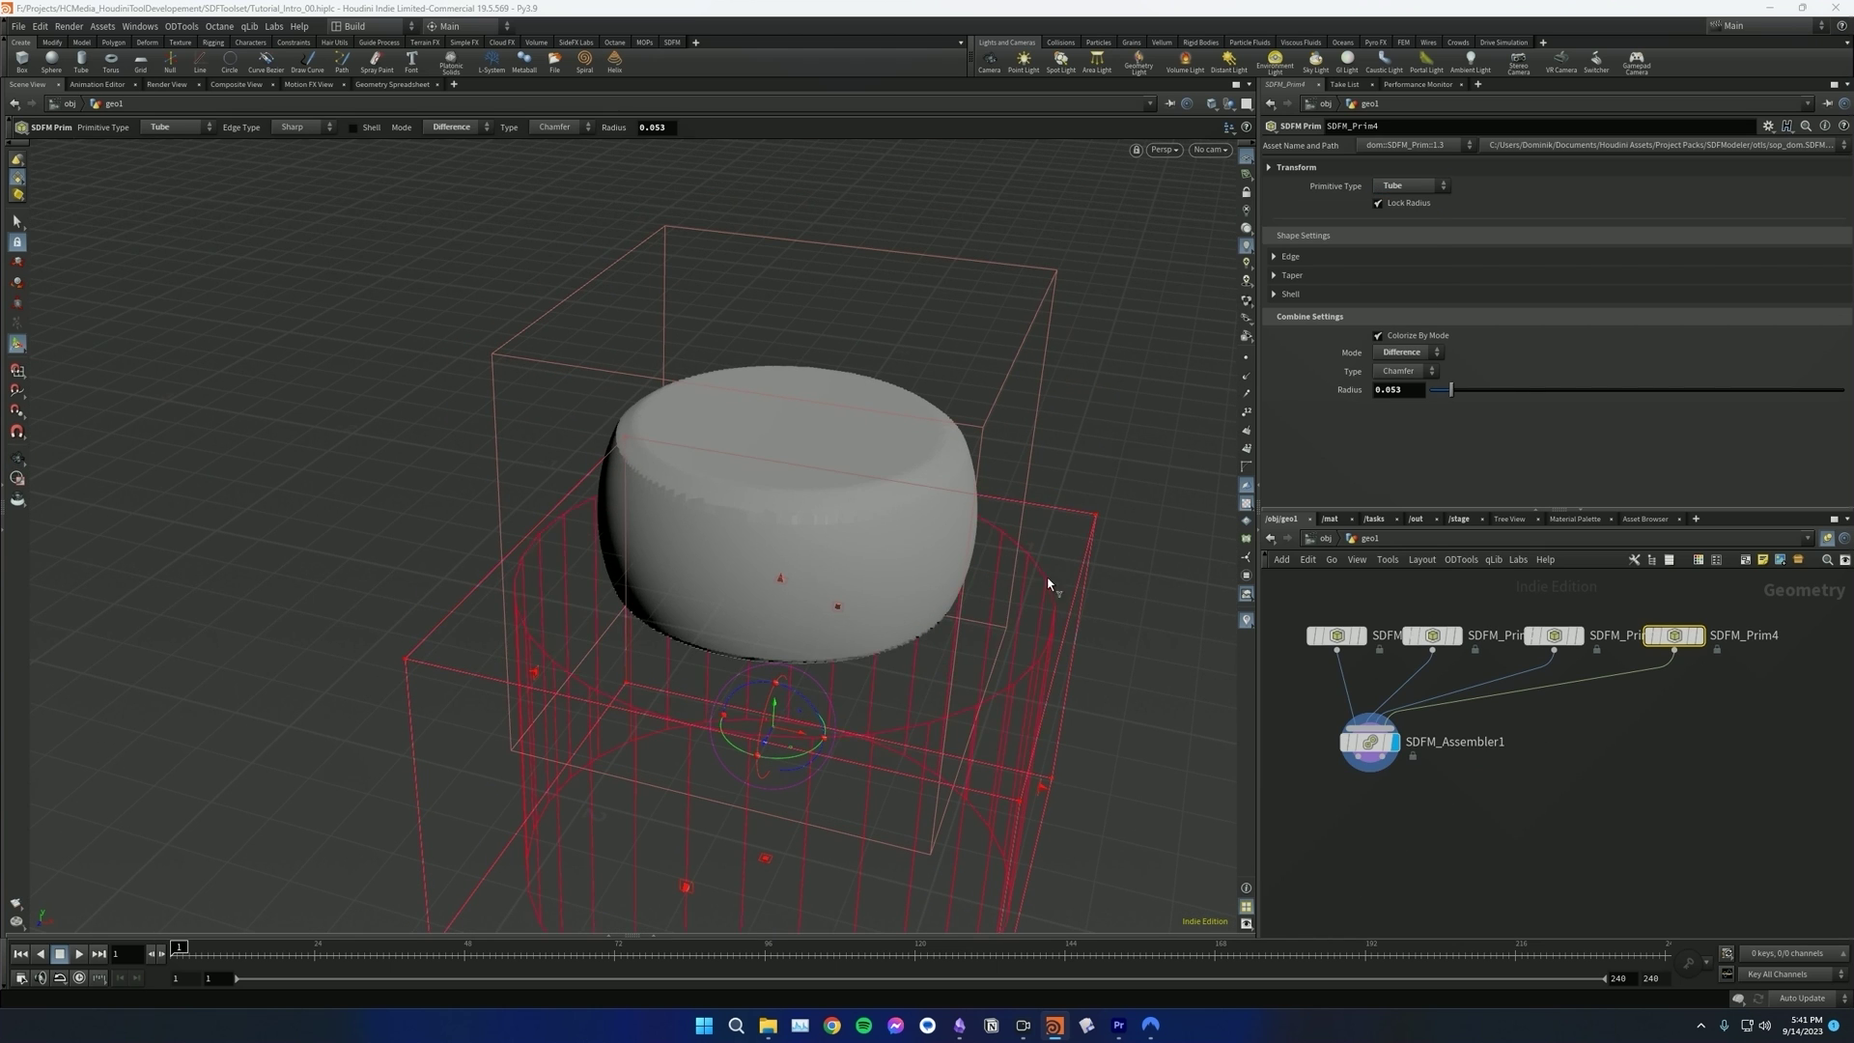
# - Combine the tube as a Round union and narrow it by its bounds so it passes through the cut sphere
pyautogui.click(1394, 371)
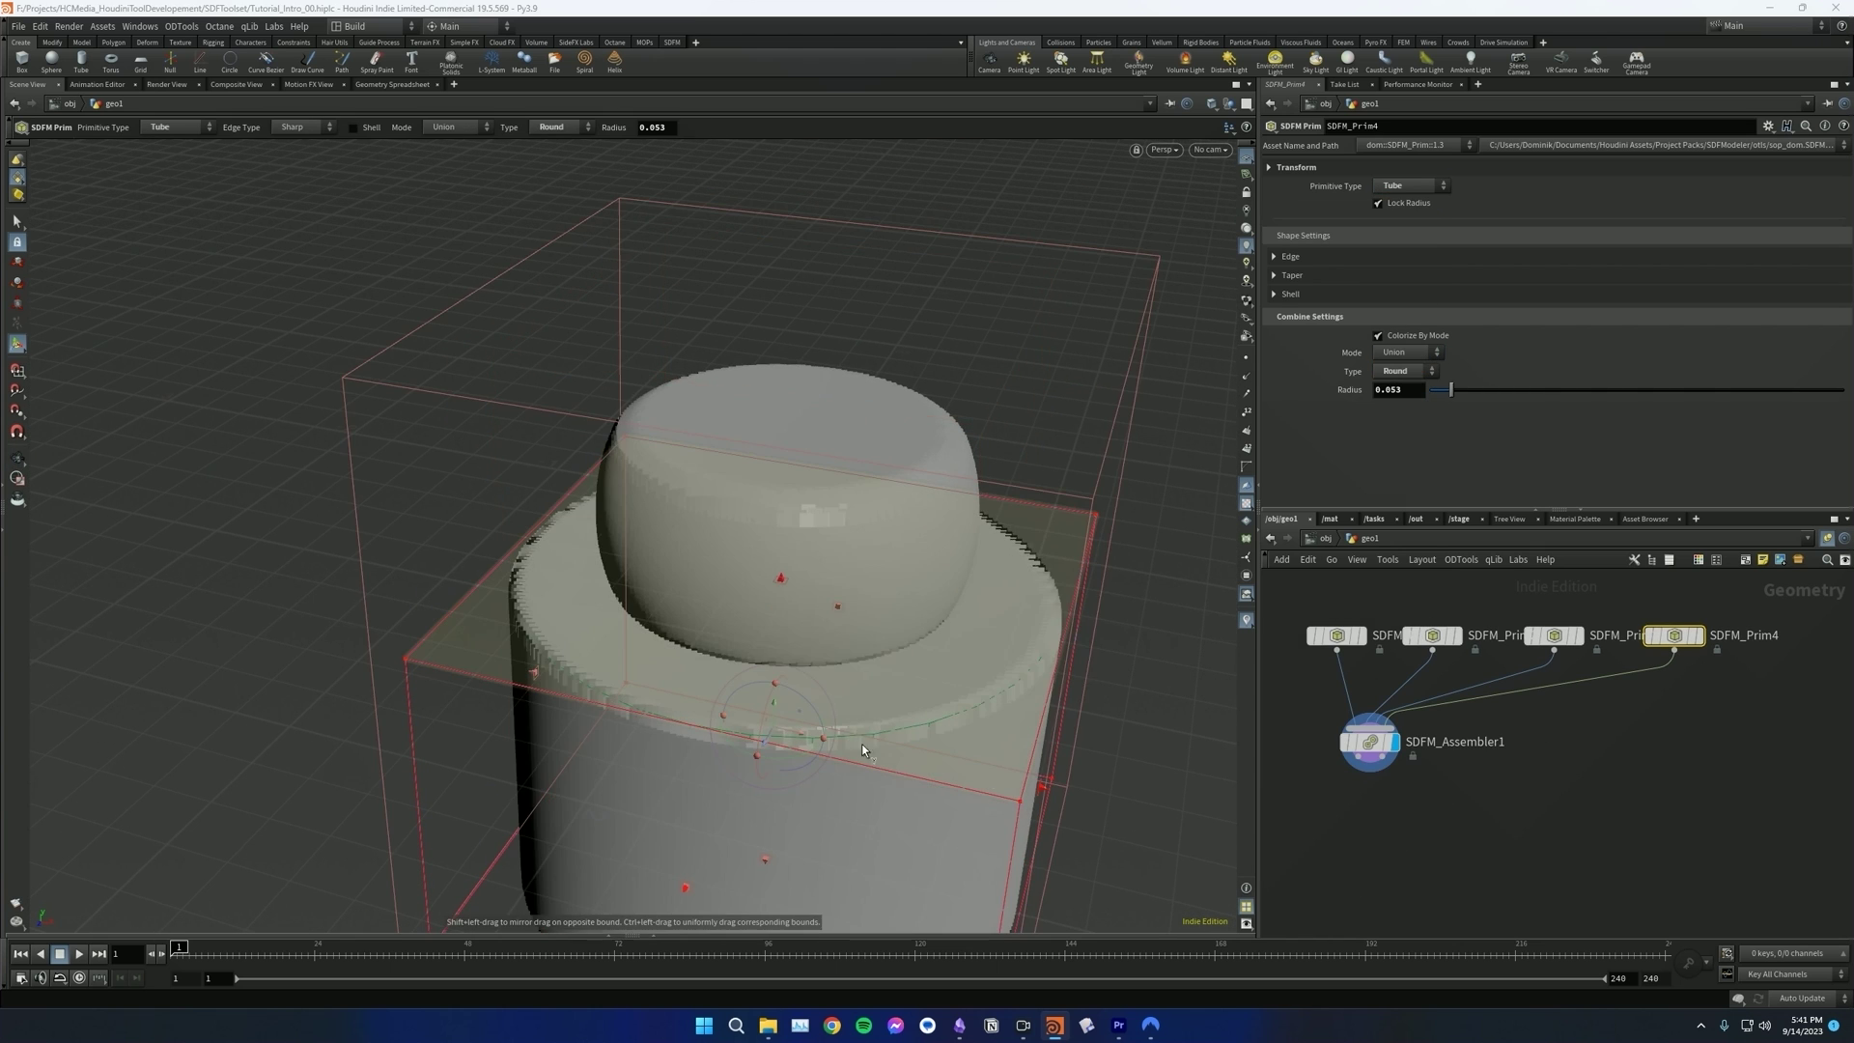
pyautogui.moveTo(1041, 787); pyautogui.dragTo(778, 473)
pyautogui.moveTo(841, 697)
pyautogui.keyDown('alt'); pyautogui.mouseDown()
pyautogui.moveTo(861, 601)
pyautogui.moveTo(848, 719)
pyautogui.mouseUp(); pyautogui.keyUp('alt')
# - Increase the tube's union radius and change its blend type to Stairs
pyautogui.moveTo(1452, 390); pyautogui.dragTo(1493, 390)
pyautogui.click(1405, 371)
pyautogui.click(1407, 427)
pyautogui.keyDown('alt'); pyautogui.moveTo(918, 438); pyautogui.dragTo(913, 469); pyautogui.keyUp('alt')
# - Set the tube's combine mode to Other with the Pipe type and a radius of 0.04
pyautogui.click(1407, 353)
pyautogui.click(1410, 406)
pyautogui.moveTo(1493, 390); pyautogui.dragTo(1446, 389)
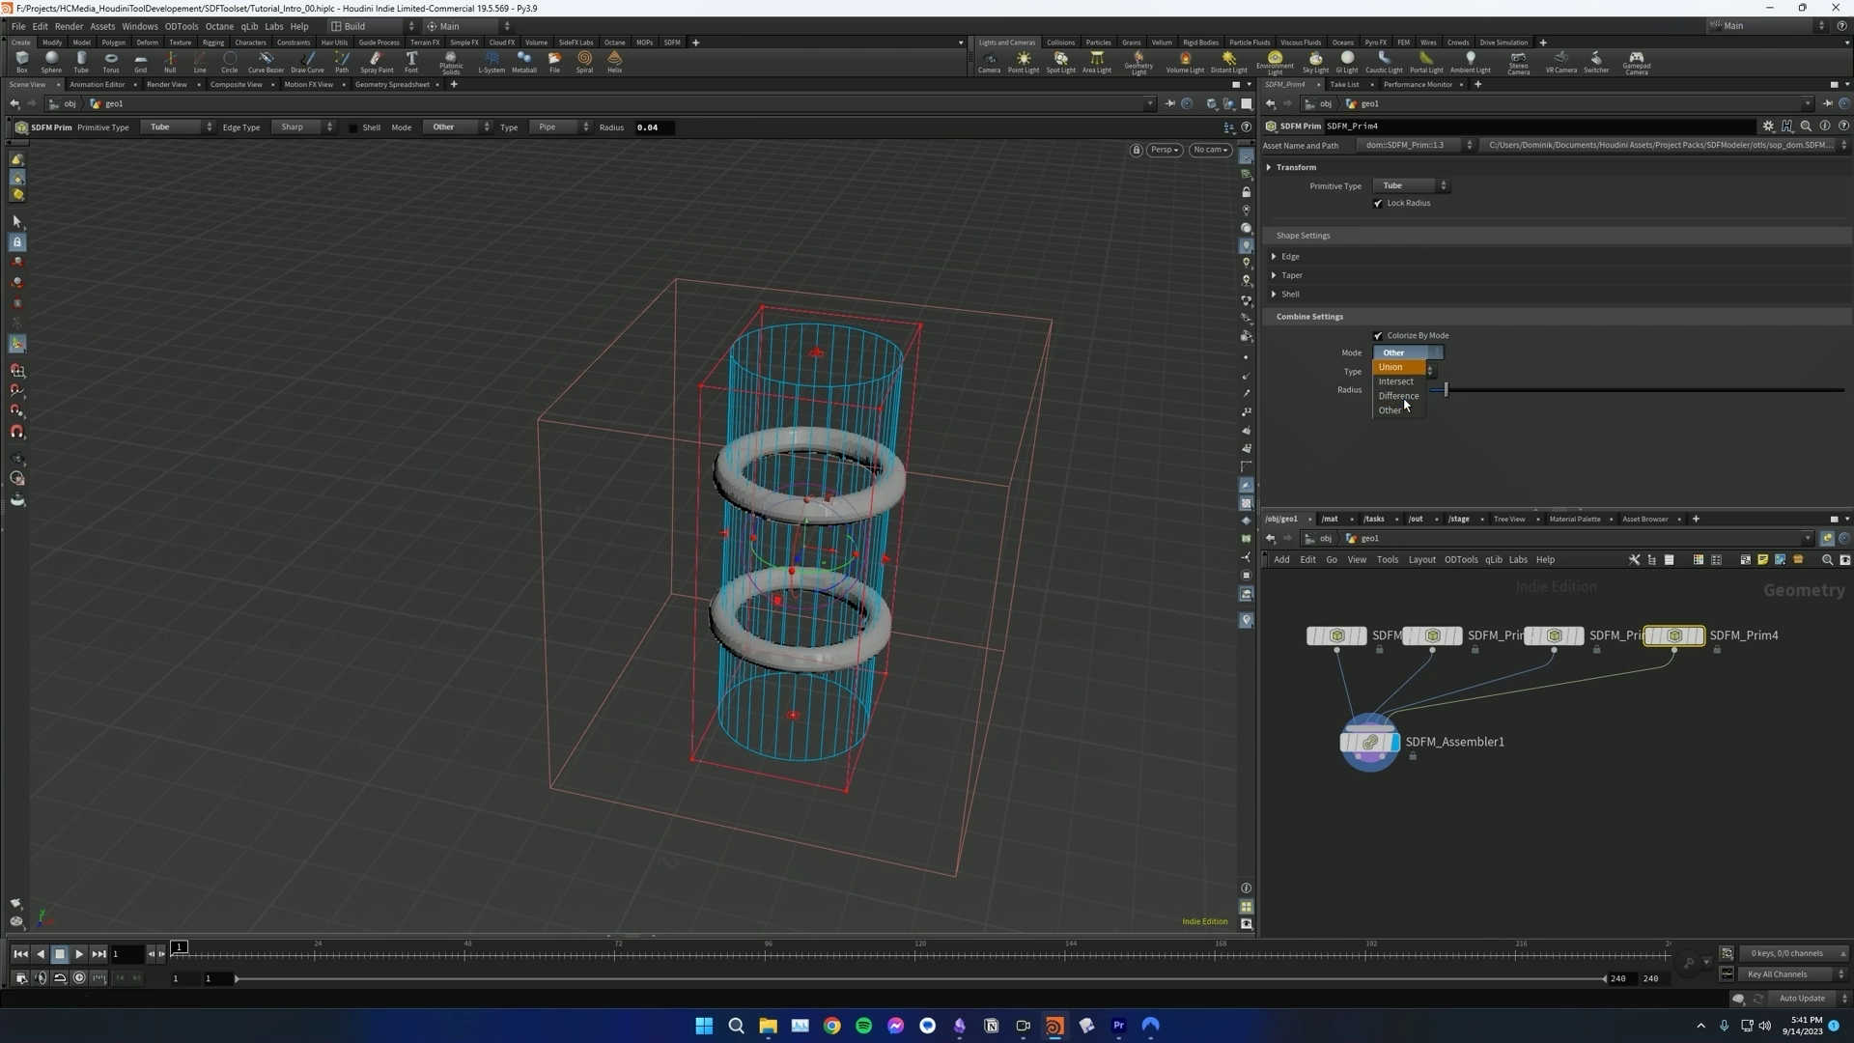
# - Switch the tube's combine type to Offset with offset -0.0941 and Radius B 0.0418, and resize the tube by its bounds
pyautogui.click(1395, 354)
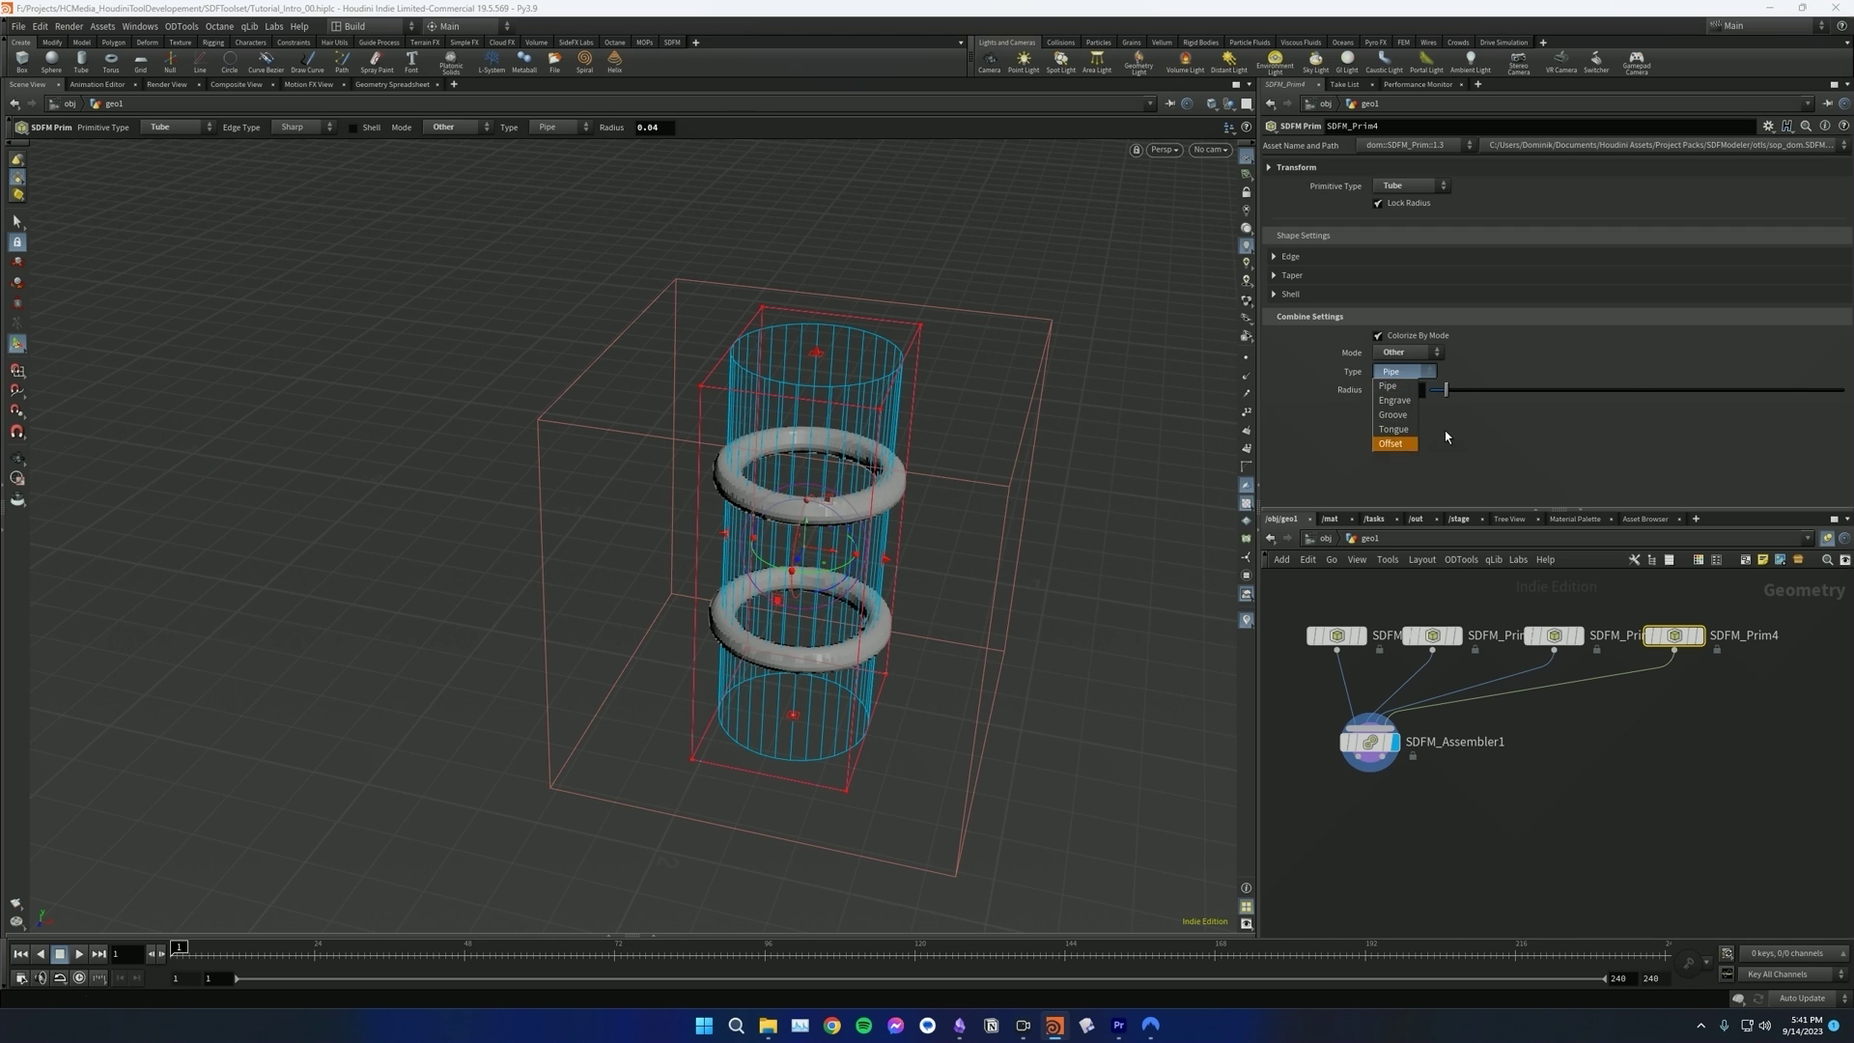
pyautogui.click(1395, 443)
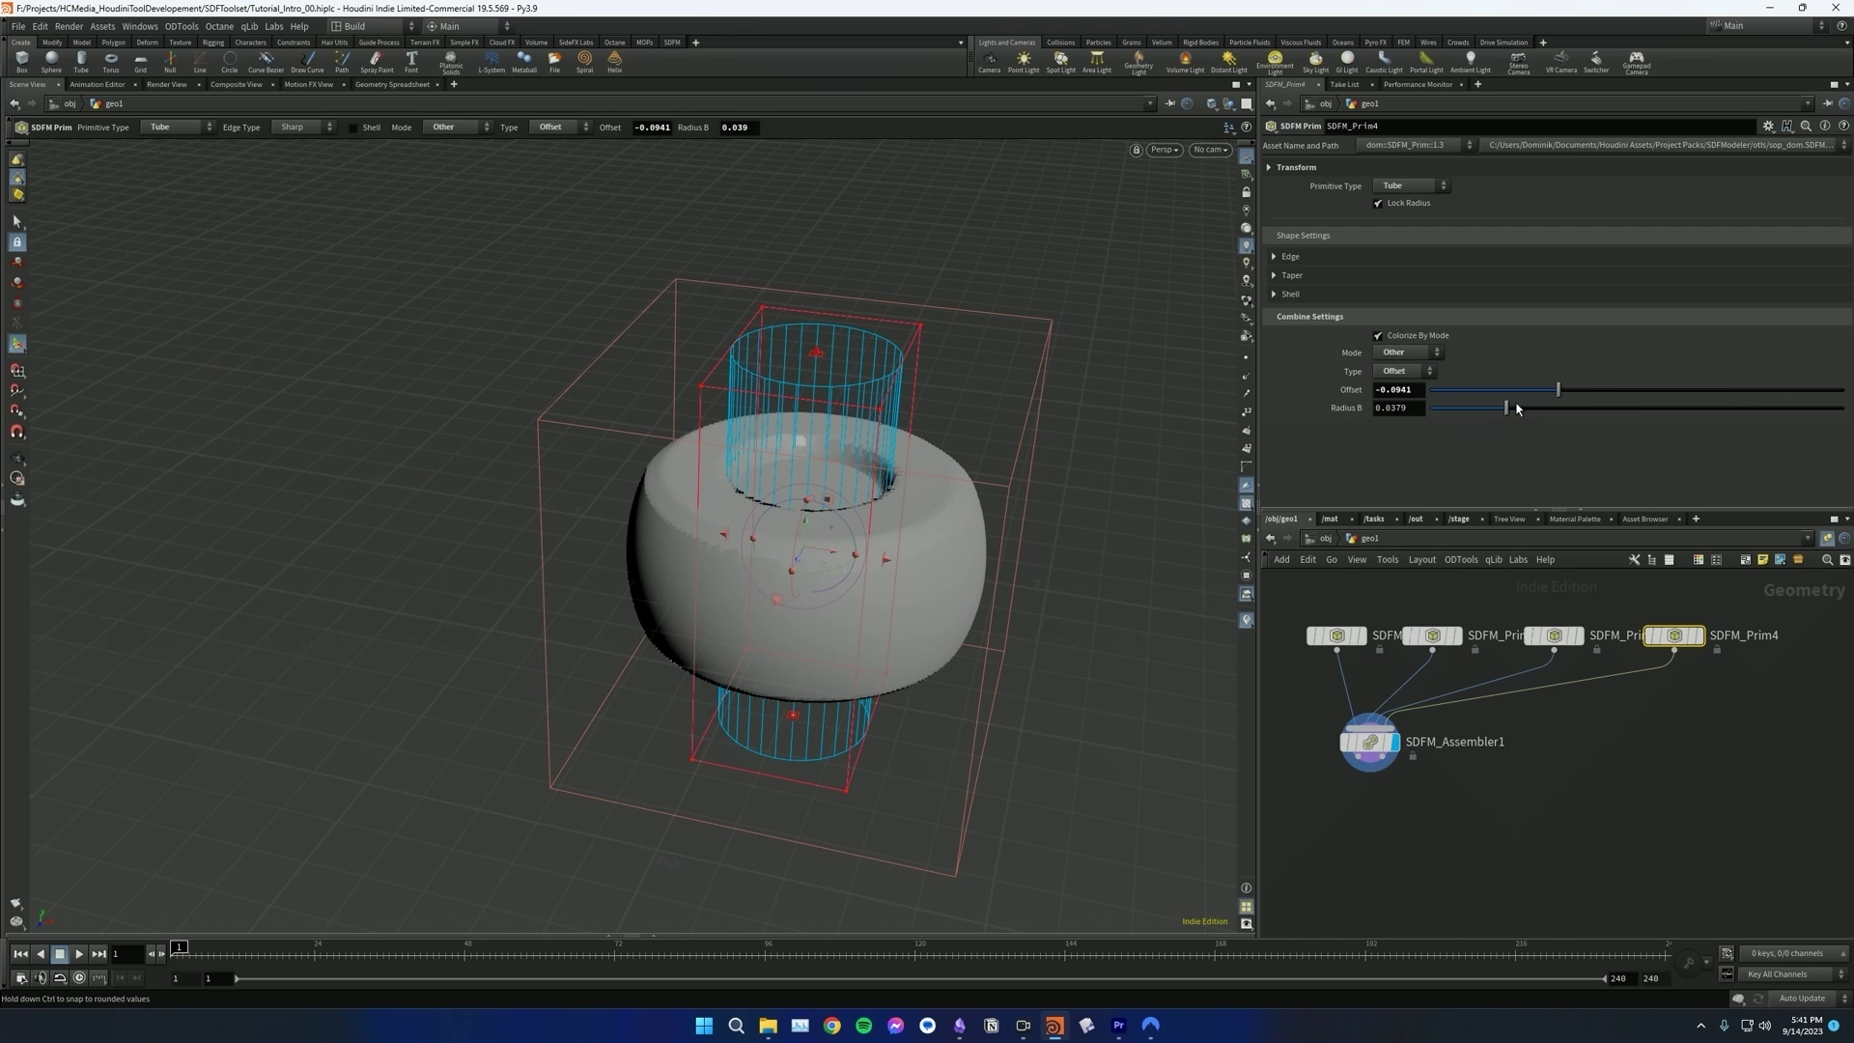
pyautogui.moveTo(1514, 402); pyautogui.dragTo(1513, 404)
pyautogui.keyDown('alt'); pyautogui.moveTo(927, 454); pyautogui.dragTo(890, 468); pyautogui.keyUp('alt')
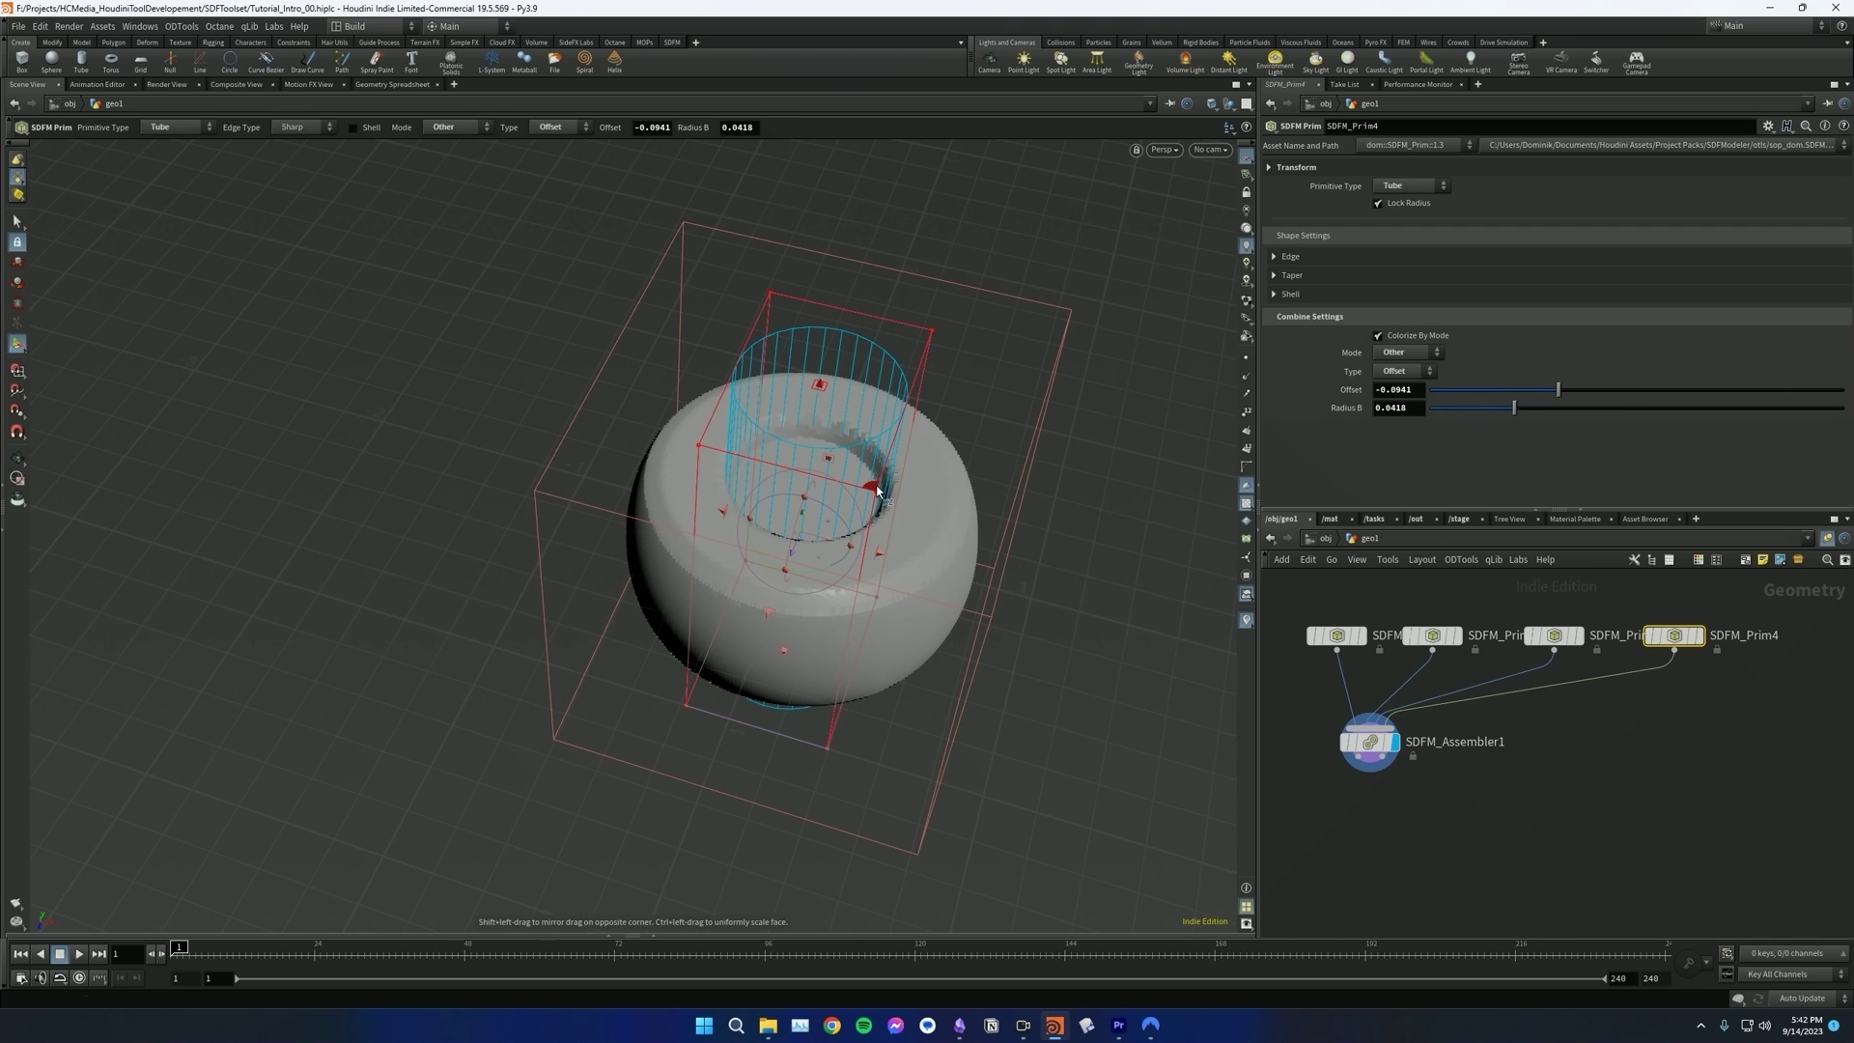
pyautogui.moveTo(880, 553); pyautogui.dragTo(908, 379)
# - Duplicate the tube primitive and combine the copy as a Round union with a radius of 0.123
pyautogui.hotkey('shift', 'd')
pyautogui.press('1')
pyautogui.click(1405, 371)
pyautogui.moveTo(1478, 390); pyautogui.dragTo(1481, 390)
pyautogui.keyDown('alt'); pyautogui.moveTo(710, 396); pyautogui.dragTo(918, 419); pyautogui.keyUp('alt')
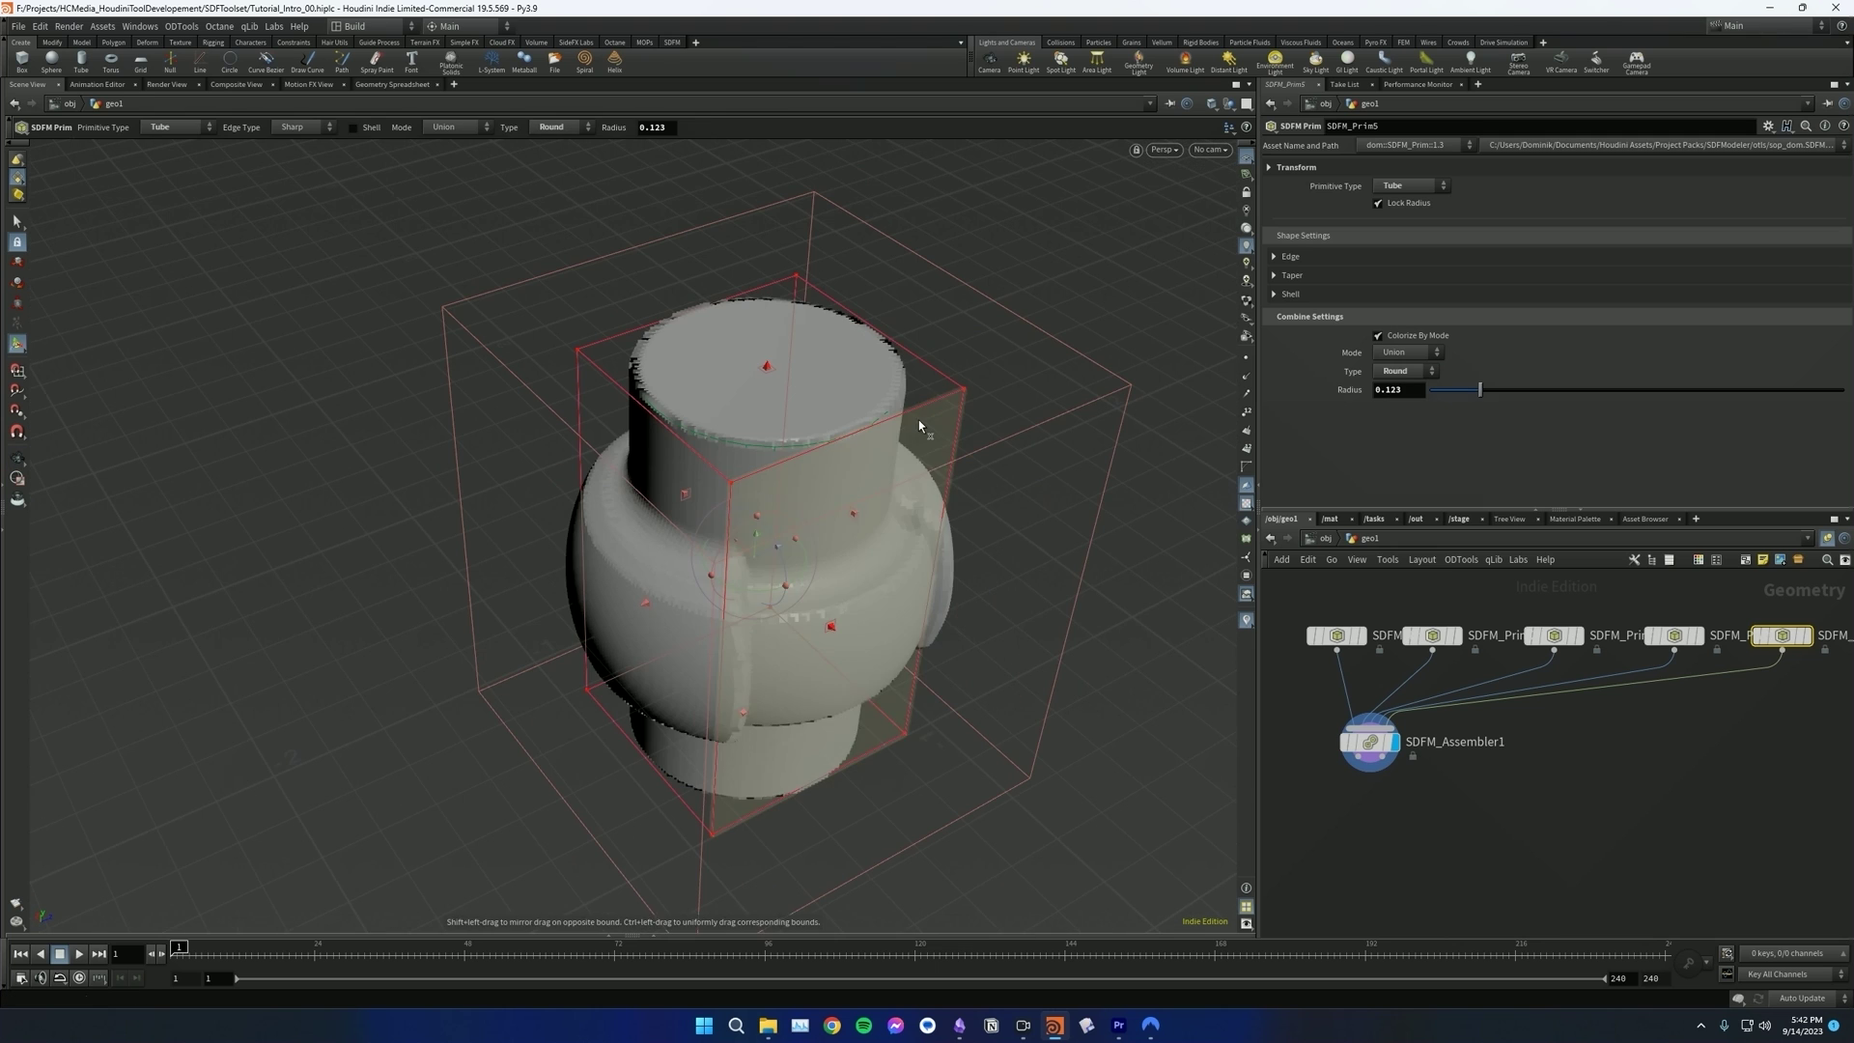
# - Give the duplicated tube's edges a Chamfer with a radius of 0.1217
pyautogui.click(1279, 256)
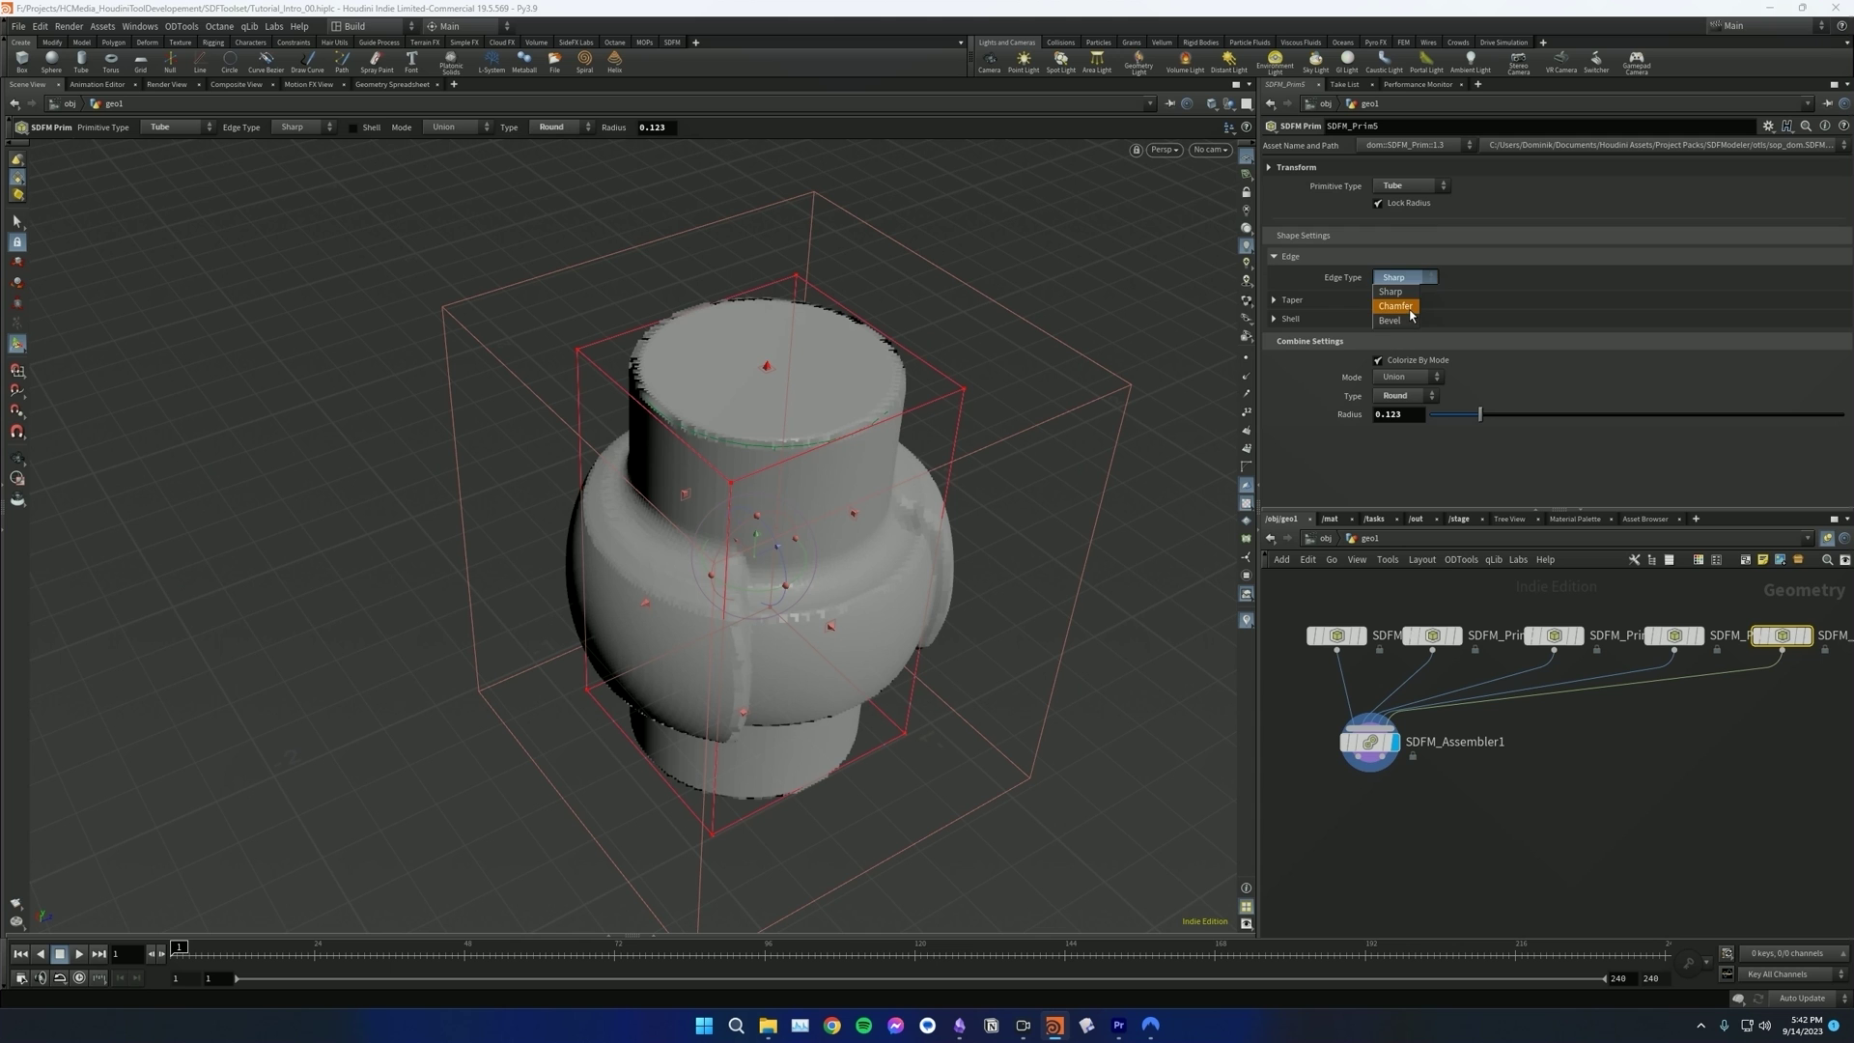
pyautogui.click(1409, 307)
pyautogui.moveTo(1482, 303); pyautogui.dragTo(1531, 295)
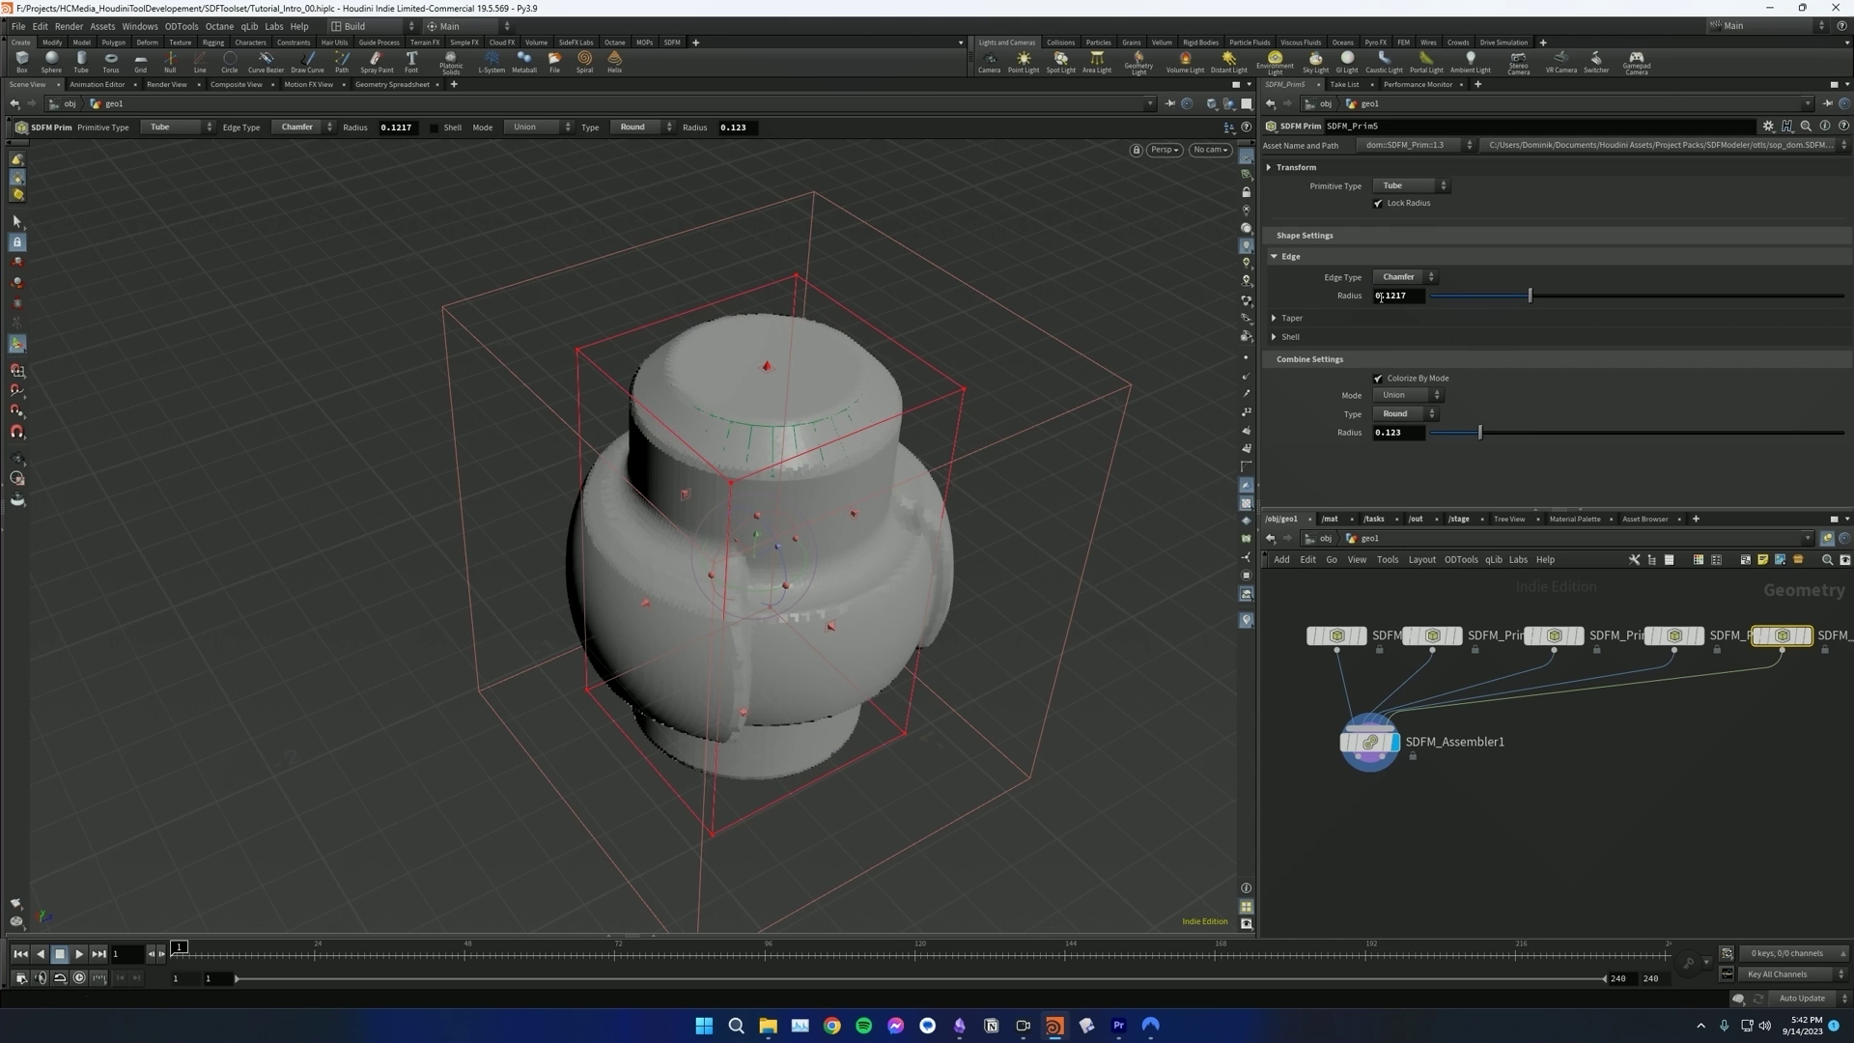
# - Switch the tube's edge type to Bevel and set its edge radius to 0.1392
pyautogui.keyDown('alt'); pyautogui.moveTo(690, 497); pyautogui.dragTo(679, 443); pyautogui.keyUp('alt')
pyautogui.keyDown('alt'); pyautogui.moveTo(826, 478); pyautogui.dragTo(761, 460); pyautogui.keyUp('alt')
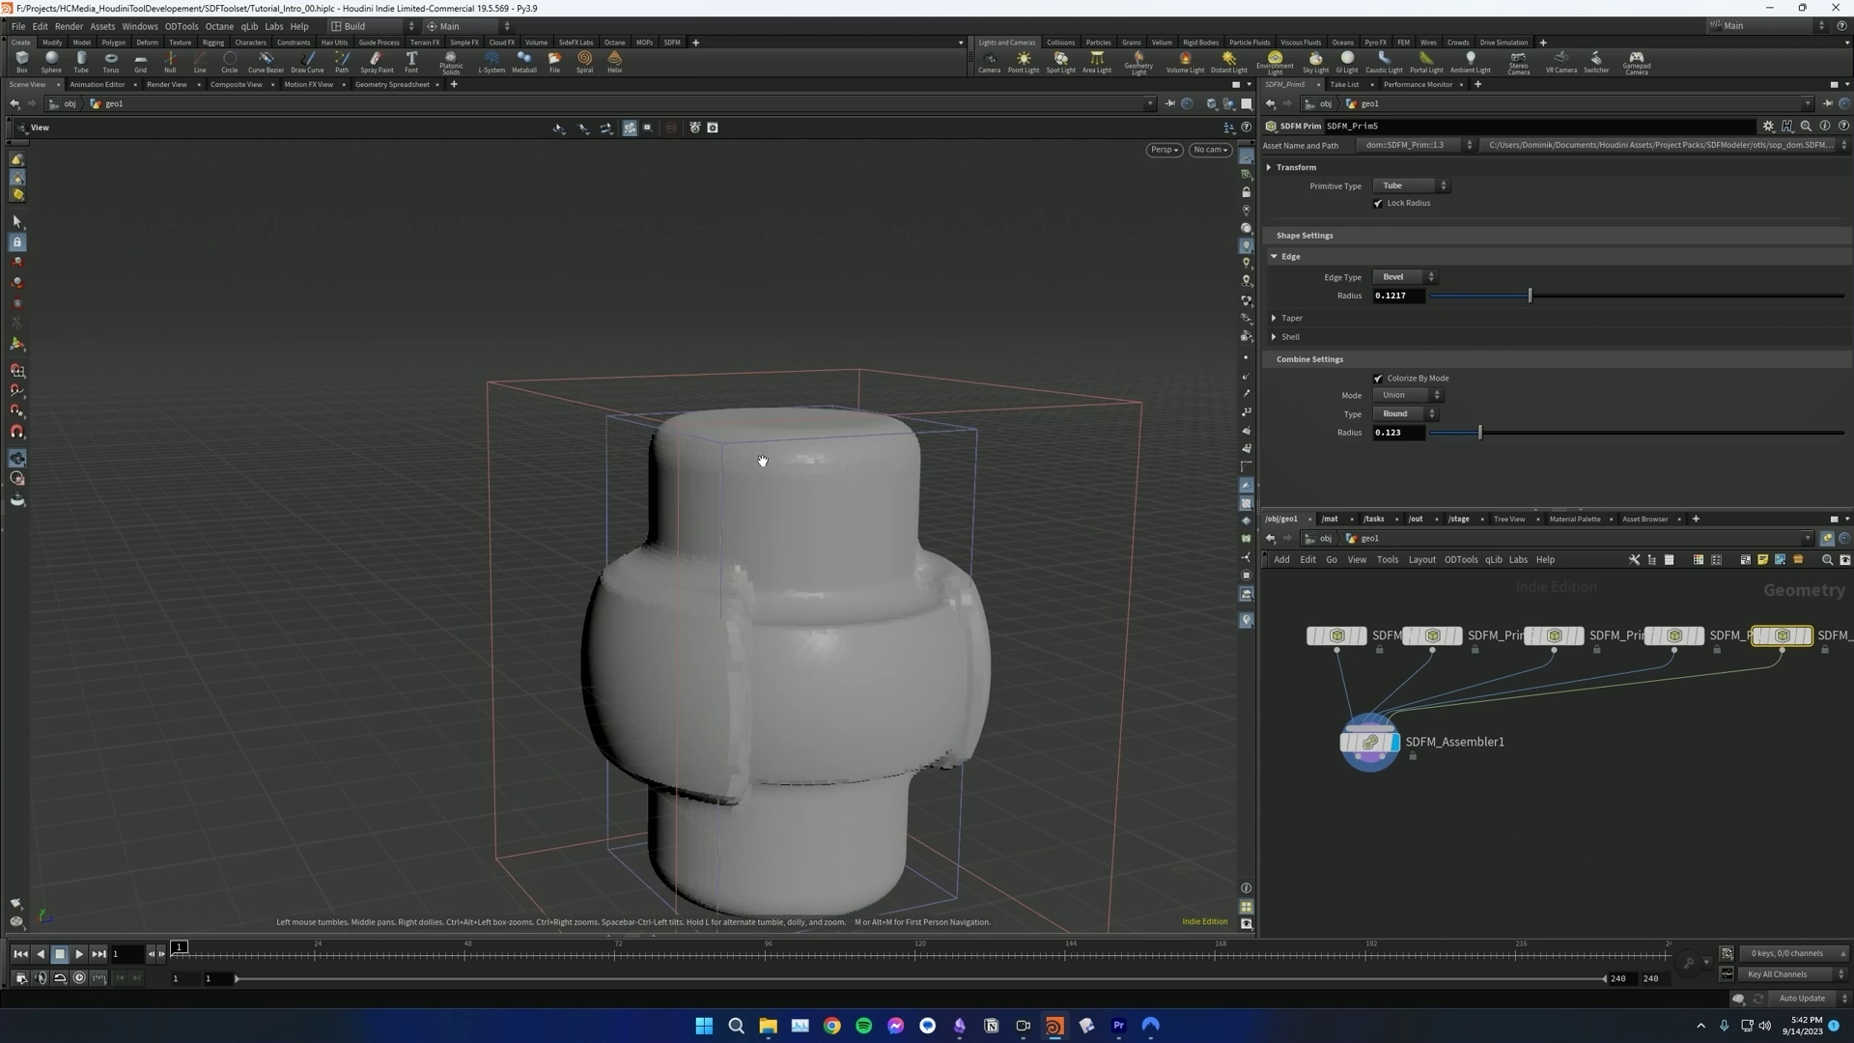
pyautogui.keyDown('alt'); pyautogui.moveTo(734, 561); pyautogui.dragTo(761, 502, button='middle'); pyautogui.keyUp('alt')
pyautogui.press('Return')
pyautogui.moveTo(1529, 295); pyautogui.dragTo(1545, 300)
# - Try the Sphere primitive type on the tube primitive, and return it to Tube
pyautogui.press('Escape')
pyautogui.moveTo(975, 512); pyautogui.dragTo(922, 618)
pyautogui.press('Return')
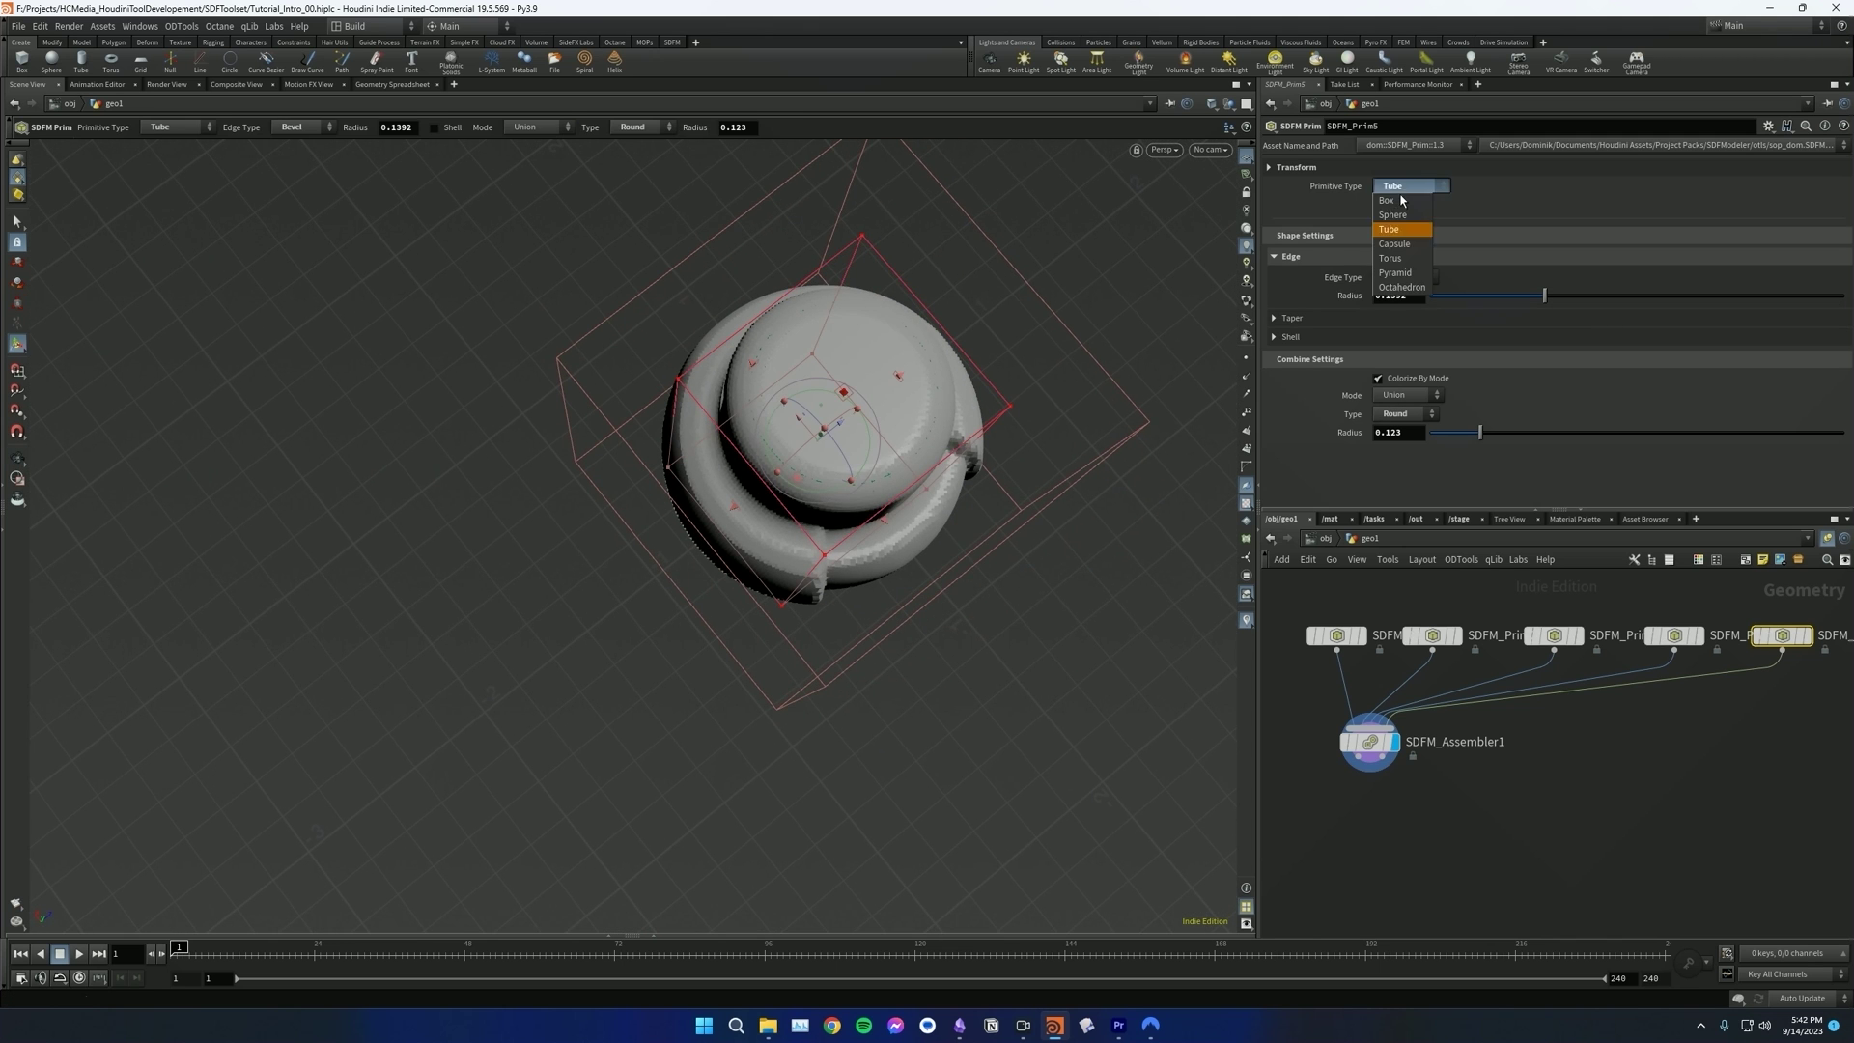
pyautogui.click(1409, 213)
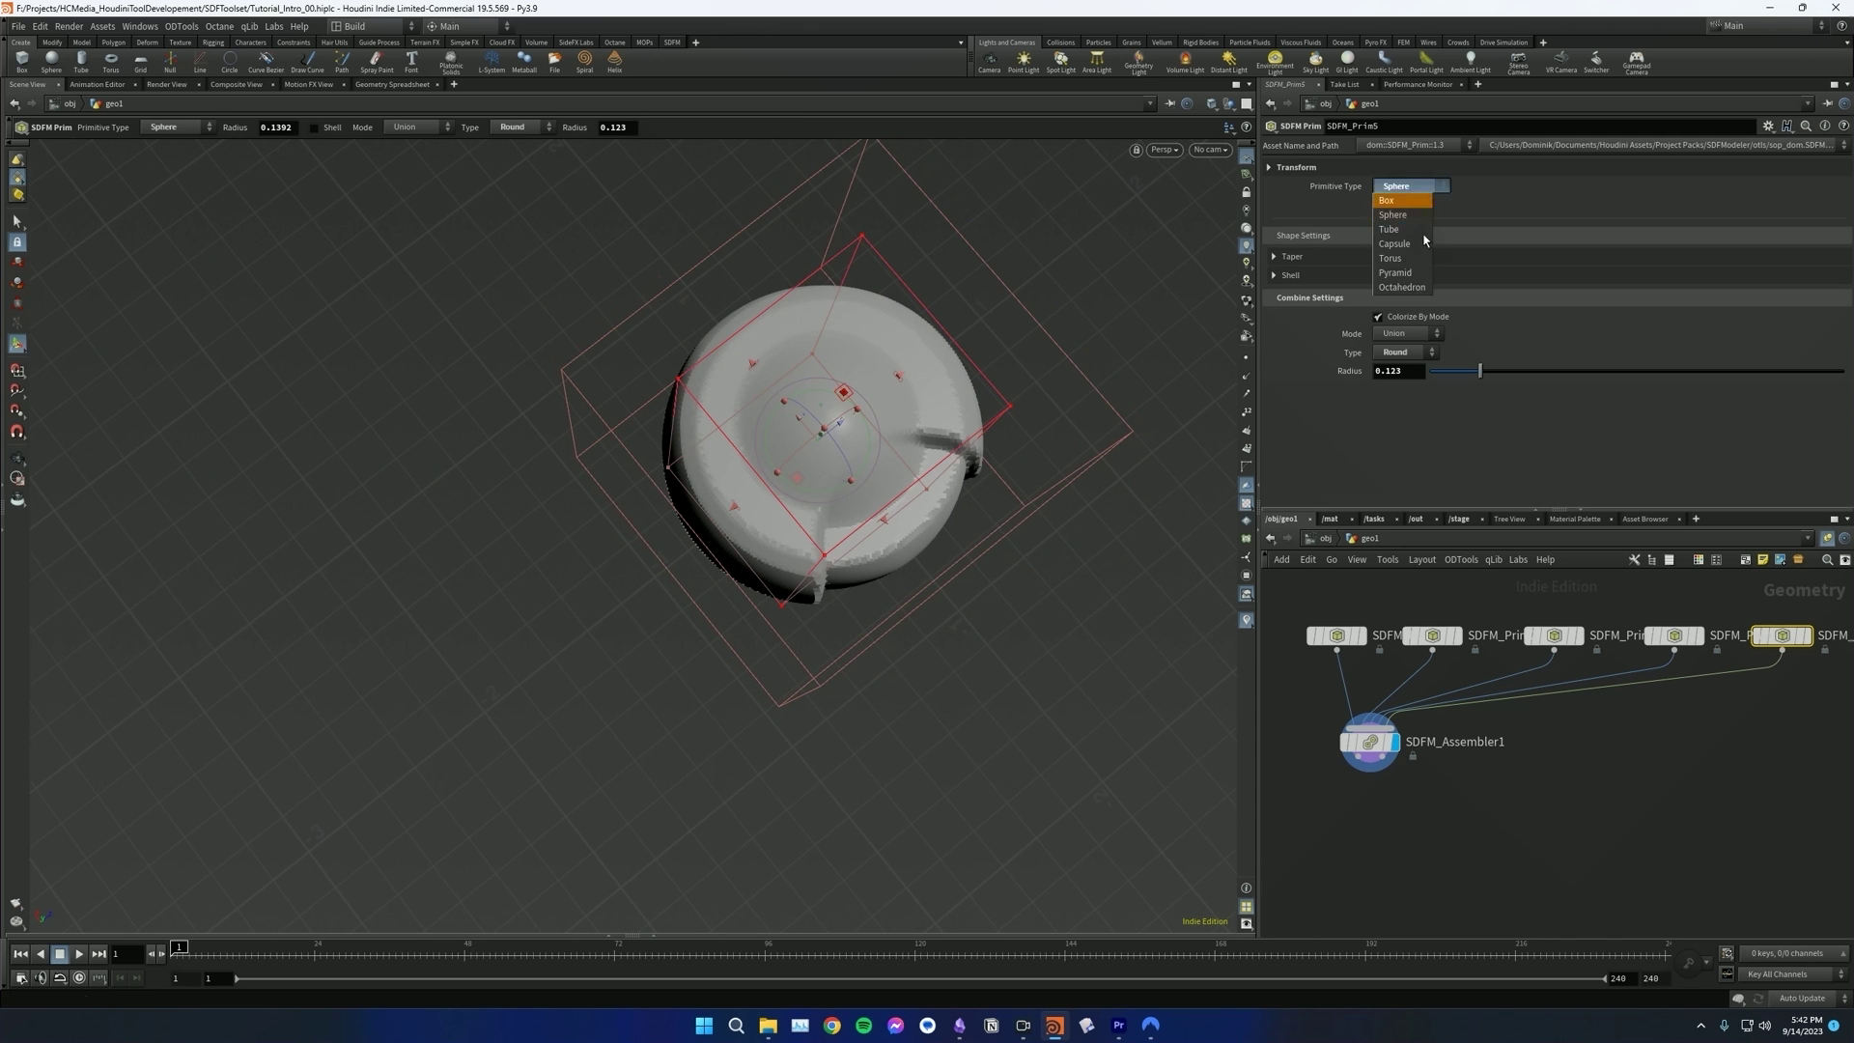
pyautogui.click(1413, 233)
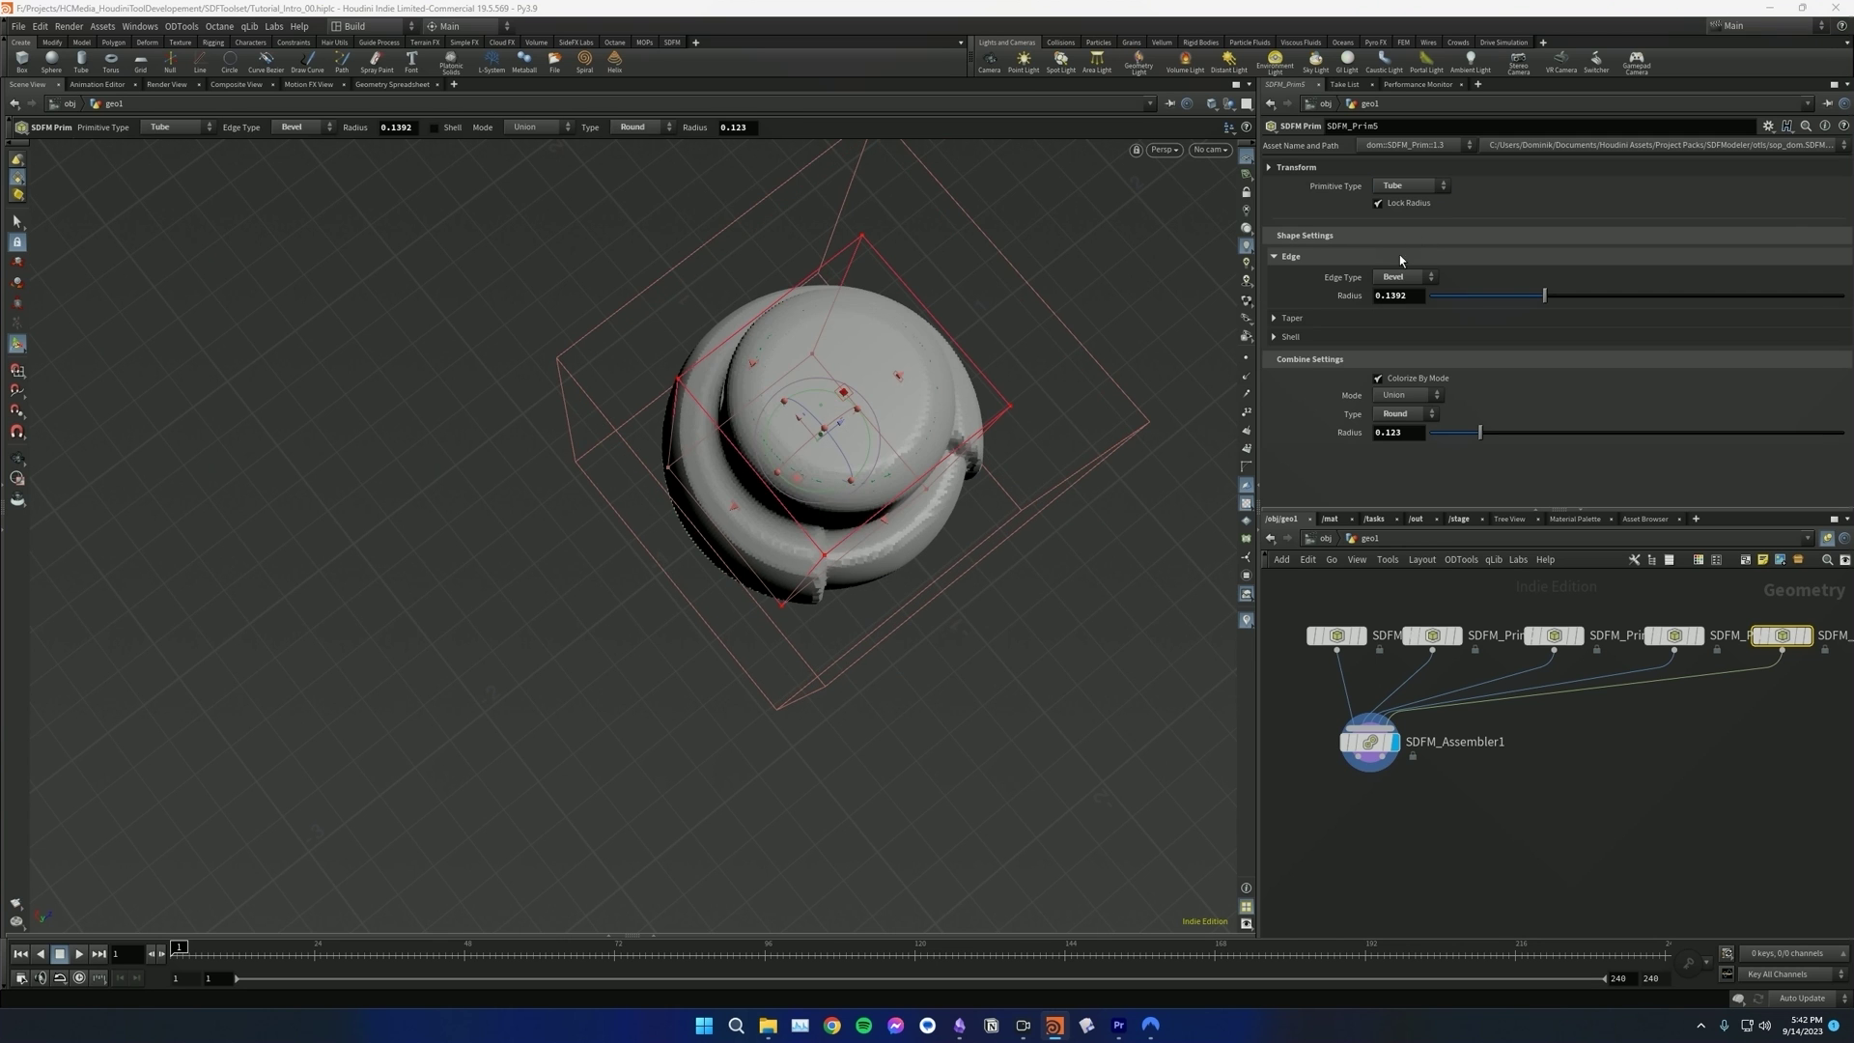
# - Try a taper amount of -0.619 on the tube, and disable the taper again
pyautogui.click(1427, 318)
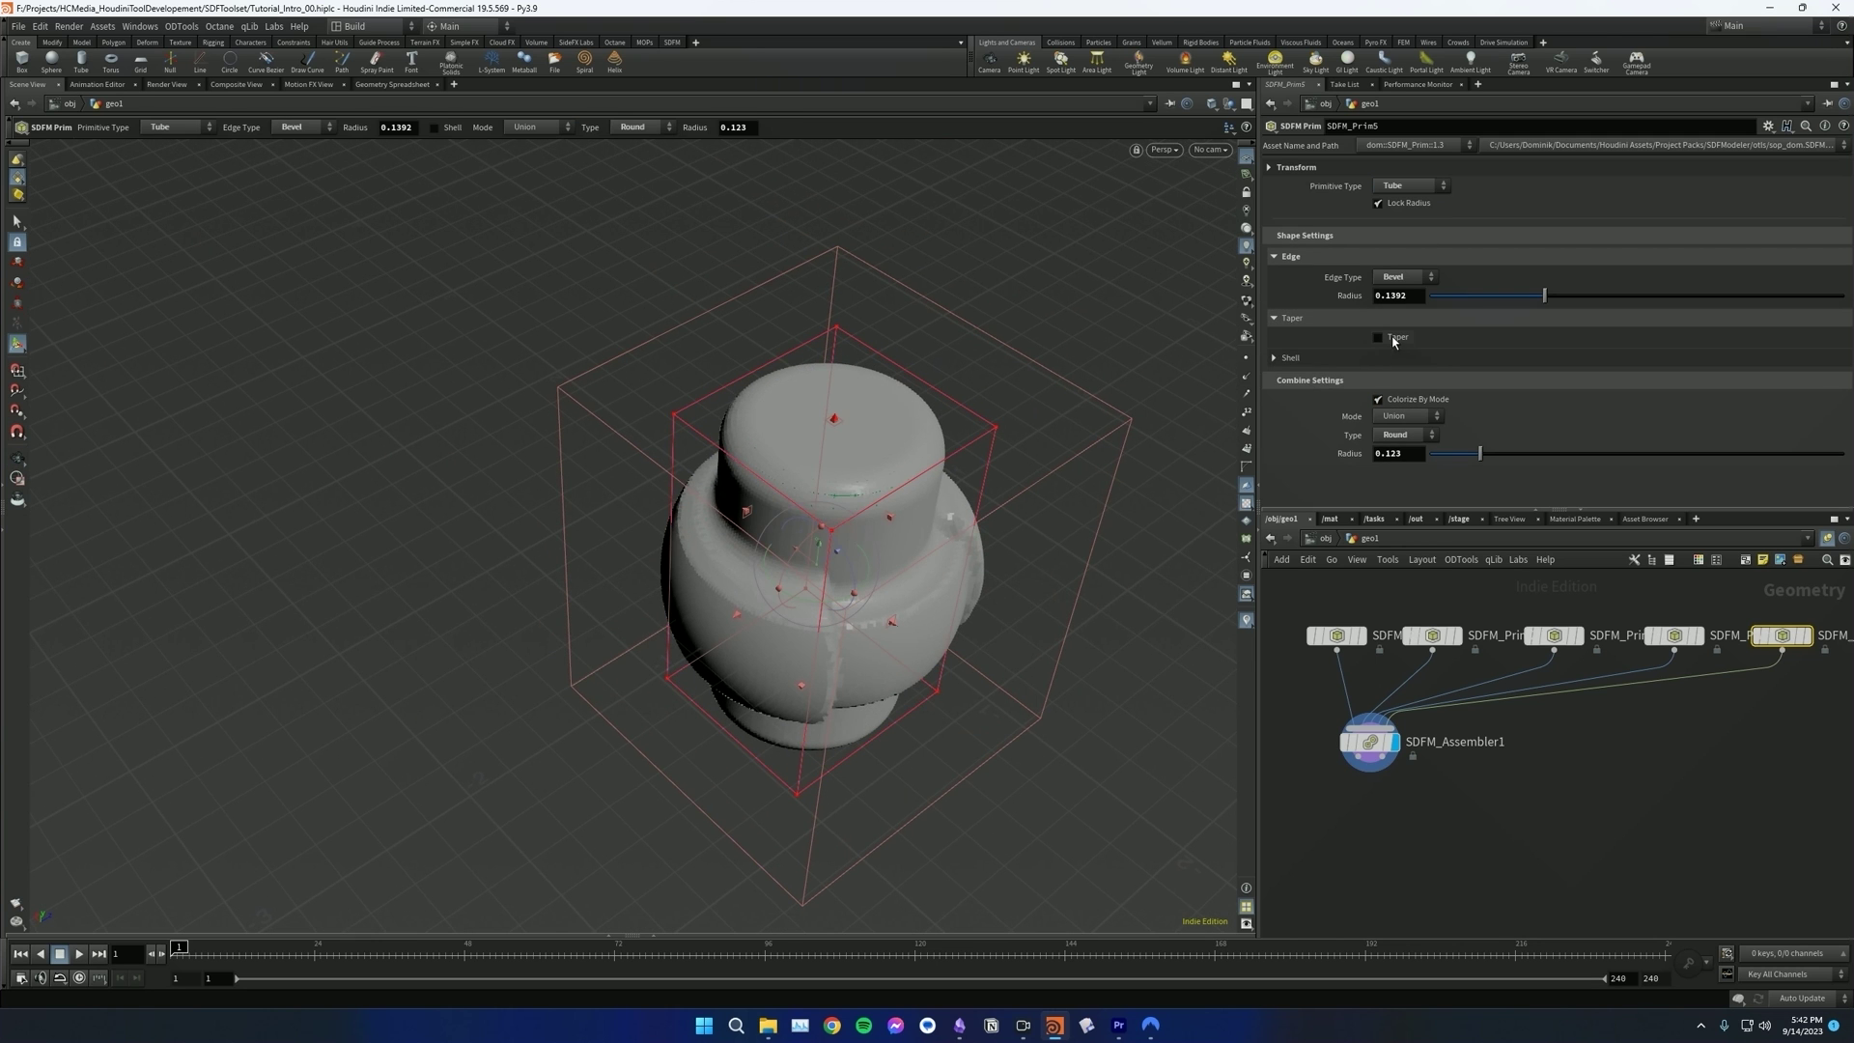
pyautogui.click(1392, 341)
pyautogui.moveTo(1631, 355); pyautogui.dragTo(1506, 359)
pyautogui.keyDown('alt'); pyautogui.moveTo(861, 603); pyautogui.dragTo(856, 494); pyautogui.keyUp('alt')
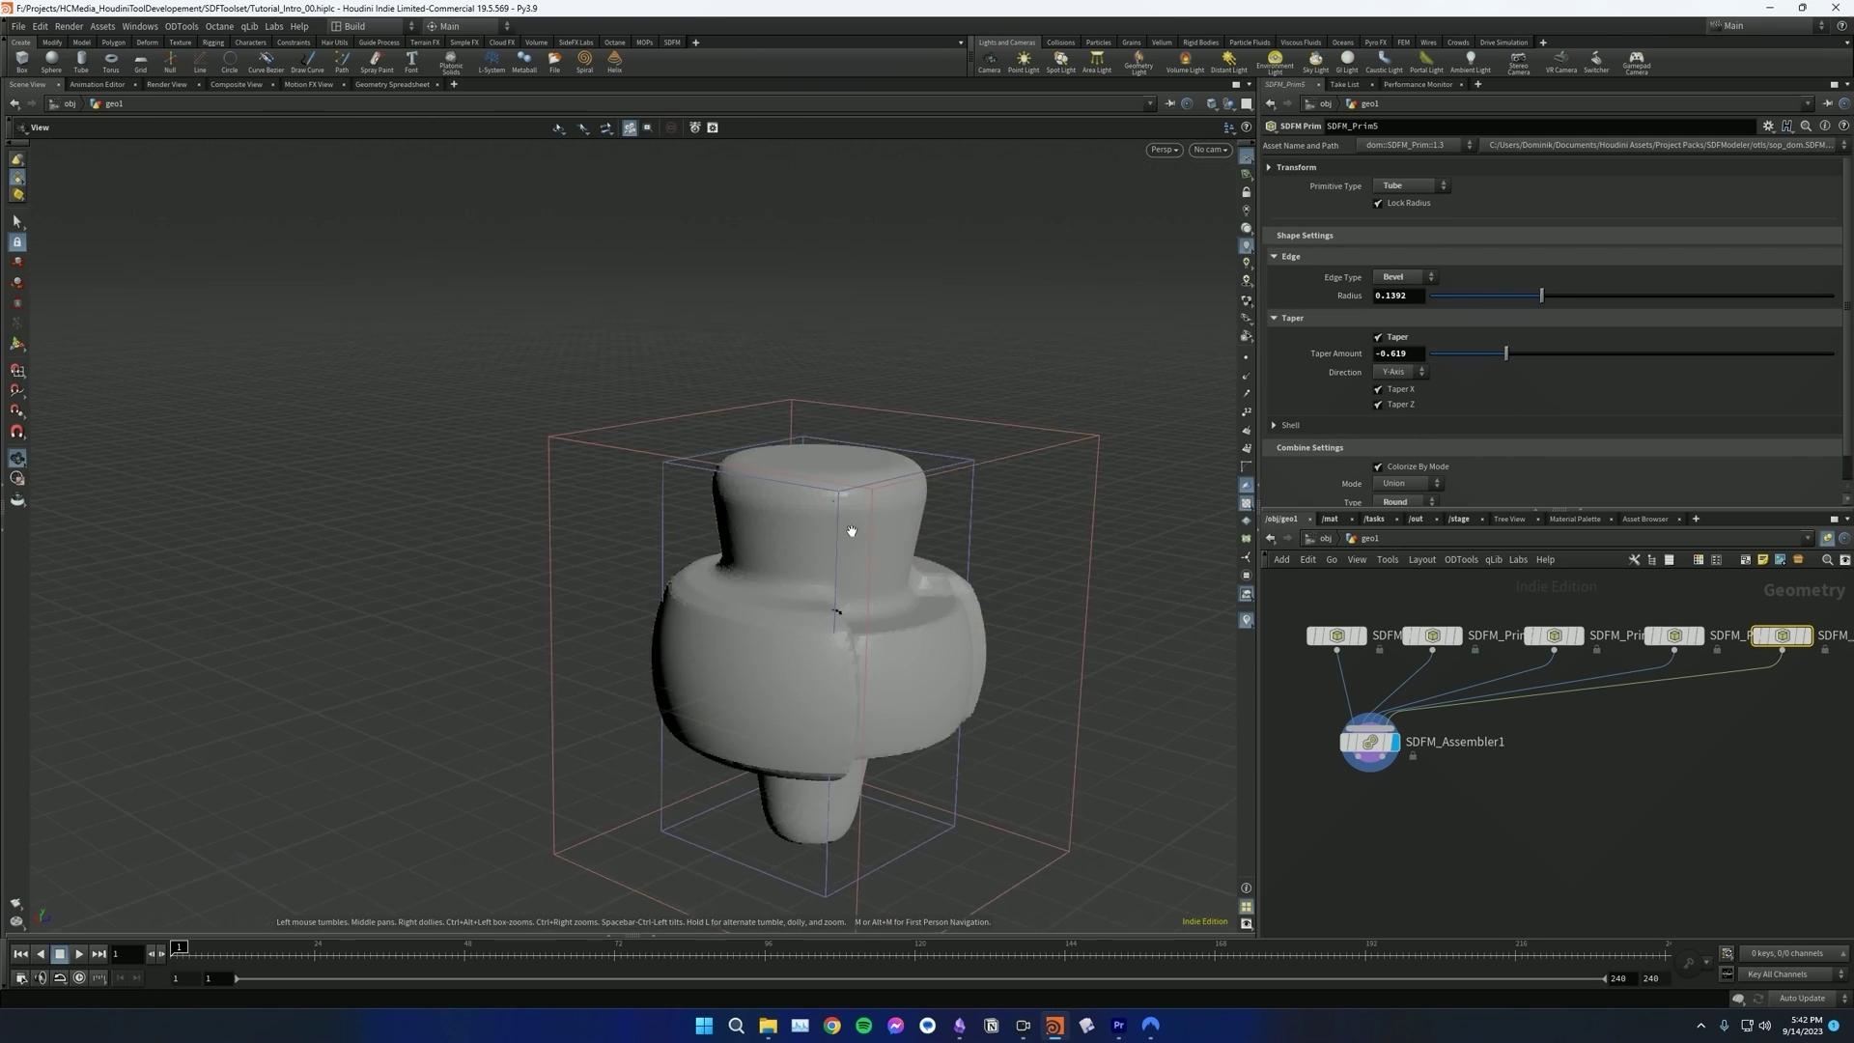
pyautogui.keyDown('alt'); pyautogui.moveTo(856, 493); pyautogui.dragTo(814, 351, button='middle'); pyautogui.keyUp('alt')
pyautogui.keyDown('alt'); pyautogui.moveTo(814, 350); pyautogui.dragTo(807, 324); pyautogui.keyUp('alt')
pyautogui.click(1390, 338)
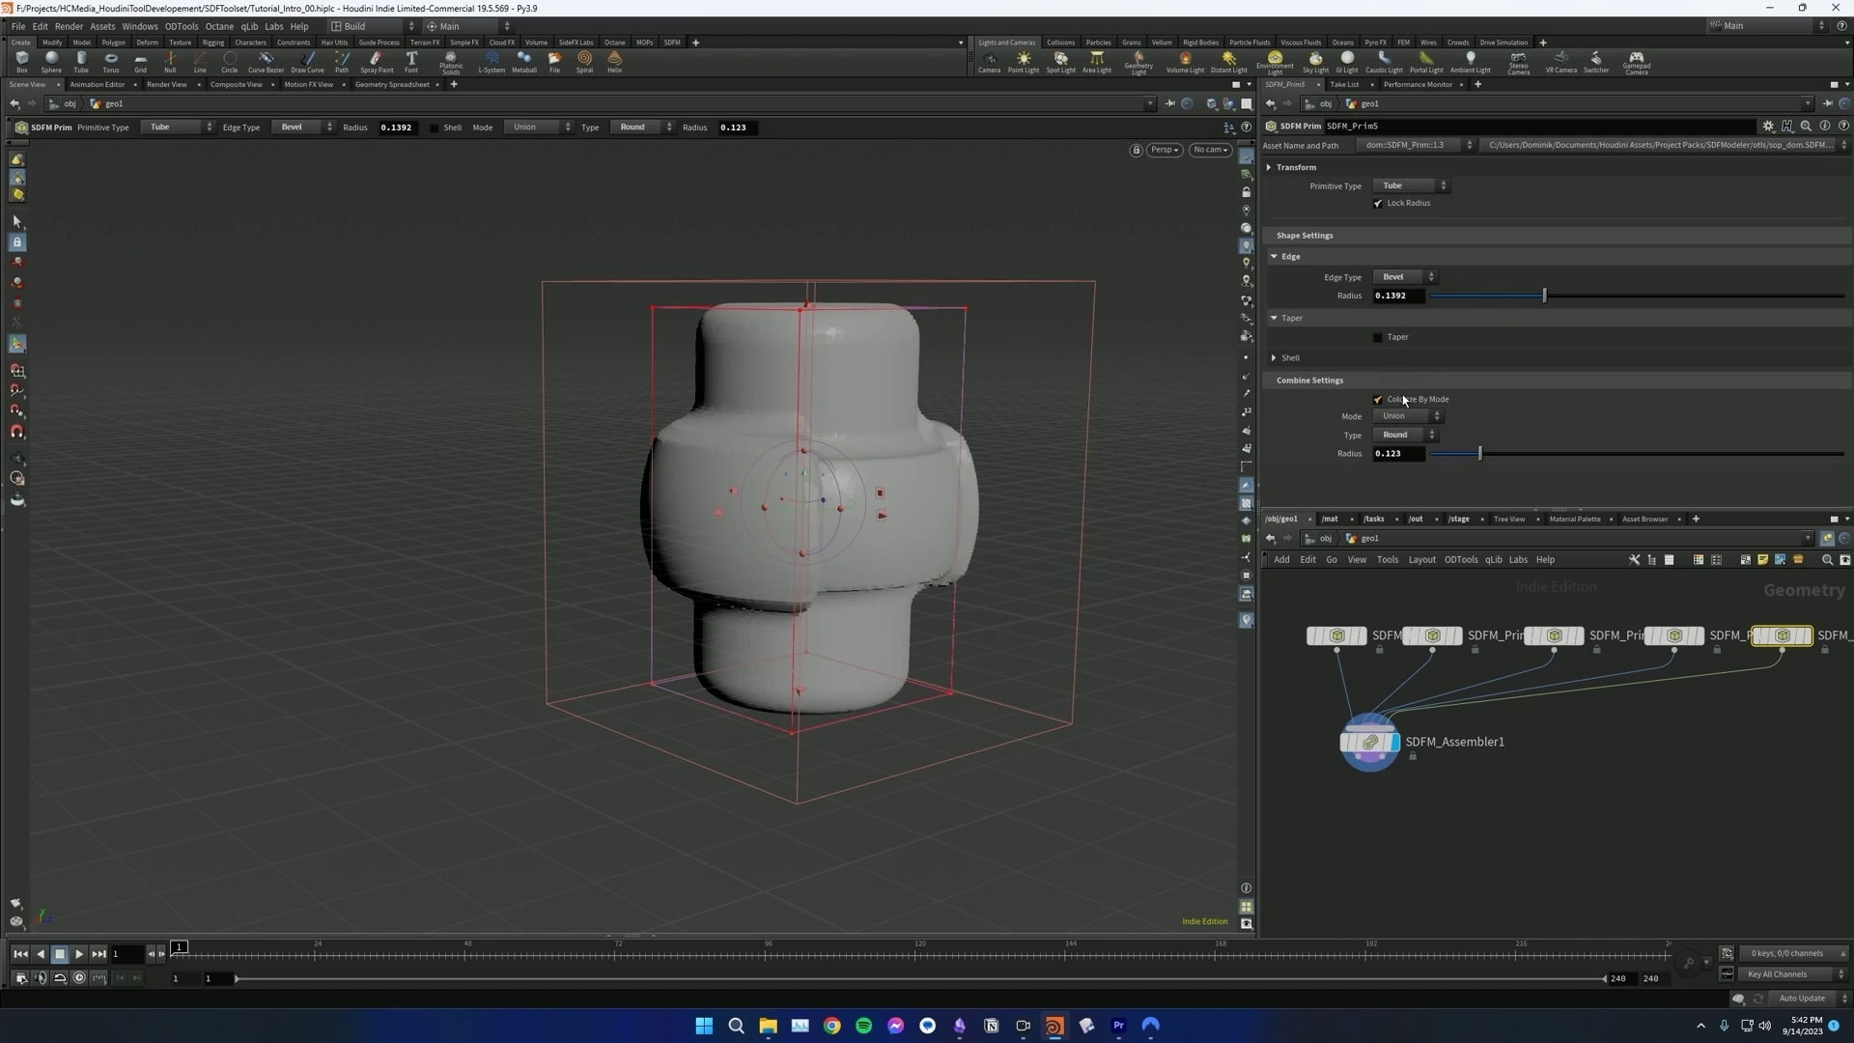
# - Set the tube's combine mode to Difference and enable its Shell option
pyautogui.click(1276, 357)
pyautogui.press('Escape')
pyautogui.moveTo(1052, 483); pyautogui.dragTo(1014, 425)
pyautogui.press('Return')
pyautogui.moveTo(906, 475)
pyautogui.keyDown('alt'); pyautogui.mouseDown()
pyautogui.moveTo(908, 531)
pyautogui.moveTo(904, 494)
pyautogui.mouseUp(); pyautogui.keyUp('alt')
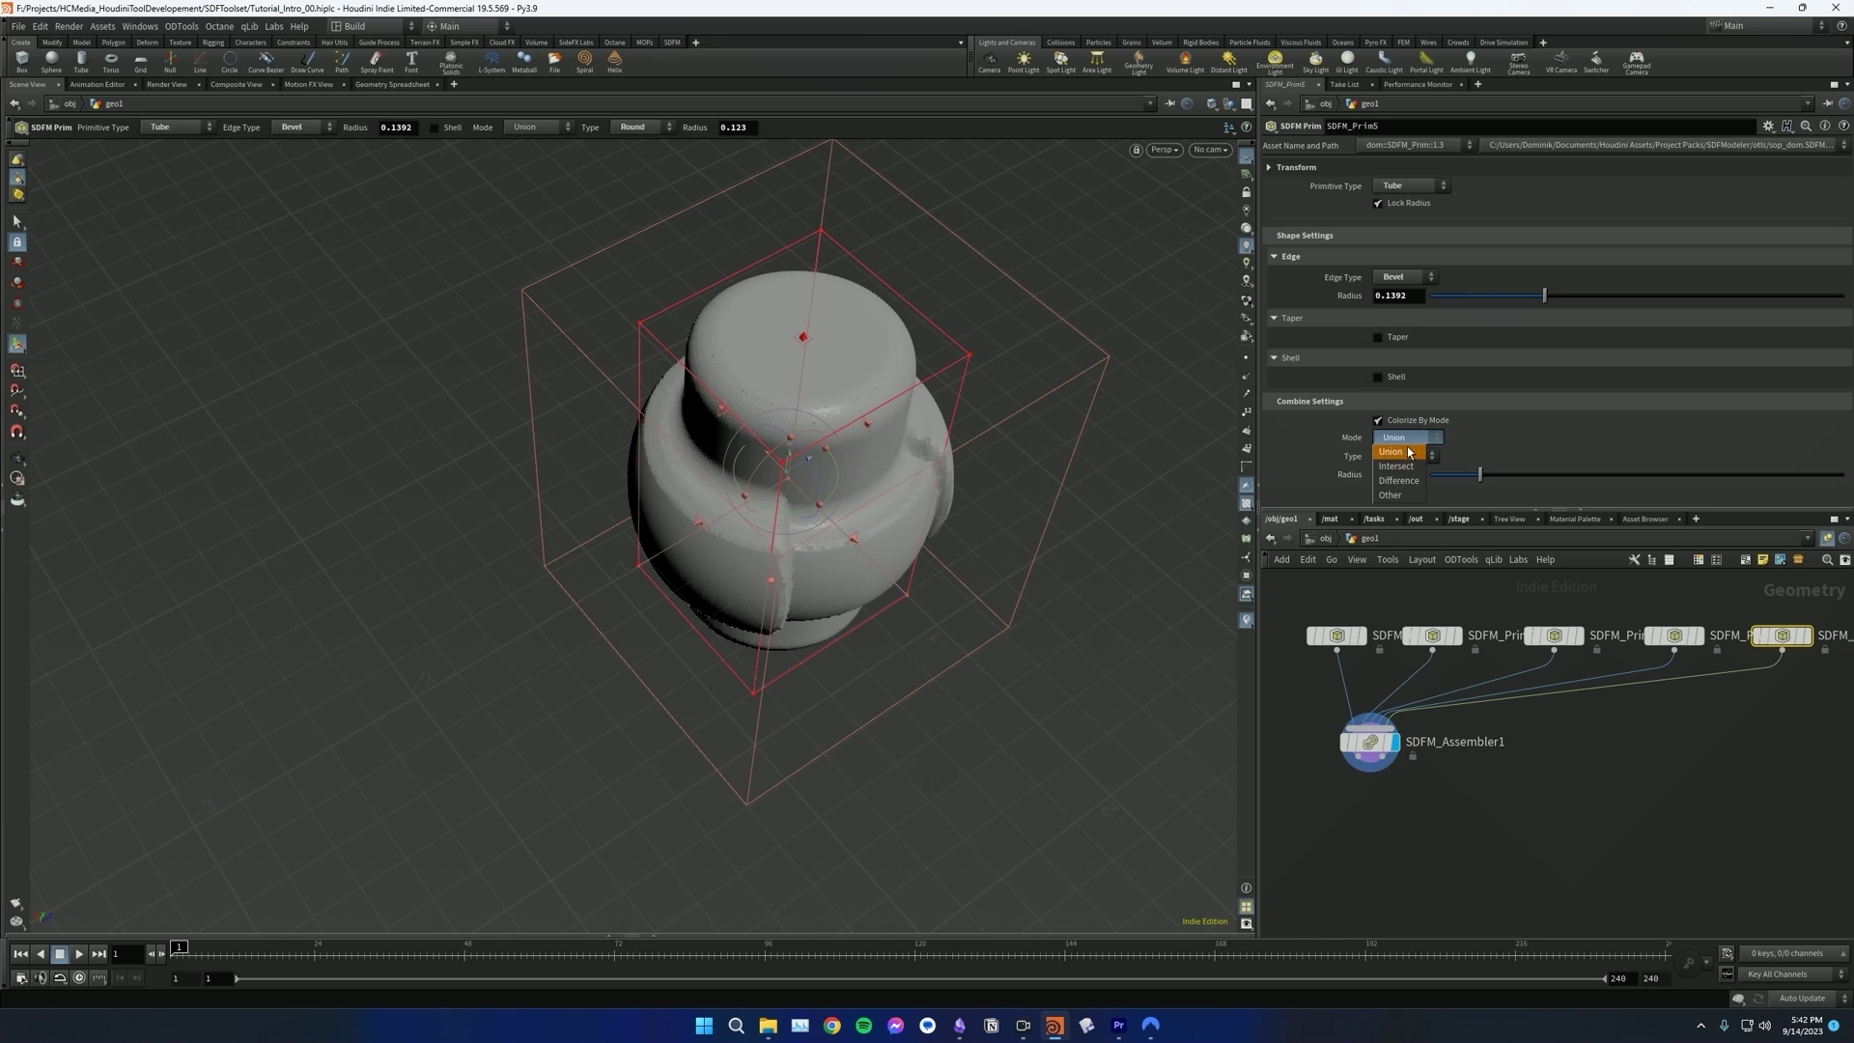
pyautogui.click(1400, 481)
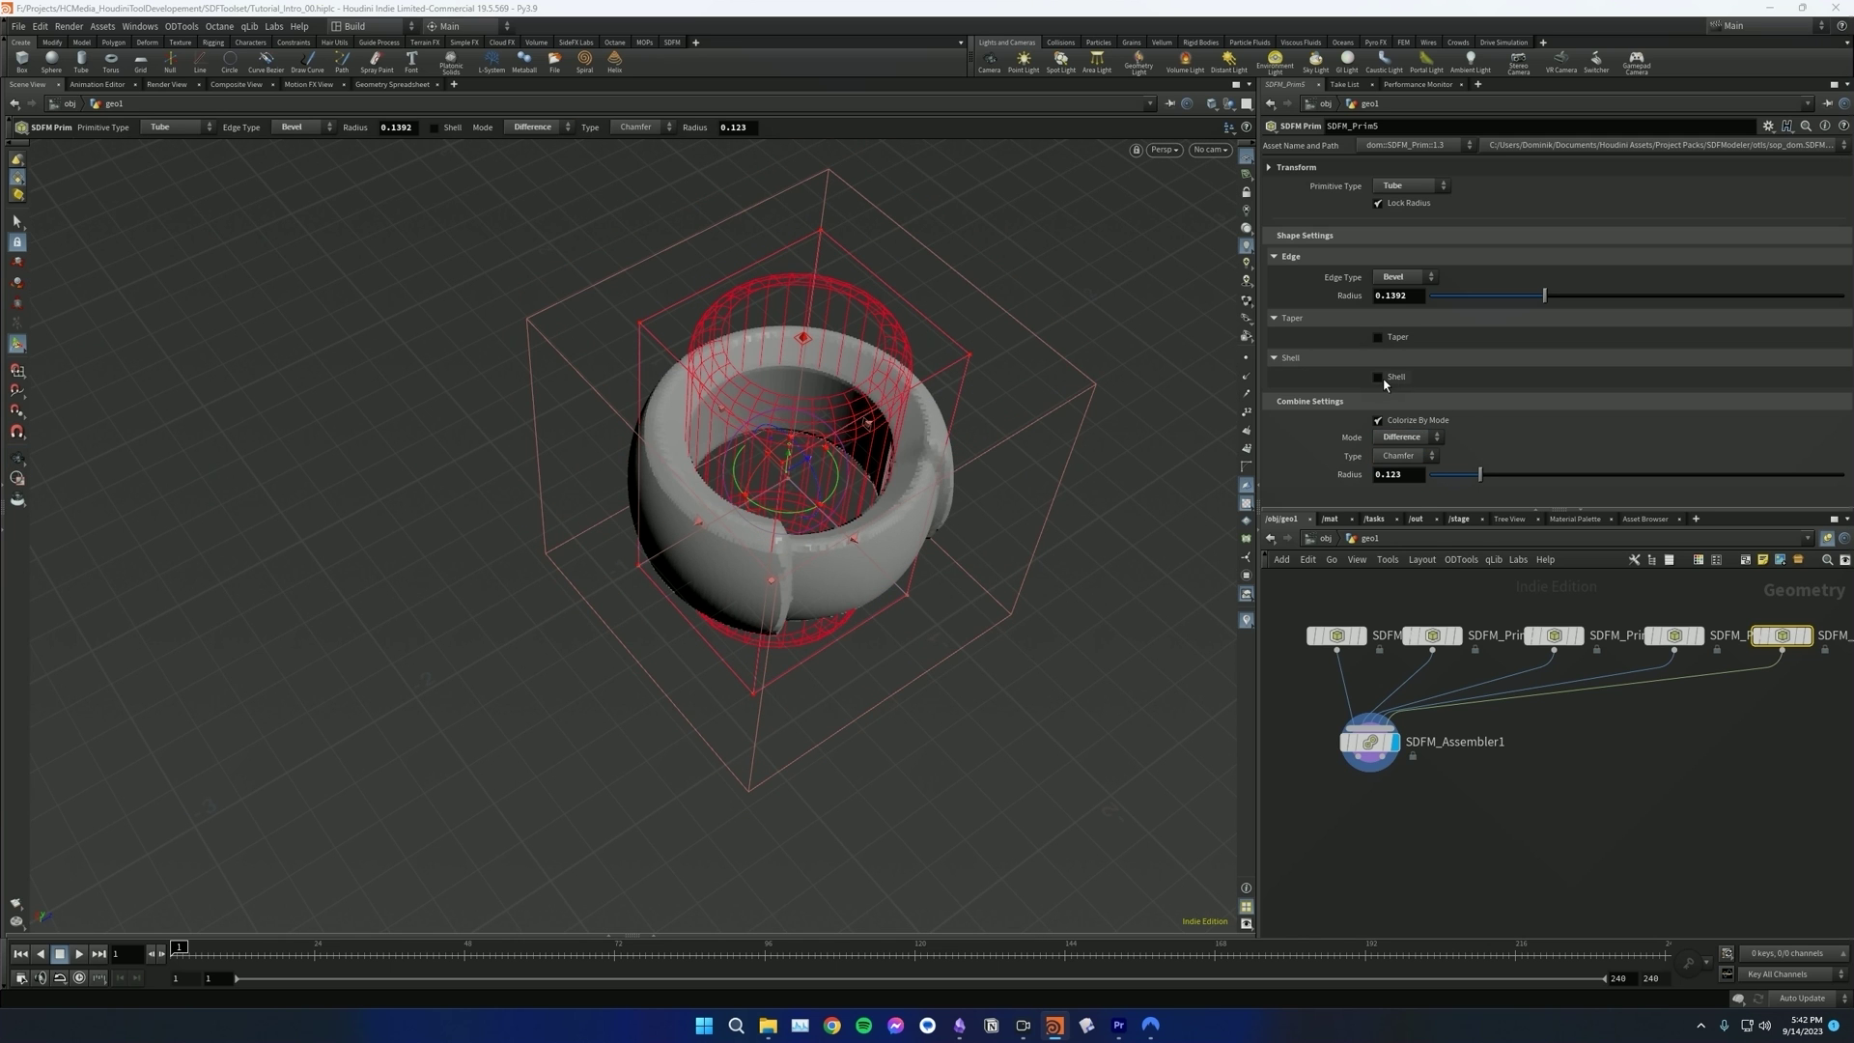
pyautogui.click(1381, 377)
# - Set the tube's shell thickness to 0.0272, its edge radius to 0.0963 and its combine radius to 0.04
pyautogui.keyDown('alt'); pyautogui.moveTo(873, 425); pyautogui.dragTo(860, 460); pyautogui.keyUp('alt')
pyautogui.keyDown('alt'); pyautogui.moveTo(860, 459); pyautogui.dragTo(1193, 425, button='right'); pyautogui.keyUp('alt')
pyautogui.keyDown('alt'); pyautogui.moveTo(801, 396); pyautogui.dragTo(793, 439); pyautogui.keyUp('alt')
pyautogui.moveTo(1449, 394)
pyautogui.mouseDown()
pyautogui.moveTo(1431, 396)
pyautogui.moveTo(1469, 395)
pyautogui.moveTo(1439, 398)
pyautogui.mouseUp()
pyautogui.moveTo(1543, 296)
pyautogui.mouseDown()
pyautogui.moveTo(1479, 301)
pyautogui.moveTo(1509, 296)
pyautogui.mouseUp()
pyautogui.moveTo(1462, 494); pyautogui.dragTo(1458, 494)
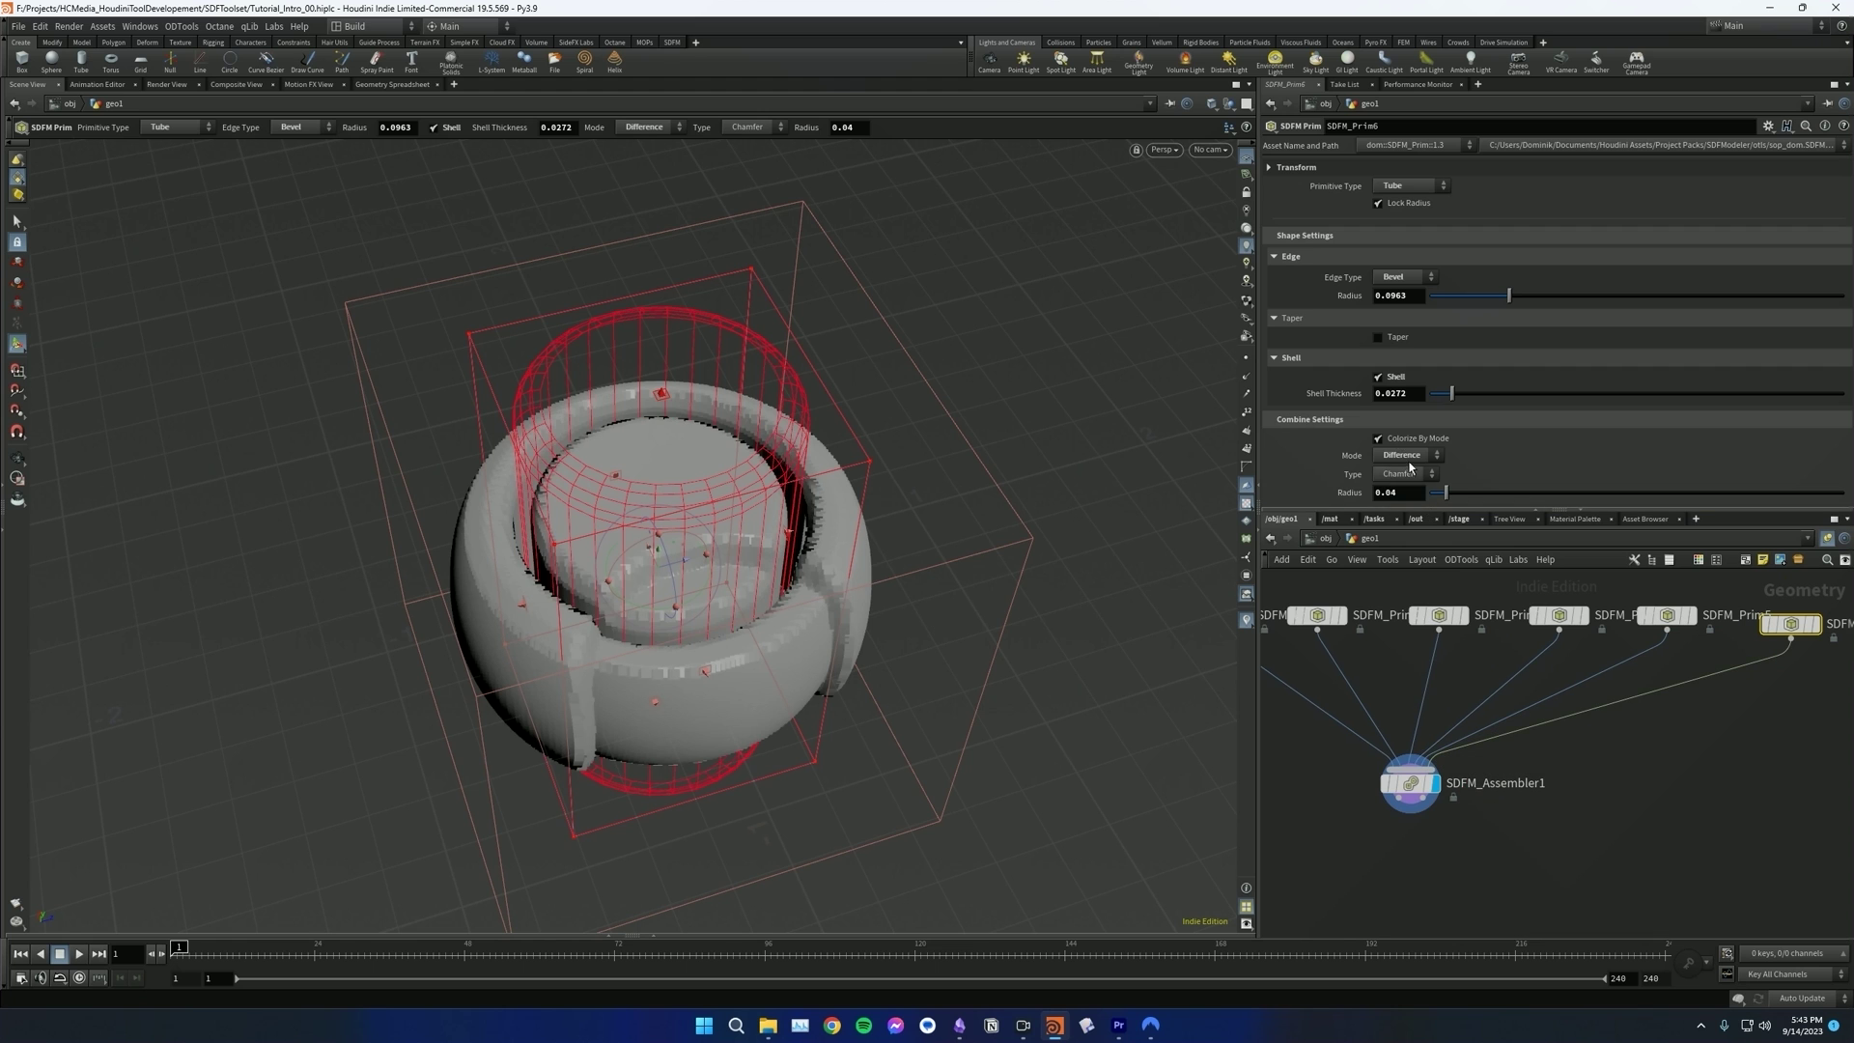
# - Set the tube copy's combine mode to Union and shrink it into a small peg at the side of the body
pyautogui.click(1407, 459)
pyautogui.click(1403, 474)
pyautogui.keyDown('alt'); pyautogui.moveTo(985, 568); pyautogui.dragTo(997, 663); pyautogui.keyUp('alt')
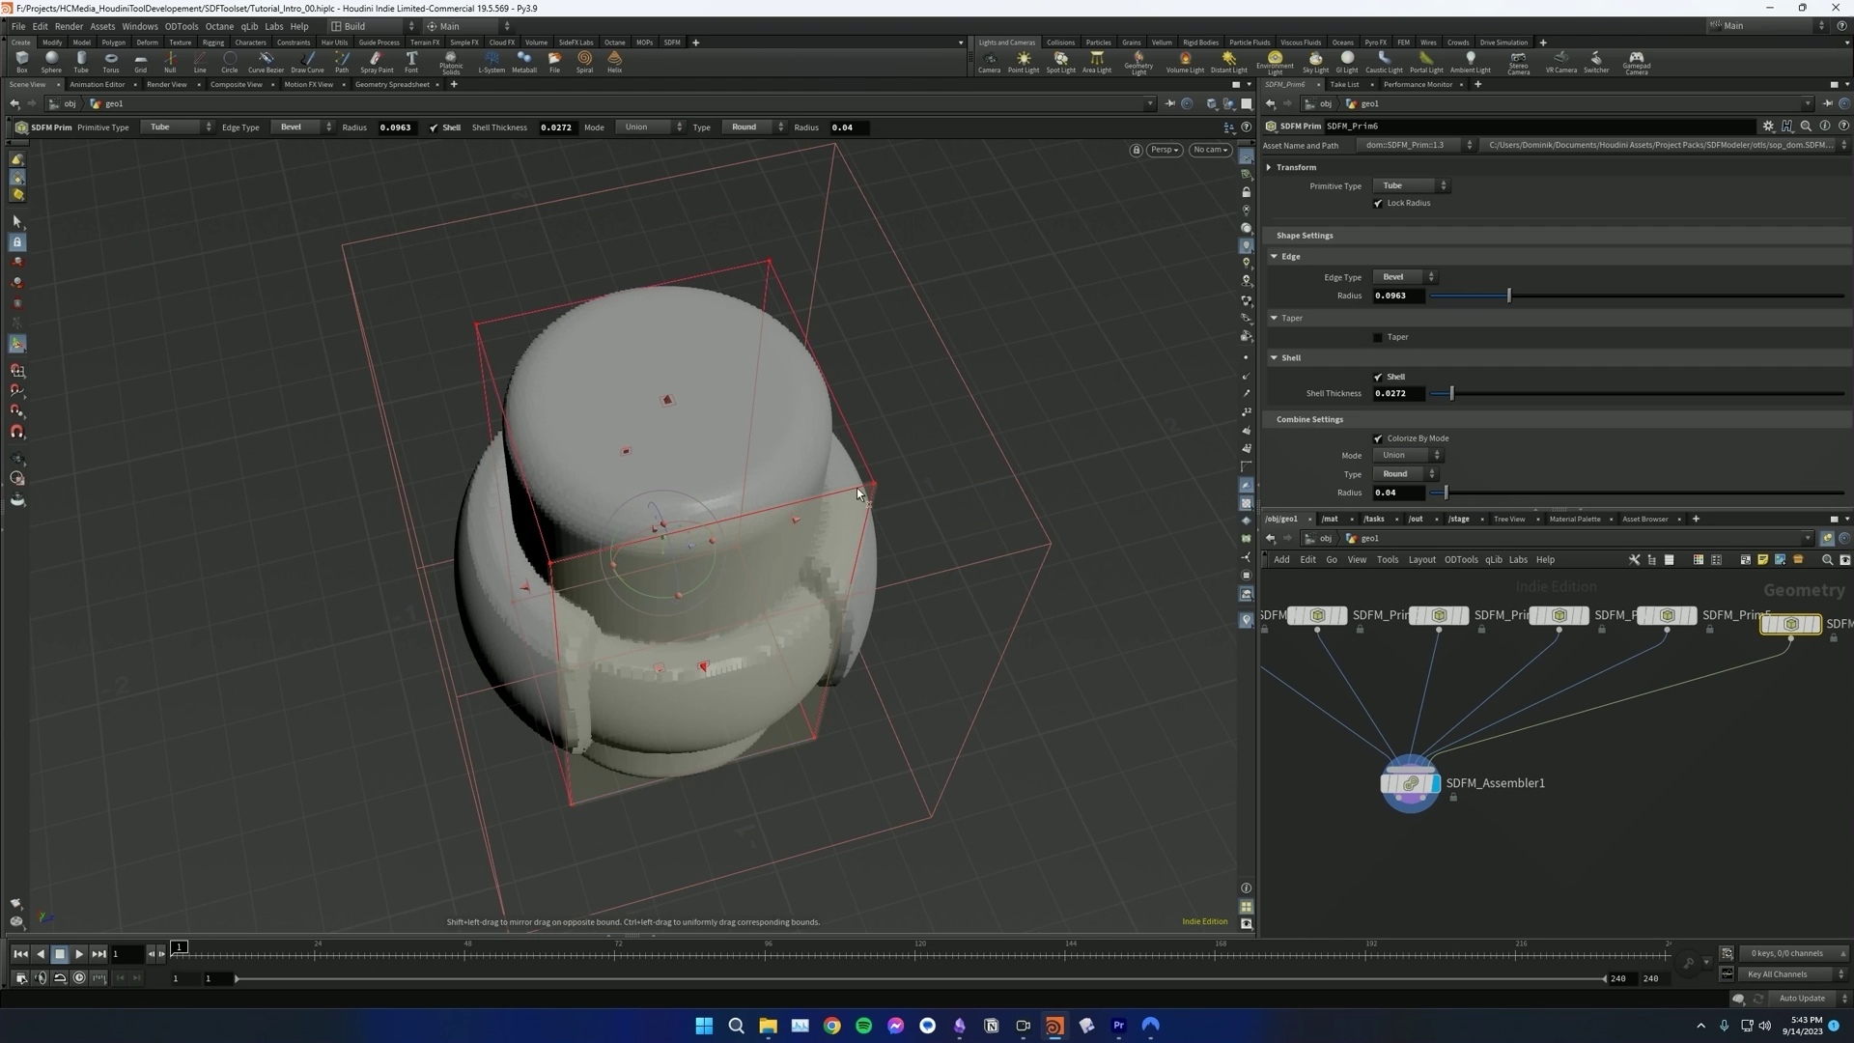
pyautogui.moveTo(858, 489); pyautogui.dragTo(678, 501)
pyautogui.hotkey('ctrl', 's')
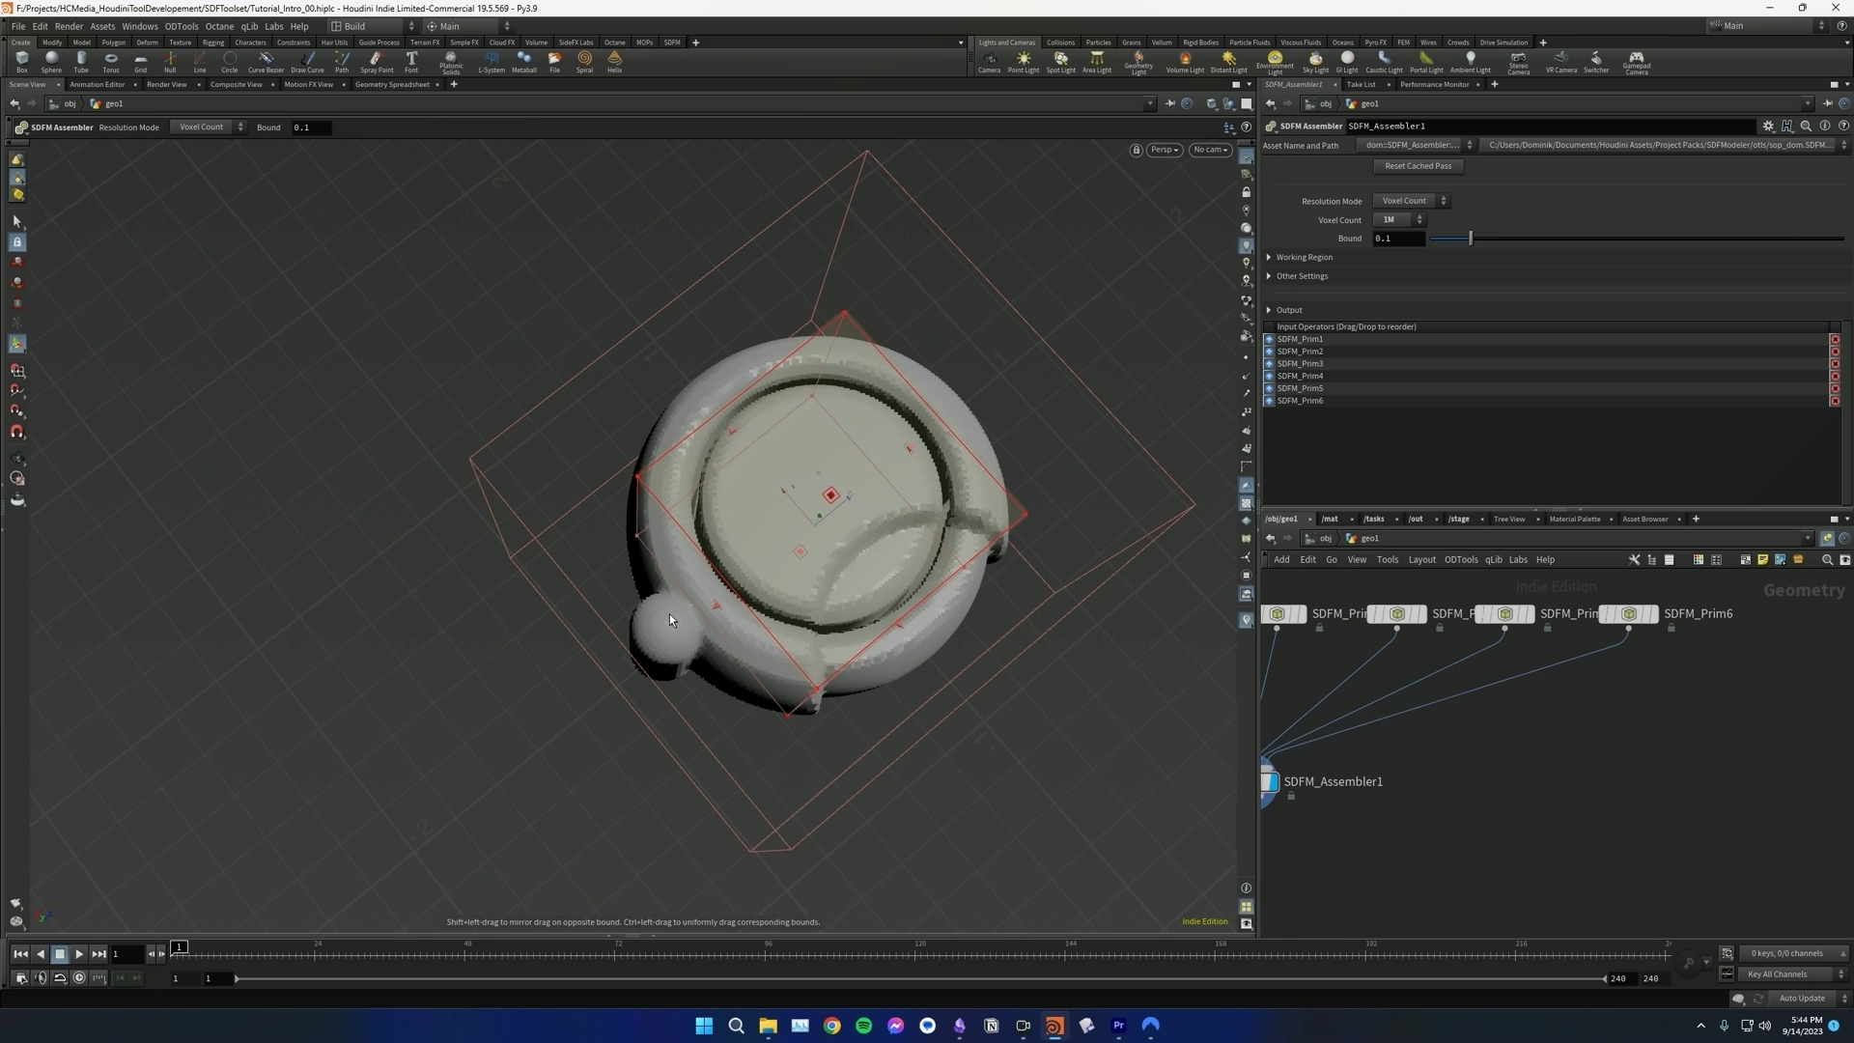
# - Insert an SDFM Prim Array node between the peg's SDFM_Prim6 node and the assembler
pyautogui.press('Tab')
pyautogui.write('sdfm')
pyautogui.press('Down')
pyautogui.press('Return')
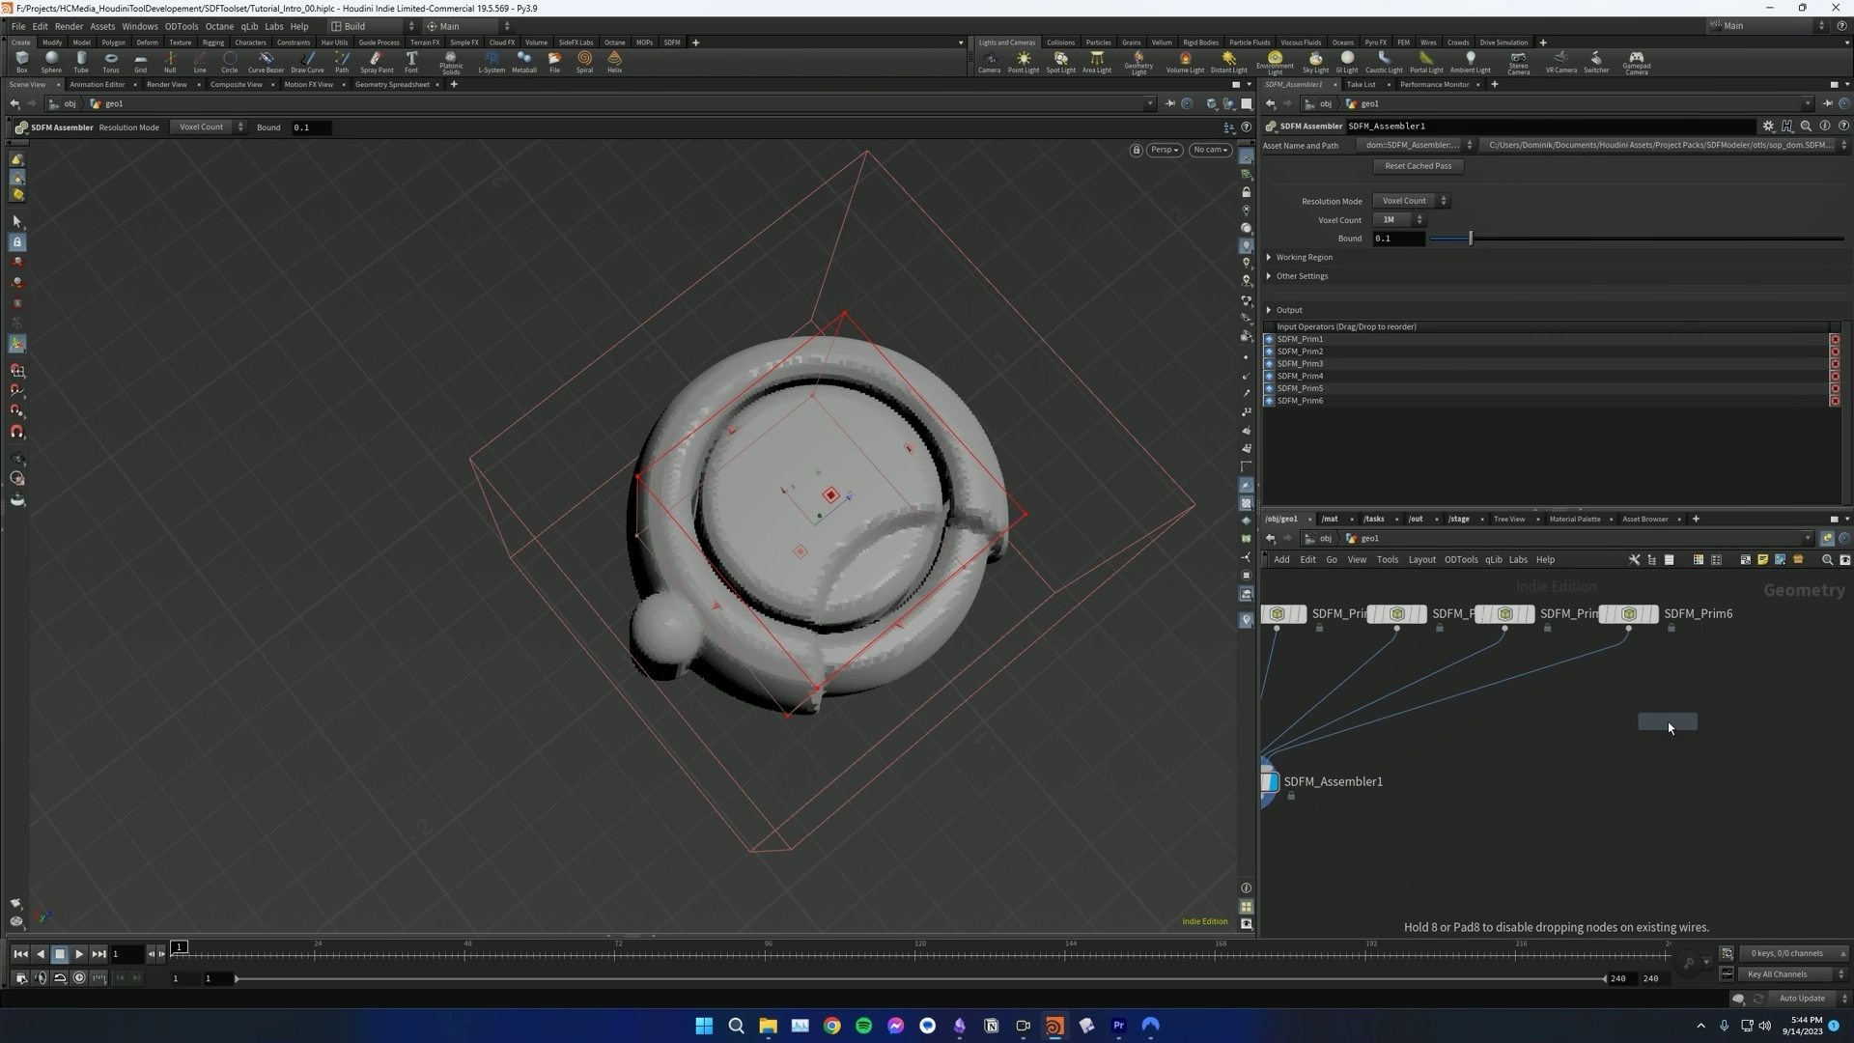
pyautogui.click(1628, 659)
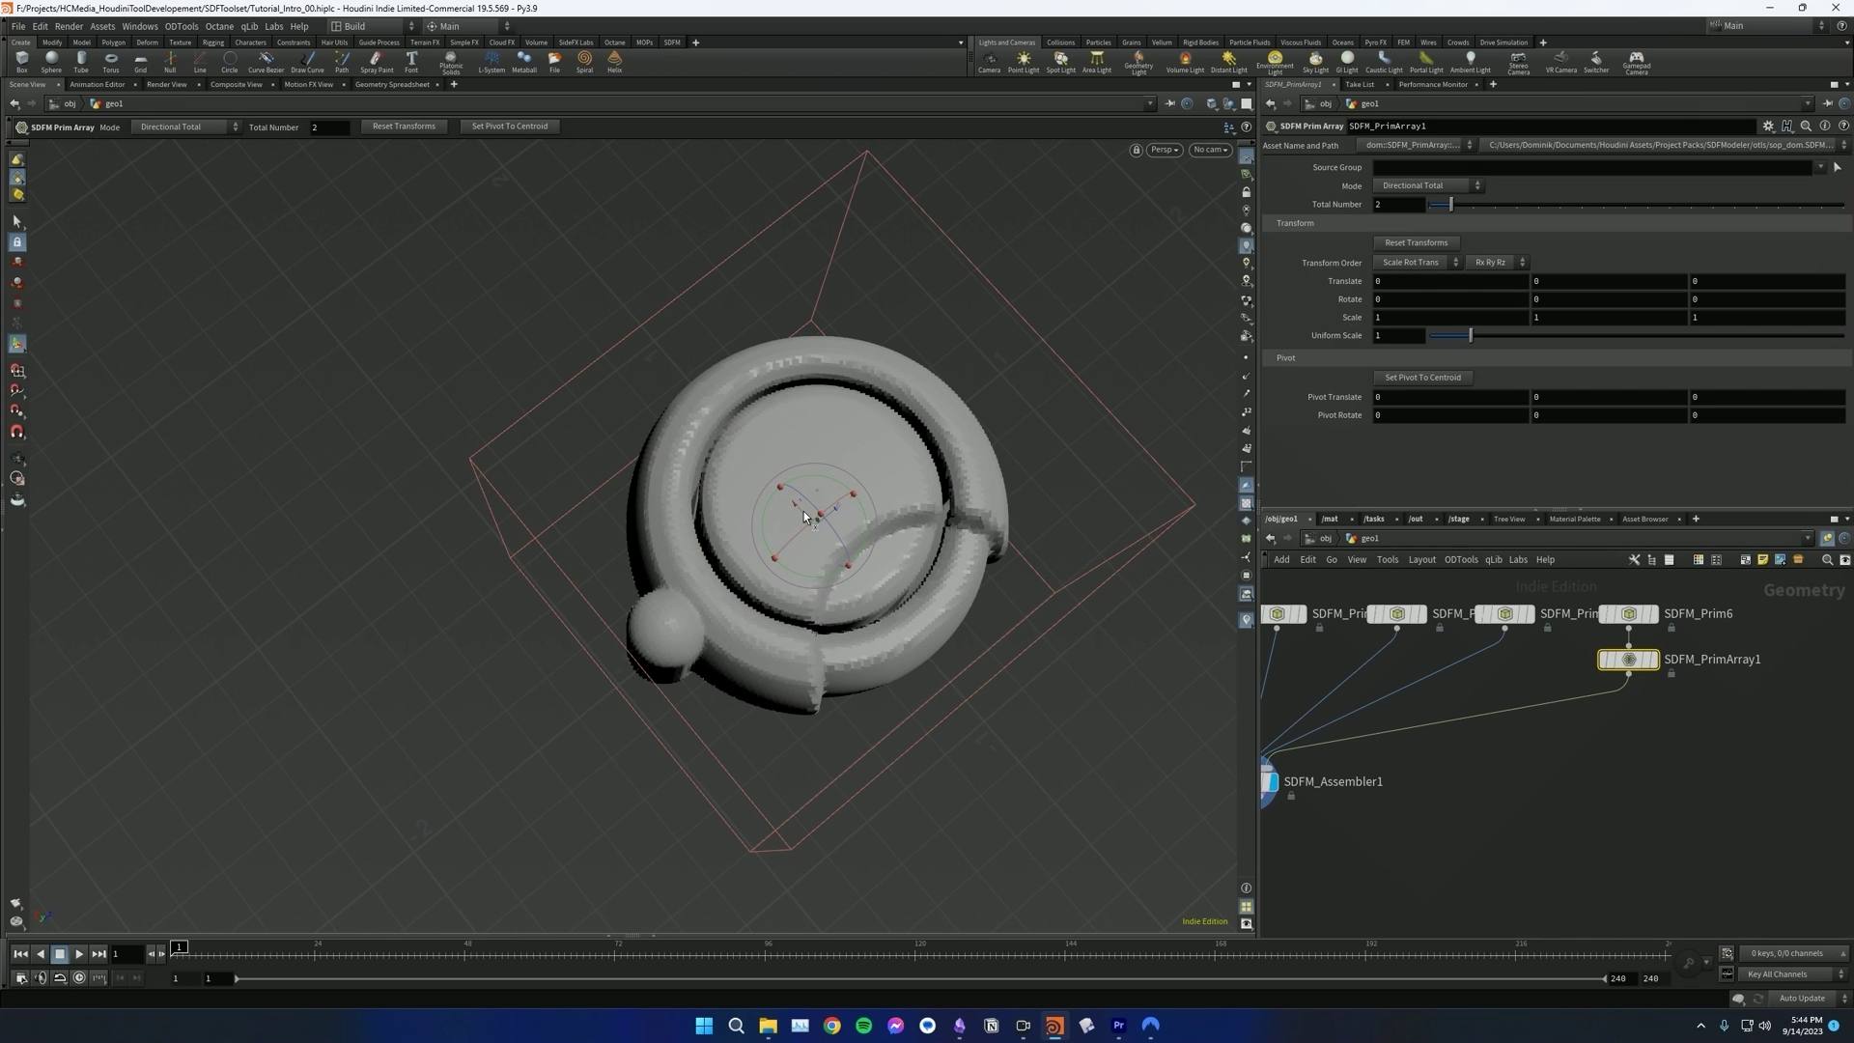
# - Offset the Directional Total array by 1.33631 along X and raise its total number to 5
pyautogui.moveTo(798, 507); pyautogui.dragTo(623, 304)
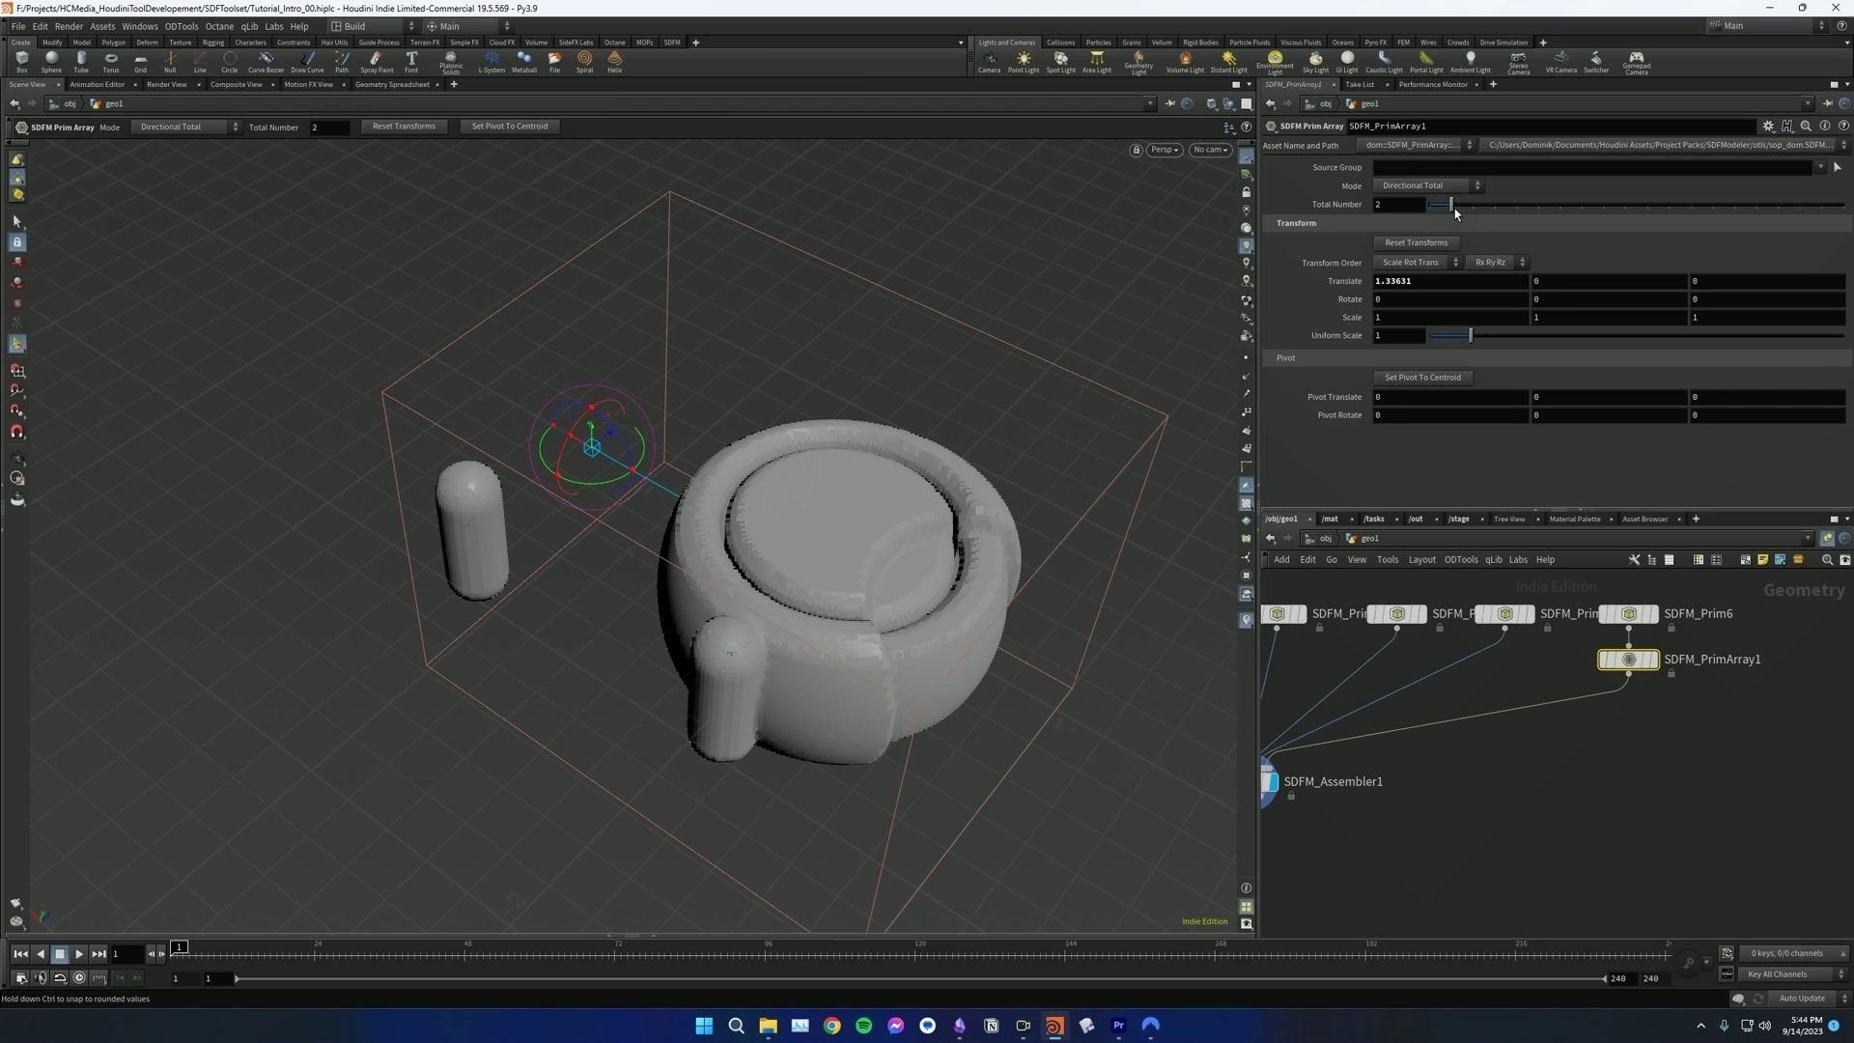
pyautogui.moveTo(1454, 207); pyautogui.dragTo(1516, 206)
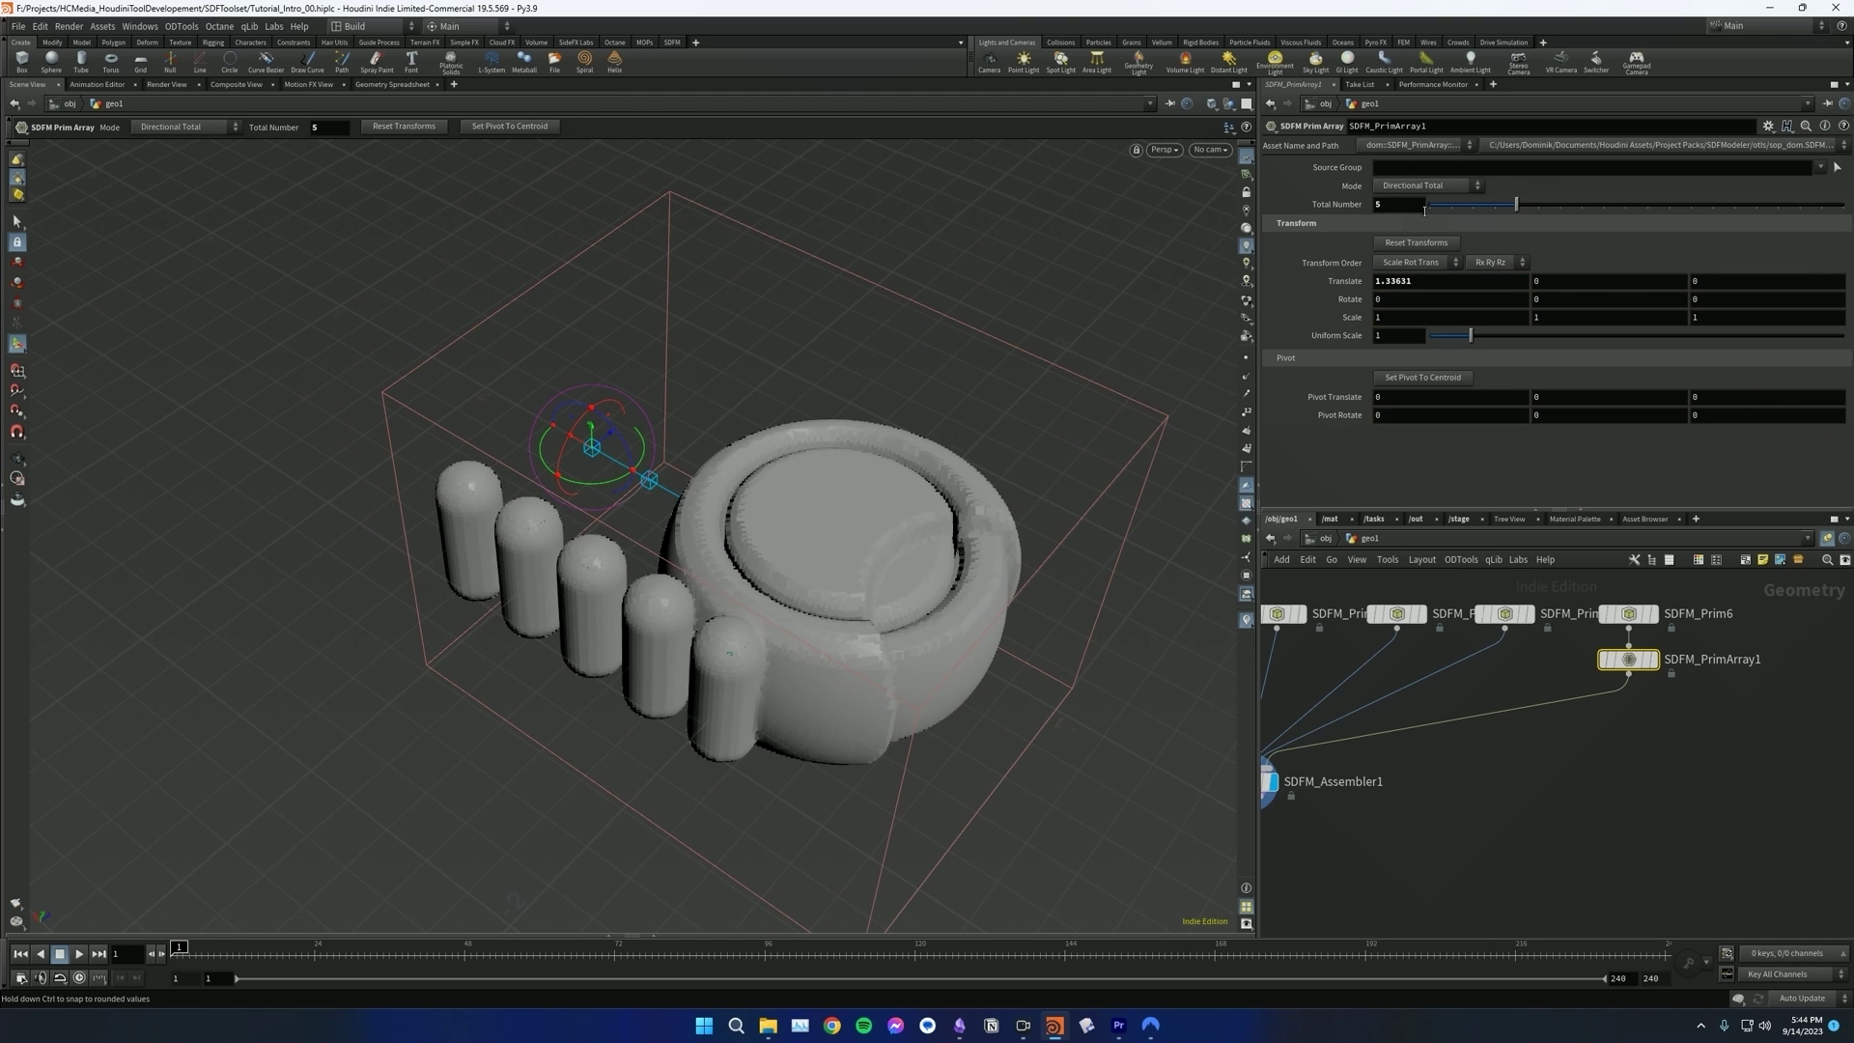
pyautogui.keyDown('alt'); pyautogui.moveTo(1173, 288); pyautogui.dragTo(819, 455); pyautogui.keyUp('alt')
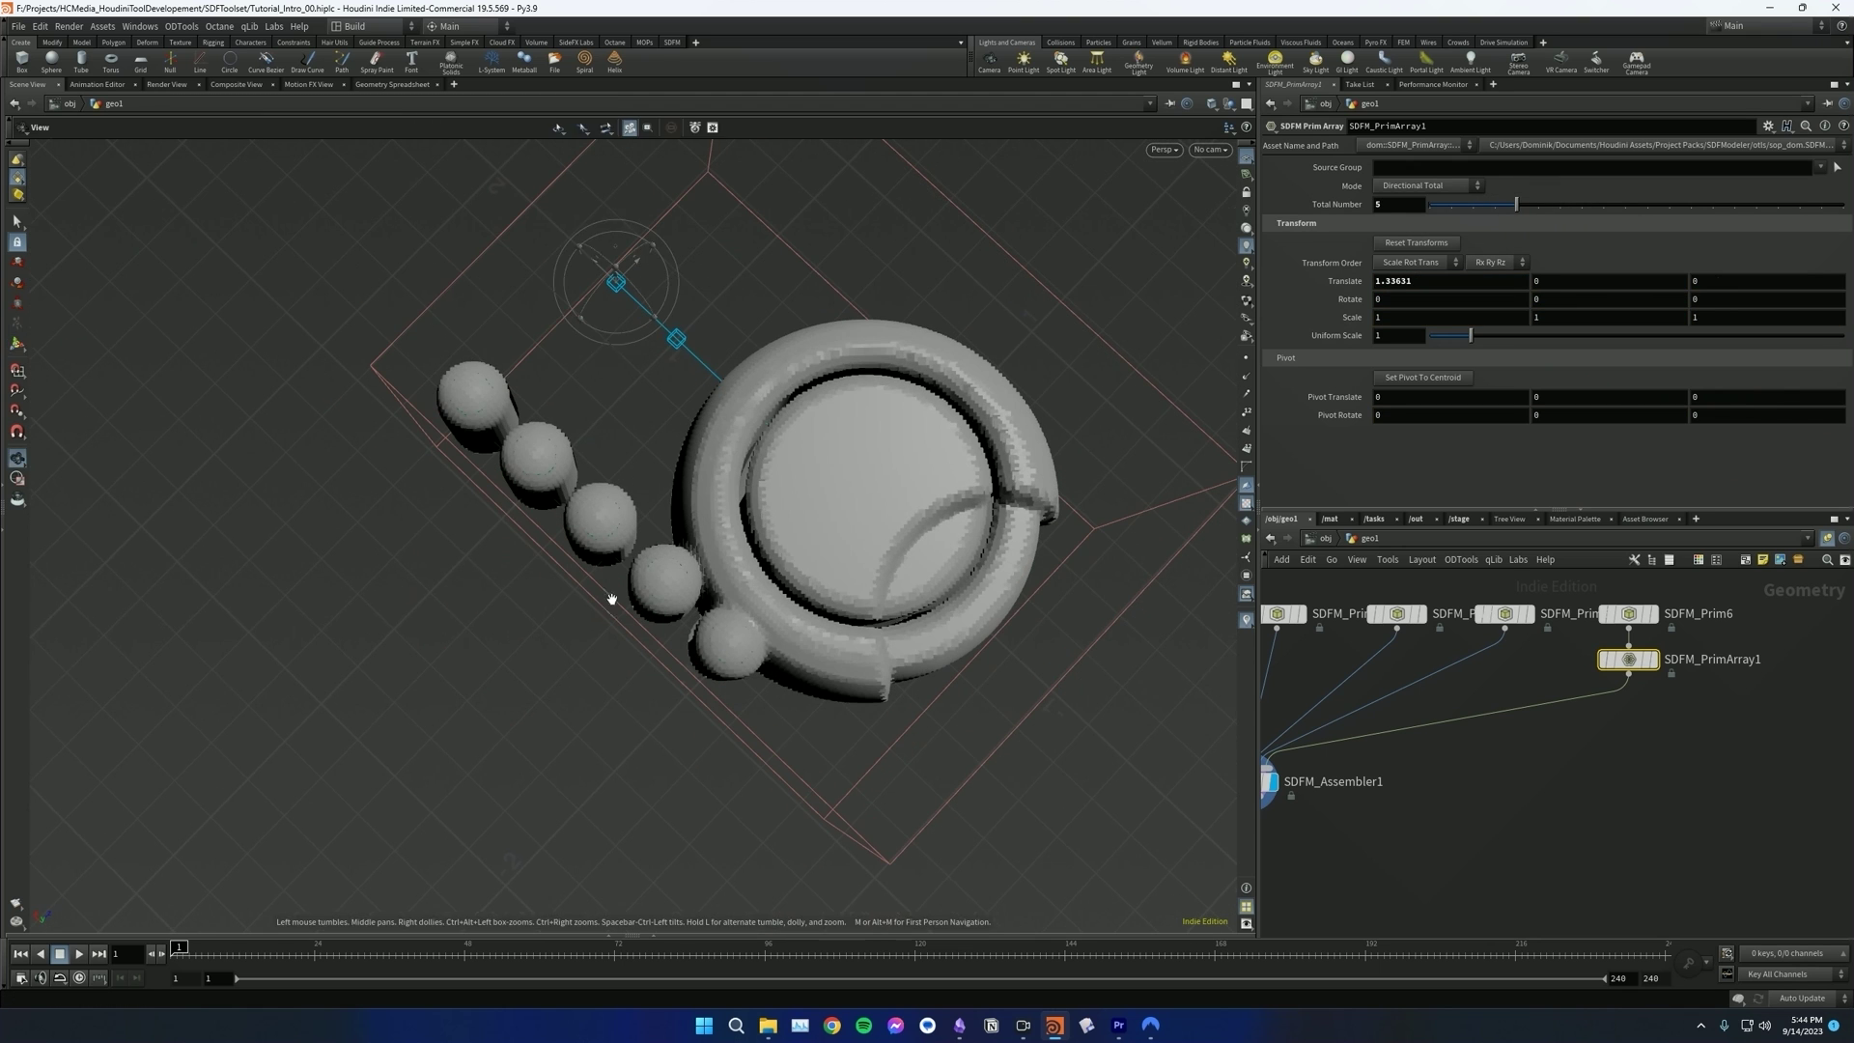
# - Switch the array to Directional Individual and adjust the spacing between copies to about 0.648 along X
pyautogui.click(1426, 185)
pyautogui.click(1419, 214)
pyautogui.moveTo(695, 406); pyautogui.dragTo(846, 452)
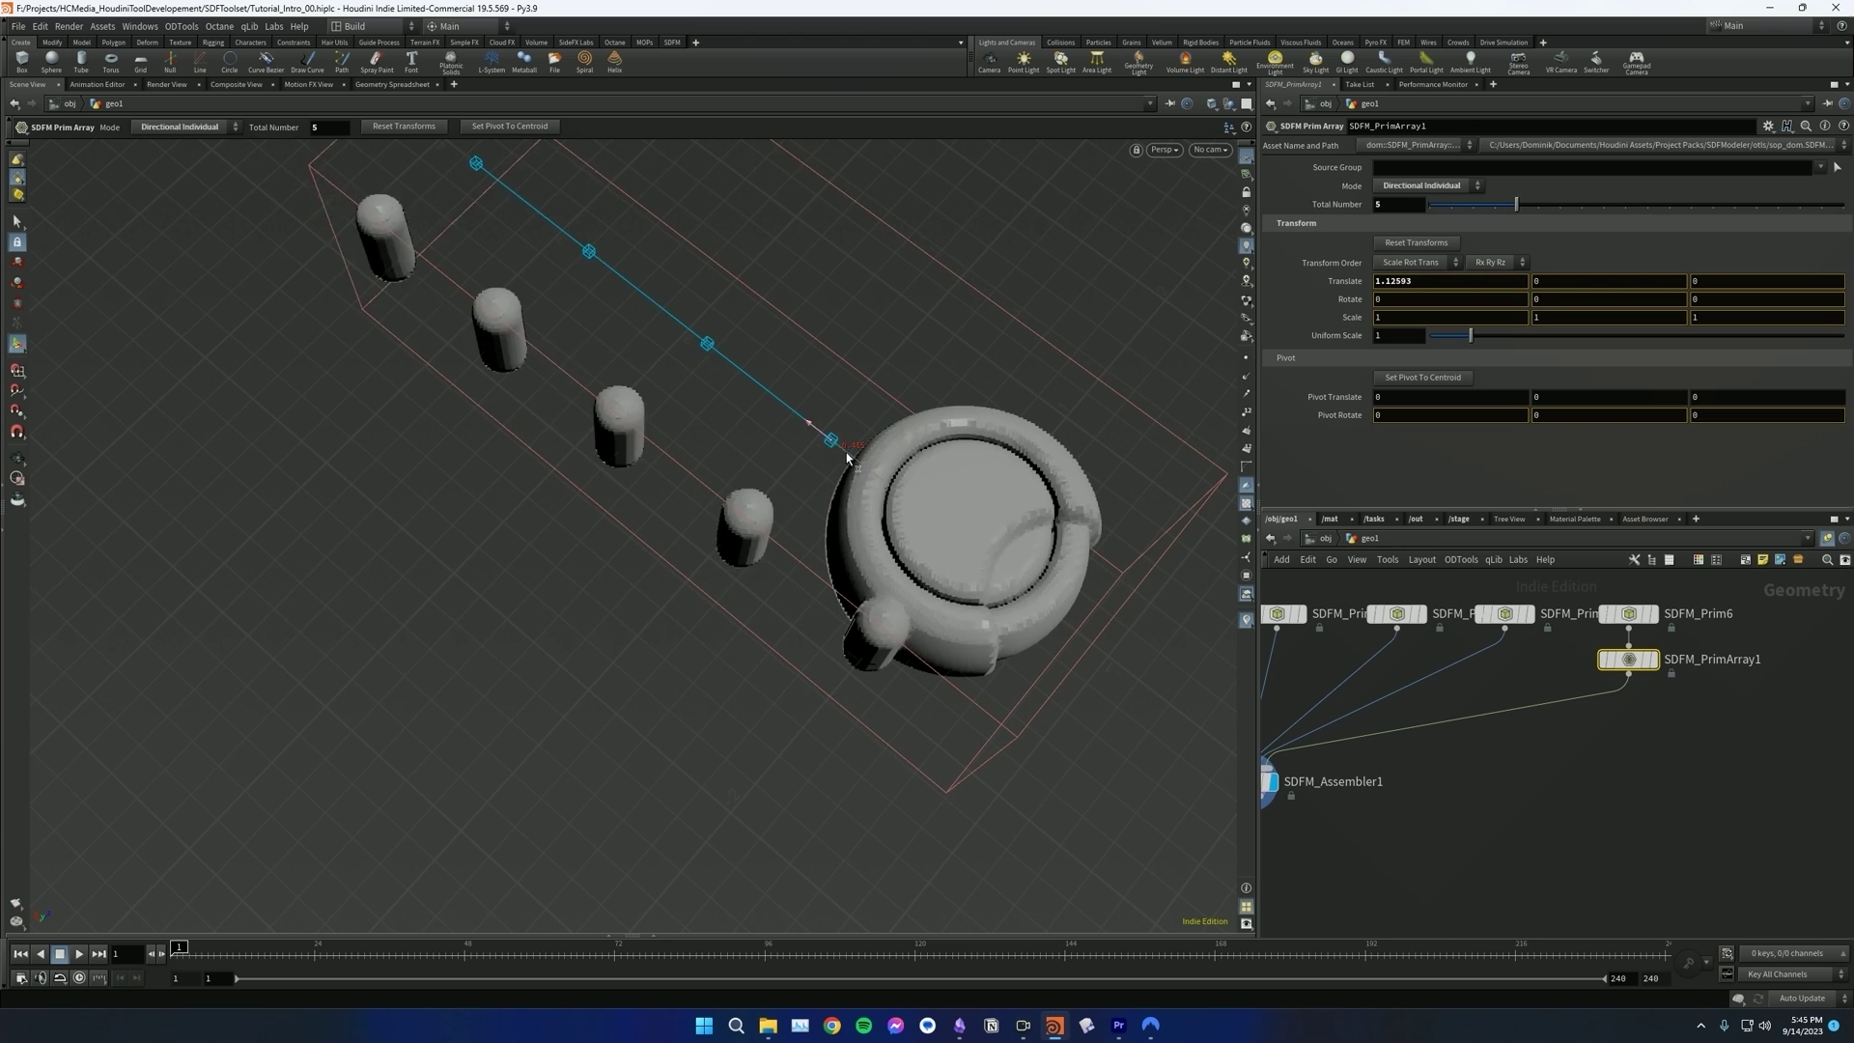
# - Switch the array to Radial Total, reset its translation to 0 and set the total number to 10
pyautogui.click(1412, 188)
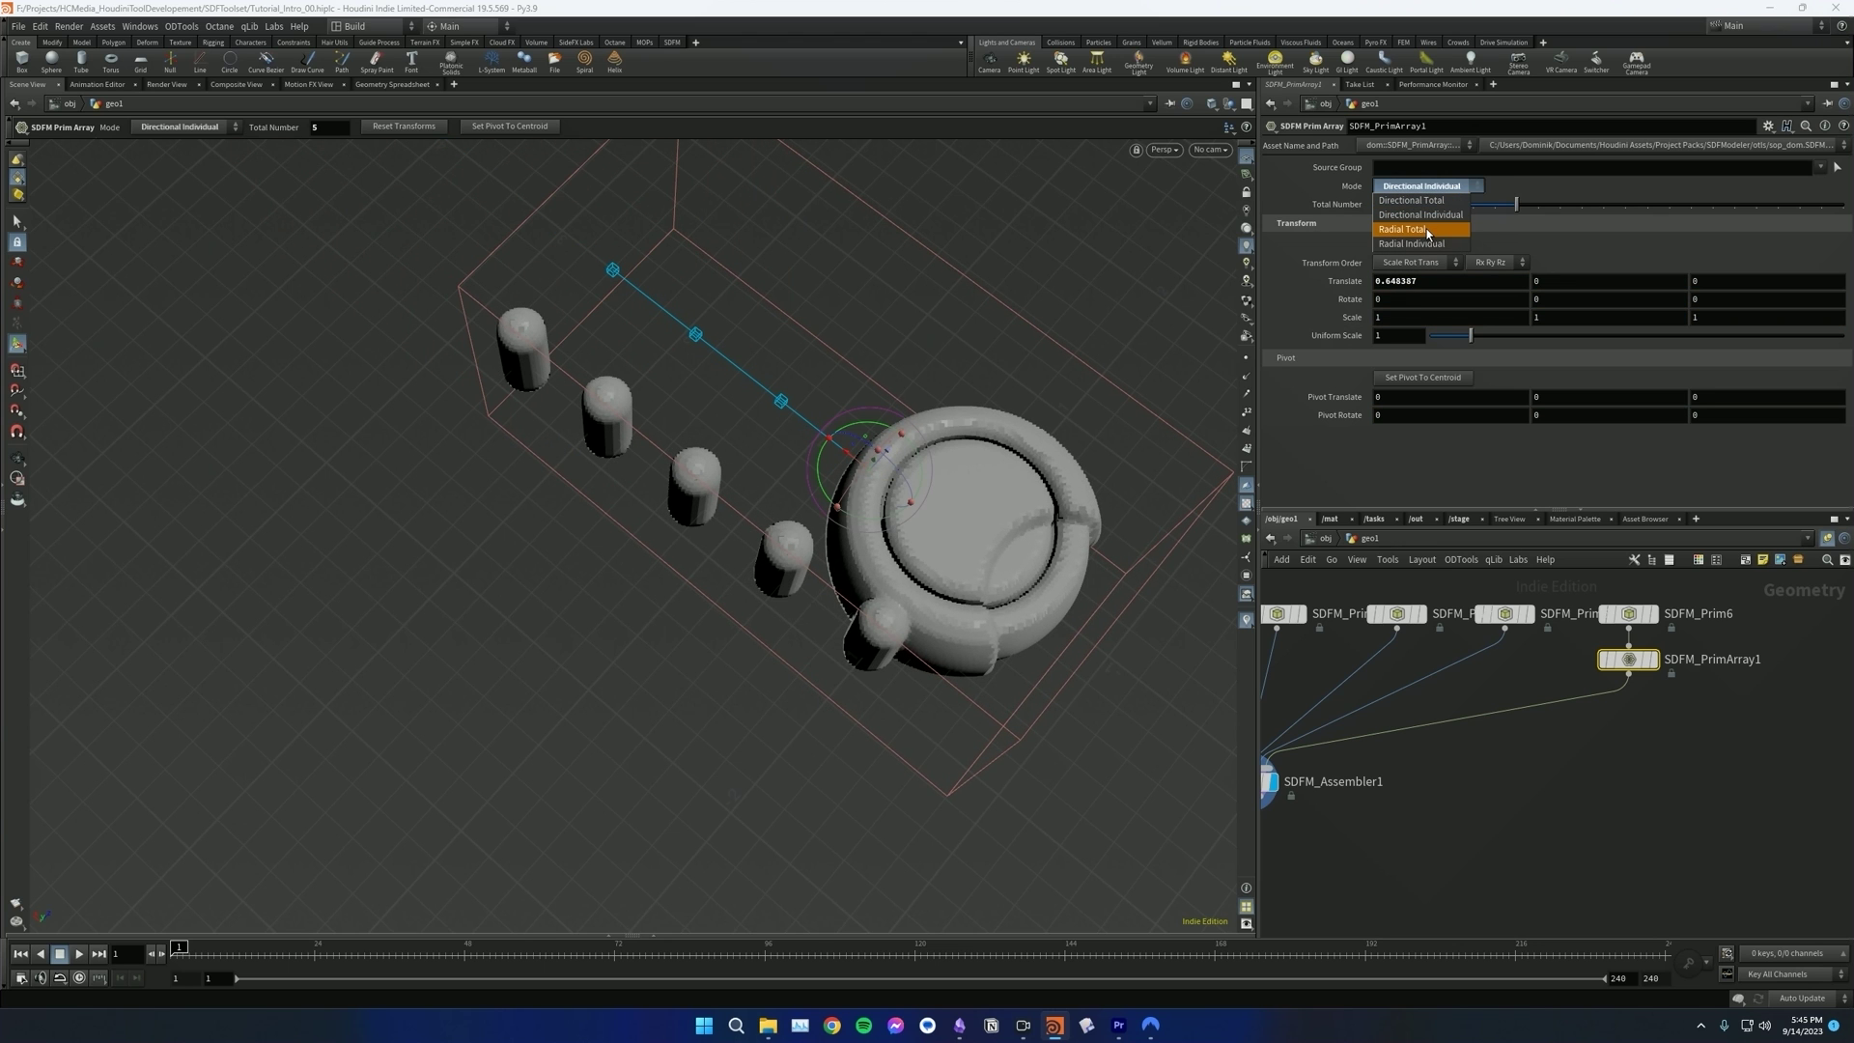
pyautogui.click(1427, 230)
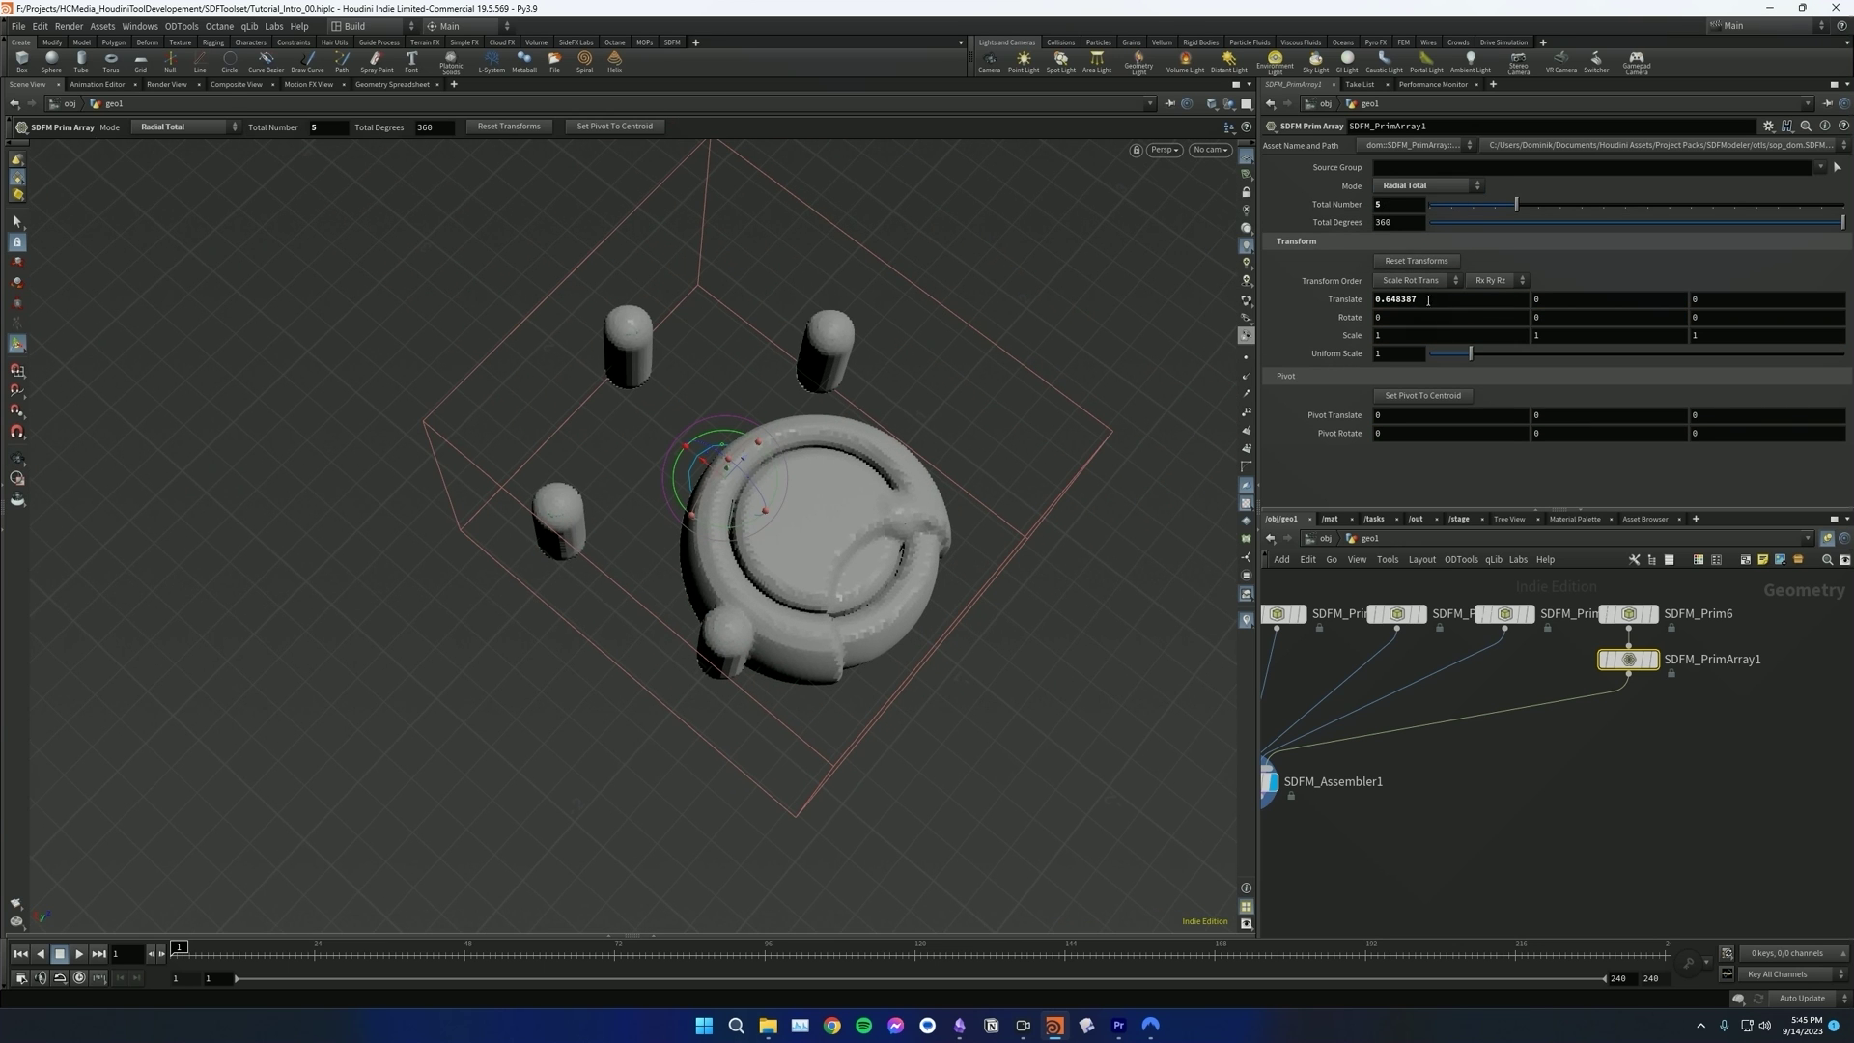
pyautogui.keyDown('alt'); pyautogui.moveTo(787, 511); pyautogui.dragTo(807, 534); pyautogui.keyUp('alt')
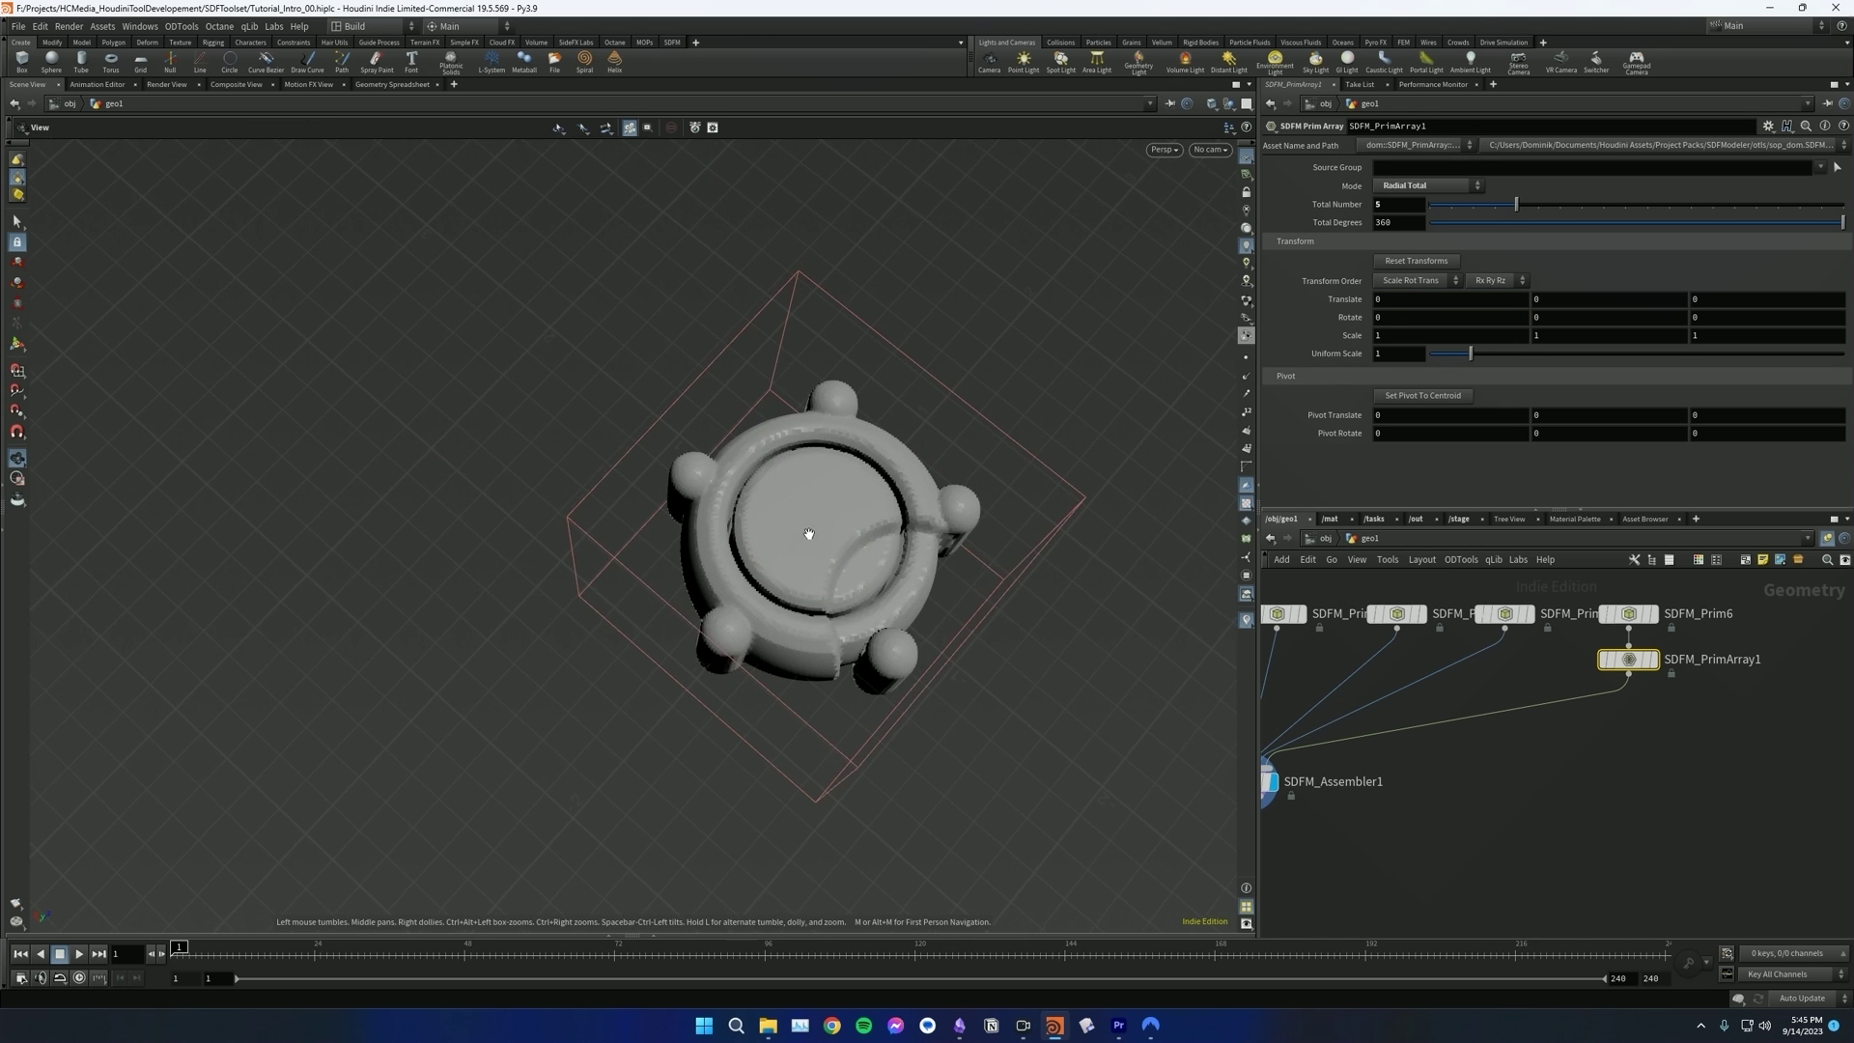
pyautogui.keyDown('alt'); pyautogui.moveTo(807, 534); pyautogui.dragTo(695, 551, button='middle'); pyautogui.keyUp('alt')
pyautogui.keyDown('alt'); pyautogui.moveTo(695, 550); pyautogui.dragTo(947, 455, button='right'); pyautogui.keyUp('alt')
pyautogui.moveTo(1516, 213); pyautogui.dragTo(1622, 211)
pyautogui.moveTo(773, 502)
pyautogui.keyDown('alt'); pyautogui.mouseDown()
pyautogui.moveTo(752, 595)
pyautogui.moveTo(749, 476)
pyautogui.mouseUp(); pyautogui.keyUp('alt')
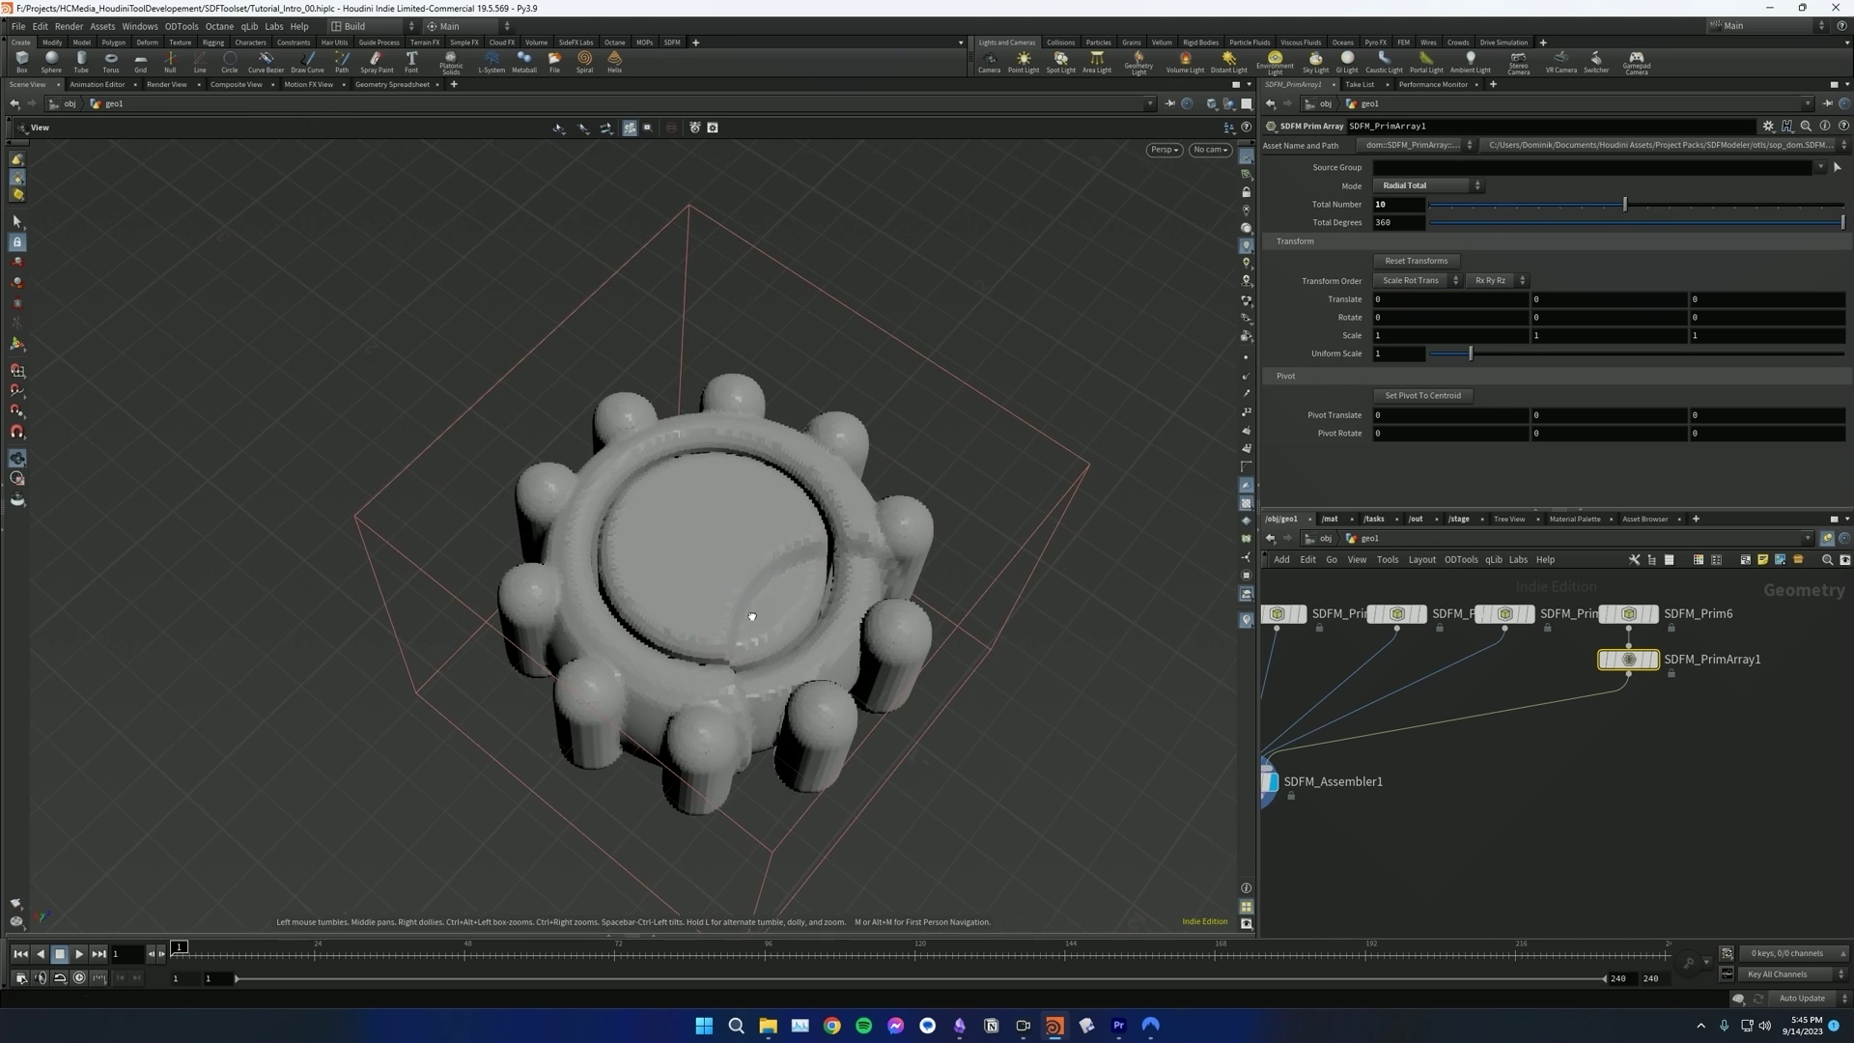
# - Try moving the radial array with its transform handle, and undo the change
pyautogui.moveTo(711, 617); pyautogui.dragTo(508, 542)
pyautogui.hotkey('ctrl', 'z')
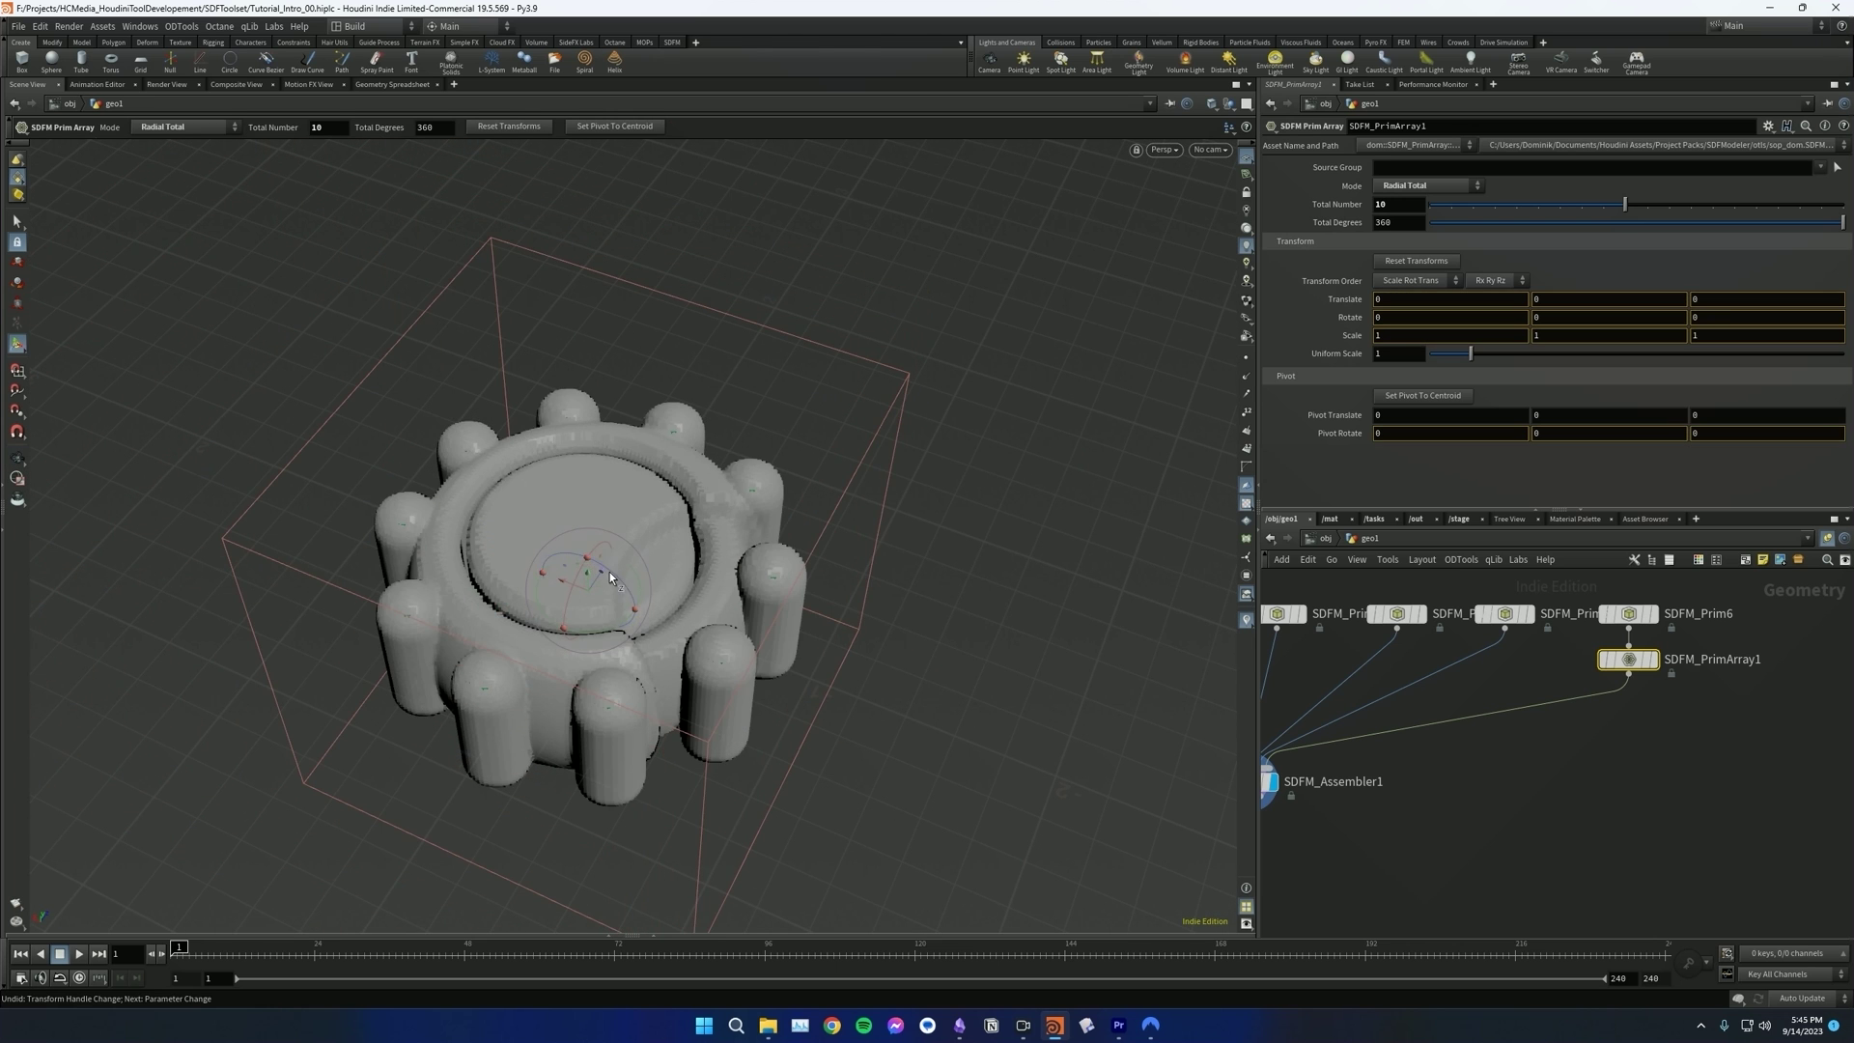
pyautogui.moveTo(612, 576); pyautogui.dragTo(601, 512)
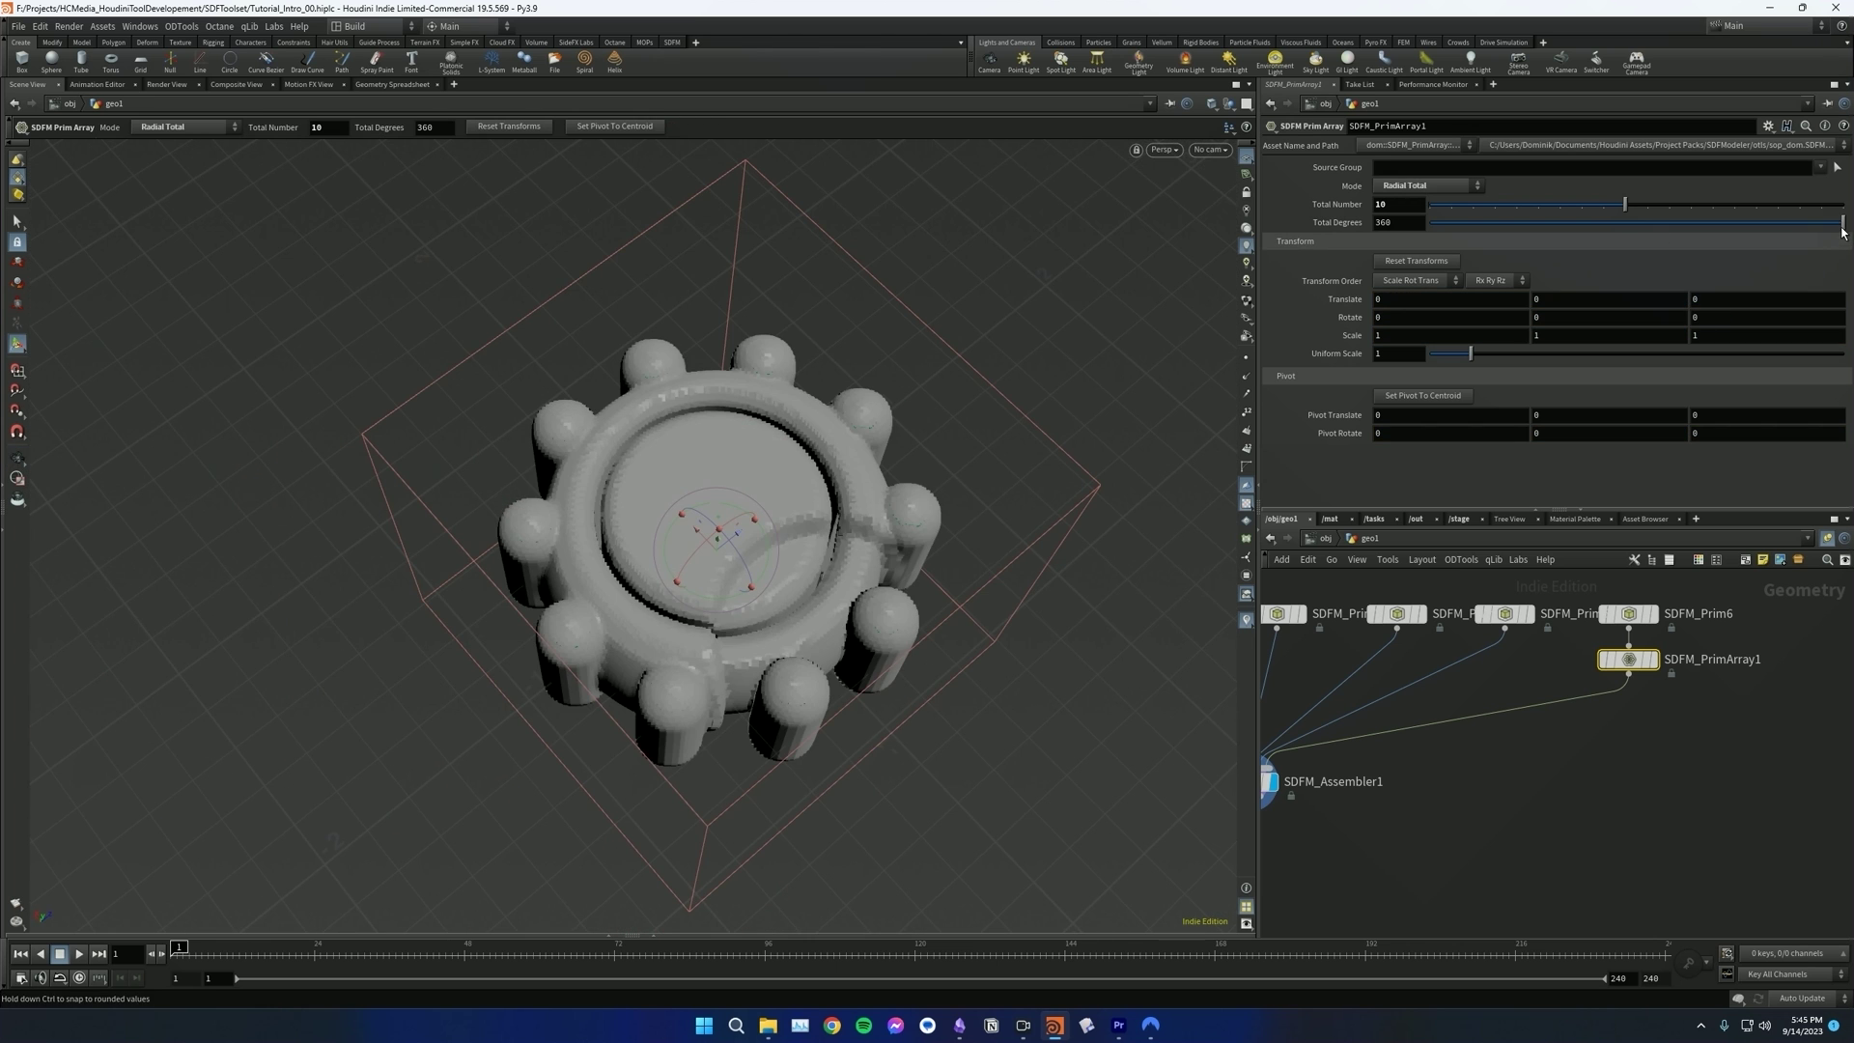
# - Set the radial array's total degrees to -180 and reduce its total number to 6
pyautogui.moveTo(1842, 230); pyautogui.dragTo(1305, 227)
pyautogui.moveTo(1401, 223); pyautogui.dragTo(1337, 191, button='middle')
pyautogui.keyDown('alt'); pyautogui.moveTo(1039, 649); pyautogui.dragTo(936, 743); pyautogui.keyUp('alt')
pyautogui.press('Return')
pyautogui.write('-180')
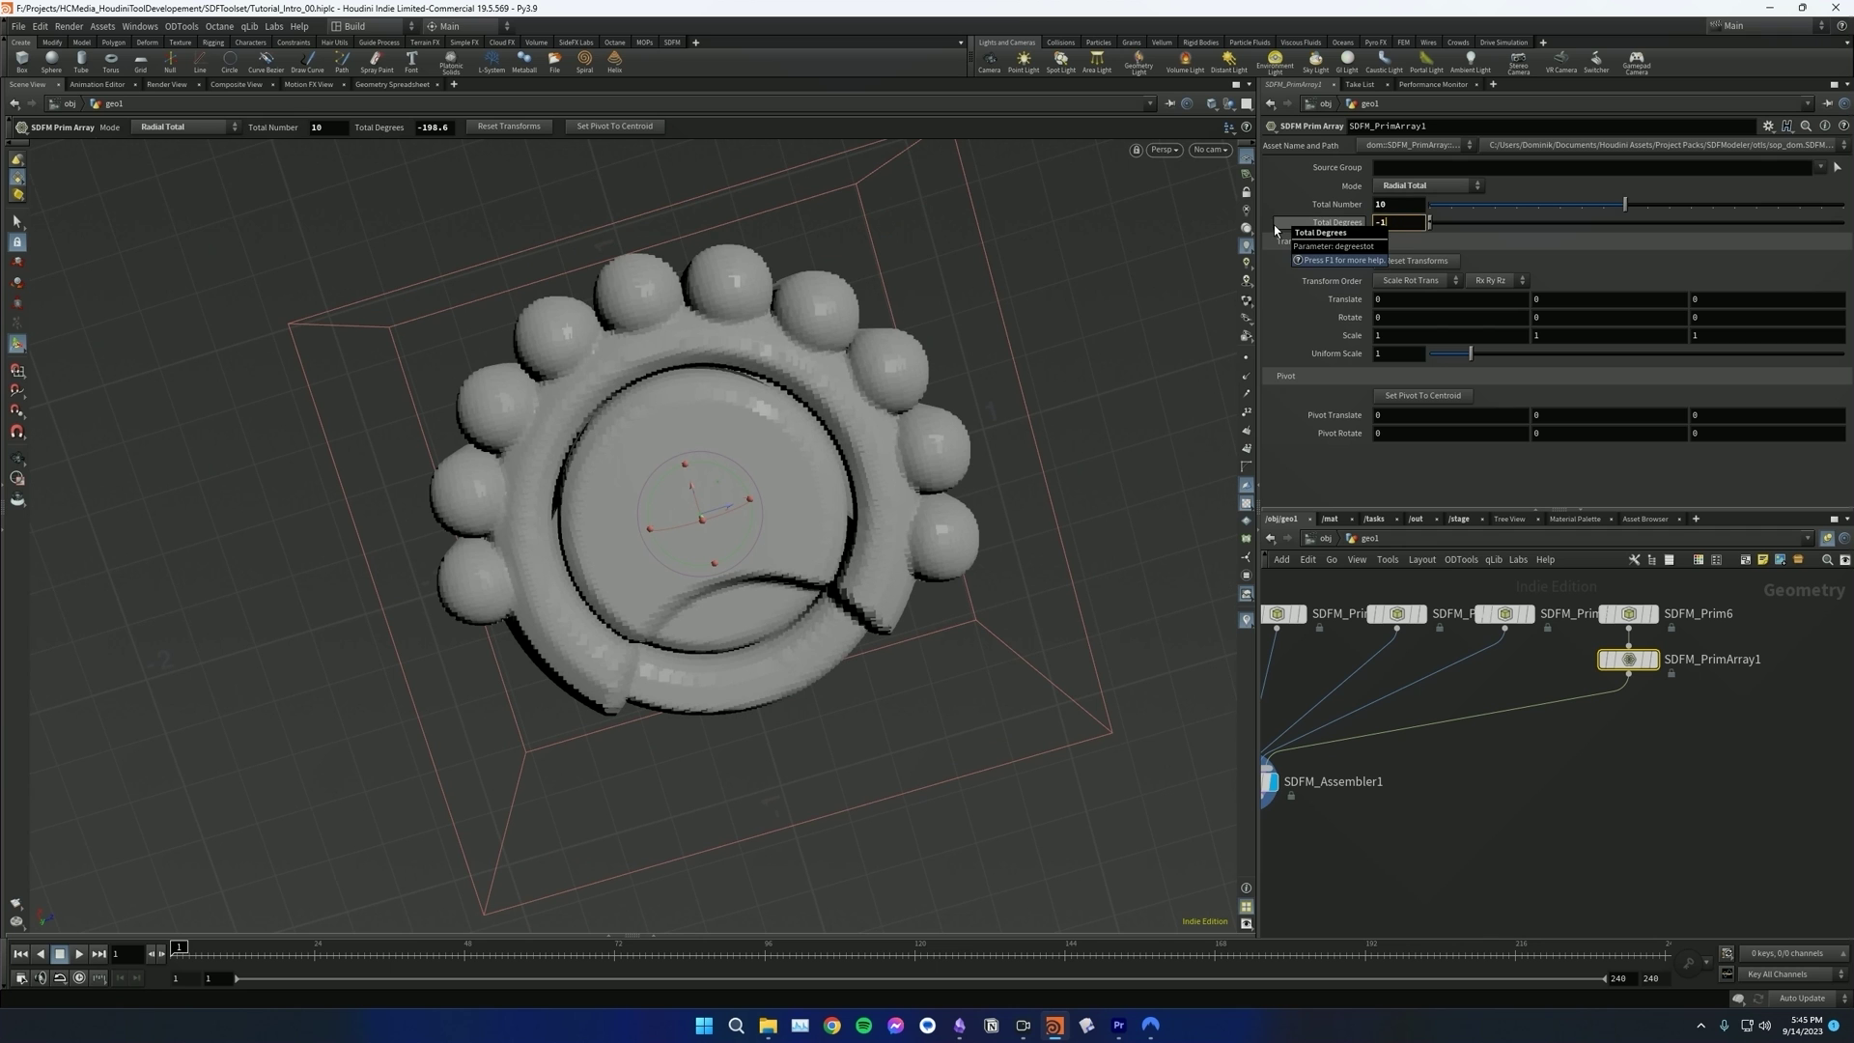
pyautogui.press('Return')
pyautogui.moveTo(1566, 203); pyautogui.dragTo(1540, 202)
# - Adjust the source peg's position against the body and set its Round union radius to 0.081
pyautogui.keyDown('alt'); pyautogui.moveTo(912, 482); pyautogui.dragTo(847, 348); pyautogui.keyUp('alt')
pyautogui.moveTo(586, 600)
pyautogui.mouseDown()
pyautogui.moveTo(582, 641)
pyautogui.moveTo(580, 623)
pyautogui.mouseUp()
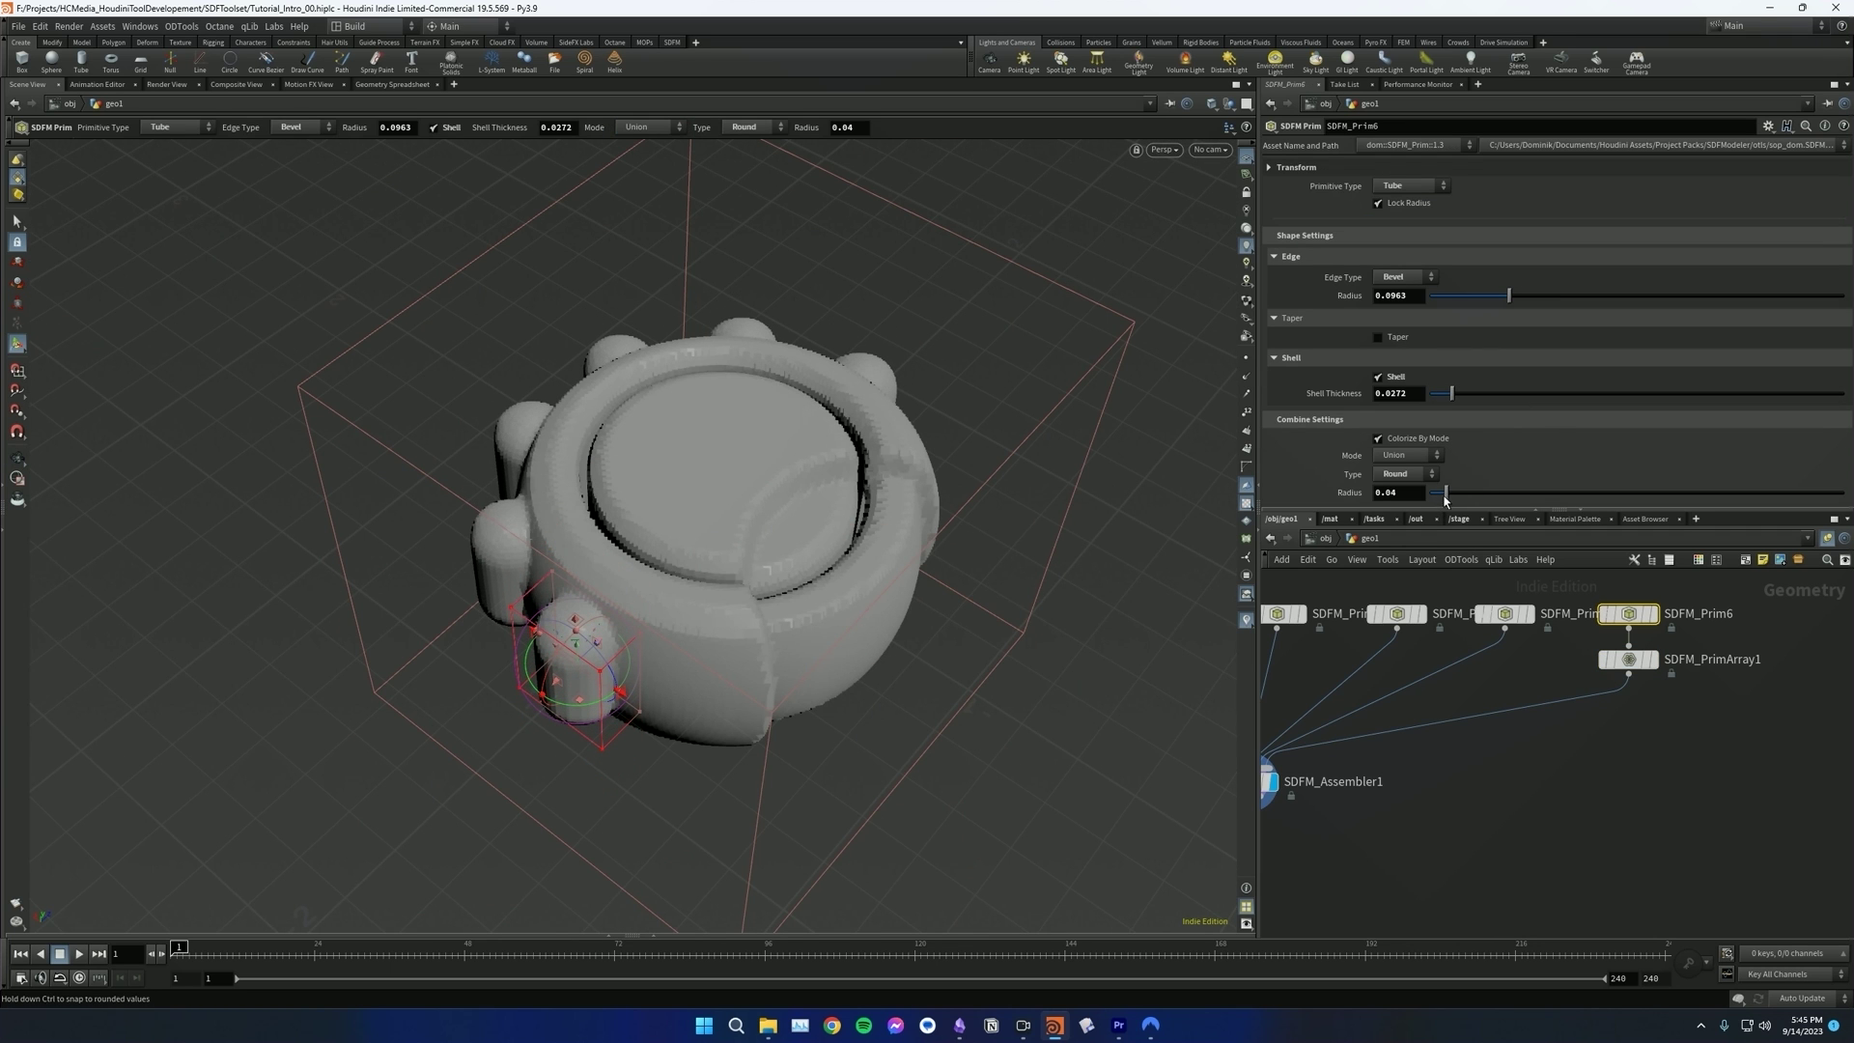
pyautogui.moveTo(1445, 499); pyautogui.dragTo(1463, 498)
pyautogui.press('Escape')
pyautogui.moveTo(734, 611); pyautogui.dragTo(639, 731)
pyautogui.moveTo(639, 730); pyautogui.dragTo(637, 743)
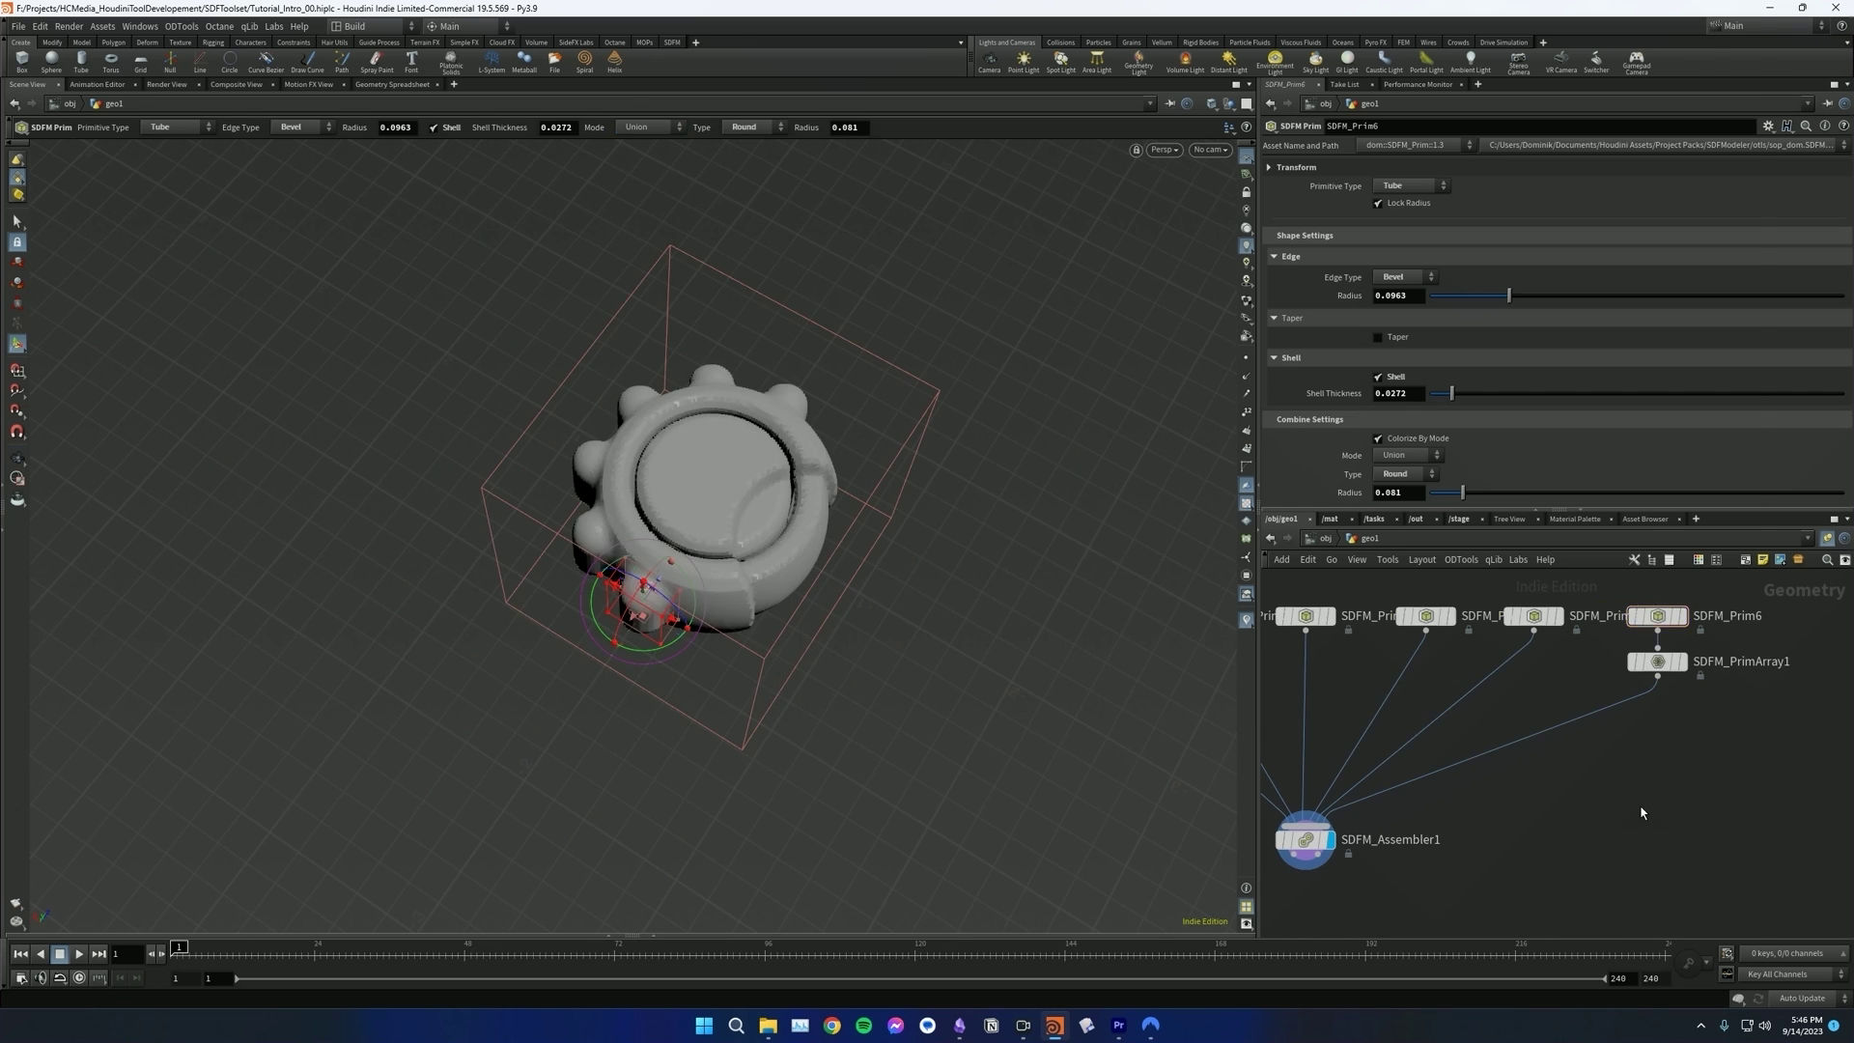
# - Insert an SDFM Prim Mirror node between the prim array and the assembler to mirror the pegs
pyautogui.press('Tab')
pyautogui.write('sdfm')
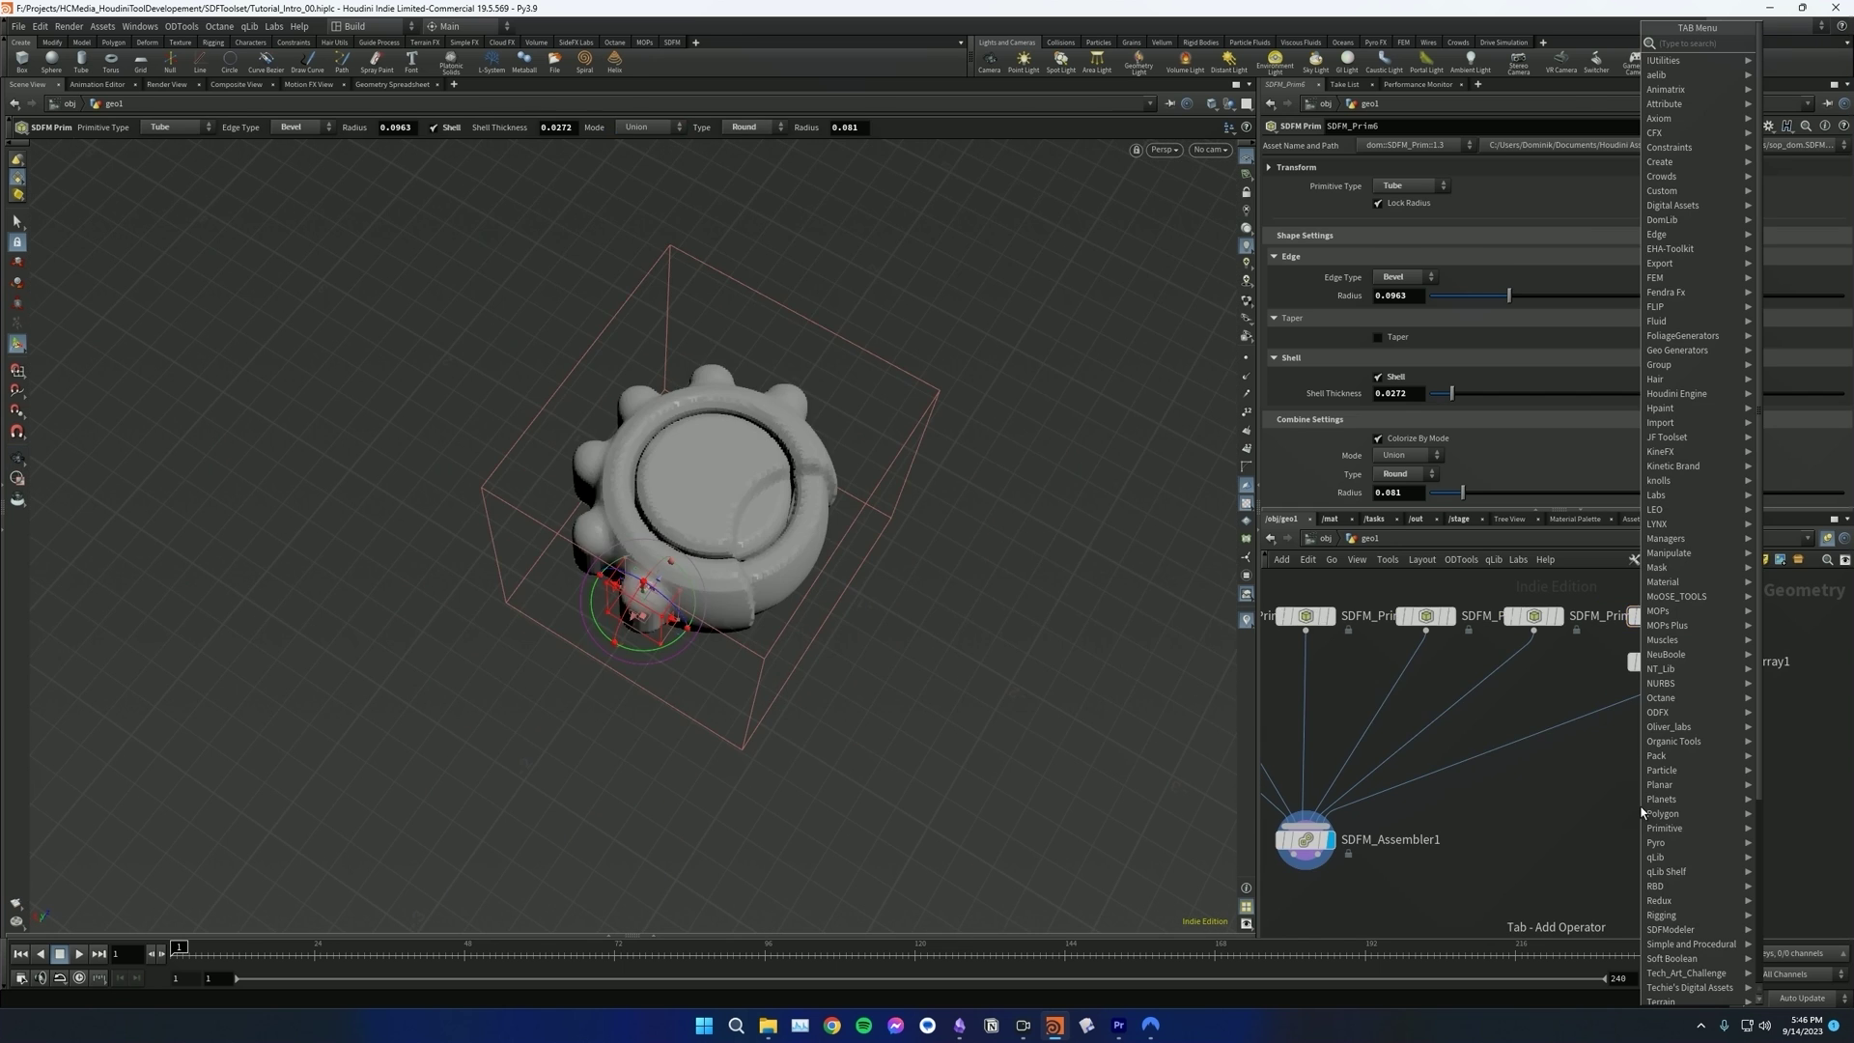
pyautogui.press('Down')
pyautogui.press('Down')
pyautogui.press('Down')
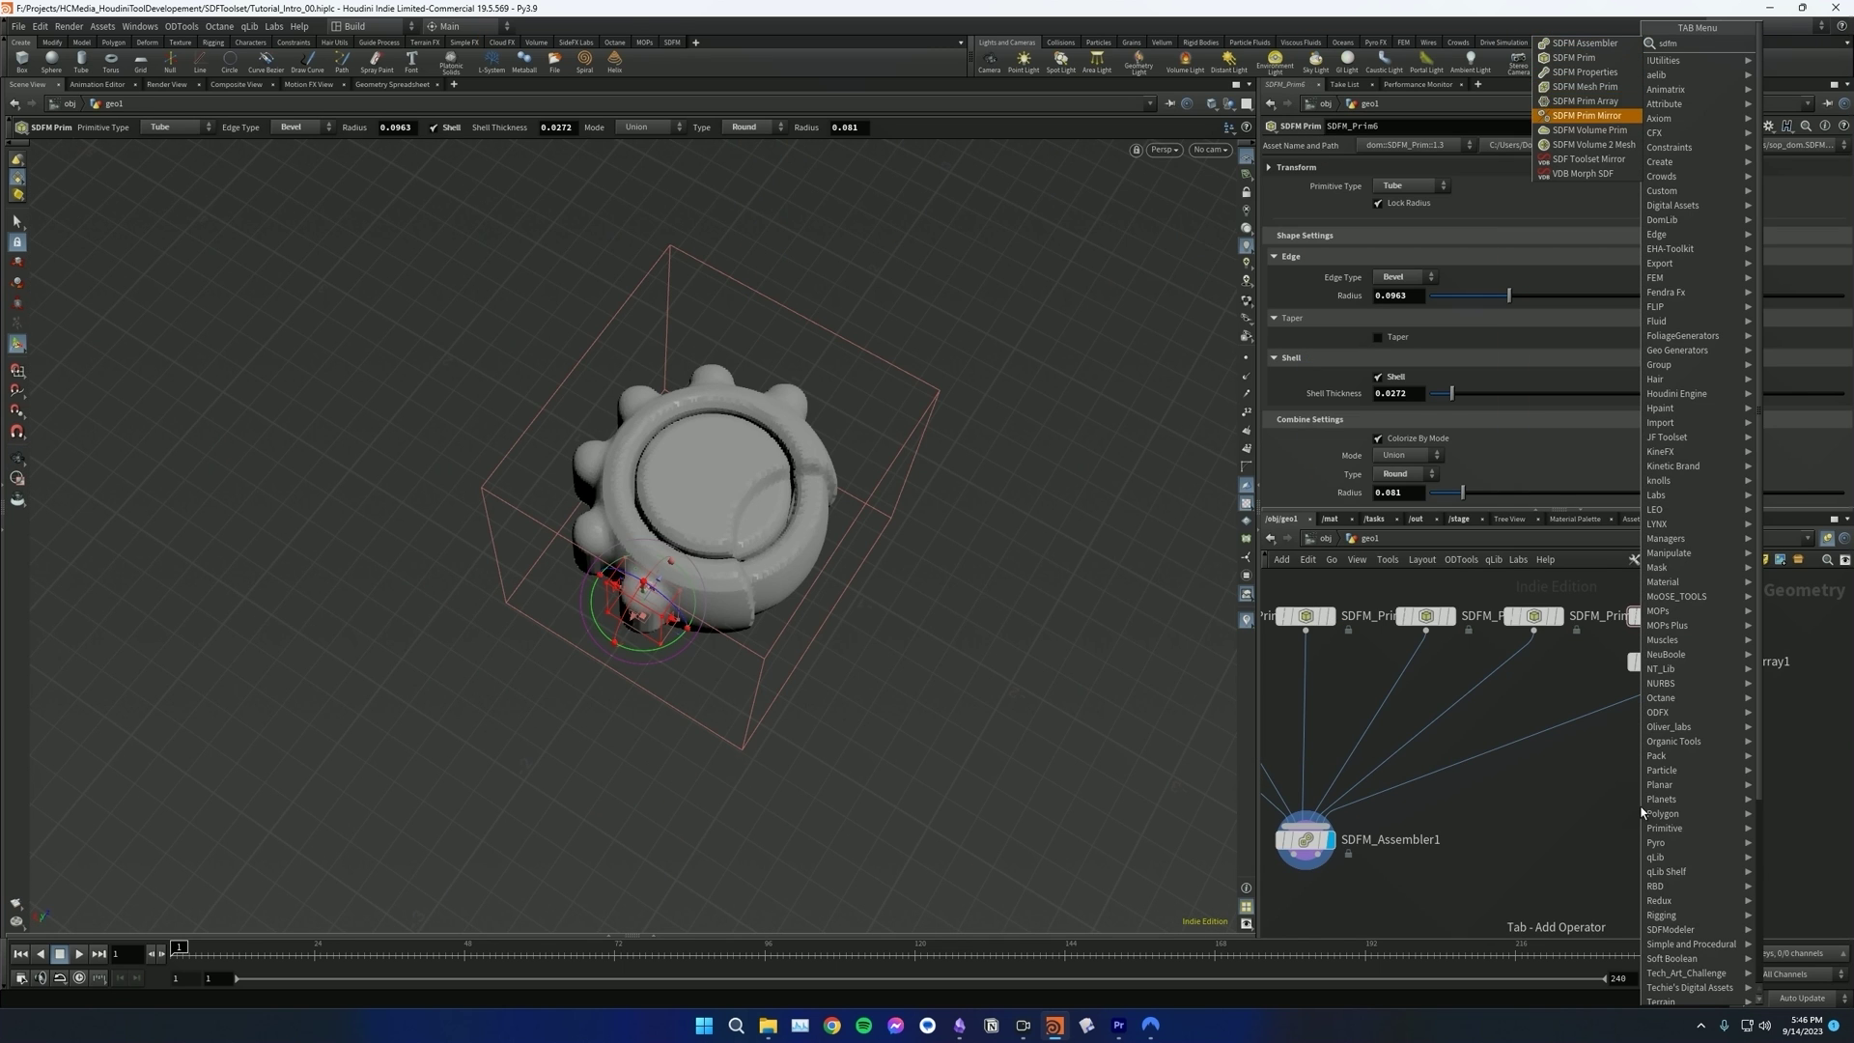
pyautogui.press('Return')
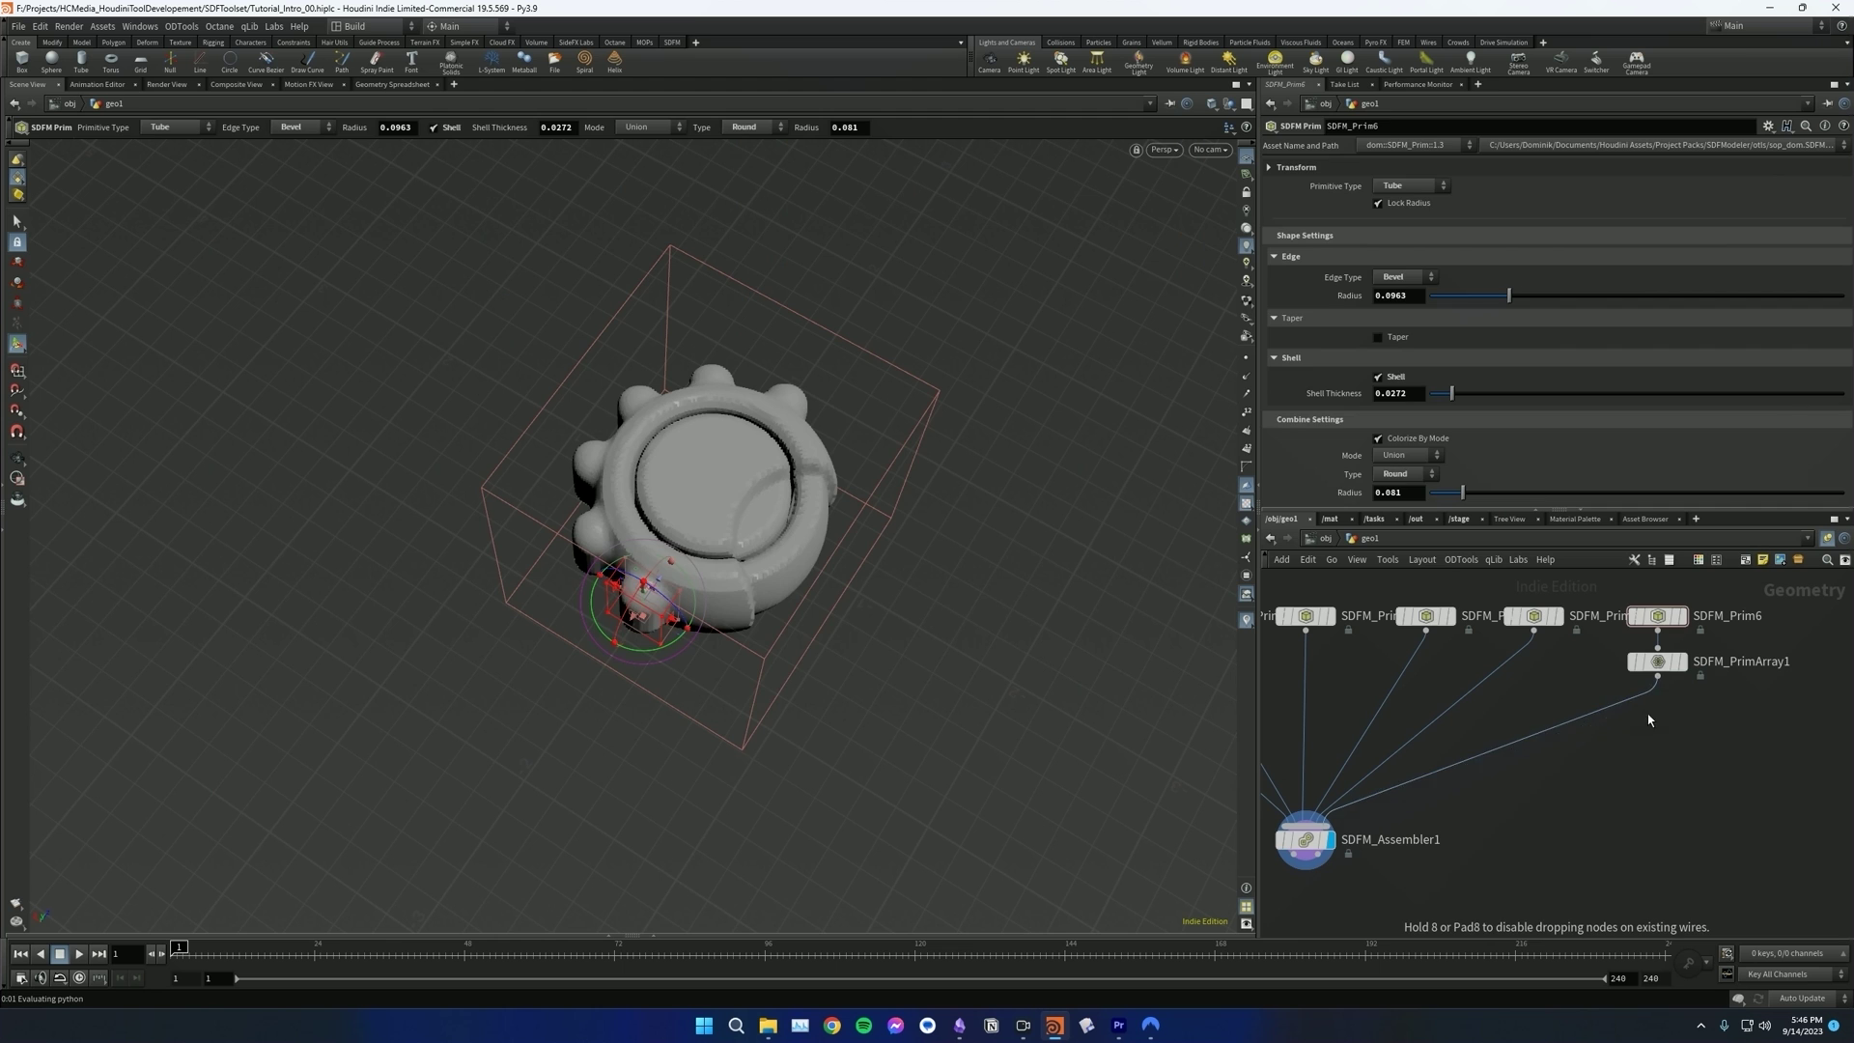
pyautogui.click(1645, 717)
pyautogui.moveTo(912, 659); pyautogui.dragTo(821, 534)
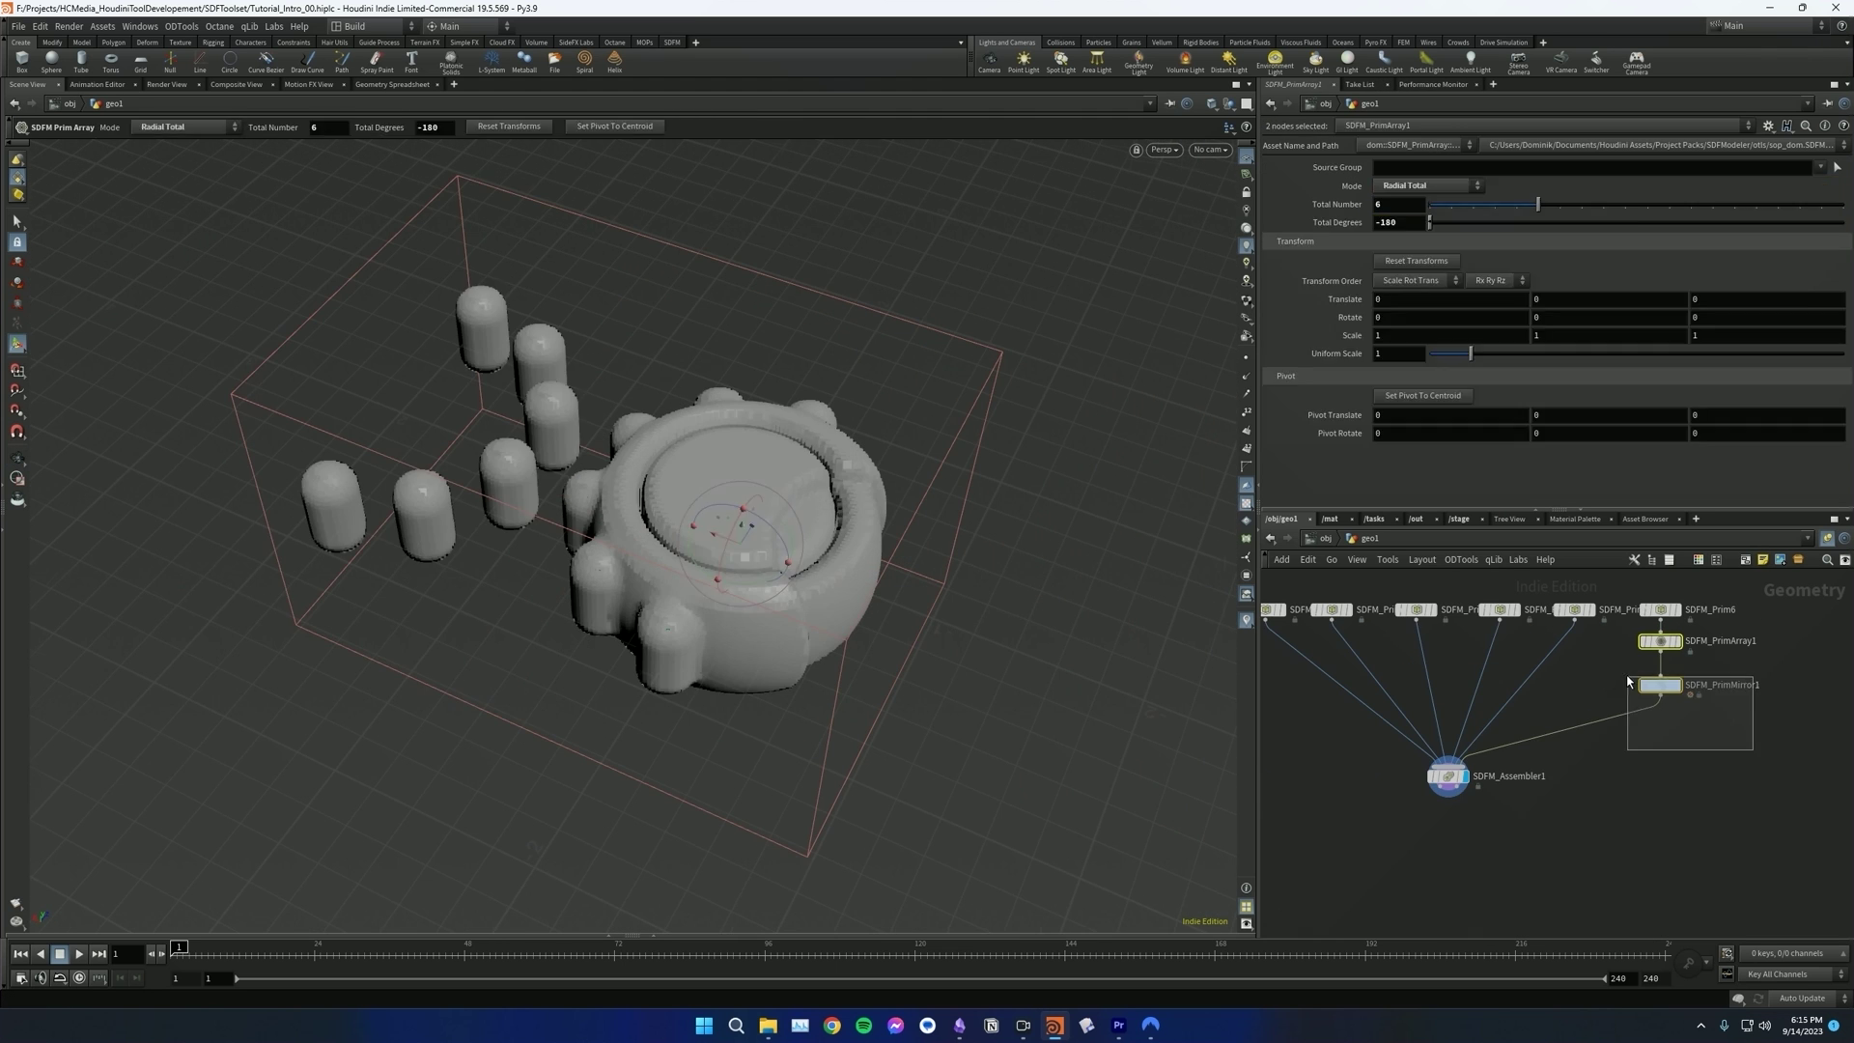
# - Delete the SDFM Prim Mirror node below the prim array
pyautogui.press('Delete')
pyautogui.press('Escape')
pyautogui.moveTo(1139, 719); pyautogui.dragTo(1217, 759)
pyautogui.press('Return')
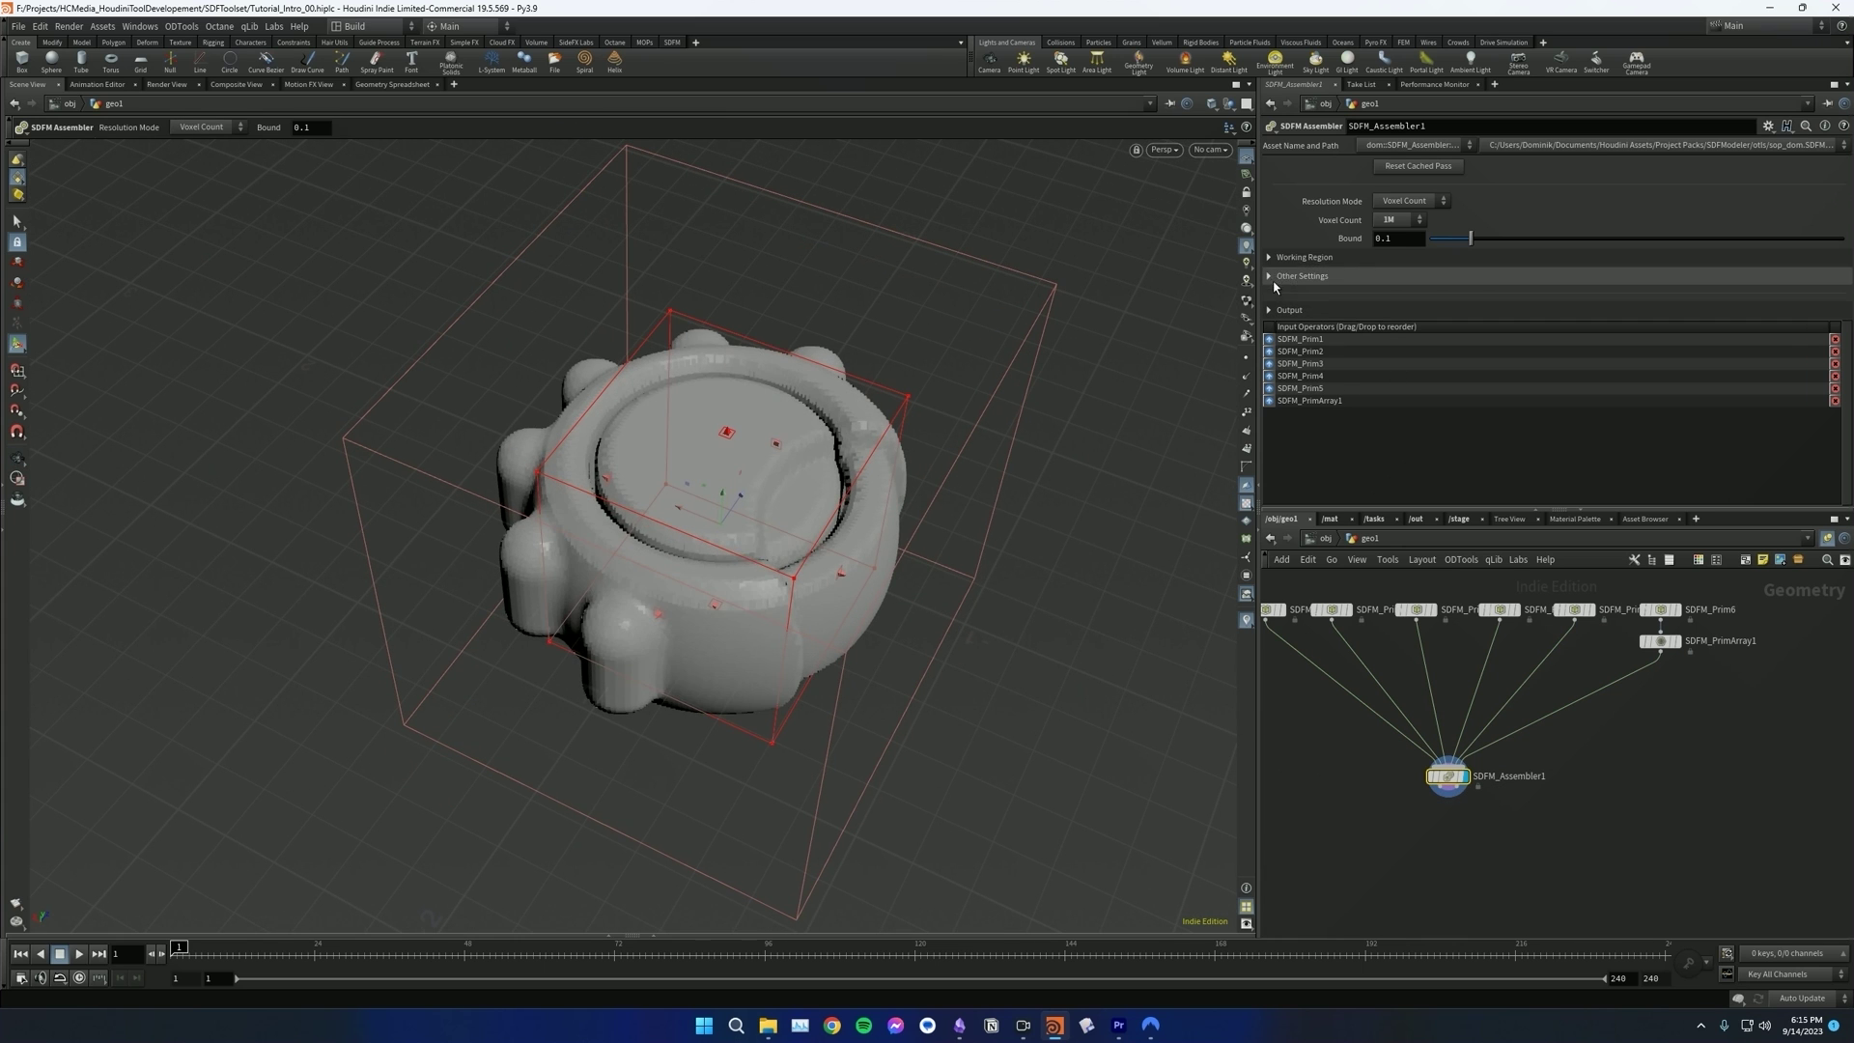
# - Turn on Show Primitive Guides in the SDFM Assembler's other settings
pyautogui.click(1333, 610)
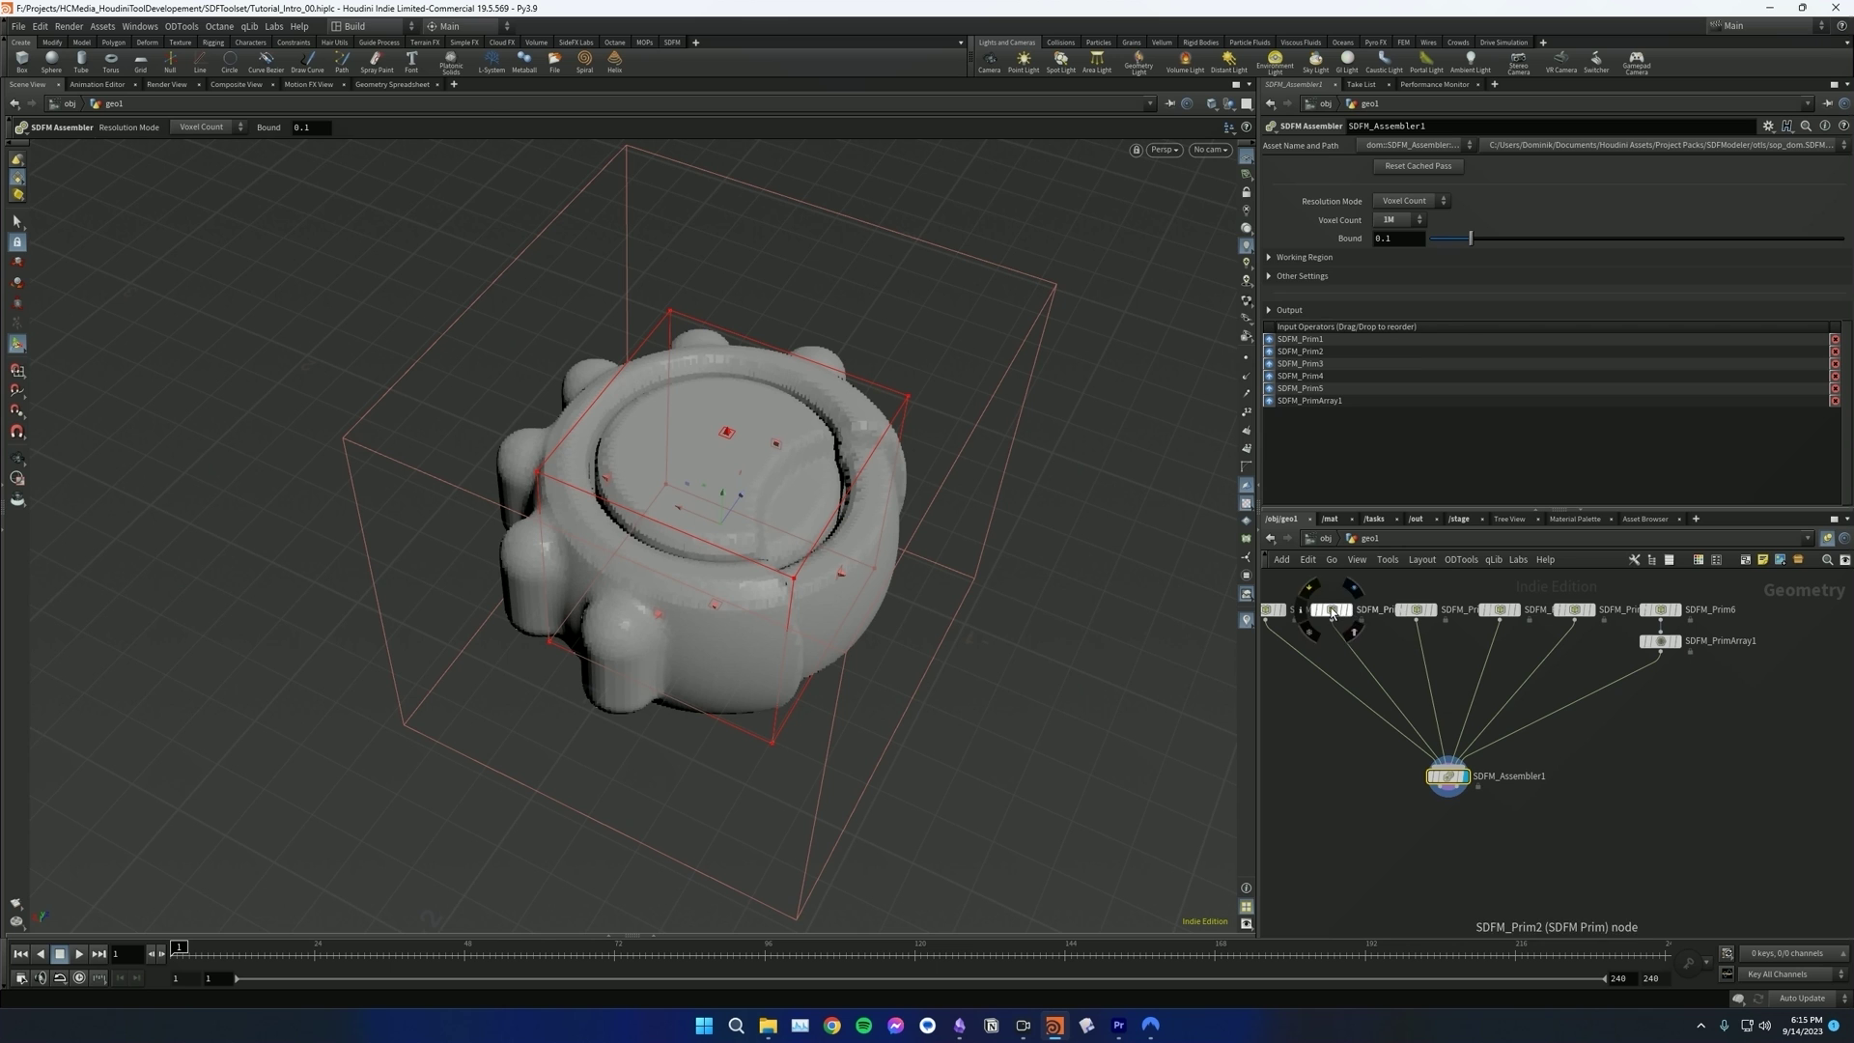
pyautogui.click(1417, 614)
pyautogui.keyDown('alt'); pyautogui.moveTo(855, 601); pyautogui.dragTo(840, 462); pyautogui.keyUp('alt')
pyautogui.click(1445, 774)
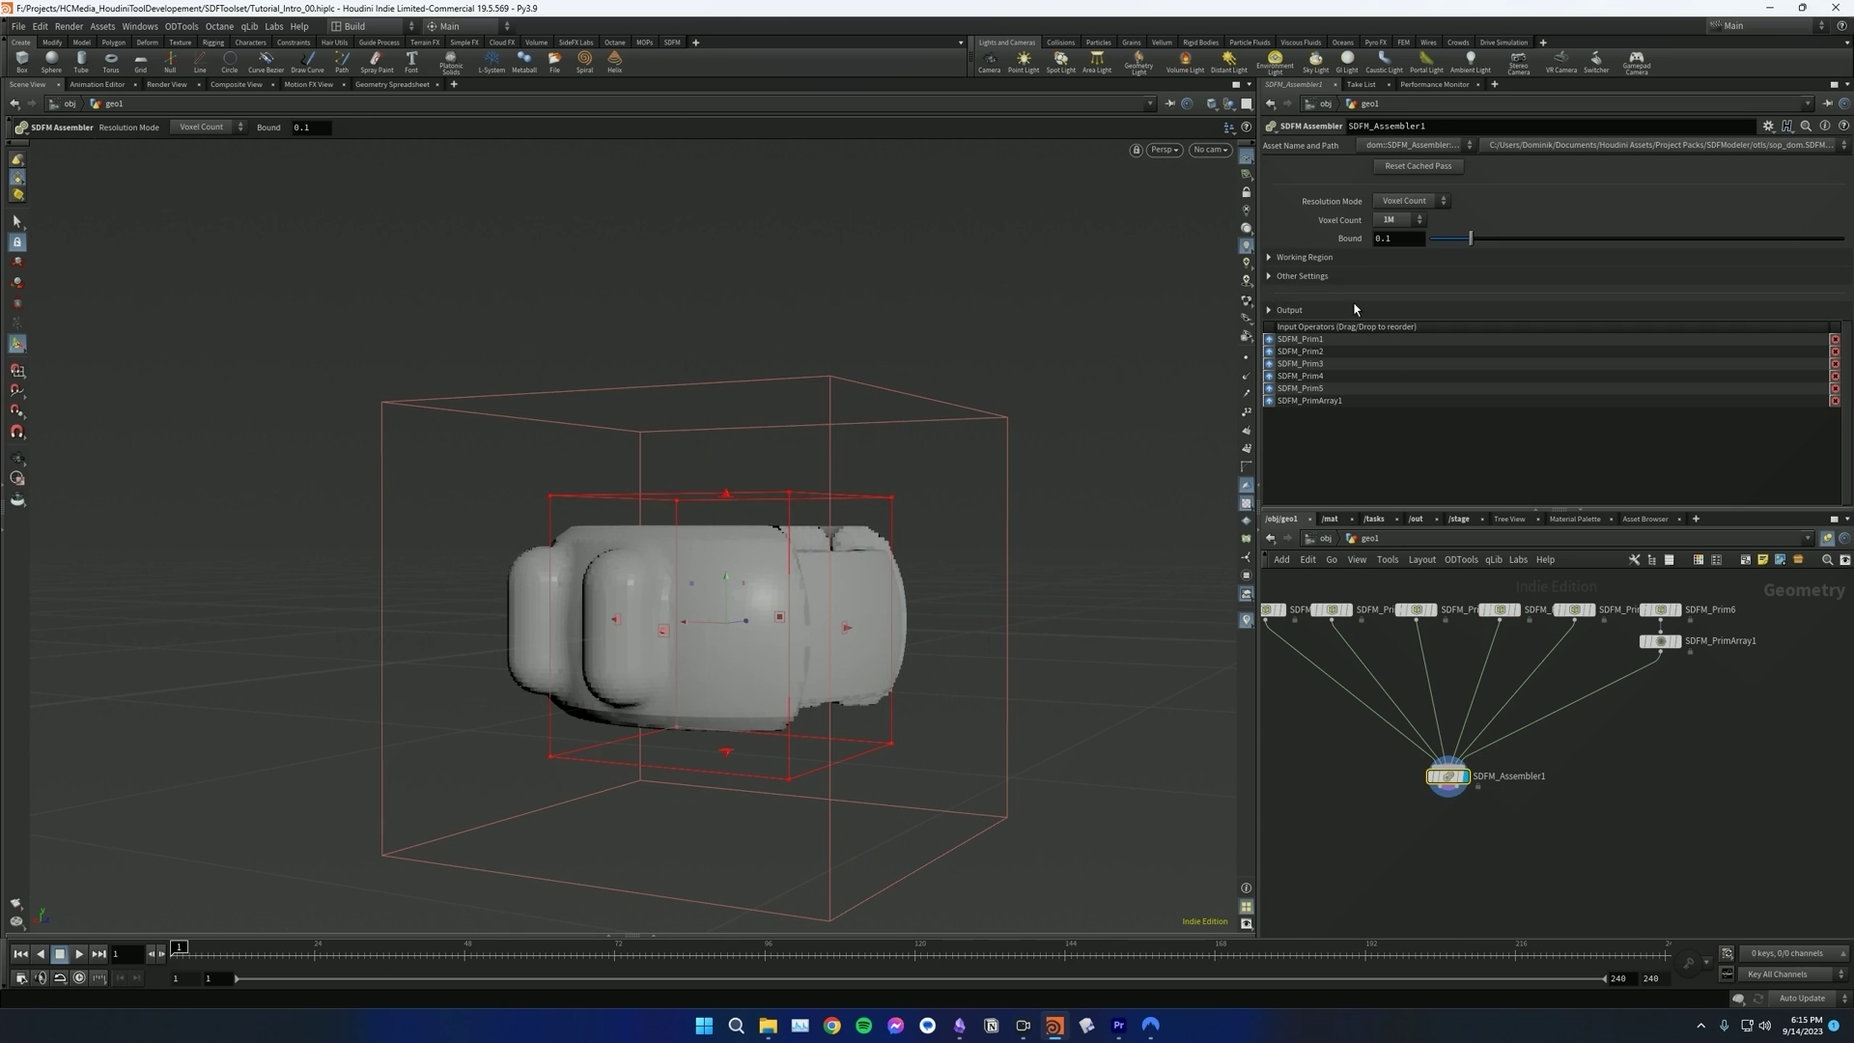
pyautogui.click(1299, 276)
pyautogui.click(1378, 296)
pyautogui.press('Escape')
pyautogui.moveTo(889, 476); pyautogui.dragTo(832, 554)
# - Combine all the primitives and the prim array in a Merge node and feed it into the assembler instead of the direct connections
pyautogui.moveTo(1453, 785); pyautogui.dragTo(1457, 732, button='middle')
pyautogui.moveTo(1458, 732); pyautogui.dragTo(1461, 799)
pyautogui.moveTo(1537, 826); pyautogui.dragTo(1542, 875, button='middle')
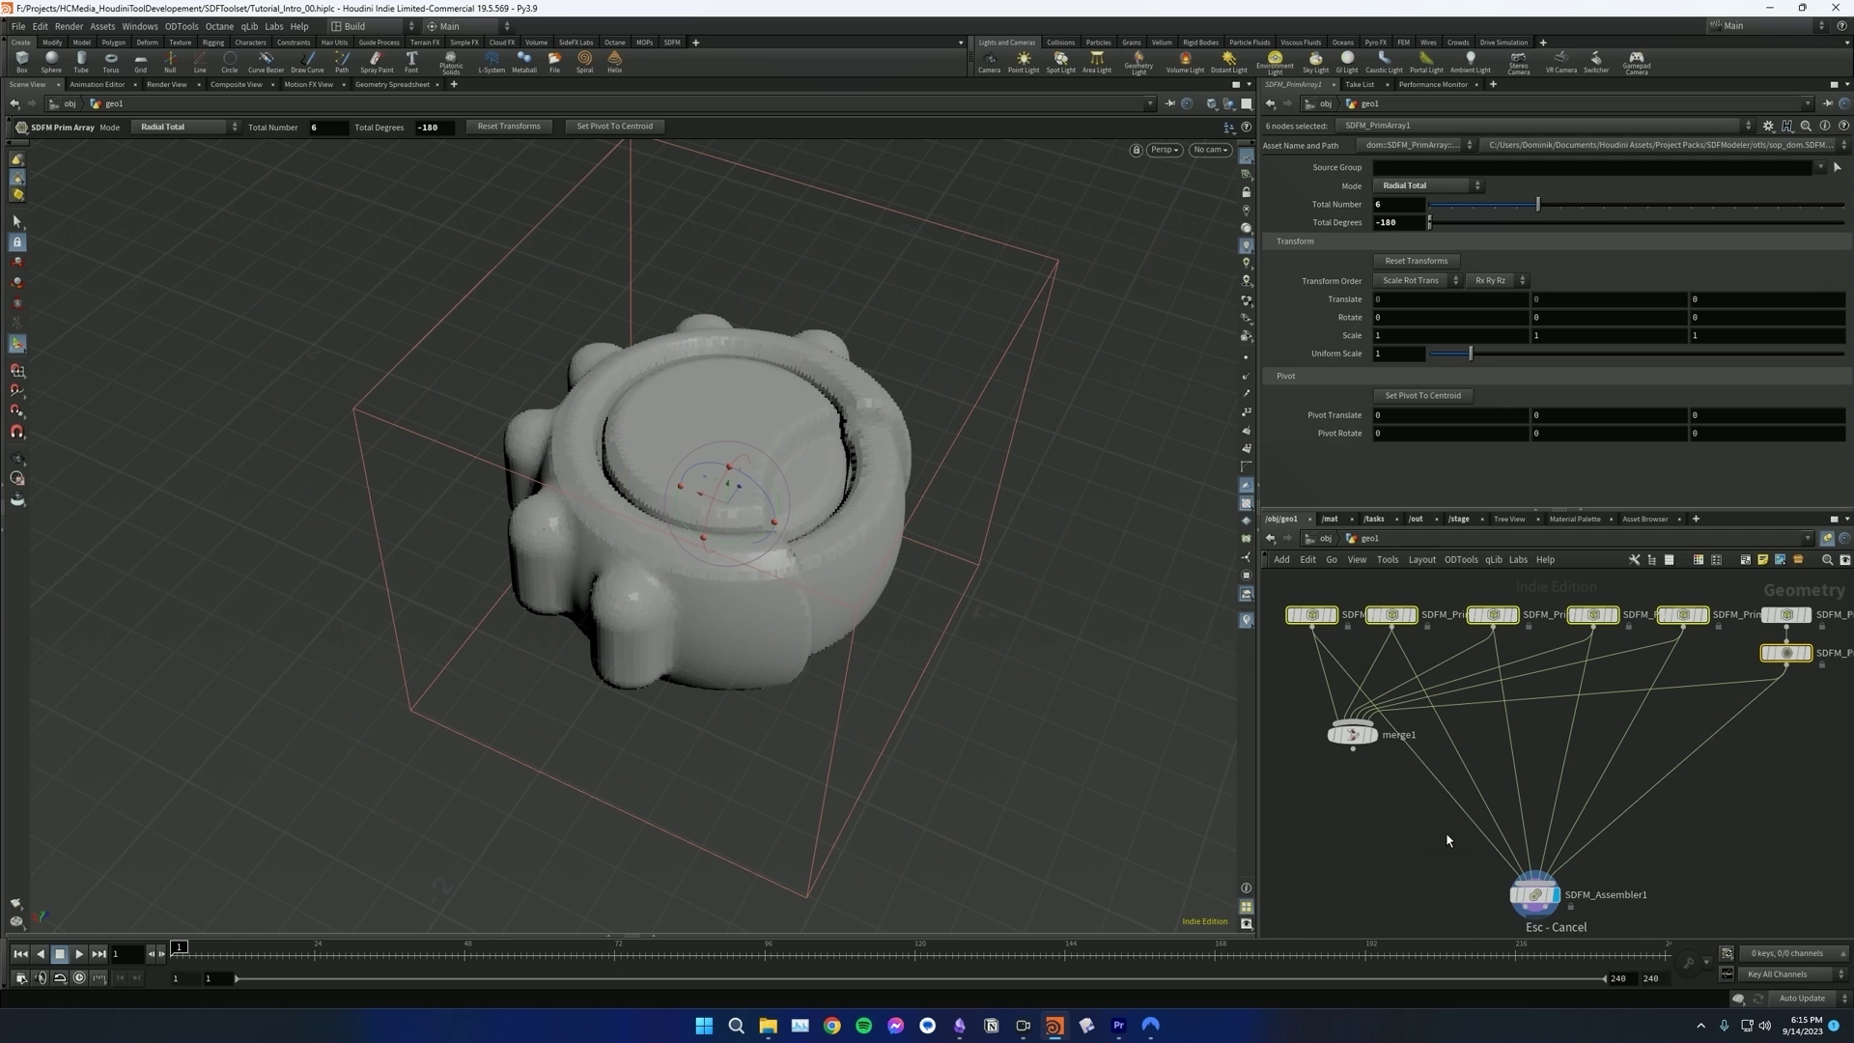
pyautogui.moveTo(1451, 823); pyautogui.dragTo(1647, 821)
pyautogui.moveTo(1352, 736)
pyautogui.mouseDown()
pyautogui.moveTo(1425, 762)
pyautogui.moveTo(1576, 901)
pyautogui.mouseUp()
pyautogui.moveTo(1605, 818); pyautogui.dragTo(1608, 746, button='middle')
pyautogui.click(1607, 744)
pyautogui.moveTo(855, 550); pyautogui.dragTo(893, 584)
# - Keep the first four primitives in merge1 and route SDFM_Prim5 and the prim array into the assembler through a second Merge node
pyautogui.moveTo(1486, 706); pyautogui.dragTo(1448, 759, button='middle')
pyautogui.moveTo(1392, 741); pyautogui.dragTo(1381, 758)
pyautogui.moveTo(1456, 701); pyautogui.dragTo(1402, 757)
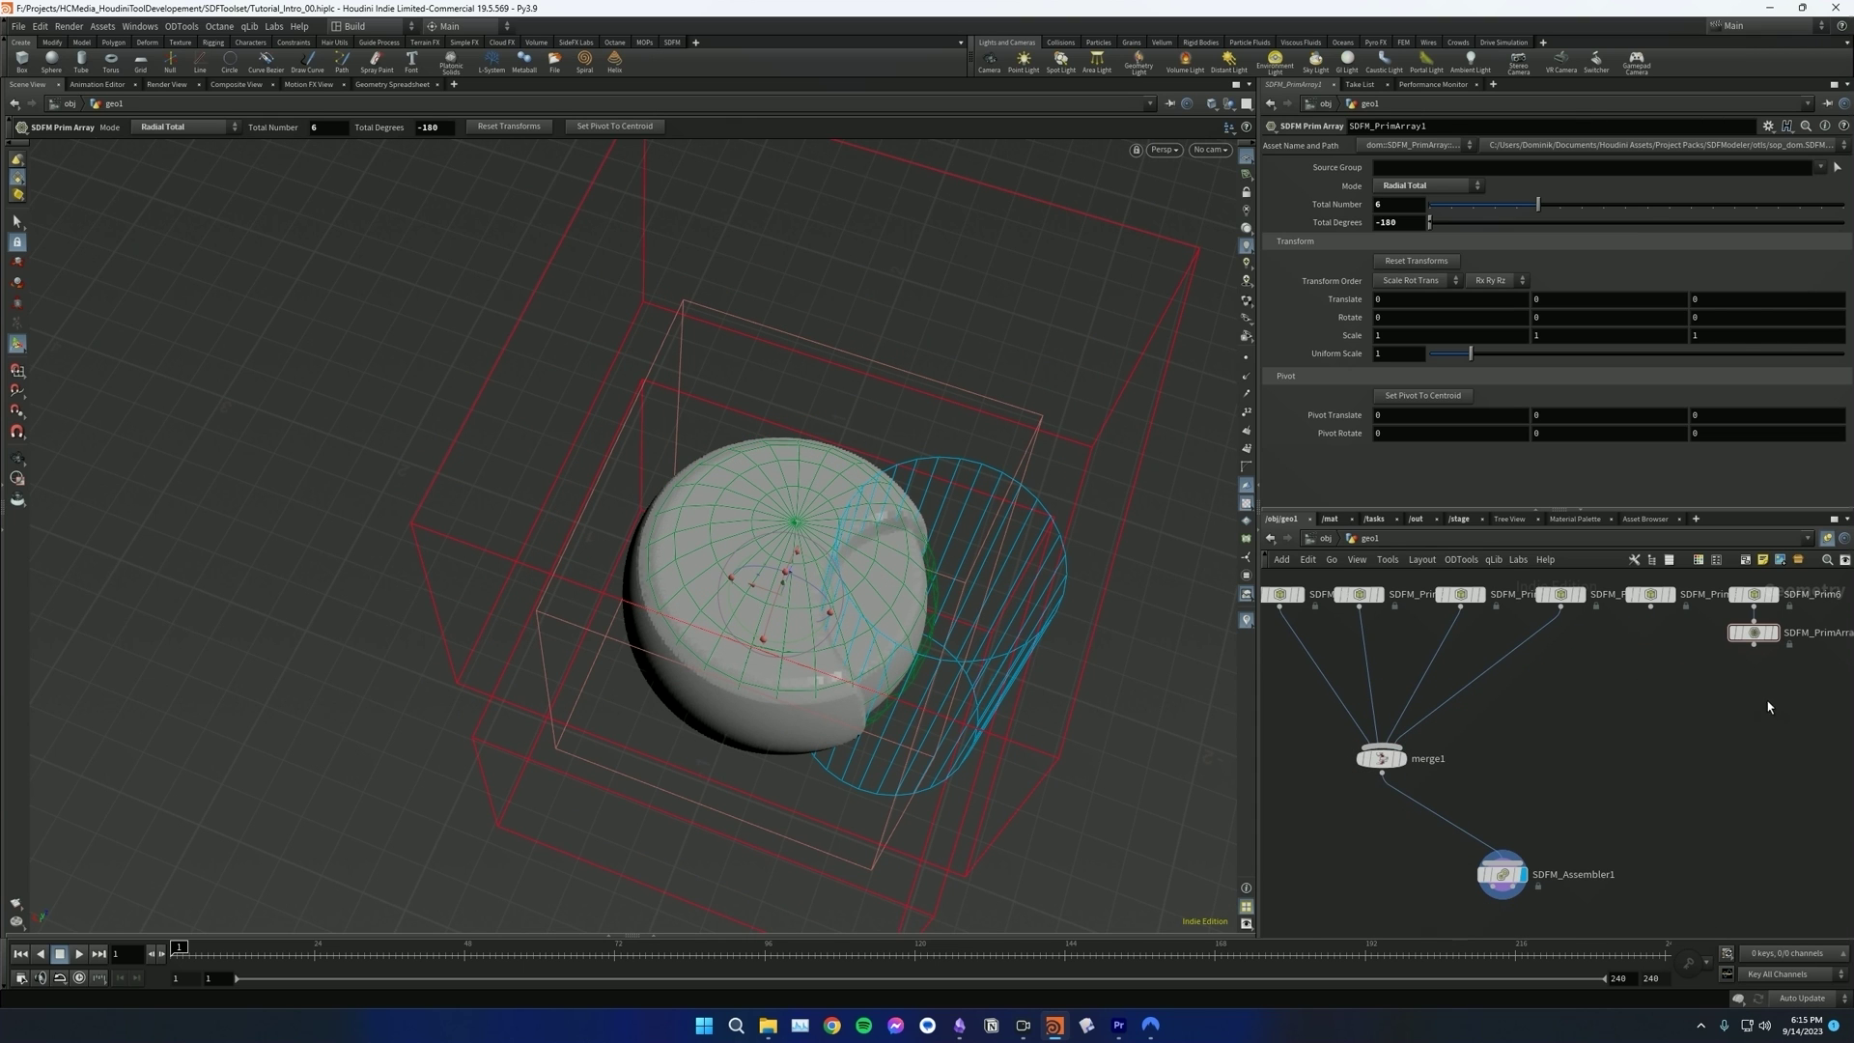
pyautogui.click(1754, 632)
pyautogui.keyDown('shift'); pyautogui.click(1653, 595); pyautogui.keyUp('shift')
pyautogui.keyDown('alt'); pyautogui.moveTo(1651, 607); pyautogui.dragTo(1680, 711); pyautogui.keyUp('alt')
pyautogui.moveTo(1495, 870); pyautogui.dragTo(1499, 865)
pyautogui.click(1676, 816)
pyautogui.moveTo(1676, 816); pyautogui.dragTo(1712, 773, button='middle')
# - Try a Transform node between merge1 and the assembler to move the merged primitives, and undo it
pyautogui.keyDown('alt'); pyautogui.moveTo(1023, 667); pyautogui.dragTo(1062, 667); pyautogui.keyUp('alt')
pyautogui.press('Tab')
pyautogui.write('tr')
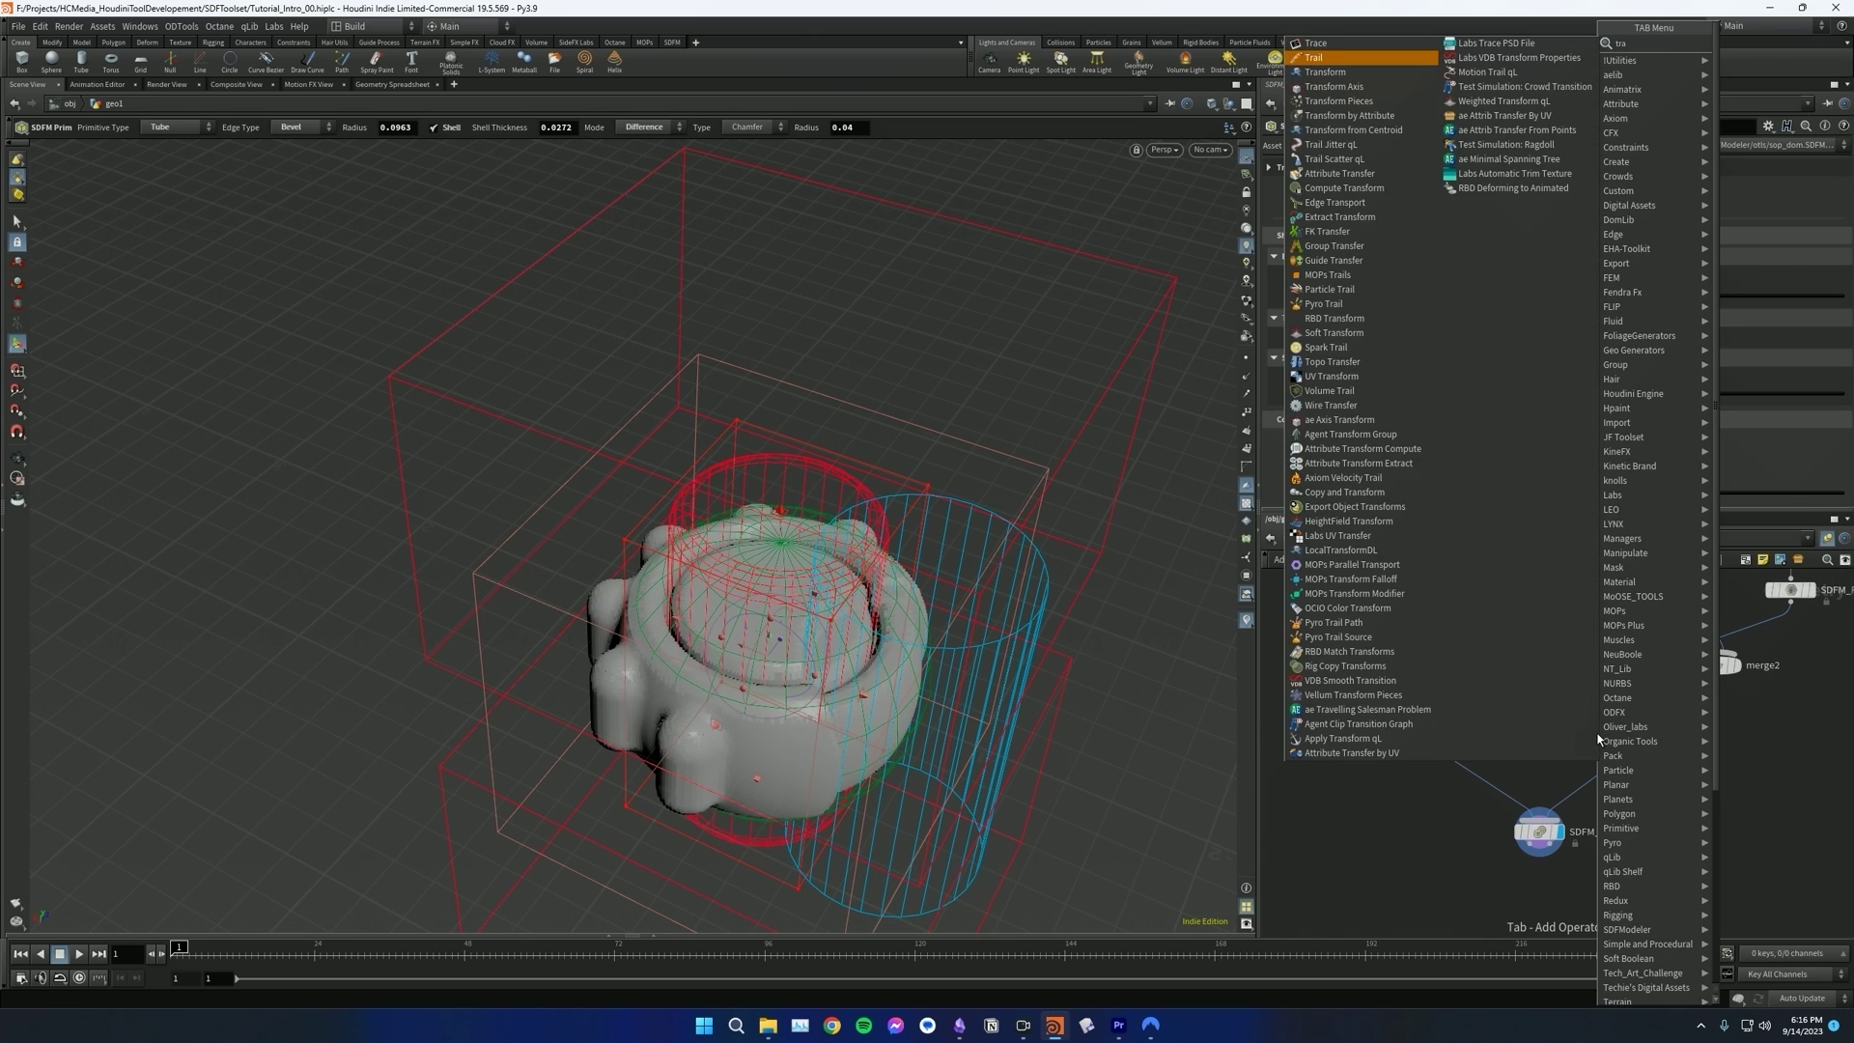
pyautogui.press('Return')
pyautogui.click(1443, 758)
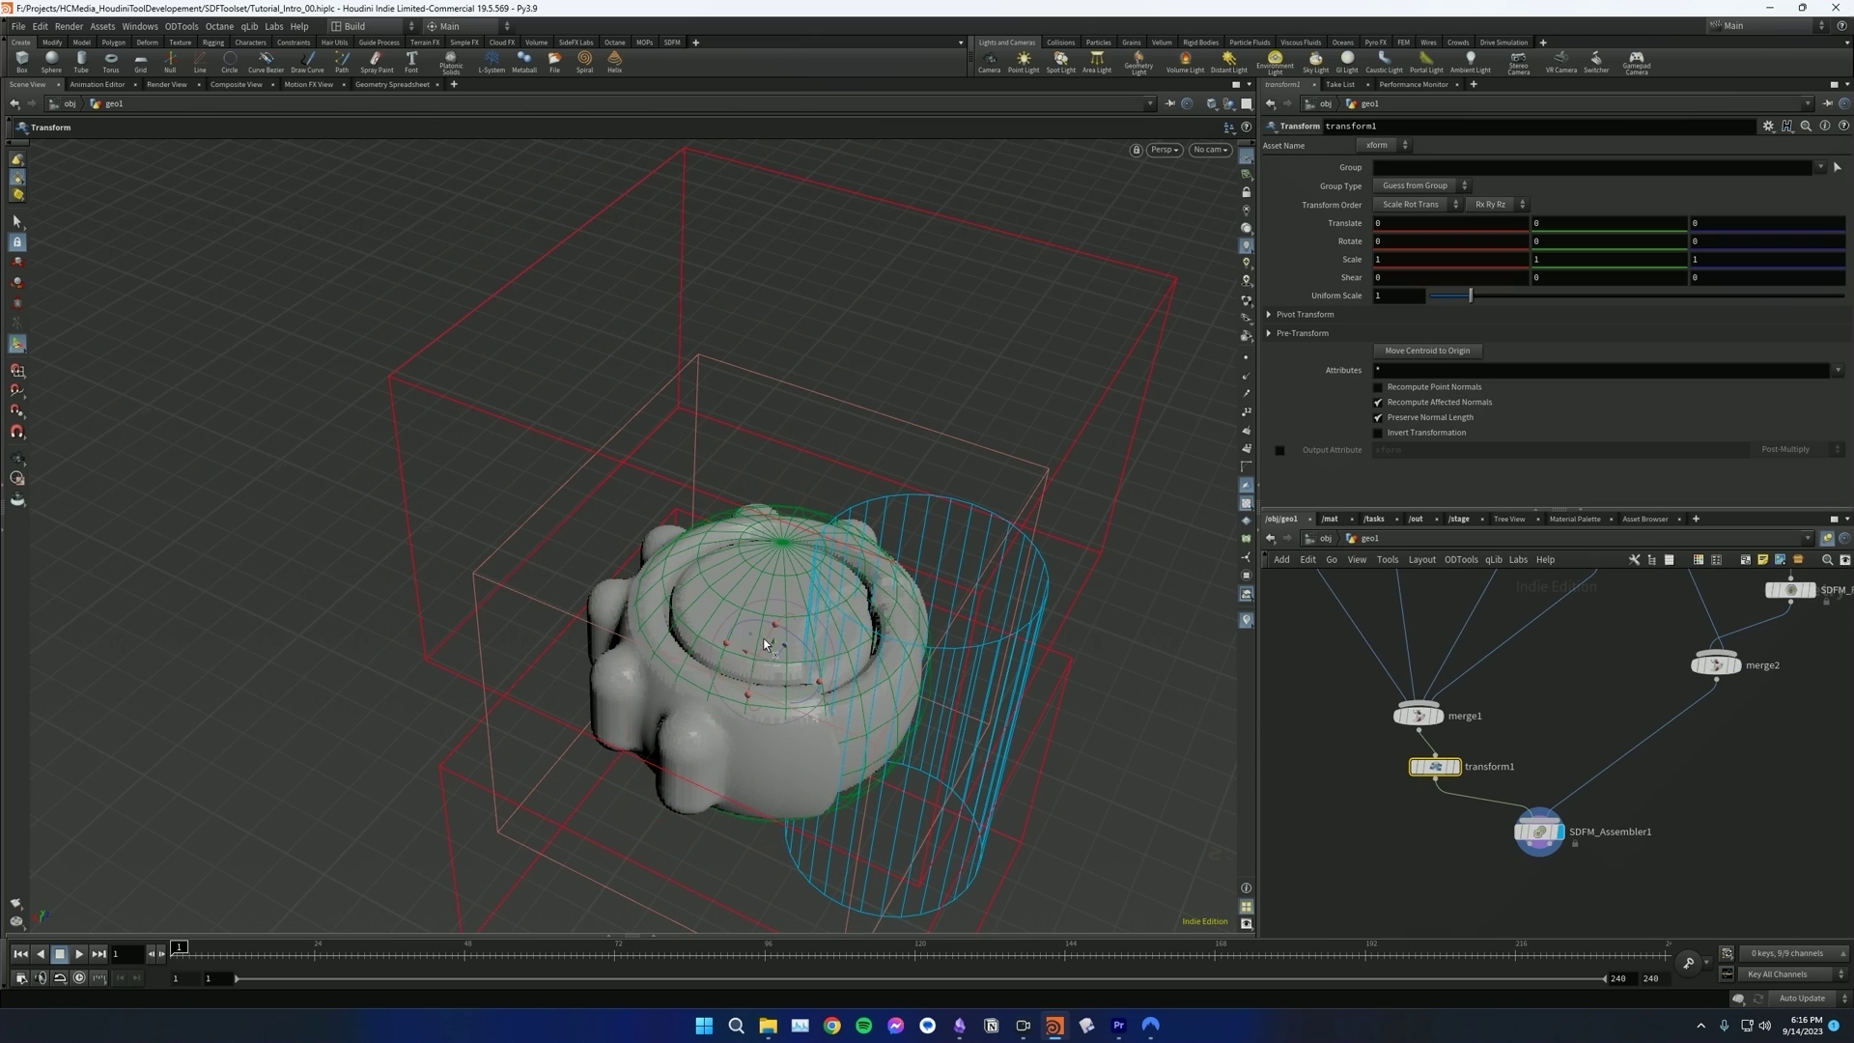
pyautogui.moveTo(767, 663)
pyautogui.mouseDown()
pyautogui.moveTo(639, 623)
pyautogui.moveTo(844, 672)
pyautogui.moveTo(780, 662)
pyautogui.mouseUp()
pyautogui.hotkey('ctrl', 'z')
pyautogui.hotkey('ctrl', 'z')
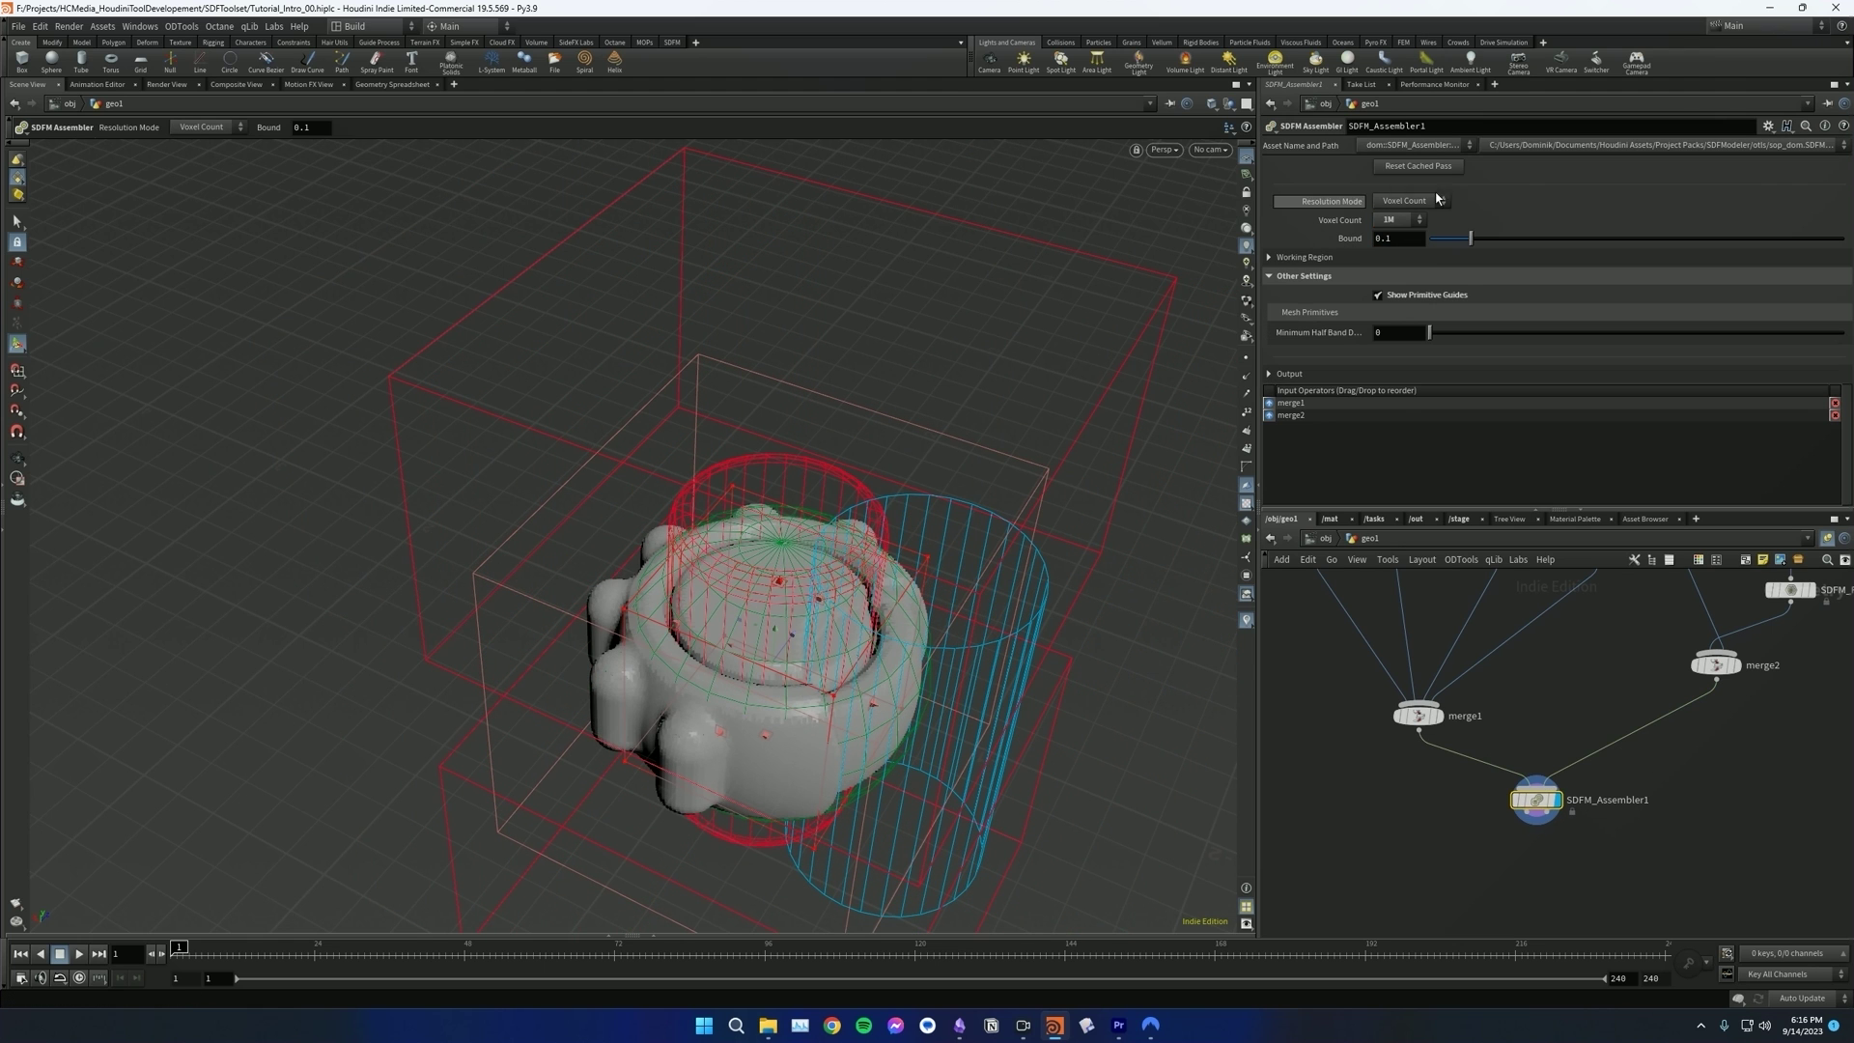
# - Set the assembler's Voxel Count to 50M and inspect the model's surface detail
pyautogui.click(1395, 222)
pyautogui.click(1392, 221)
pyautogui.click(1391, 220)
pyautogui.click(1392, 220)
pyautogui.click(1391, 220)
pyautogui.click(1392, 220)
pyautogui.click(1392, 221)
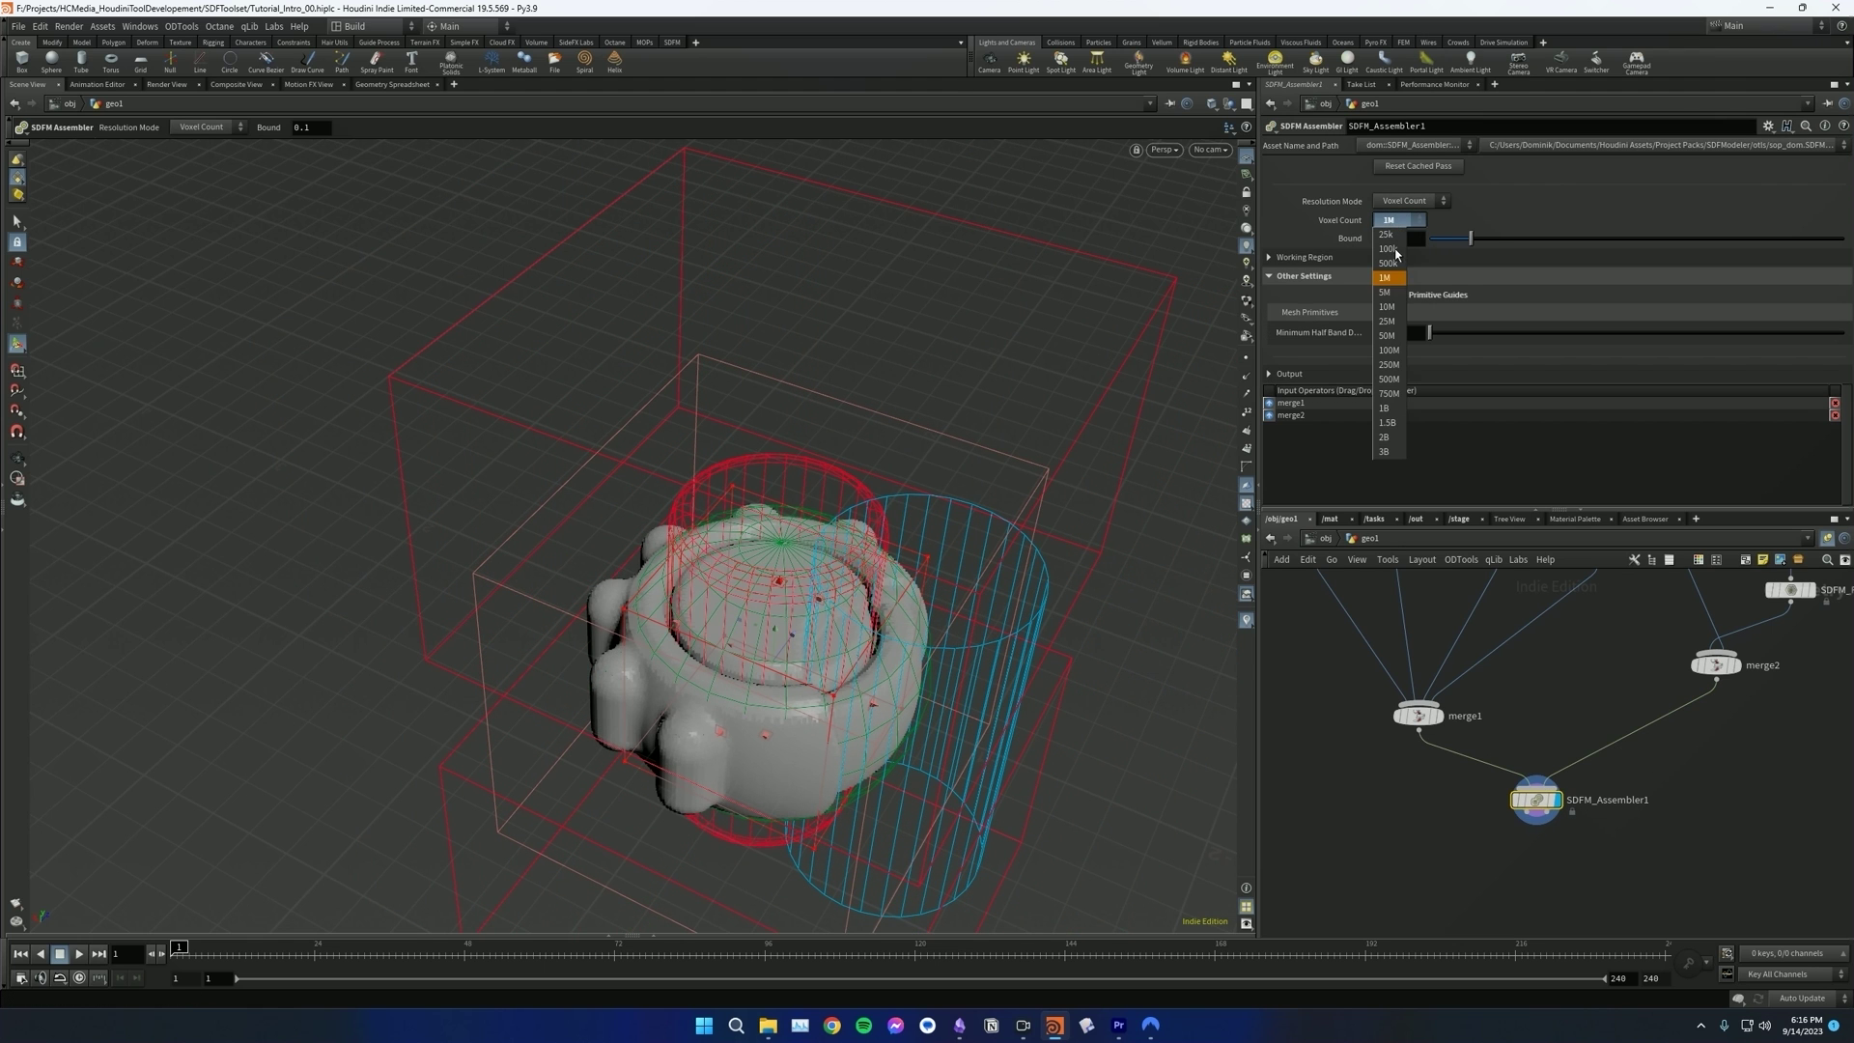
pyautogui.click(1388, 336)
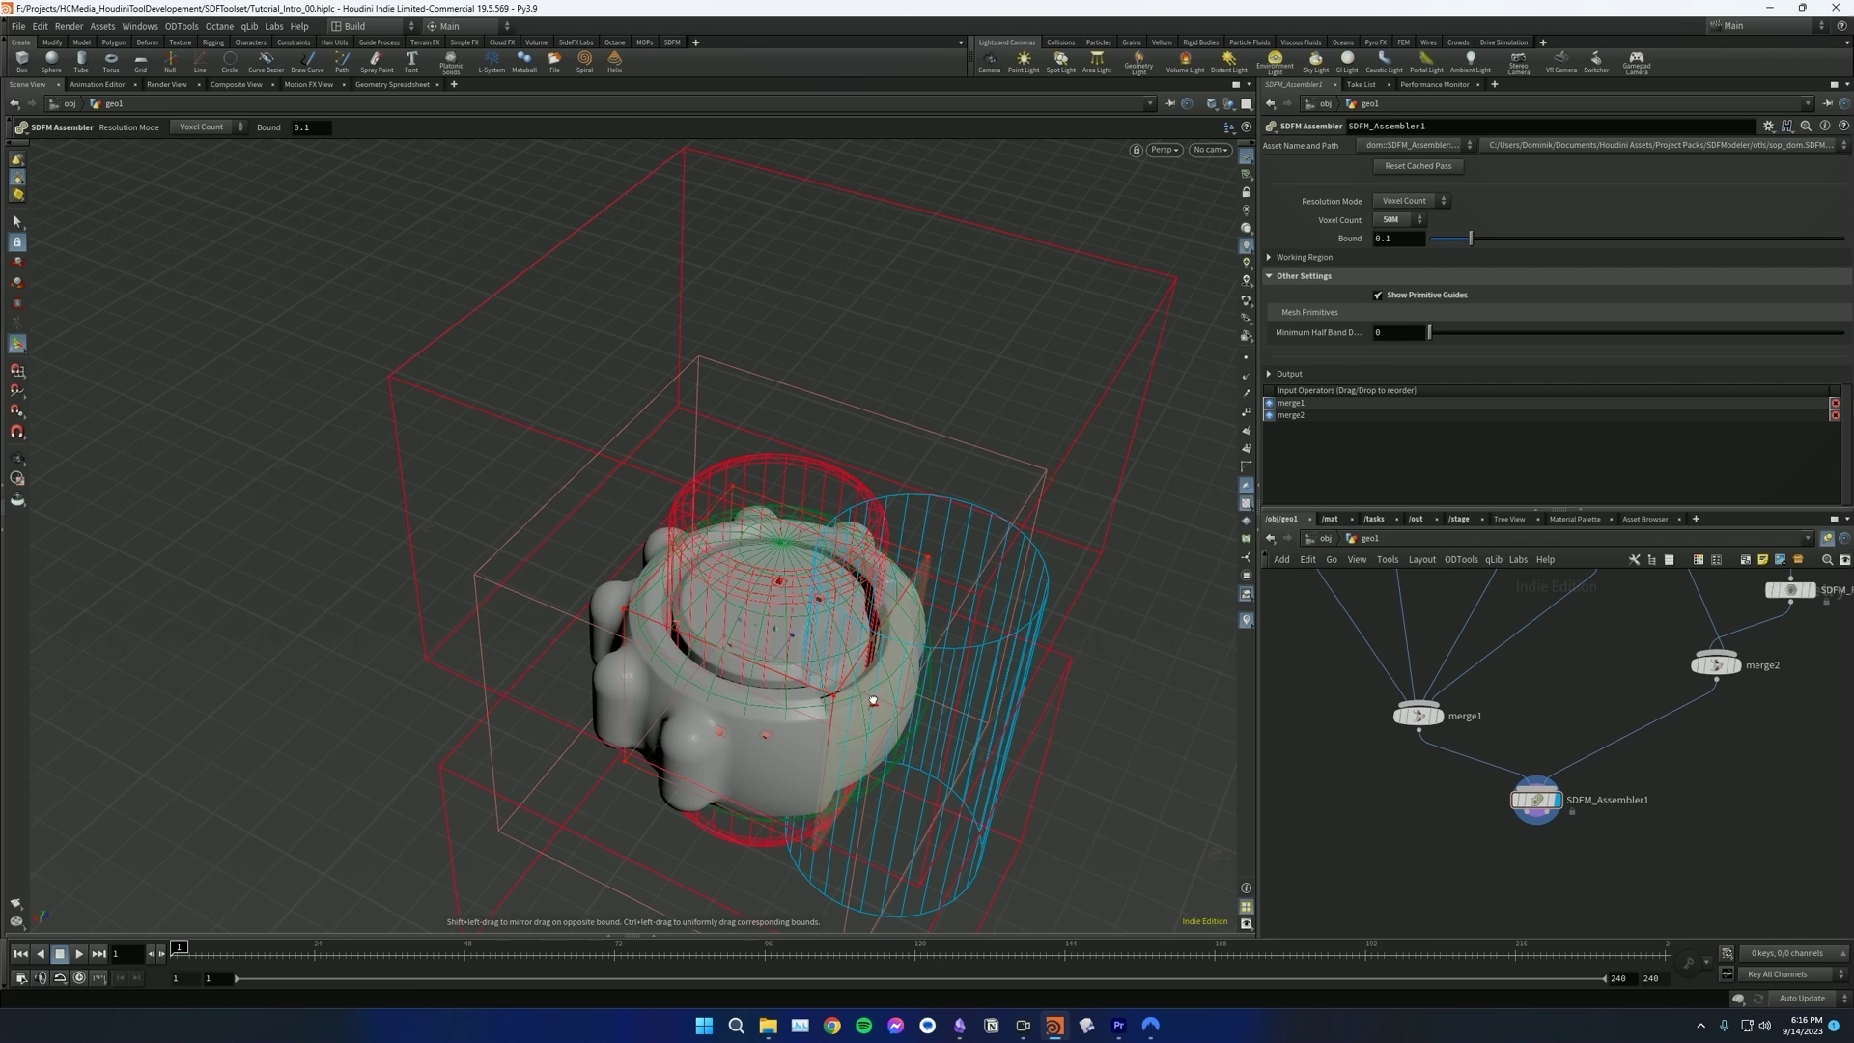
pyautogui.keyDown('alt'); pyautogui.moveTo(773, 541); pyautogui.dragTo(787, 637); pyautogui.keyUp('alt')
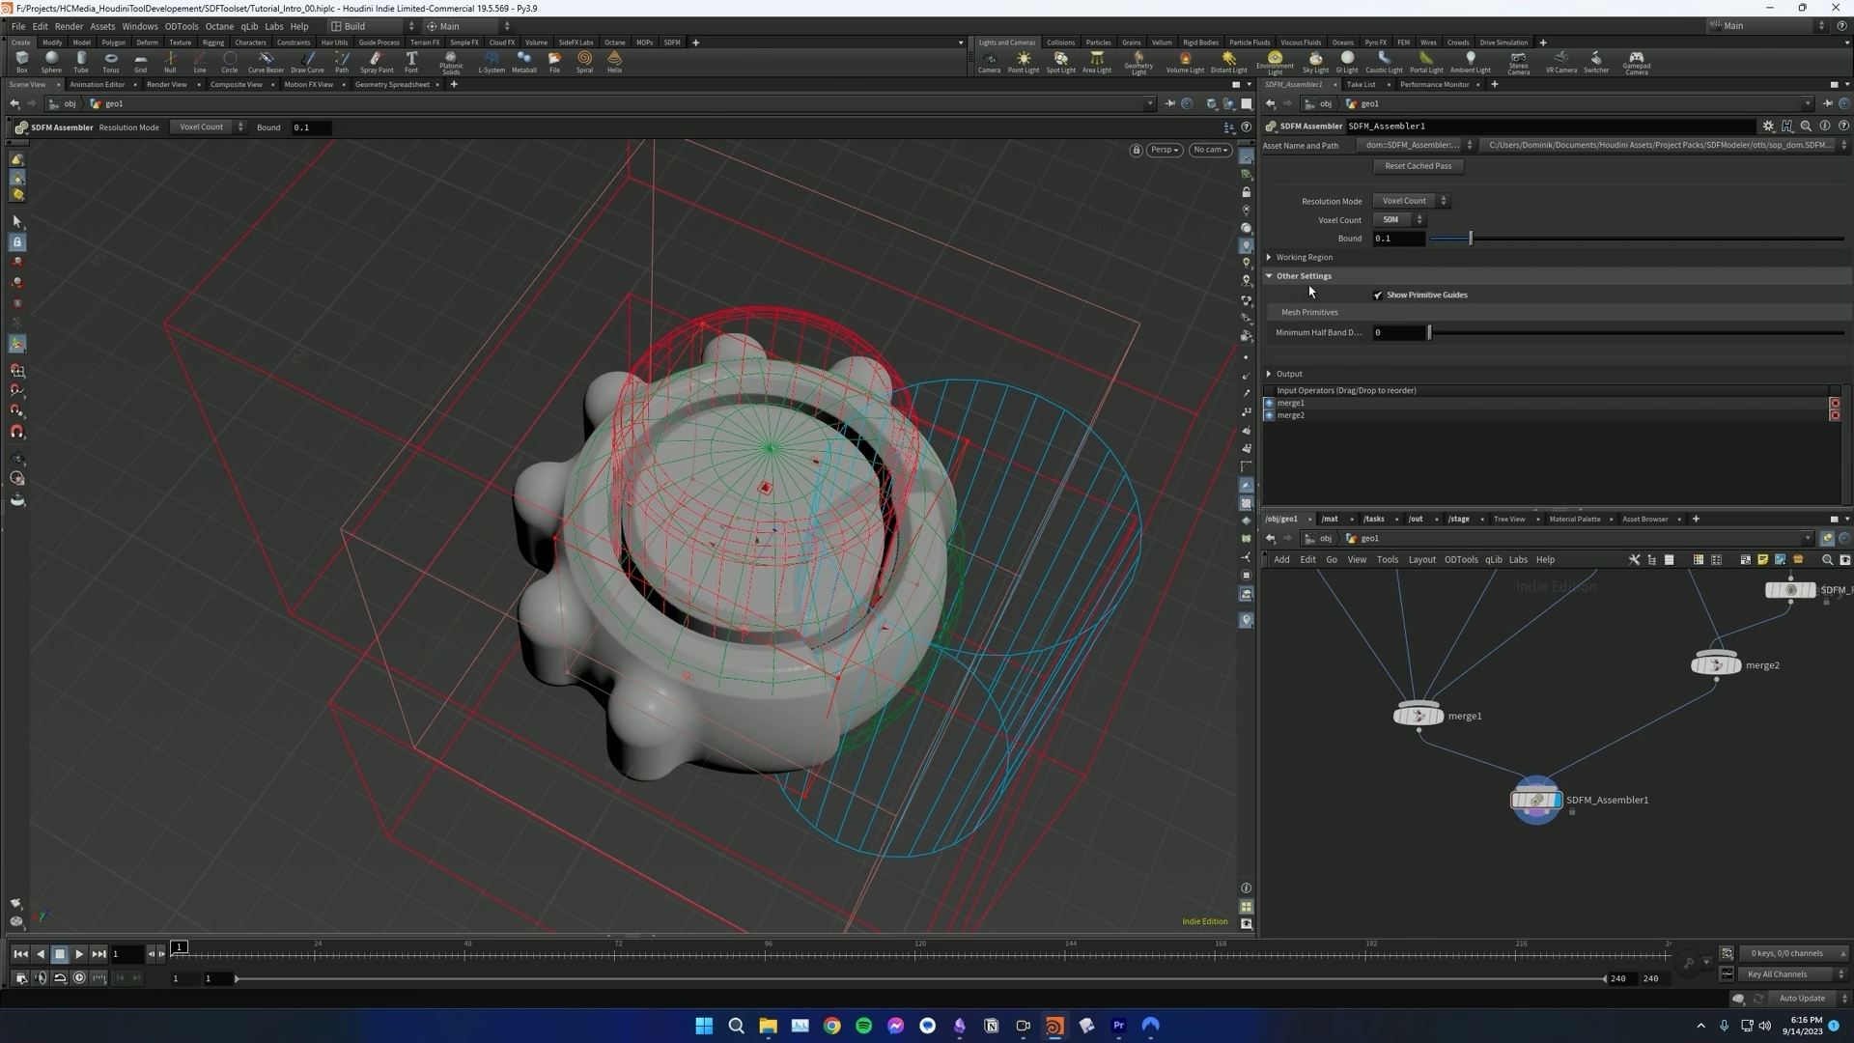
pyautogui.keyDown('alt'); pyautogui.moveTo(947, 633); pyautogui.dragTo(925, 572, button='middle'); pyautogui.keyUp('alt')
# - Return the assembler's Voxel Count to 1M
pyautogui.click(1395, 221)
pyautogui.click(1390, 283)
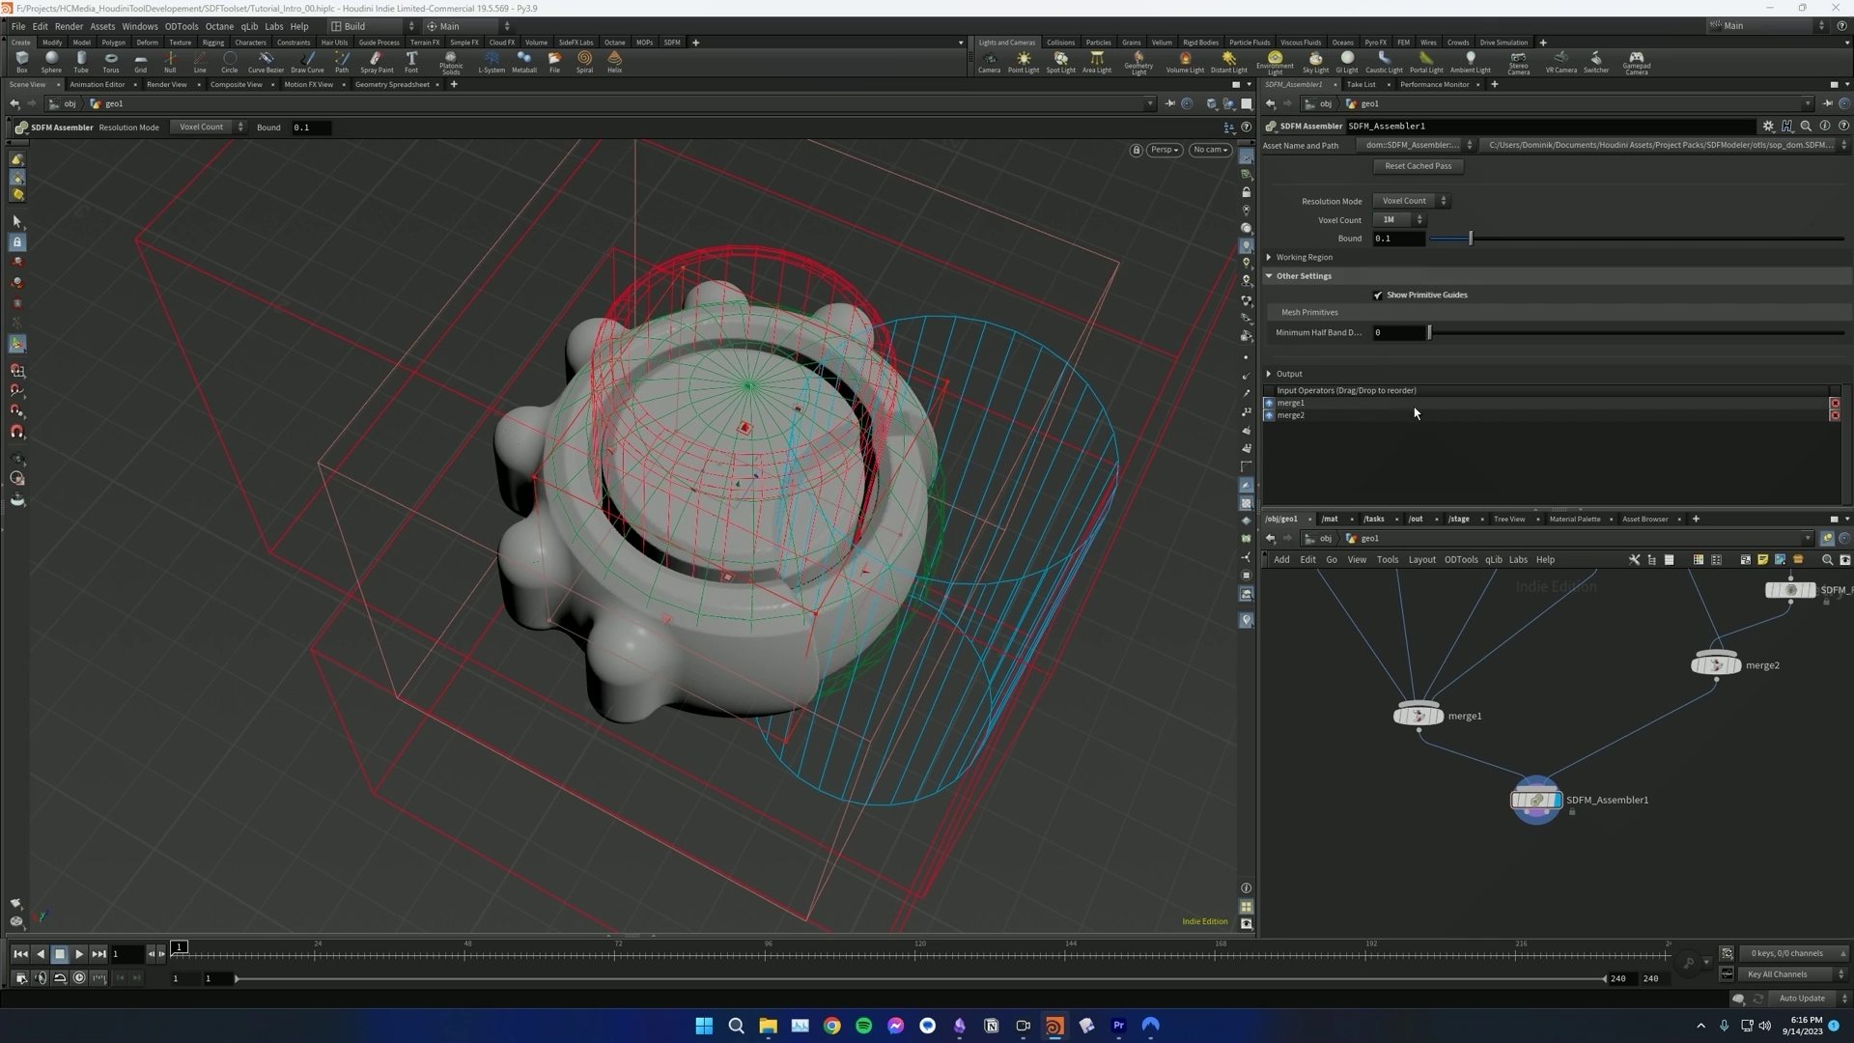
pyautogui.middleClick(1542, 807)
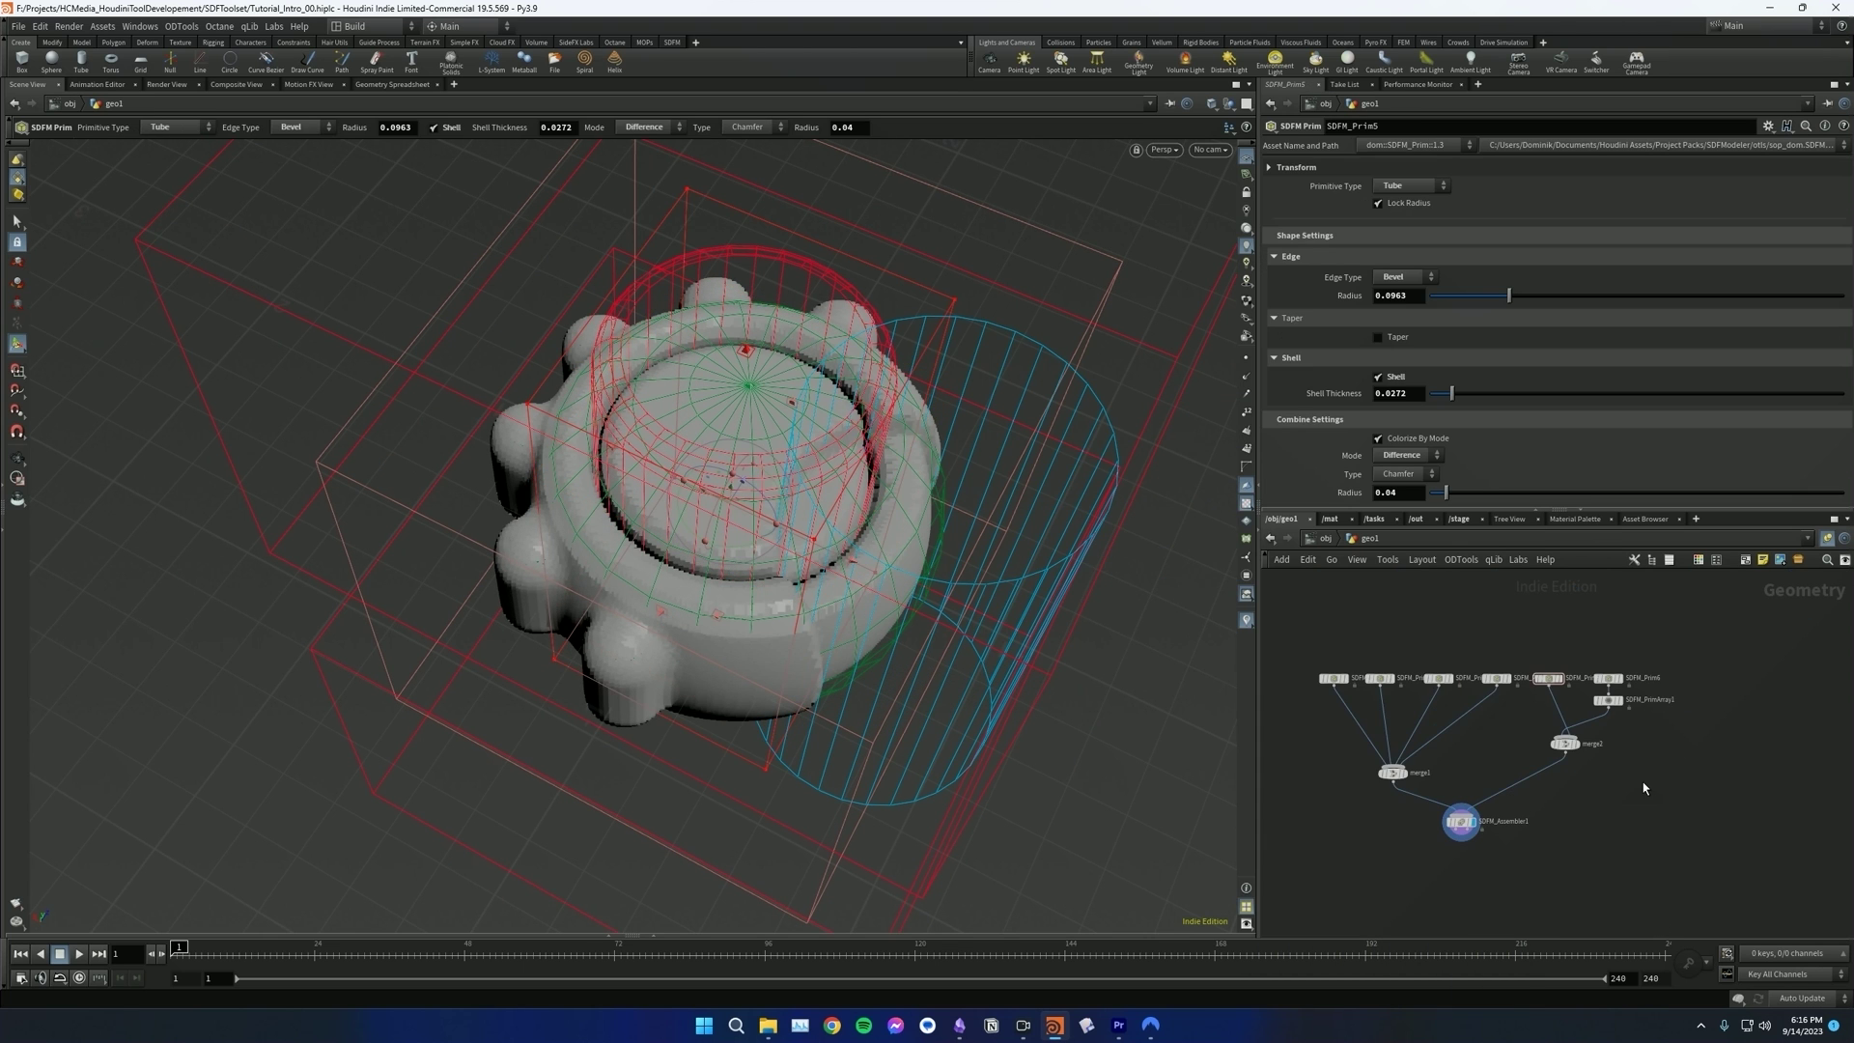
# - Switch the assembler's resolution mode to VoxelSize and set the voxel size to 0.005
pyautogui.press('Tab')
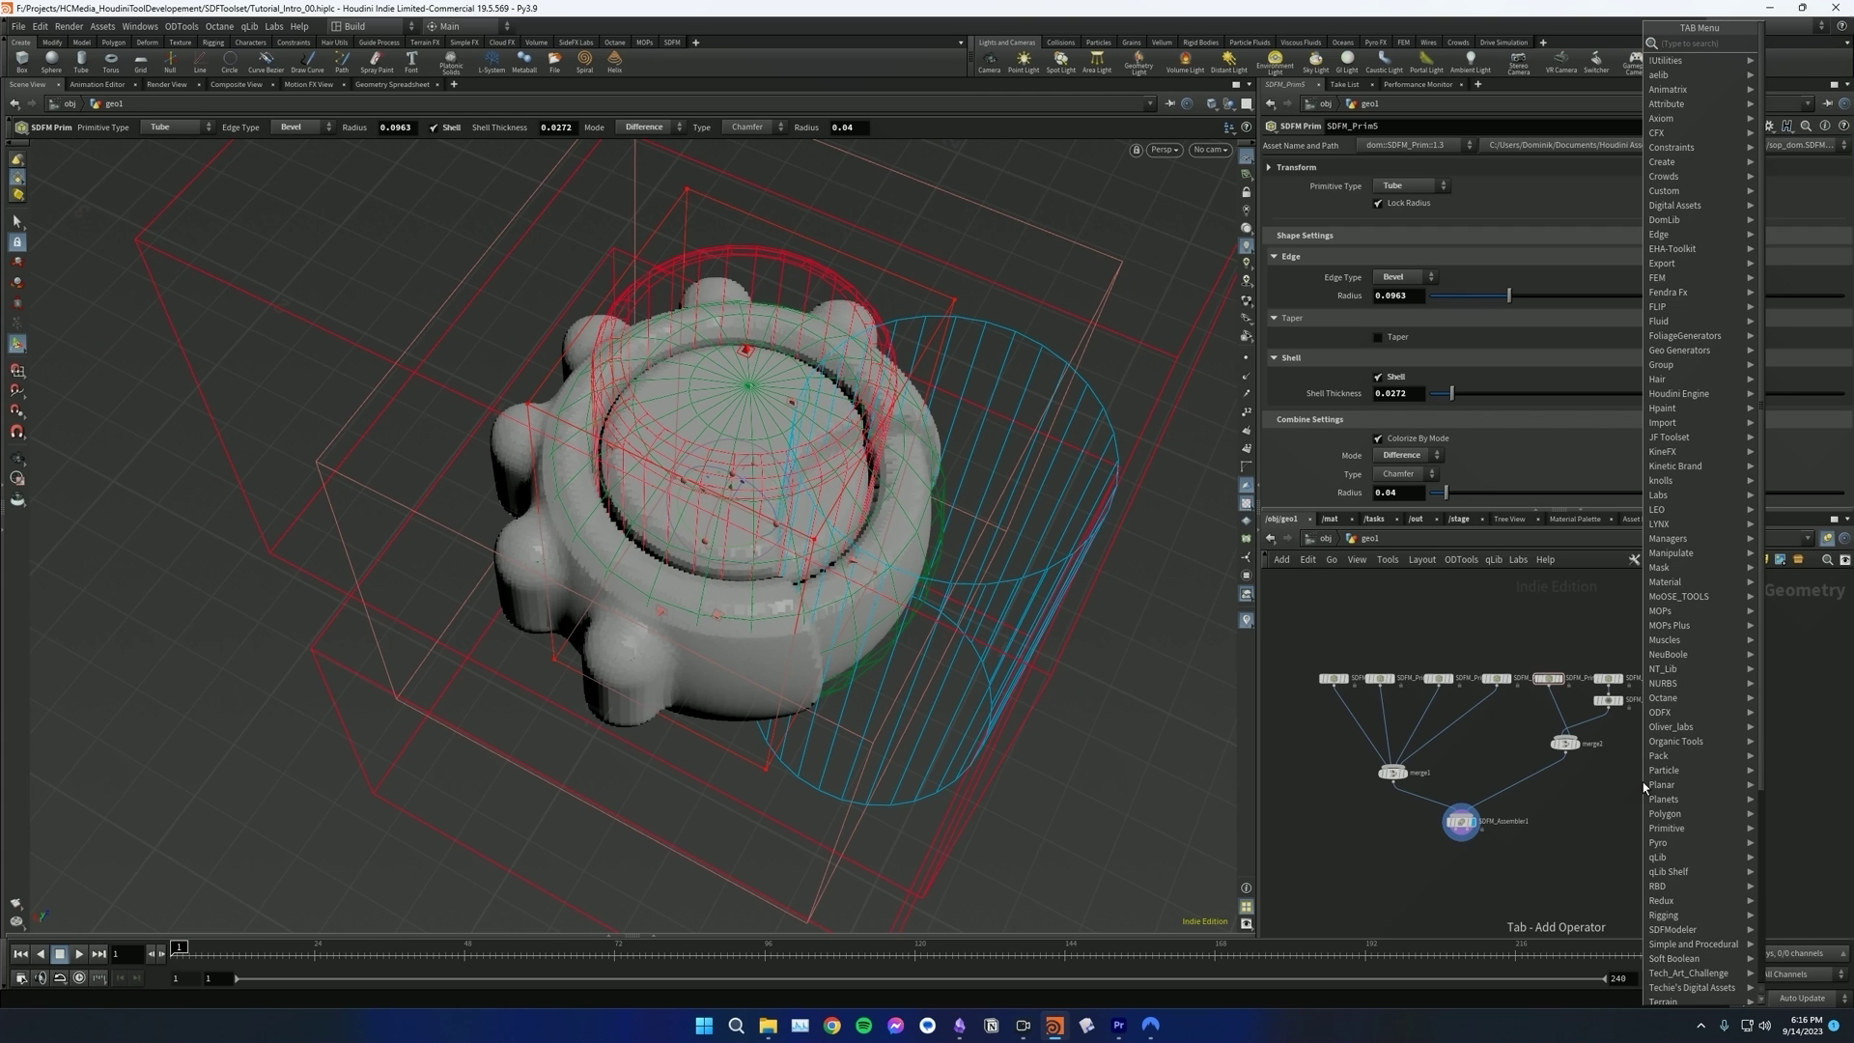
pyautogui.click(1409, 202)
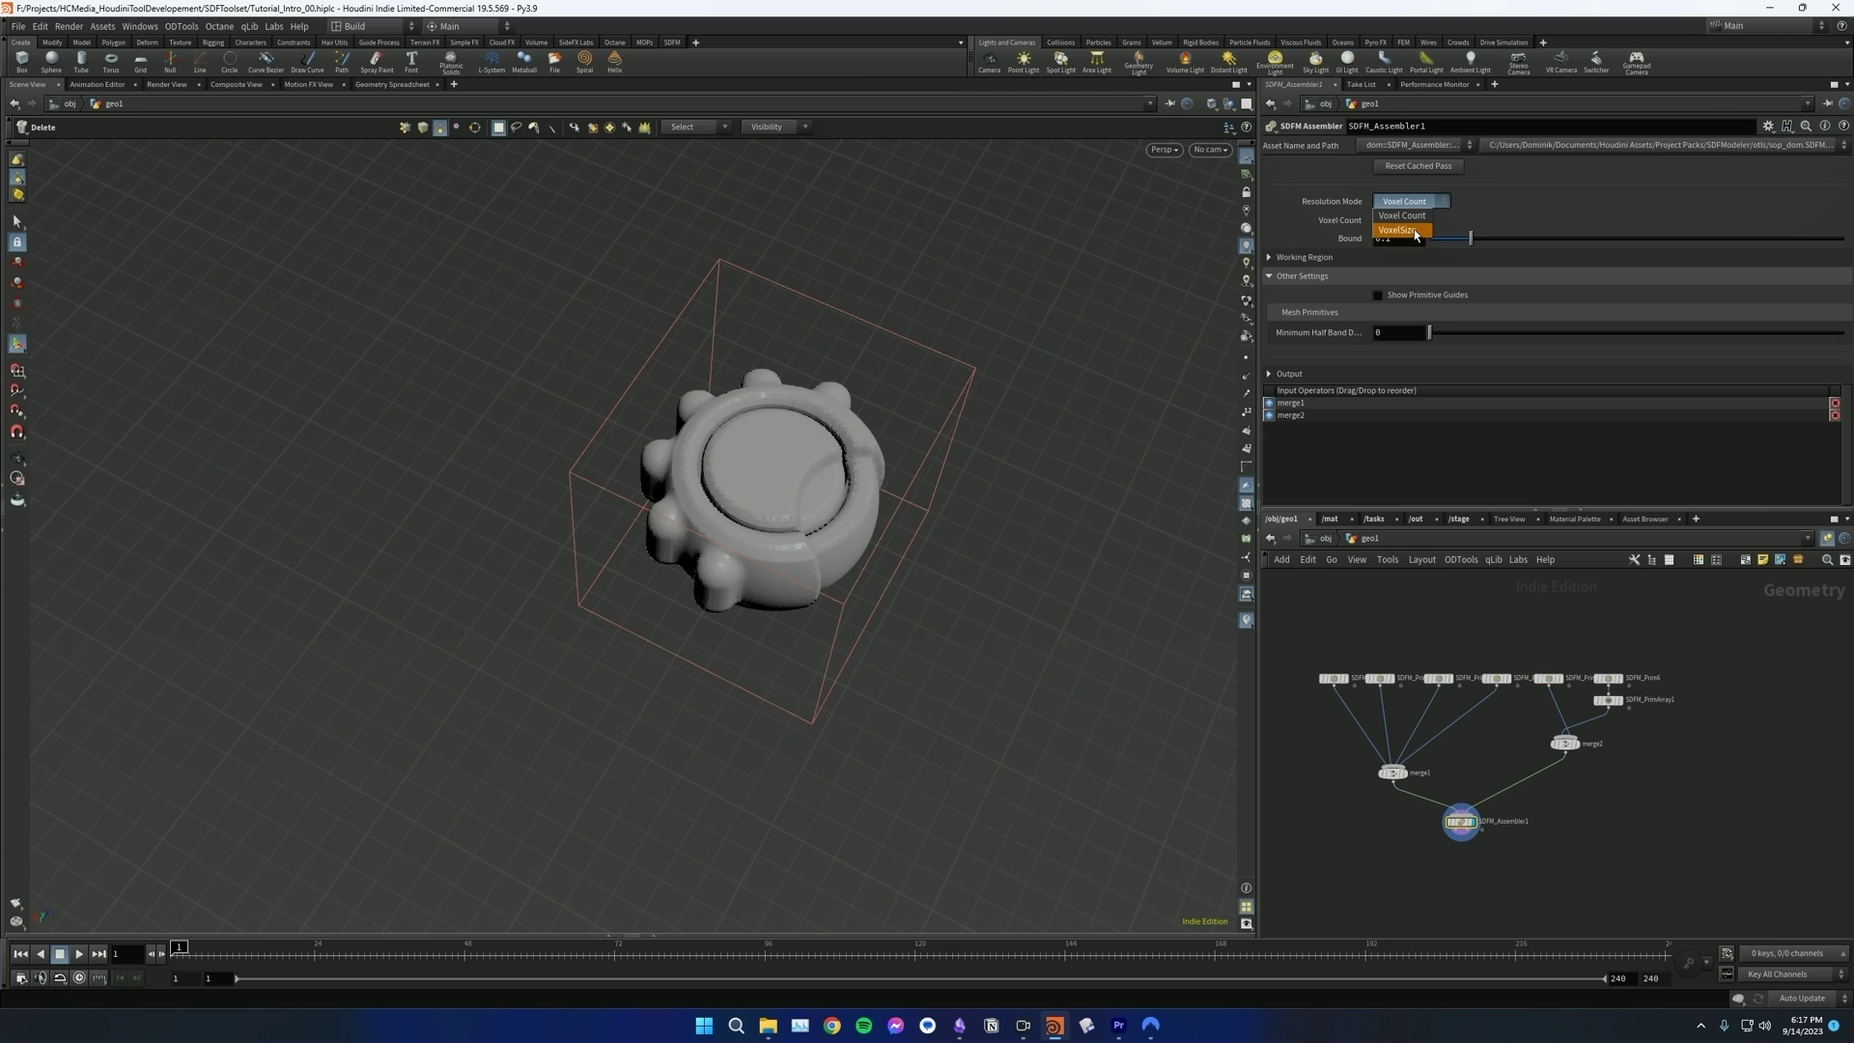
pyautogui.click(1410, 231)
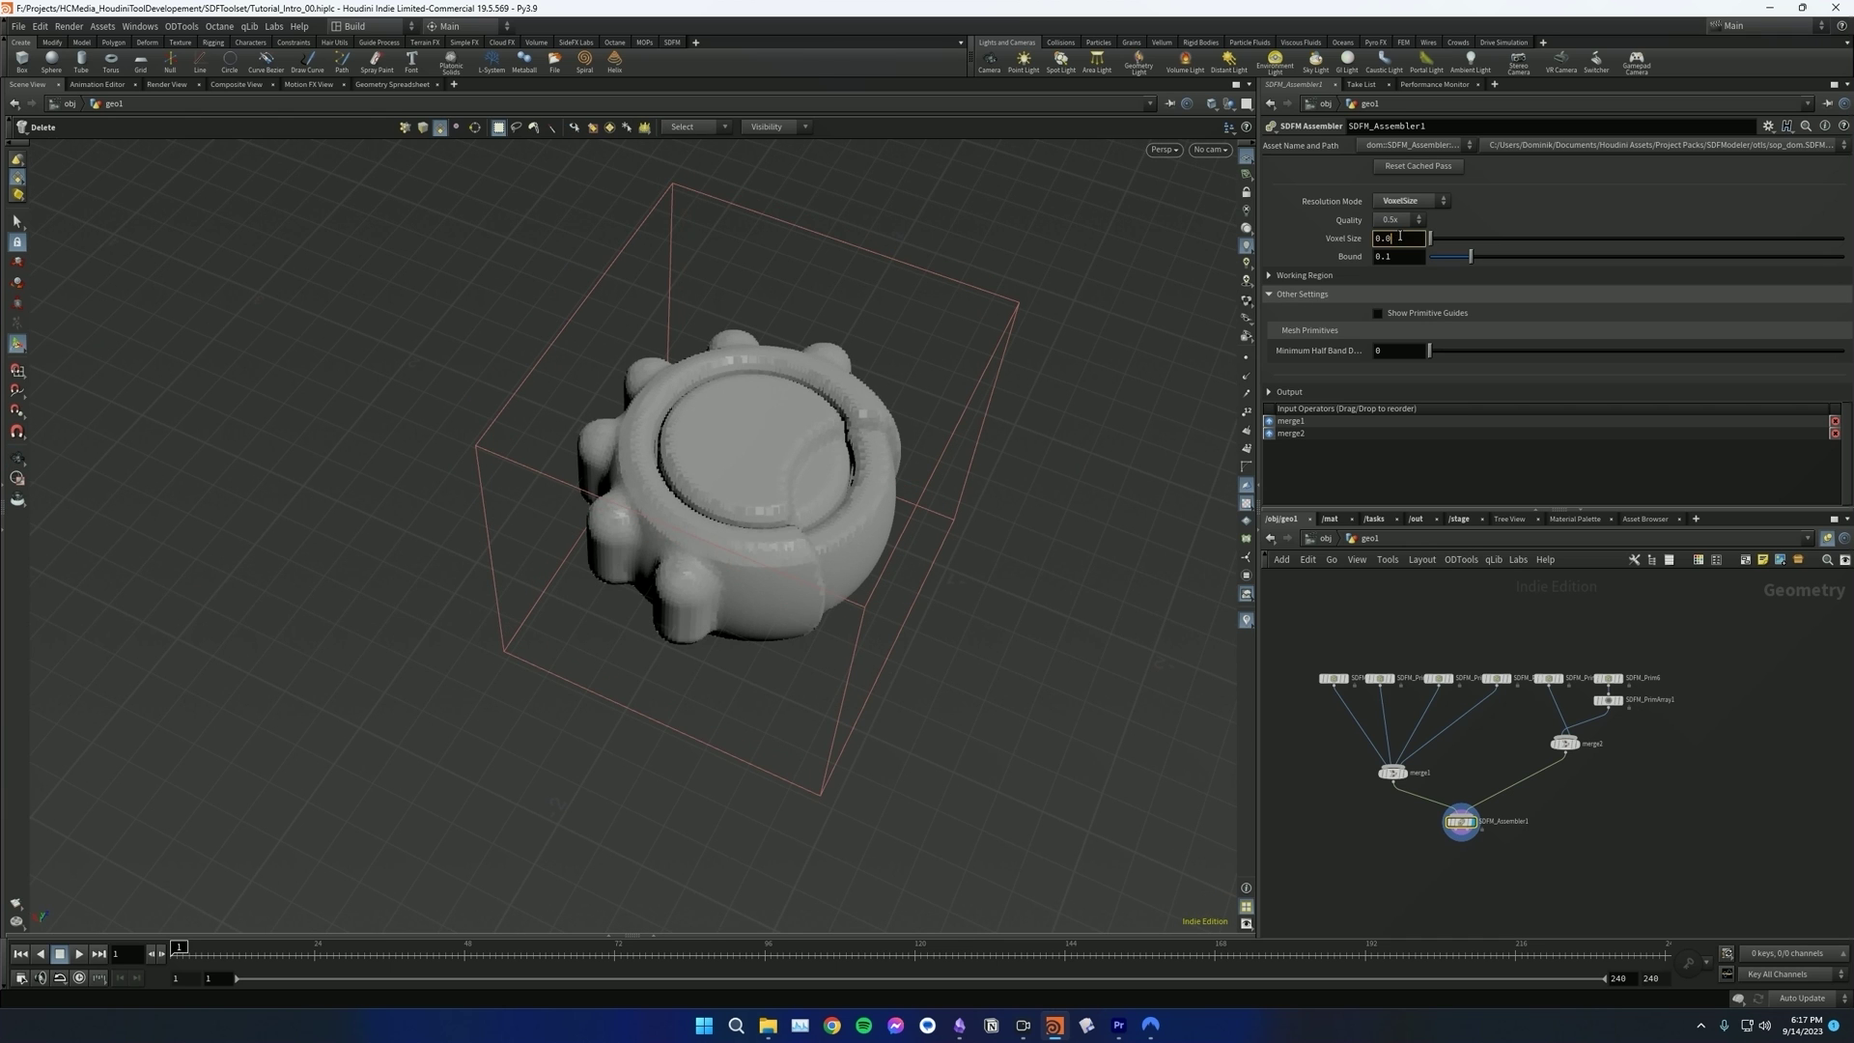
pyautogui.press('Return')
# - Add an SDFM Prim box as an assembler input and delete it again
pyautogui.press('Tab')
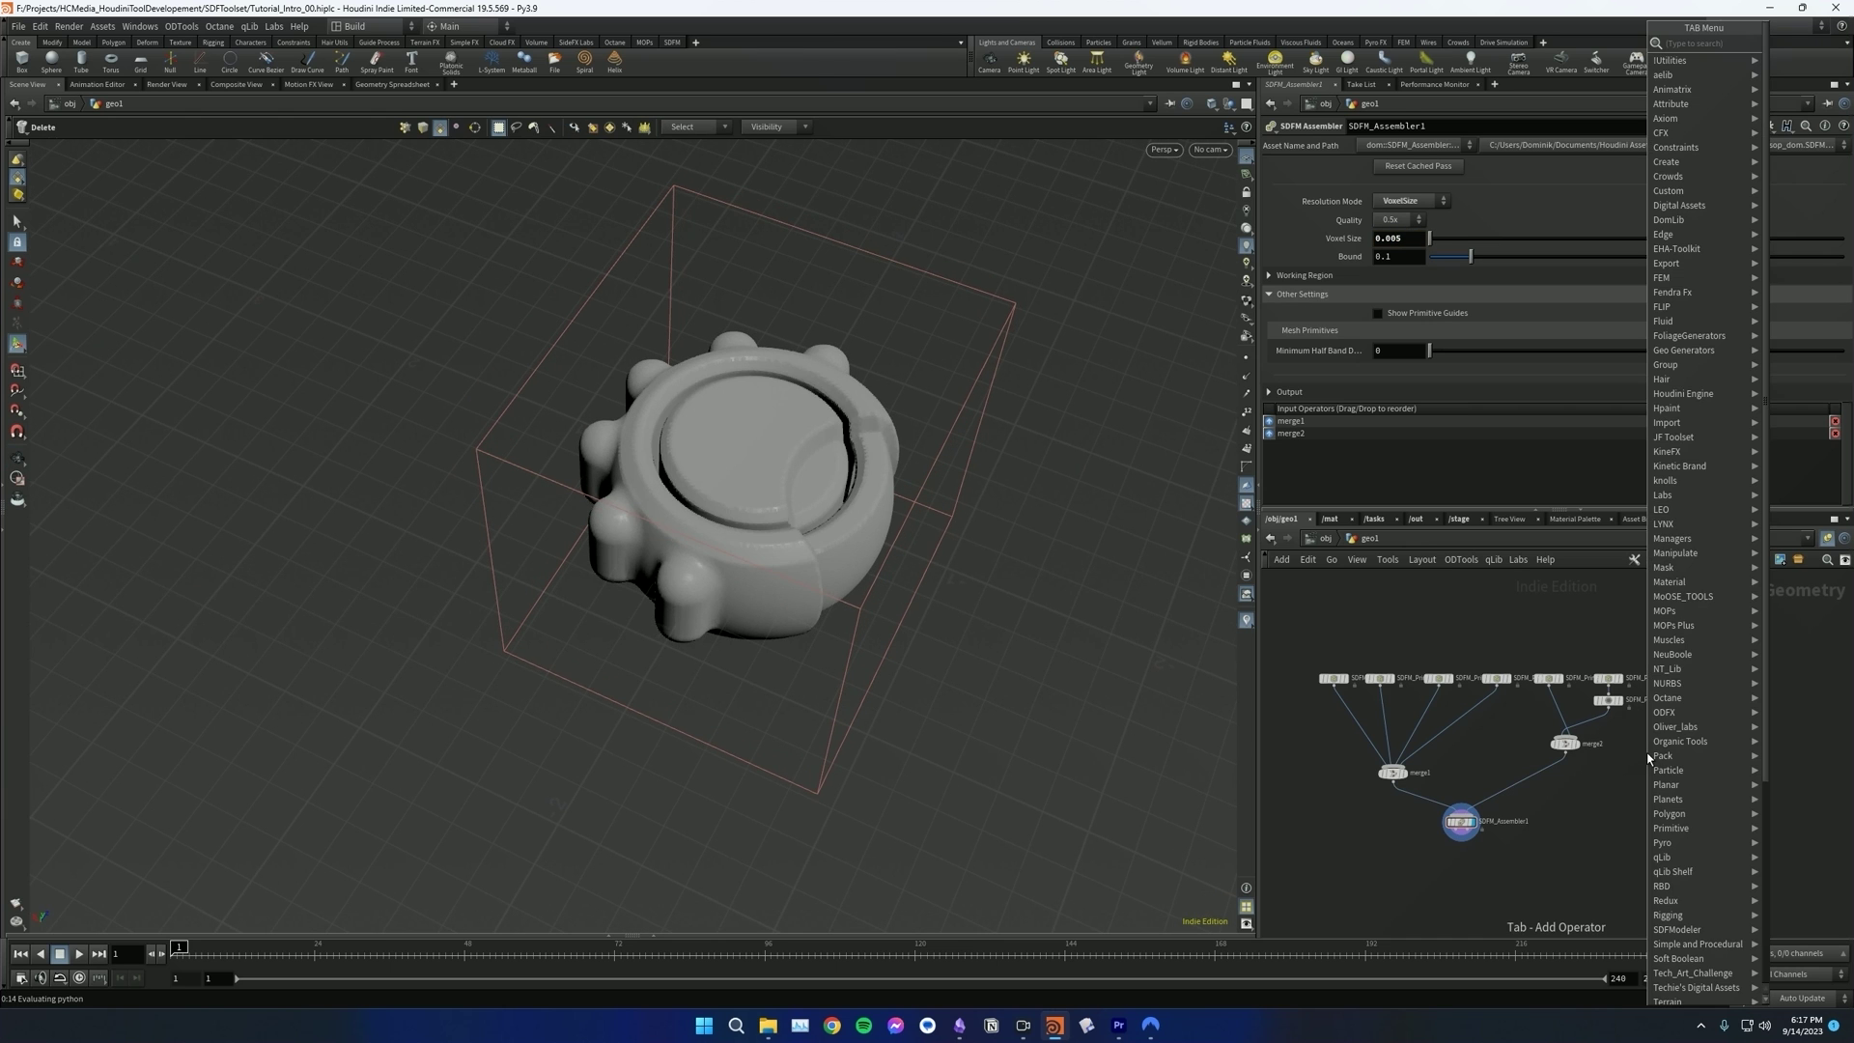
pyautogui.write('sdf')
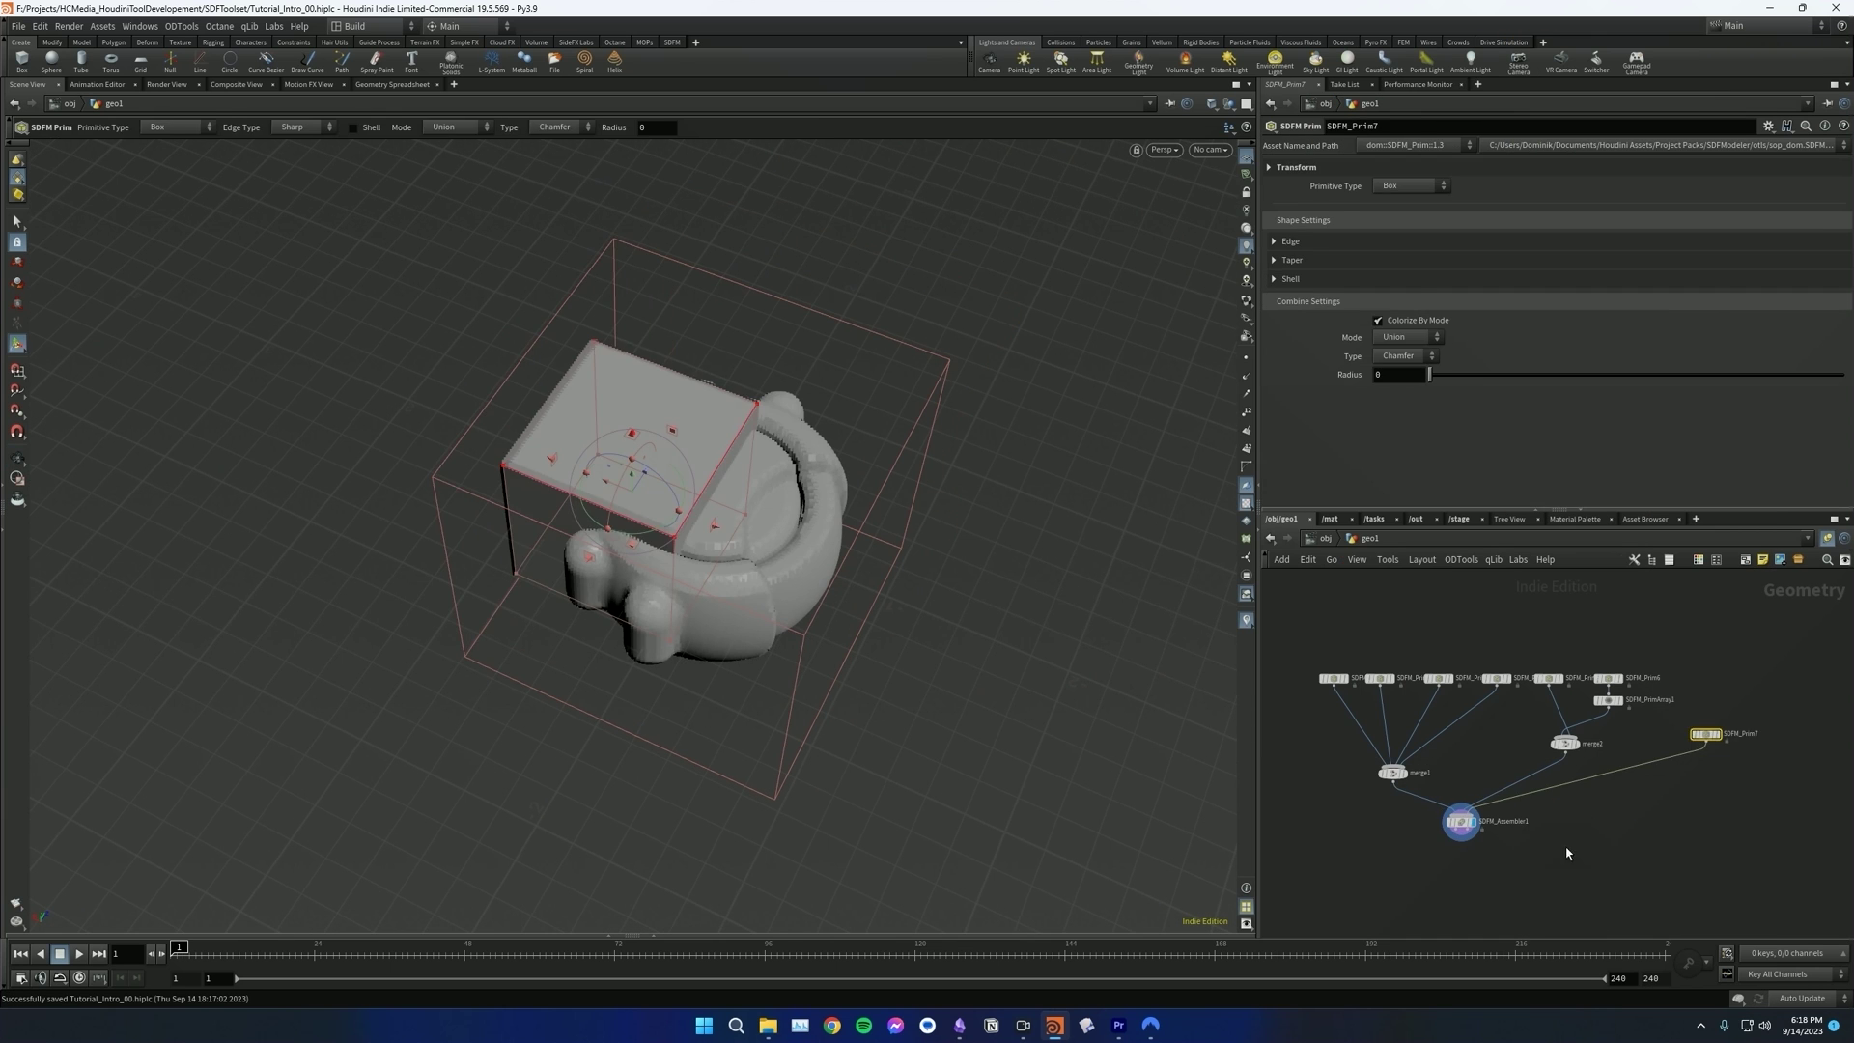
pyautogui.press('Delete')
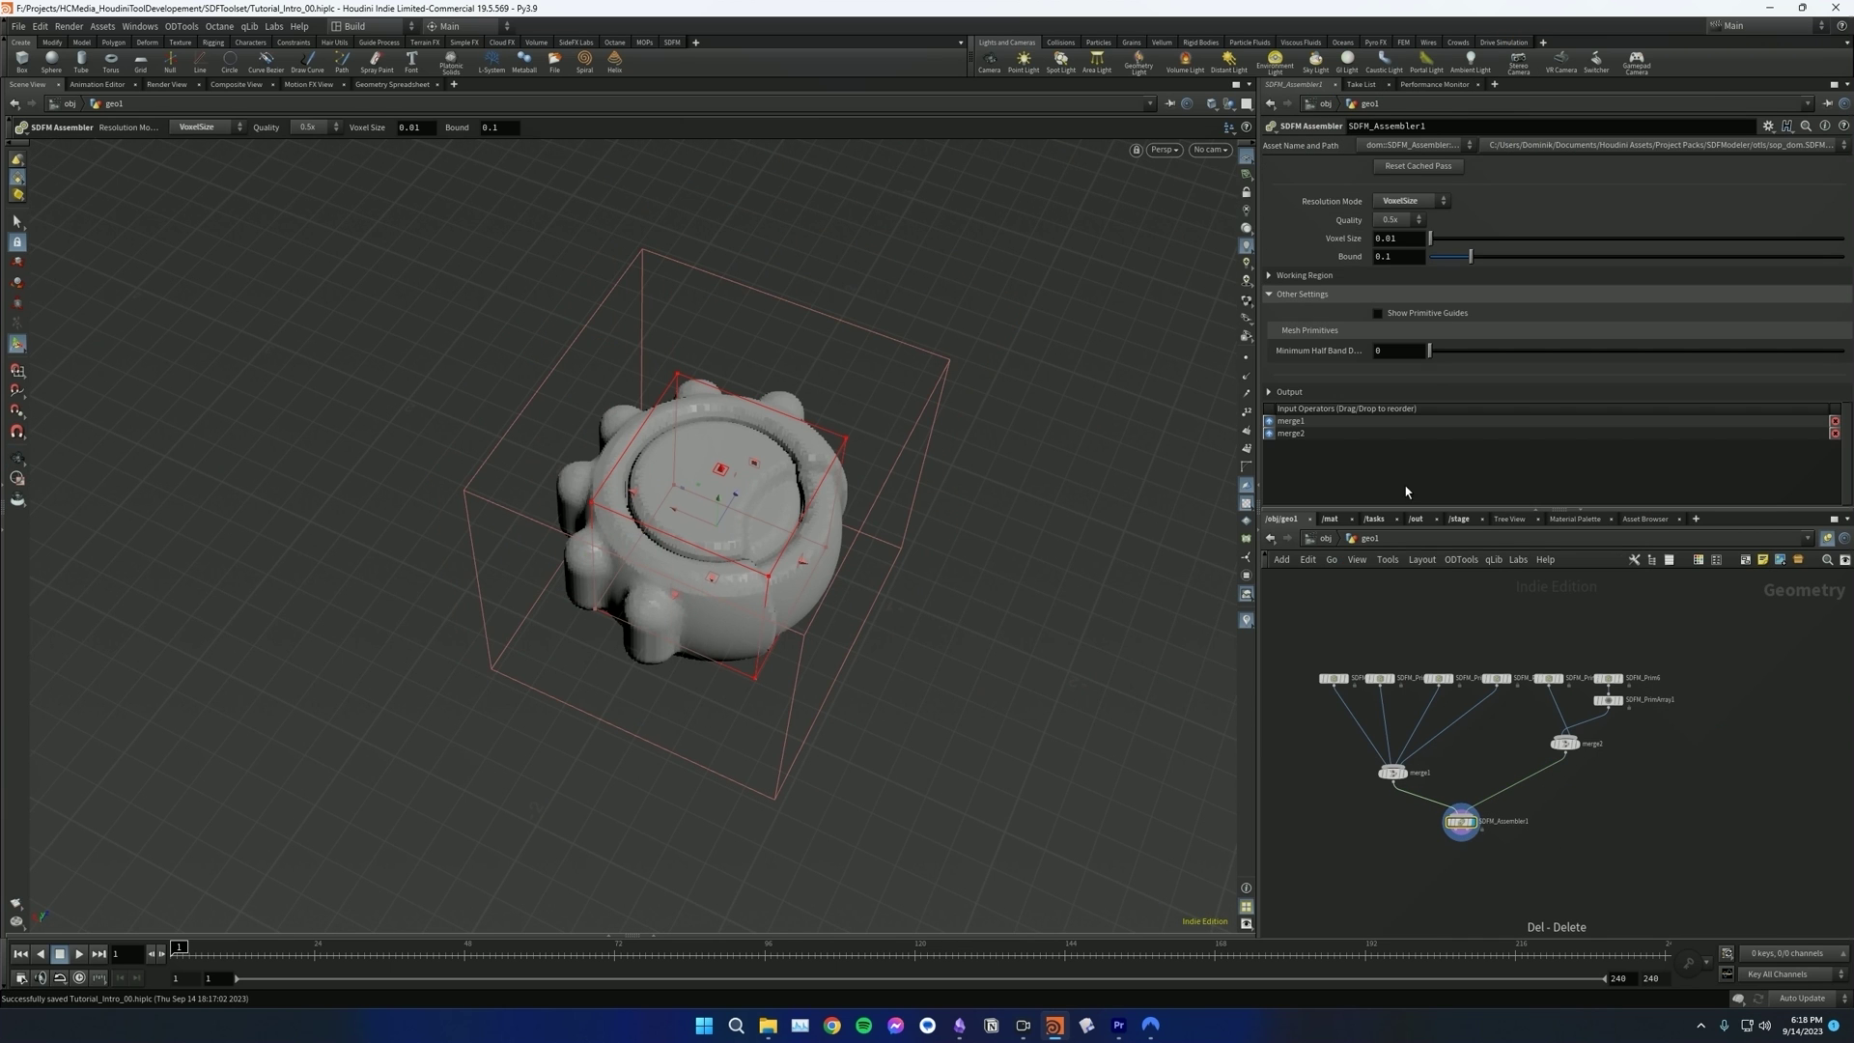
# - Switch the assembler's resolution mode back to Voxel Count and collapse its other settings
pyautogui.click(1399, 216)
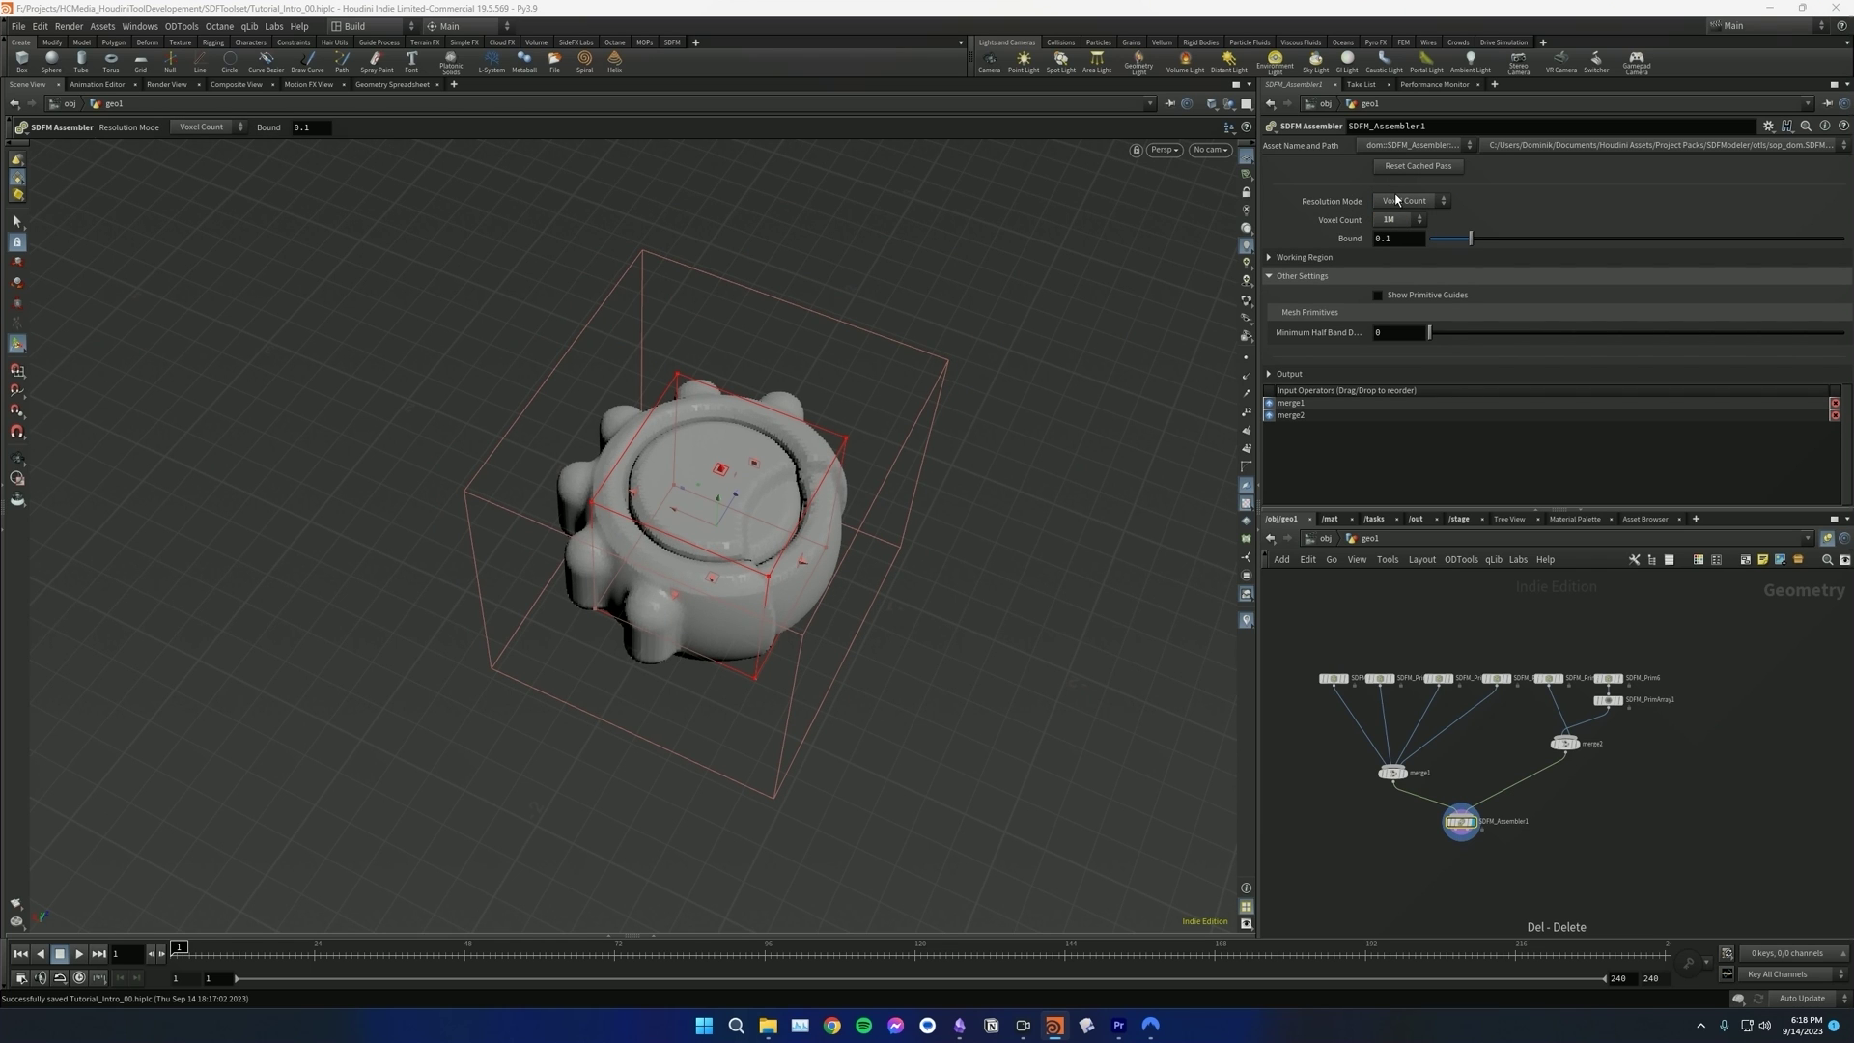
pyautogui.click(1400, 200)
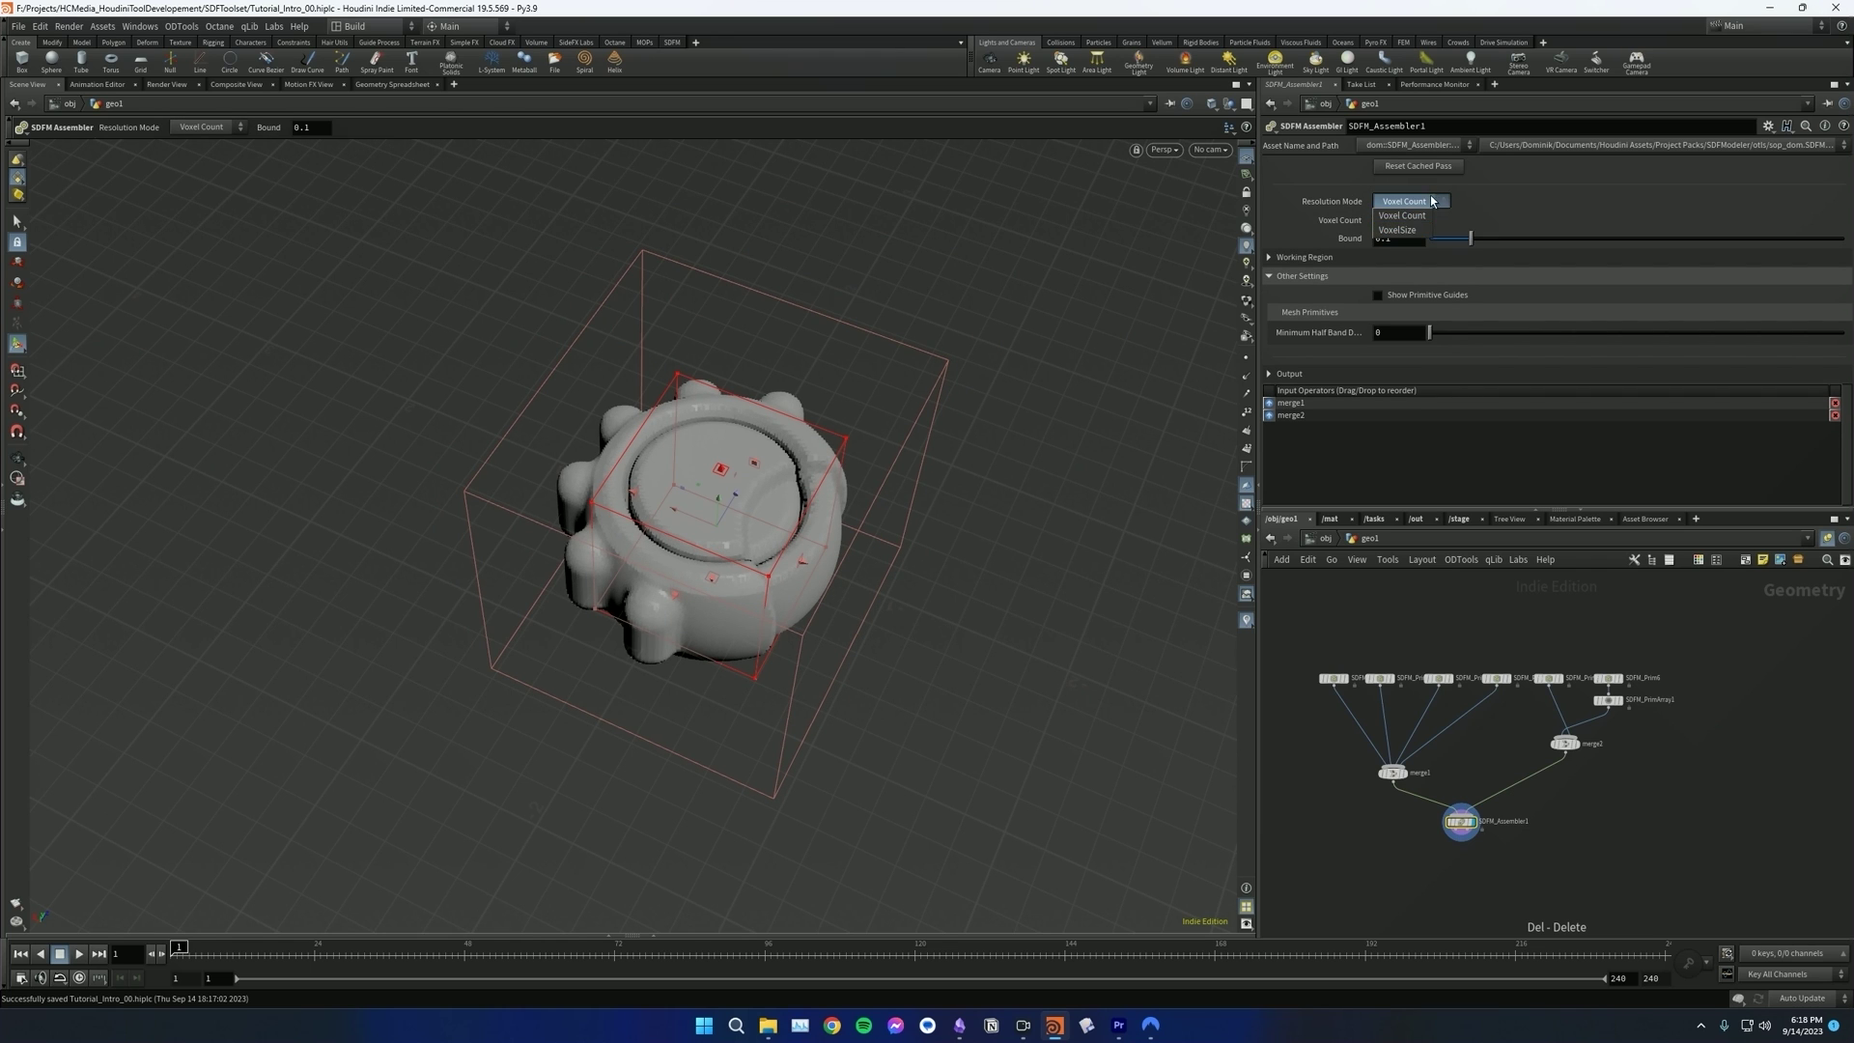
pyautogui.click(1271, 273)
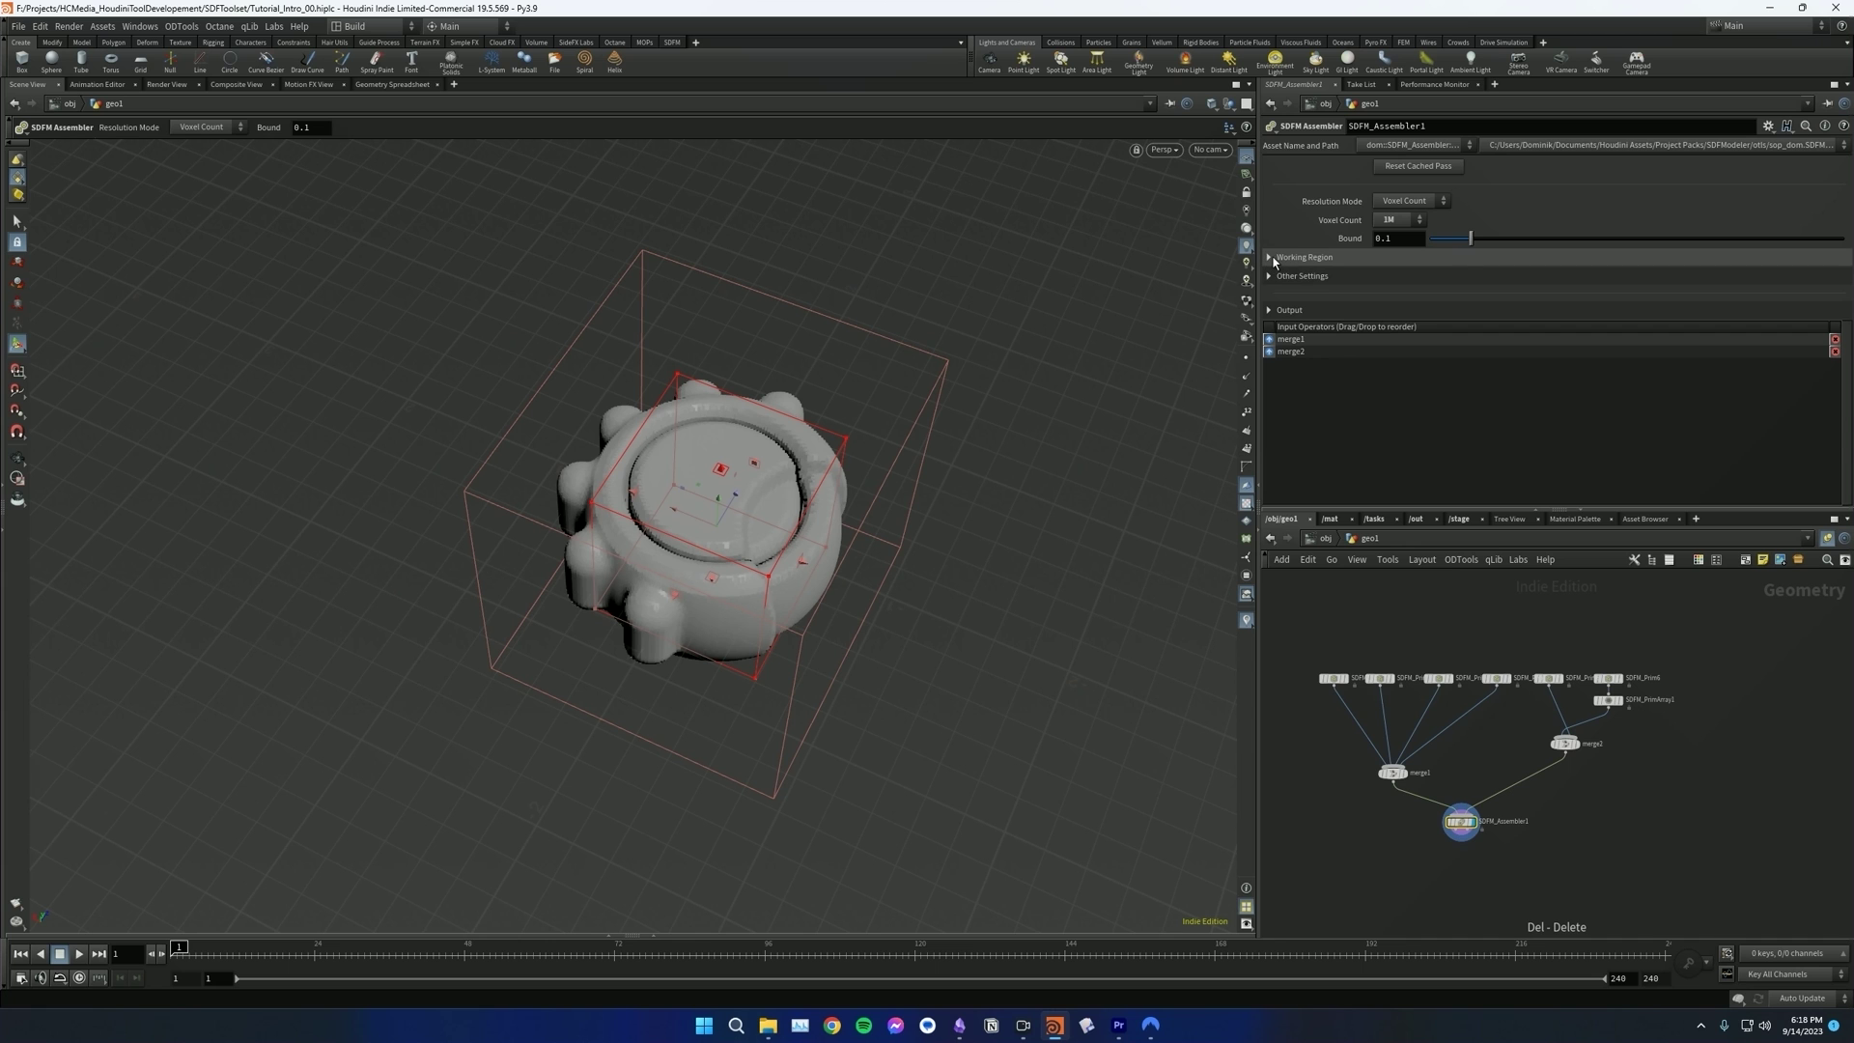
# - Enable the assembler's working region and move its center to about -0.526, 0, -0.518 to isolate one corner of the body
pyautogui.click(1273, 258)
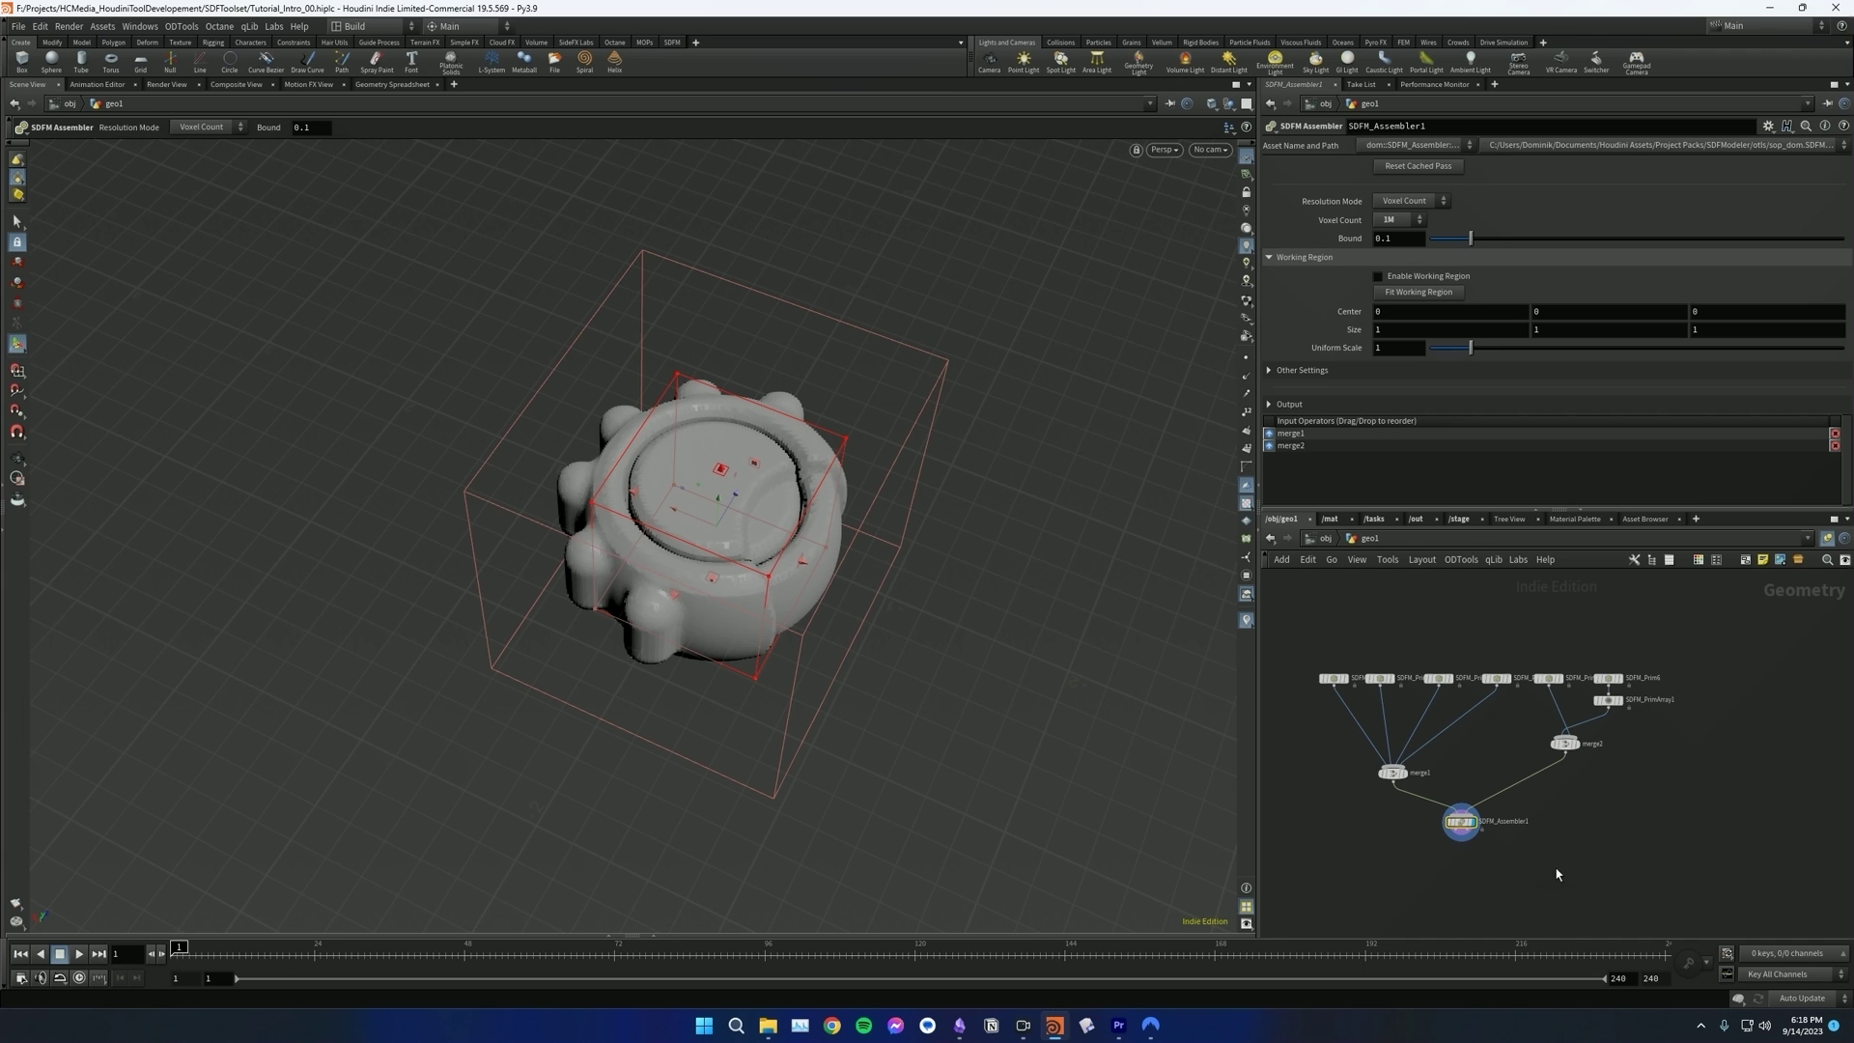
pyautogui.moveTo(1458, 828)
pyautogui.keyDown('alt'); pyautogui.moveTo(749, 599); pyautogui.dragTo(753, 554); pyautogui.keyUp('alt')
pyautogui.keyDown('alt'); pyautogui.moveTo(753, 555); pyautogui.dragTo(873, 579, button='right'); pyautogui.keyUp('alt')
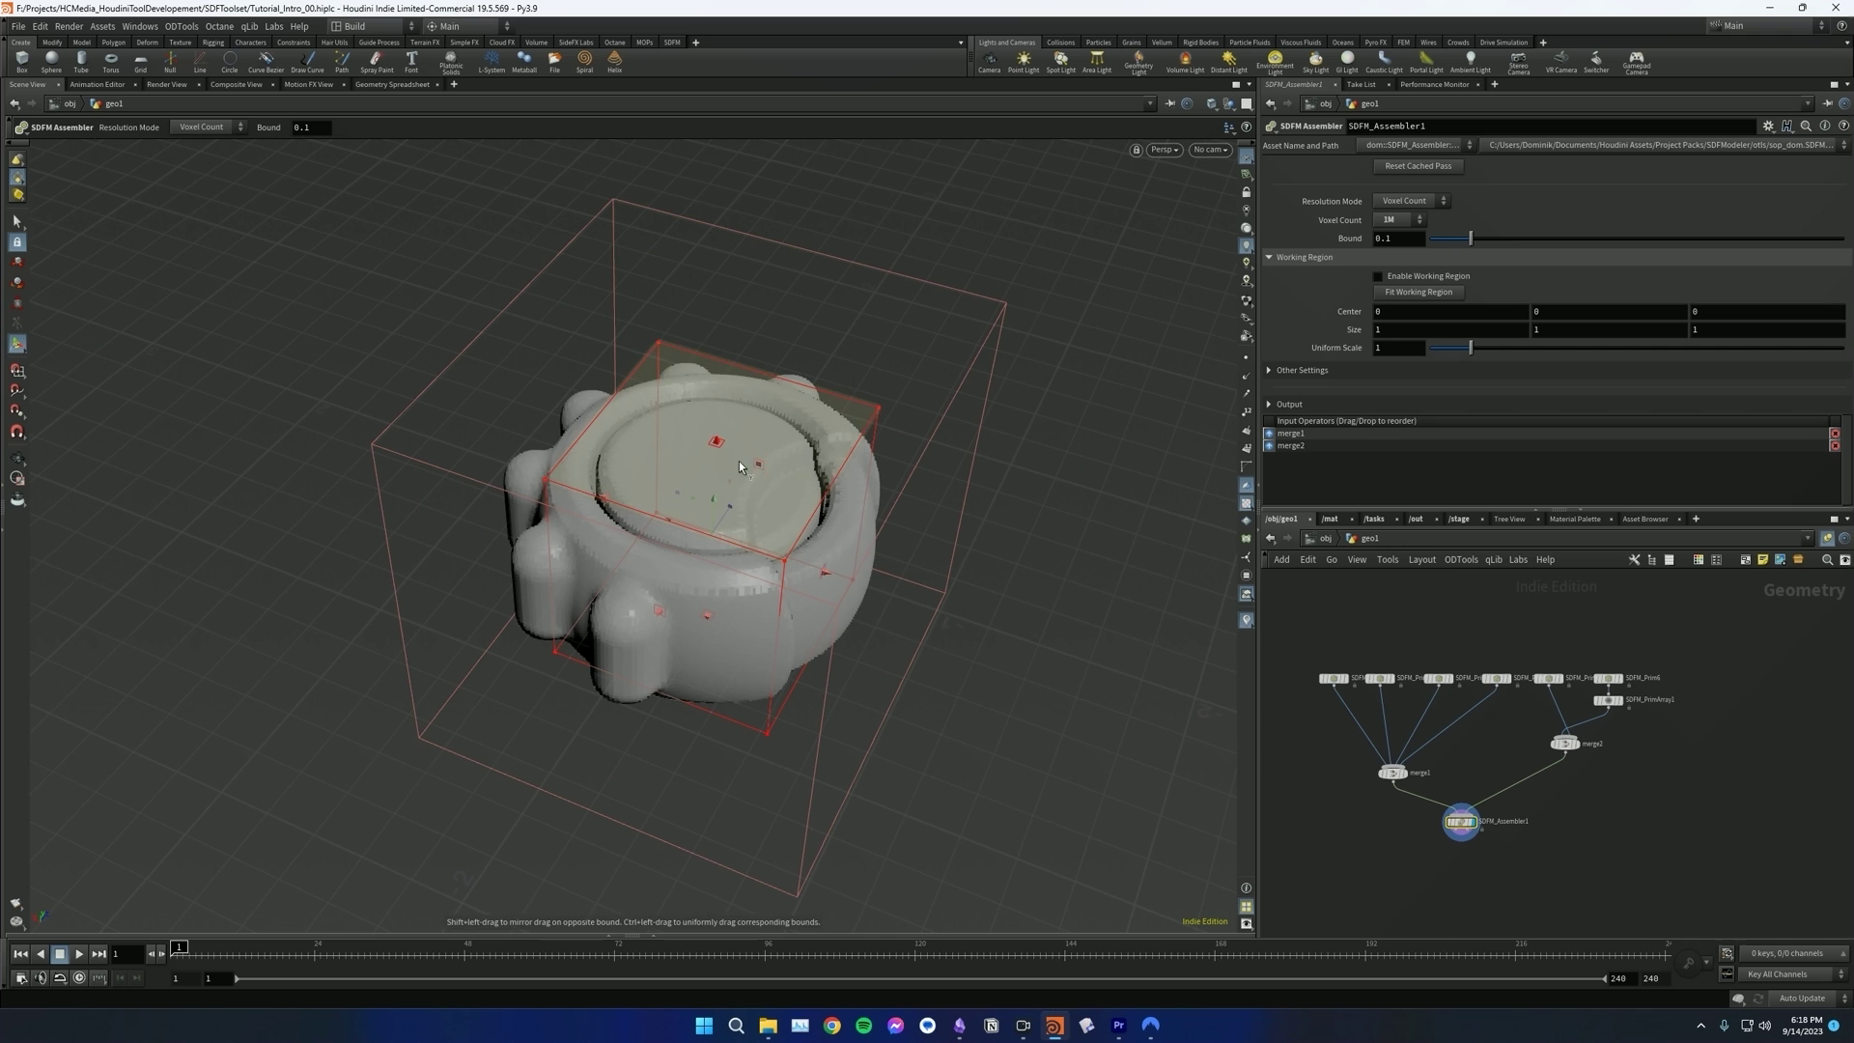
pyautogui.hotkey('ctrl', 'z')
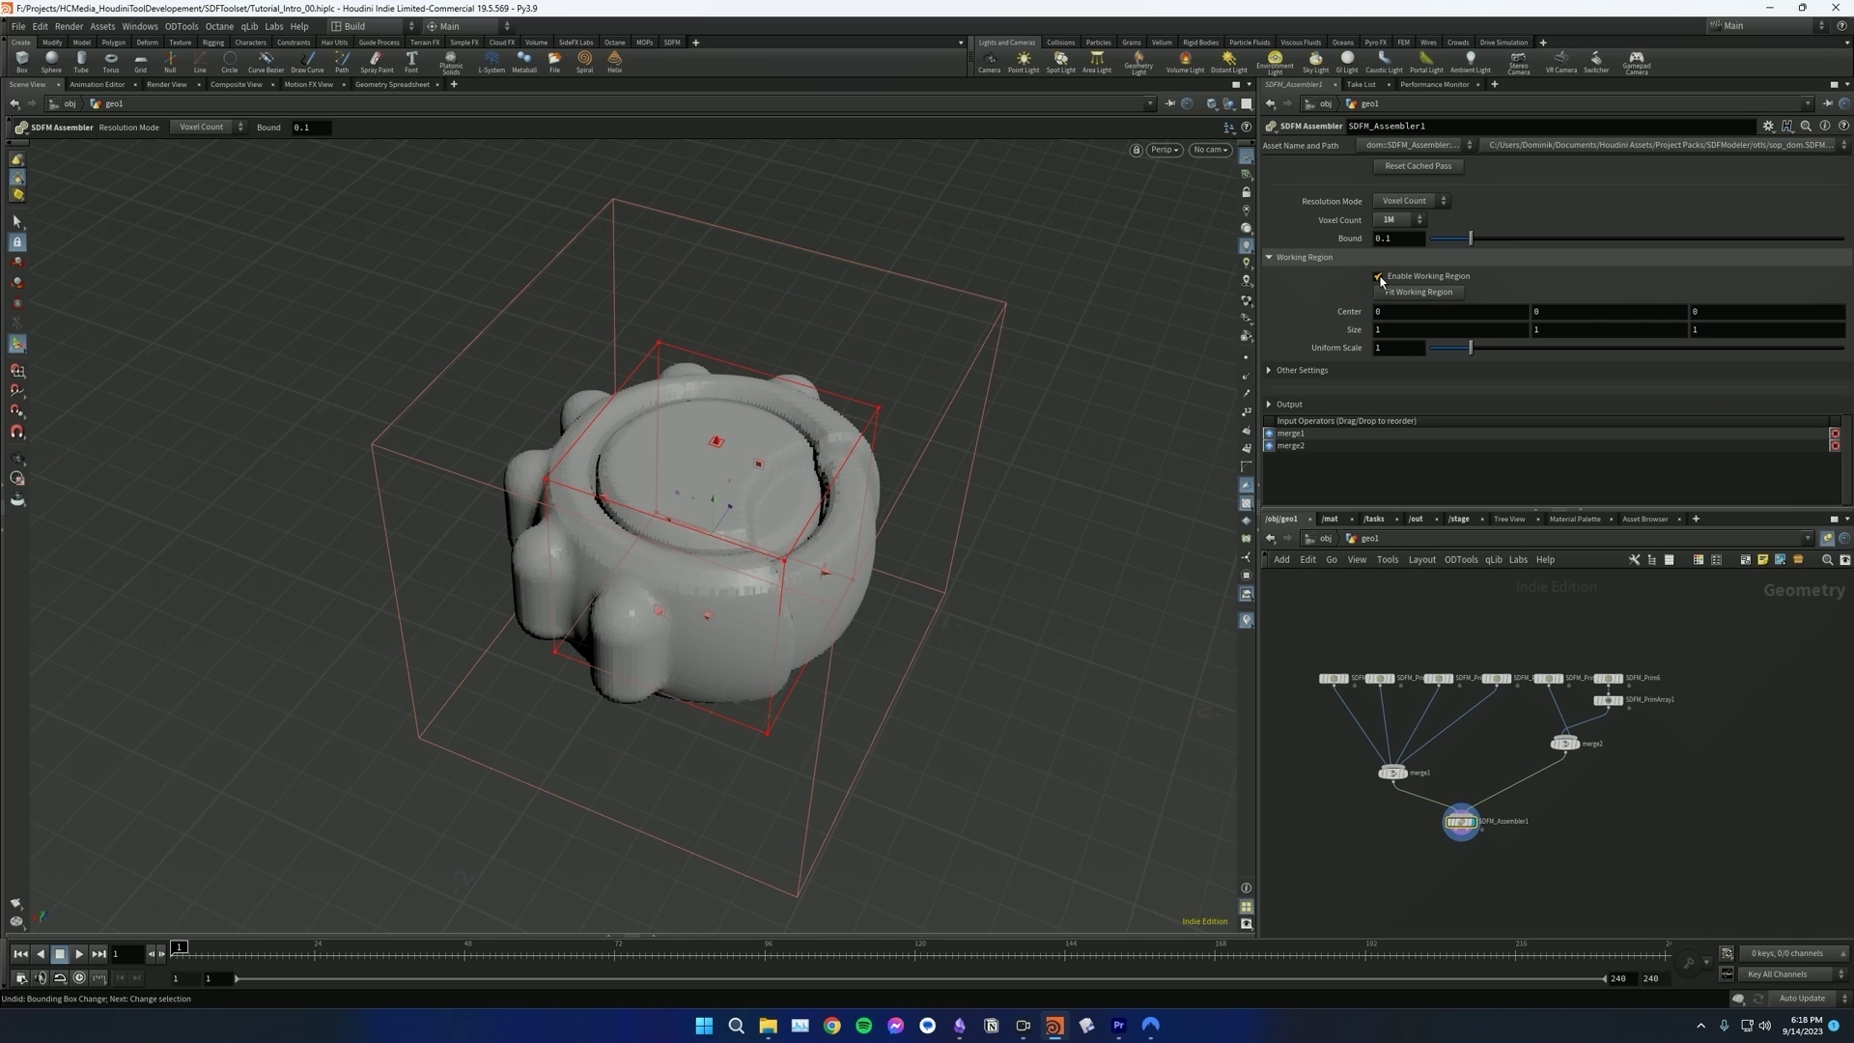
pyautogui.click(1377, 278)
pyautogui.keyDown('alt'); pyautogui.moveTo(792, 462); pyautogui.dragTo(752, 509); pyautogui.keyUp('alt')
pyautogui.moveTo(743, 433); pyautogui.dragTo(877, 589)
# - Add an SDFM Prim box node and connect it to the assembler
pyautogui.press('Tab')
pyautogui.press('Return')
pyautogui.click(1573, 782)
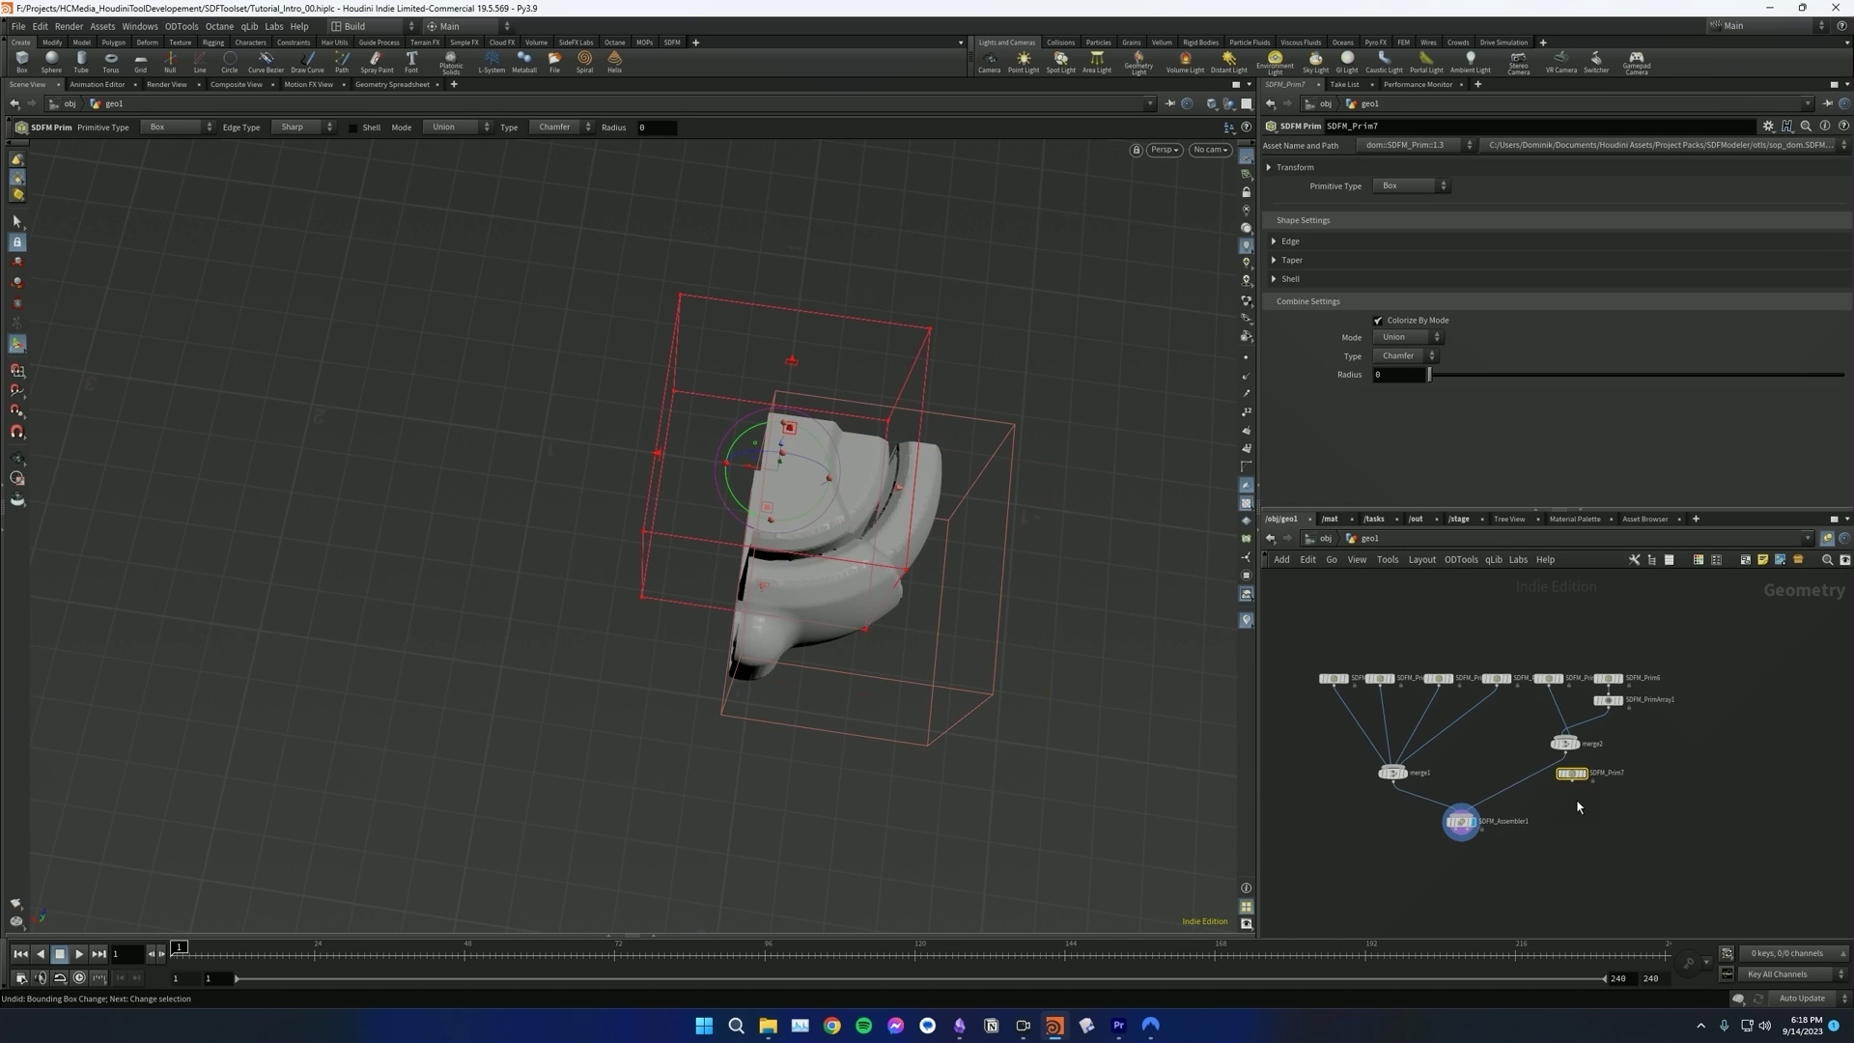
pyautogui.moveTo(1485, 829); pyautogui.dragTo(1471, 822)
# - Move the new box well away from the body, outside the working region
pyautogui.keyDown('alt'); pyautogui.moveTo(911, 662); pyautogui.dragTo(766, 617); pyautogui.keyUp('alt')
pyautogui.keyDown('alt'); pyautogui.moveTo(765, 617); pyautogui.dragTo(751, 573, button='right'); pyautogui.keyUp('alt')
pyautogui.keyDown('alt'); pyautogui.moveTo(752, 573); pyautogui.dragTo(857, 555, button='middle'); pyautogui.keyUp('alt')
pyautogui.moveTo(858, 554); pyautogui.dragTo(749, 523)
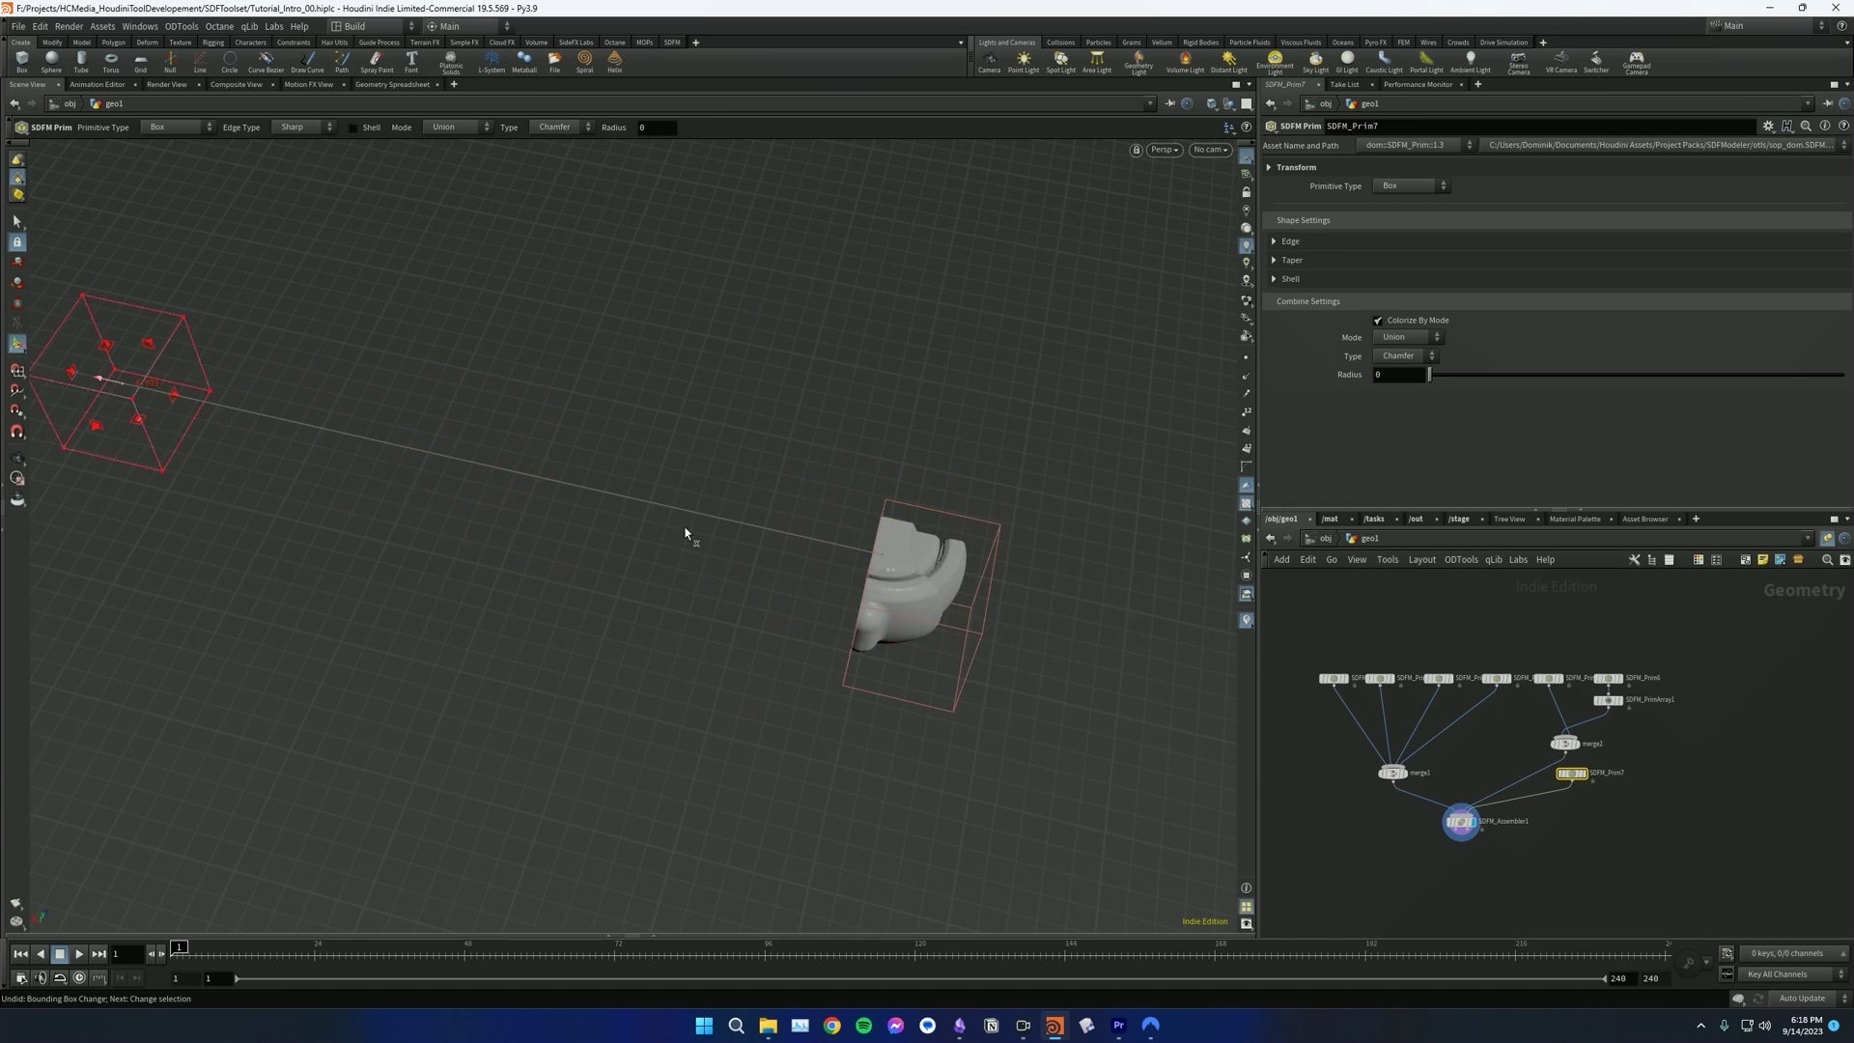
pyautogui.moveTo(985, 568); pyautogui.dragTo(620, 539)
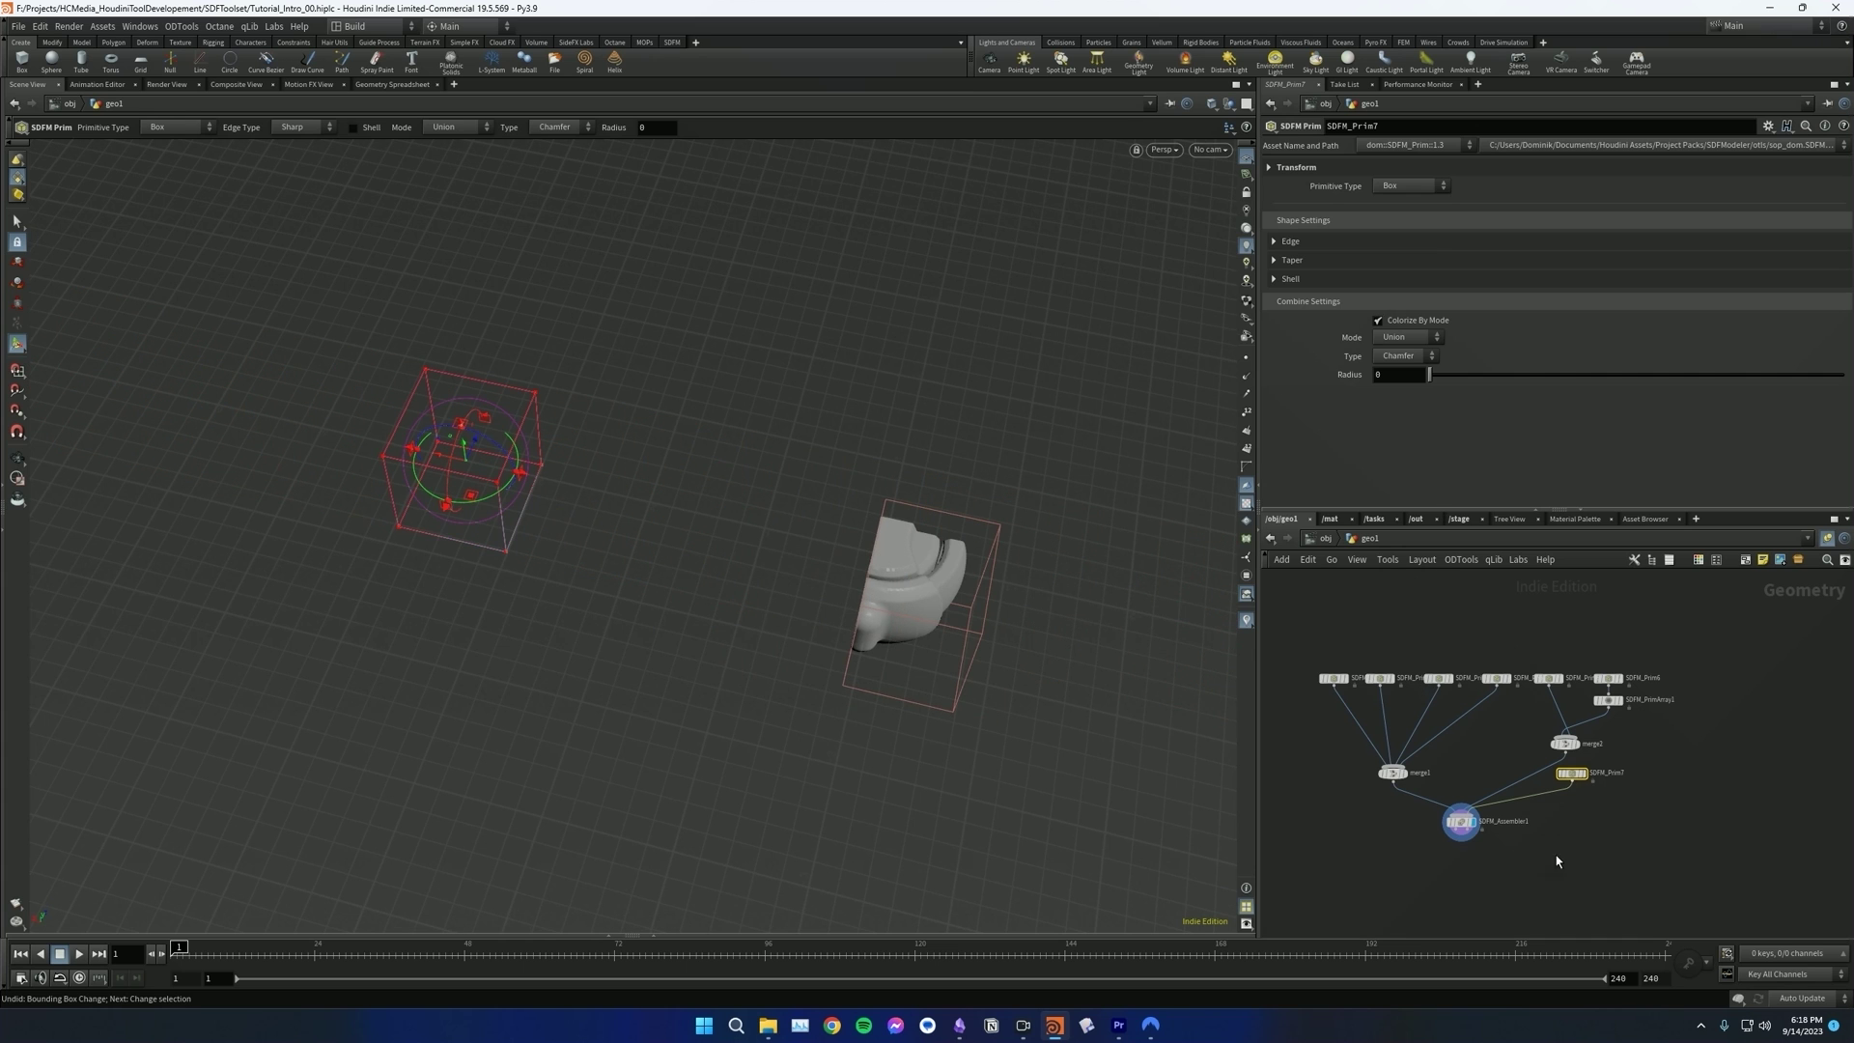
# - Toggle the assembler's working region off and on to compare the full model with the isolated corner
pyautogui.click(1460, 821)
pyautogui.click(1378, 275)
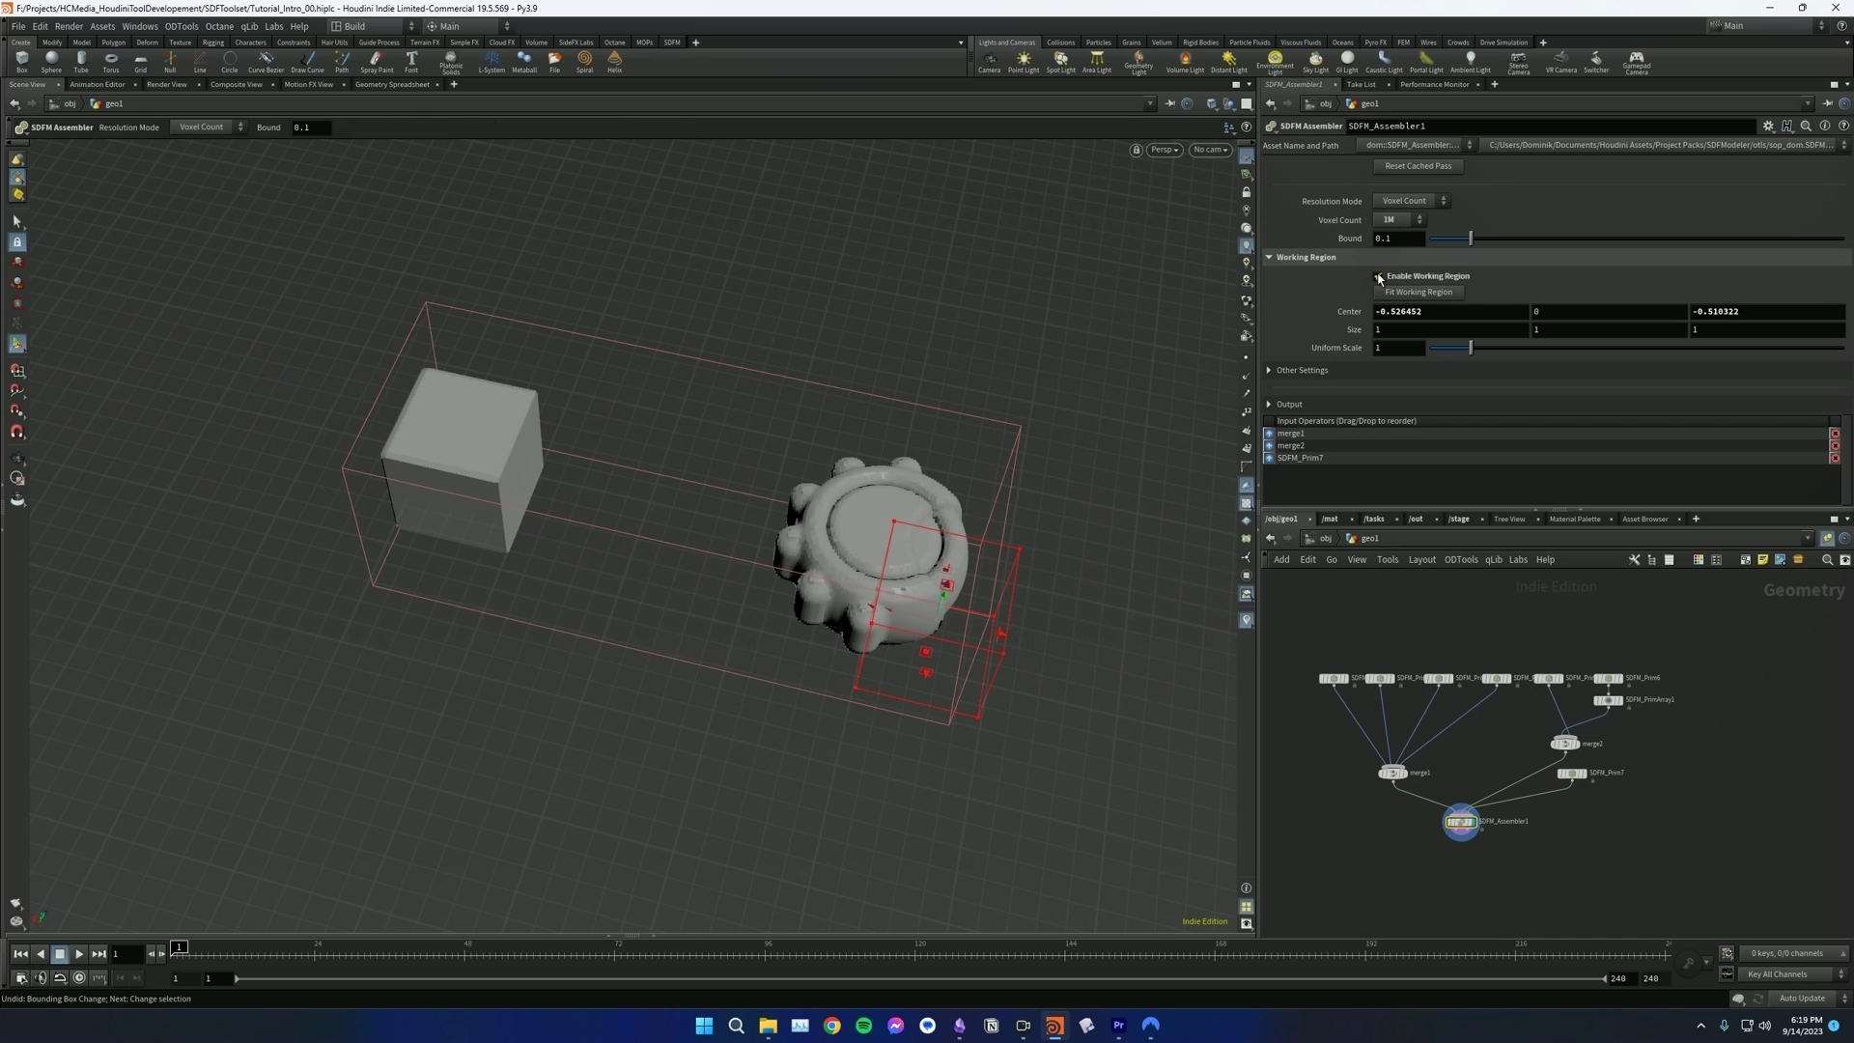
pyautogui.click(1379, 278)
pyautogui.click(1378, 278)
# - Examine the isolated corner of the body inside the working region from close up and several angles
pyautogui.scroll(5, 898, 589)
pyautogui.keyDown('alt'); pyautogui.moveTo(898, 589); pyautogui.dragTo(699, 495, button='middle'); pyautogui.keyUp('alt')
pyautogui.keyDown('alt'); pyautogui.moveTo(783, 488); pyautogui.dragTo(875, 532); pyautogui.keyUp('alt')
pyautogui.scroll(5, 753, 456)
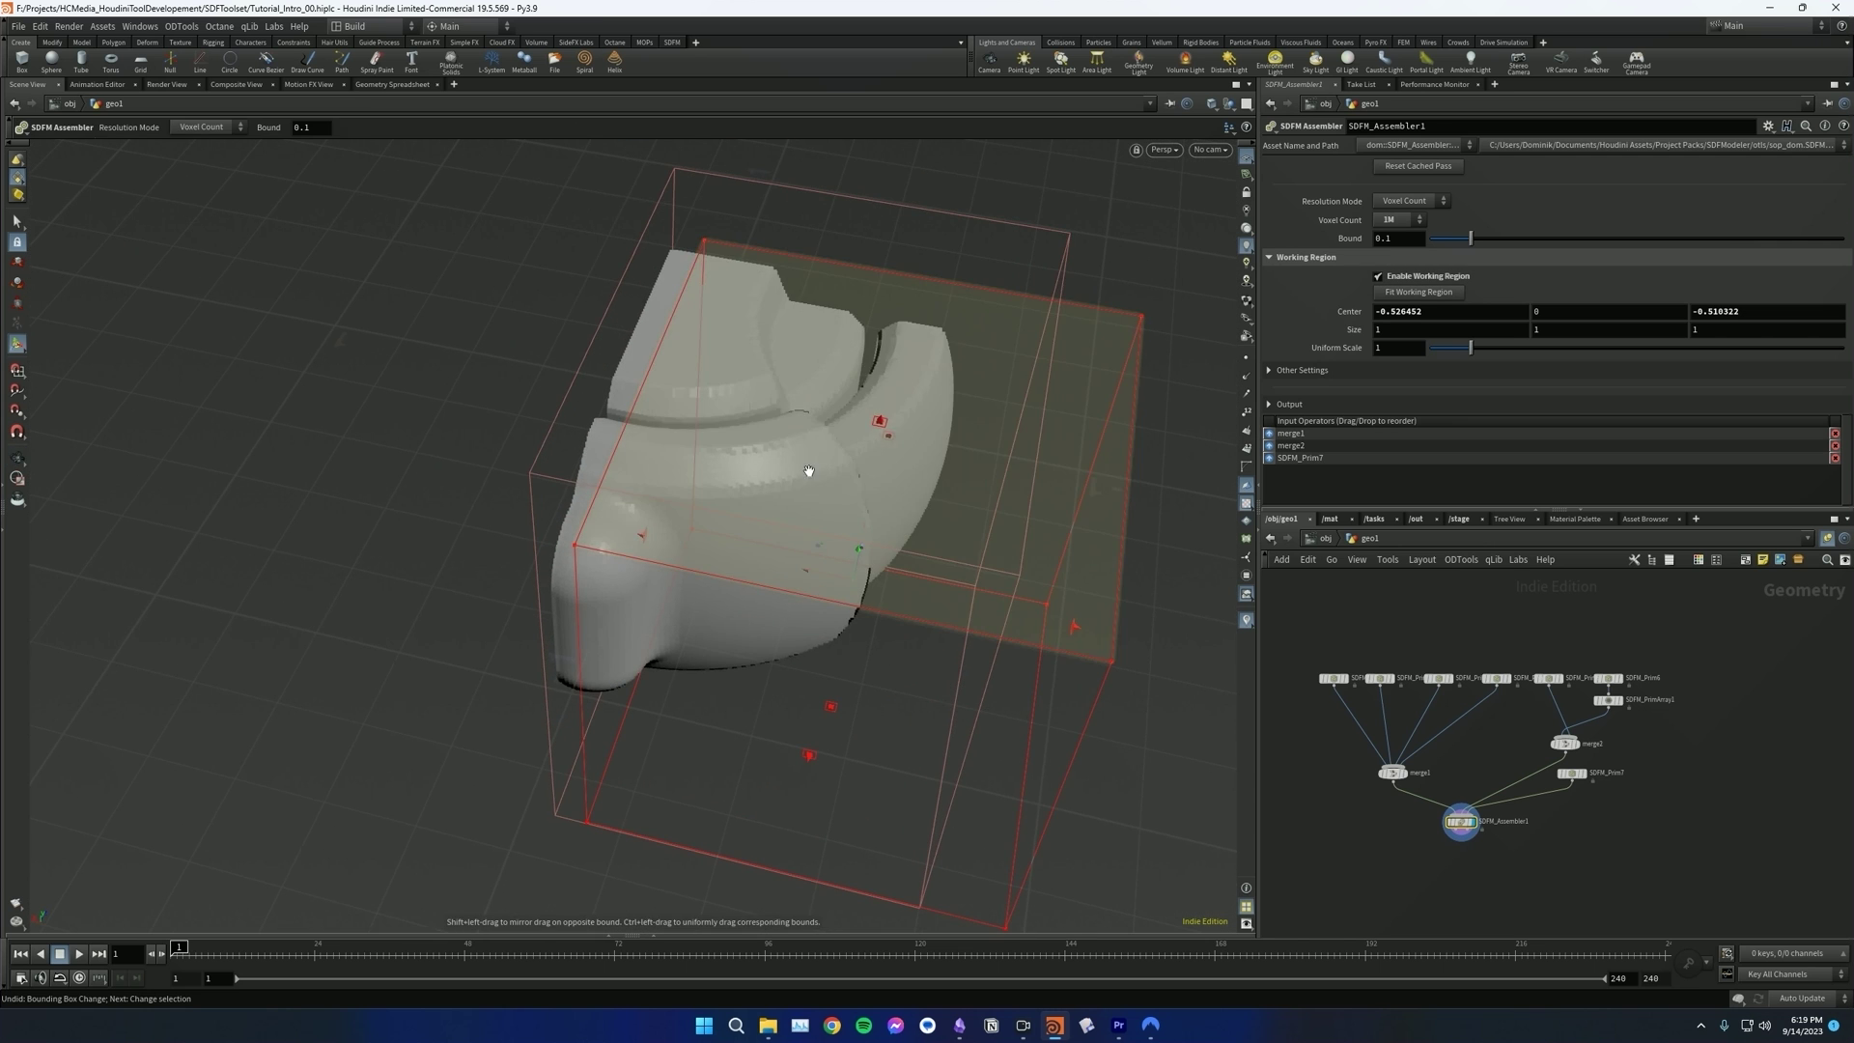
pyautogui.press('Escape')
pyautogui.moveTo(762, 465); pyautogui.dragTo(757, 521)
pyautogui.keyDown('alt'); pyautogui.moveTo(757, 521); pyautogui.dragTo(850, 523, button='middle'); pyautogui.keyUp('alt')
pyautogui.scroll(-4, 744, 518)
pyautogui.keyDown('alt'); pyautogui.moveTo(745, 518); pyautogui.dragTo(697, 498); pyautogui.keyUp('alt')
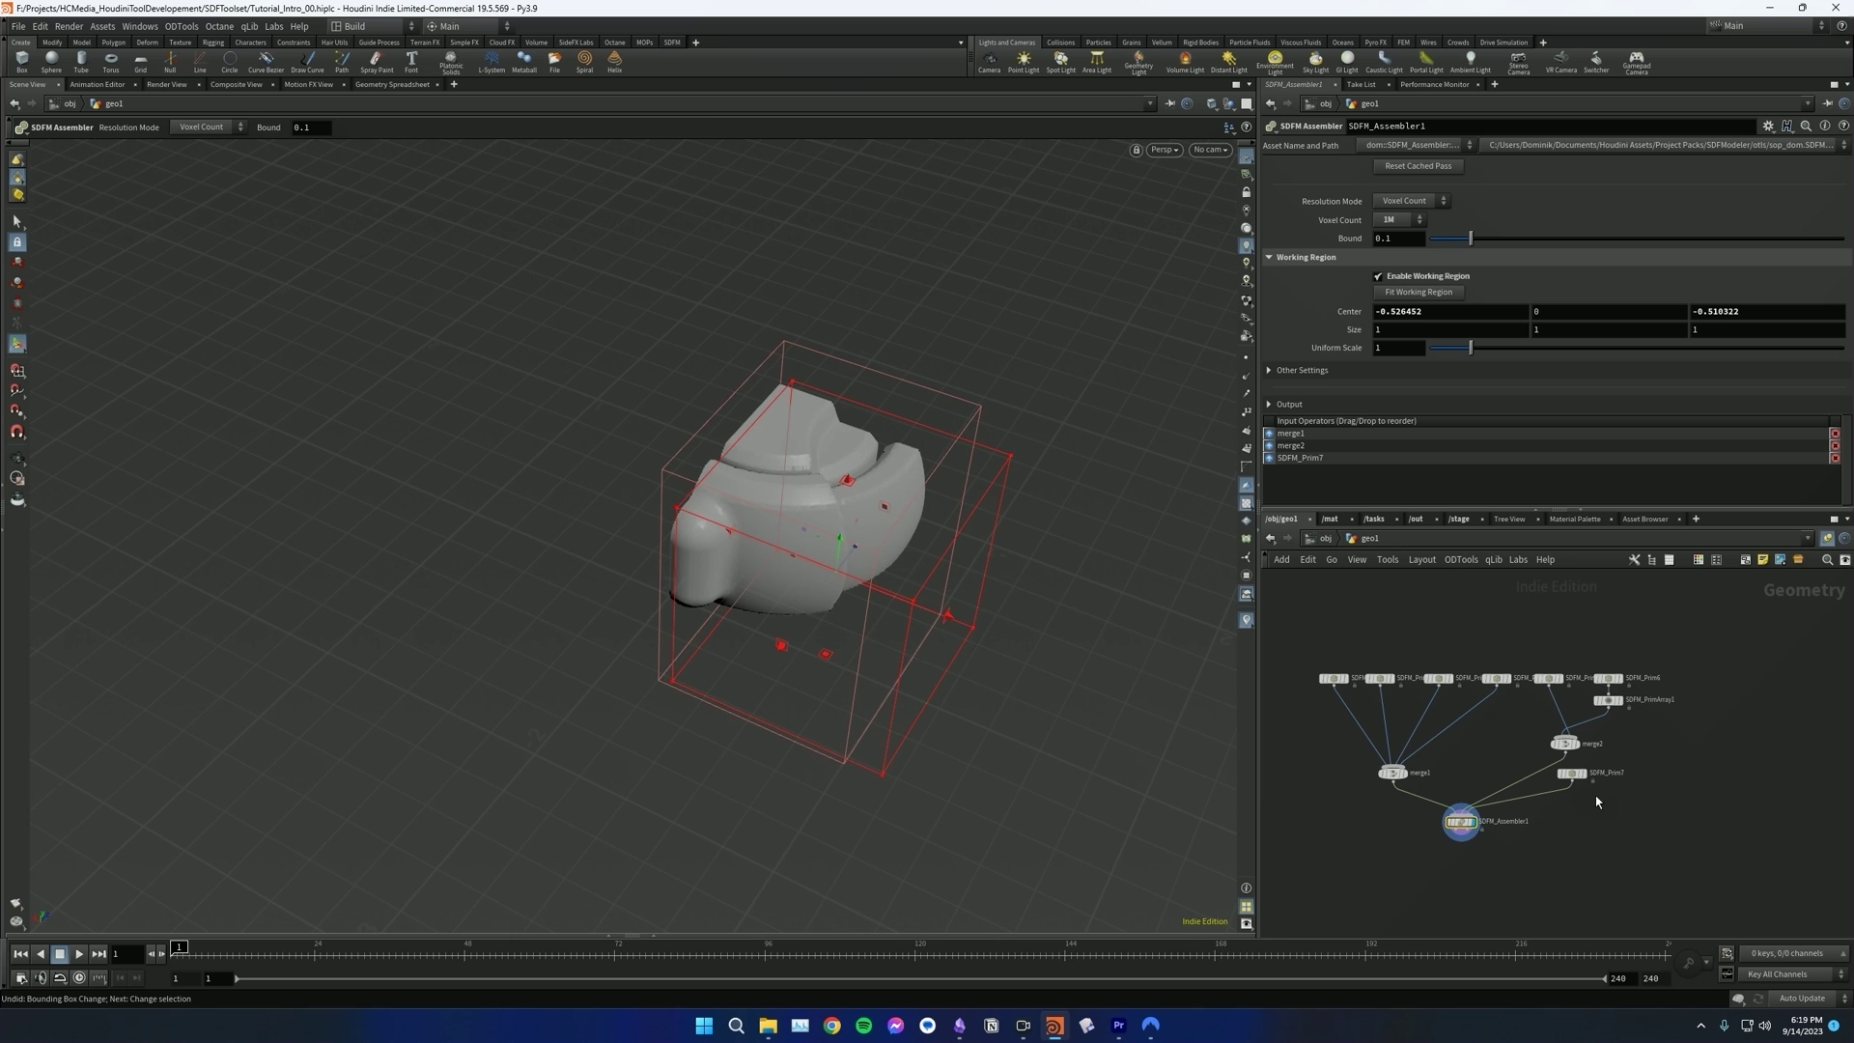
# - Disable the assembler's working region so the whole model is computed
pyautogui.click(1394, 276)
pyautogui.keyDown('alt'); pyautogui.moveTo(1026, 386); pyautogui.dragTo(1010, 449, button='middle'); pyautogui.keyUp('alt')
pyautogui.scroll(-3, 1010, 449)
pyautogui.press('Return')
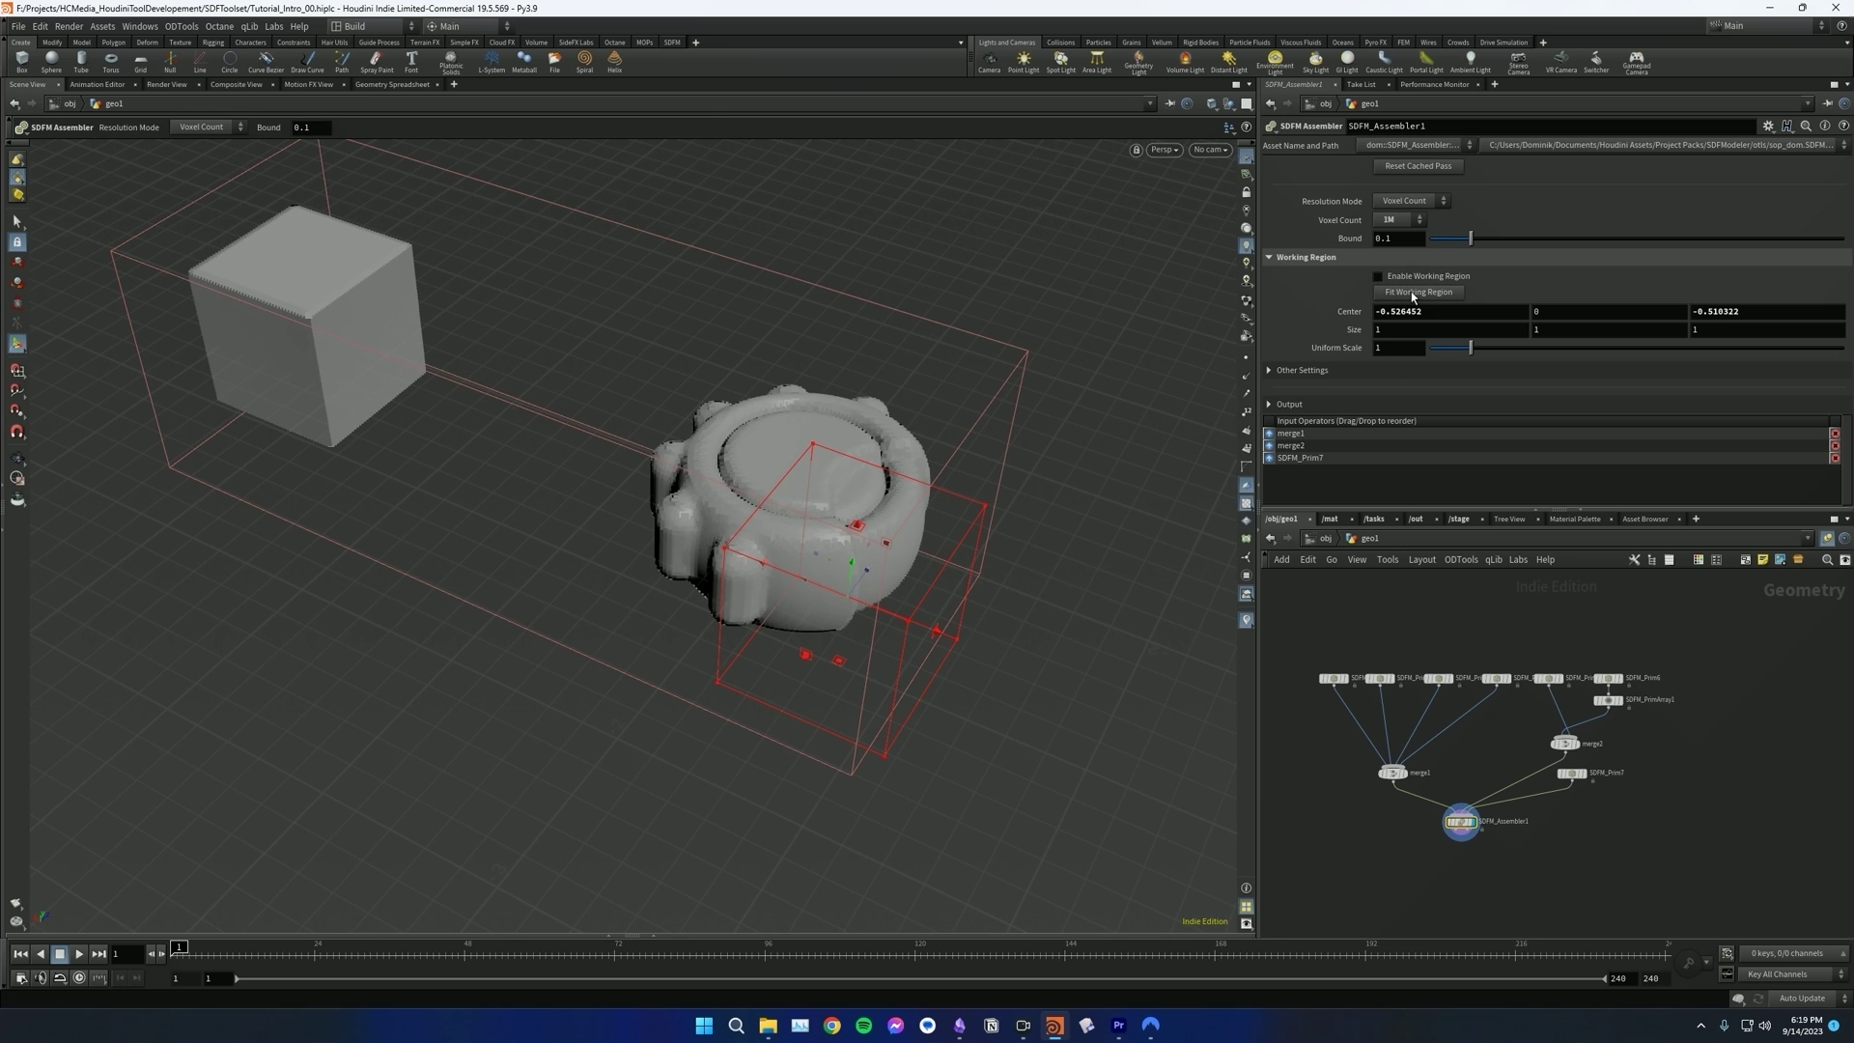
# - Move the box back so it overlaps the pegged side of the body
pyautogui.keyDown('alt'); pyautogui.moveTo(693, 444); pyautogui.dragTo(505, 501); pyautogui.keyUp('alt')
pyautogui.keyDown('alt'); pyautogui.moveTo(505, 501); pyautogui.dragTo(624, 489, button='middle'); pyautogui.keyUp('alt')
pyautogui.scroll(-3, 625, 489)
pyautogui.keyDown('alt'); pyautogui.moveTo(625, 488); pyautogui.dragTo(531, 454); pyautogui.keyUp('alt')
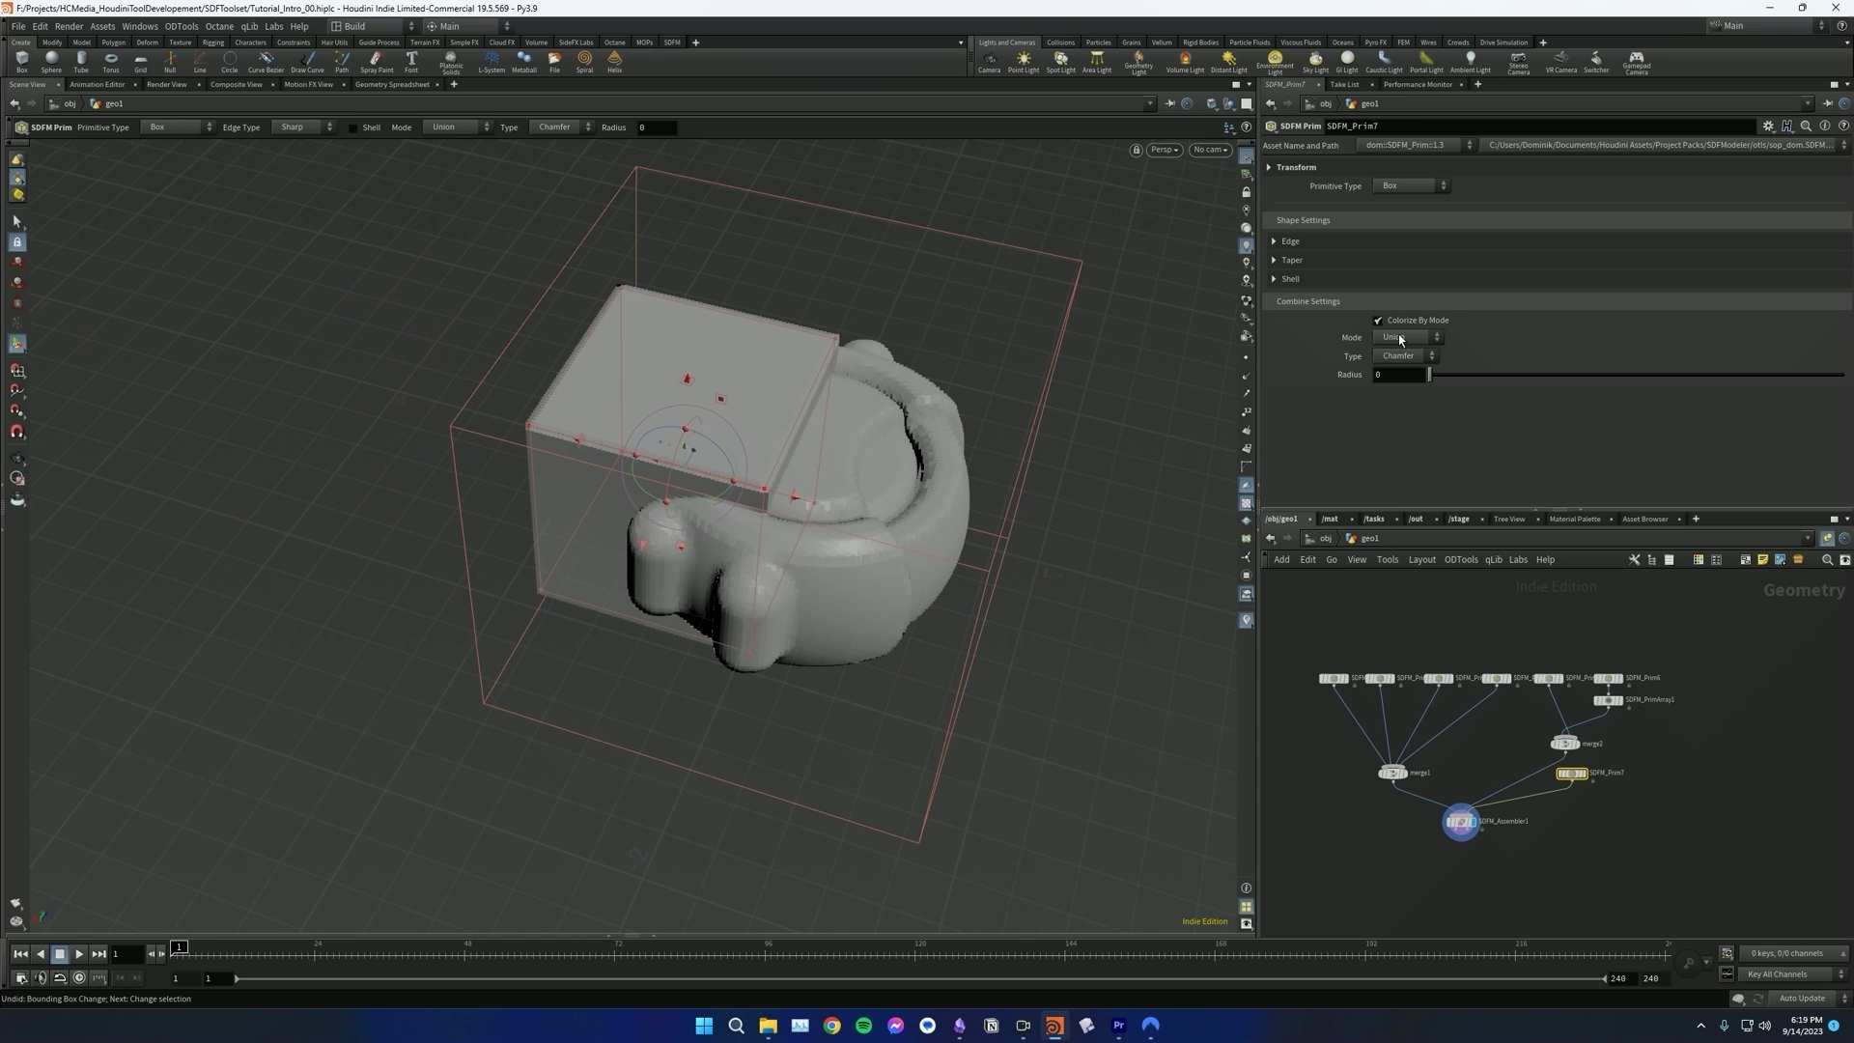
# - Change the box's combine settings and raise its radius strongly to blend it with the body
pyautogui.click(1398, 334)
pyautogui.click(1404, 396)
pyautogui.moveTo(1435, 375); pyautogui.dragTo(1611, 385)
pyautogui.keyDown('alt'); pyautogui.moveTo(647, 482); pyautogui.dragTo(584, 473); pyautogui.keyUp('alt')
pyautogui.click(1461, 821)
pyautogui.click(1572, 773)
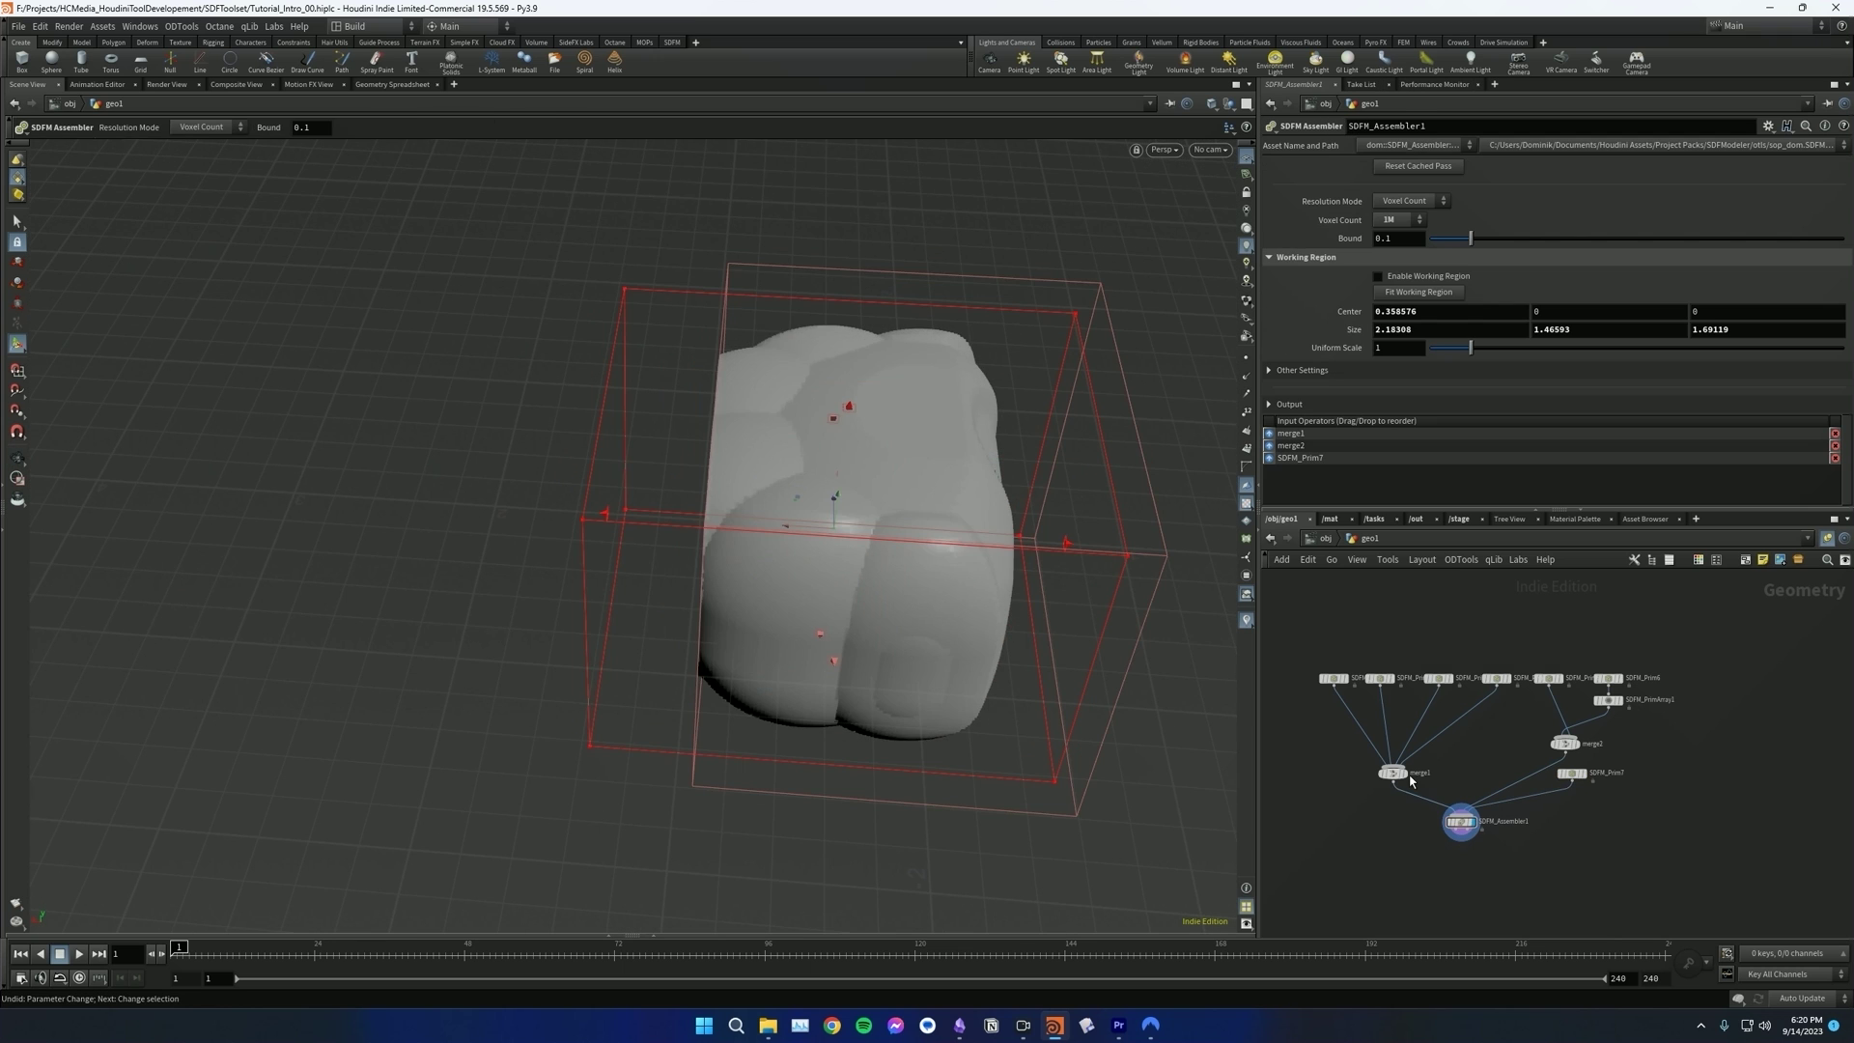
# - Display the merged primitive guides of merge1 and merge2, and return the display to the assembler
pyautogui.click(1409, 775)
pyautogui.click(1410, 758)
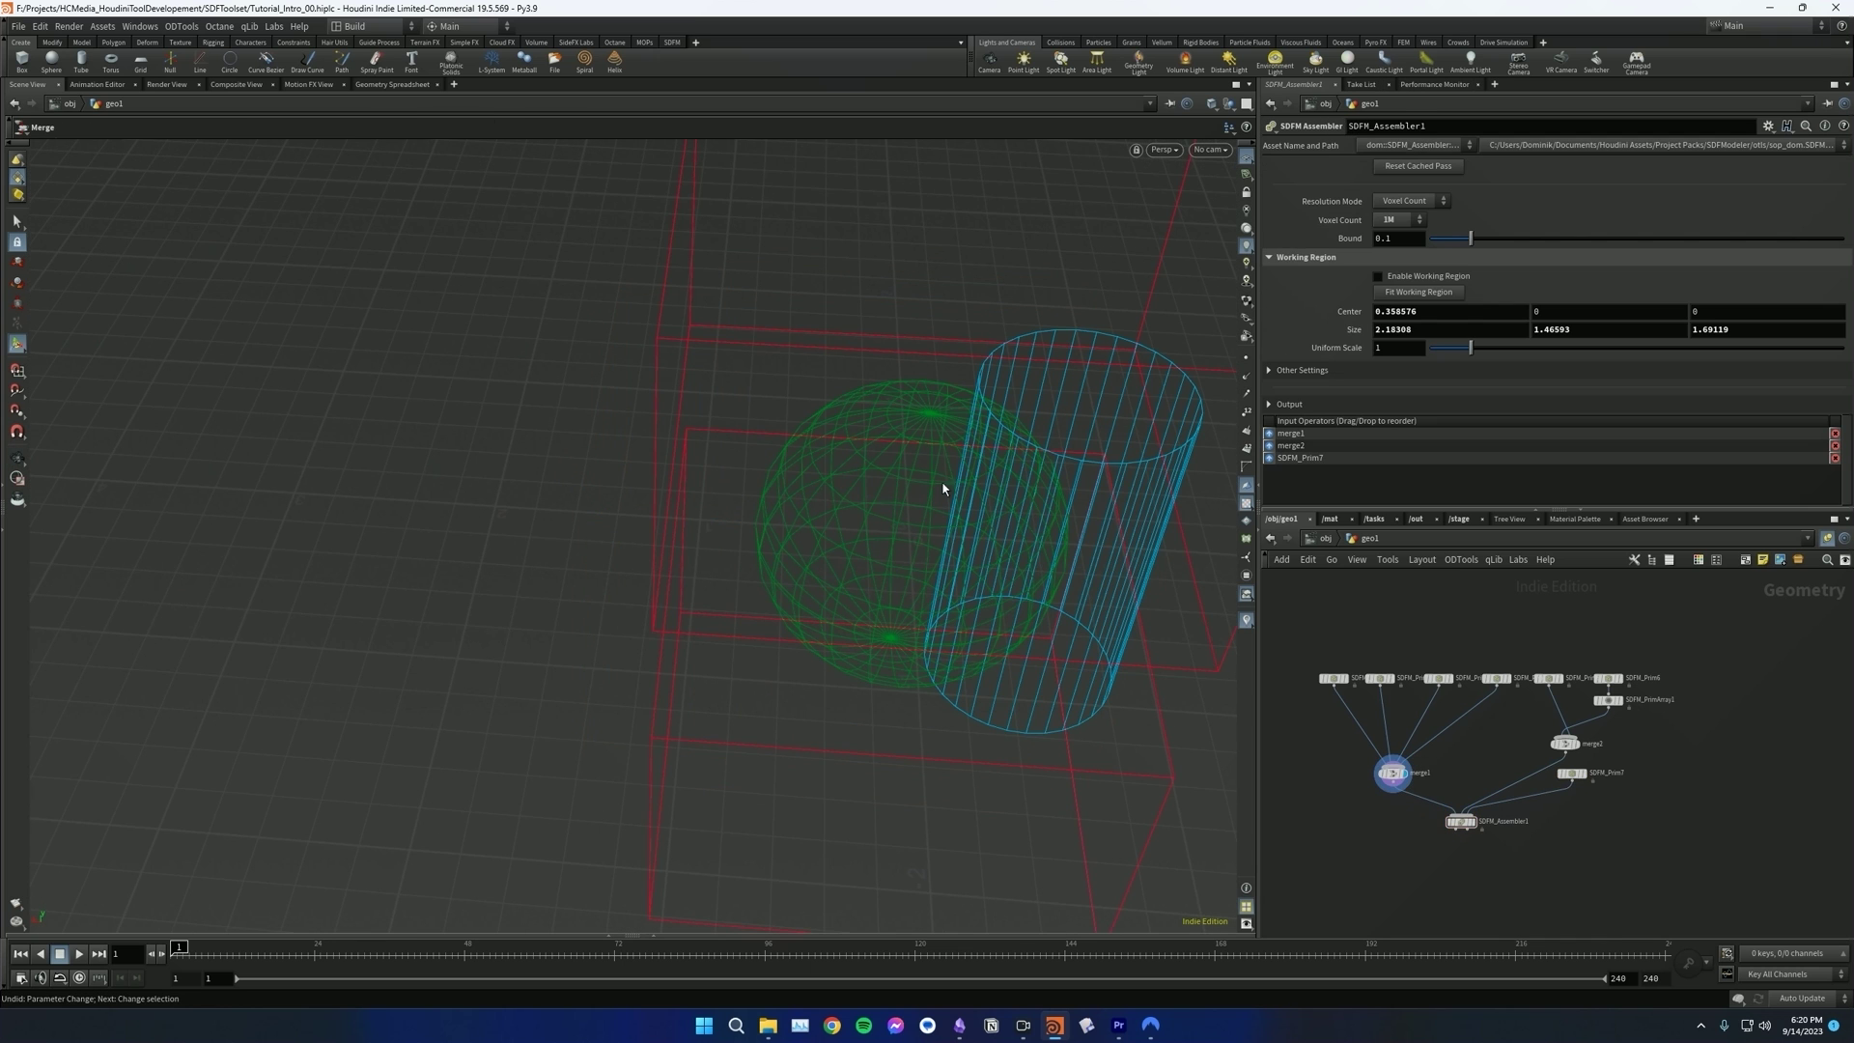
pyautogui.click(1580, 750)
pyautogui.click(1477, 823)
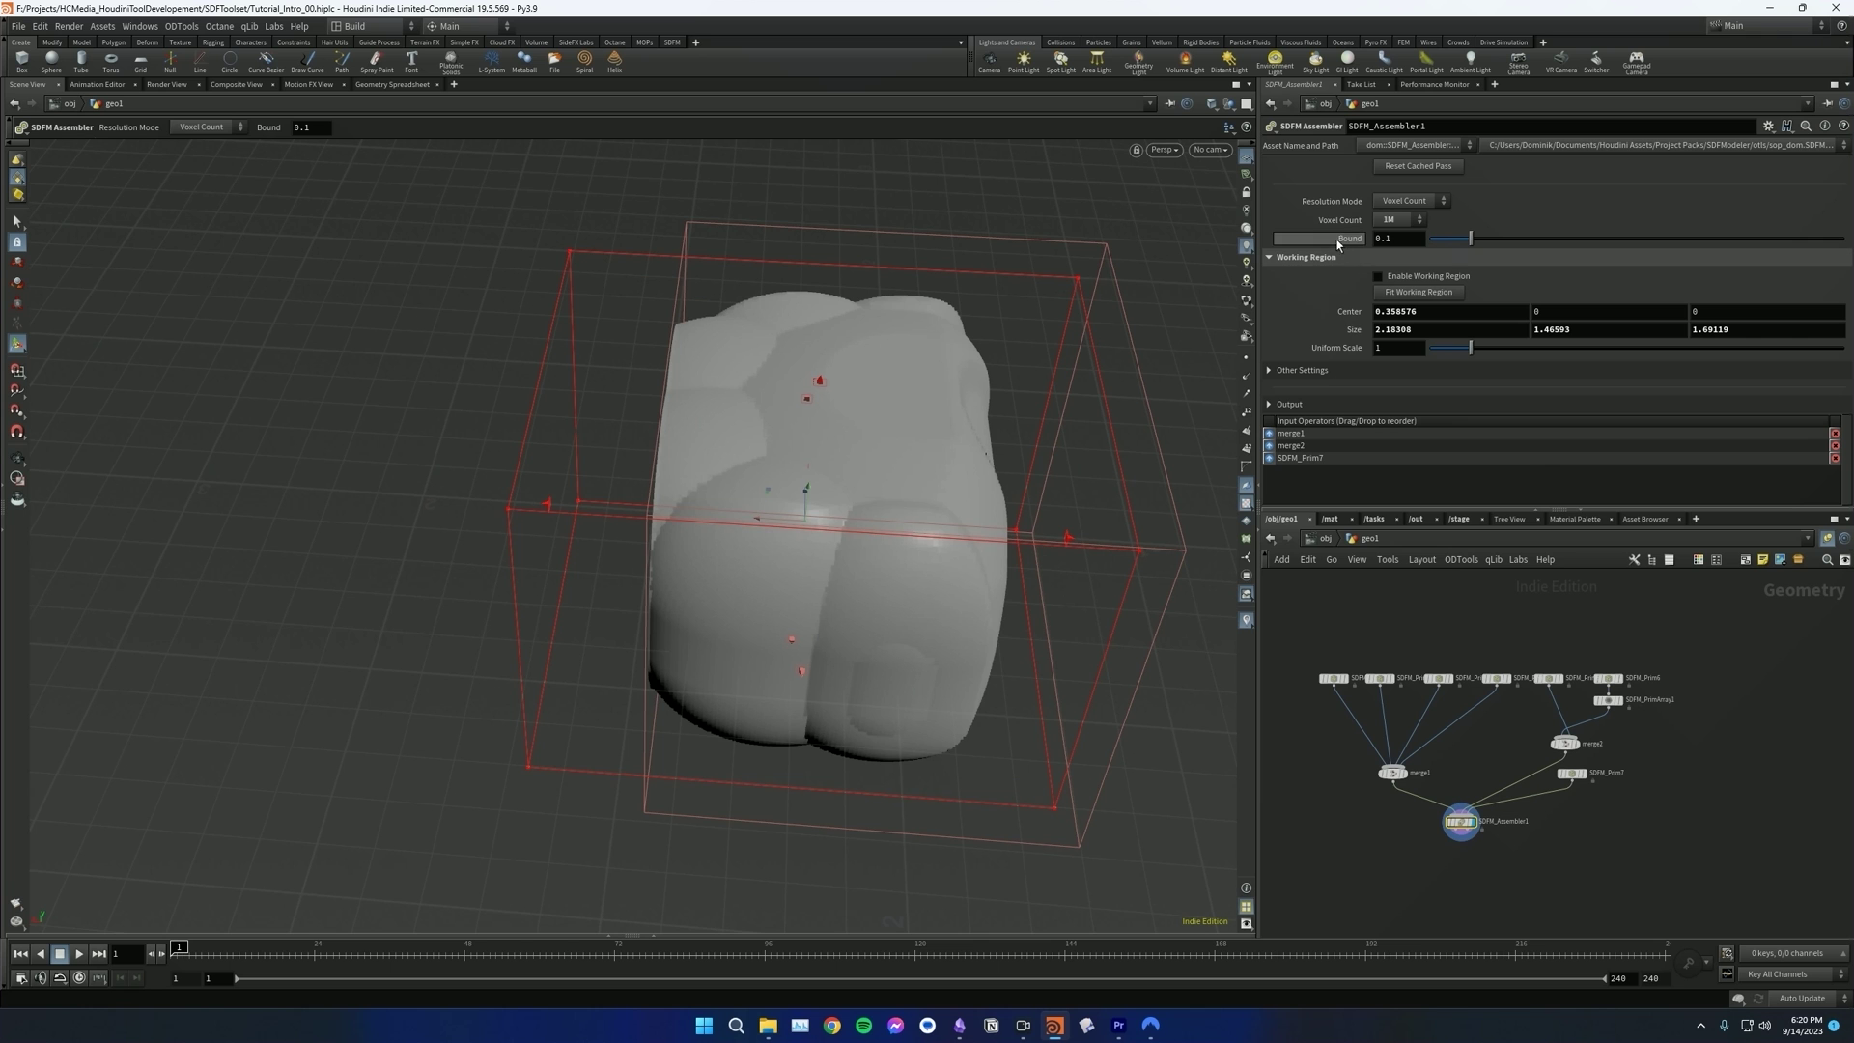
# - Try a much larger Bound on the SDFM Assembler and look at the blended model
pyautogui.moveTo(1471, 237); pyautogui.dragTo(1647, 242)
pyautogui.press('Escape')
pyautogui.moveTo(792, 414); pyautogui.dragTo(704, 480)
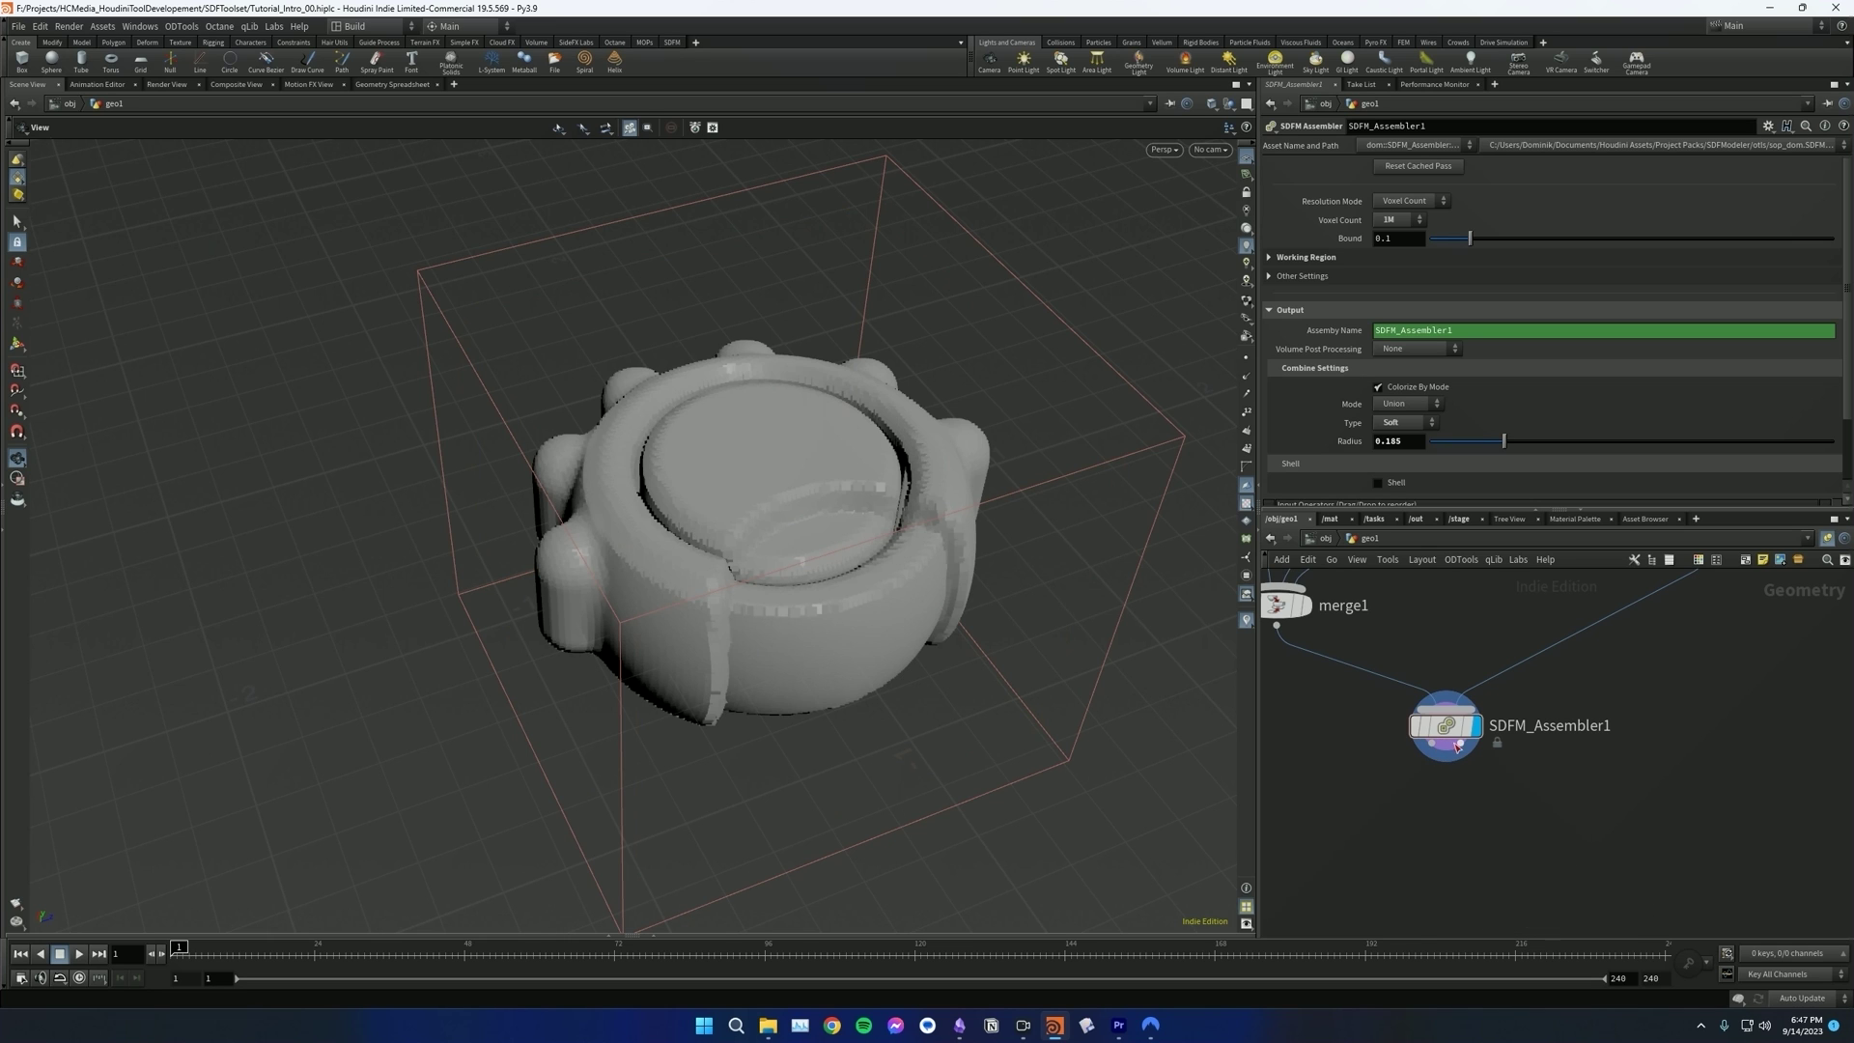
# - Save the scene and attach a null to SDFM_Assembler1's second output to inspect the passed-through primitive guides
pyautogui.hotkey('ctrl', 's')
pyautogui.moveTo(1433, 754); pyautogui.dragTo(1434, 712, button='middle')
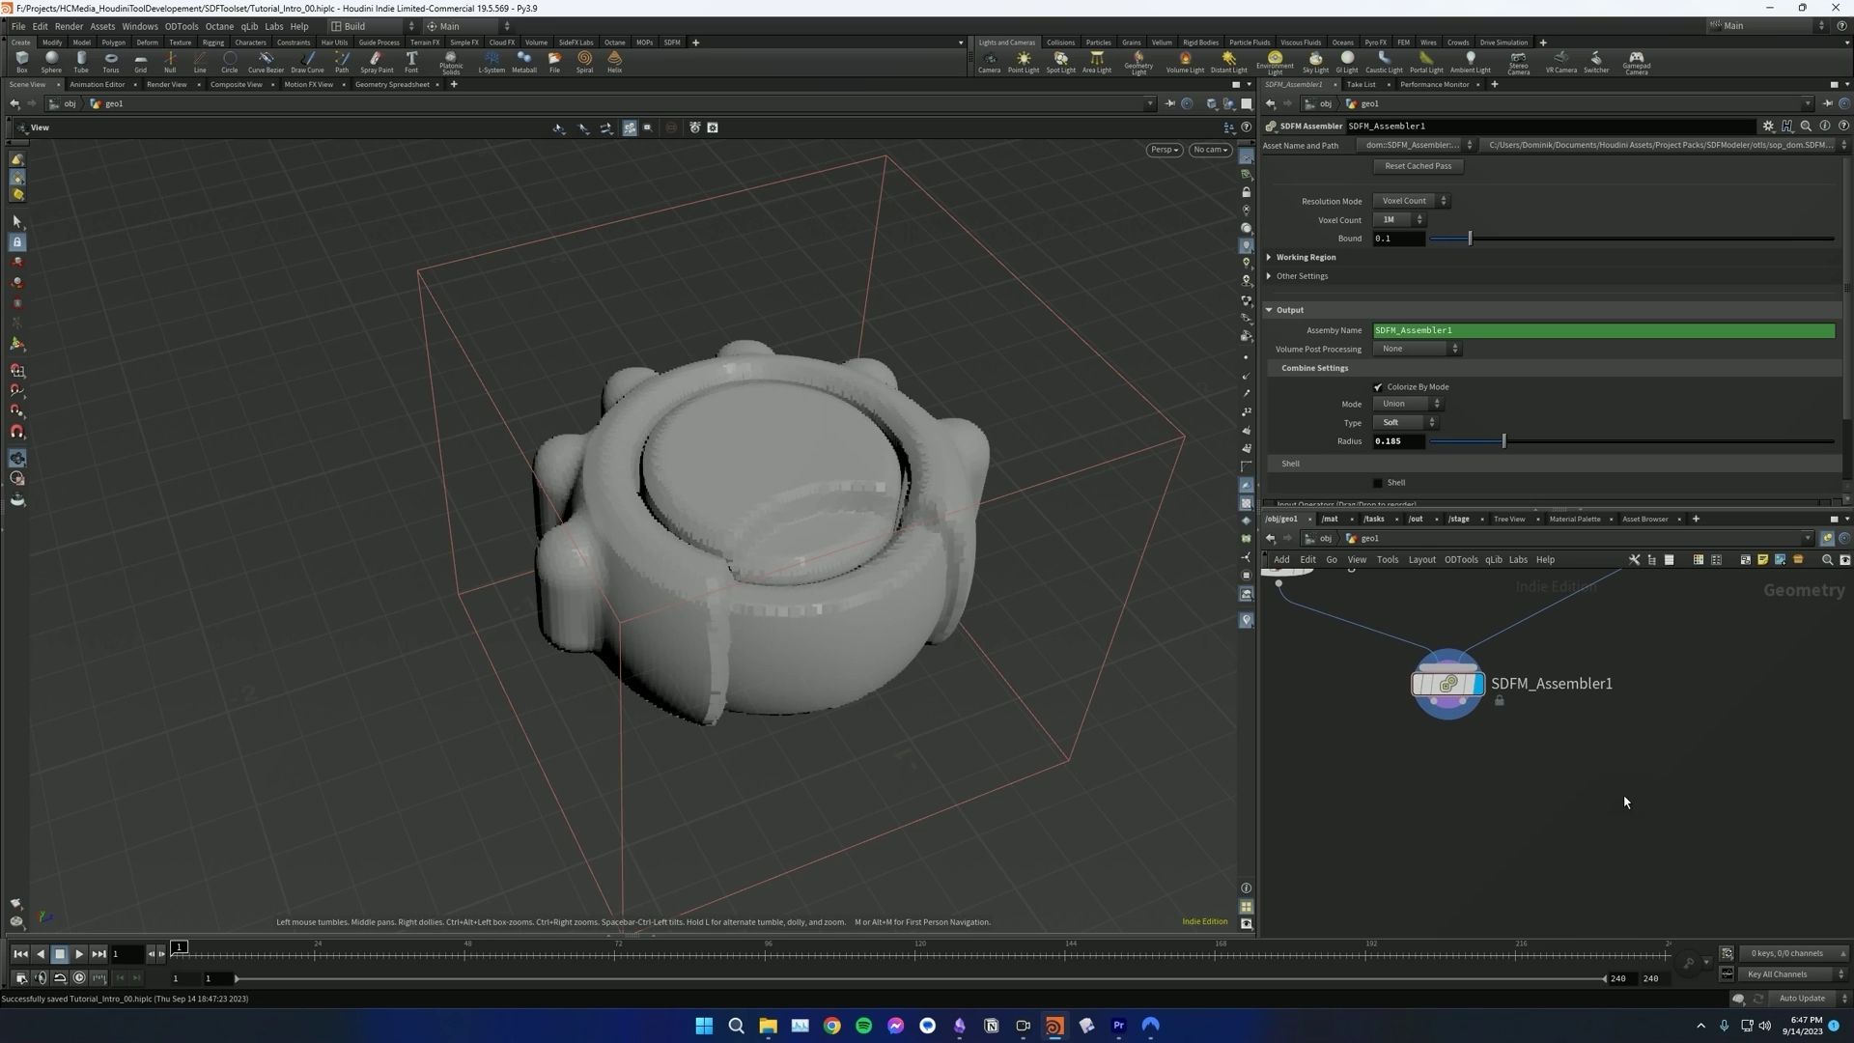
pyautogui.press('Tab')
pyautogui.write('null')
pyautogui.press('Return')
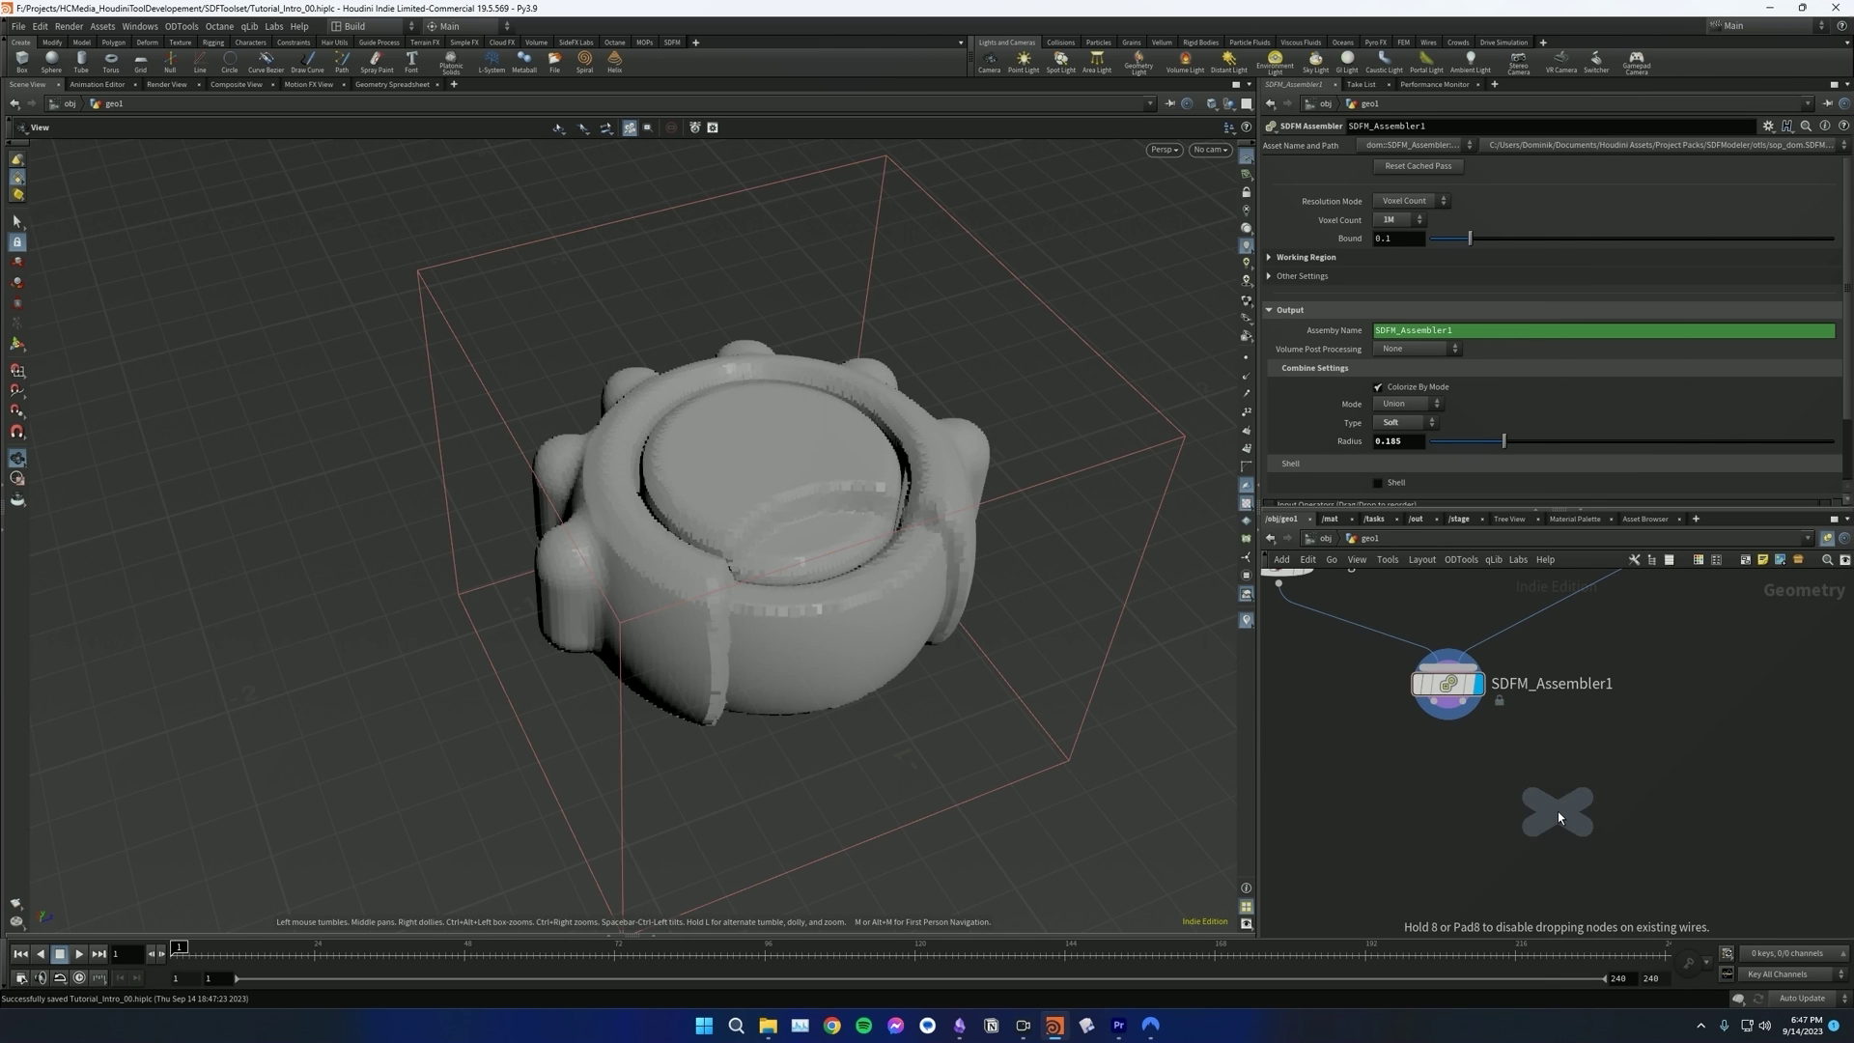
pyautogui.click(1555, 807)
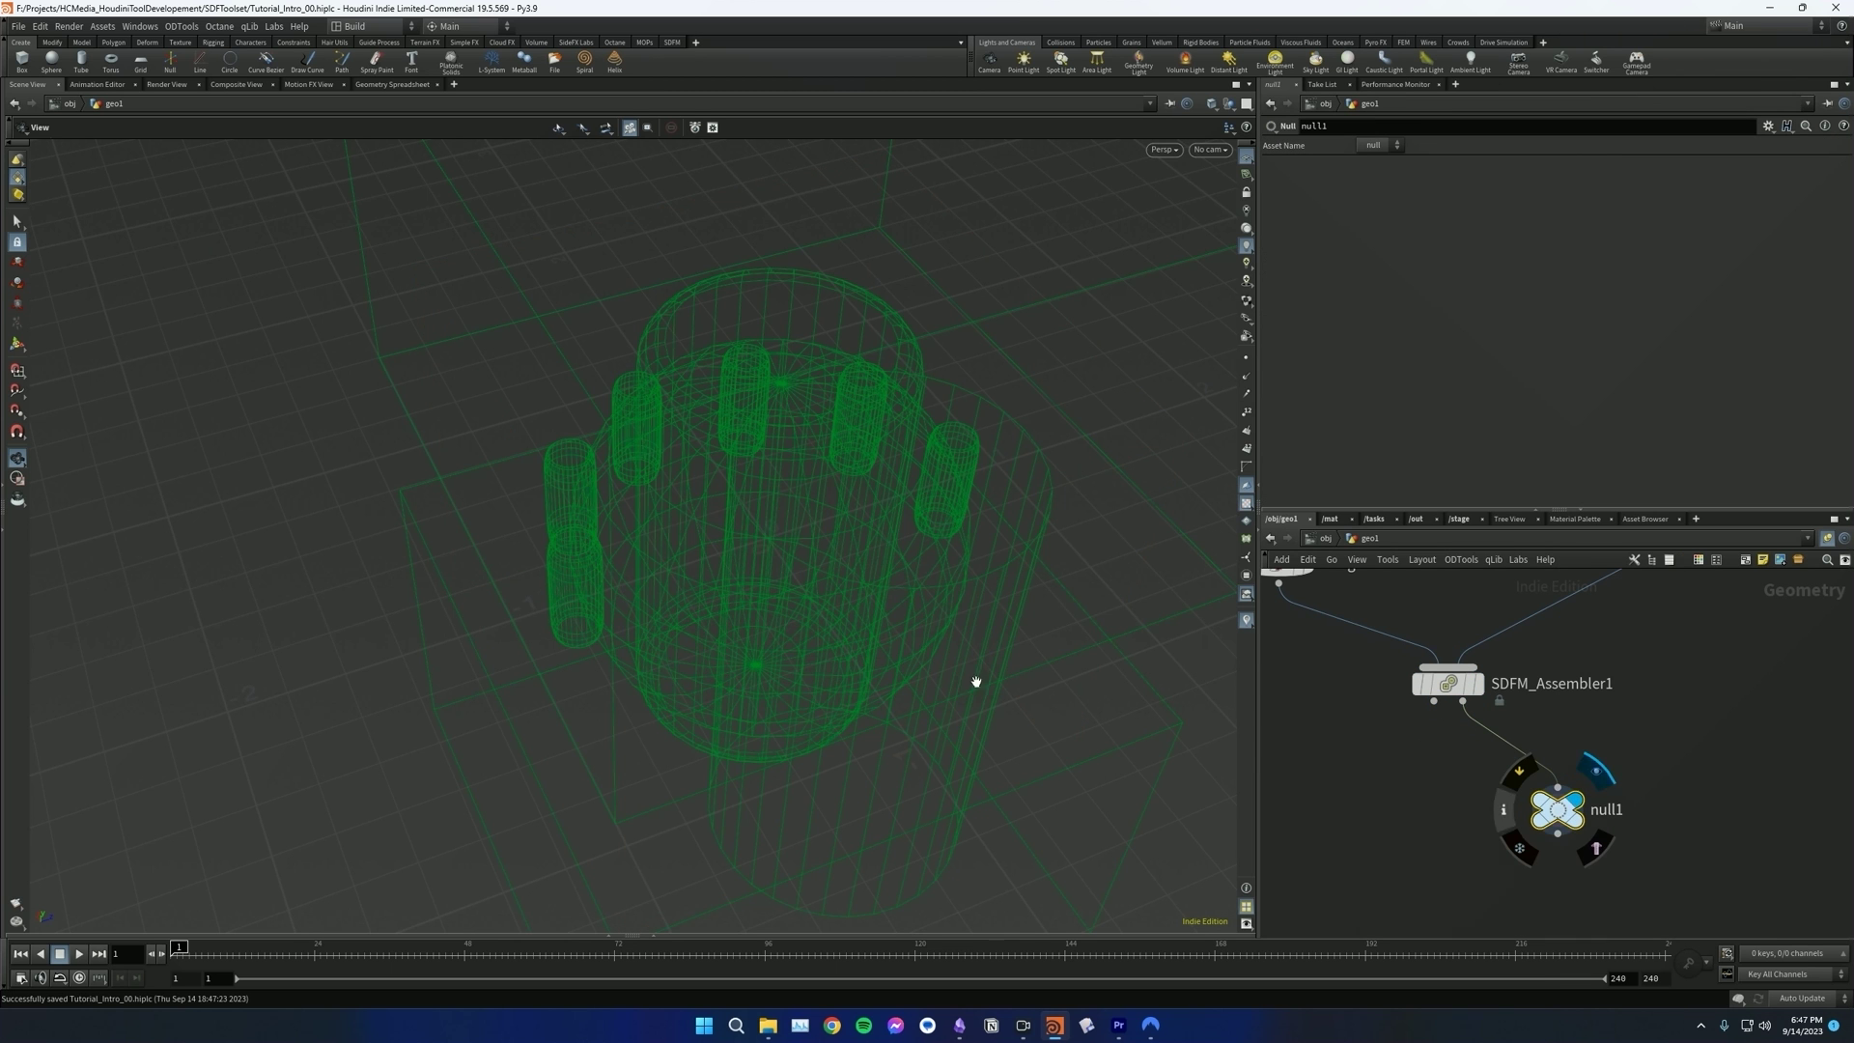
pyautogui.moveTo(822, 510); pyautogui.dragTo(816, 594)
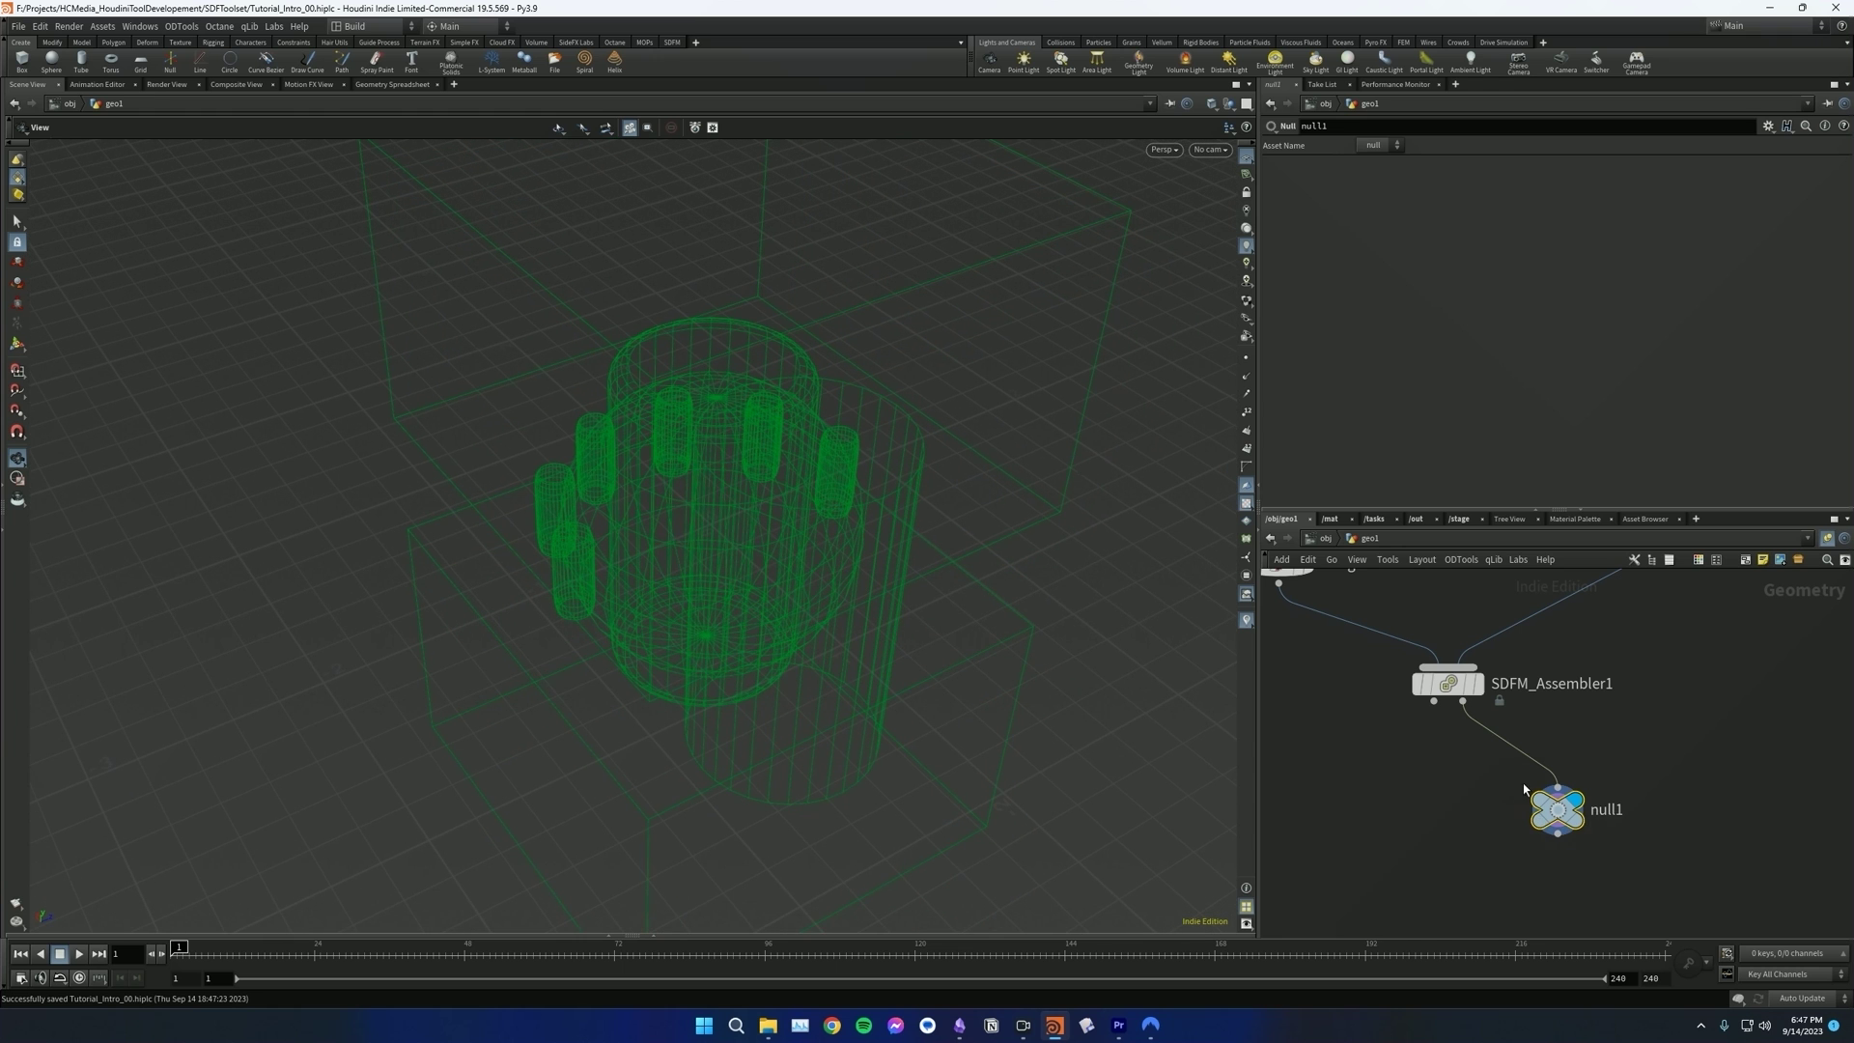
# - Replace the null with a new SDFM Assembler fed by SDFM_Assembler1's second output
pyautogui.press('Delete')
pyautogui.press('Tab')
pyautogui.write('null')
pyautogui.press('Return')
pyautogui.click(1549, 822)
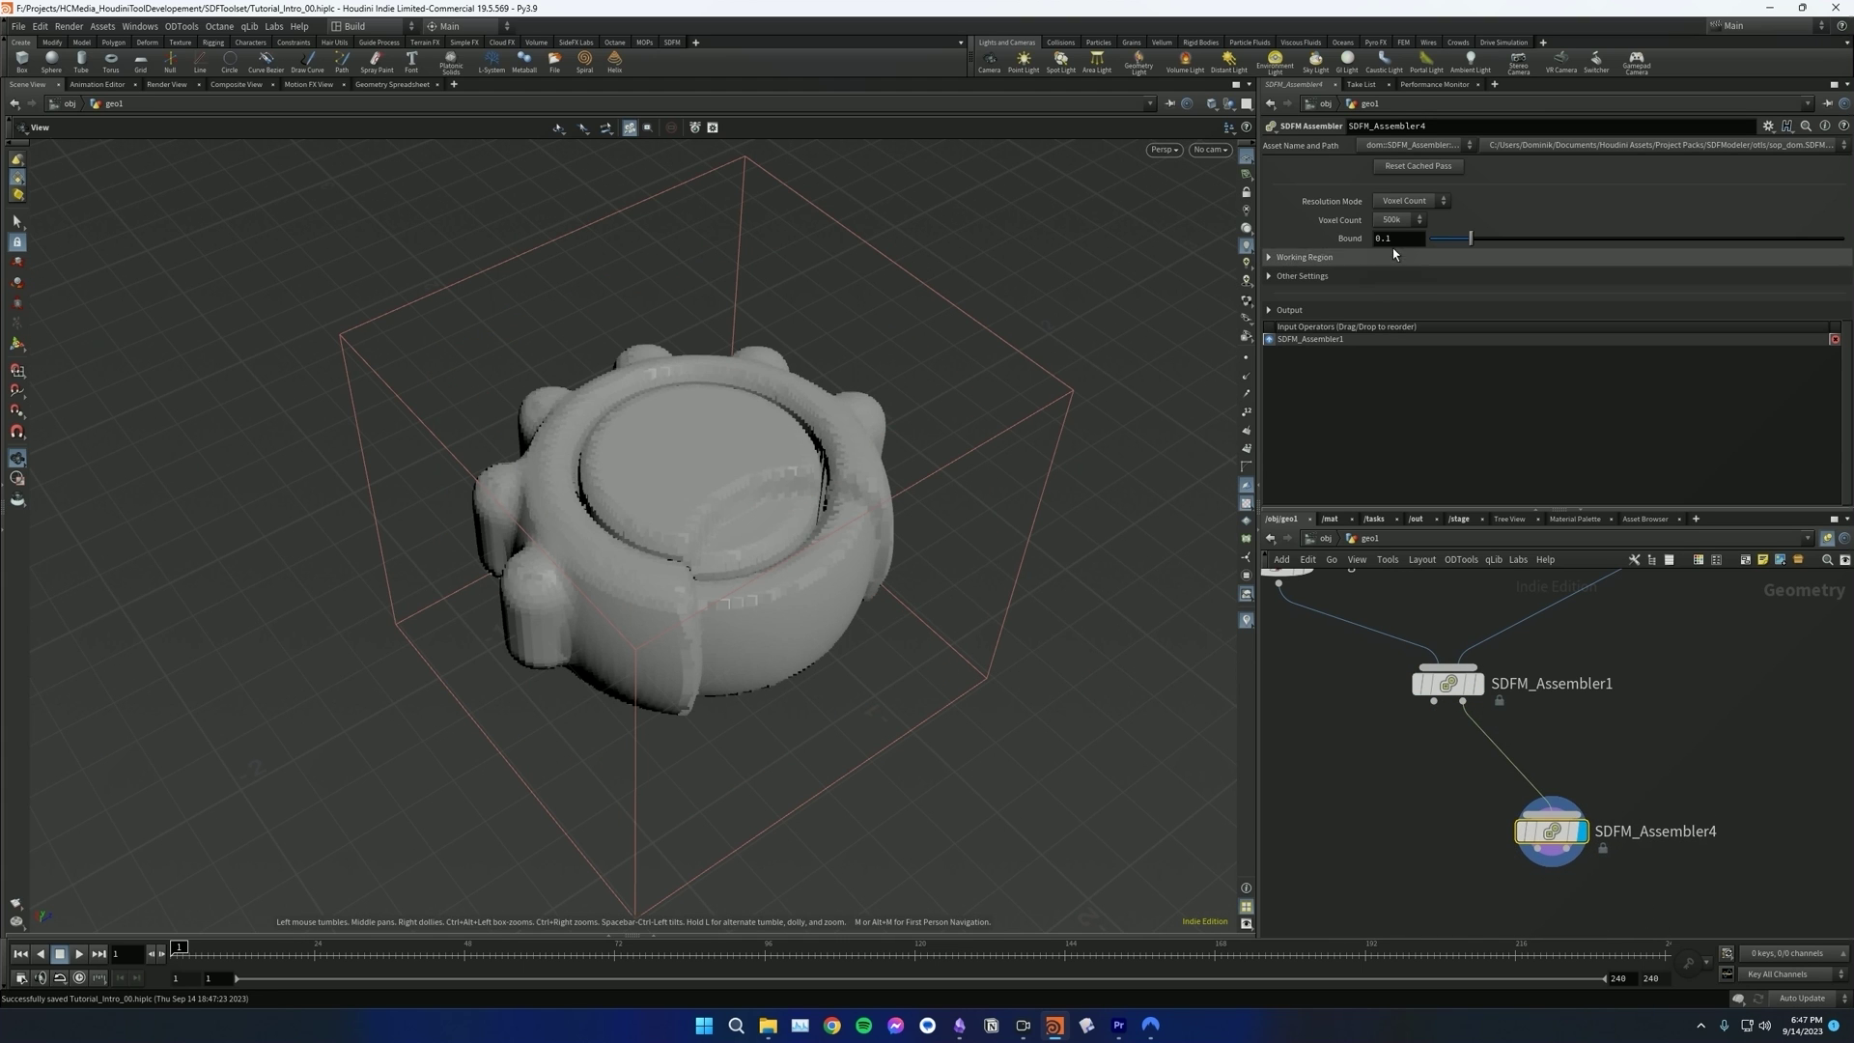
# - Set the downstream SDFM_Assembler4's Voxel Count to 50M and inspect its surface detail
pyautogui.click(1398, 219)
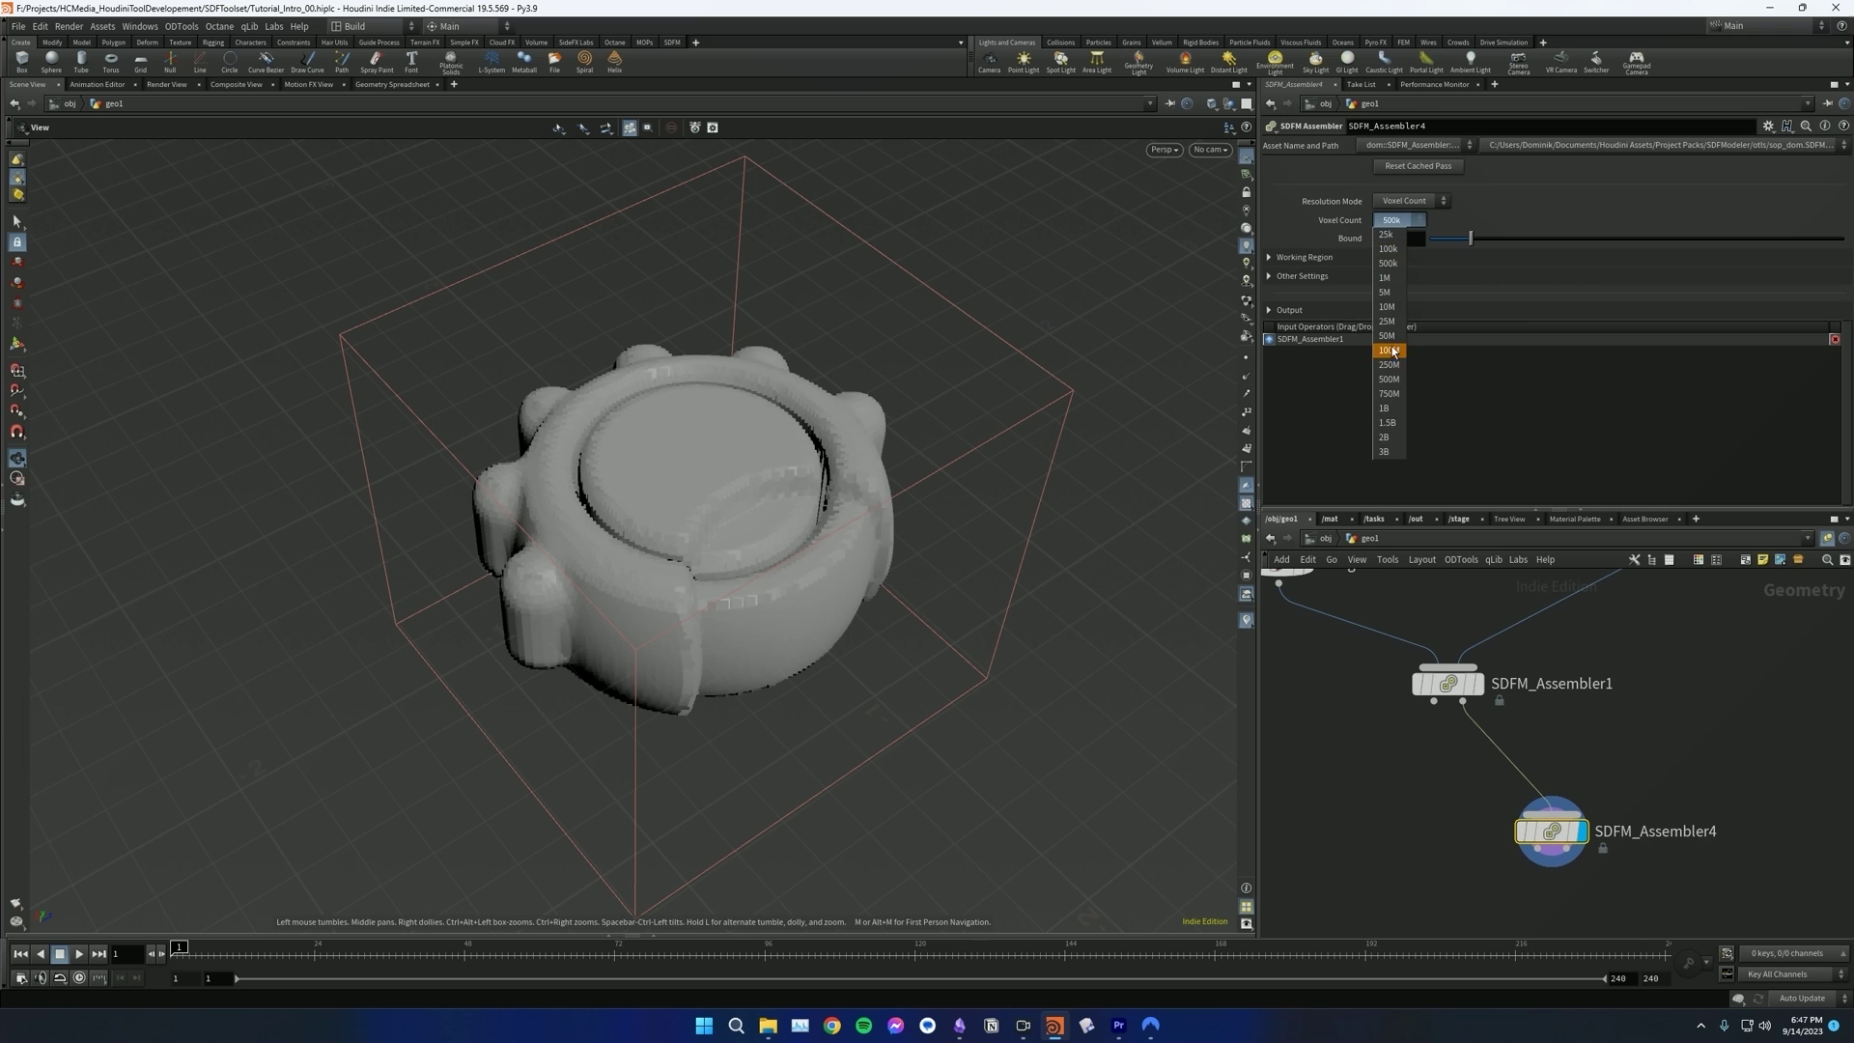
pyautogui.click(1387, 335)
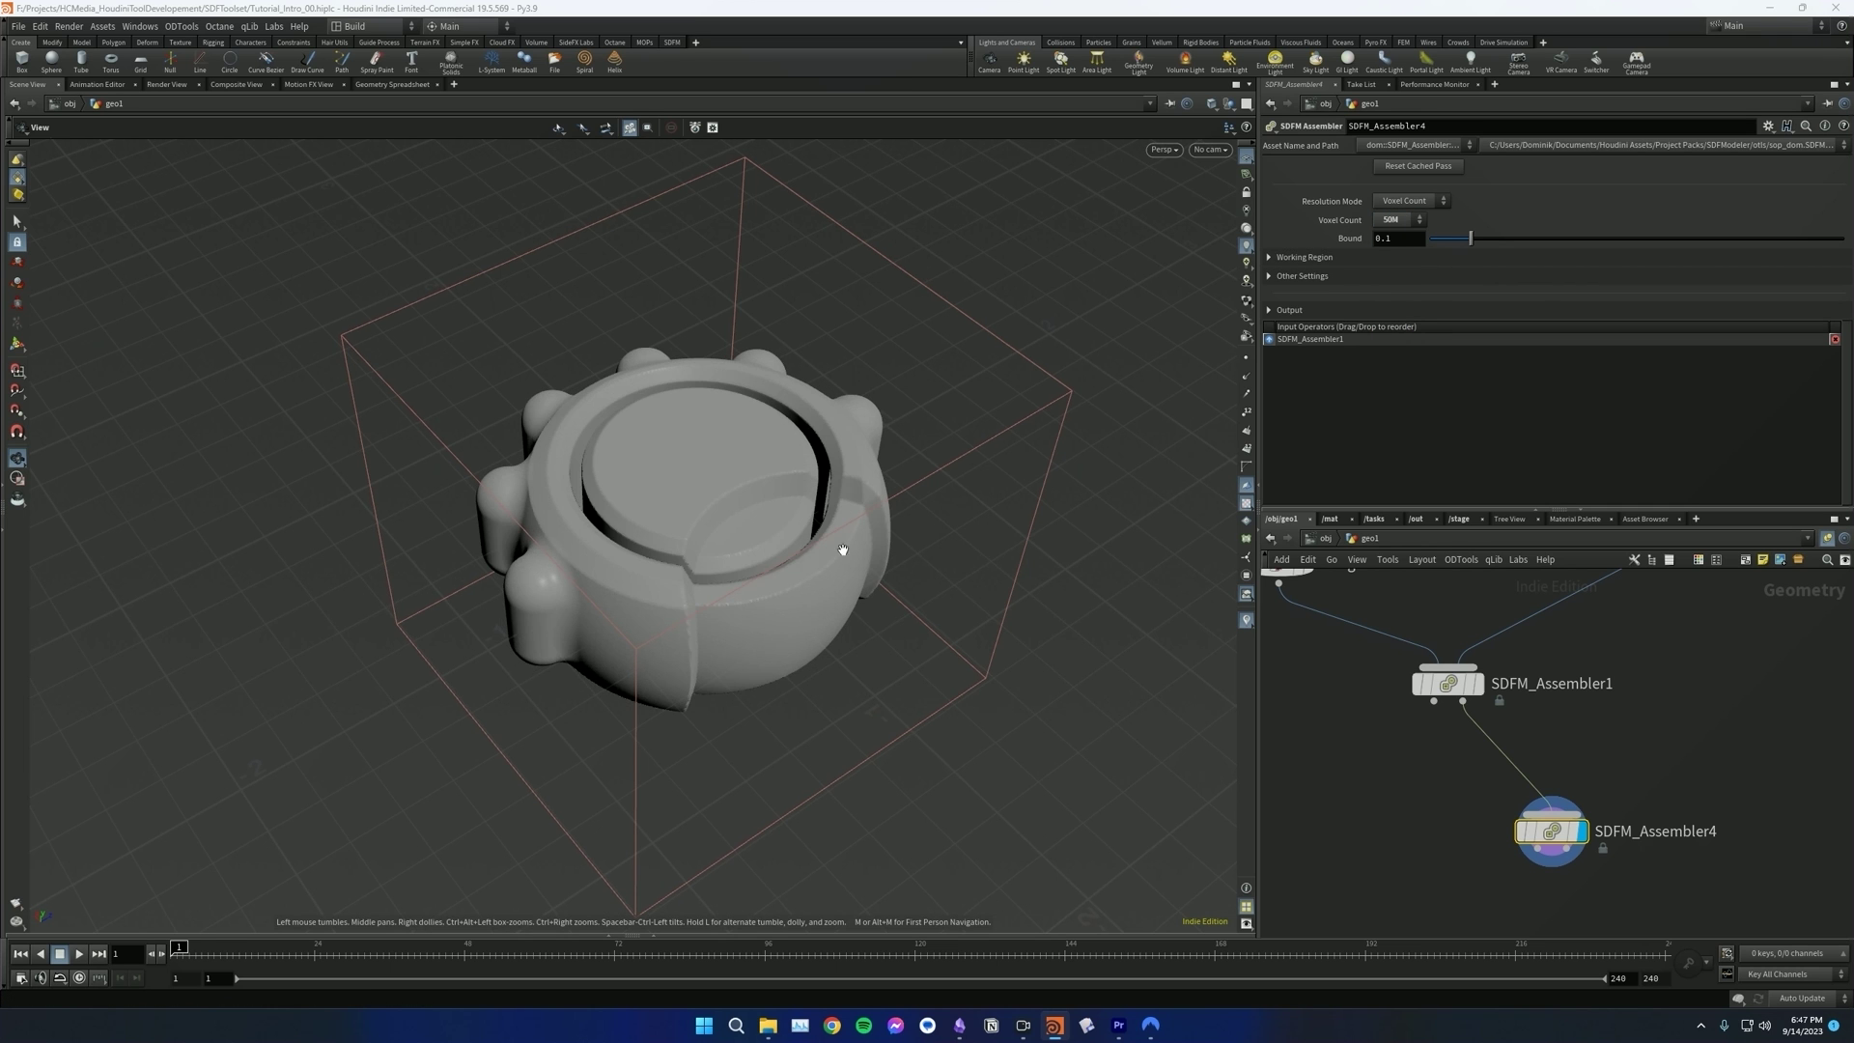
pyautogui.moveTo(820, 547); pyautogui.dragTo(799, 625)
pyautogui.moveTo(798, 625); pyautogui.dragTo(811, 538, button='right')
pyautogui.moveTo(811, 538); pyautogui.dragTo(832, 463)
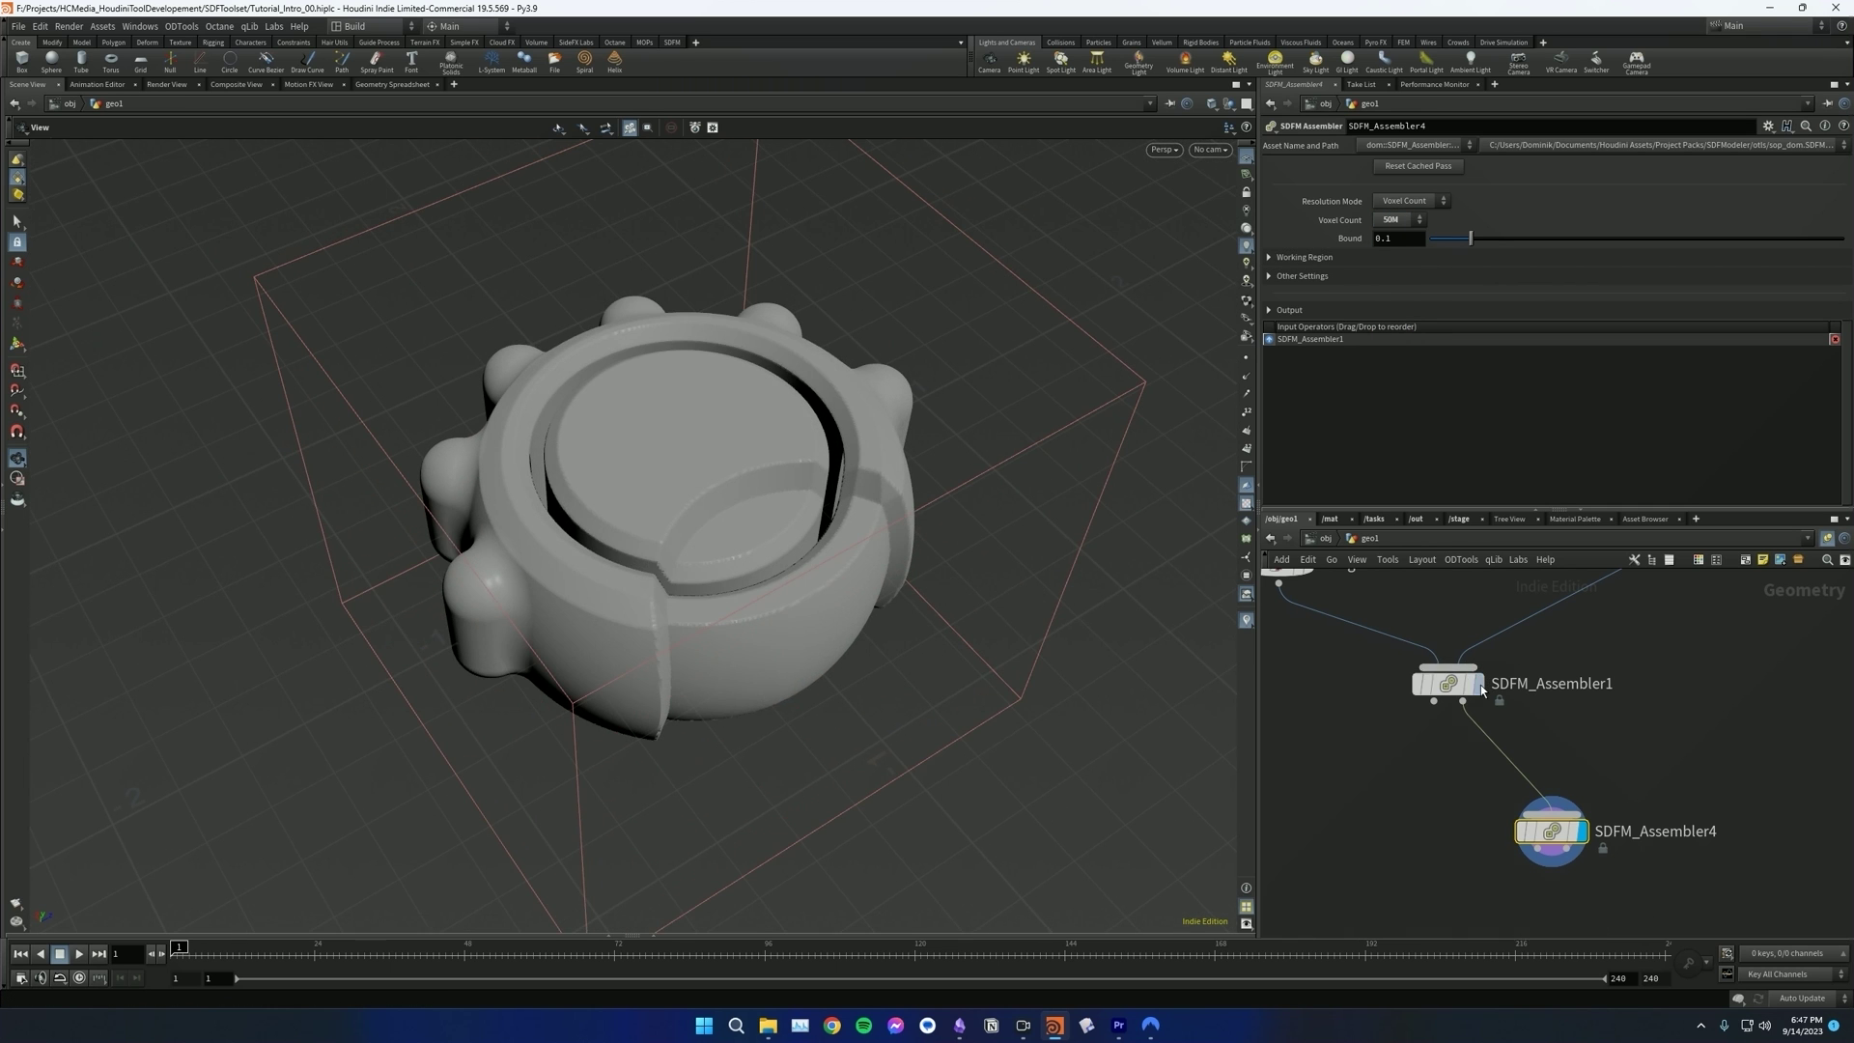
# - Display SDFM_Assembler1 and examine its low-resolution result from several angles
pyautogui.click(1478, 684)
pyautogui.click(1450, 684)
pyautogui.moveTo(729, 601); pyautogui.dragTo(761, 518)
pyautogui.moveTo(761, 518); pyautogui.dragTo(662, 572, button='right')
pyautogui.moveTo(661, 573); pyautogui.dragTo(1172, 598)
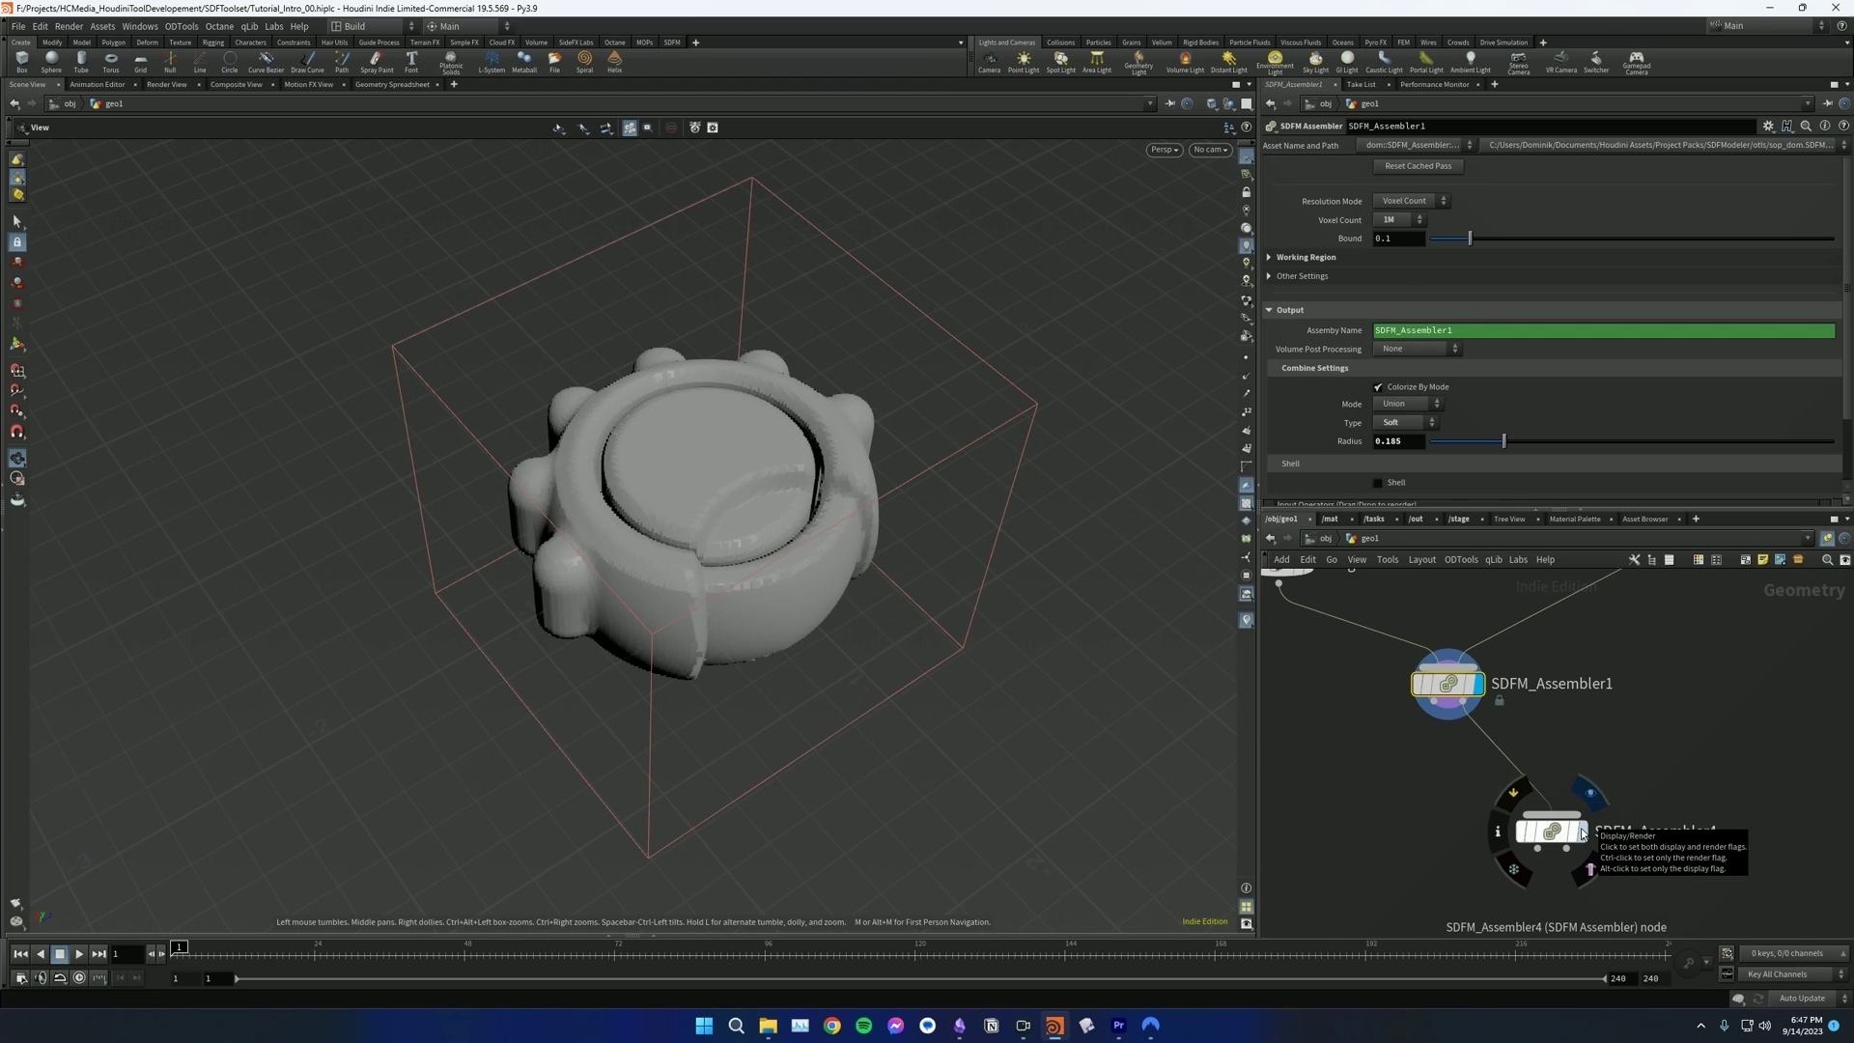
pyautogui.moveTo(1433, 767); pyautogui.dragTo(1435, 699, button='middle')
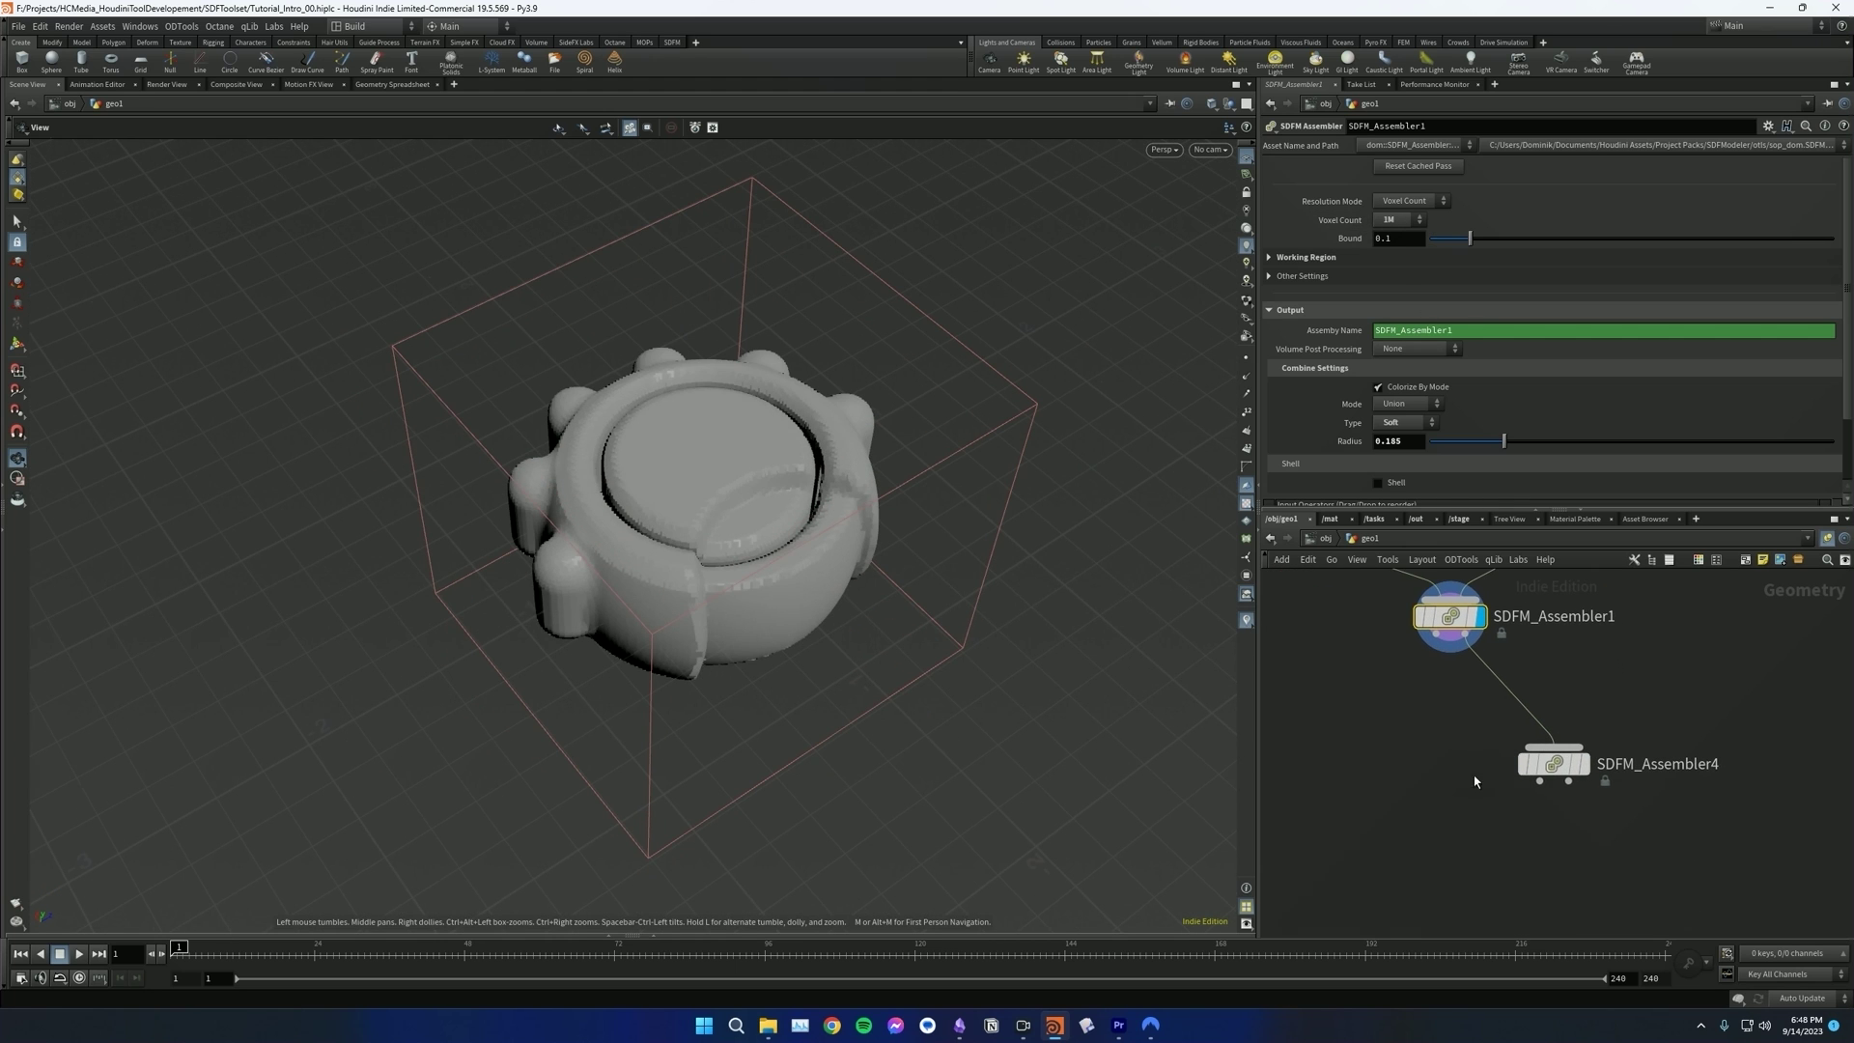
pyautogui.moveTo(1377, 635); pyautogui.dragTo(1379, 661, button='middle')
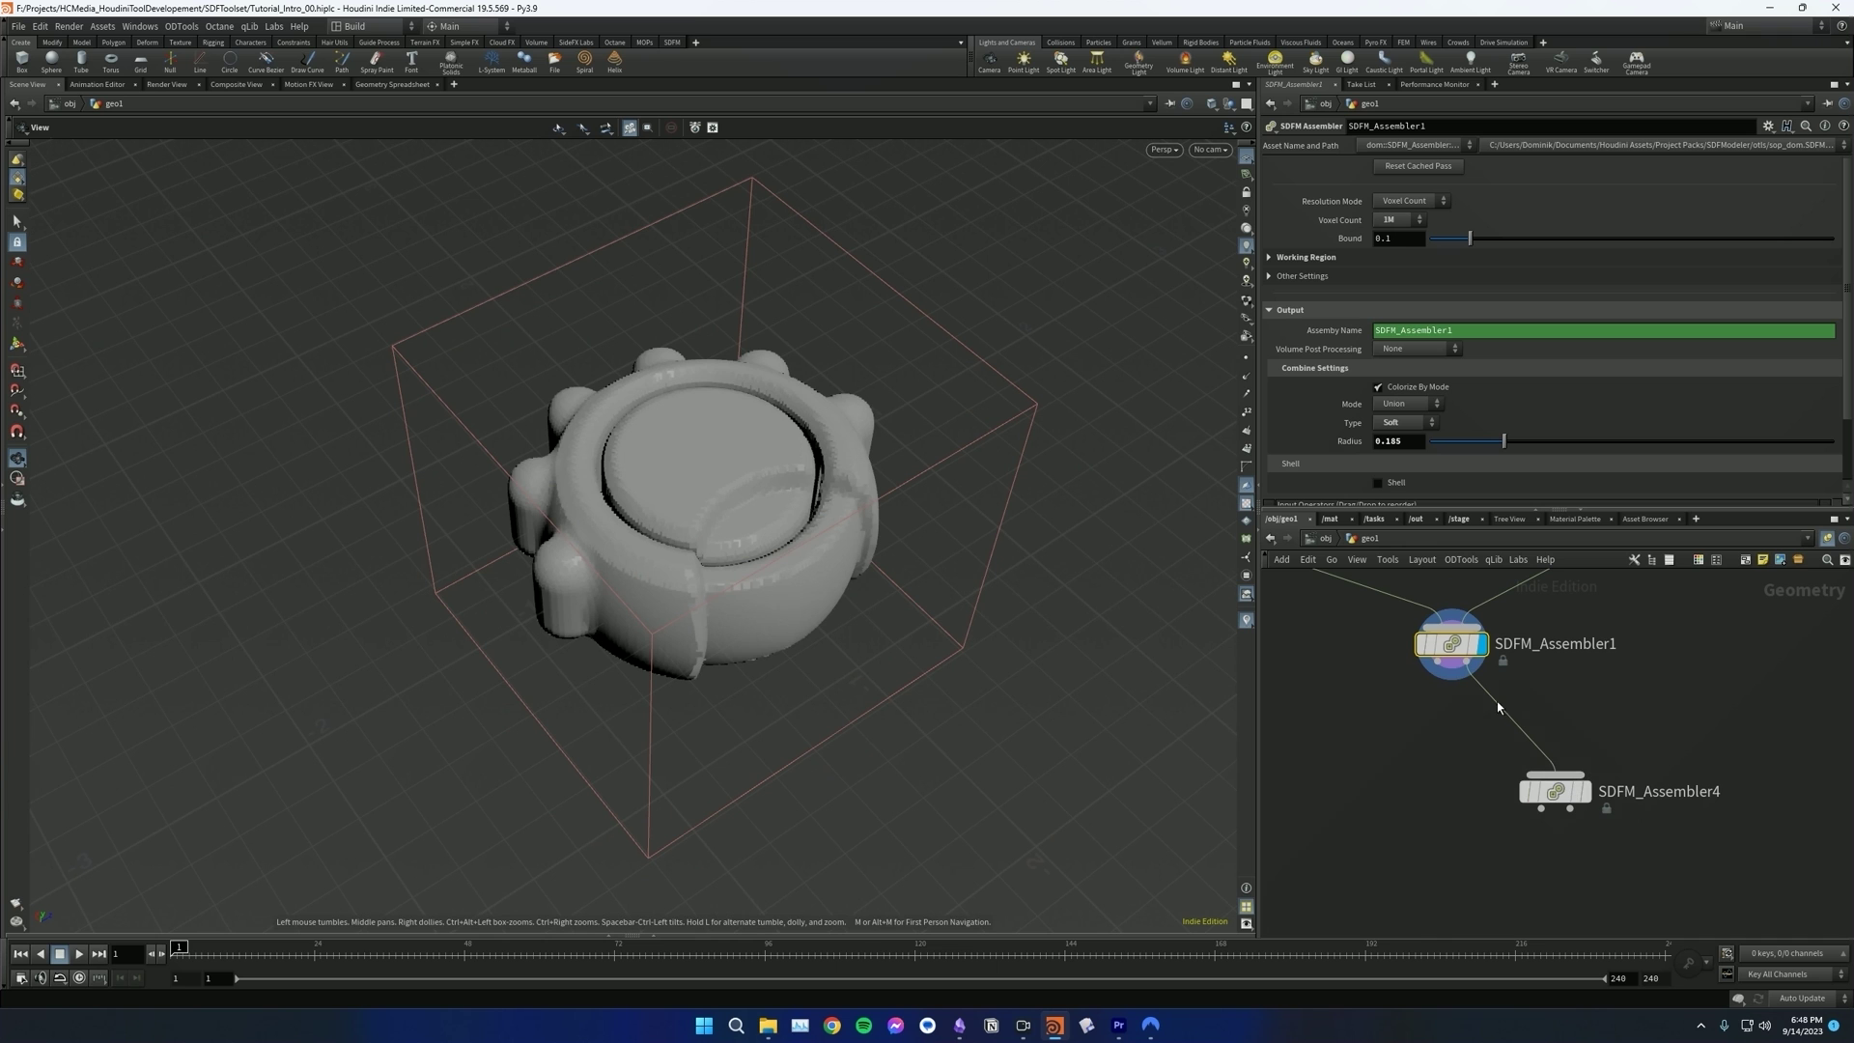
# - Alternate the display between SDFM_Assembler1 and SDFM_Assembler4 to compare the coarse and fine results
pyautogui.click(1557, 791)
pyautogui.moveTo(711, 526); pyautogui.dragTo(654, 492)
pyautogui.moveTo(765, 496); pyautogui.dragTo(733, 579)
pyautogui.click(1482, 649)
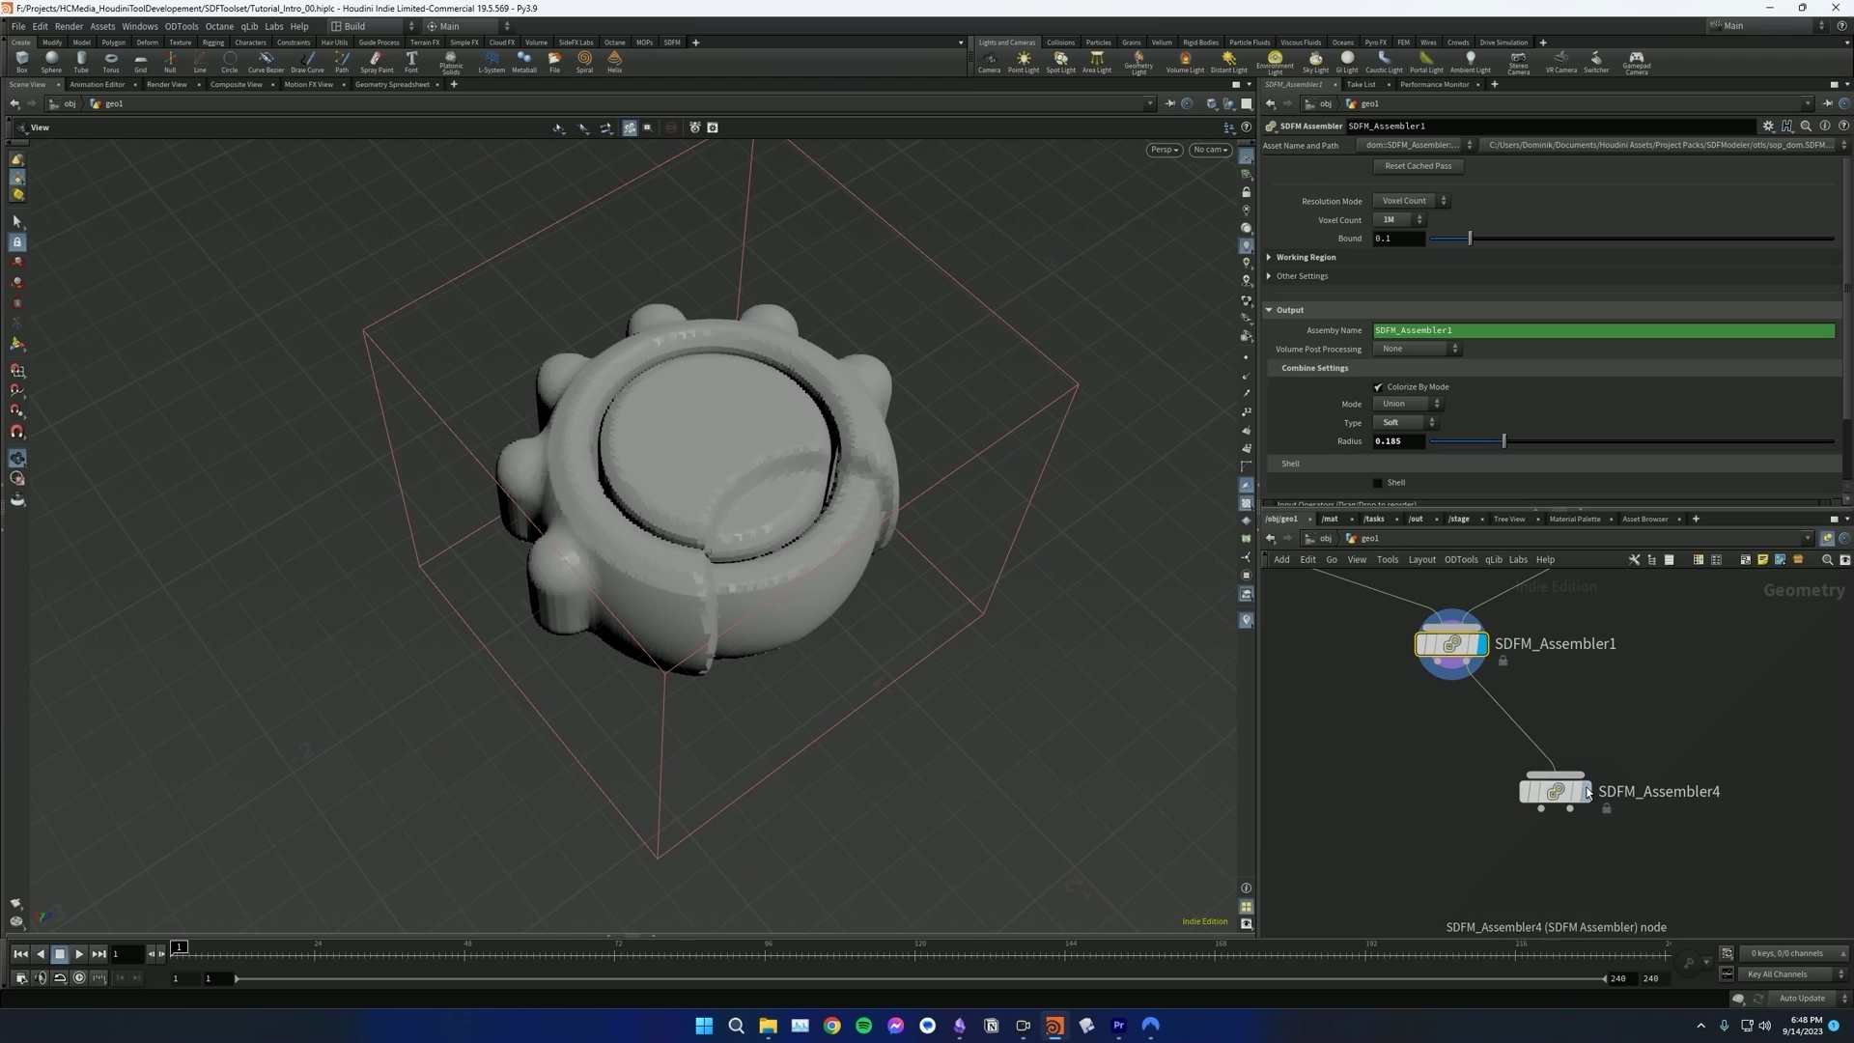
pyautogui.click(1584, 796)
pyautogui.click(1483, 651)
pyautogui.click(1585, 793)
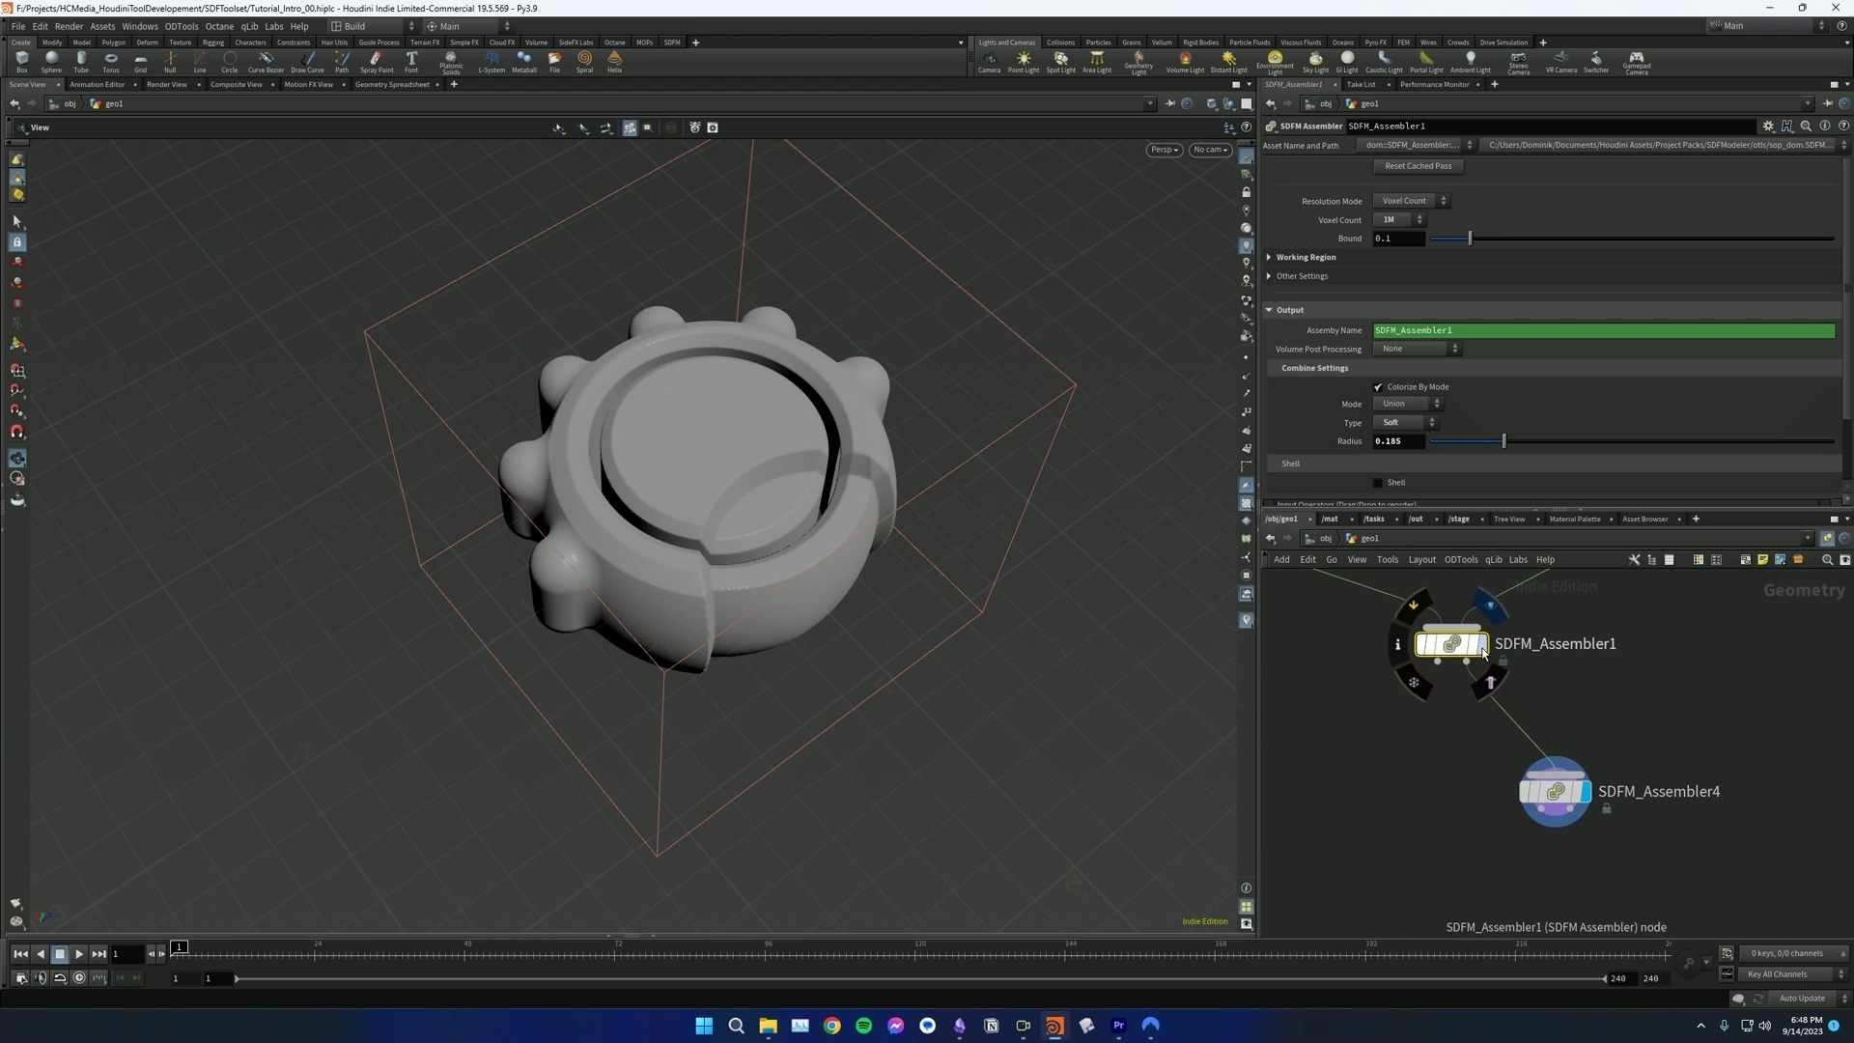
pyautogui.click(1483, 647)
pyautogui.click(1586, 795)
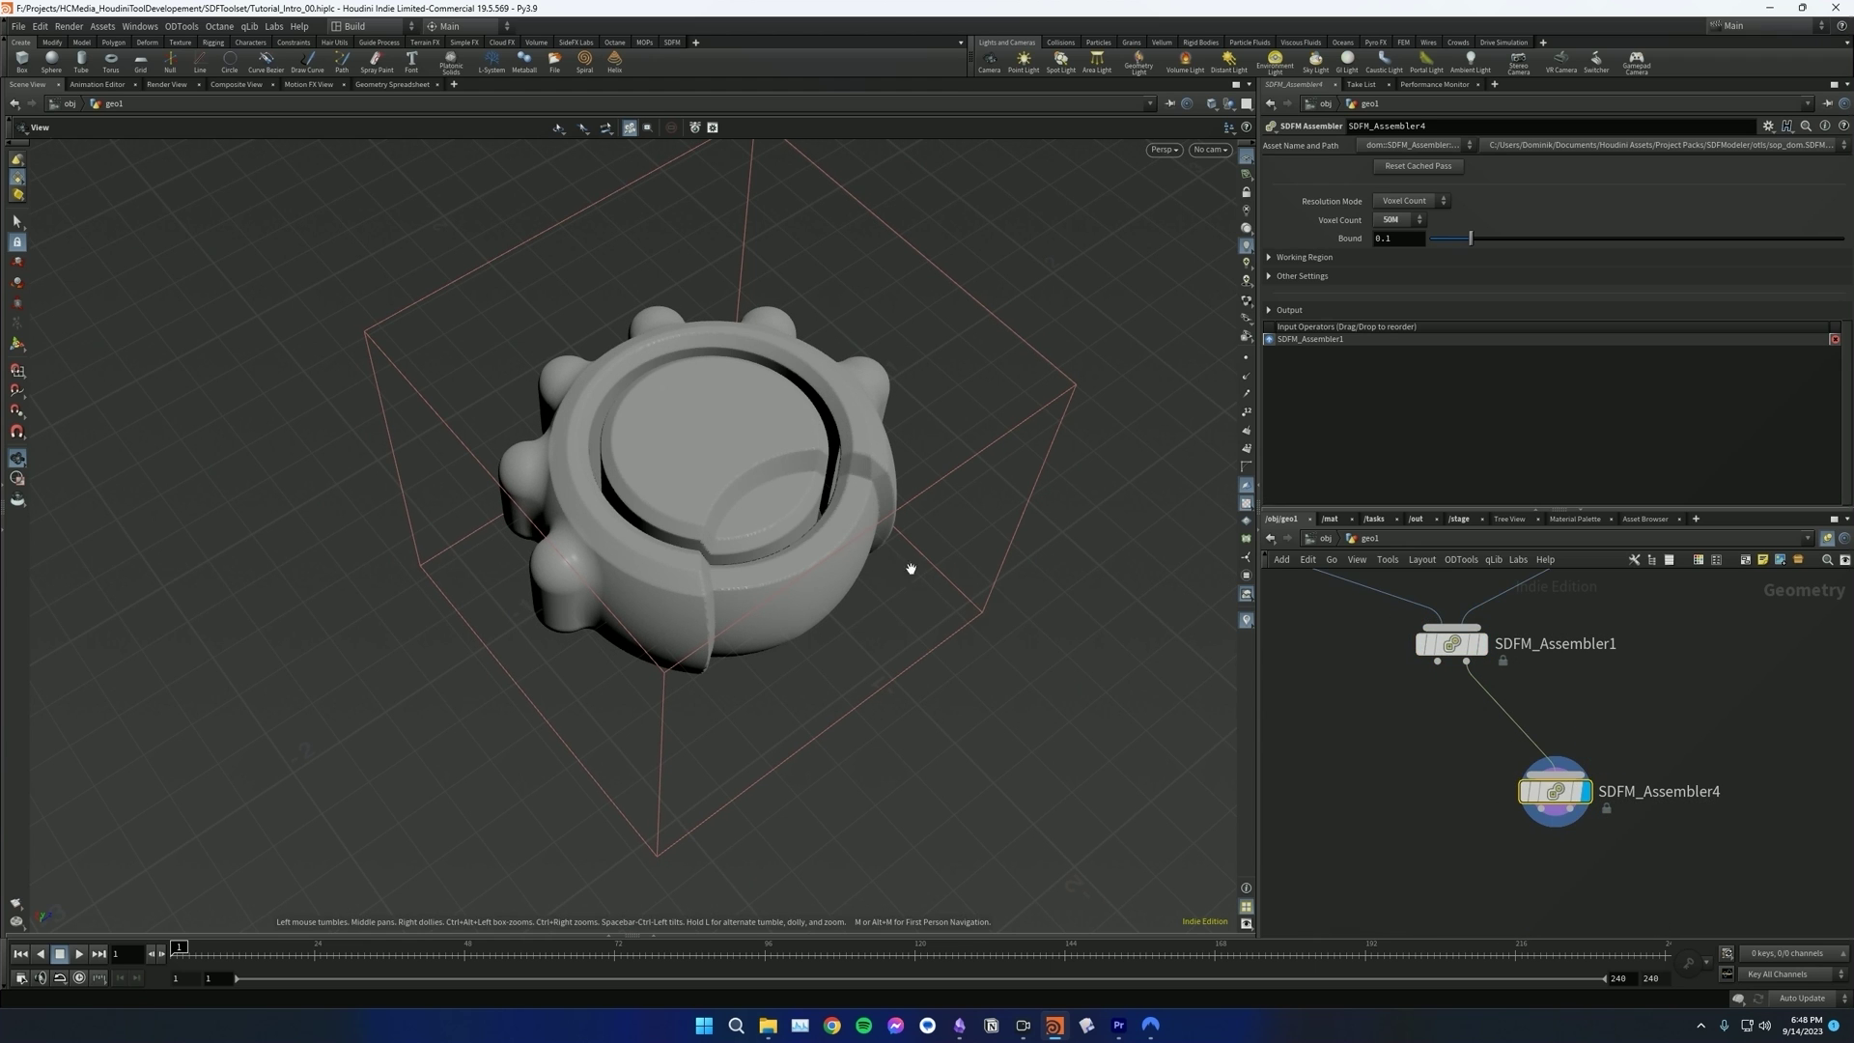
pyautogui.scroll(-2, 1610, 819)
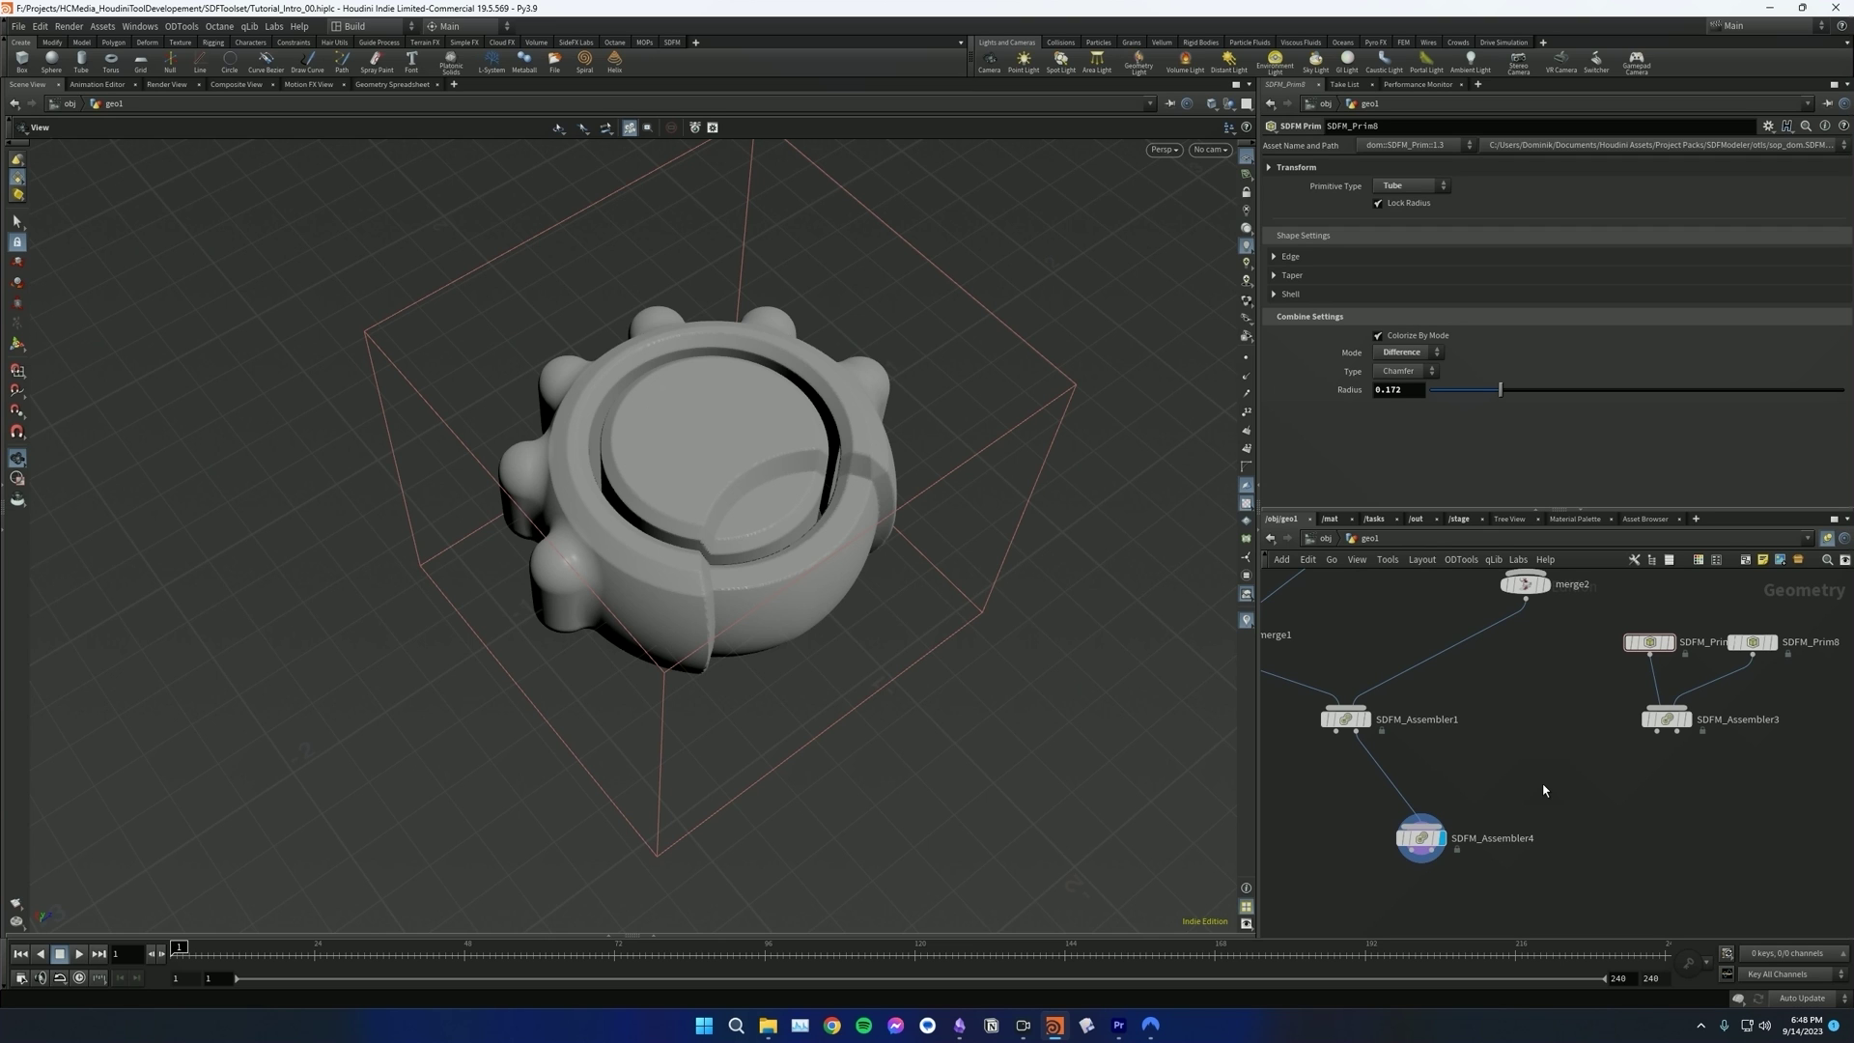
pyautogui.moveTo(1543, 791); pyautogui.dragTo(1585, 781, button='middle')
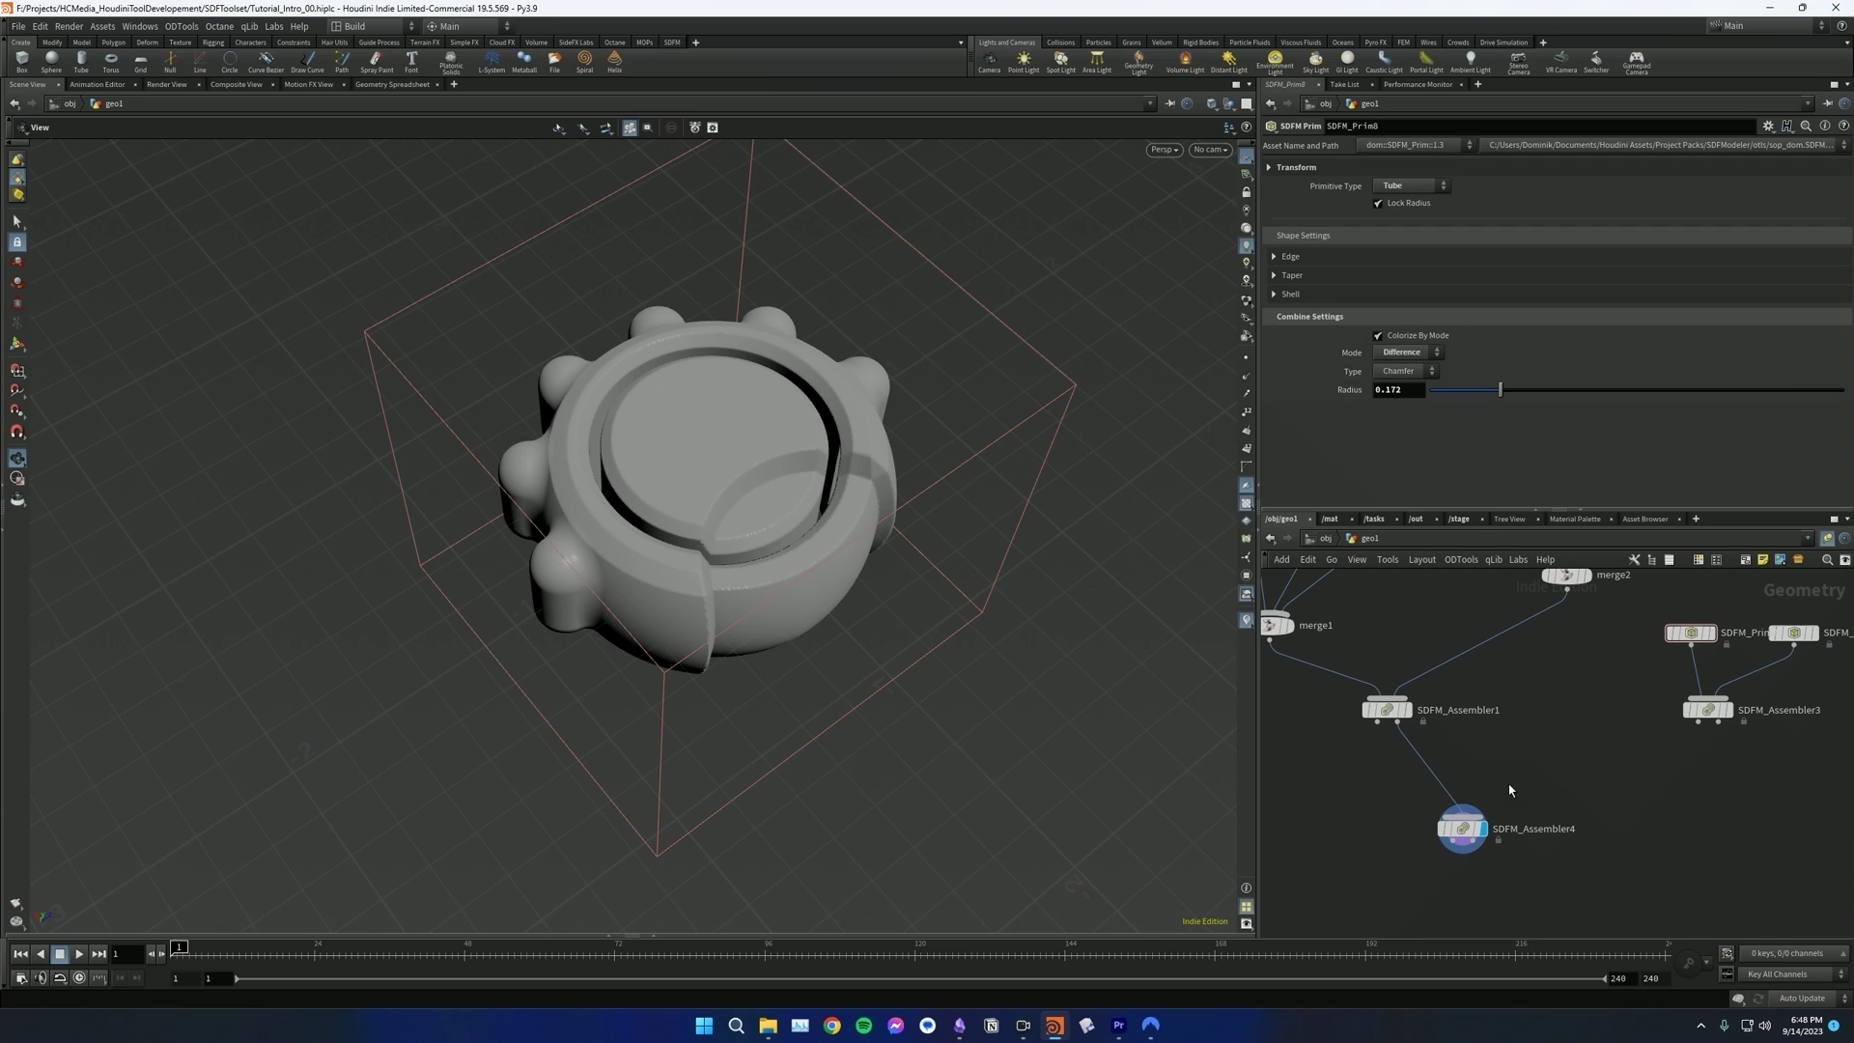
pyautogui.click(1411, 713)
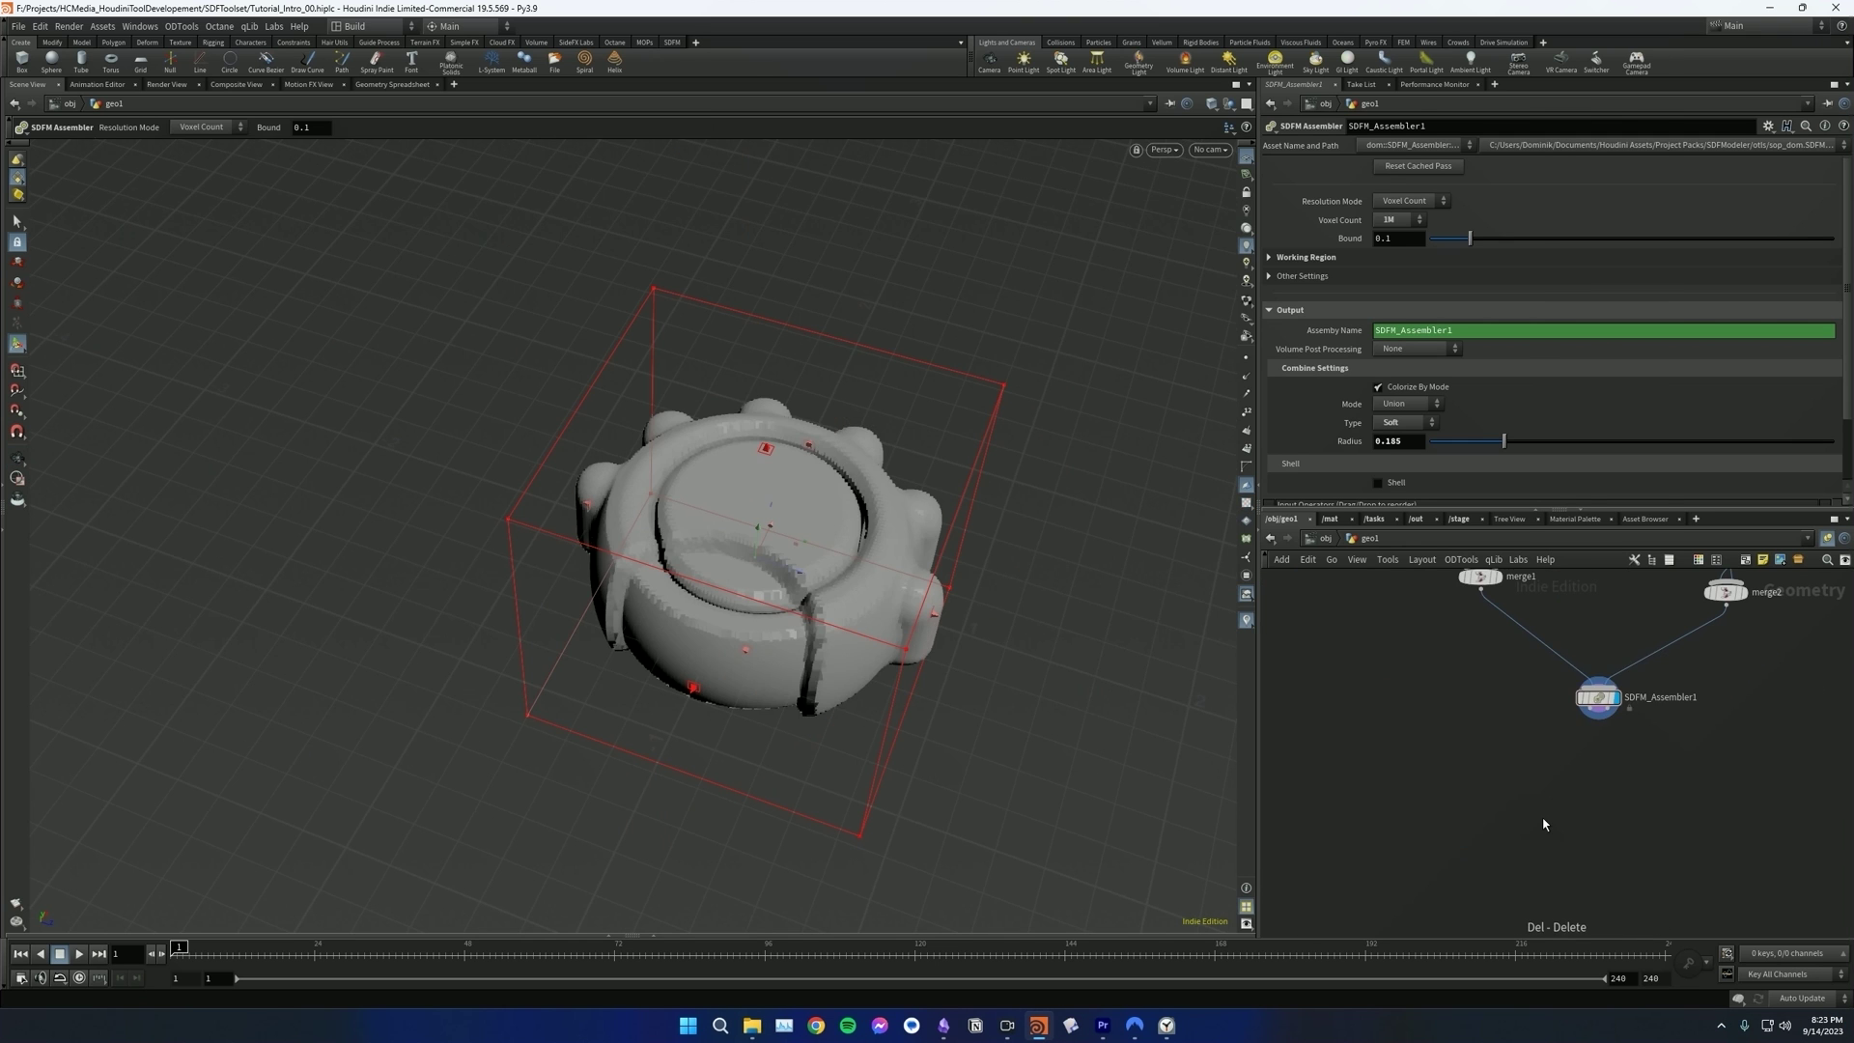
# - Add another SDFM Assembler below SDFM_Assembler1, connected to its second output, and display it
pyautogui.press('Tab')
pyautogui.write('sdfm')
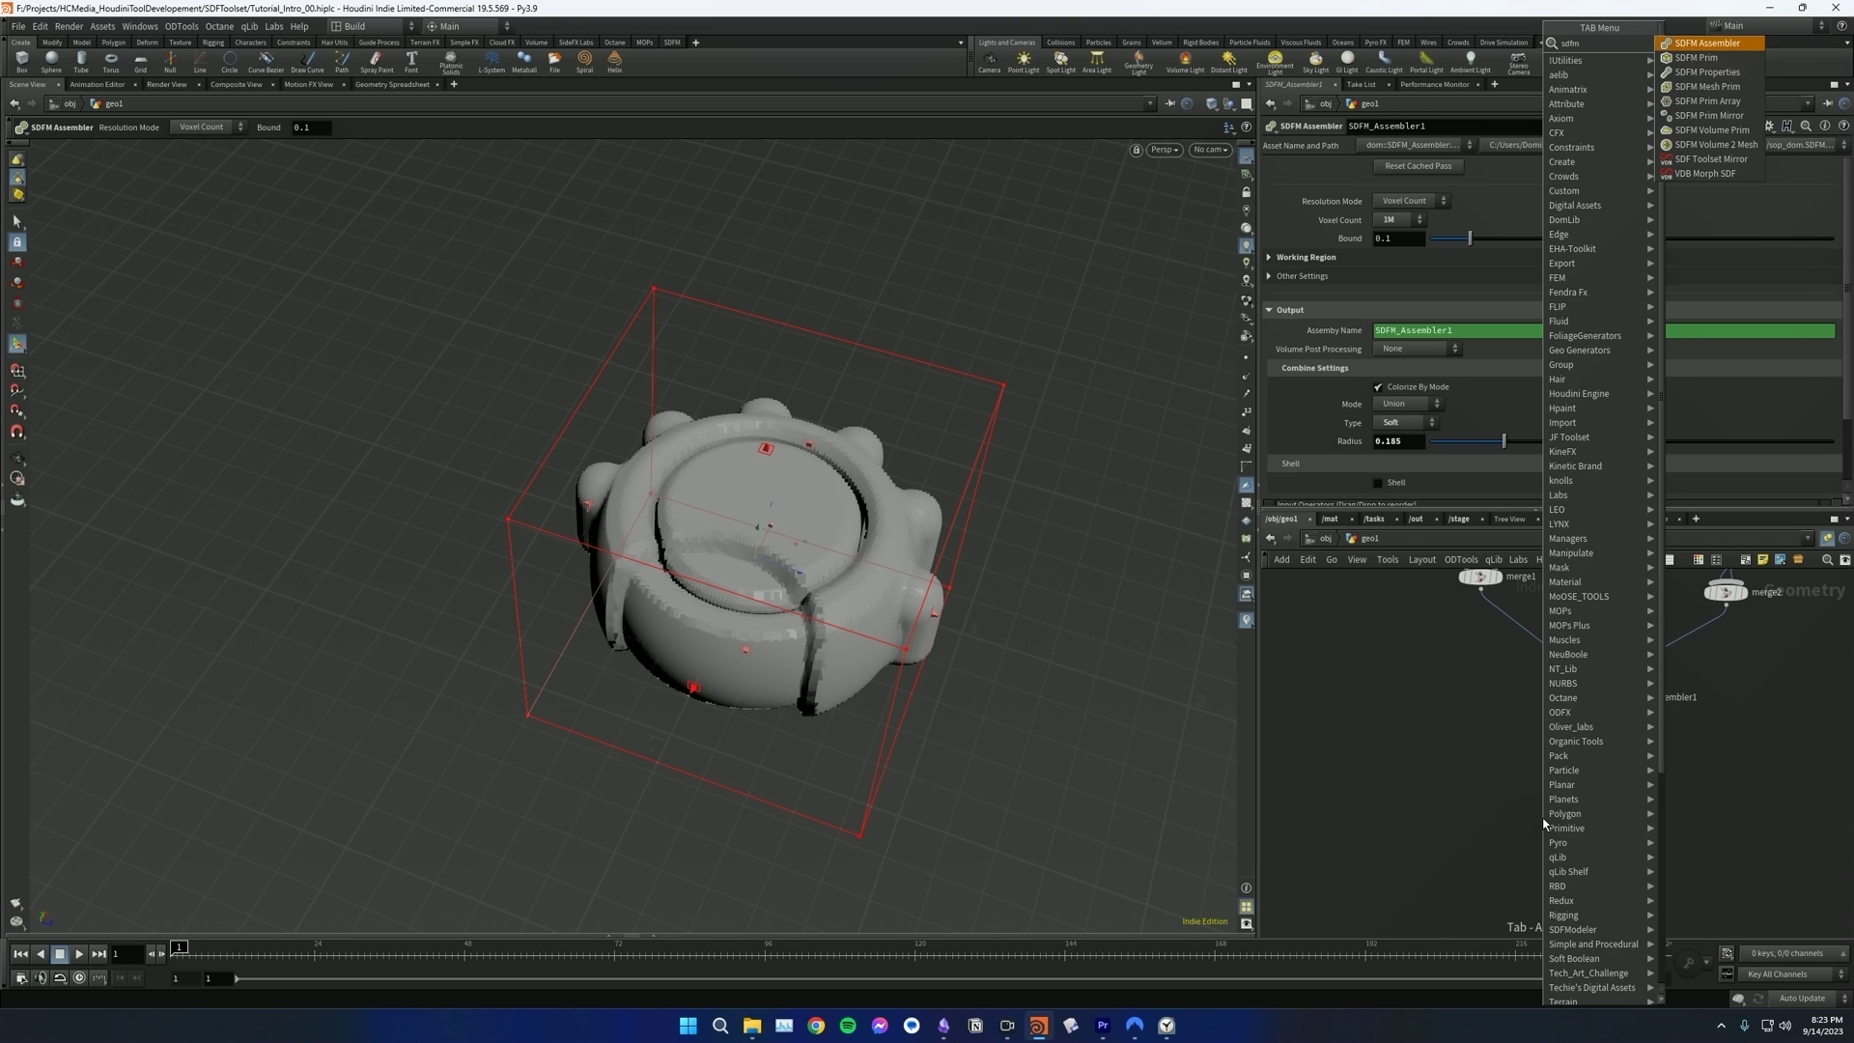
pyautogui.press('Return')
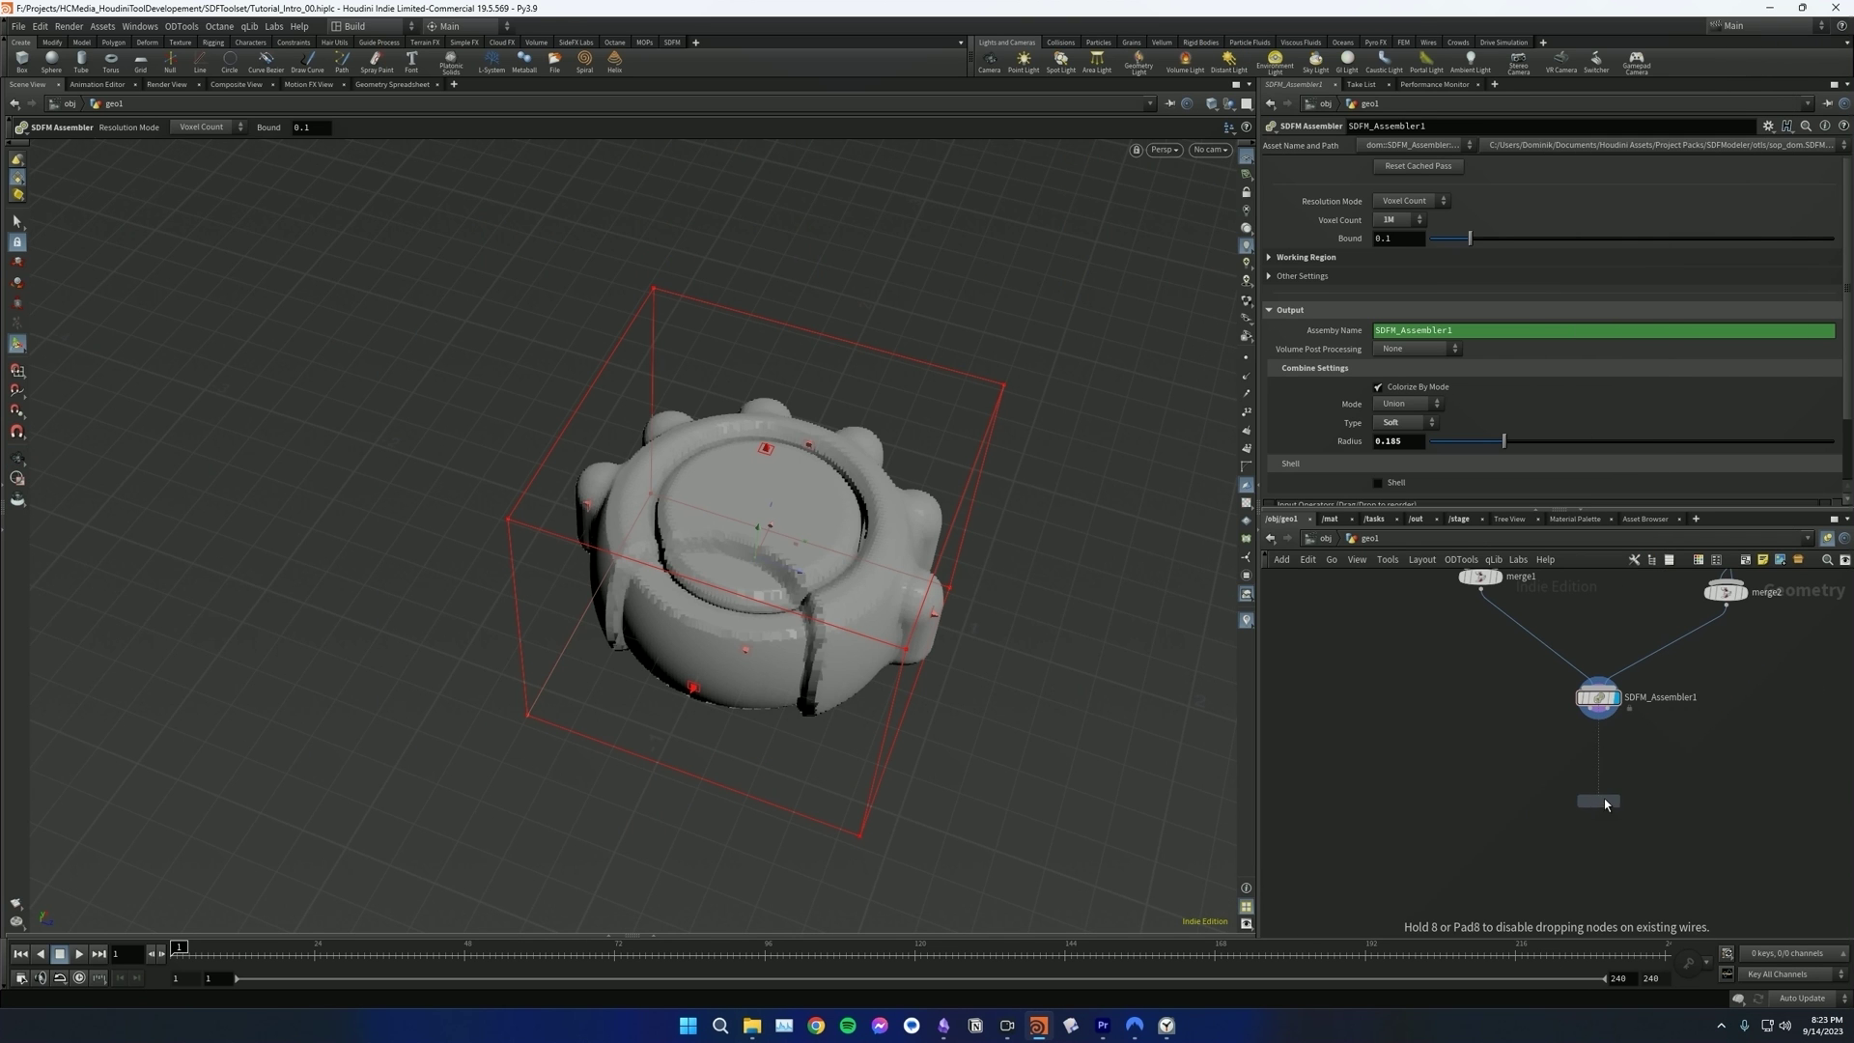
pyautogui.click(1615, 790)
pyautogui.click(1622, 800)
pyautogui.moveTo(1506, 748); pyautogui.dragTo(1521, 763, button='middle')
# - Add an SDFM Prim box beside the connection between the two assemblers
pyautogui.press('Tab')
pyautogui.write('sdf')
pyautogui.press('Escape')
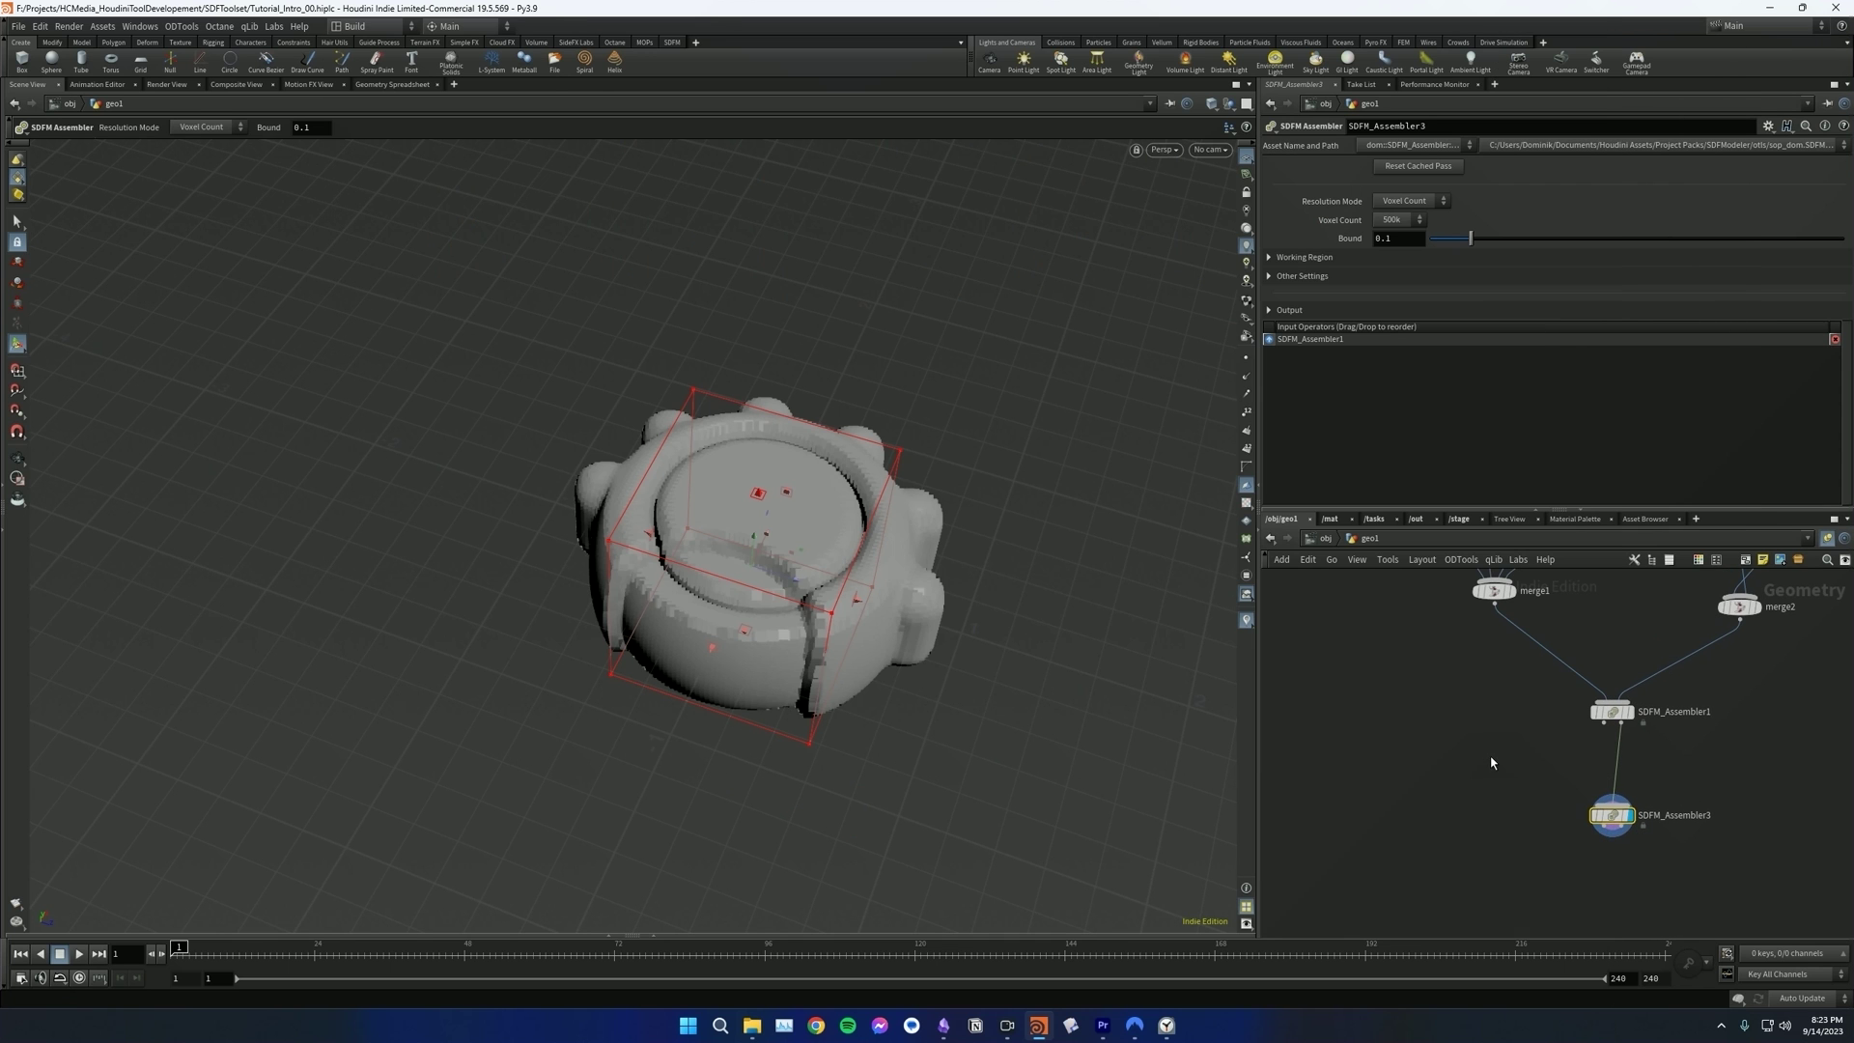
pyautogui.click(1492, 762)
# - Set the second assembler's Voxel Count to 5M and connect the SDFM Prim box as its additional input
pyautogui.click(1622, 818)
pyautogui.click(1405, 221)
pyautogui.click(1391, 311)
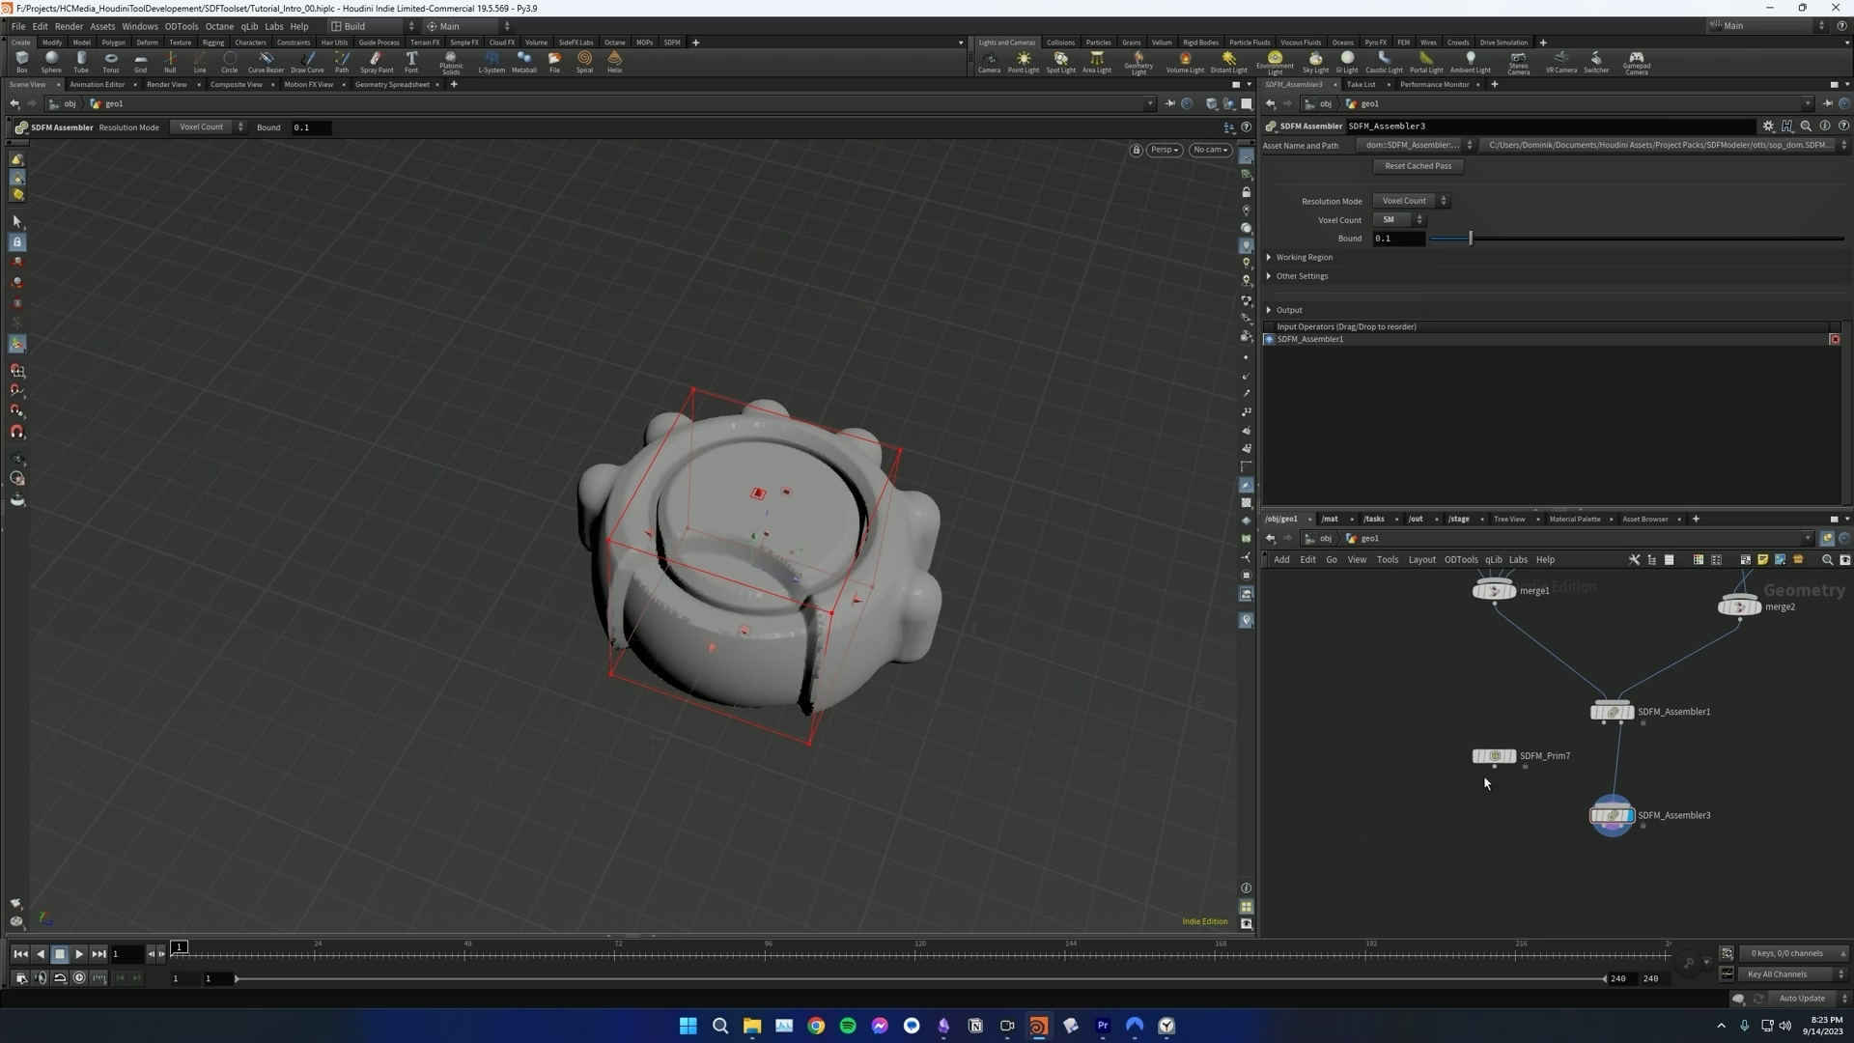
pyautogui.click(1628, 776)
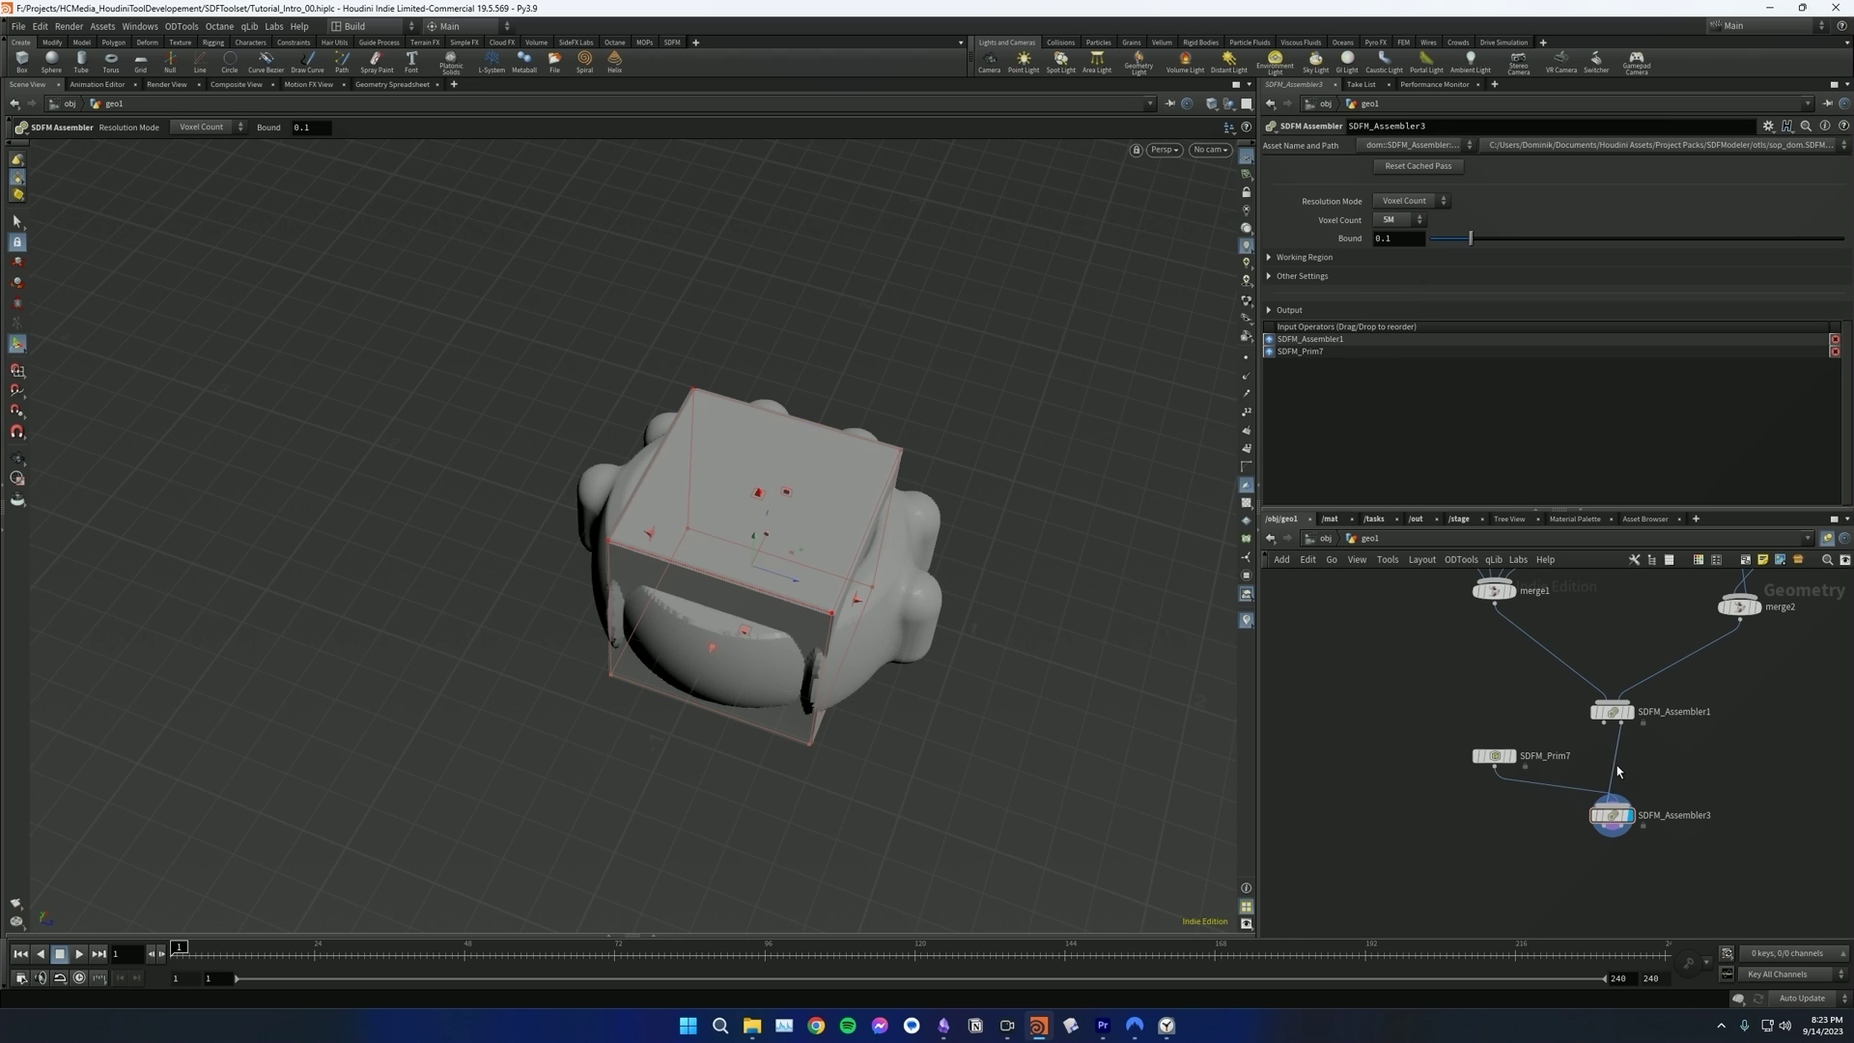
pyautogui.click(1629, 813)
# - Enlarge the SDFM_Prim7 box into a wide block around the model and lower it so the ring and pegs protrude
pyautogui.click(1494, 756)
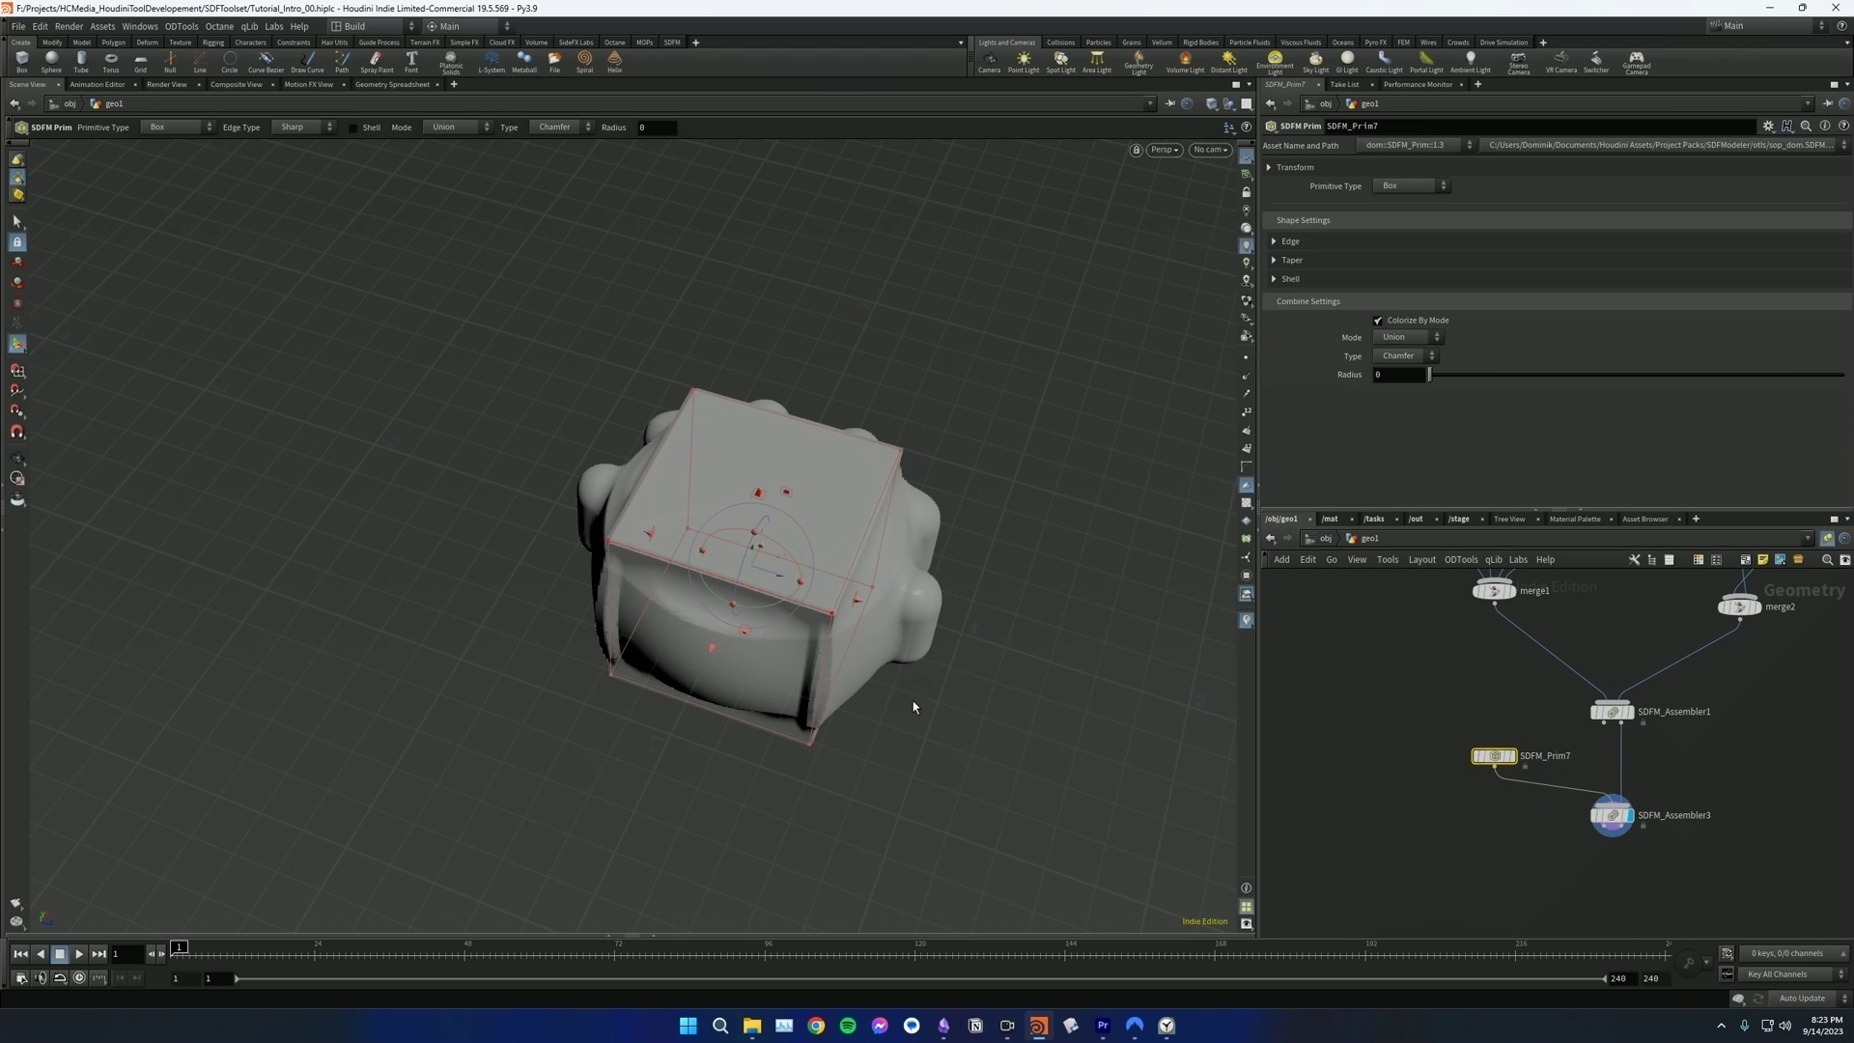
pyautogui.scroll(3, 917, 730)
pyautogui.moveTo(918, 725); pyautogui.dragTo(922, 750)
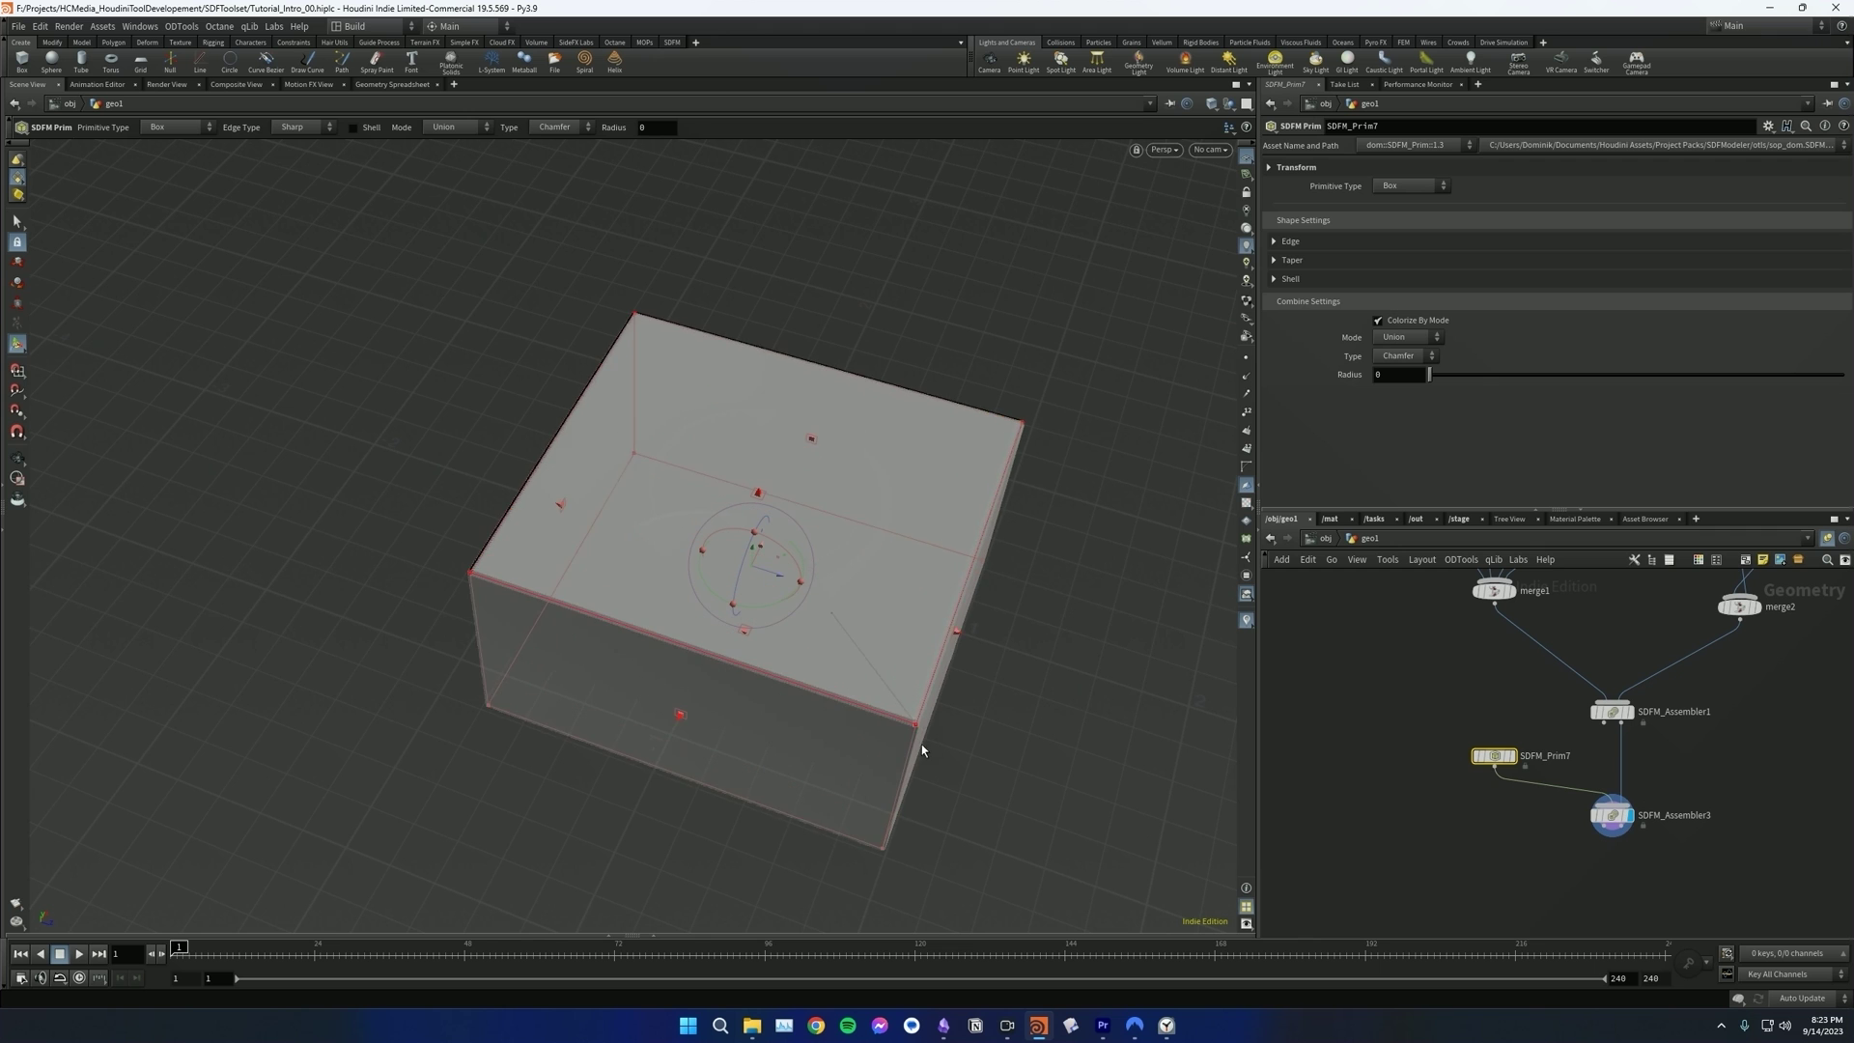
pyautogui.moveTo(752, 550); pyautogui.dragTo(1171, 711)
pyautogui.press('Escape')
pyautogui.press('Return')
pyautogui.moveTo(926, 558); pyautogui.dragTo(808, 447)
# - Order the box before SDFM_Assembler1 in the second assembler's inputs and set SDFM_Assembler1's combine mode to Difference
pyautogui.click(1612, 815)
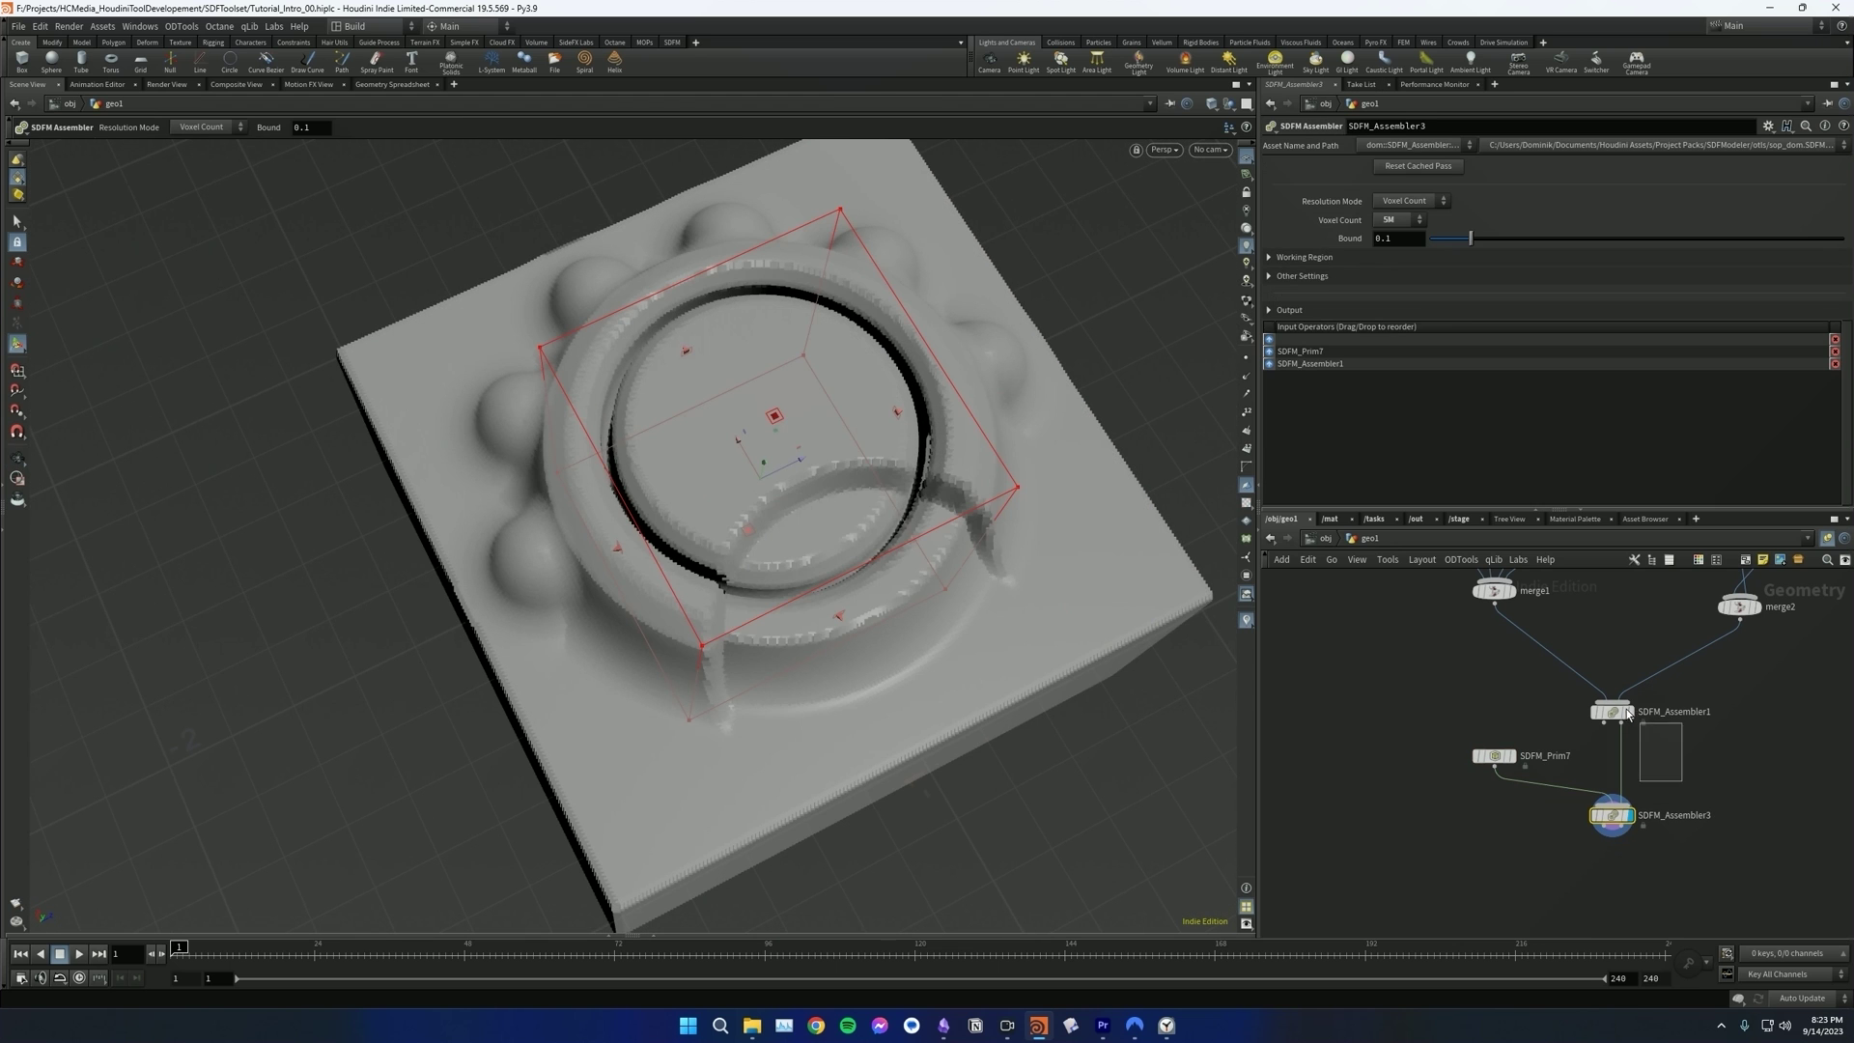
pyautogui.moveTo(1625, 706); pyautogui.dragTo(1625, 709)
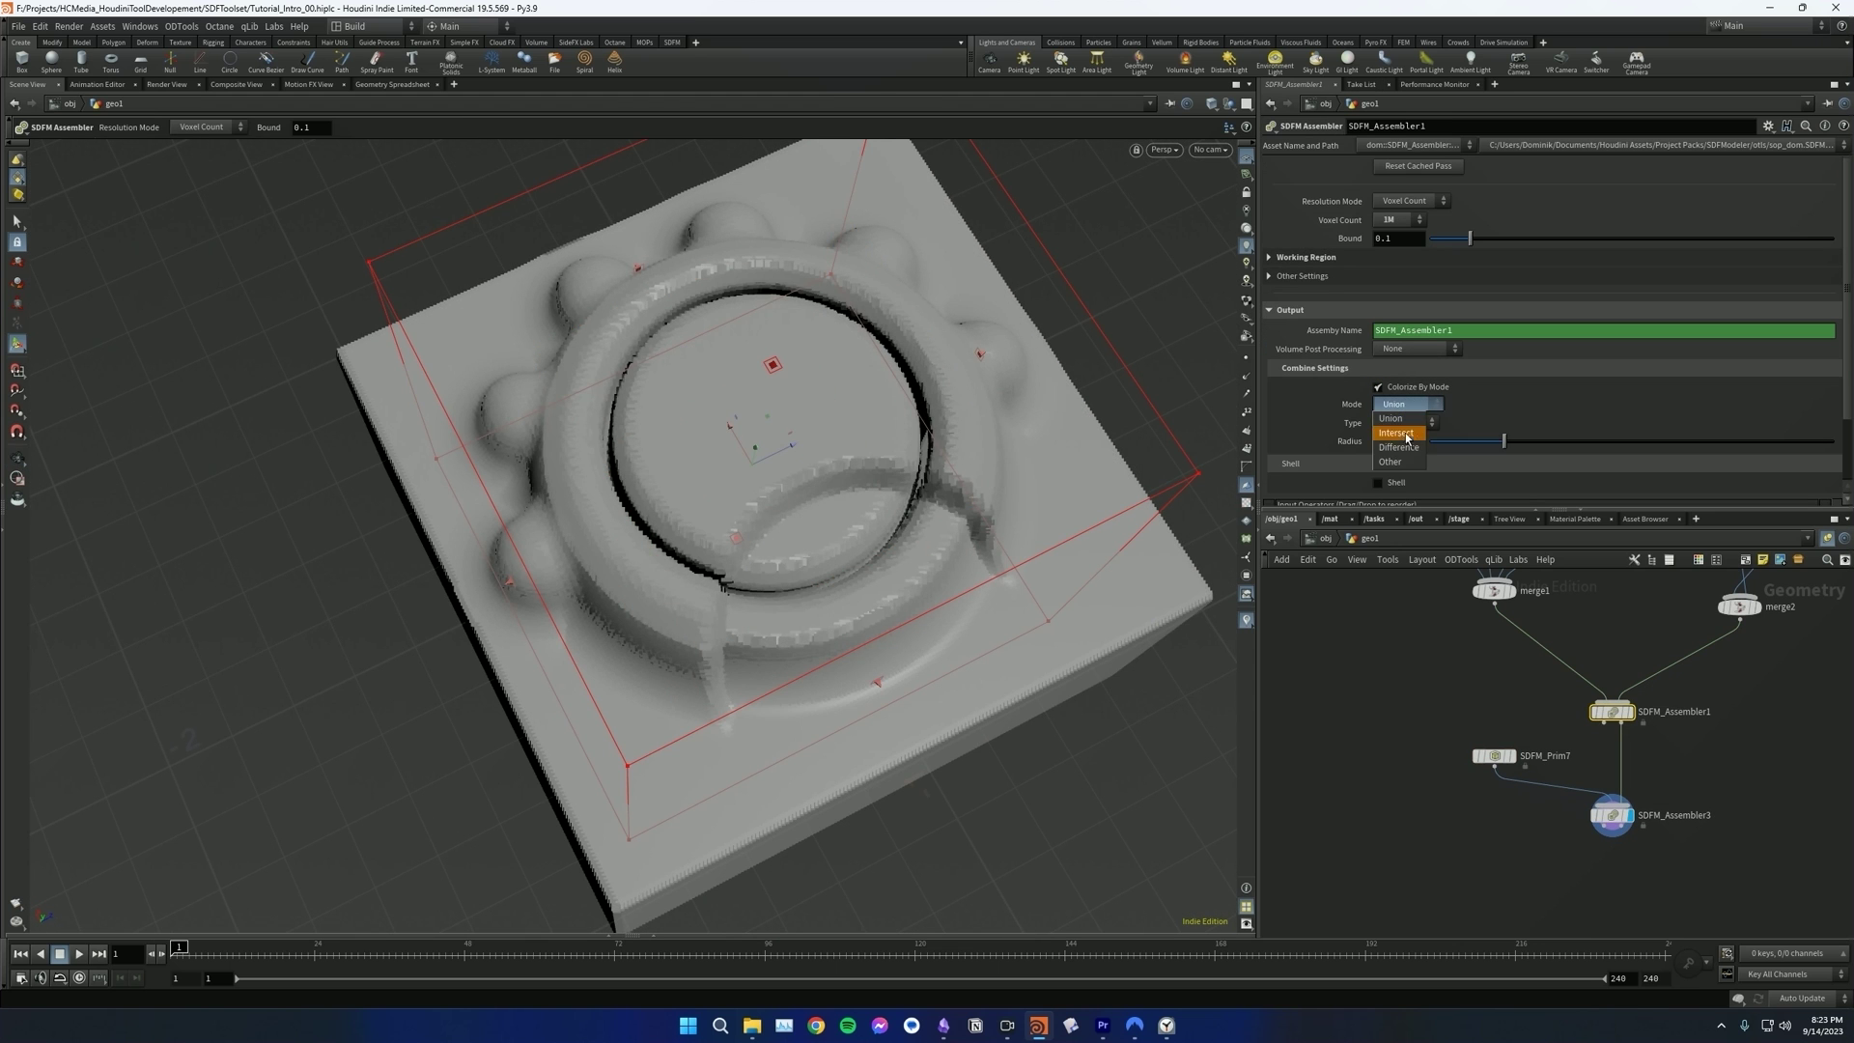
pyautogui.click(1408, 448)
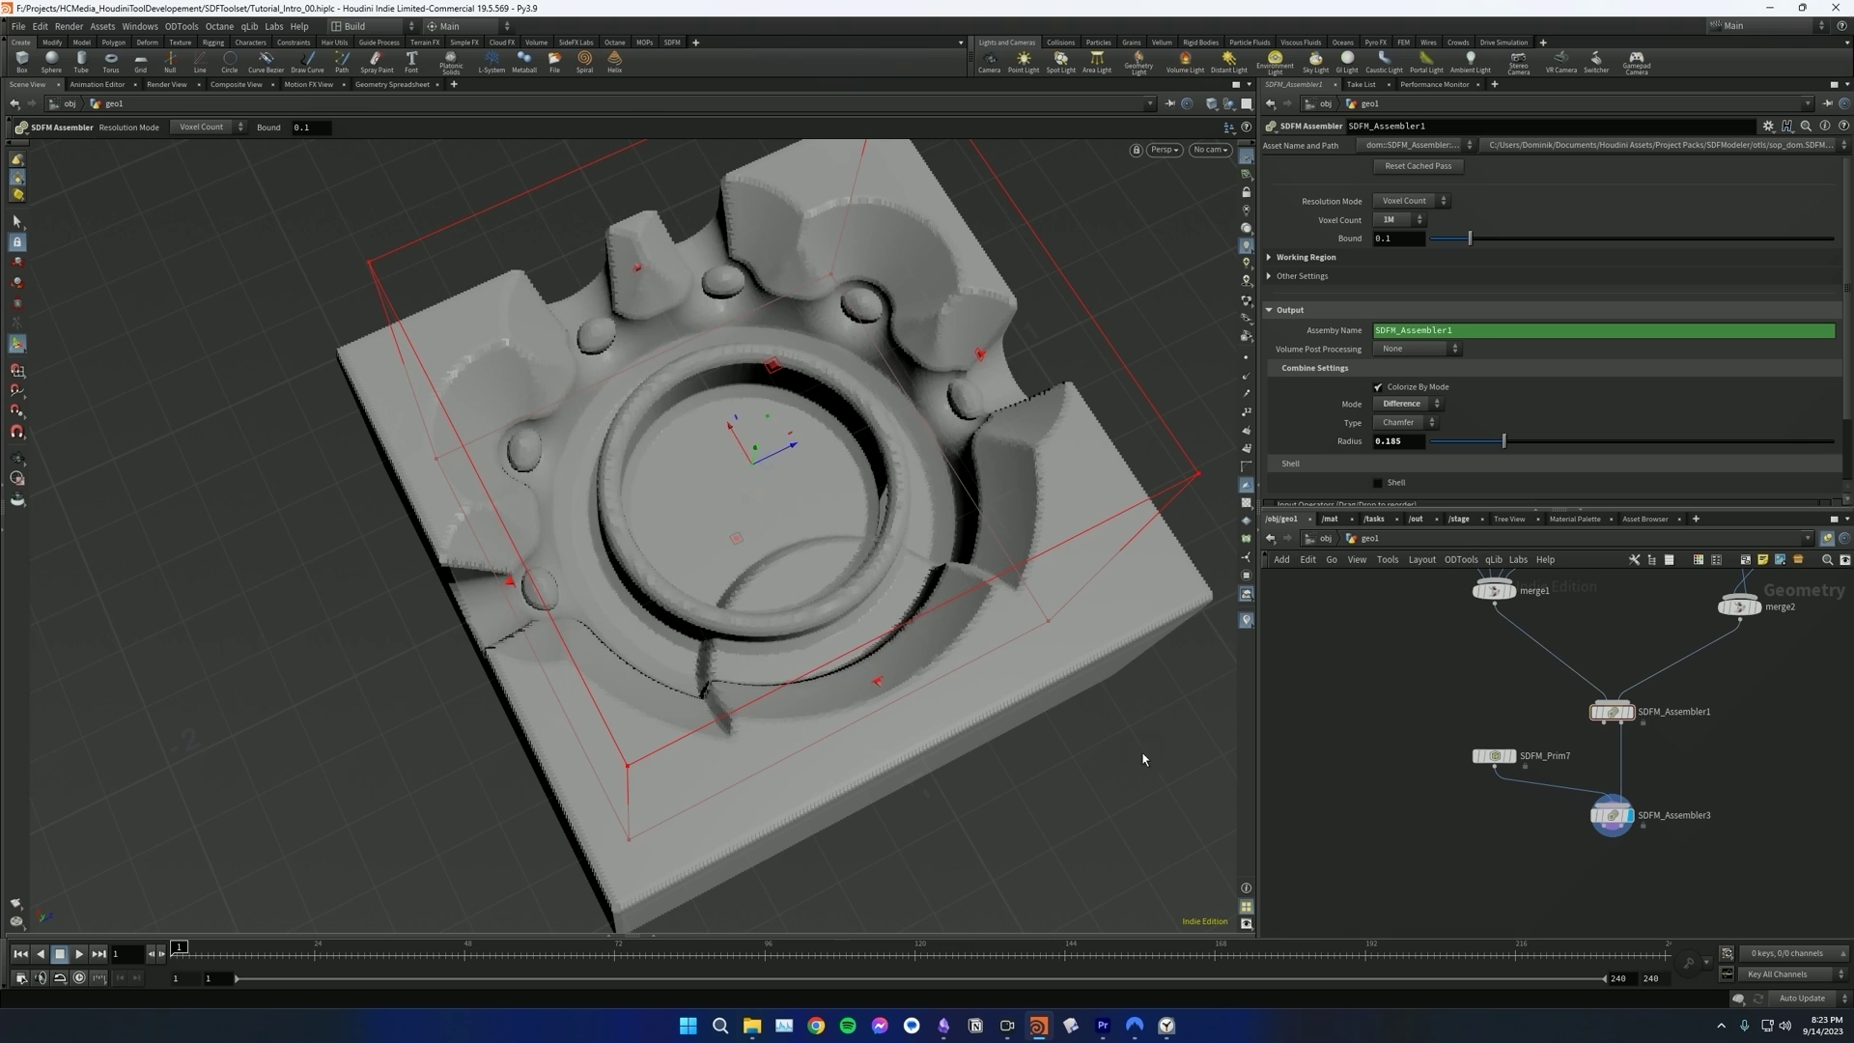
# - Reduce SDFM_Assembler1's combine radius to 0.036 for a crisper cut into the block
pyautogui.keyDown('alt'); pyautogui.moveTo(1146, 757); pyautogui.dragTo(1145, 648); pyautogui.keyUp('alt')
pyautogui.moveTo(1500, 441); pyautogui.dragTo(1445, 441)
pyautogui.keyDown('alt'); pyautogui.moveTo(846, 569); pyautogui.dragTo(738, 639); pyautogui.keyUp('alt')
pyautogui.keyDown('alt'); pyautogui.moveTo(737, 639); pyautogui.dragTo(695, 690, button='right'); pyautogui.keyUp('alt')
pyautogui.click(1630, 712)
pyautogui.keyDown('alt'); pyautogui.moveTo(1010, 582); pyautogui.dragTo(724, 680, button='right'); pyautogui.keyUp('alt')
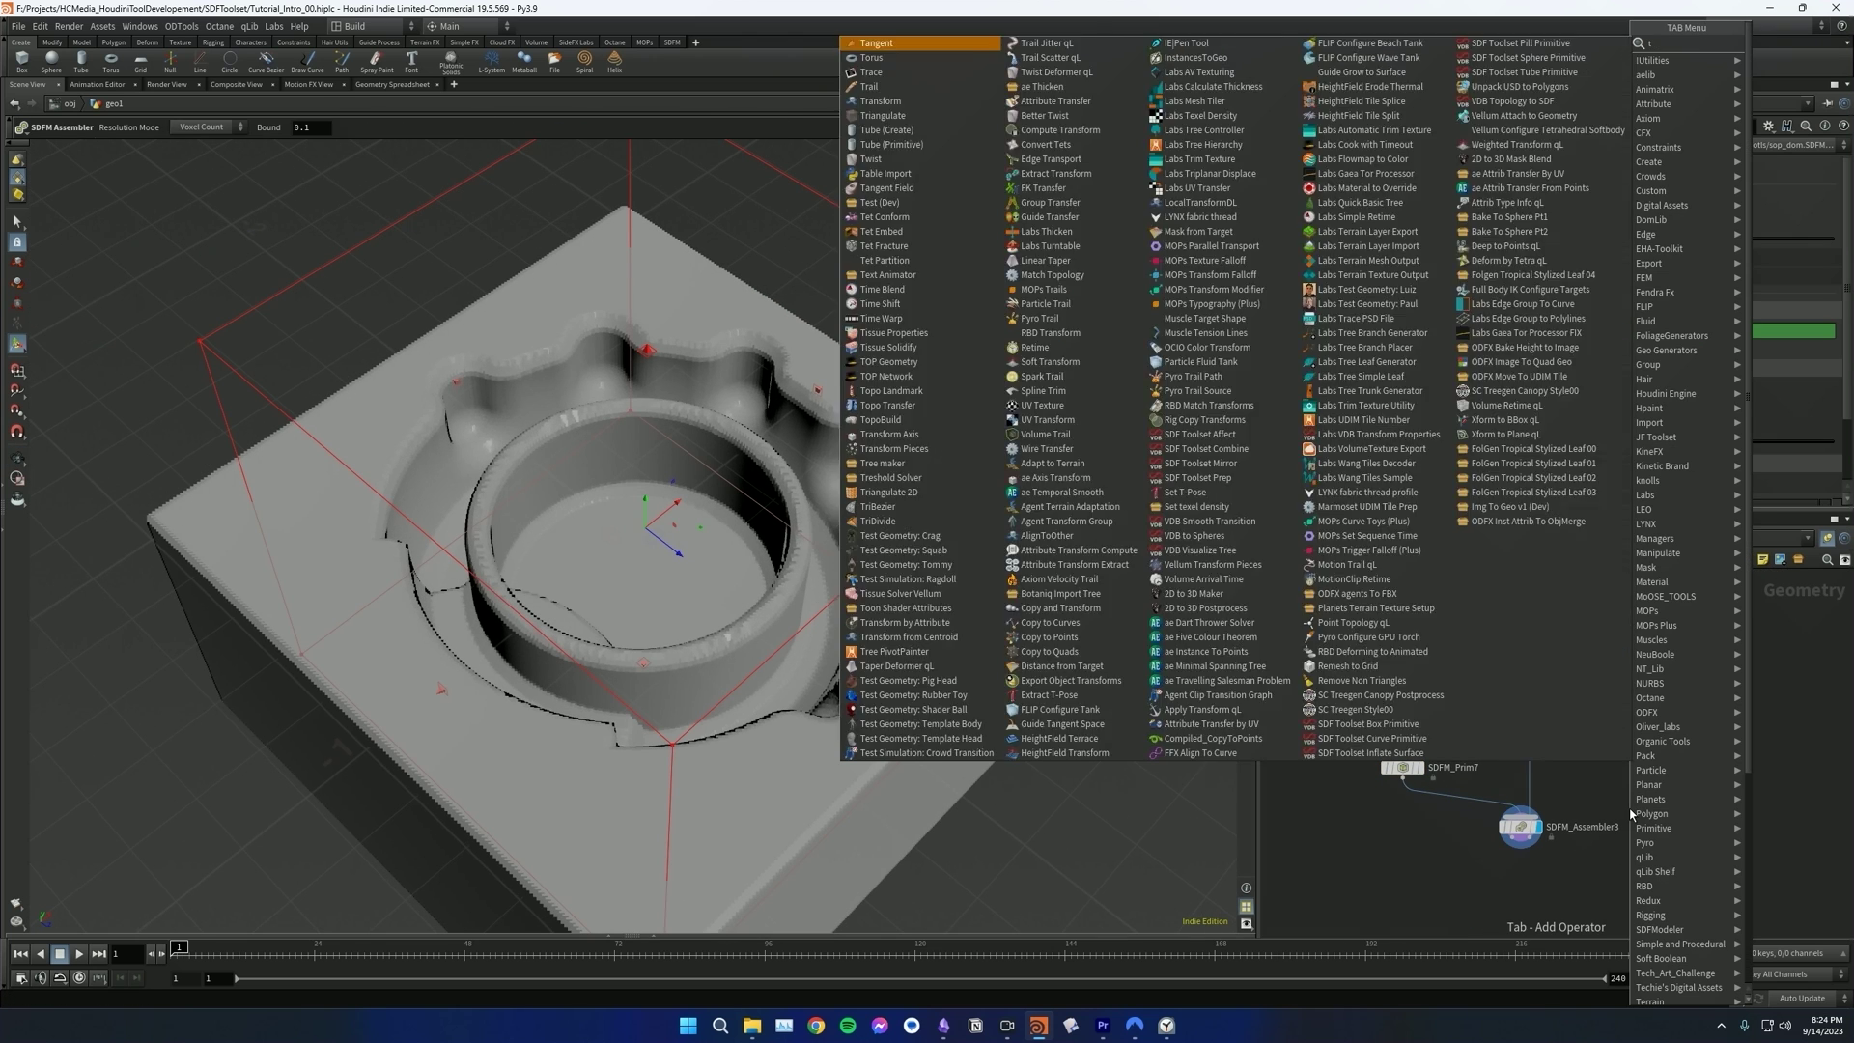
# - Insert a Transform node between SDFM_Assembler1 and the second assembler
pyautogui.write('ra')
pyautogui.press('Down')
pyautogui.press('Down')
pyautogui.press('Return')
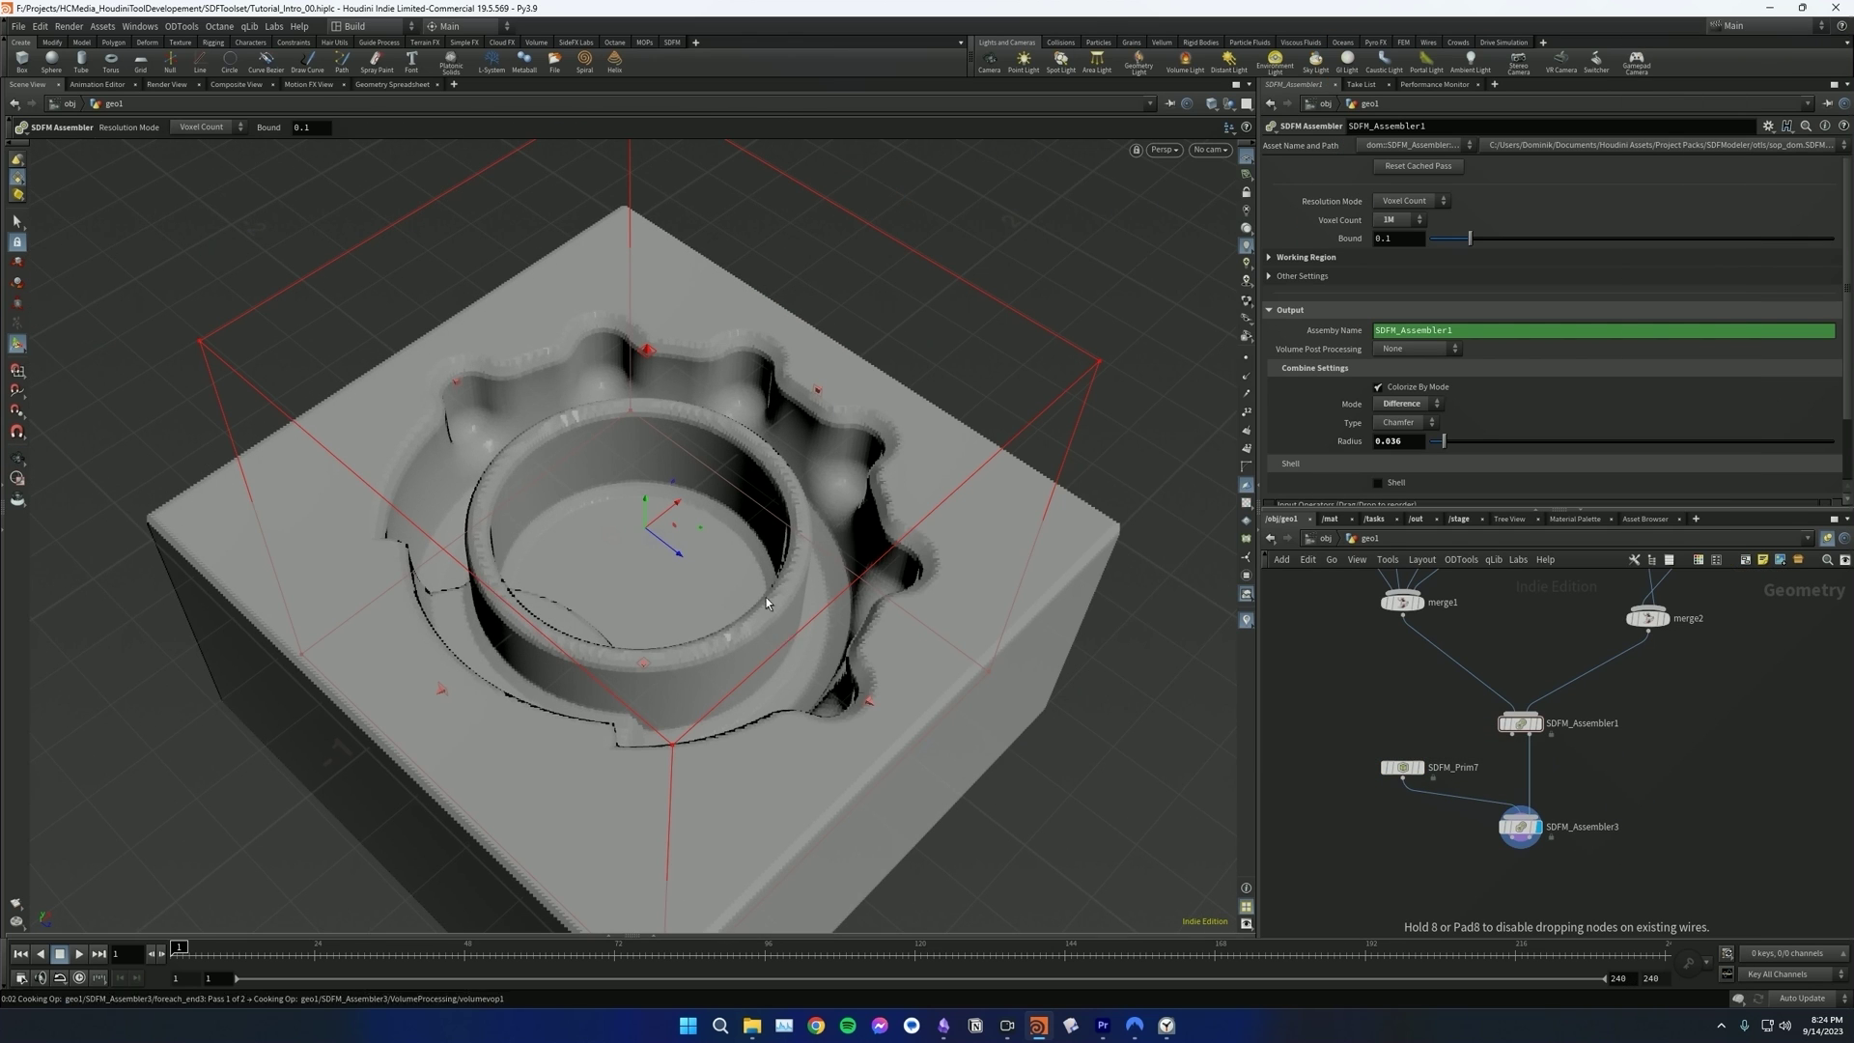
pyautogui.click(1534, 767)
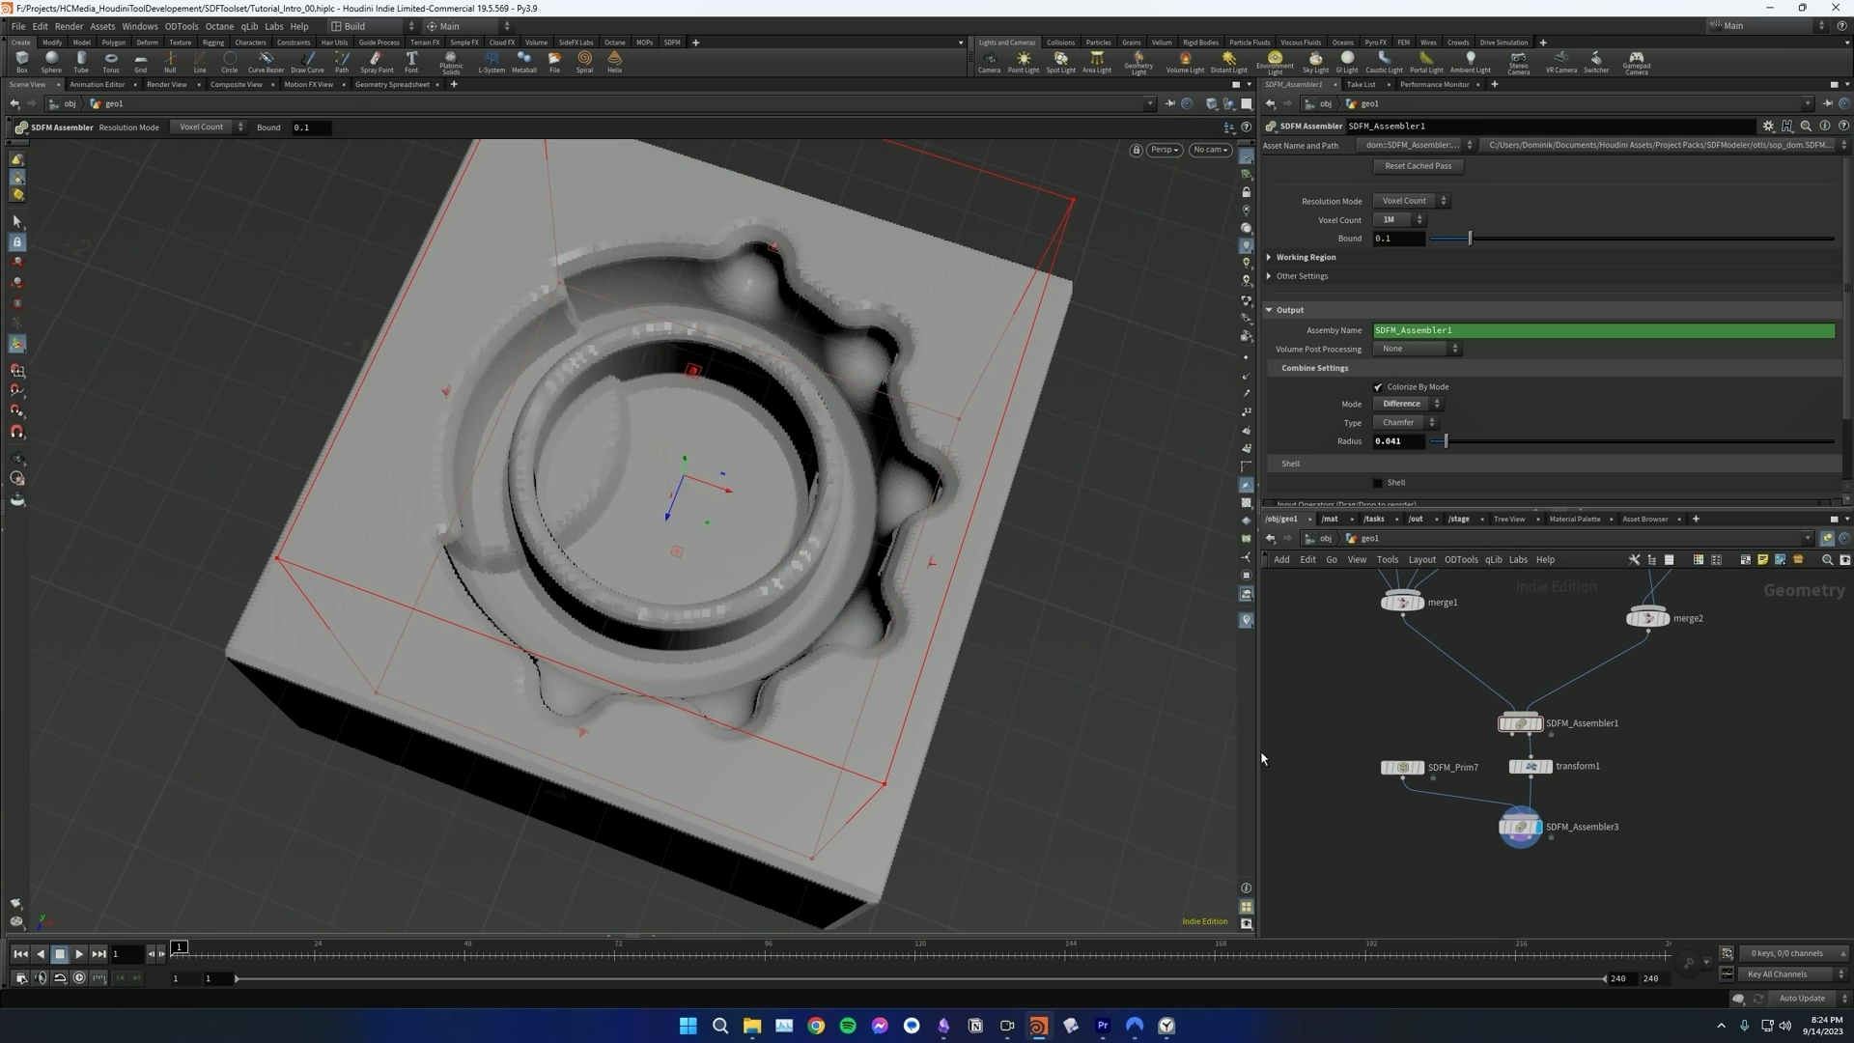
# - Examine the cavity carved into the block from several angles and save the scene
pyautogui.keyDown('alt'); pyautogui.moveTo(762, 662); pyautogui.dragTo(865, 600); pyautogui.keyUp('alt')
pyautogui.keyDown('alt'); pyautogui.moveTo(865, 600); pyautogui.dragTo(733, 608, button='right'); pyautogui.keyUp('alt')
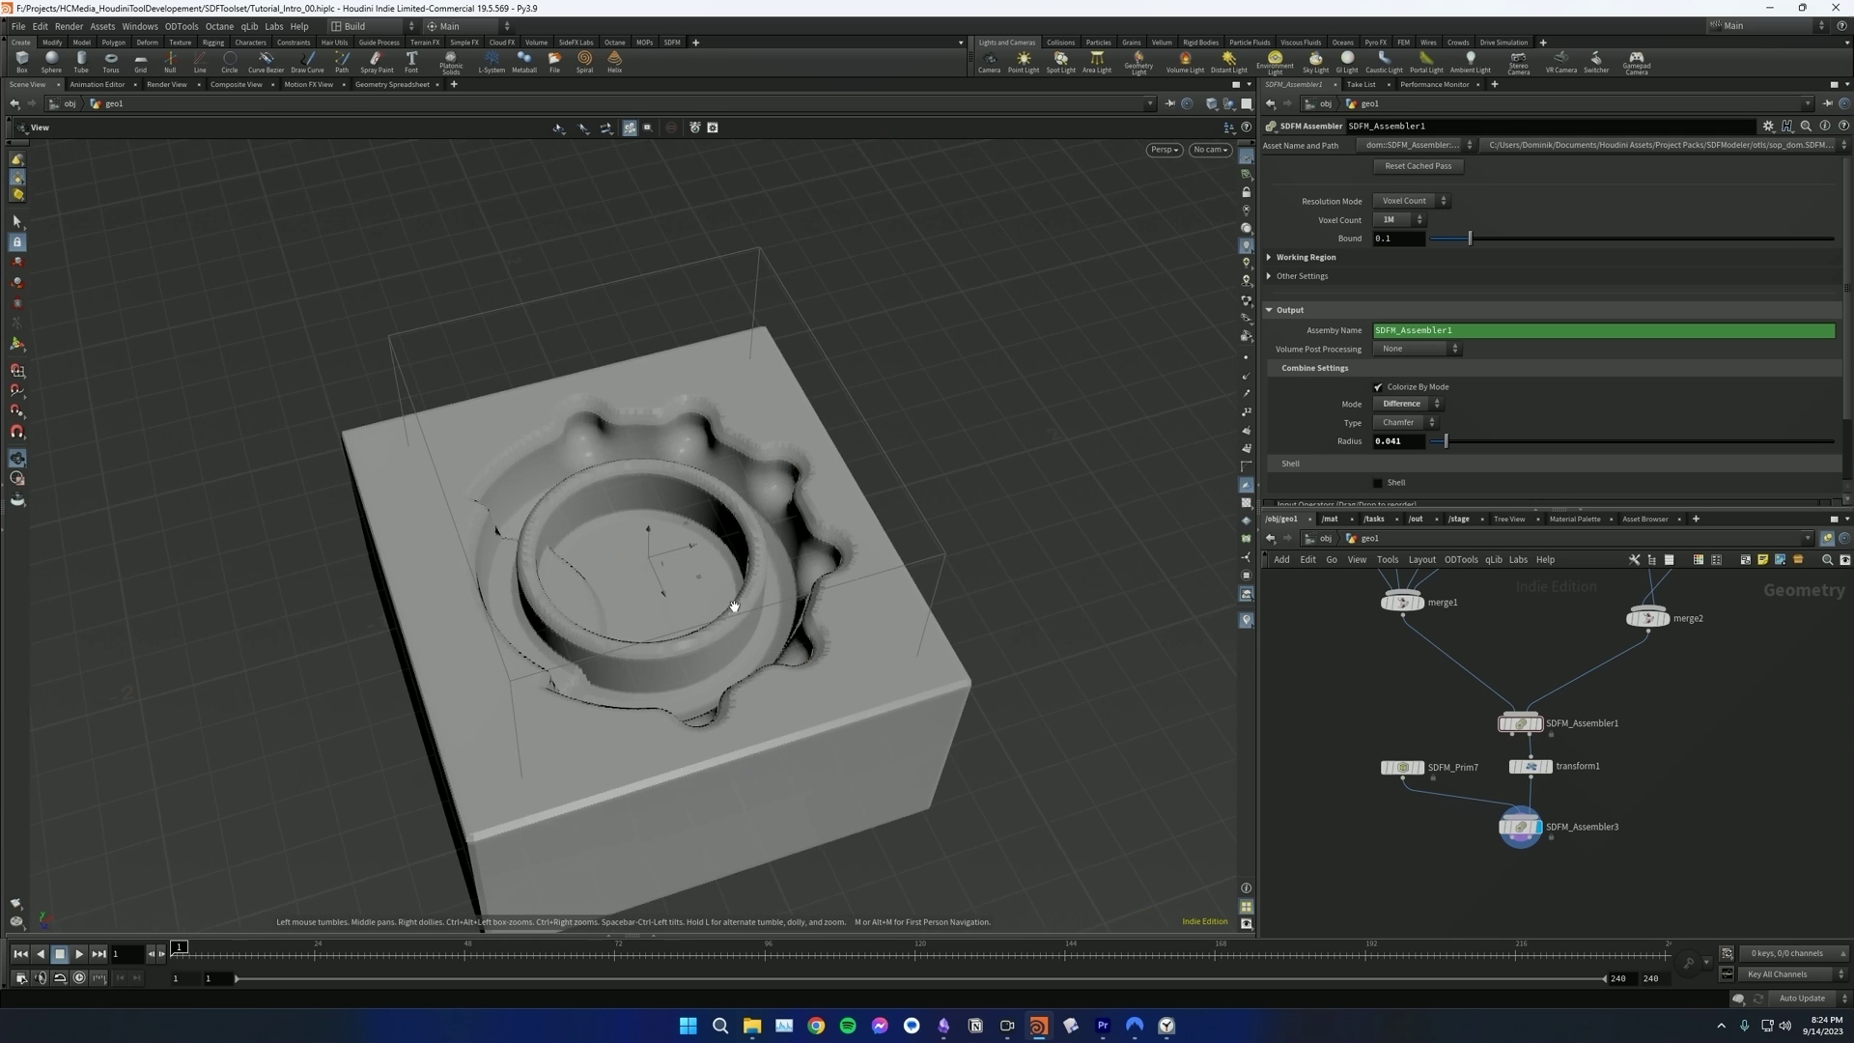
pyautogui.keyDown('alt'); pyautogui.moveTo(733, 608); pyautogui.dragTo(737, 728); pyautogui.keyUp('alt')
pyautogui.keyDown('alt'); pyautogui.moveTo(737, 728); pyautogui.dragTo(785, 559, button='right'); pyautogui.keyUp('alt')
pyautogui.keyDown('alt'); pyautogui.moveTo(785, 559); pyautogui.dragTo(764, 537); pyautogui.keyUp('alt')
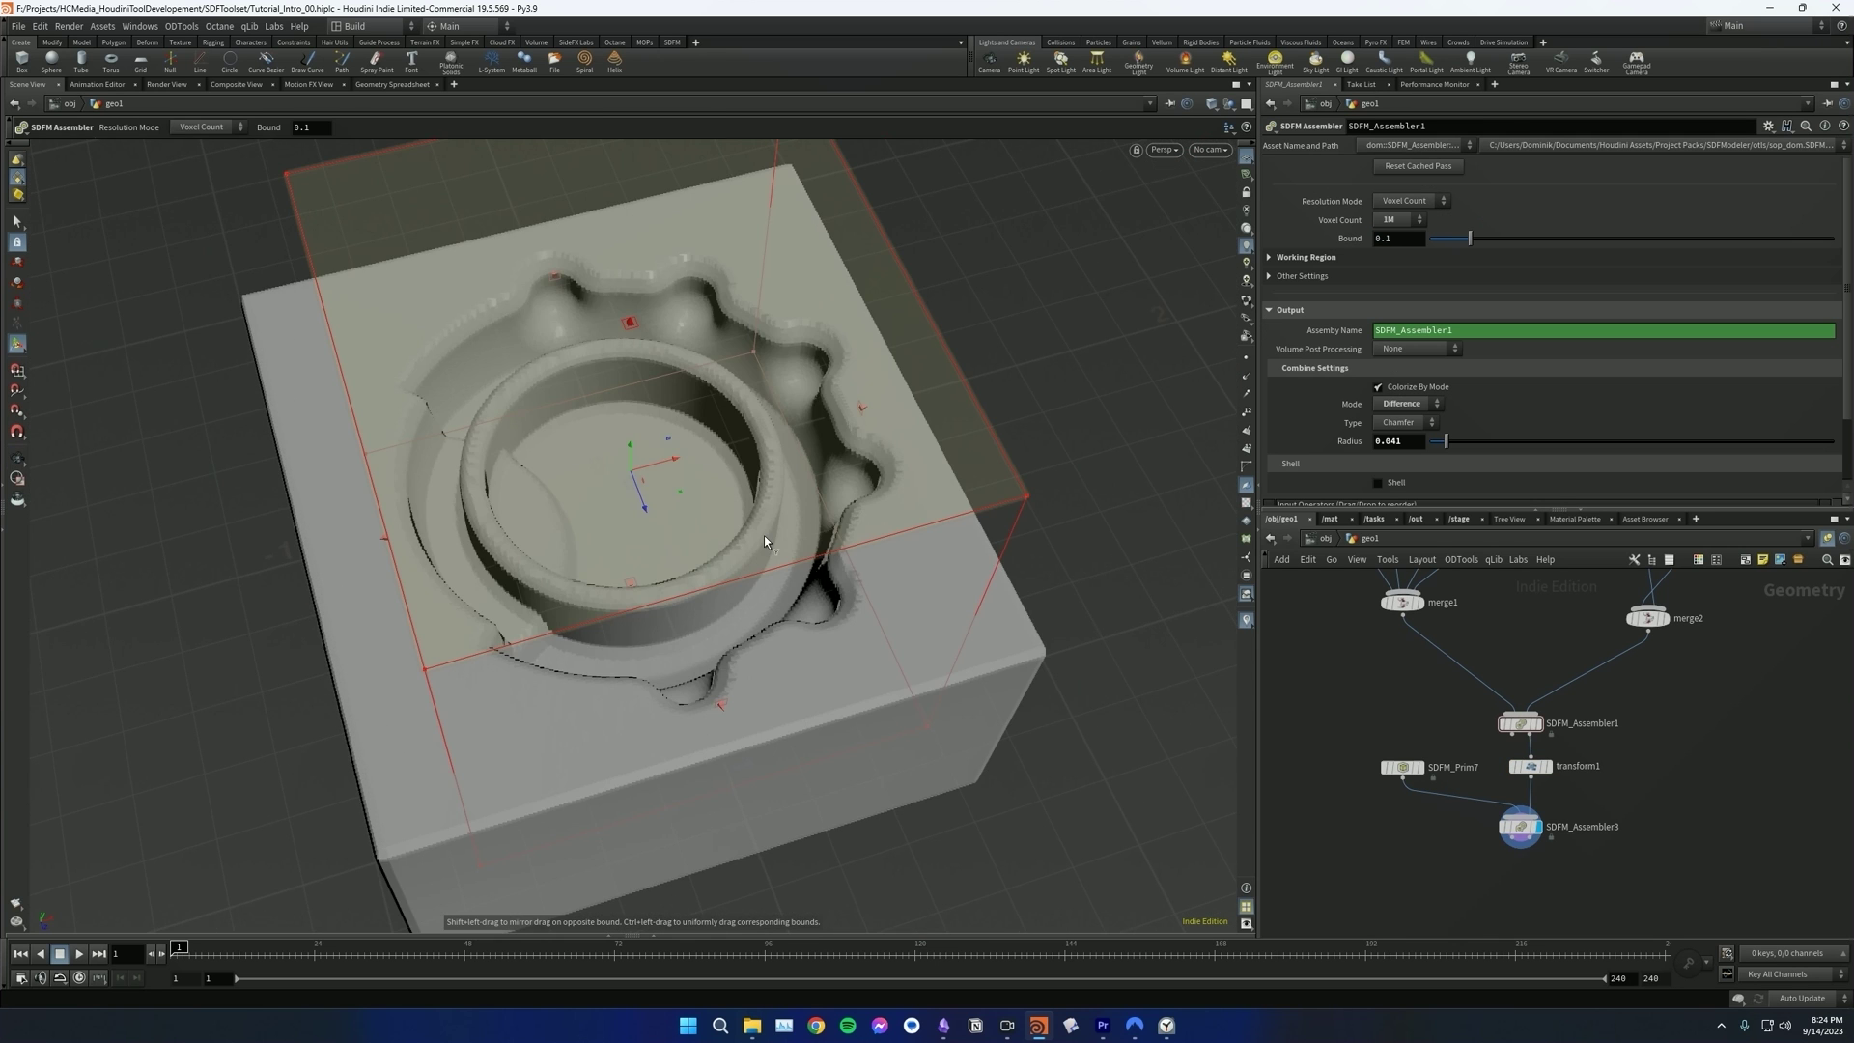
pyautogui.keyDown('alt'); pyautogui.moveTo(798, 649); pyautogui.dragTo(787, 579); pyautogui.keyUp('alt')
pyautogui.keyDown('alt'); pyautogui.moveTo(787, 579); pyautogui.dragTo(880, 552, button='right'); pyautogui.keyUp('alt')
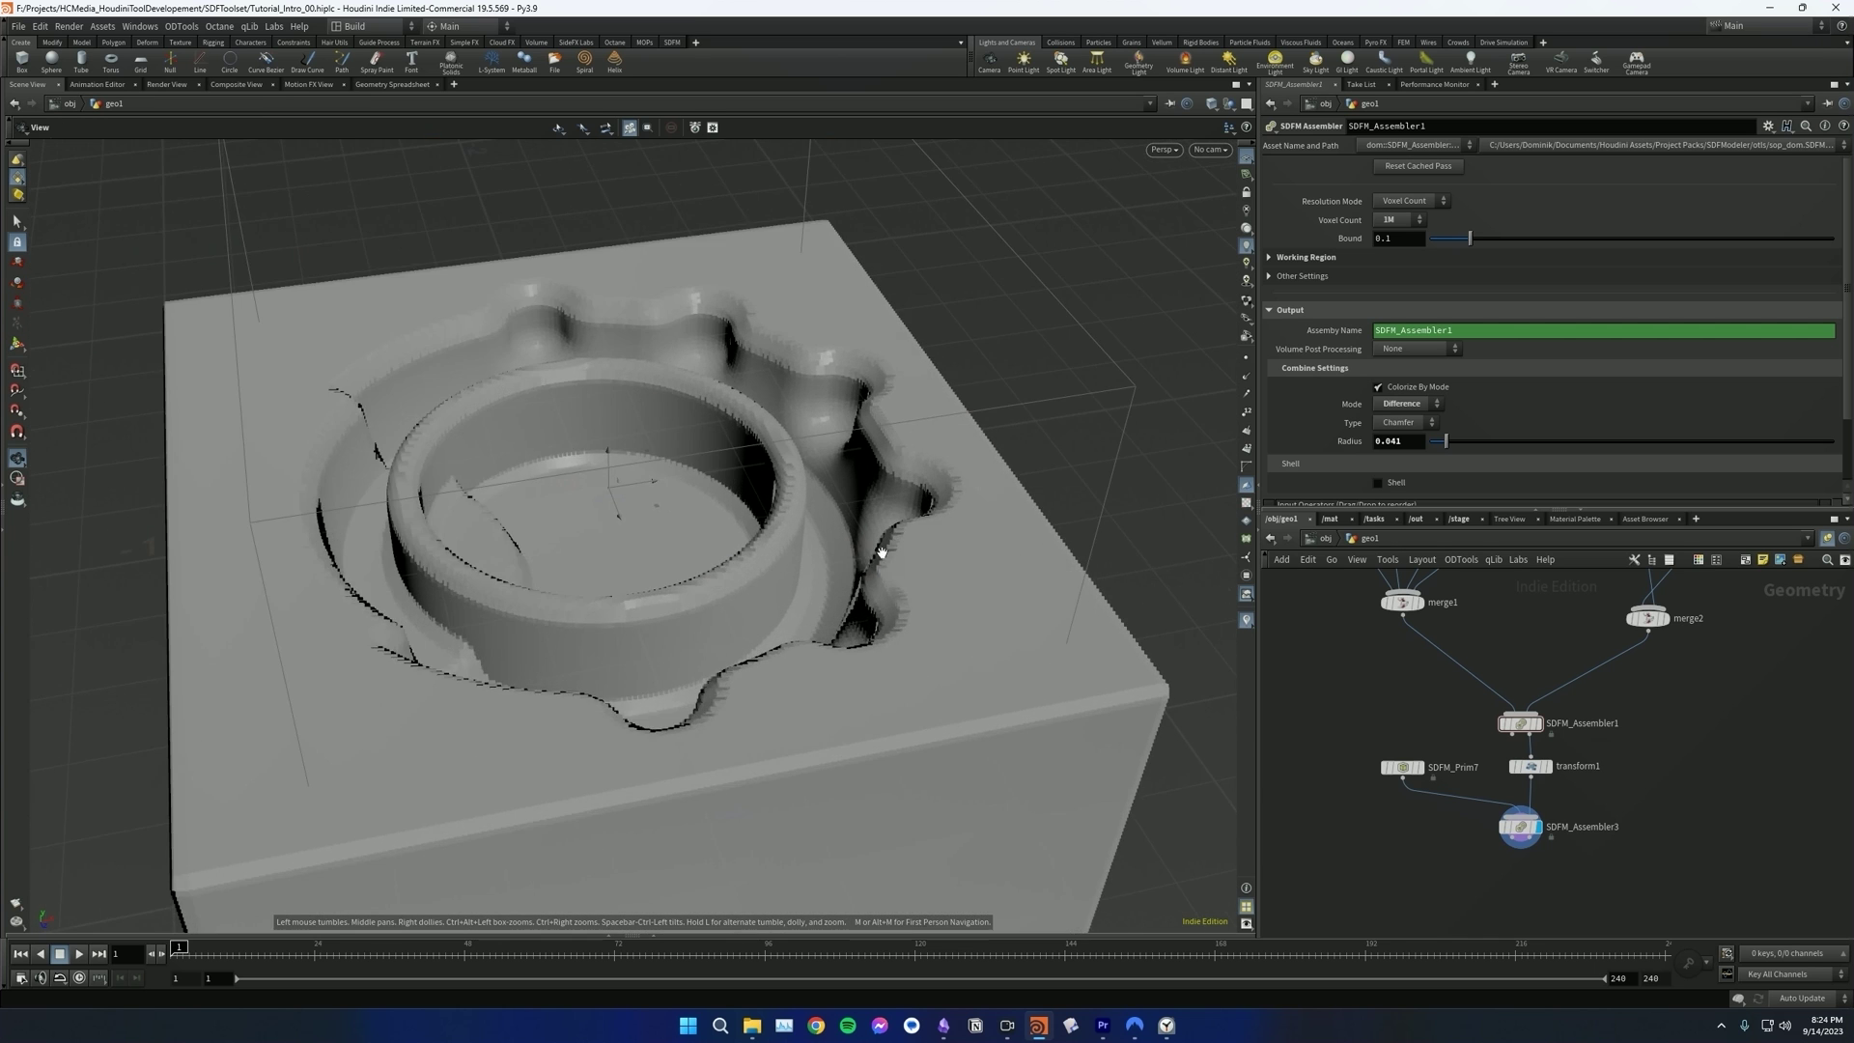
pyautogui.moveTo(879, 551); pyautogui.dragTo(772, 552)
pyautogui.hotkey('ctrl', 's')
pyautogui.press('Return')
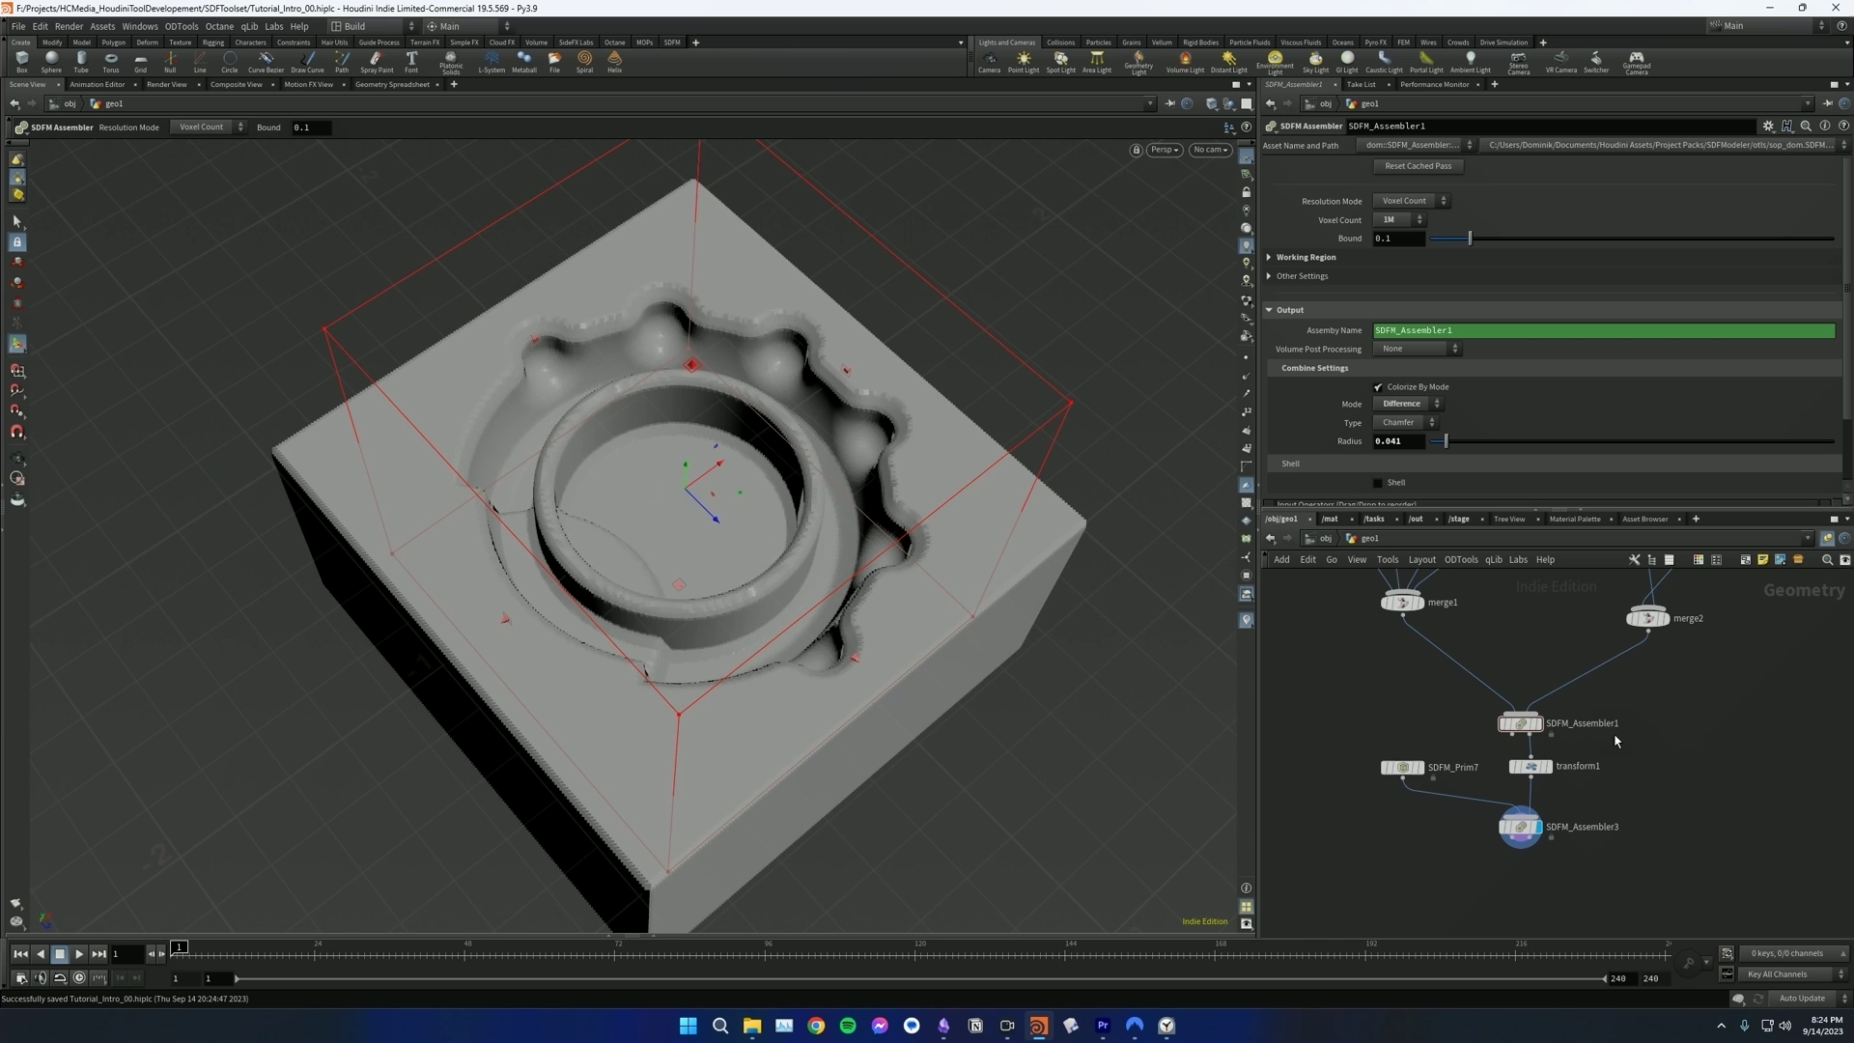
# - Add a second SDFM Assembler fed by SDFM_Assembler1's output
pyautogui.press('Escape')
pyautogui.moveTo(882, 612); pyautogui.dragTo(789, 602)
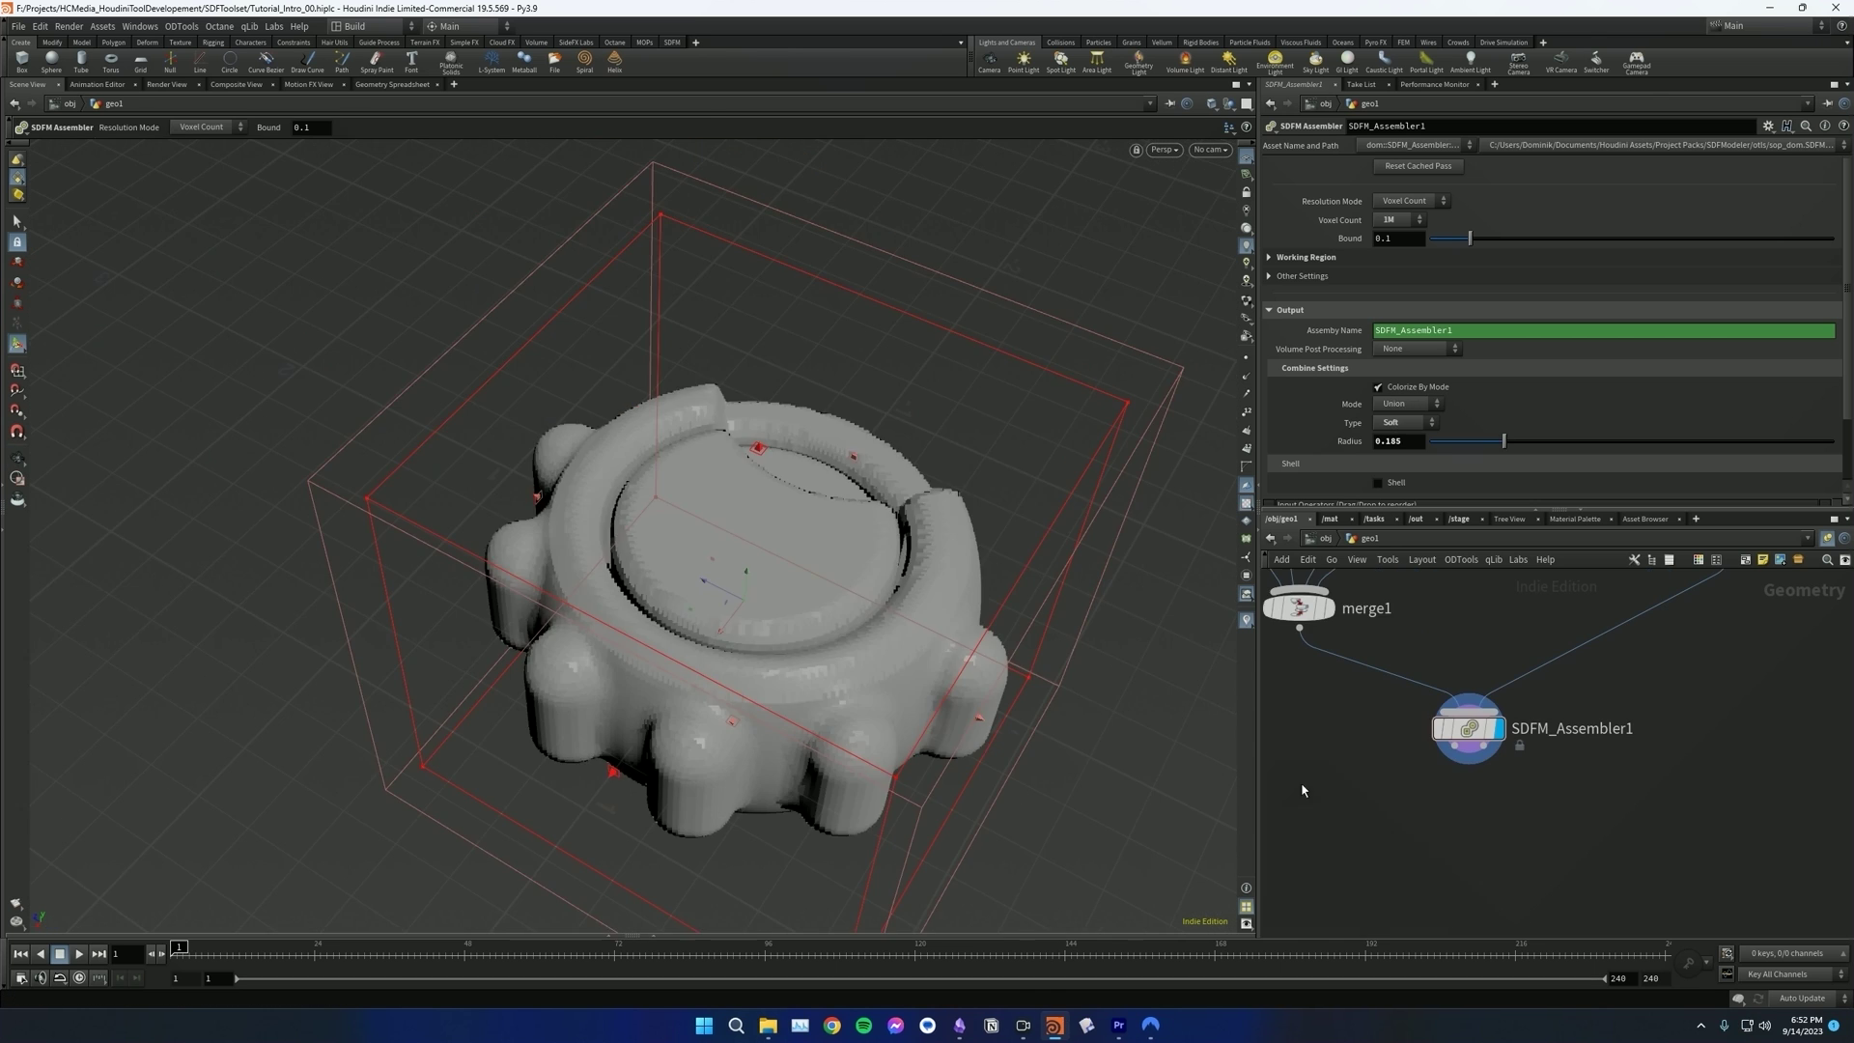
pyautogui.moveTo(772, 676); pyautogui.dragTo(850, 666)
pyautogui.moveTo(1527, 824); pyautogui.dragTo(1530, 797, button='middle')
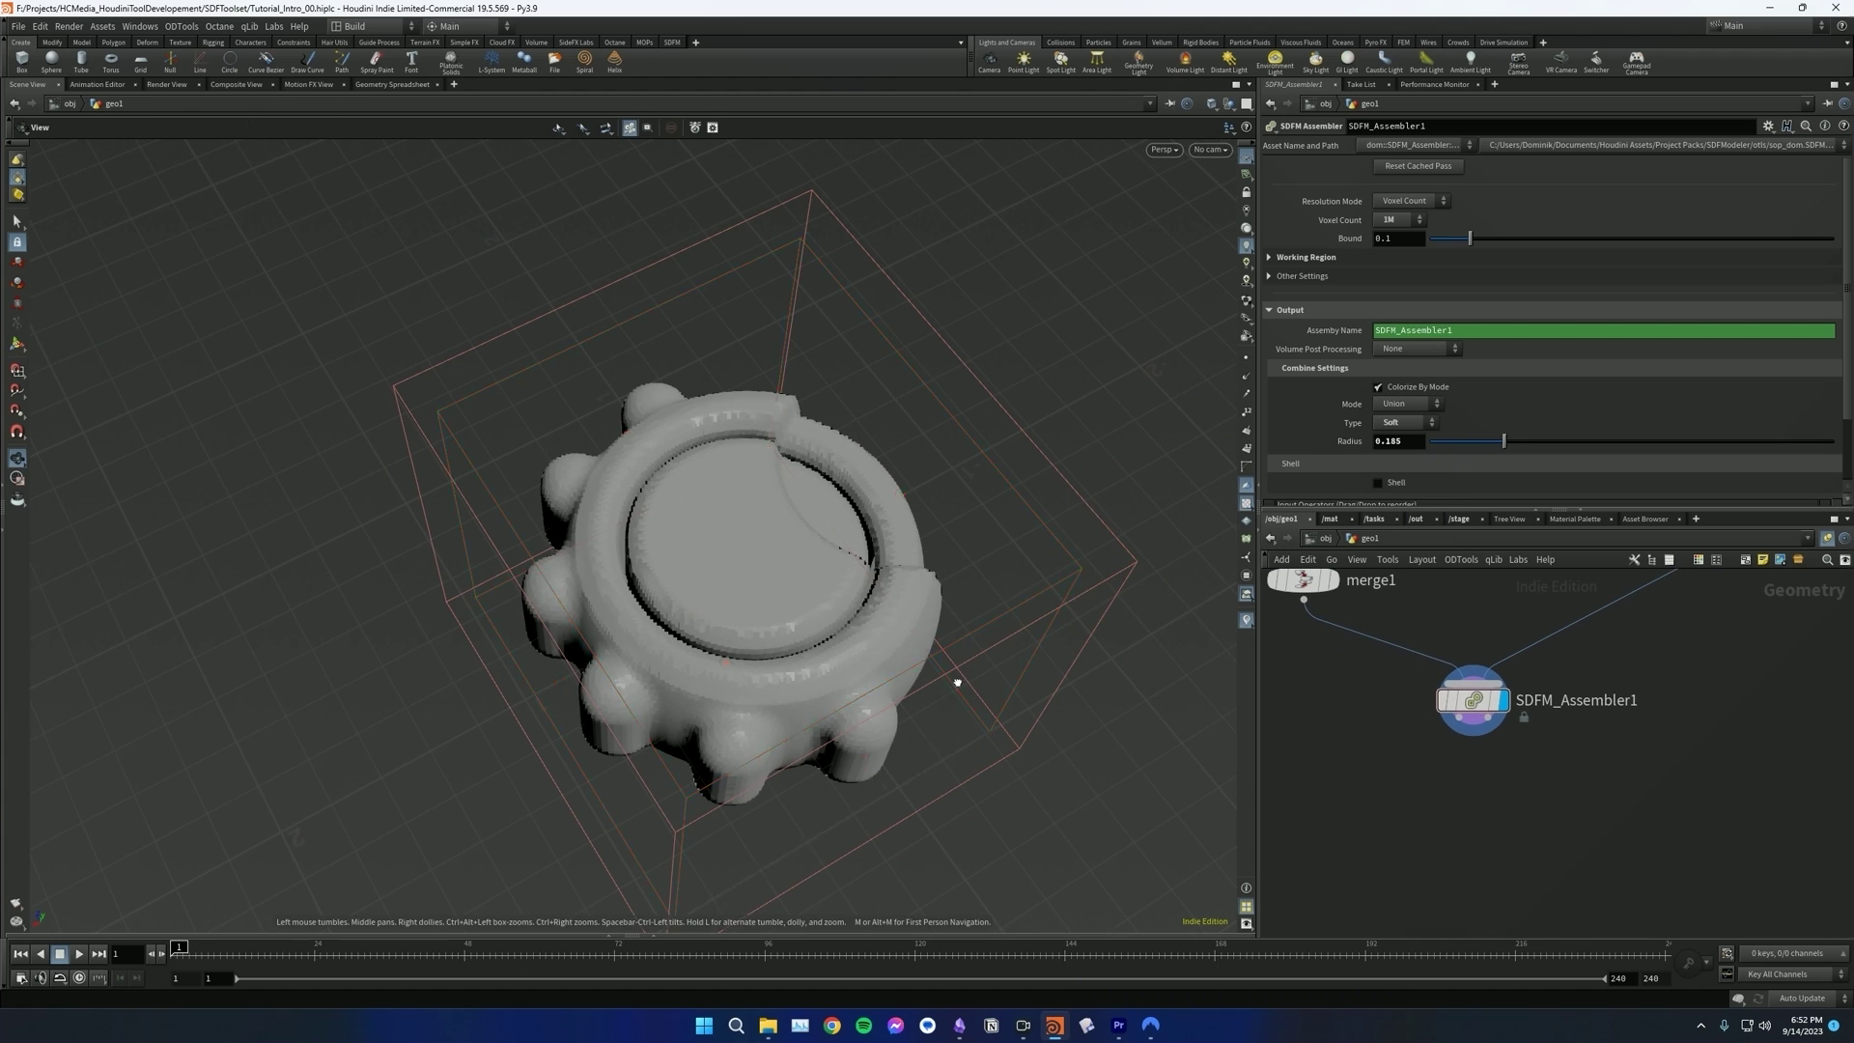
pyautogui.keyDown('alt'); pyautogui.moveTo(956, 679); pyautogui.dragTo(860, 704); pyautogui.keyUp('alt')
pyautogui.scroll(-3, 1529, 797)
pyautogui.press('Tab')
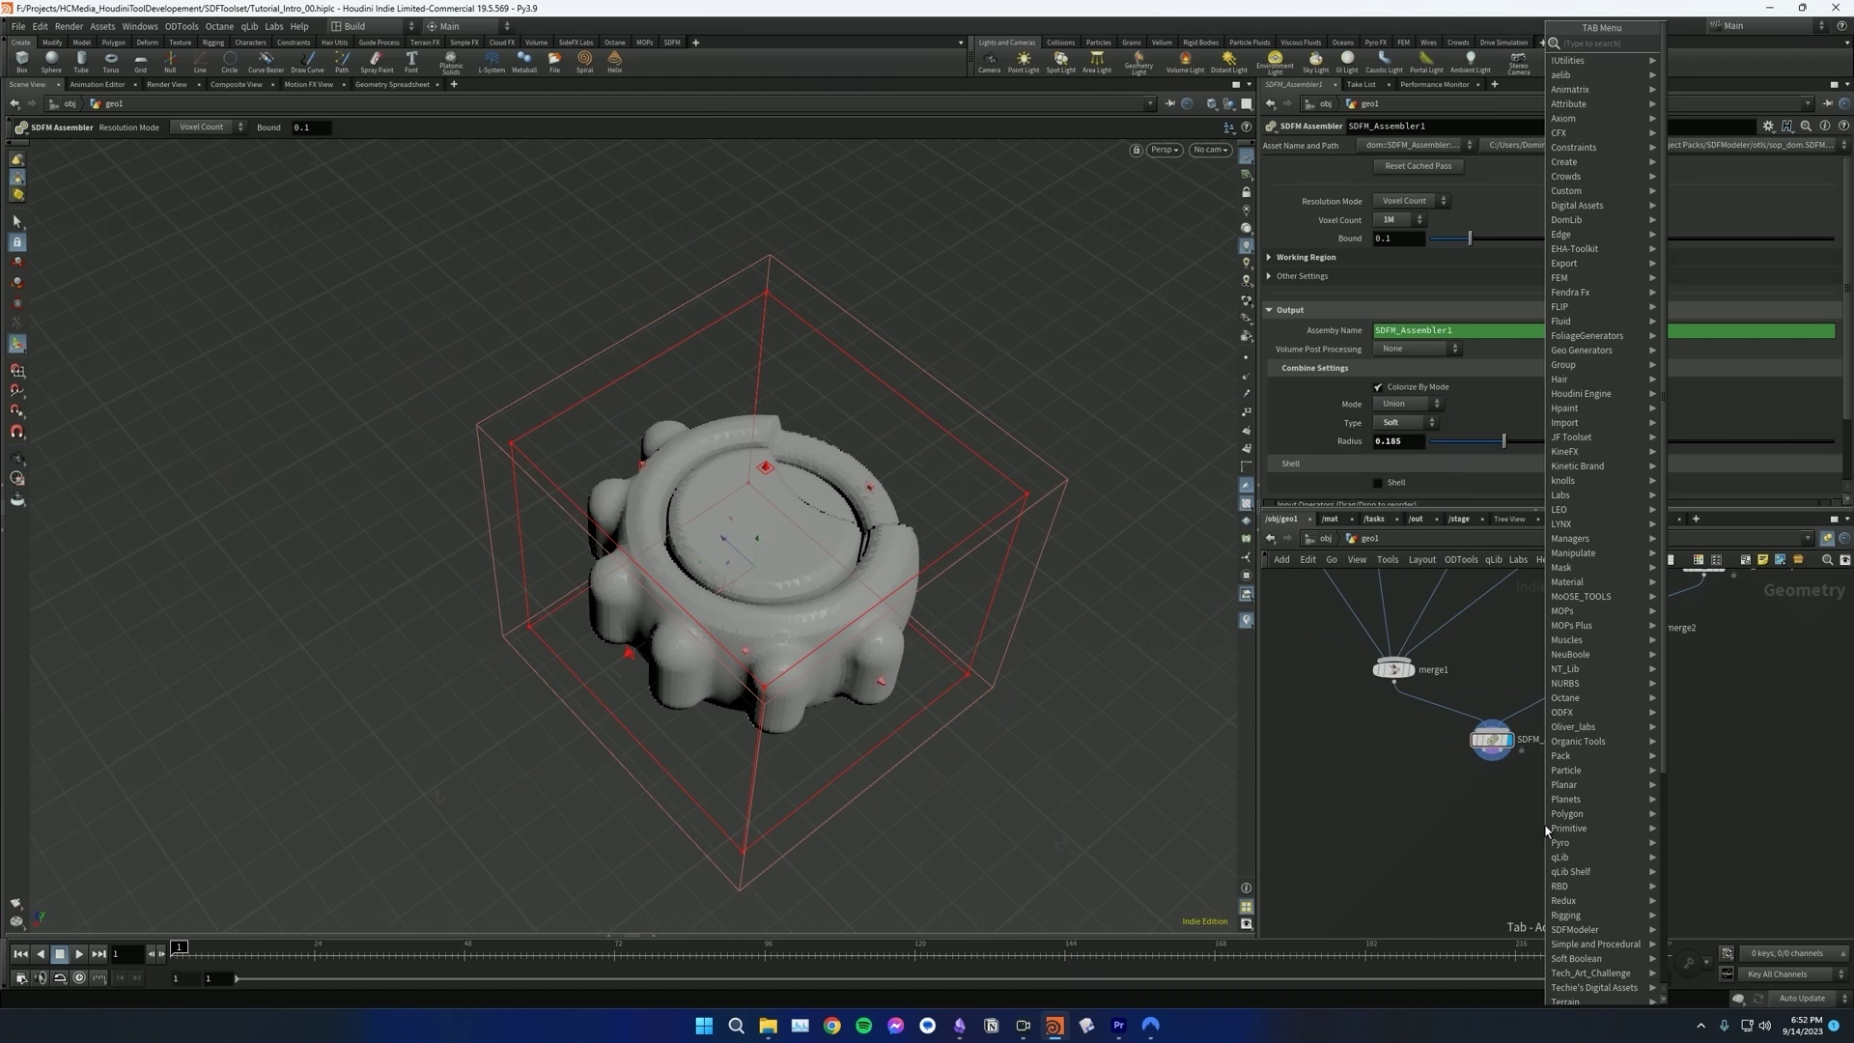
pyautogui.write('sdfm')
pyautogui.press('Return')
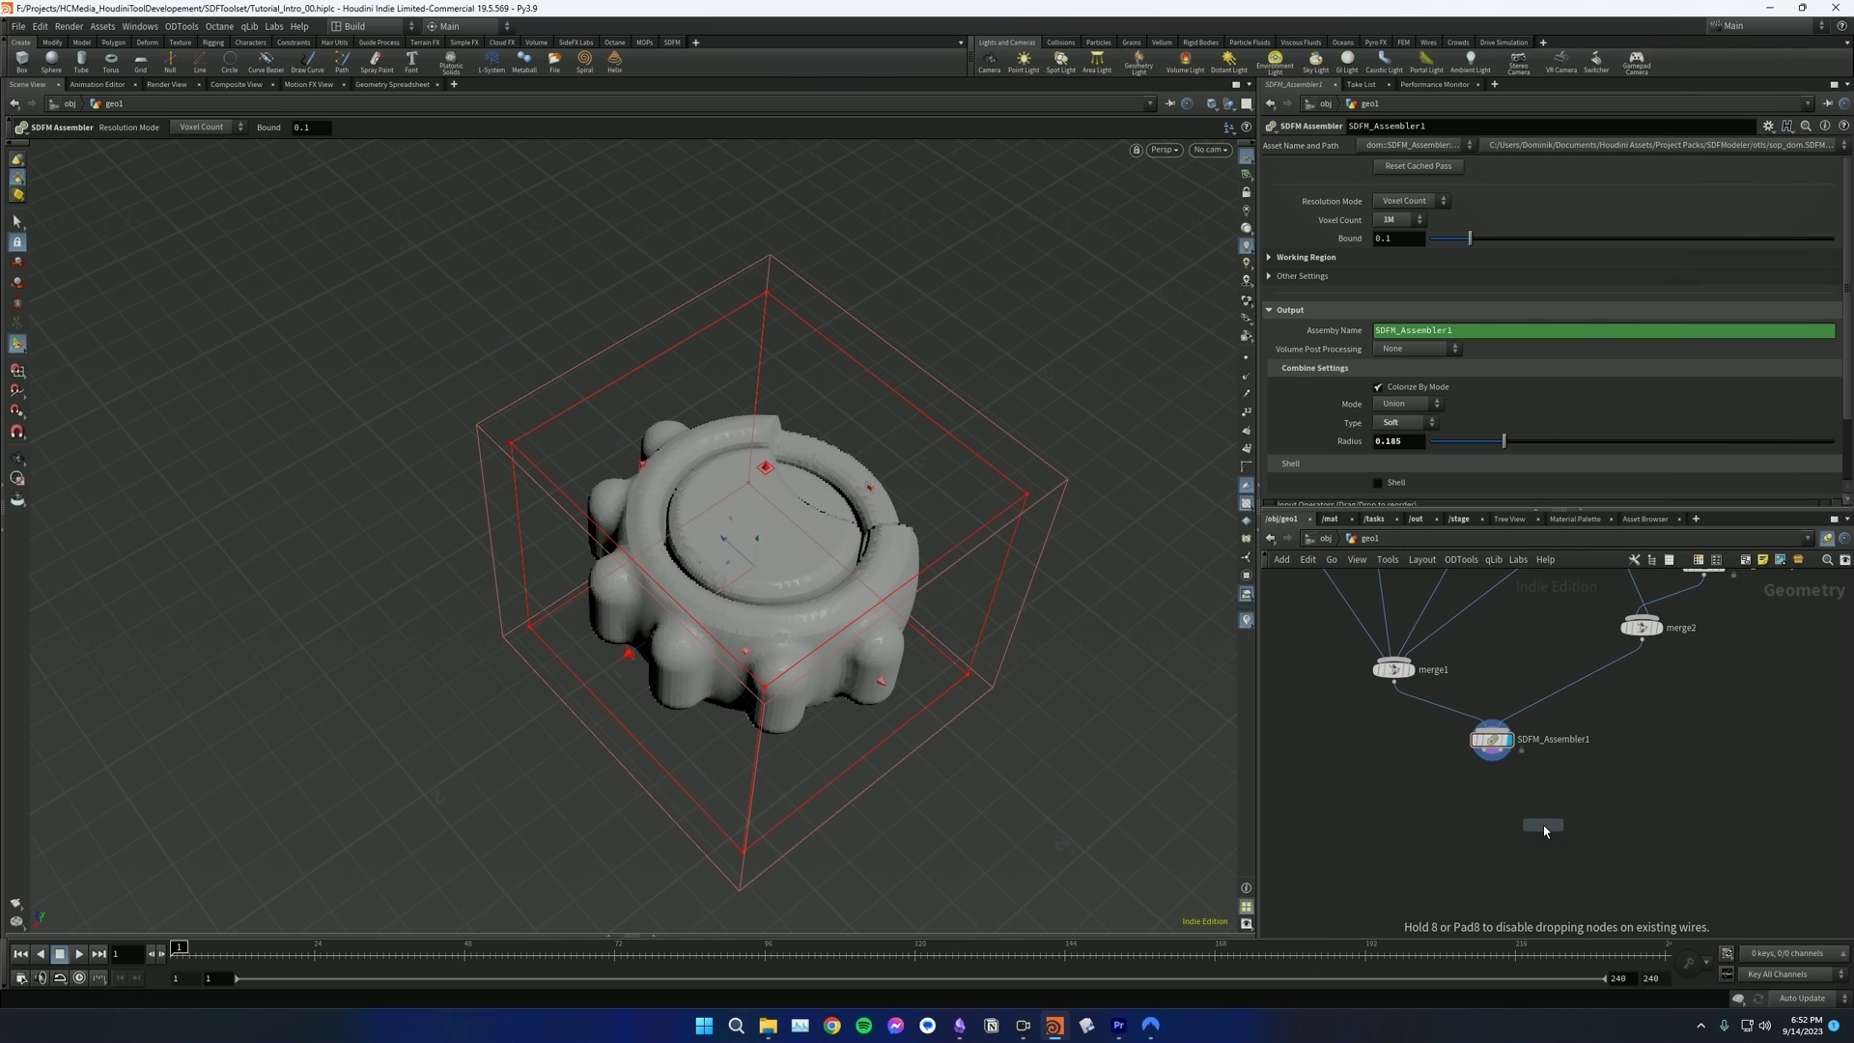
pyautogui.click(1535, 827)
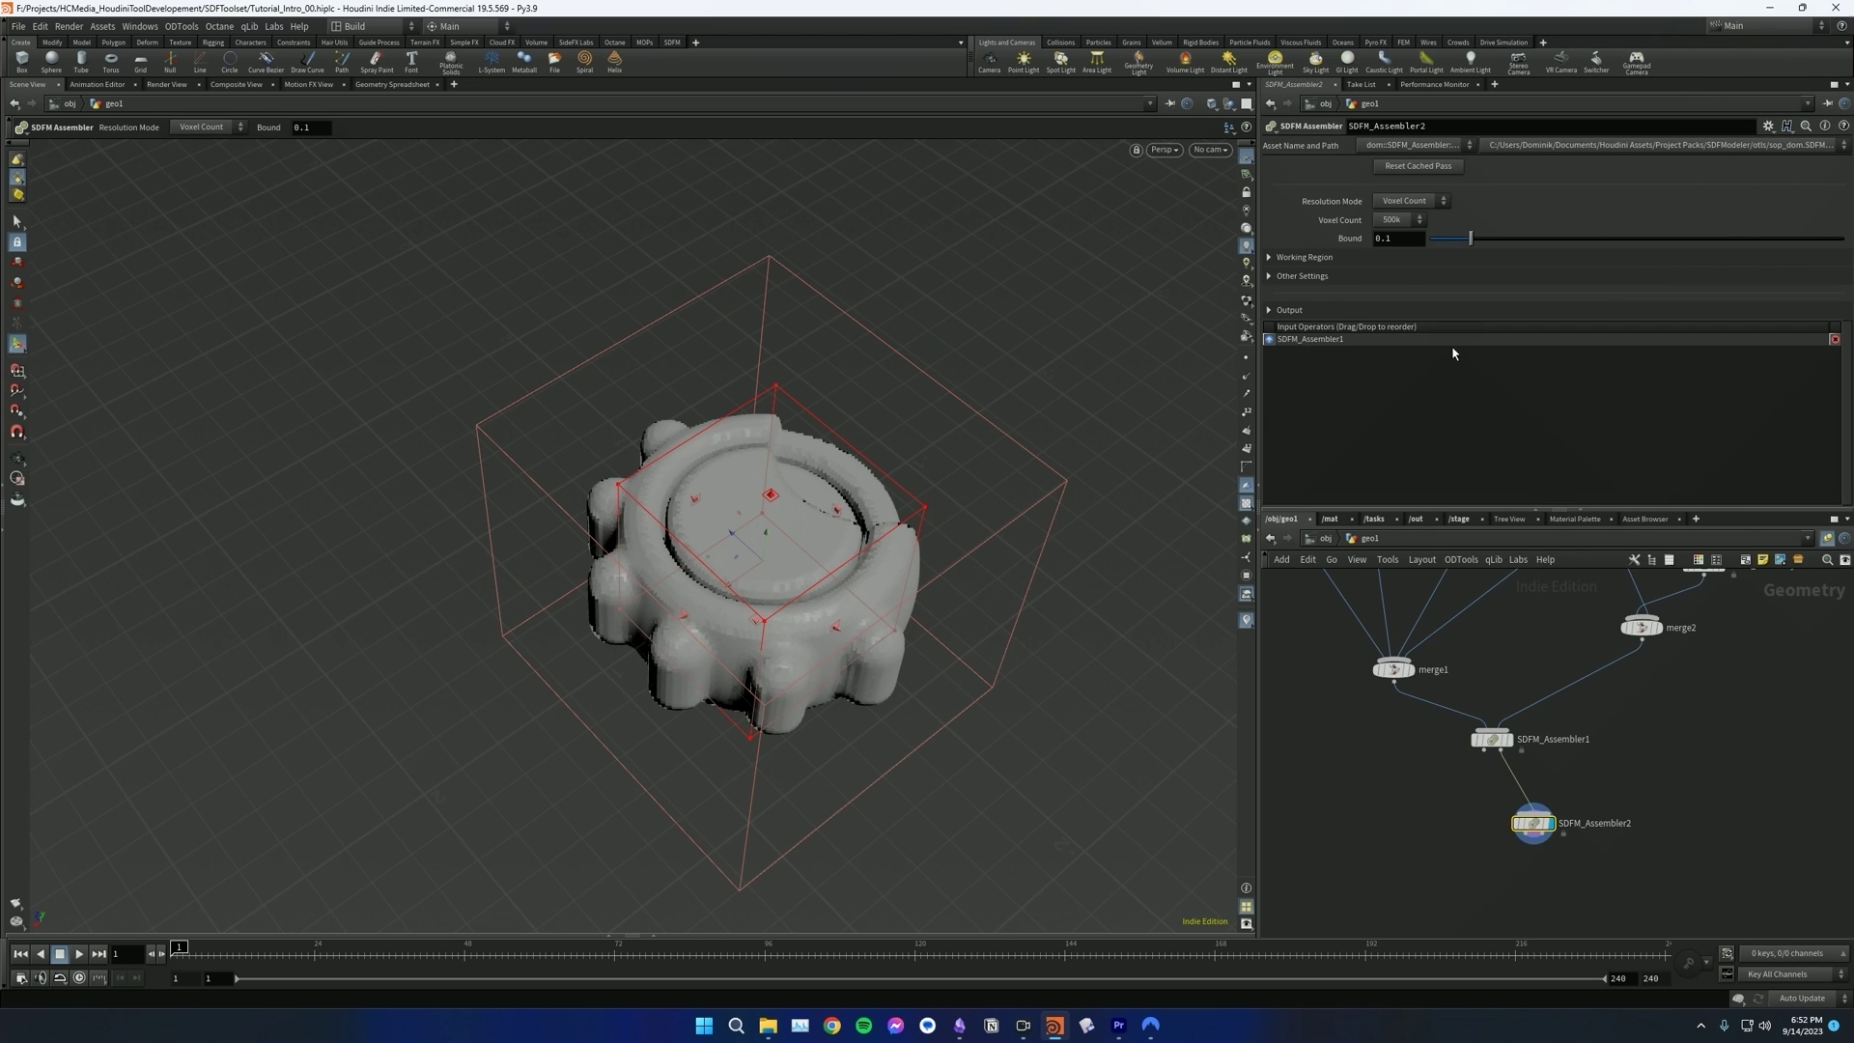
# - Set SDFM_Assembler2's voxel count to 25M for a higher-resolution volume
pyautogui.click(1402, 221)
pyautogui.click(1396, 324)
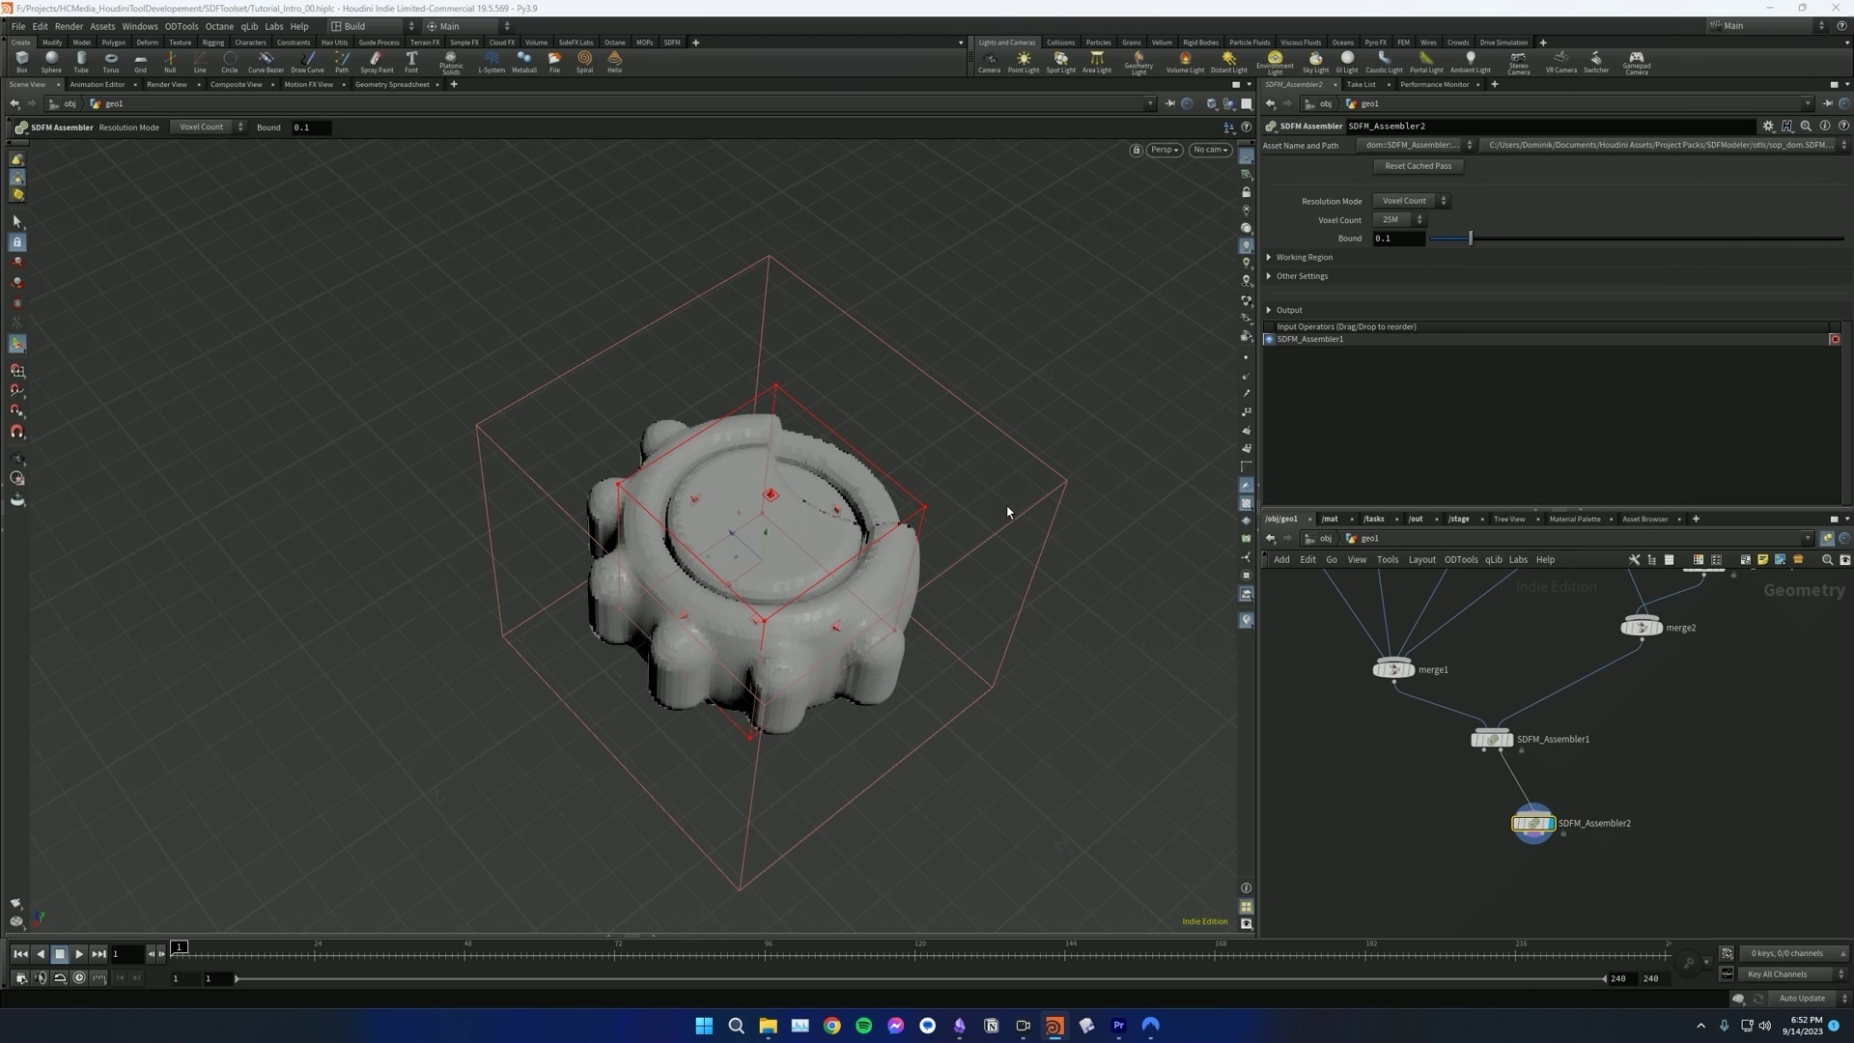
pyautogui.press('Escape')
pyautogui.moveTo(993, 521); pyautogui.dragTo(783, 586)
pyautogui.keyDown('alt'); pyautogui.moveTo(782, 586); pyautogui.dragTo(908, 643, button='right'); pyautogui.keyUp('alt')
pyautogui.keyDown('alt'); pyautogui.moveTo(907, 643); pyautogui.dragTo(885, 691, button='middle'); pyautogui.keyUp('alt')
# - Append an SDFM Volume 2 Mesh node below SDFM_Assembler2 and display its output
pyautogui.moveTo(1573, 865); pyautogui.dragTo(1567, 814, button='middle')
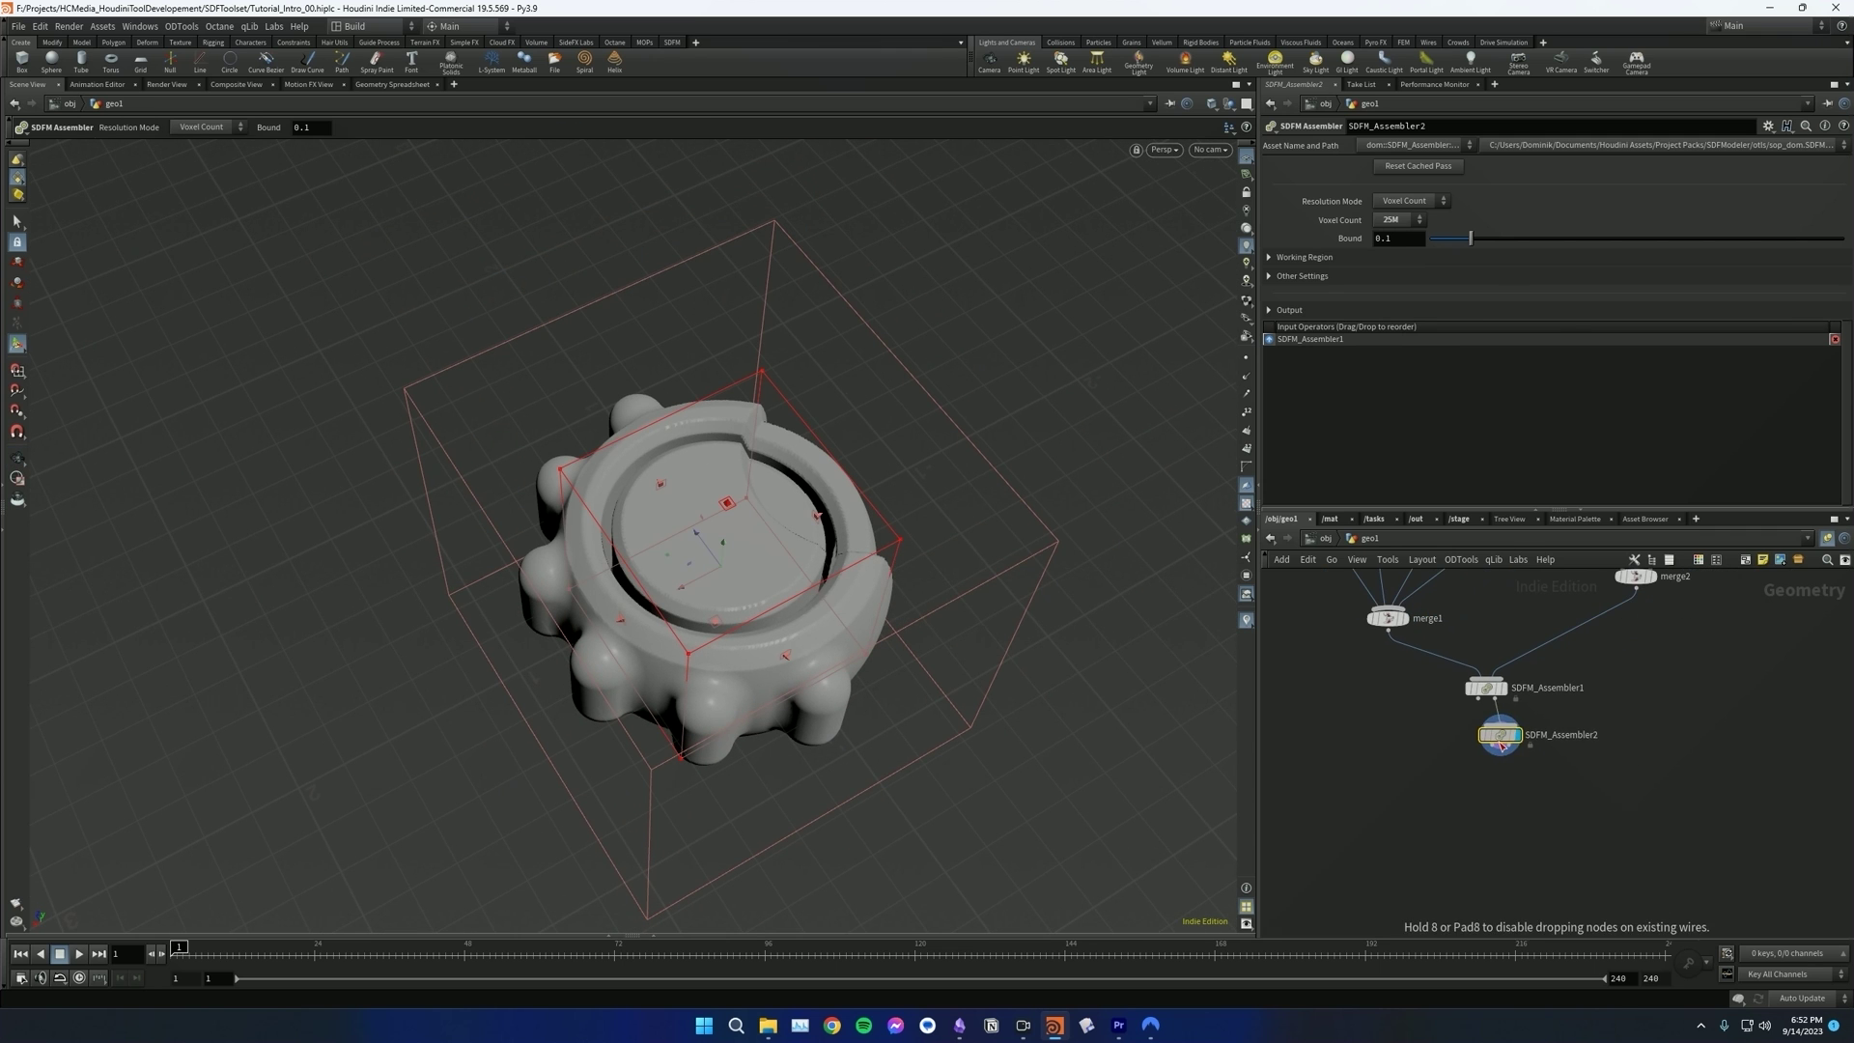
pyautogui.press('Tab')
pyautogui.write('sdfm')
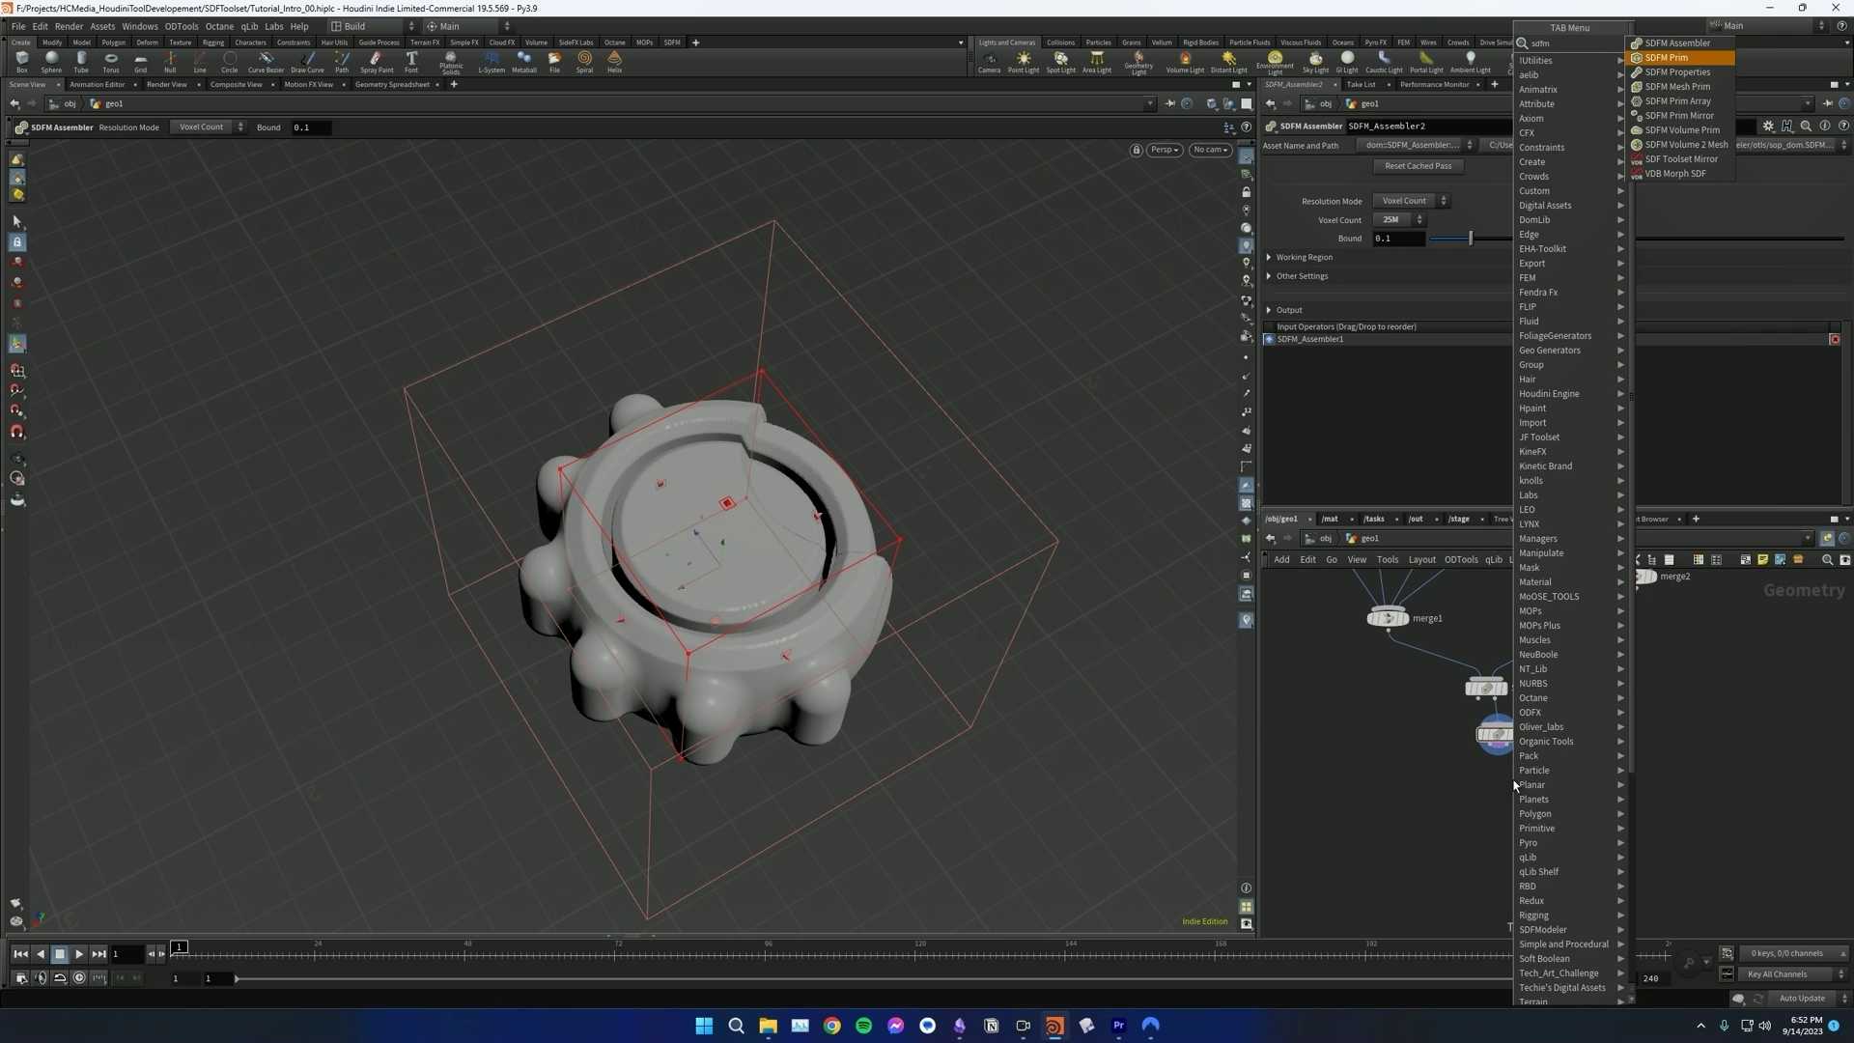
pyautogui.press('Return')
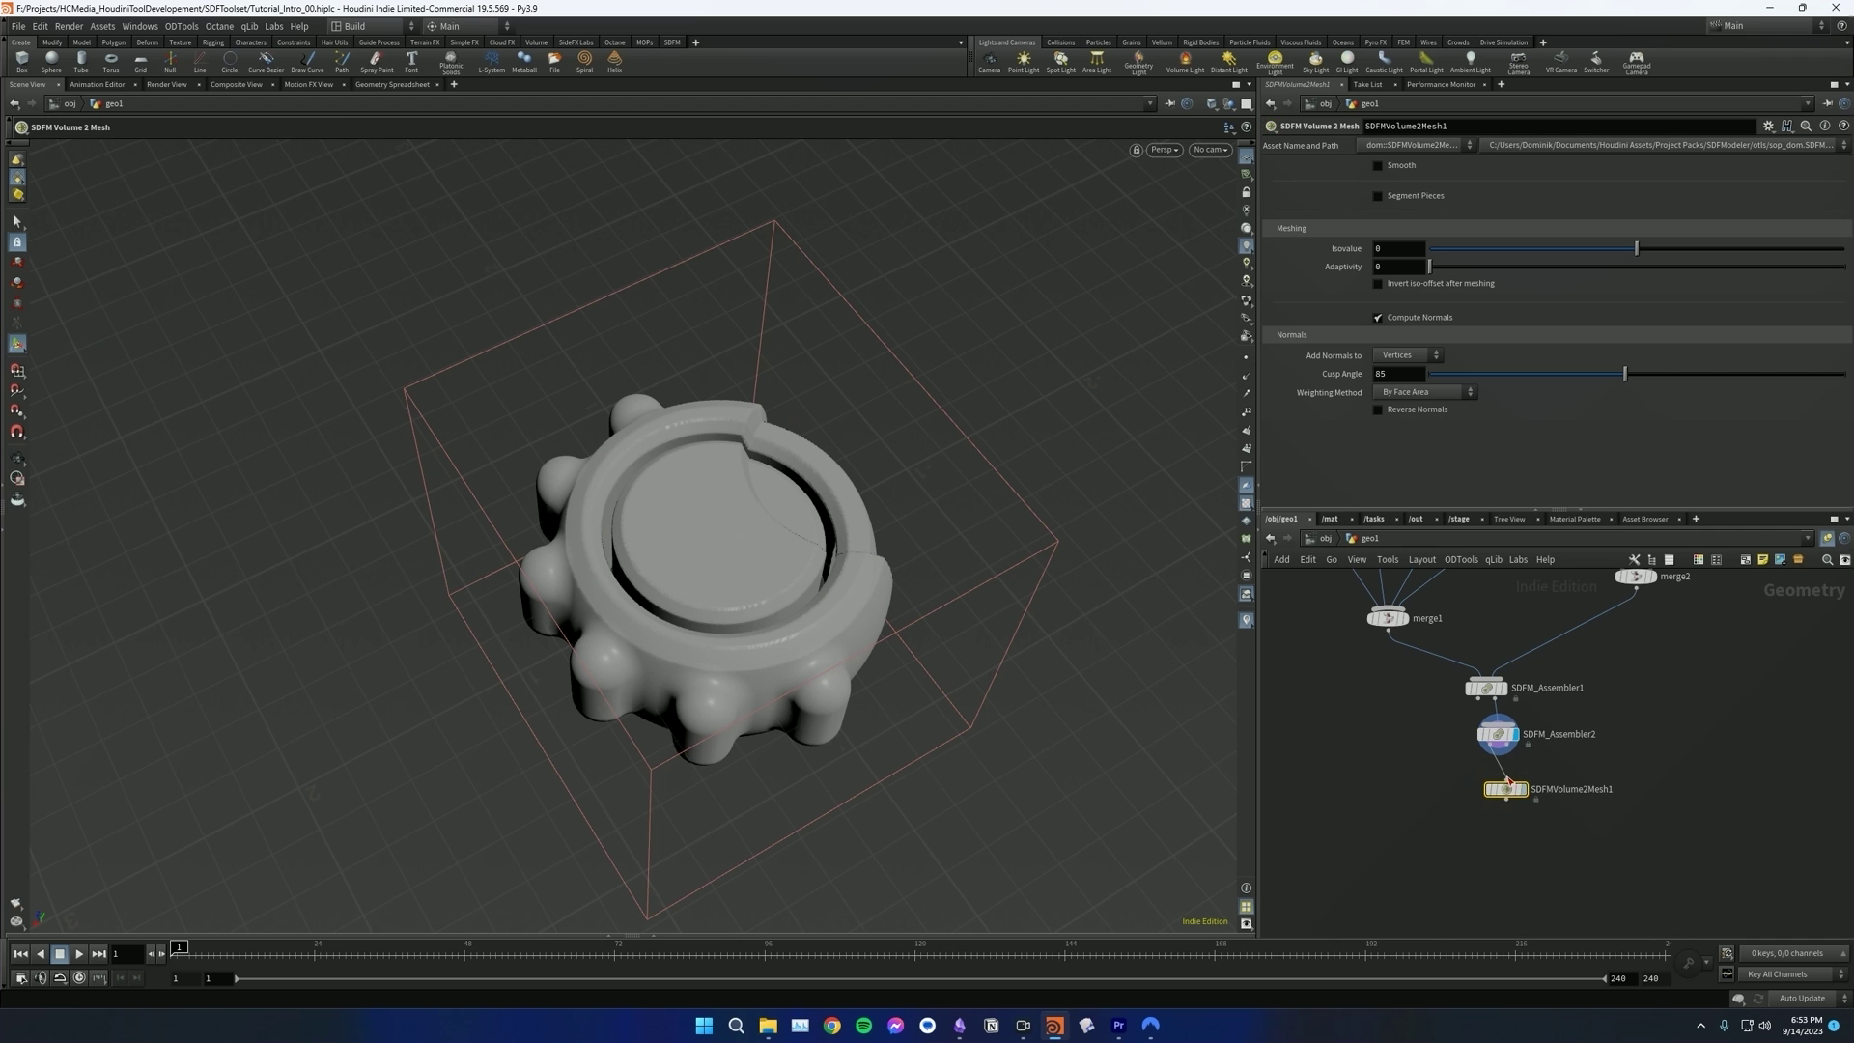
pyautogui.click(1526, 792)
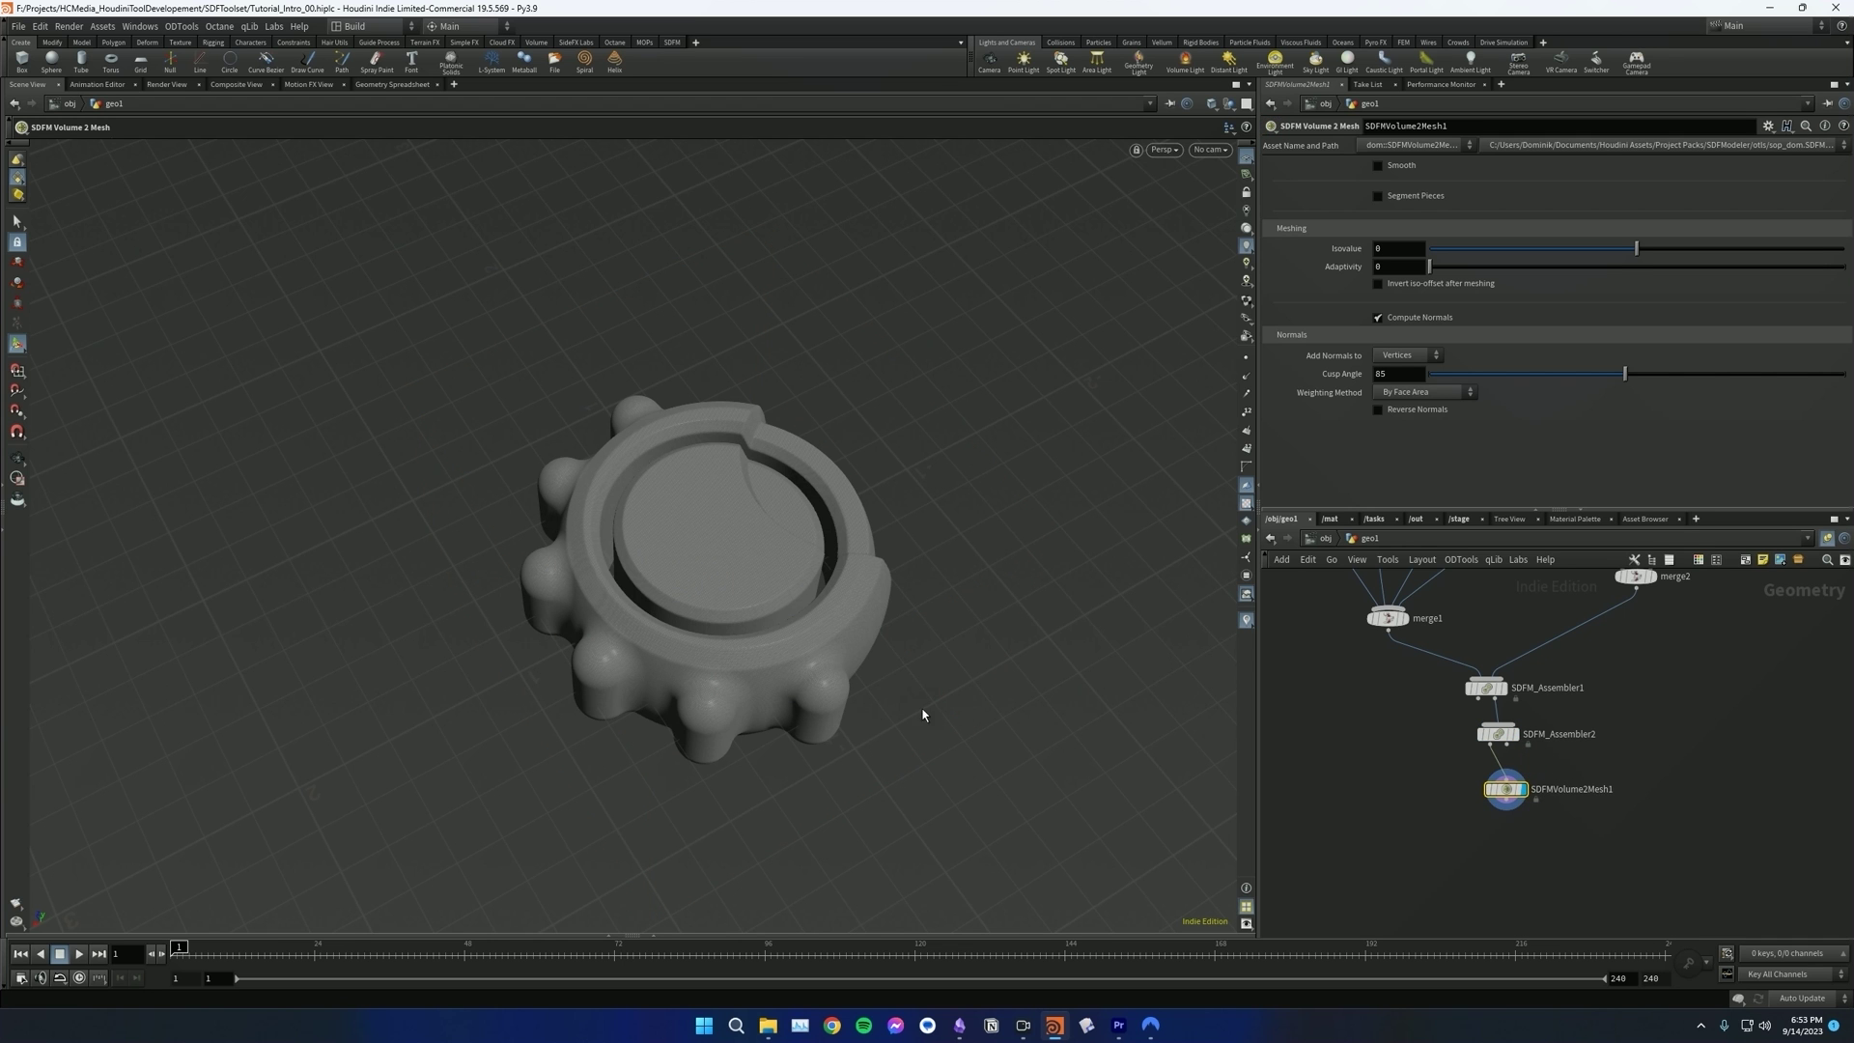
# - Examine the converted mesh up close around its rim, inner disc and side knobs
pyautogui.press('v')
pyautogui.click(881, 683)
pyautogui.click(886, 720)
pyautogui.keyDown('alt'); pyautogui.moveTo(815, 675); pyautogui.dragTo(973, 537, button='right'); pyautogui.keyUp('alt')
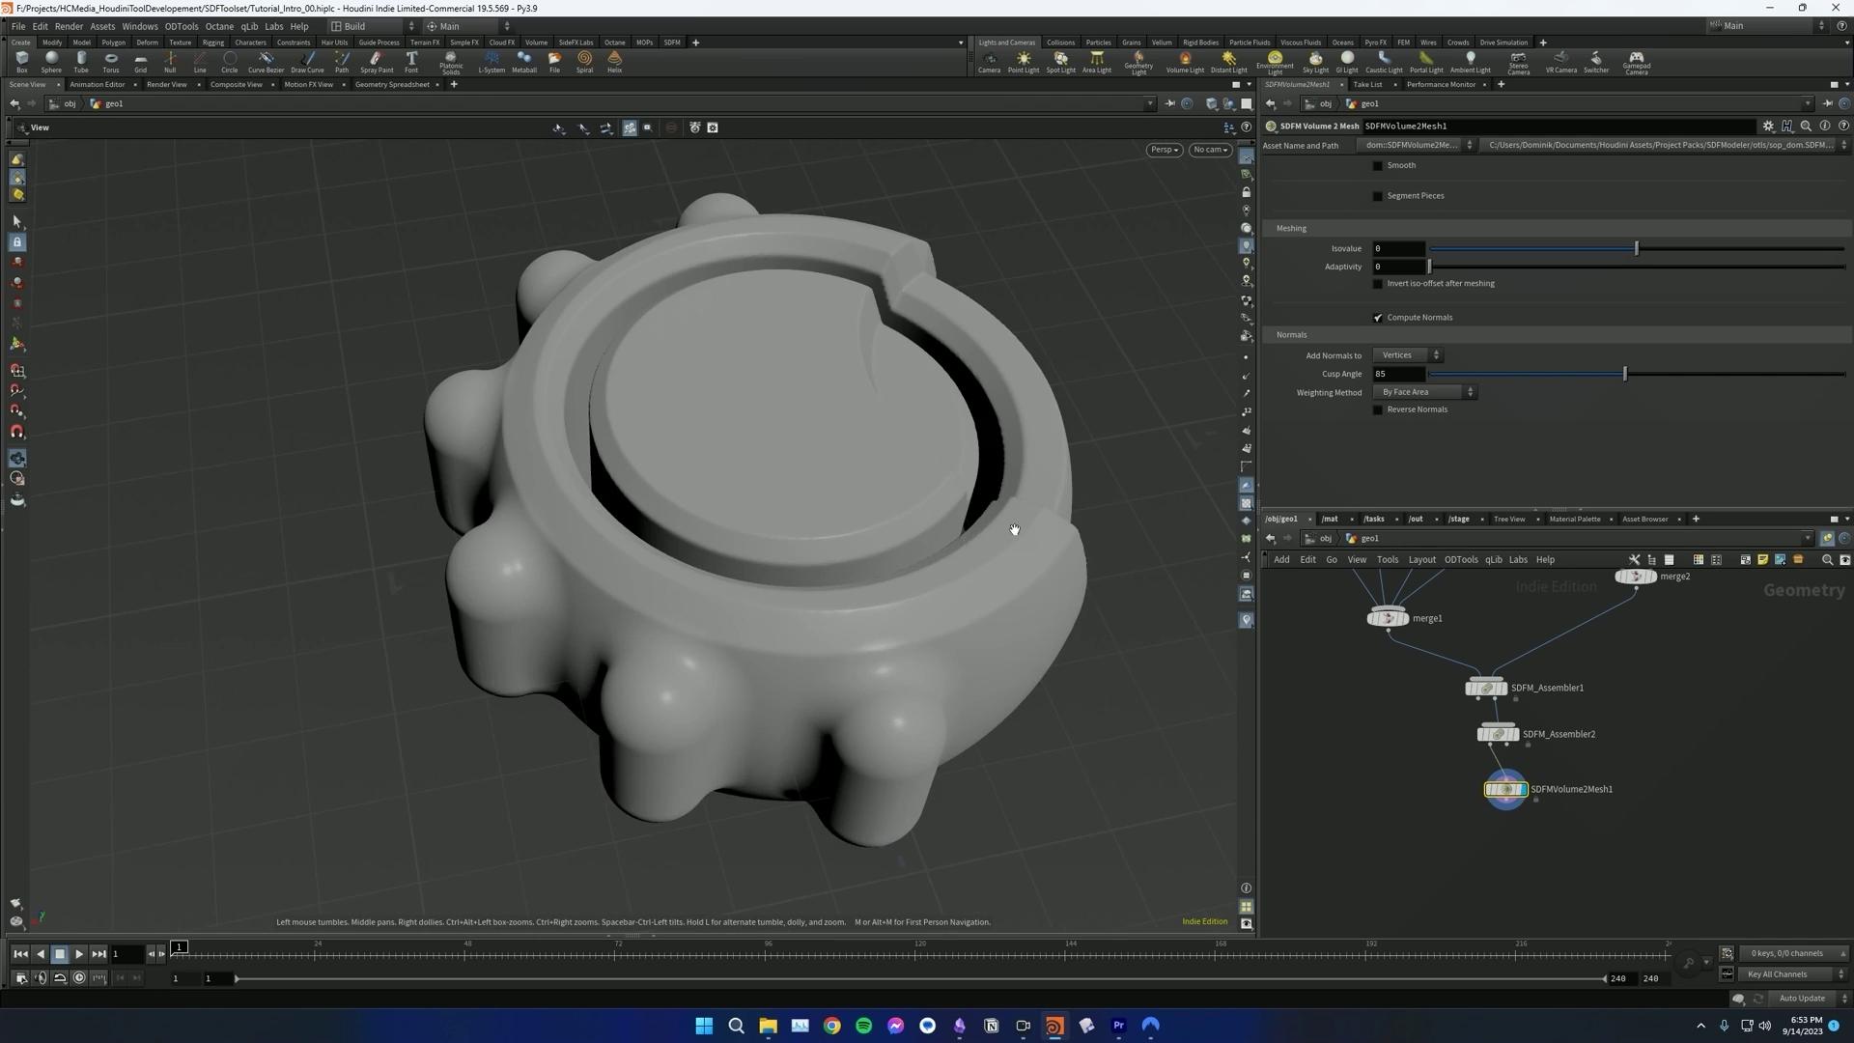
pyautogui.keyDown('alt'); pyautogui.moveTo(972, 537); pyautogui.dragTo(792, 598, button='middle'); pyautogui.keyUp('alt')
pyautogui.moveTo(792, 598)
pyautogui.keyDown('alt'); pyautogui.mouseDown()
pyautogui.moveTo(675, 712)
pyautogui.moveTo(611, 585)
pyautogui.moveTo(745, 546)
pyautogui.mouseUp(); pyautogui.keyUp('alt')
pyautogui.keyDown('alt'); pyautogui.moveTo(745, 546); pyautogui.dragTo(666, 618, button='right'); pyautogui.keyUp('alt')
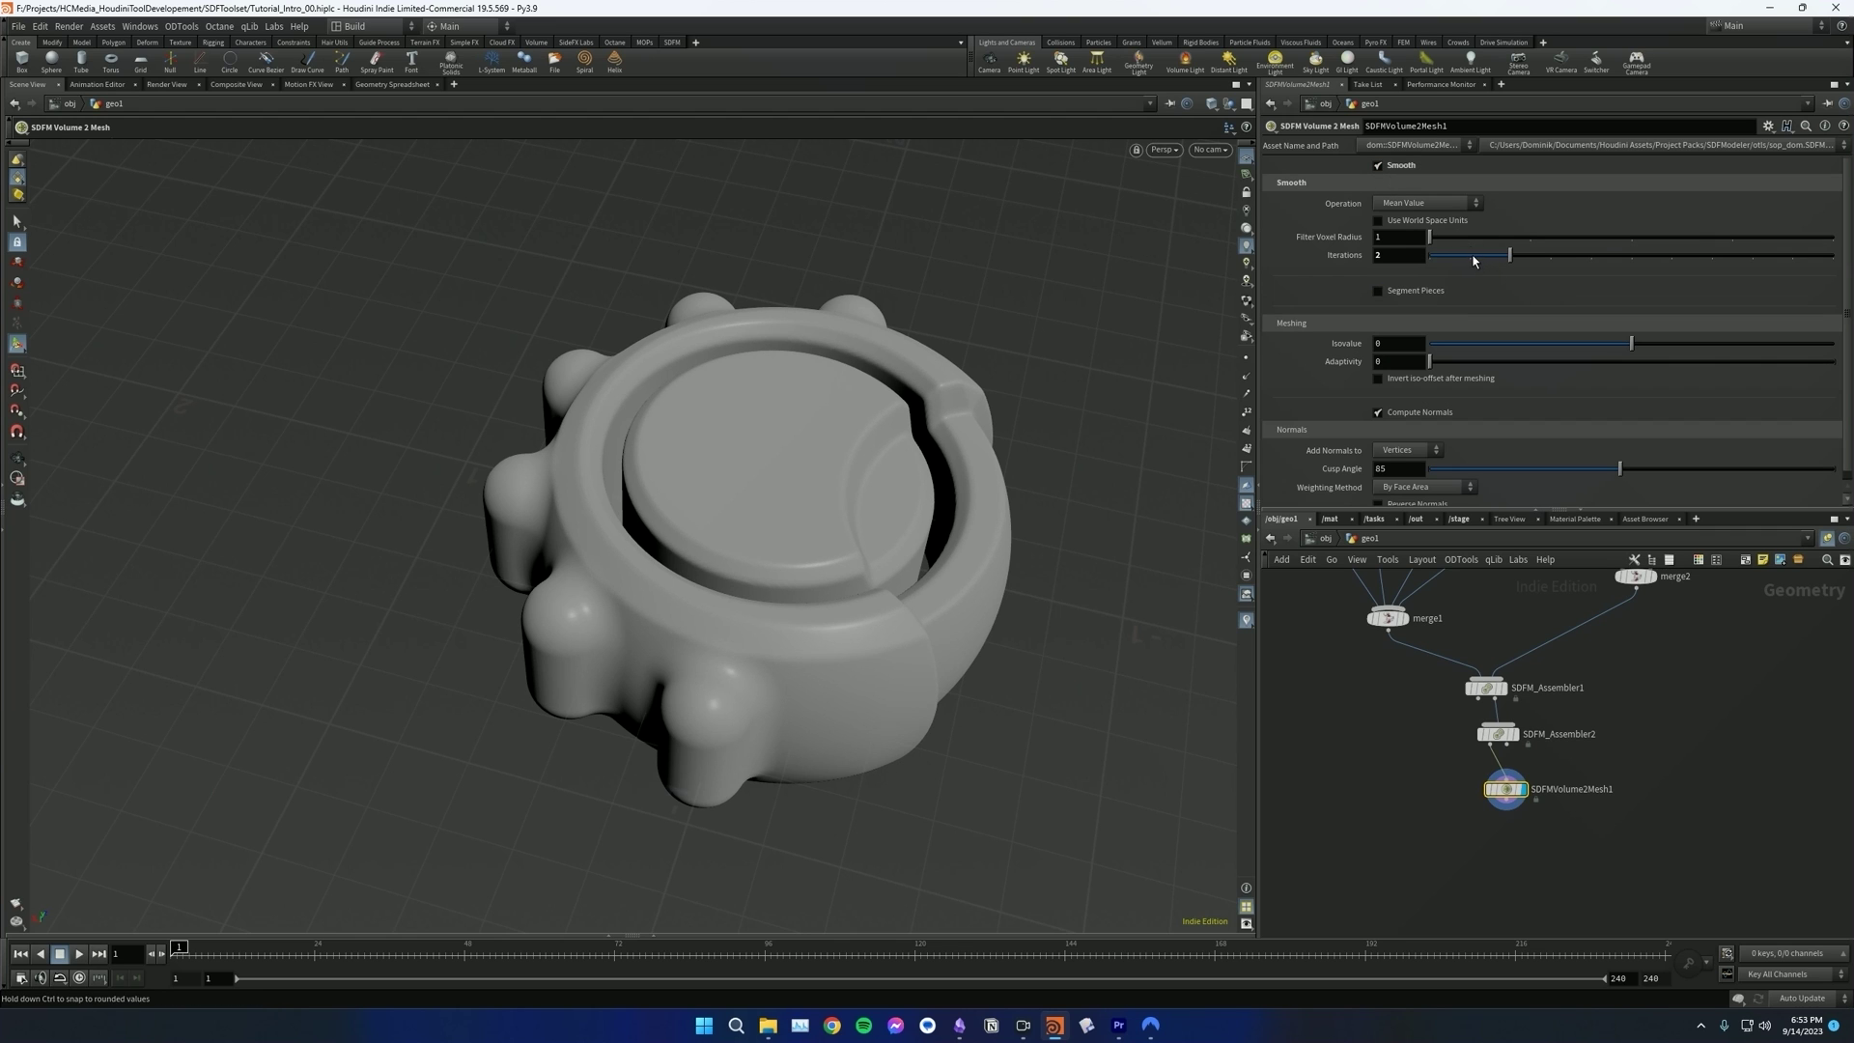
# - Turn off Smooth on the Volume 2 Mesh node, enable Segment Pieces and inspect the coloured segments
pyautogui.click(1378, 166)
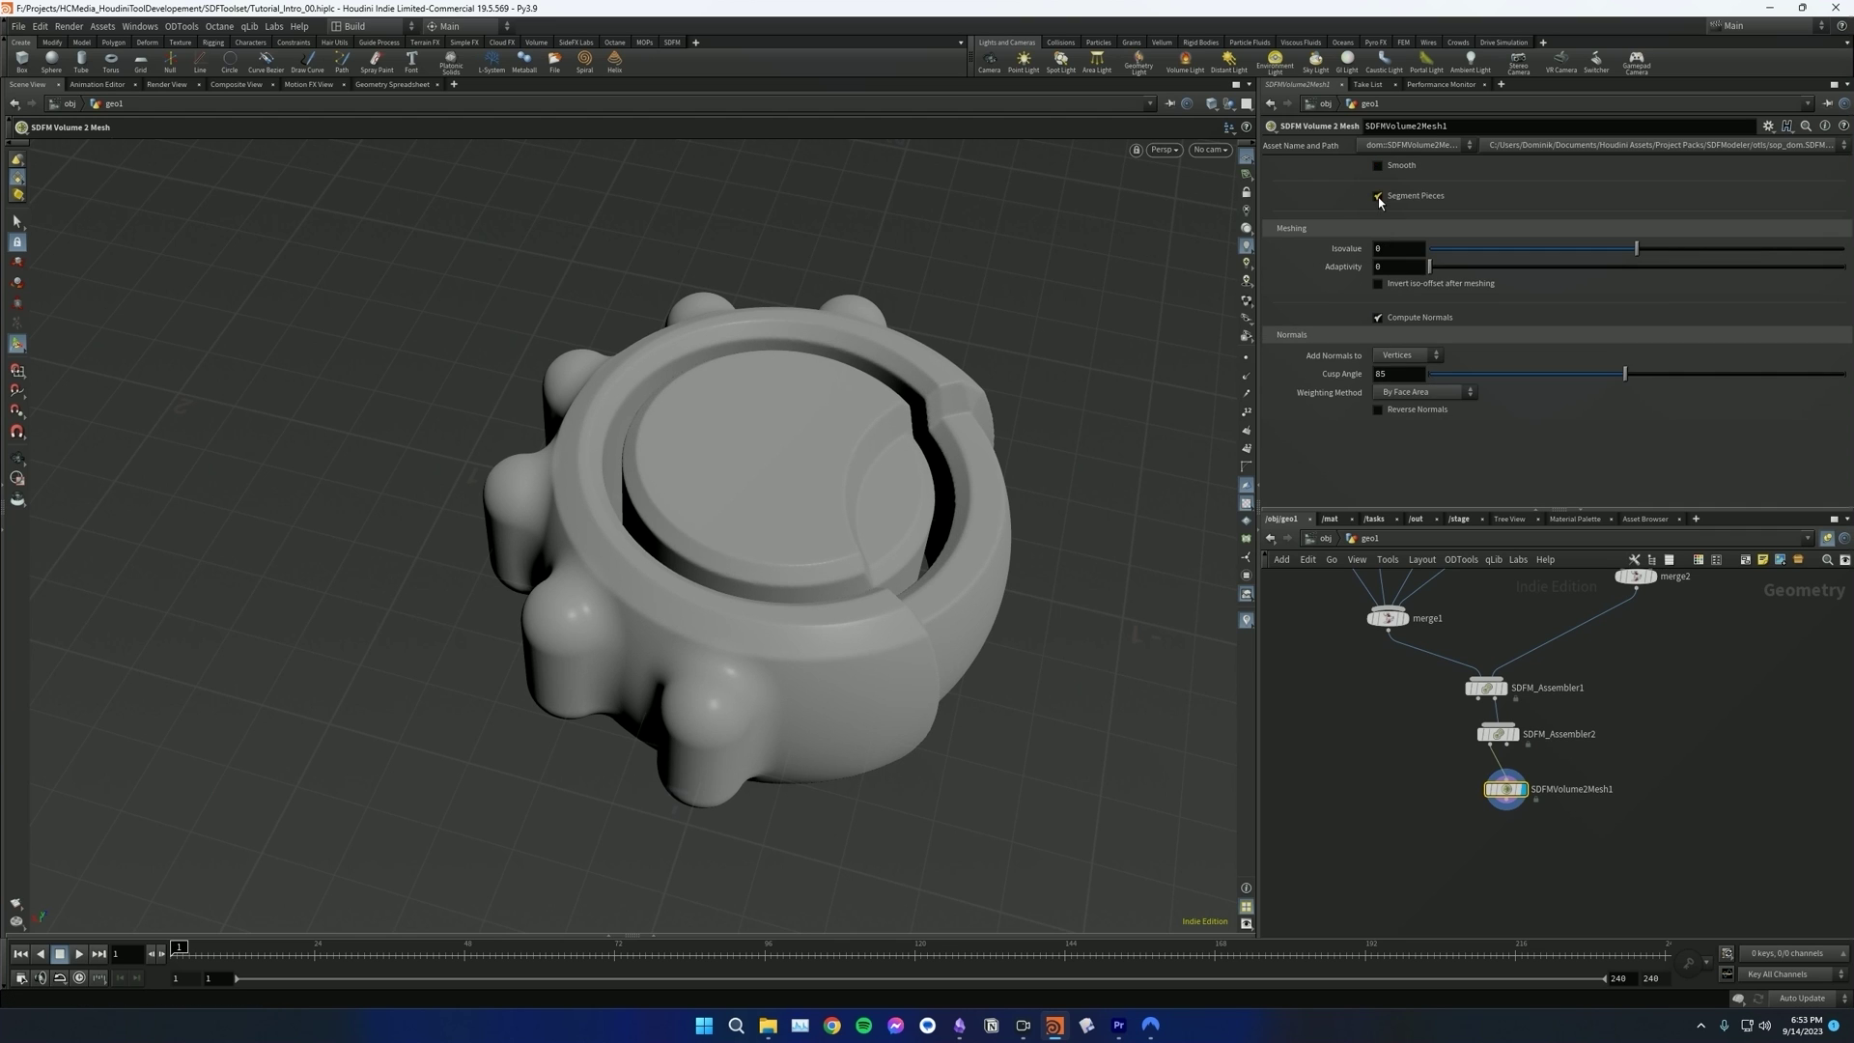
pyautogui.keyDown('alt'); pyautogui.moveTo(989, 503); pyautogui.dragTo(951, 522); pyautogui.keyUp('alt')
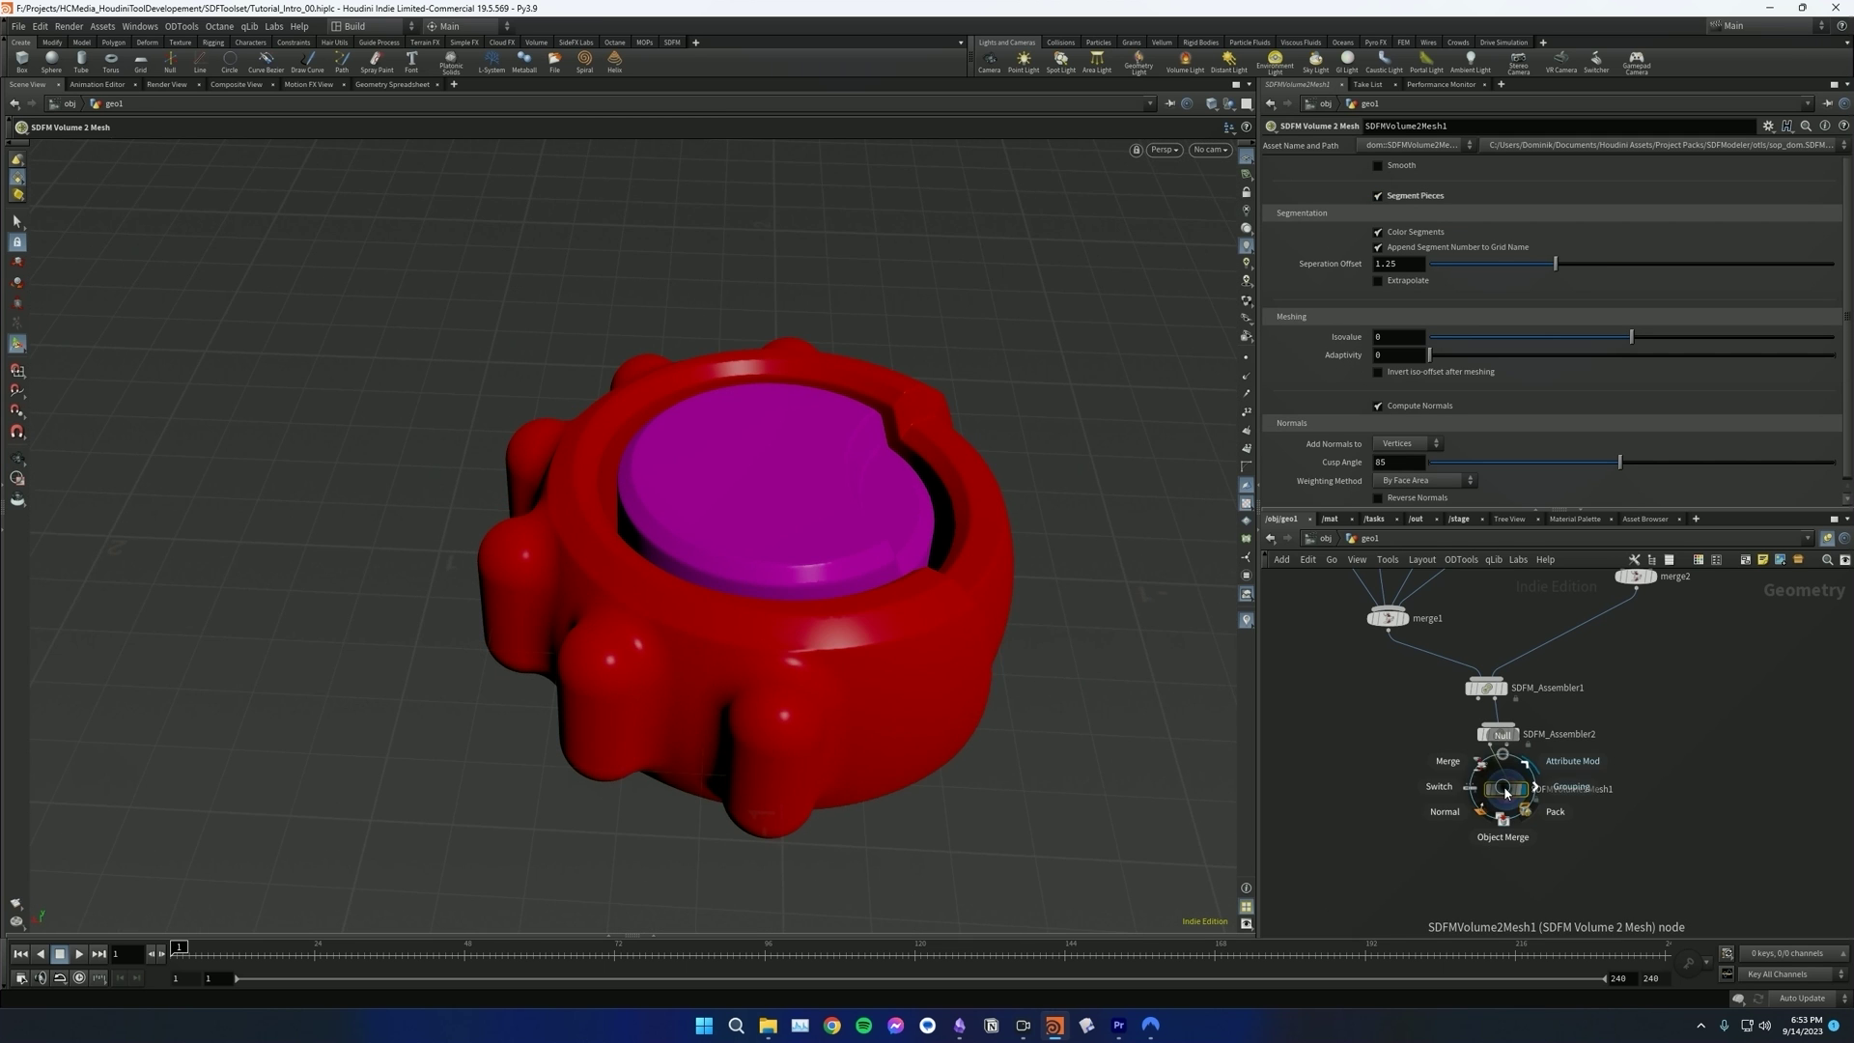
pyautogui.keyDown('alt'); pyautogui.moveTo(1062, 618); pyautogui.dragTo(819, 551); pyautogui.keyUp('alt')
pyautogui.keyDown('alt'); pyautogui.moveTo(818, 551); pyautogui.dragTo(770, 618, button='right'); pyautogui.keyUp('alt')
pyautogui.keyDown('alt'); pyautogui.moveTo(770, 618); pyautogui.dragTo(761, 554, button='middle'); pyautogui.keyUp('alt')
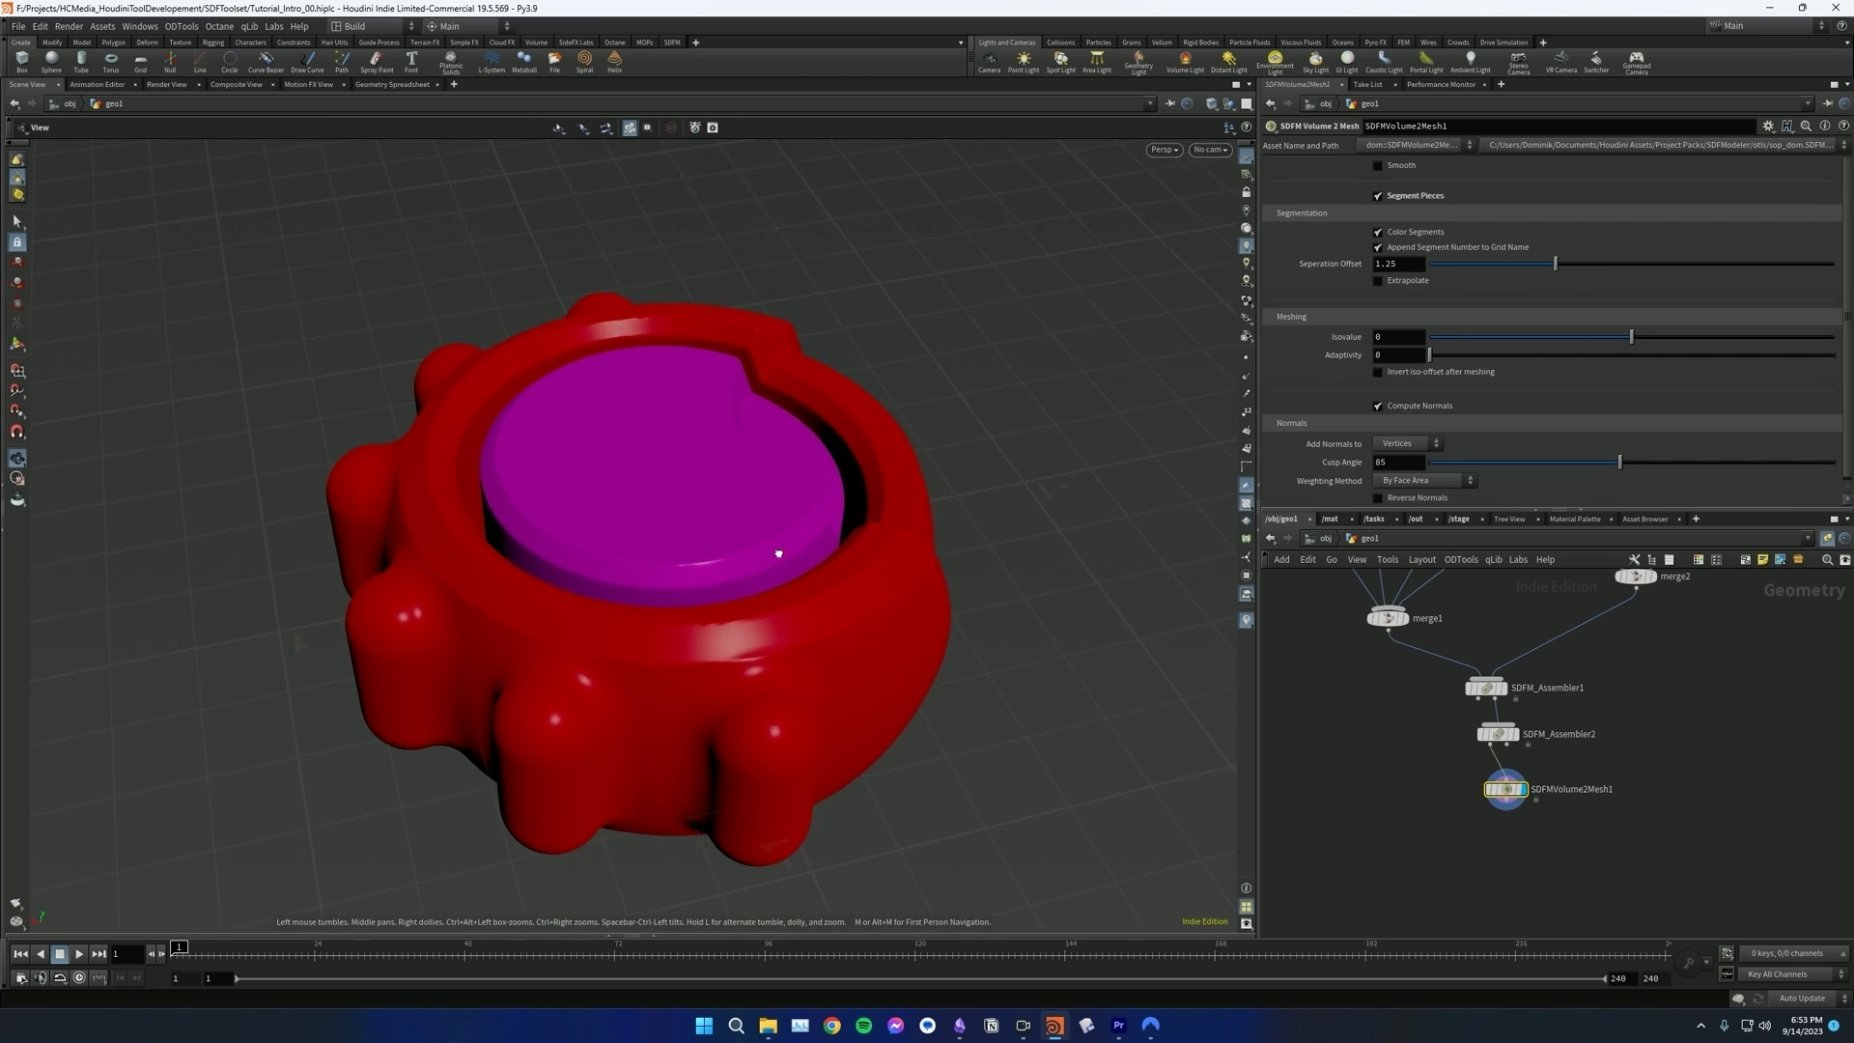
pyautogui.keyDown('alt'); pyautogui.moveTo(762, 554); pyautogui.dragTo(825, 505); pyautogui.keyUp('alt')
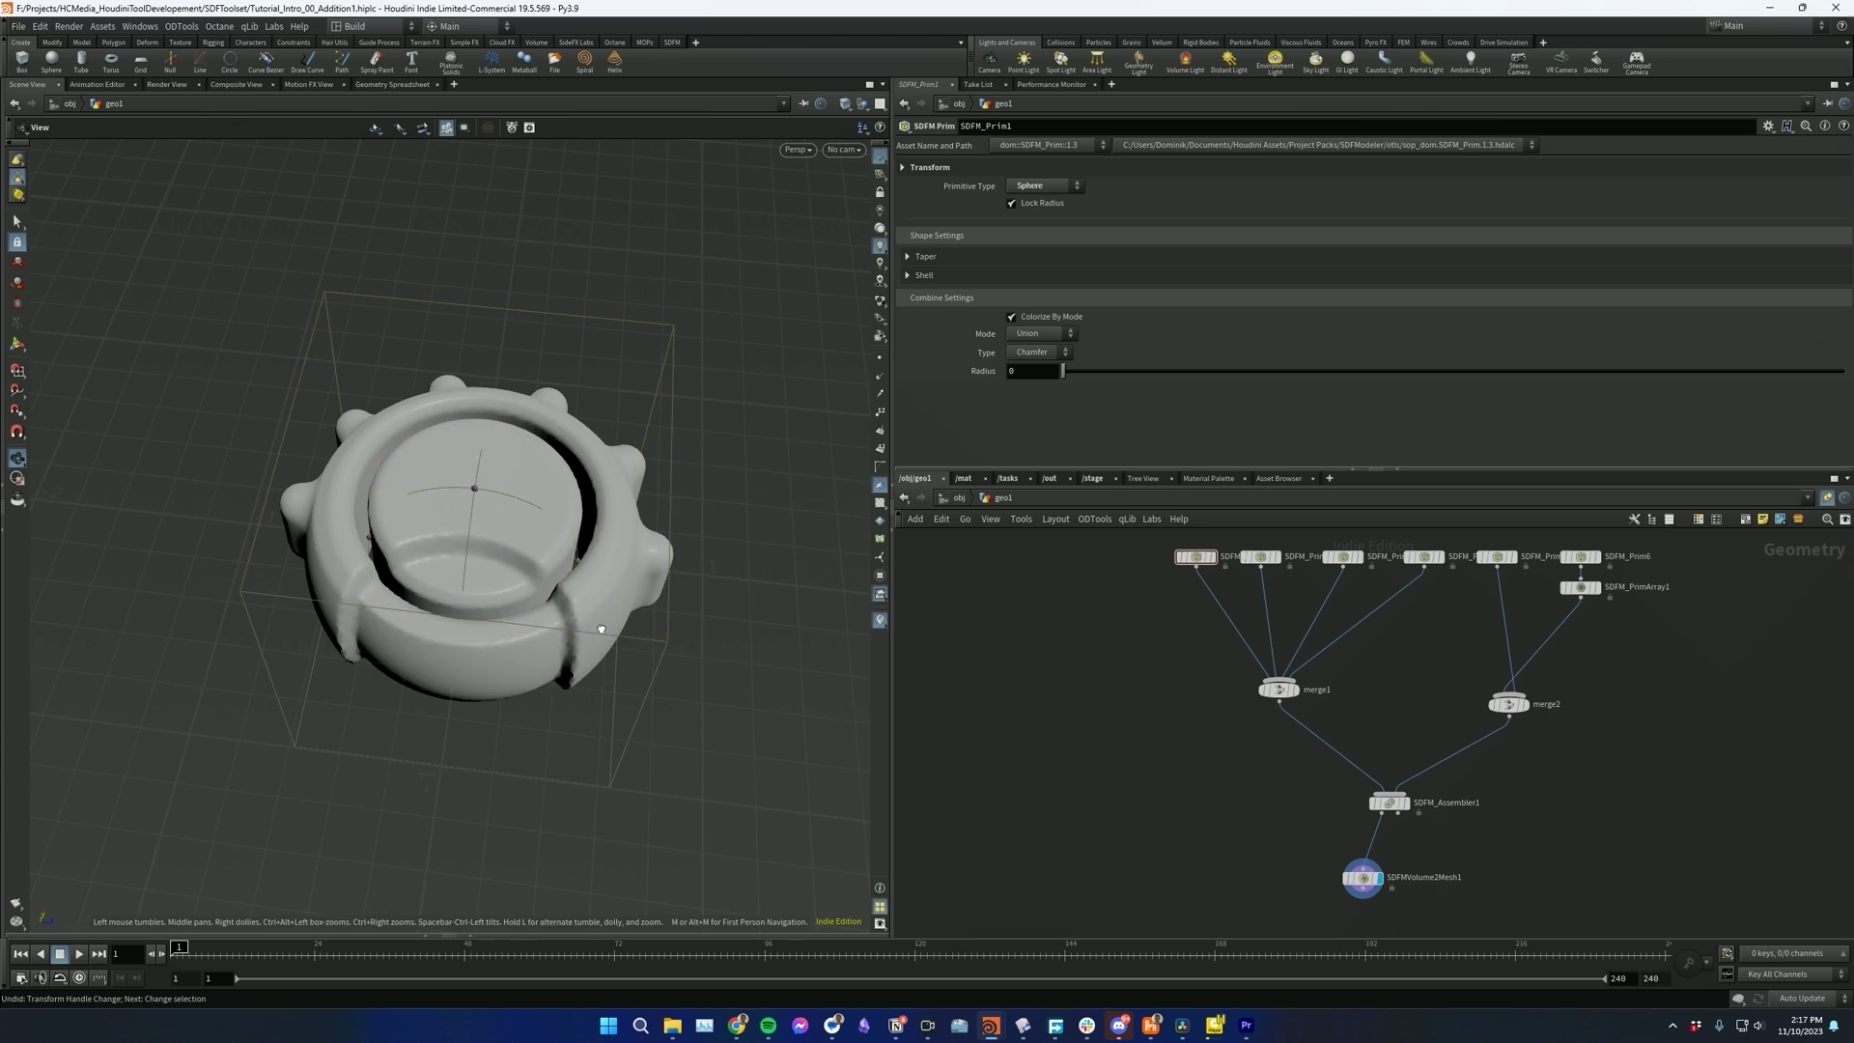
# - Compare SDFM_Assembler1's preview with the SDFMVolume2Mesh1 output by displaying each node in turn
pyautogui.moveTo(600, 628); pyautogui.dragTo(522, 522)
pyautogui.press('Return')
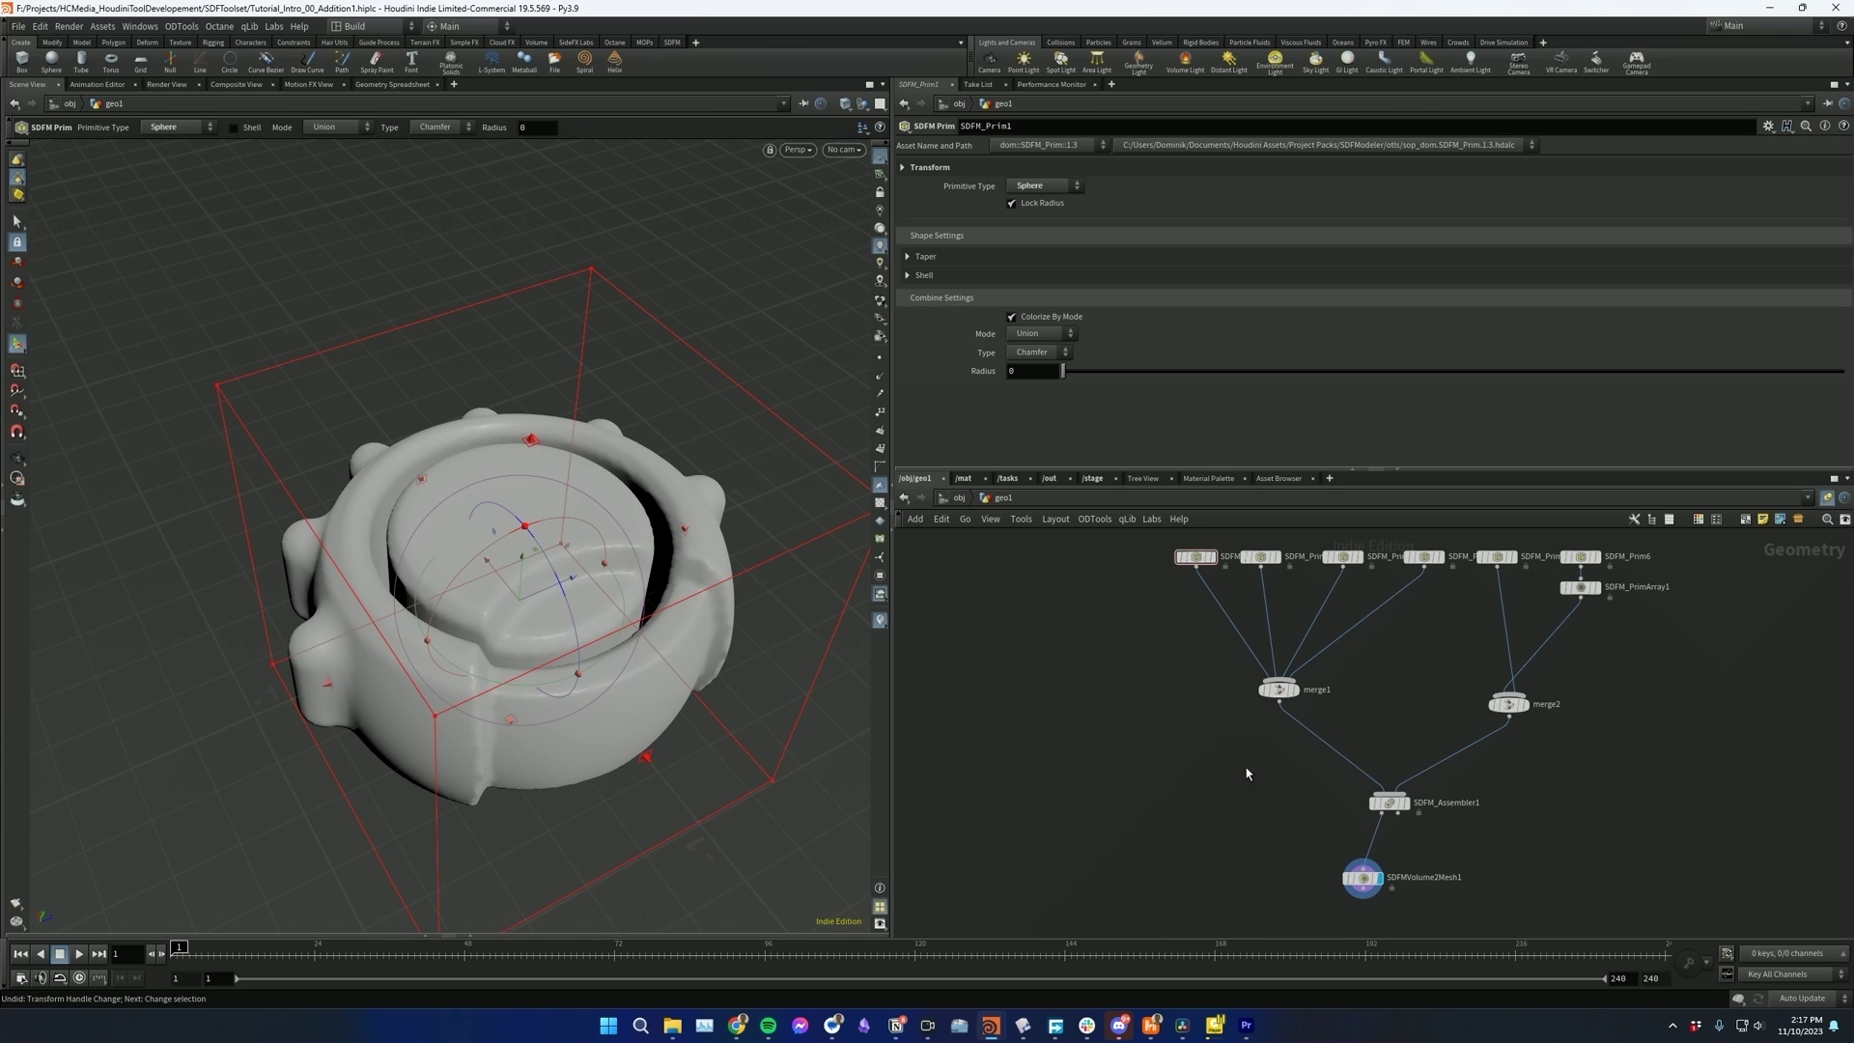
pyautogui.click(1425, 824)
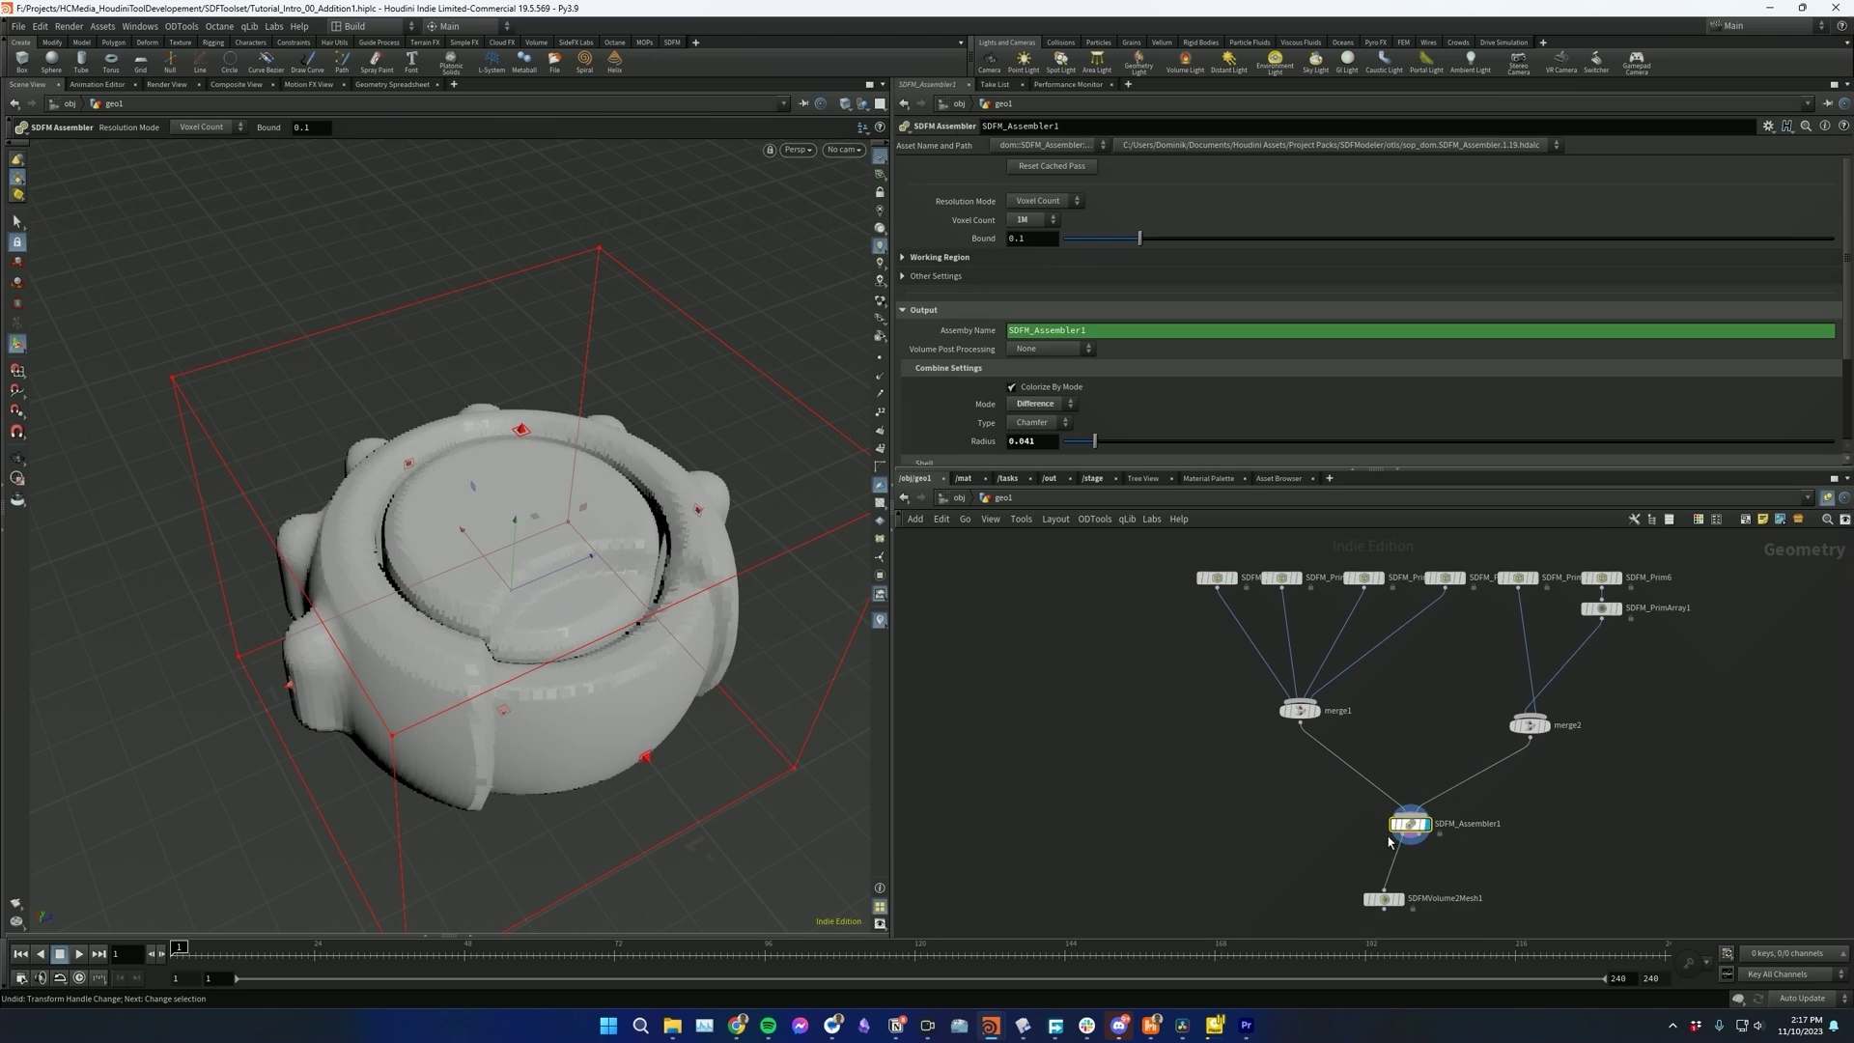
pyautogui.moveTo(1394, 898); pyautogui.dragTo(1398, 821, button='middle')
pyautogui.click(1400, 823)
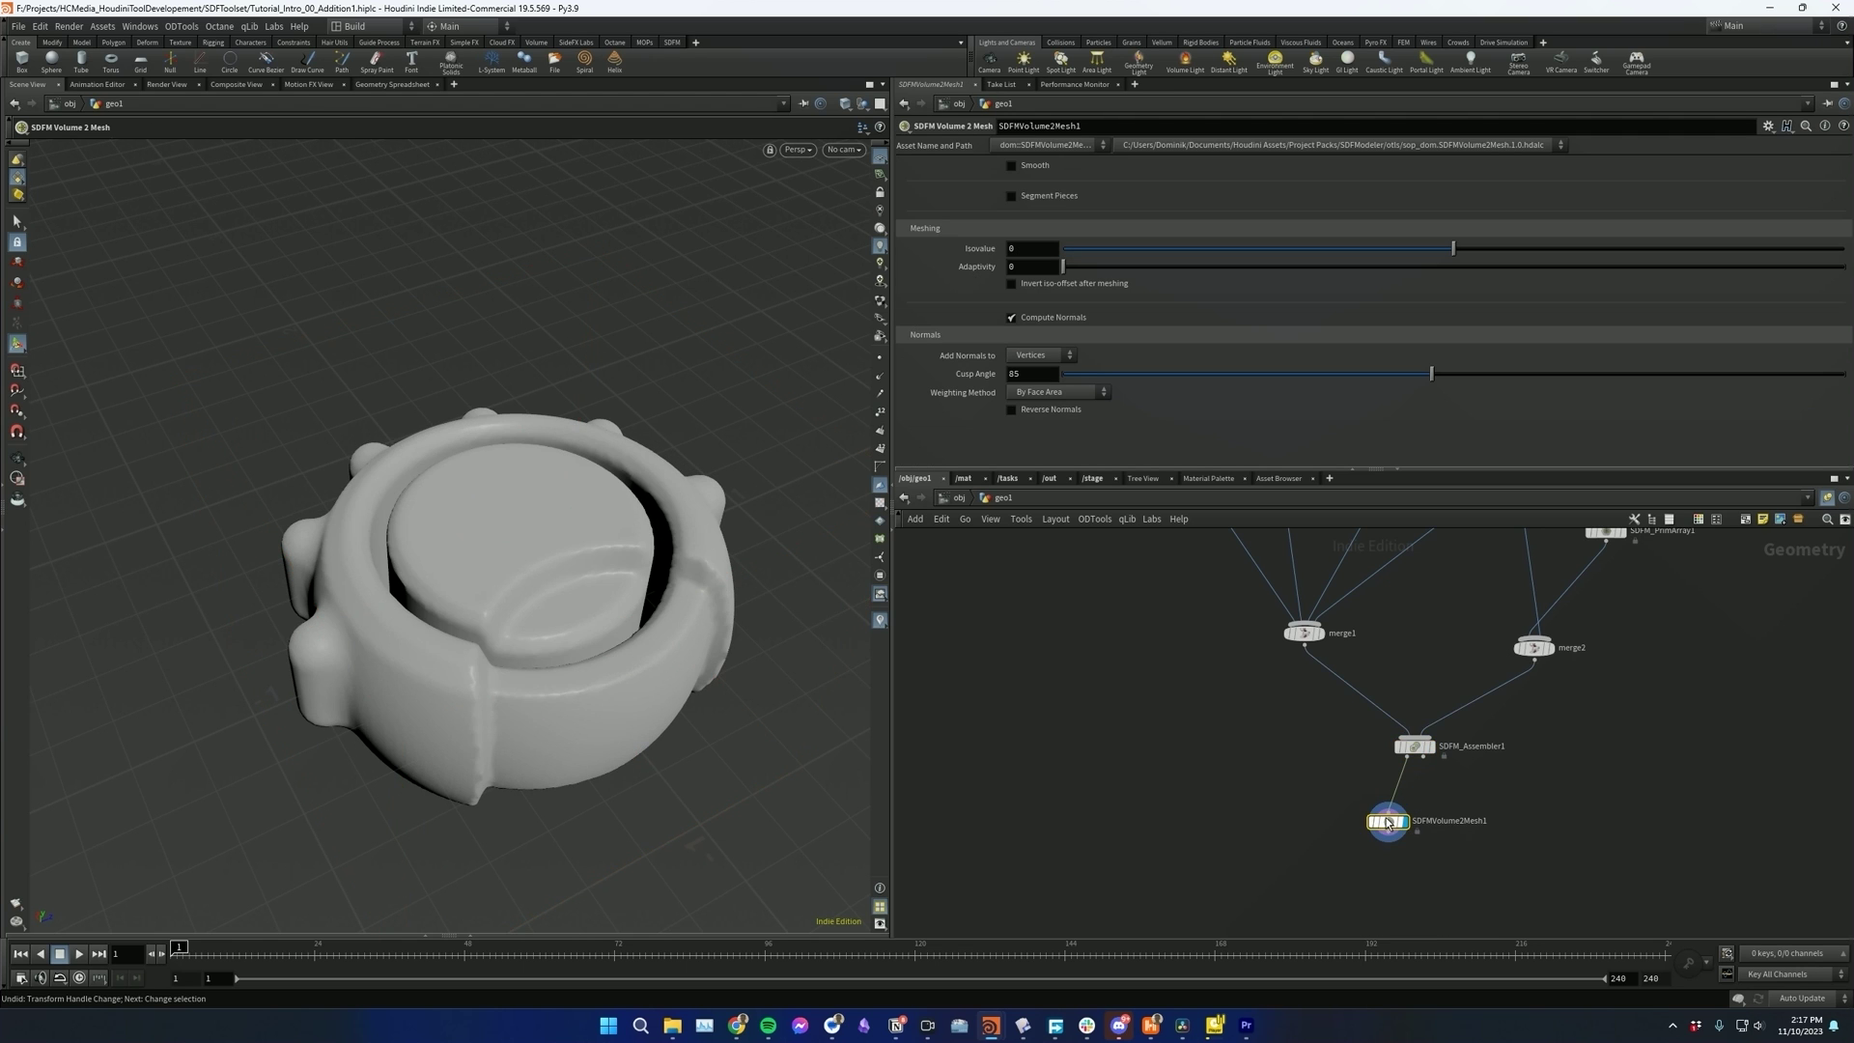
pyautogui.click(1412, 746)
pyautogui.click(1429, 745)
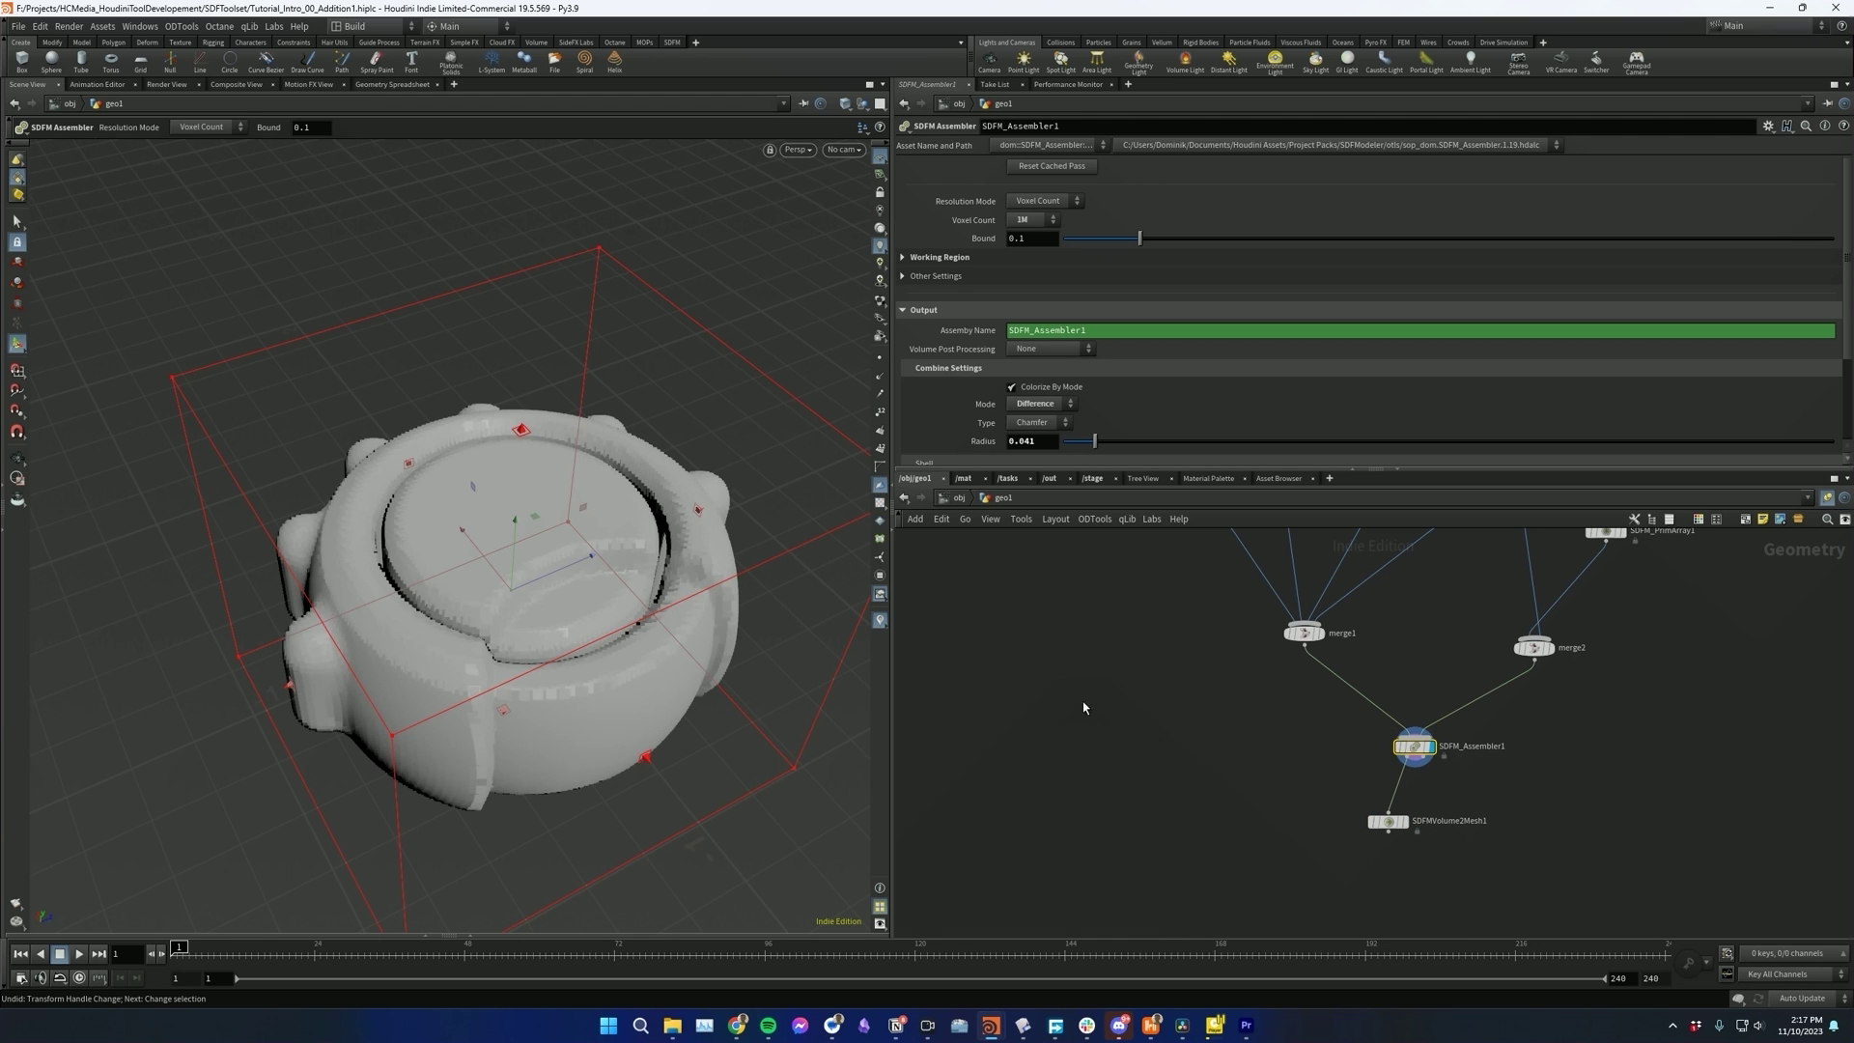
pyautogui.click(1405, 823)
pyautogui.moveTo(1388, 823); pyautogui.dragTo(1397, 807)
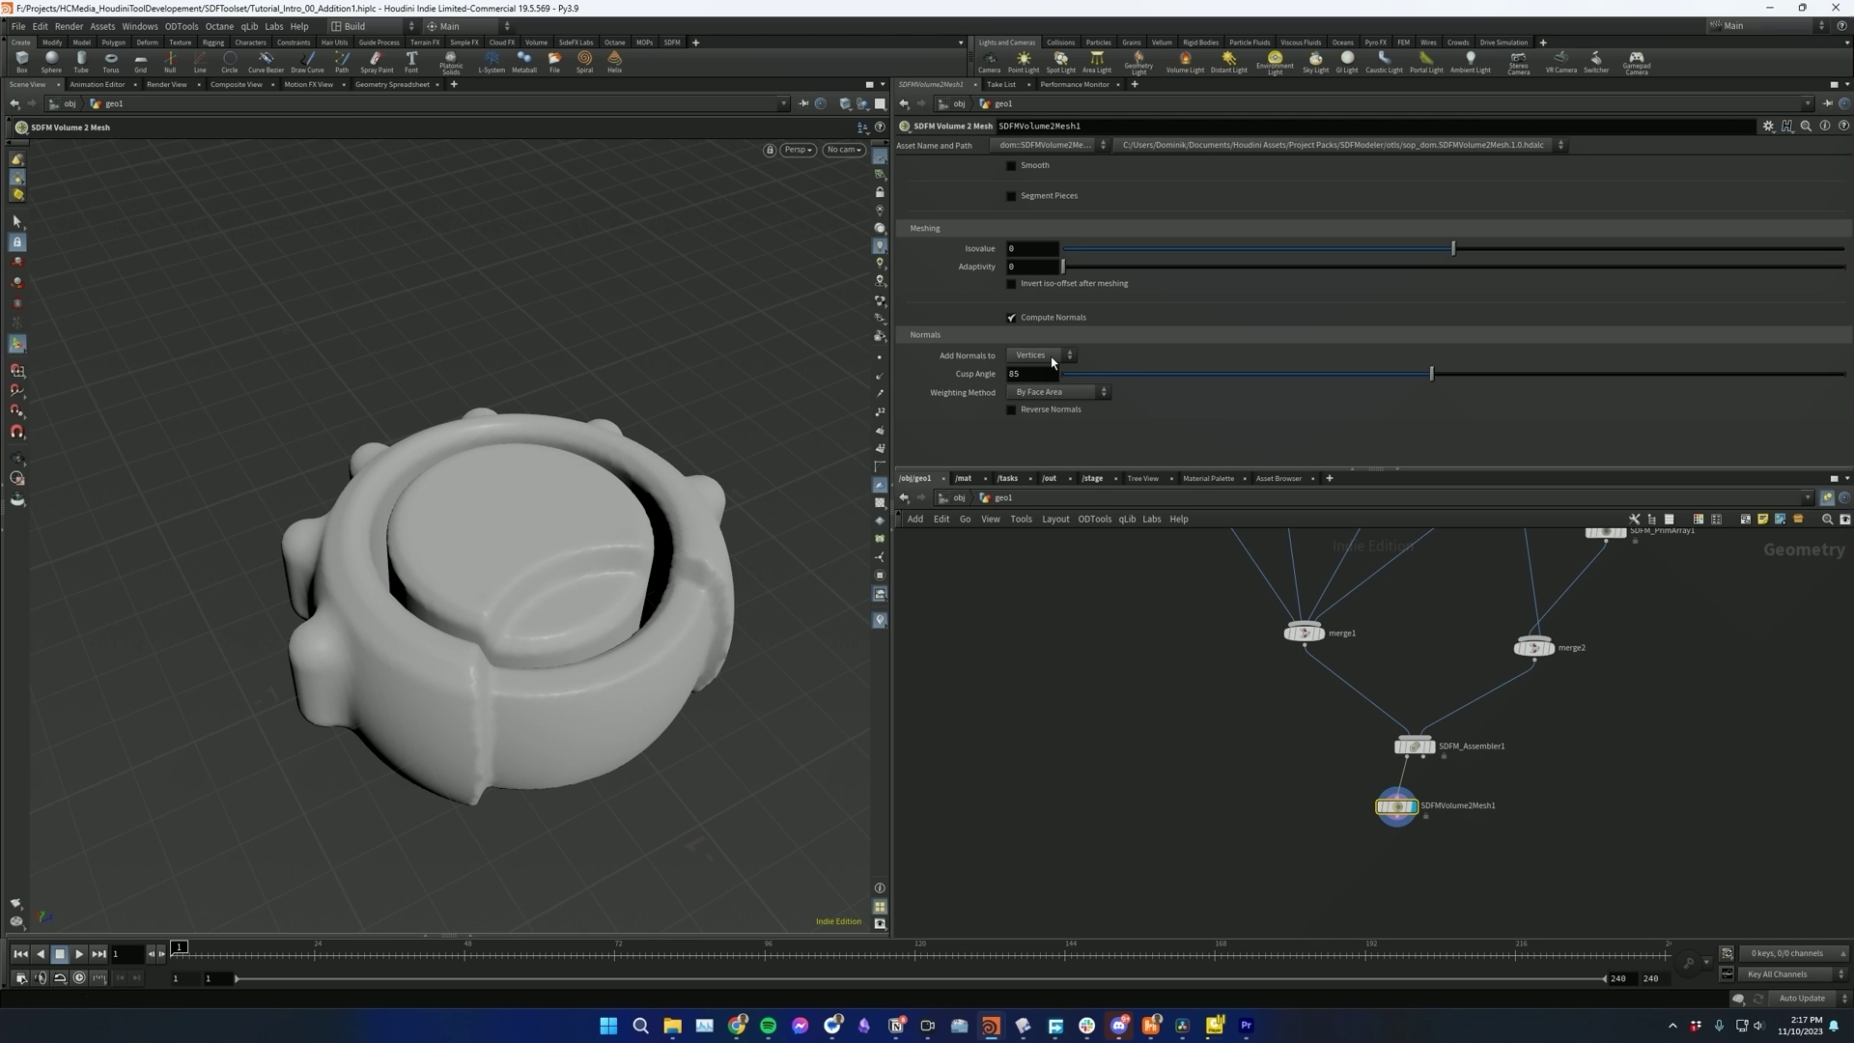
# - Reposition the SDFM_Prim4 tube to shift its cut, and inspect the updated model around SDFM_Assembler1
pyautogui.moveTo(1269, 770); pyautogui.dragTo(1290, 848, button='middle')
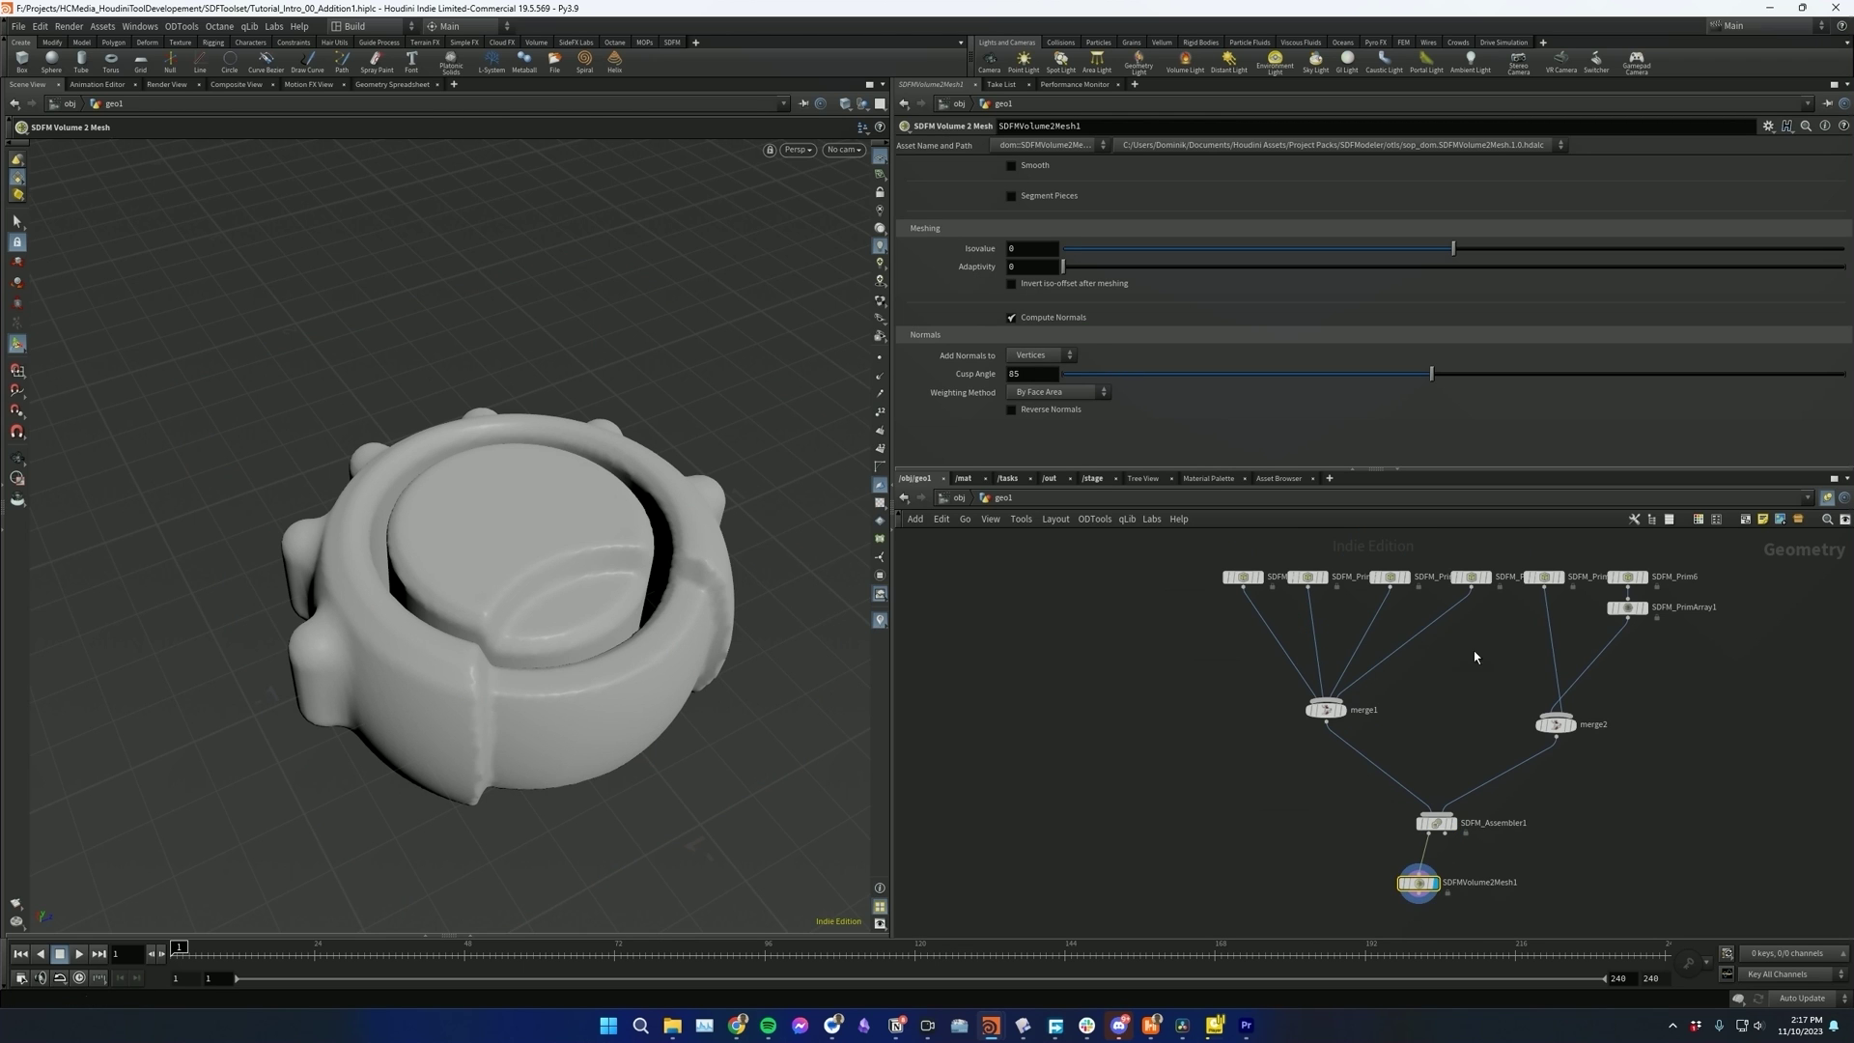
pyautogui.click(1470, 577)
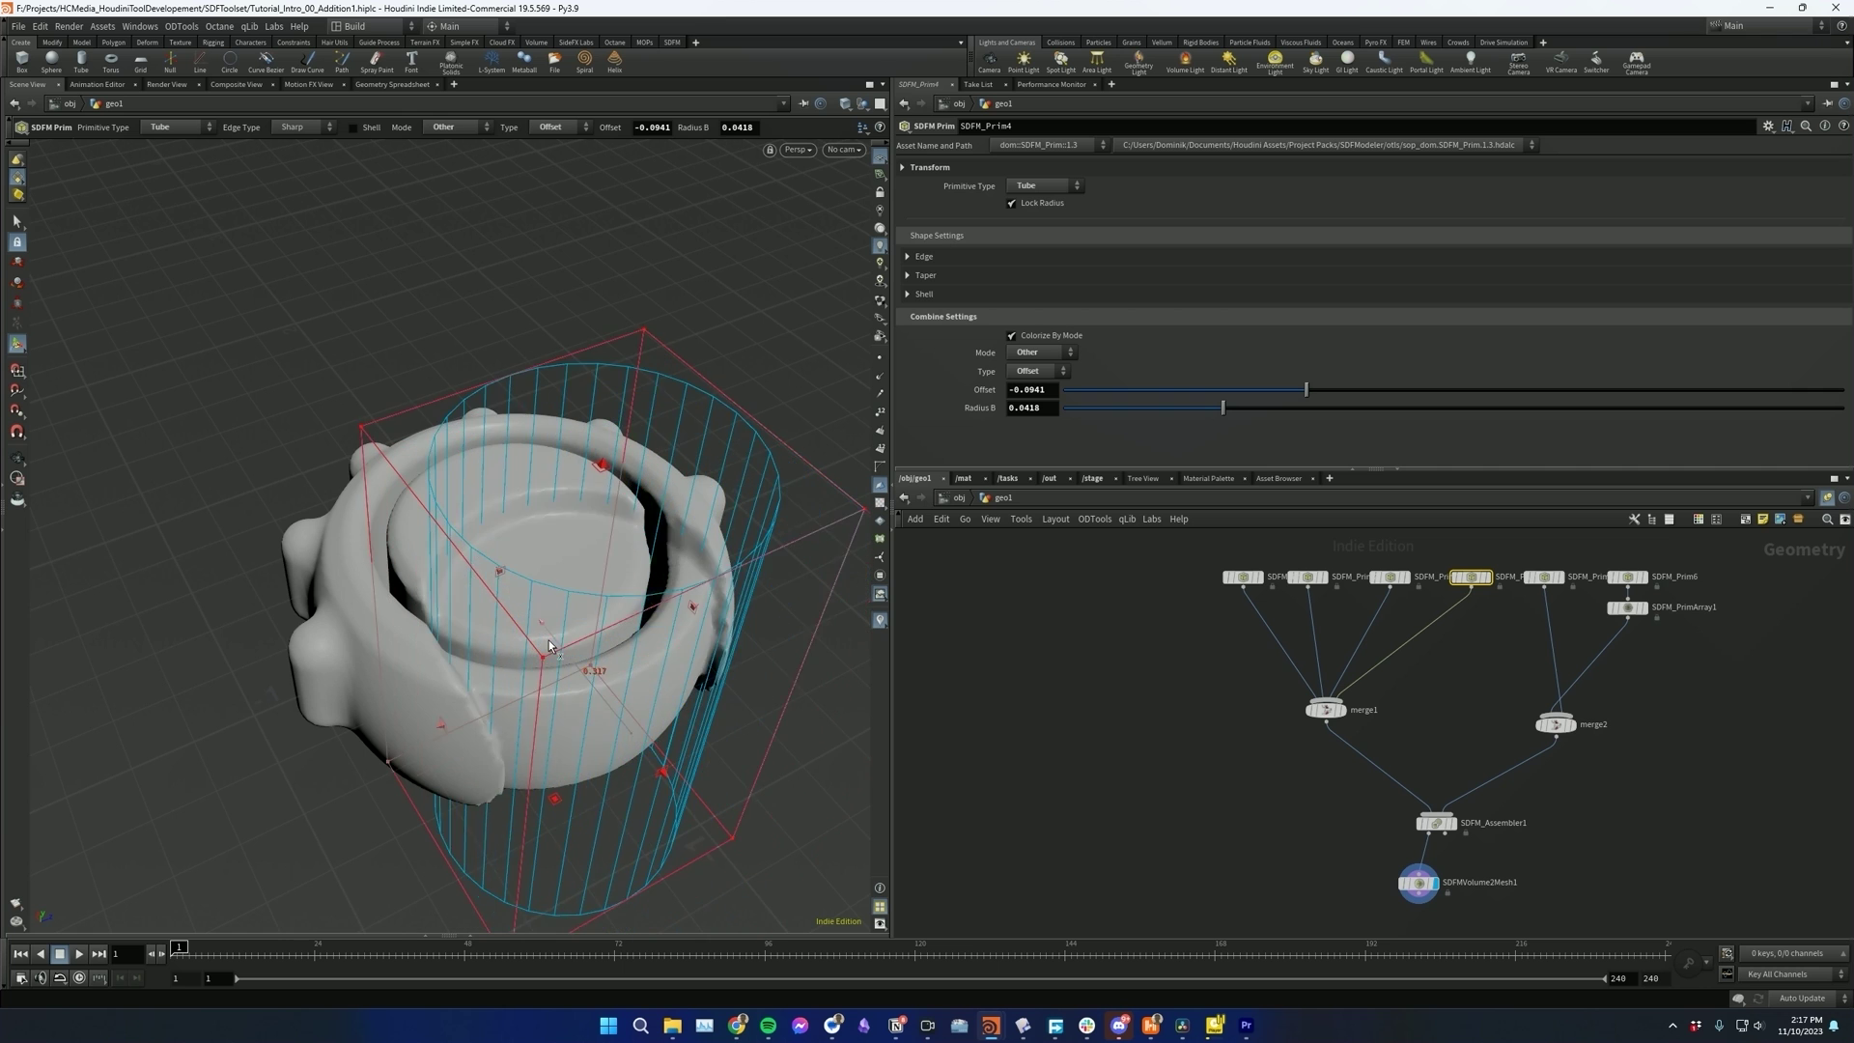
pyautogui.moveTo(549, 641)
pyautogui.keyDown('alt'); pyautogui.mouseDown()
pyautogui.moveTo(594, 622)
pyautogui.moveTo(579, 681)
pyautogui.moveTo(535, 639)
pyautogui.mouseUp(); pyautogui.keyUp('alt')
pyautogui.click(1436, 822)
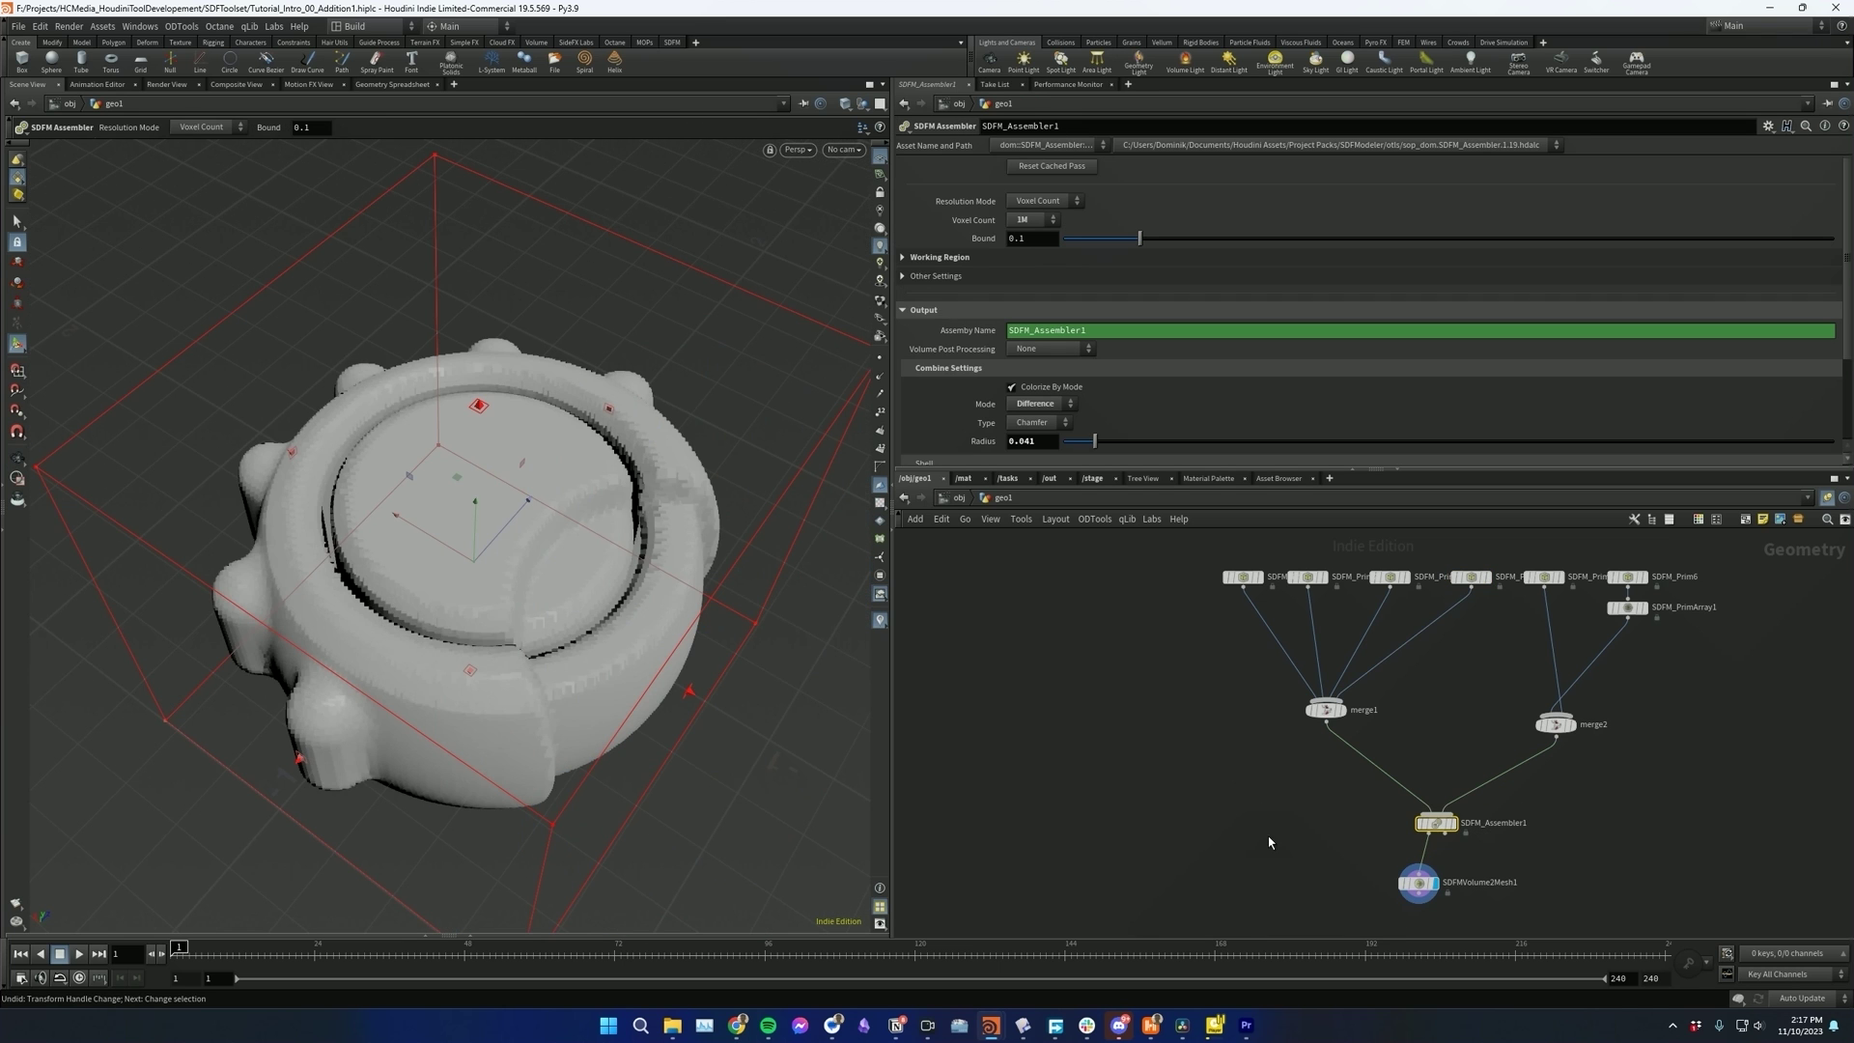
pyautogui.rightClick(644, 664)
pyautogui.click(517, 699)
pyautogui.keyDown('alt'); pyautogui.moveTo(675, 662); pyautogui.dragTo(662, 617); pyautogui.keyUp('alt')
pyautogui.keyDown('alt'); pyautogui.moveTo(662, 617); pyautogui.dragTo(723, 602, button='middle'); pyautogui.keyUp('alt')
pyautogui.moveTo(722, 602); pyautogui.dragTo(641, 670)
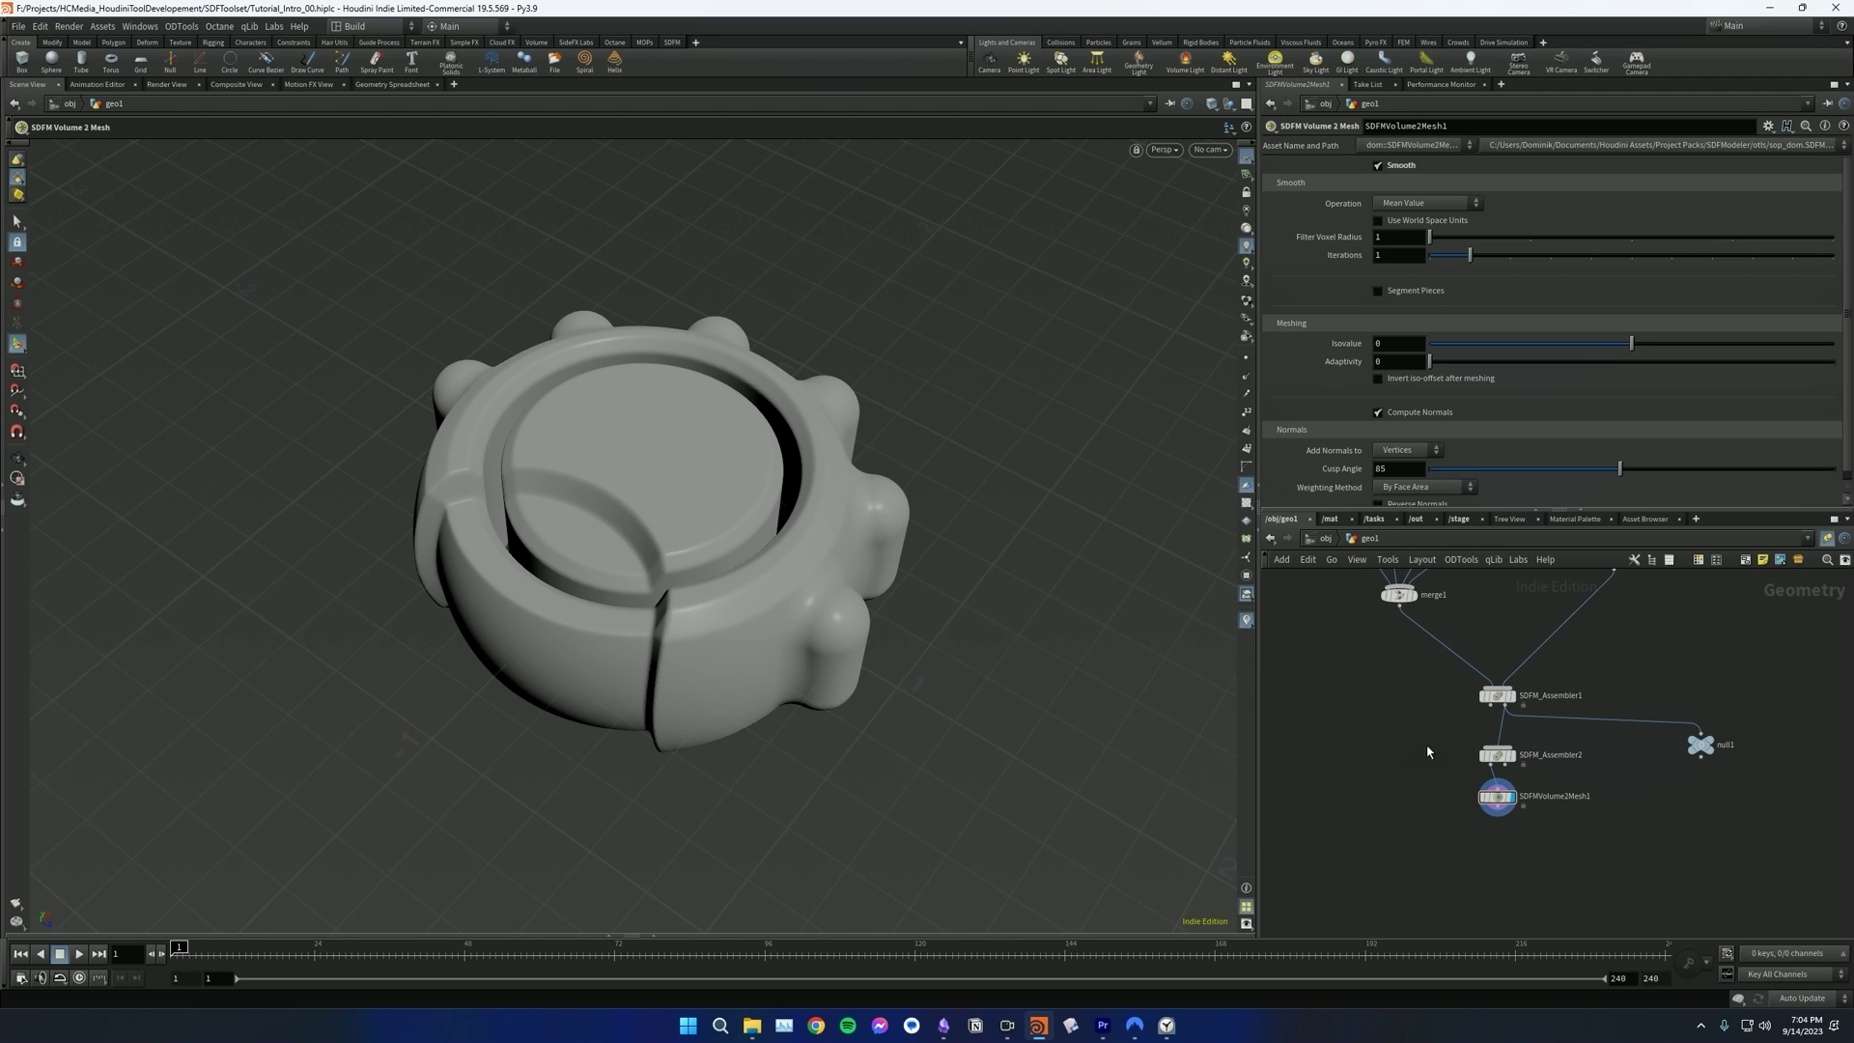
# - Add a Copy and Transform node below SDFMVolume2Mesh1 and display it
pyautogui.click(1508, 756)
pyautogui.keyDown('ctrl'); pyautogui.moveTo(1508, 756); pyautogui.dragTo(1508, 745); pyautogui.keyUp('ctrl')
pyautogui.click(1516, 840)
pyautogui.press('Tab')
pyautogui.press('Return')
pyautogui.click(1516, 836)
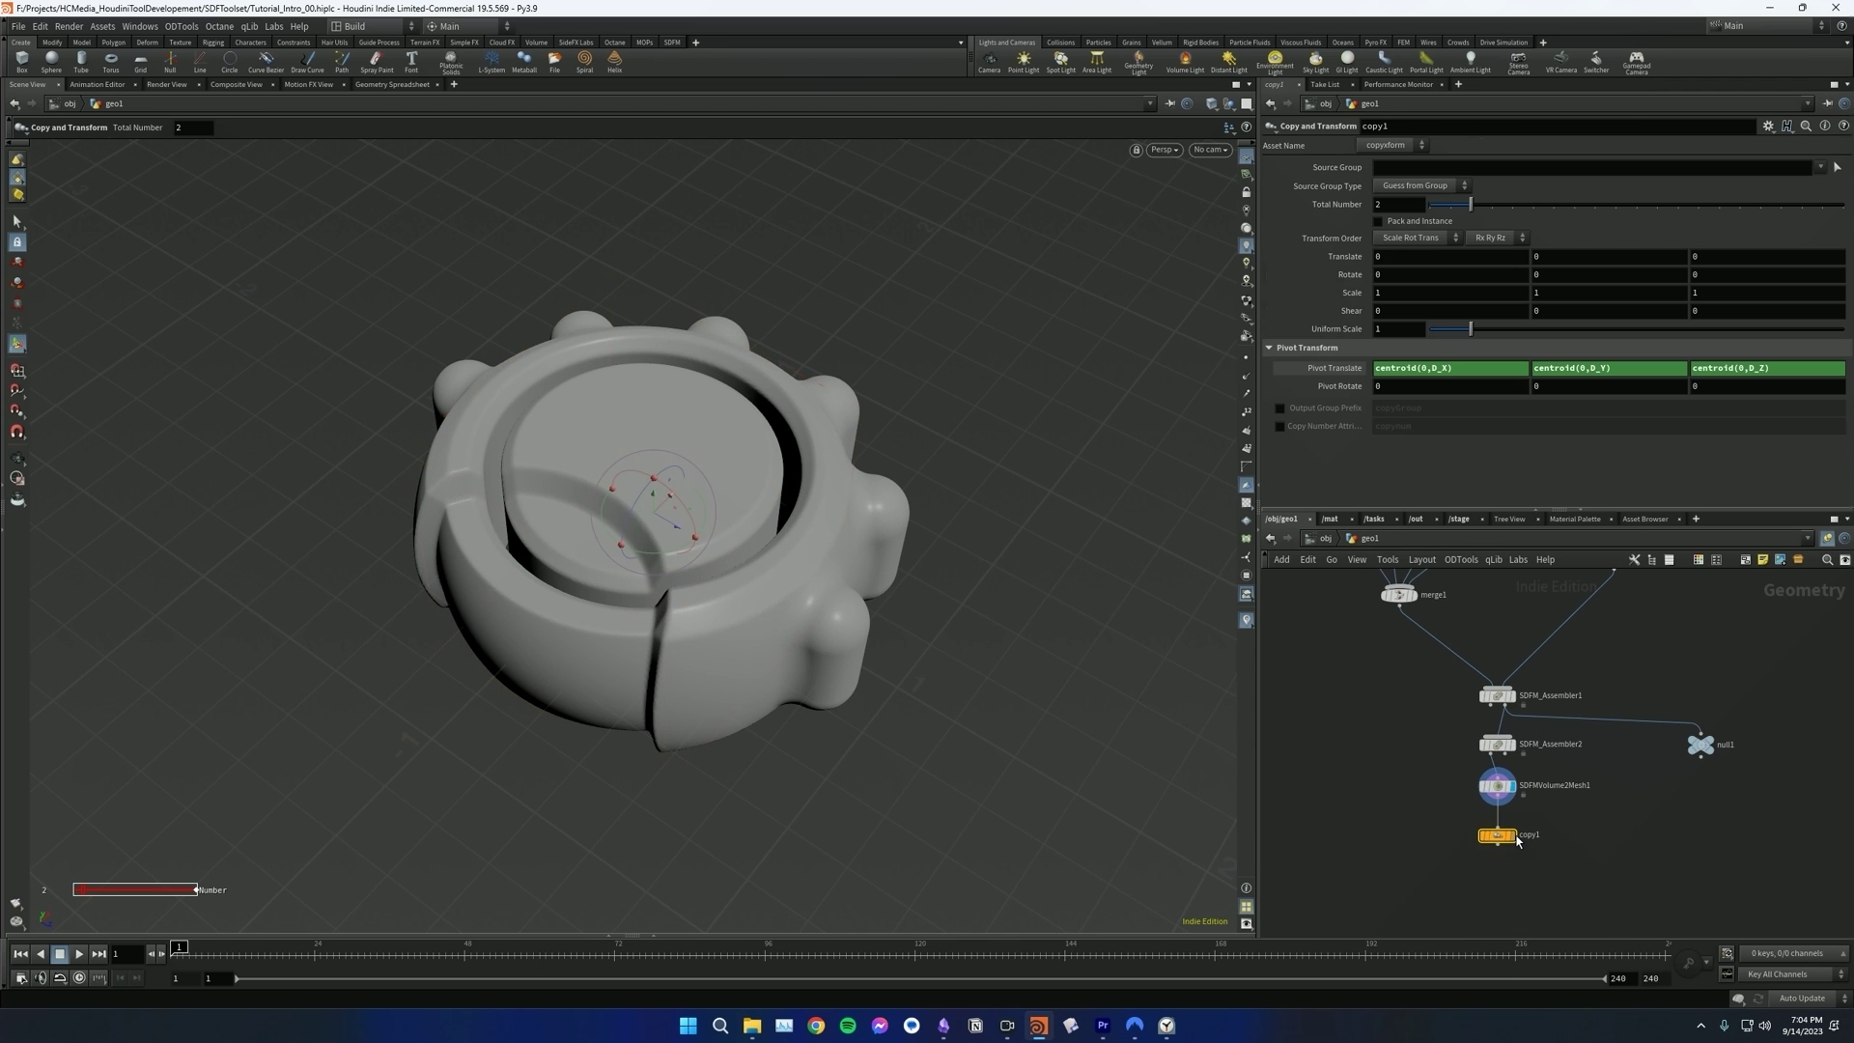
pyautogui.click(1513, 836)
# - Stack 10 packed and instanced copies of the mesh vertically with a Y translate of 0.928847
pyautogui.keyDown('alt'); pyautogui.moveTo(712, 627); pyautogui.dragTo(697, 178); pyautogui.keyUp('alt')
pyautogui.keyDown('alt'); pyautogui.moveTo(813, 599); pyautogui.dragTo(840, 425); pyautogui.keyUp('alt')
pyautogui.keyDown('alt'); pyautogui.moveTo(840, 425); pyautogui.dragTo(889, 492, button='right'); pyautogui.keyUp('alt')
pyautogui.moveTo(1470, 204); pyautogui.dragTo(1572, 203)
pyautogui.moveTo(1393, 314); pyautogui.dragTo(1444, 291, button='middle')
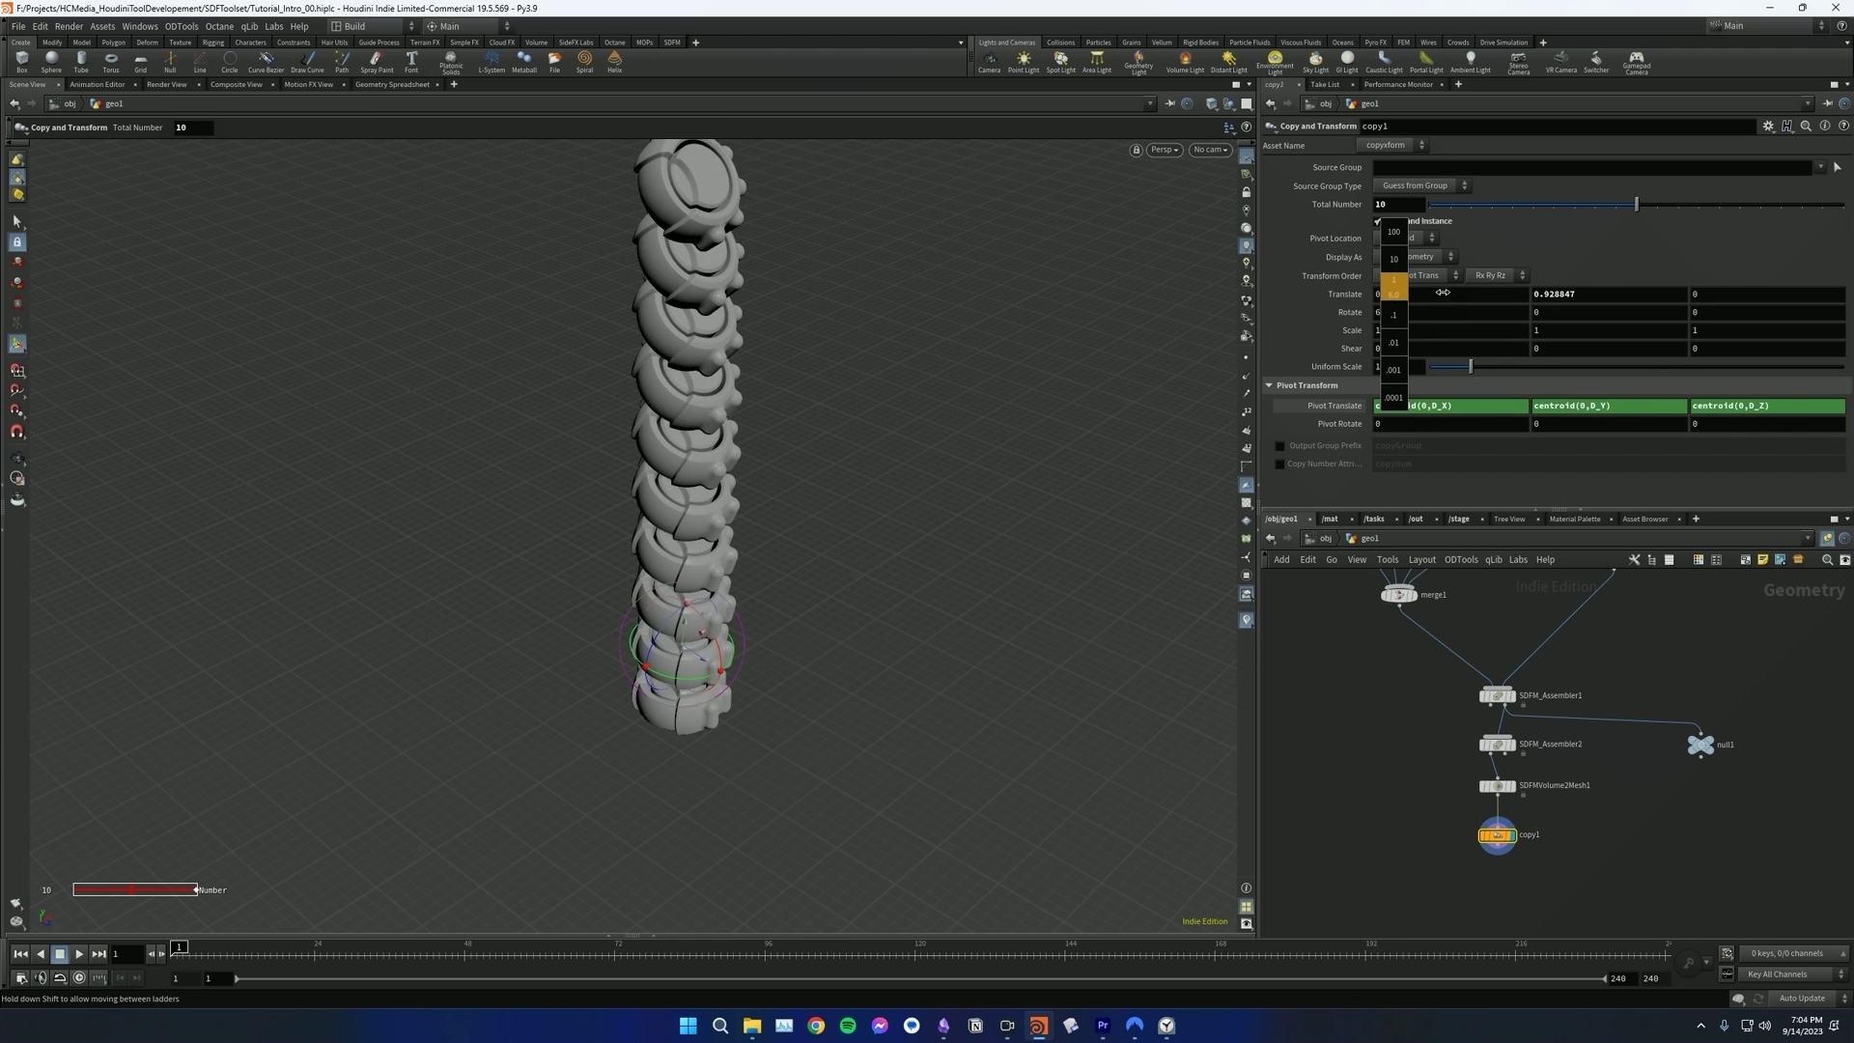
# - Reduce the stack to 6 copies, set the X rotation to 7.75624, and inspect the bent column
pyautogui.keyDown('alt'); pyautogui.moveTo(641, 479); pyautogui.dragTo(697, 427); pyautogui.keyUp('alt')
pyautogui.keyDown('alt'); pyautogui.moveTo(697, 426); pyautogui.dragTo(612, 525, button='right'); pyautogui.keyUp('alt')
pyautogui.keyDown('alt'); pyautogui.moveTo(612, 525); pyautogui.dragTo(773, 592); pyautogui.keyUp('alt')
pyautogui.keyDown('alt'); pyautogui.moveTo(630, 623); pyautogui.dragTo(829, 601, button='right'); pyautogui.keyUp('alt')
pyautogui.keyDown('alt'); pyautogui.moveTo(772, 668); pyautogui.dragTo(716, 670); pyautogui.keyUp('alt')
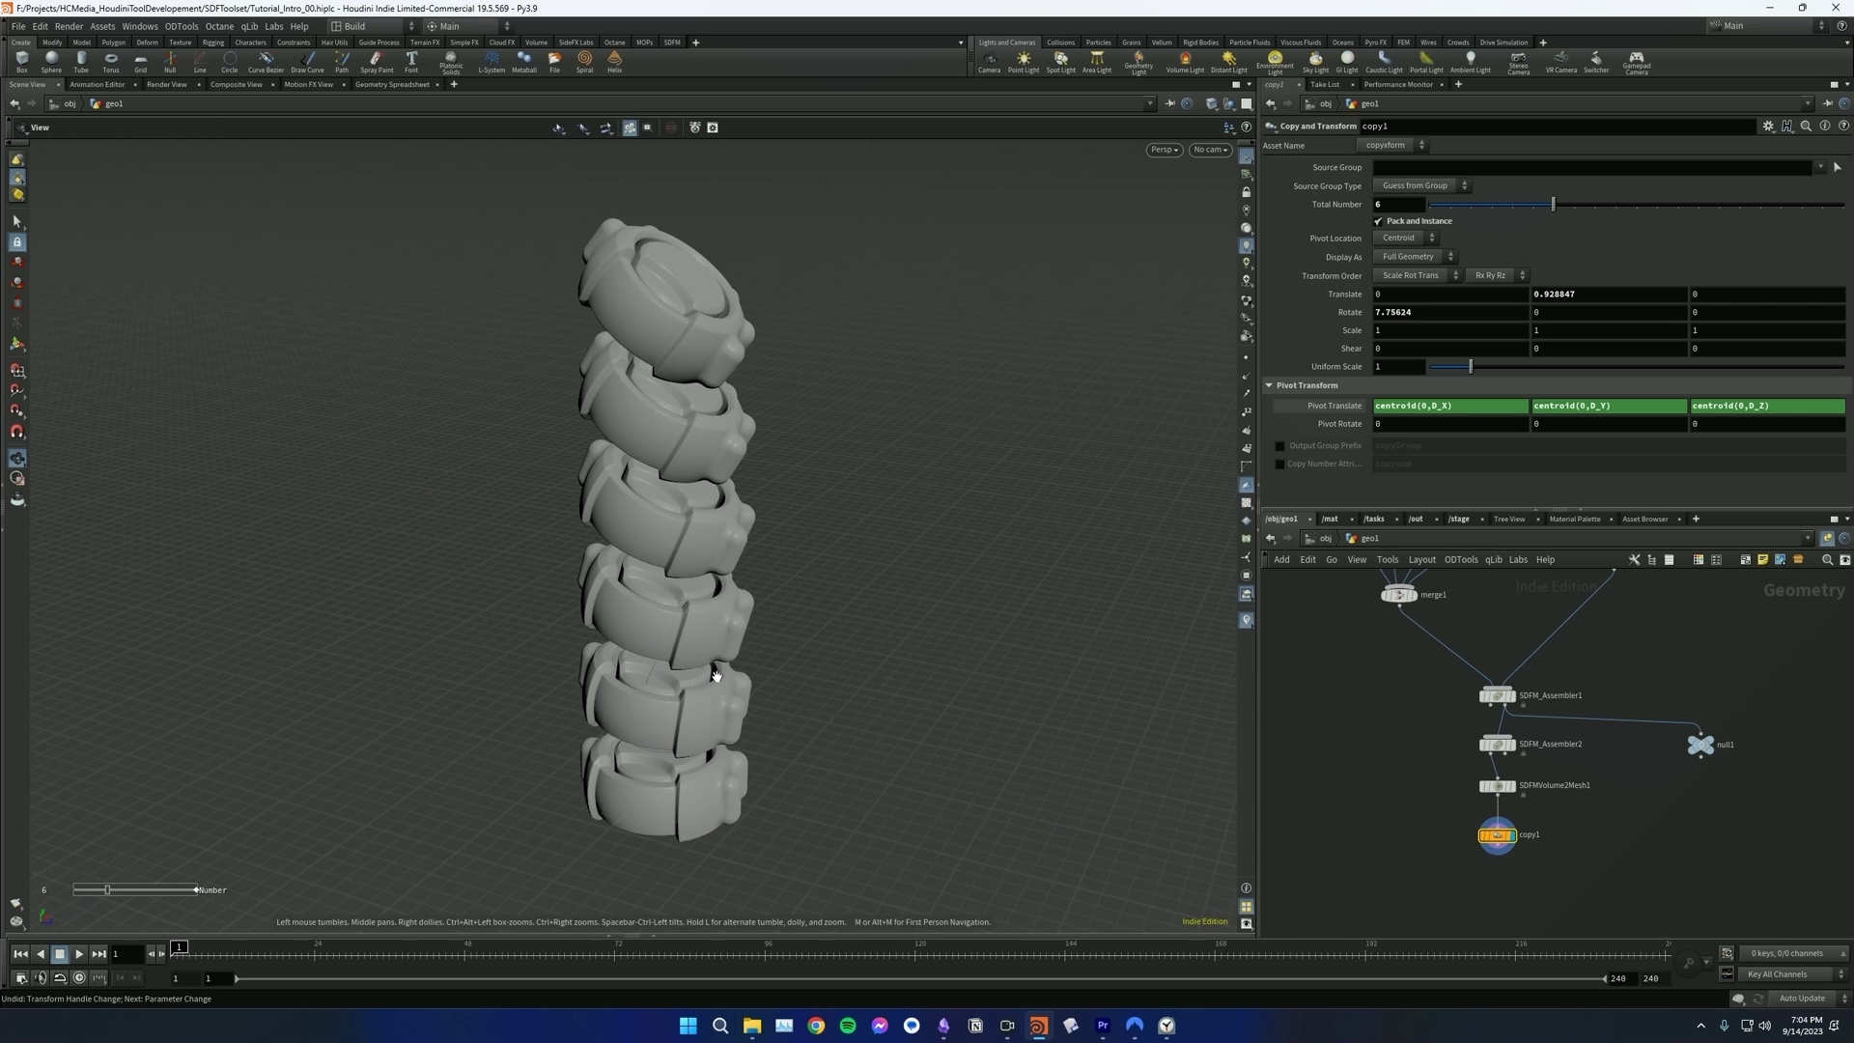
pyautogui.keyDown('alt'); pyautogui.moveTo(715, 670); pyautogui.dragTo(731, 664, button='right'); pyautogui.keyUp('alt')
pyautogui.keyDown('alt'); pyautogui.moveTo(731, 665); pyautogui.dragTo(716, 629); pyautogui.keyUp('alt')
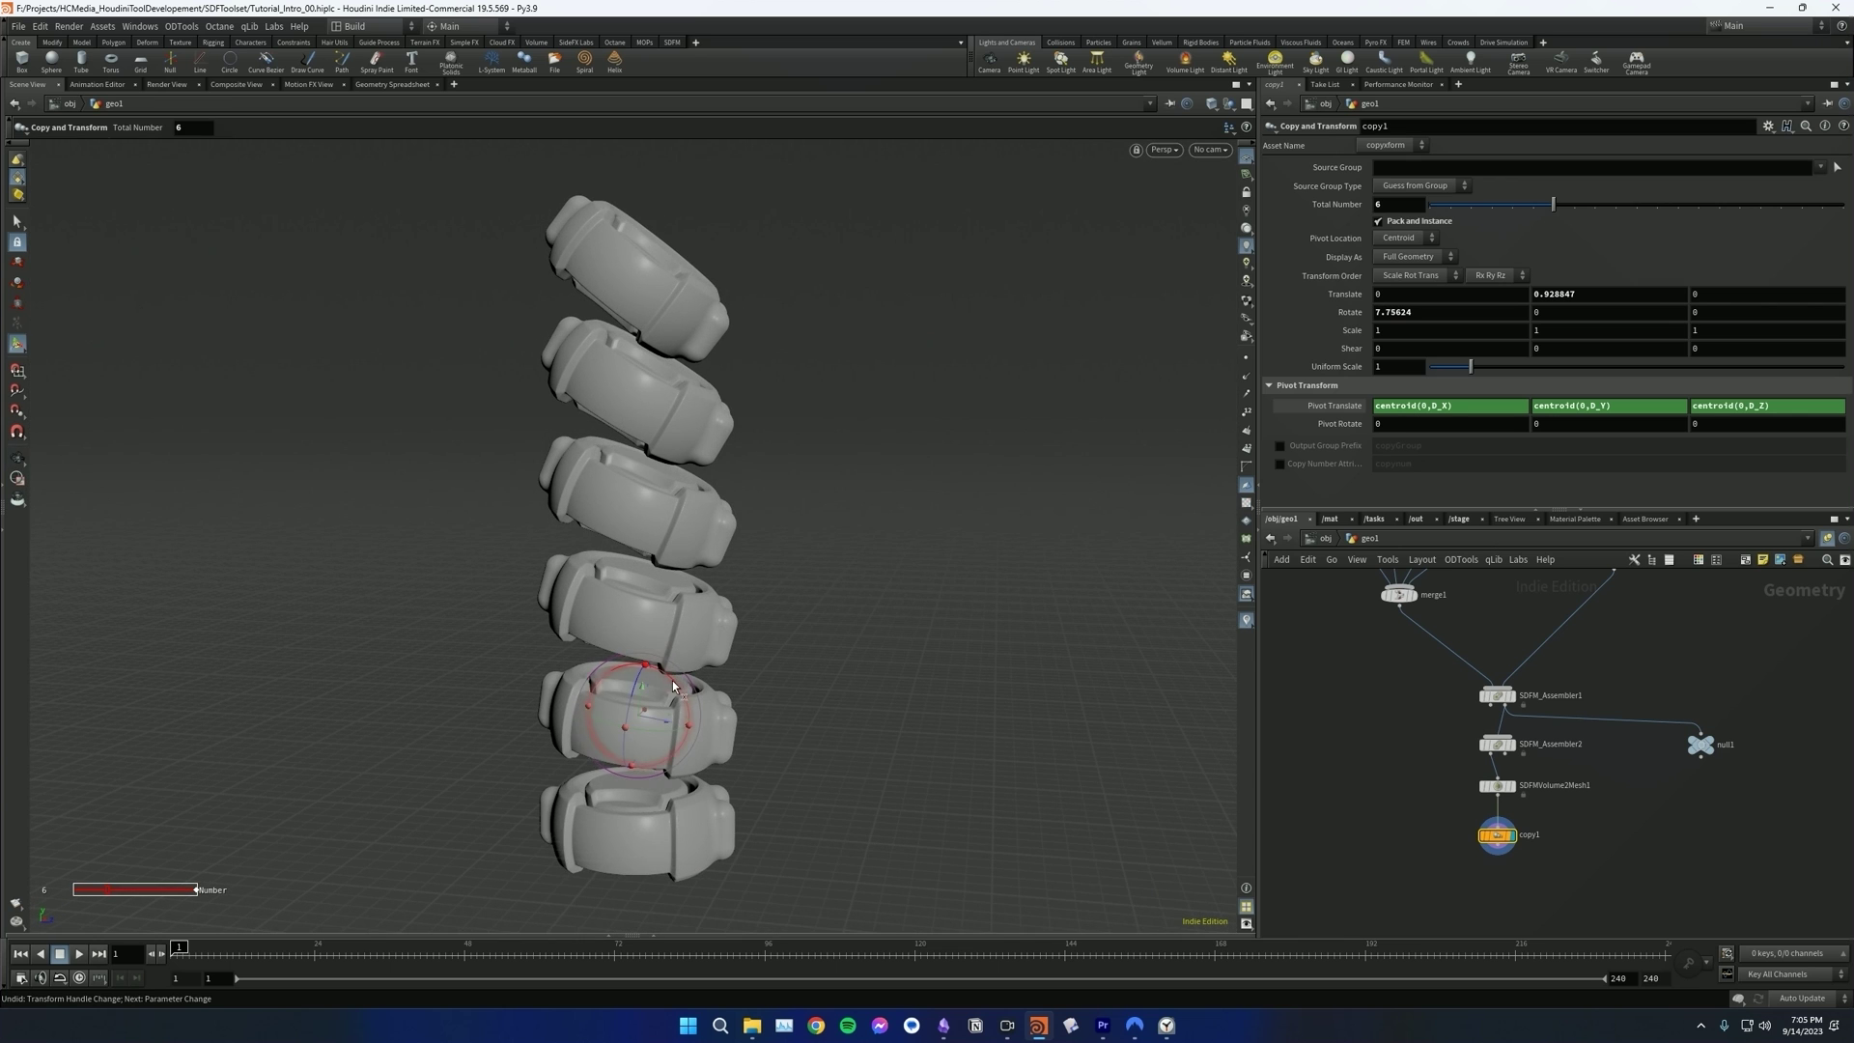
pyautogui.moveTo(668, 677); pyautogui.dragTo(675, 740)
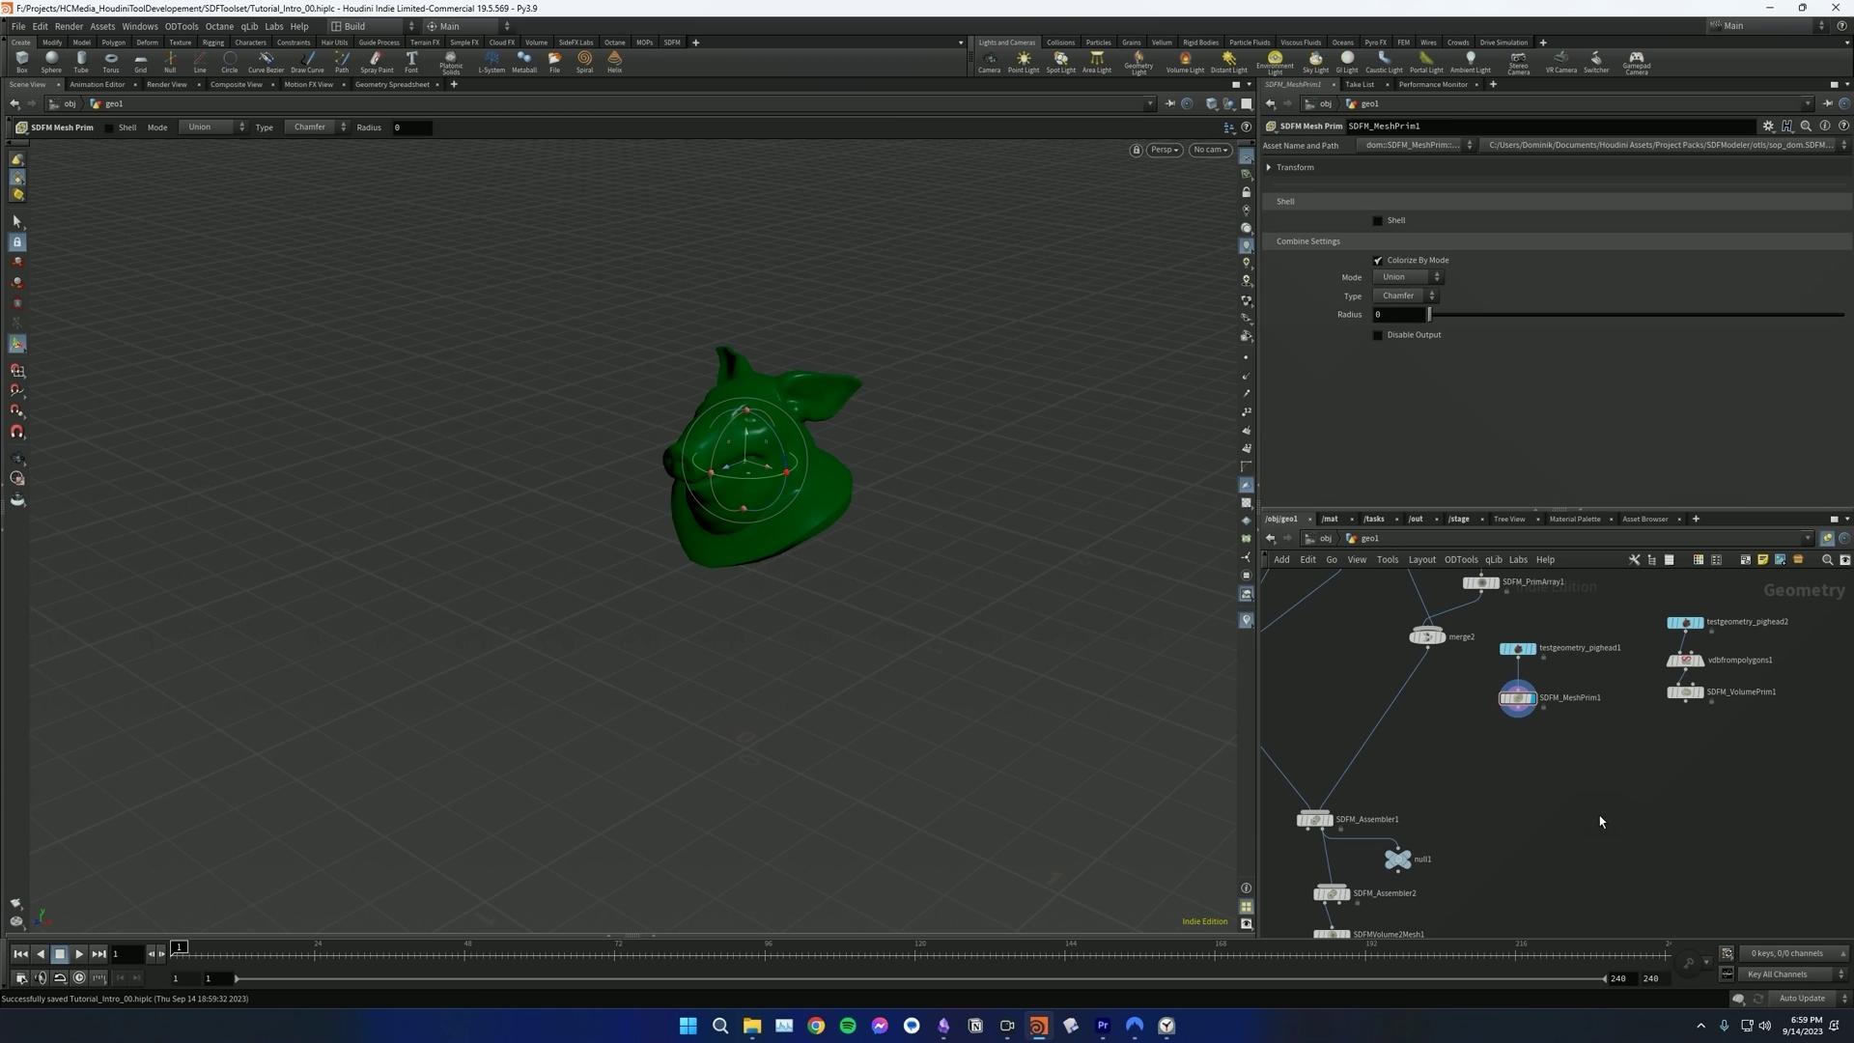
# - Connect the pig head's SDFM_MeshPrim1 into SDFM_Assembler1 and display the combined assembly
pyautogui.moveTo(1510, 736); pyautogui.dragTo(1490, 714, button='middle')
pyautogui.moveTo(1471, 786); pyautogui.dragTo(1587, 779, button='middle')
pyautogui.click(1360, 792)
pyautogui.moveTo(706, 636)
pyautogui.keyDown('alt'); pyautogui.mouseDown()
pyautogui.moveTo(762, 570)
pyautogui.moveTo(719, 618)
pyautogui.mouseUp(); pyautogui.keyUp('alt')
pyautogui.click(1547, 690)
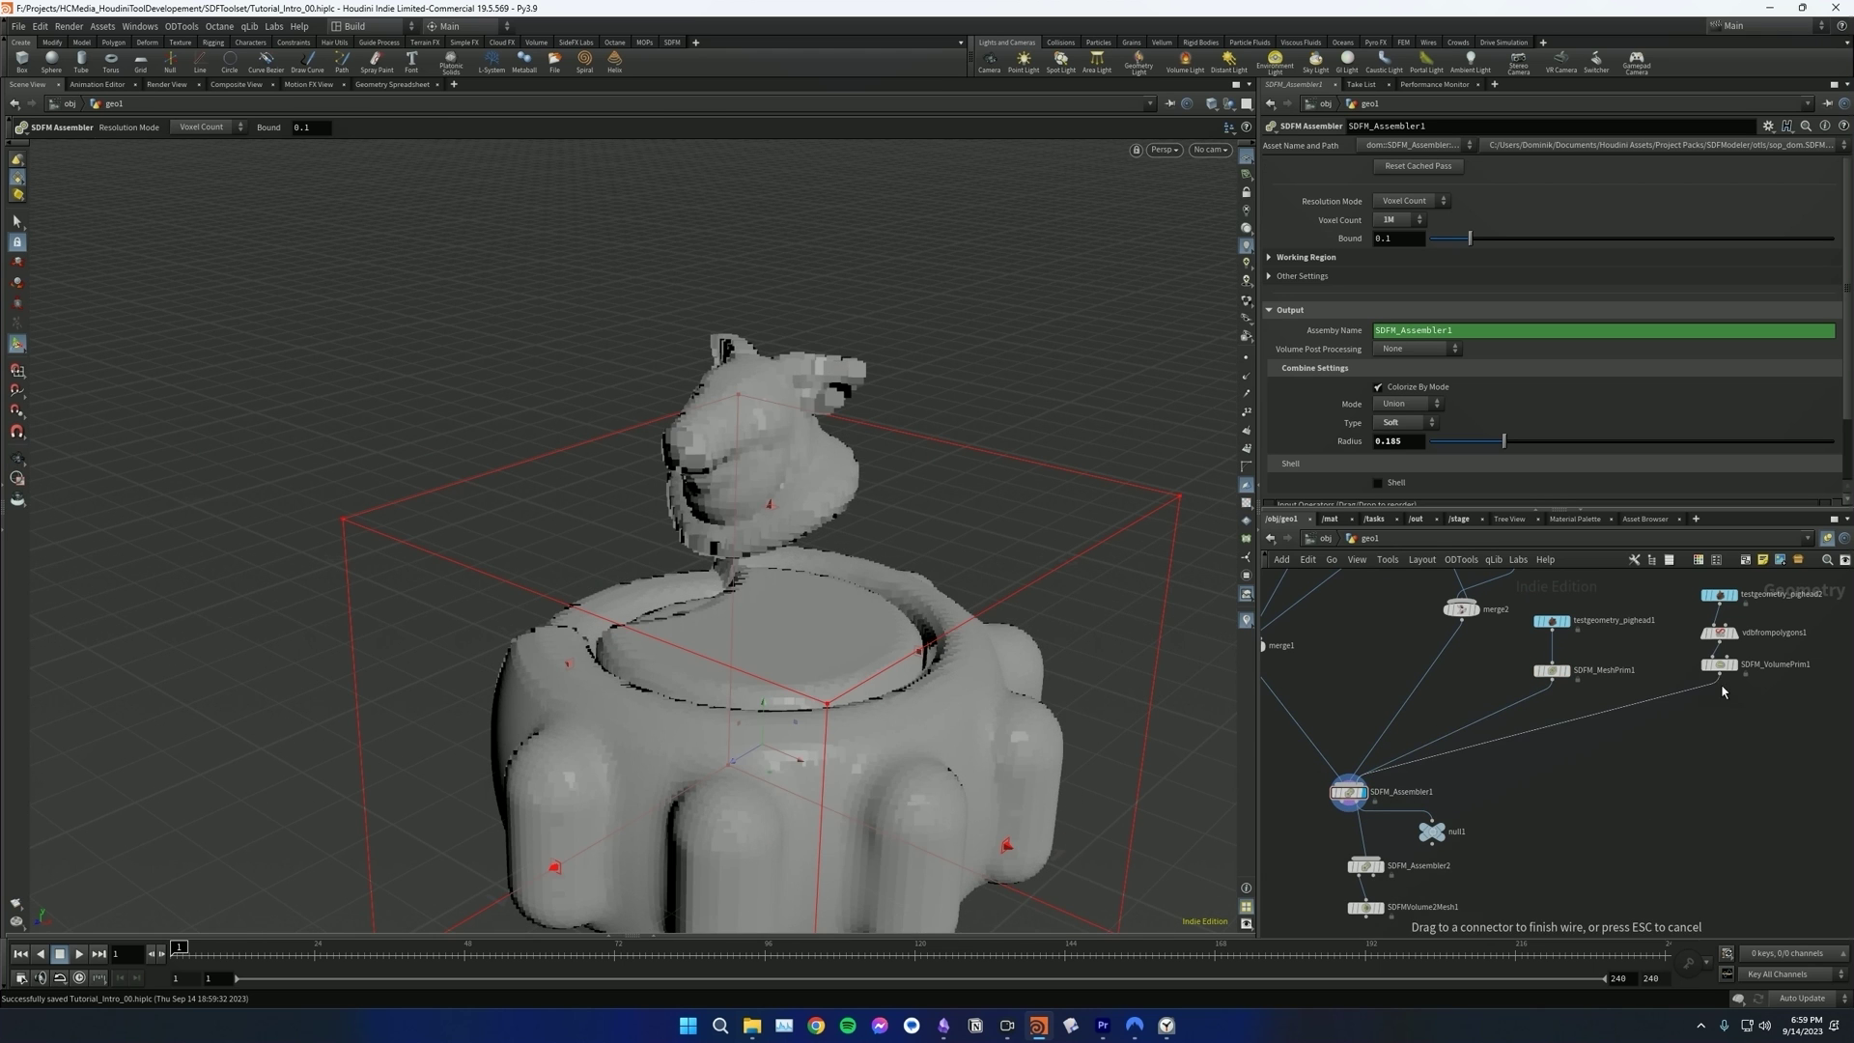
# - Swap SDFM_Assembler1's pig head input to SDFM_VolumePrim1 for comparison, and back to SDFM_MeshPrim1
pyautogui.click(1720, 680)
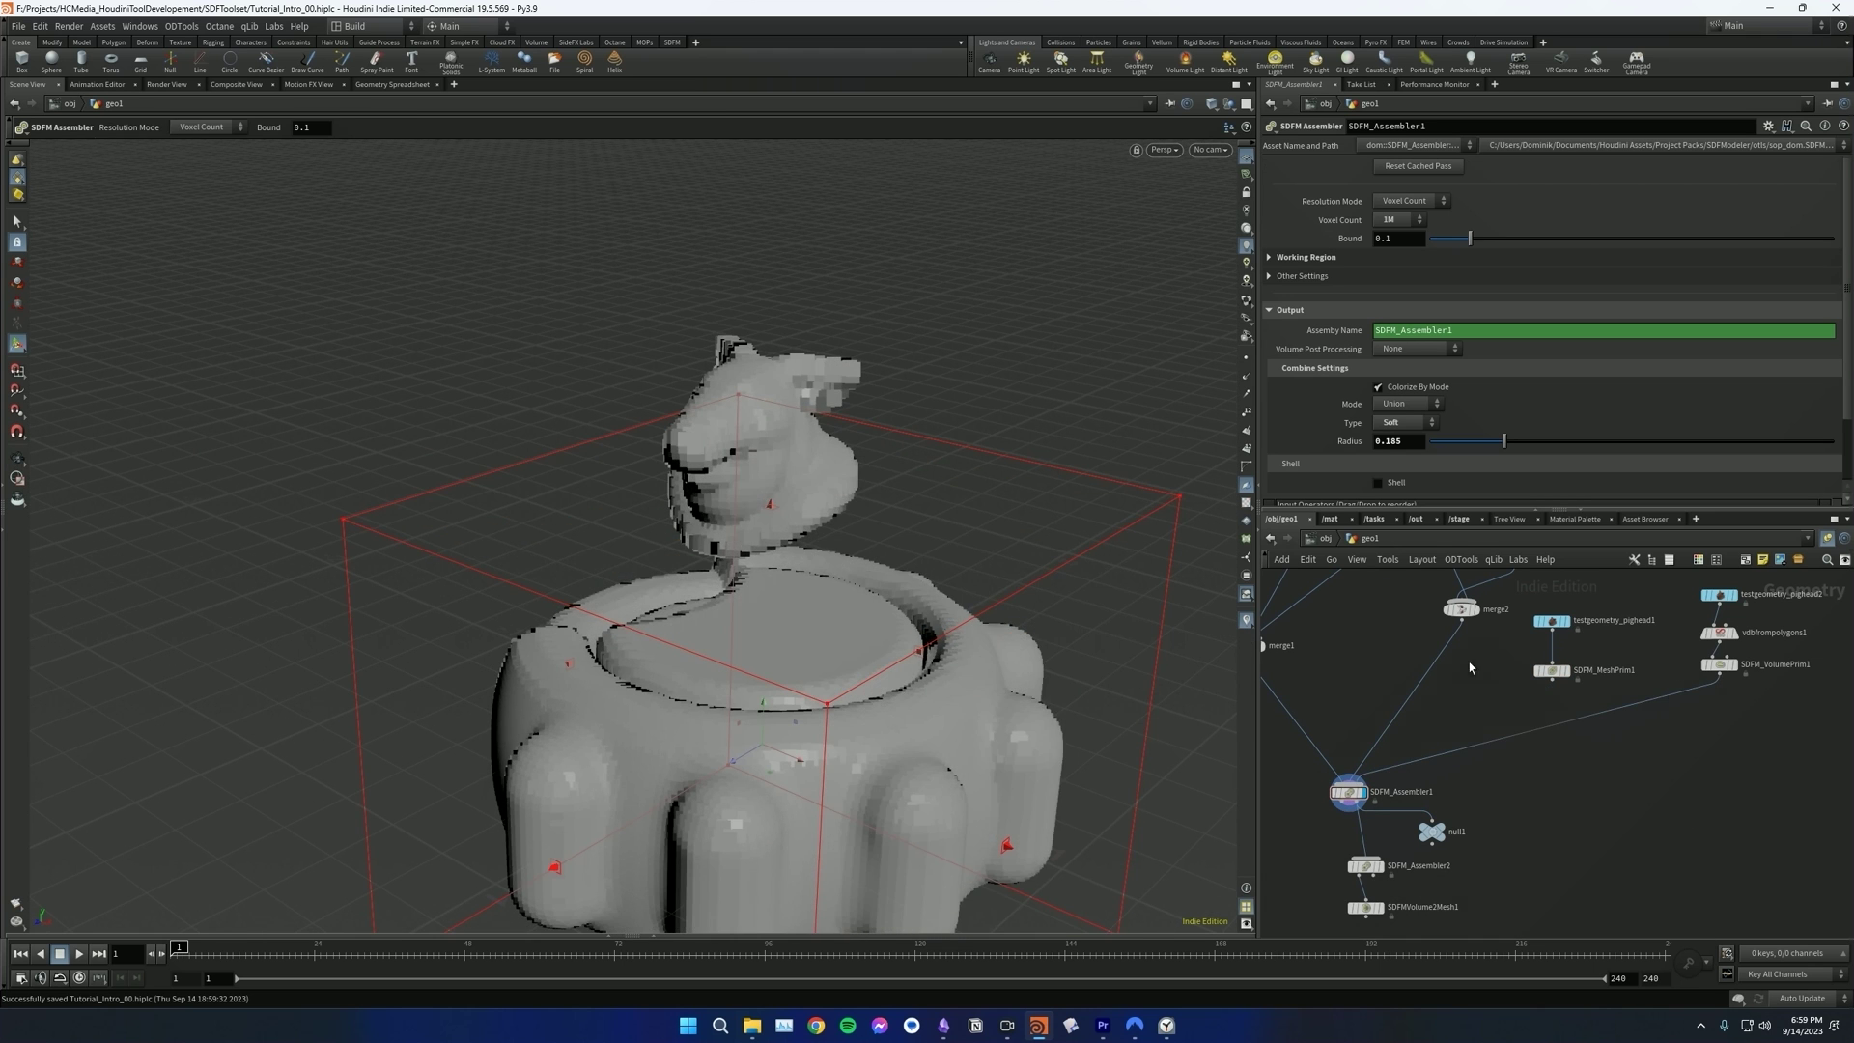
pyautogui.click(1728, 669)
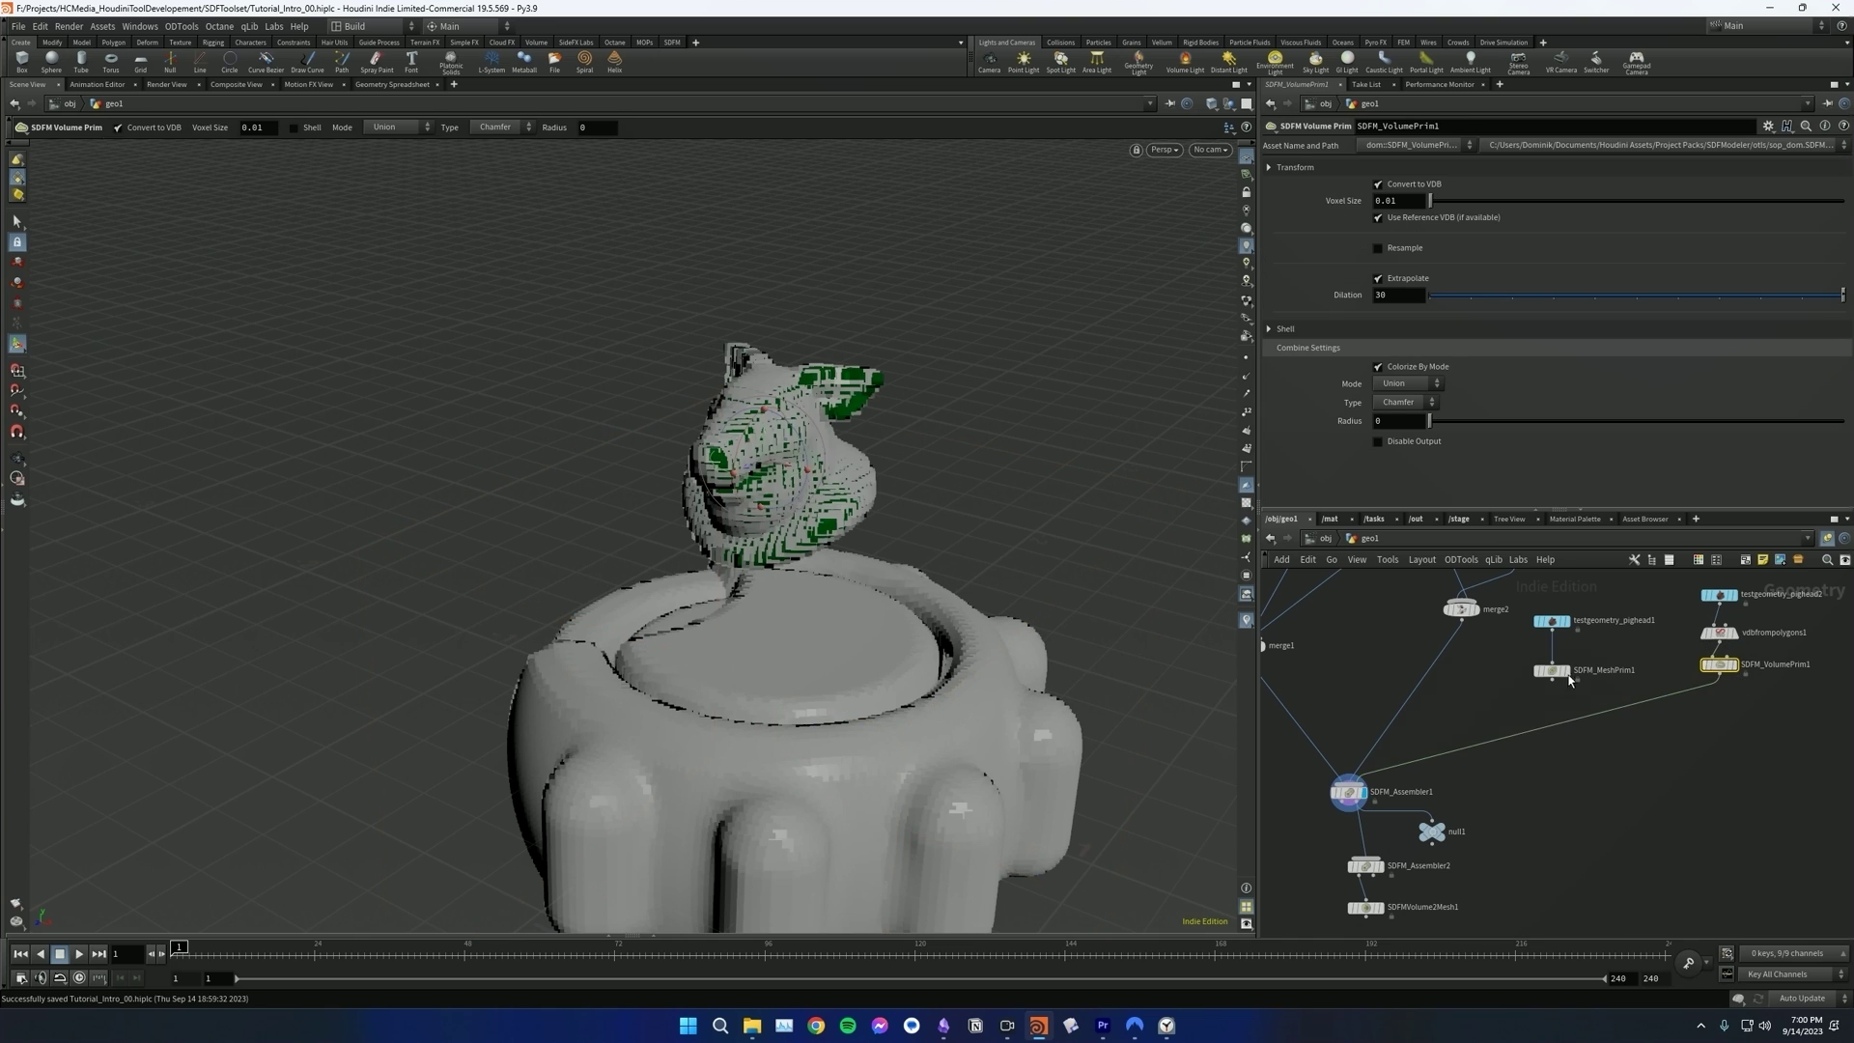
pyautogui.click(1555, 790)
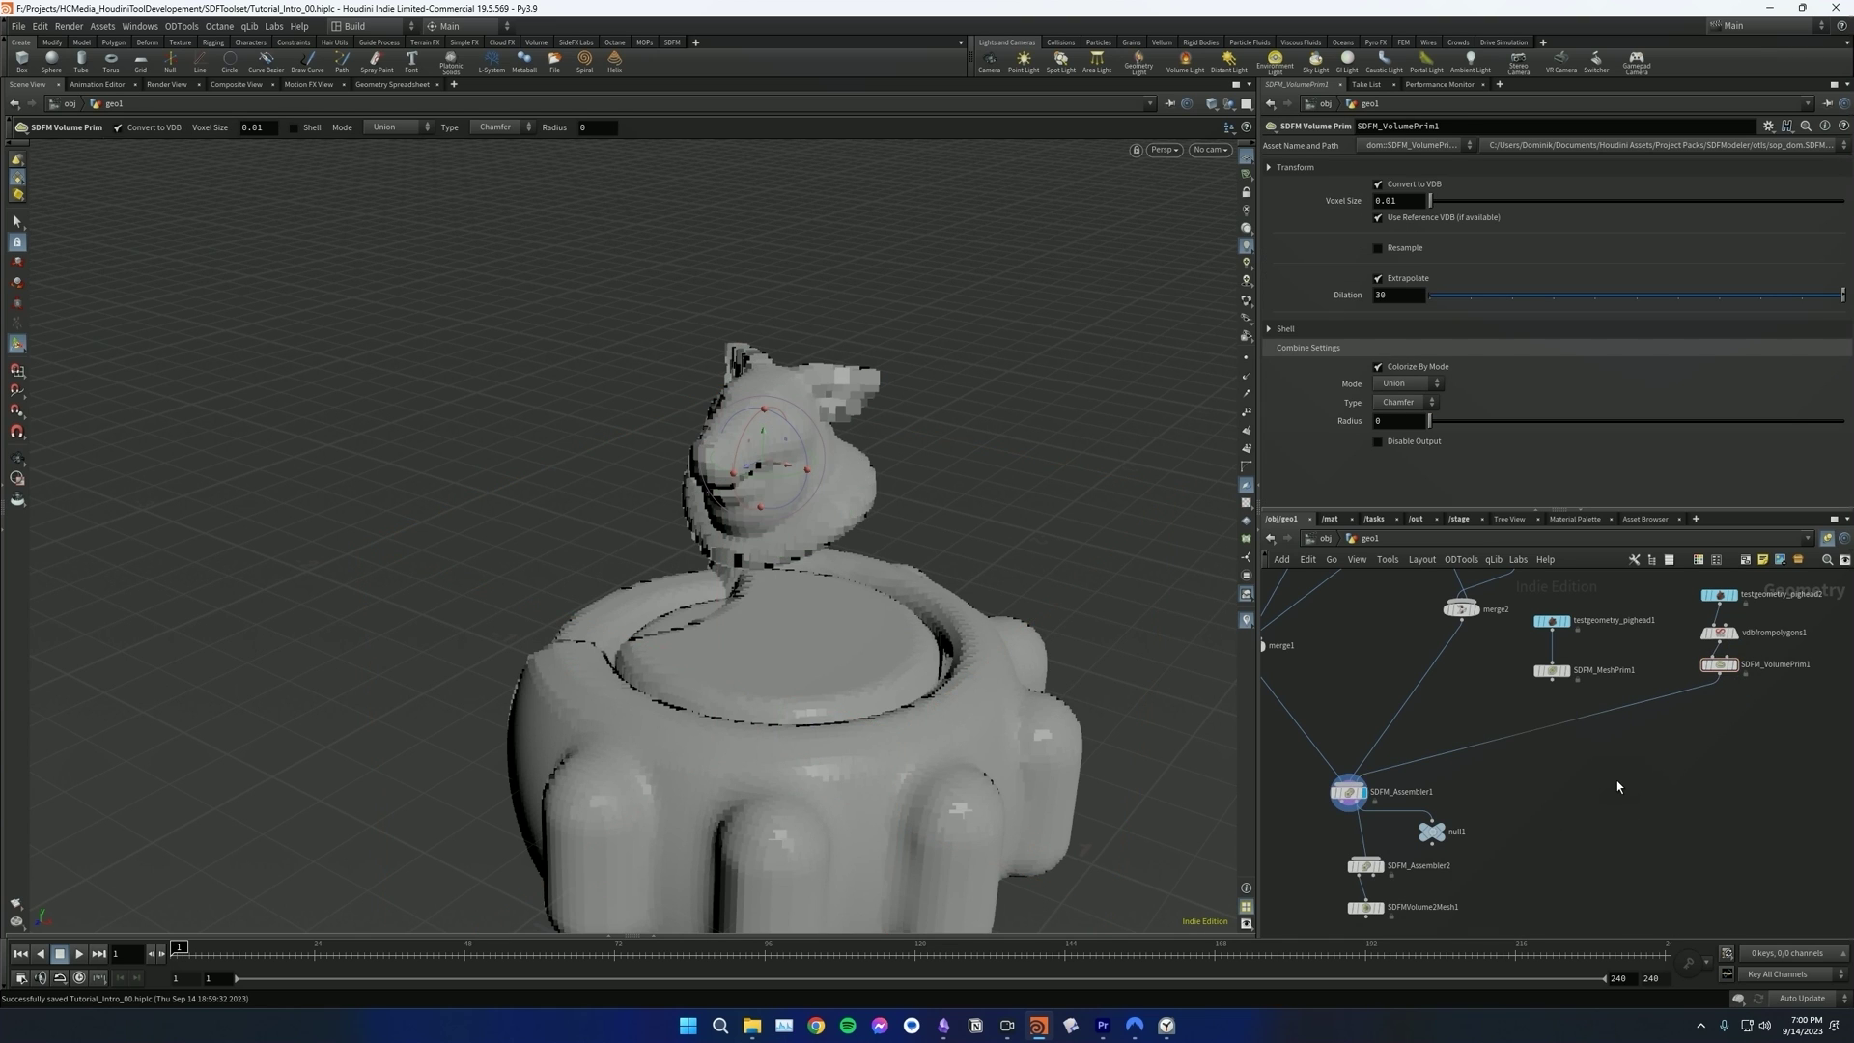
pyautogui.click(1552, 693)
pyautogui.moveTo(1550, 692); pyautogui.dragTo(1552, 679)
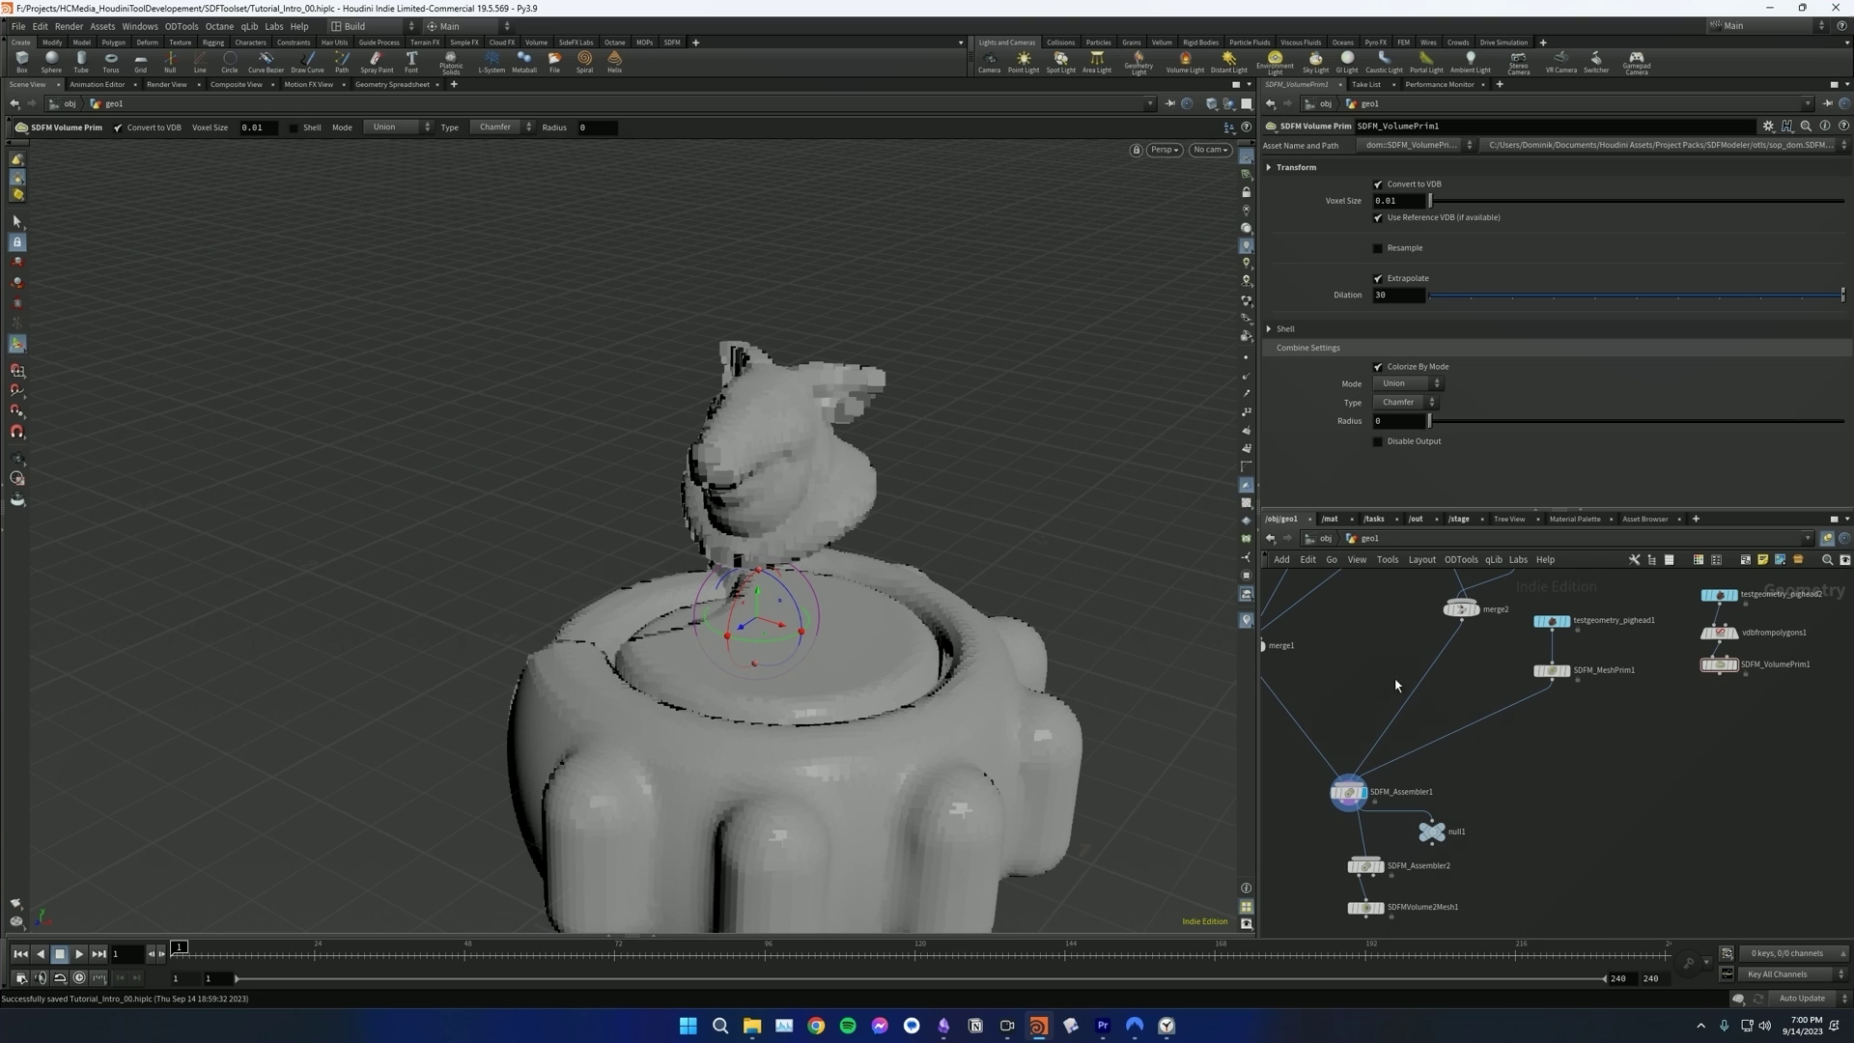
# - Set SDFM_MeshPrim1's combine type to Round with a radius of 0.219 to blend the pig head into the base
pyautogui.click(1552, 670)
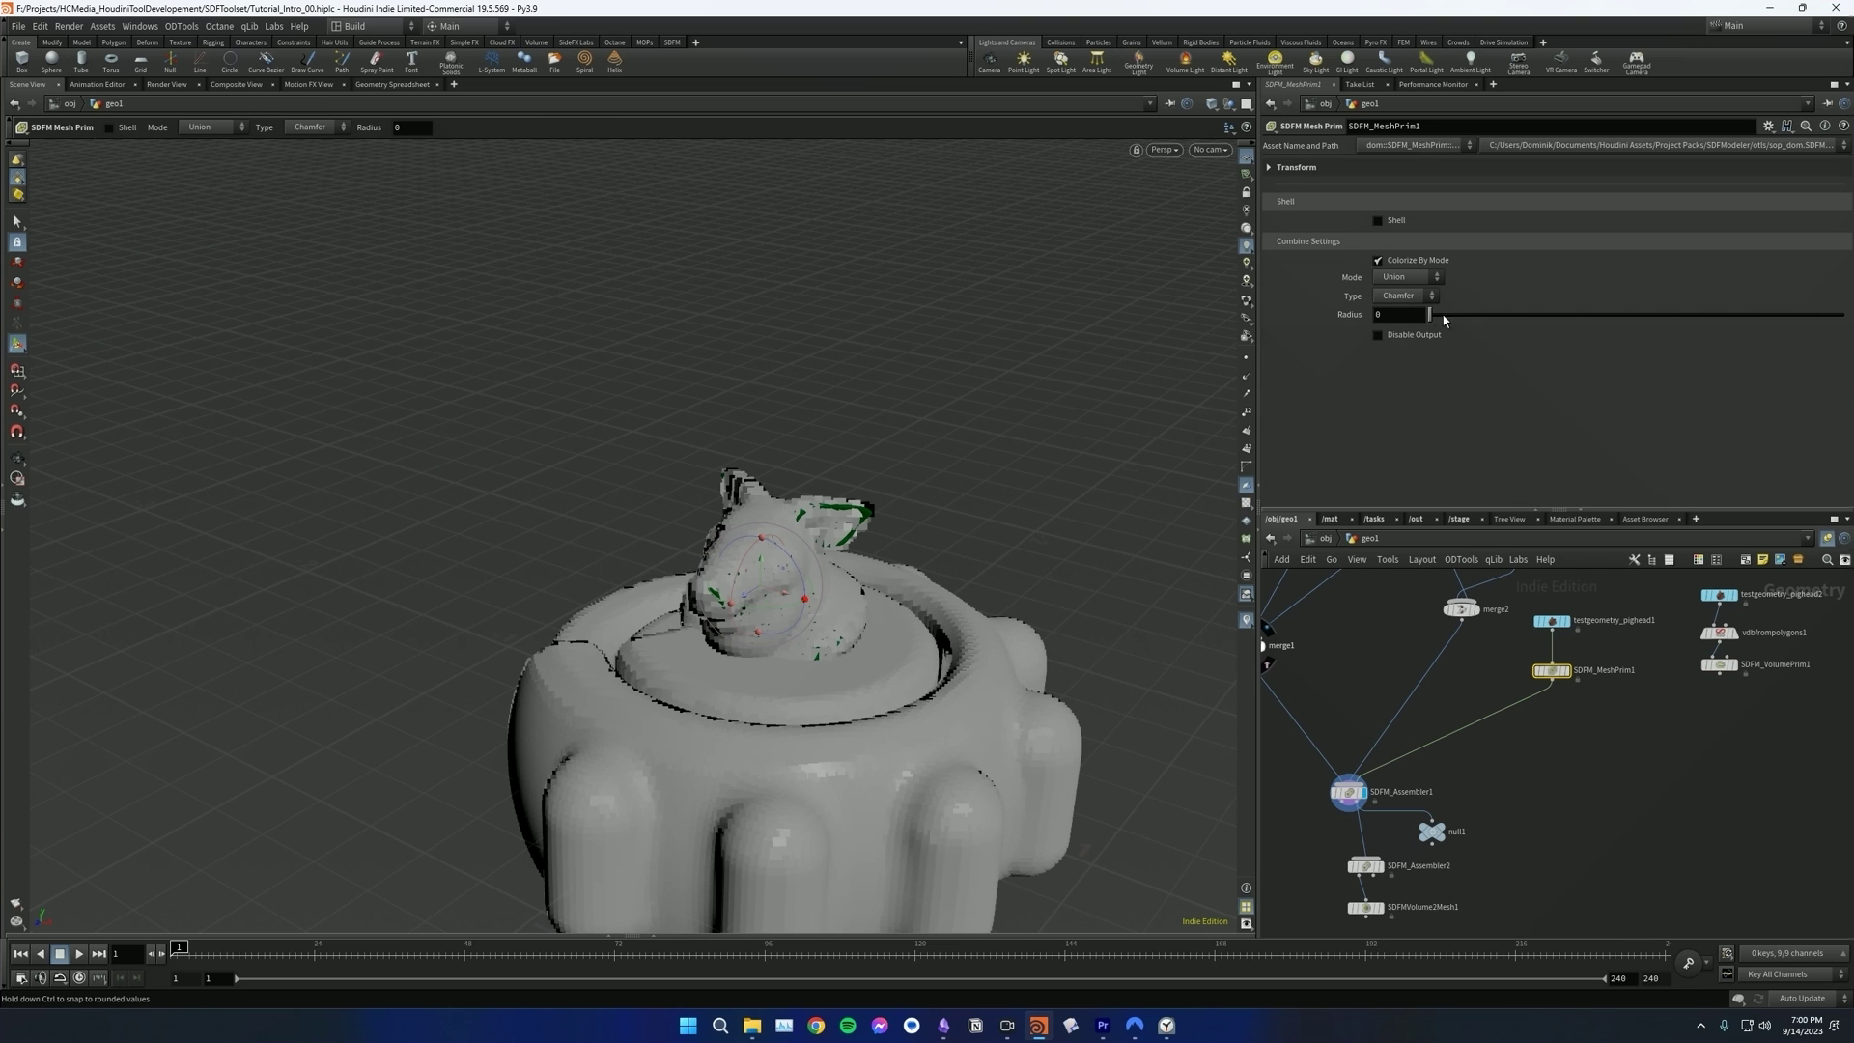
pyautogui.moveTo(1457, 321); pyautogui.dragTo(1468, 316)
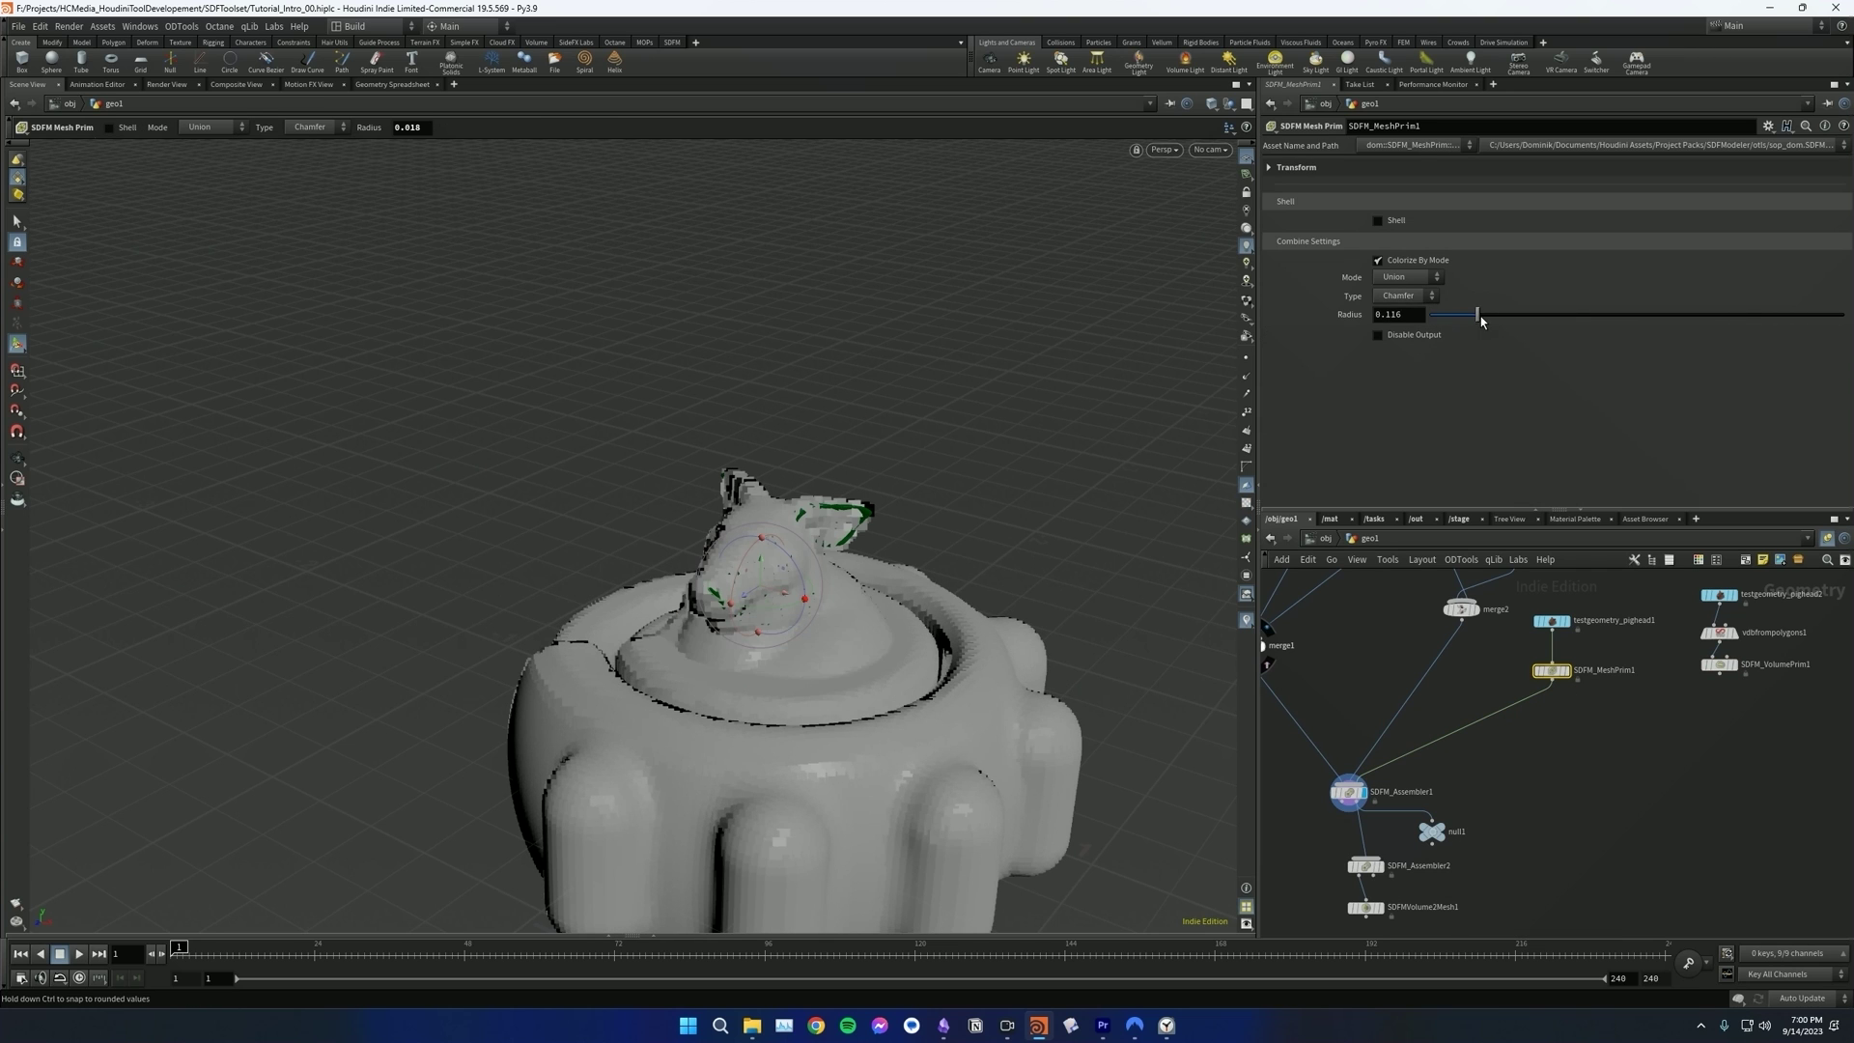
pyautogui.click(1410, 296)
pyautogui.click(1402, 330)
pyautogui.moveTo(809, 585)
pyautogui.keyDown('alt'); pyautogui.mouseDown()
pyautogui.moveTo(840, 589)
pyautogui.moveTo(797, 584)
pyautogui.mouseUp(); pyautogui.keyUp('alt')
pyautogui.moveTo(1475, 319); pyautogui.dragTo(1519, 316)
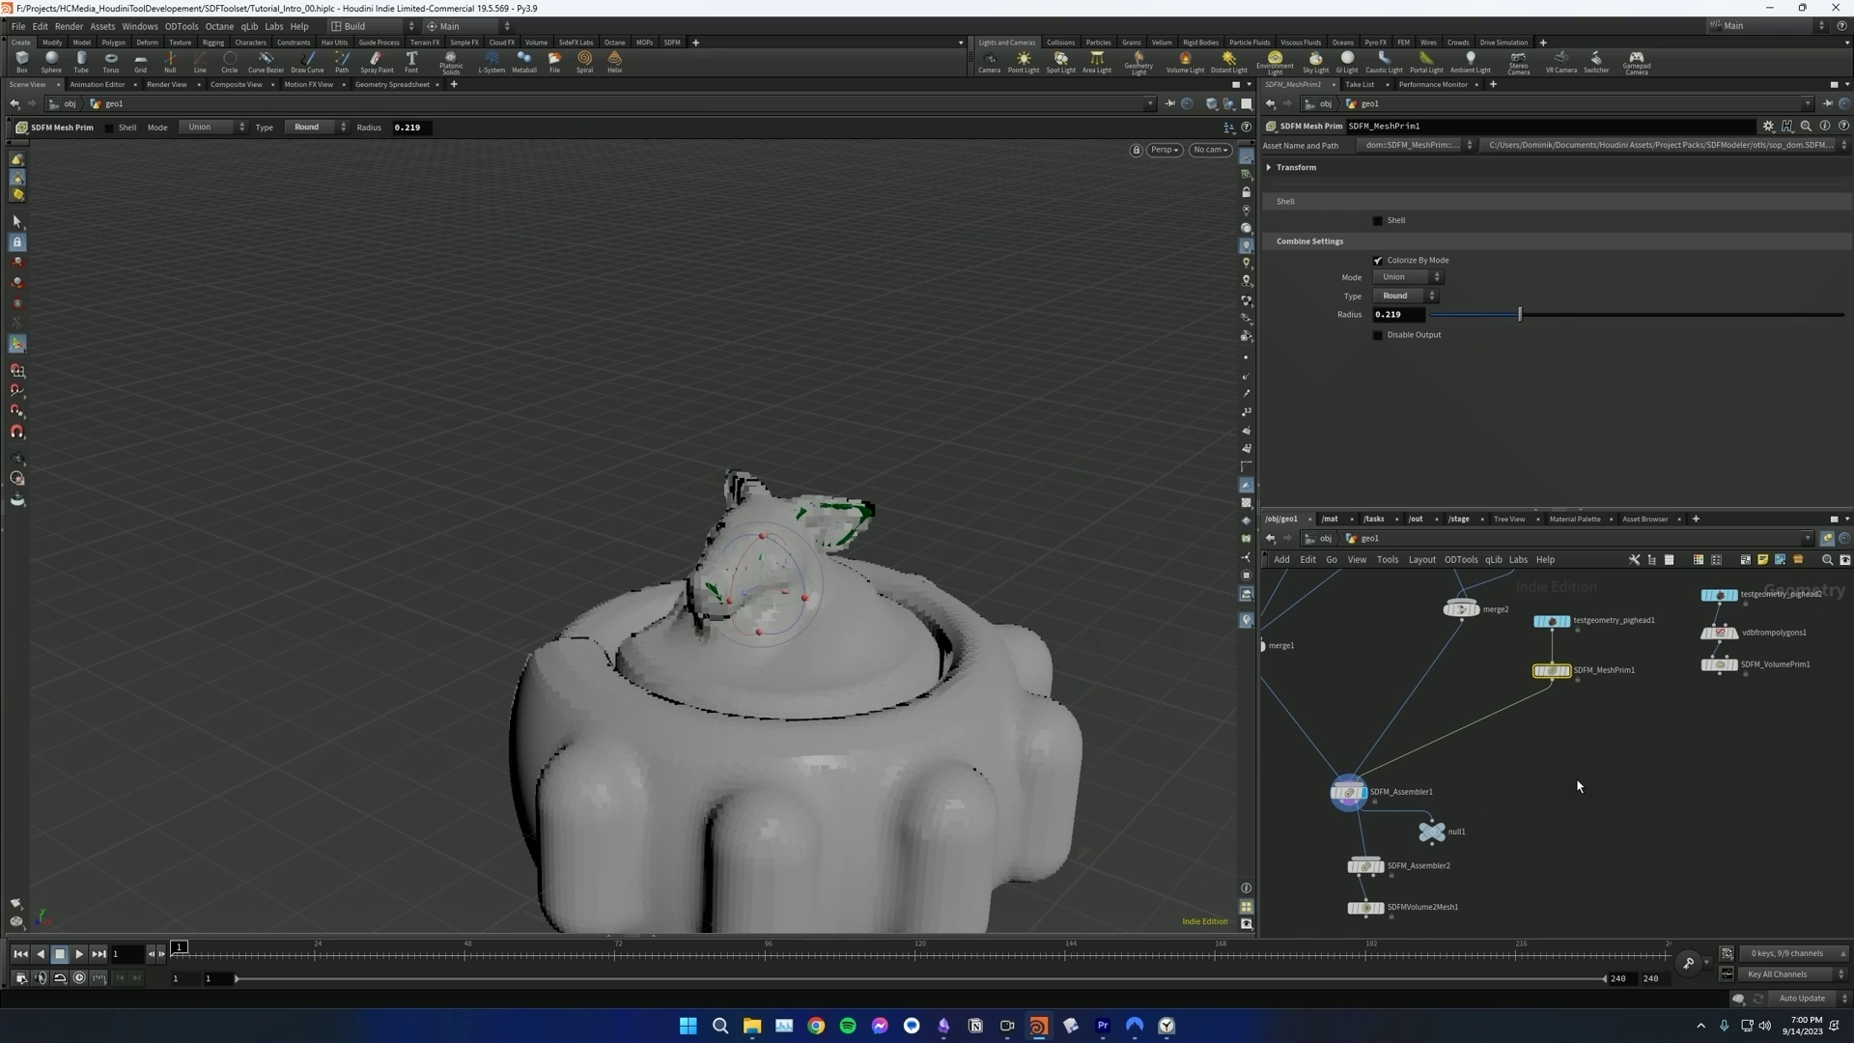
# - Add an SDFM Properties node beside merge2 and feed it from SDFM_PrimArray1
pyautogui.moveTo(1548, 585); pyautogui.dragTo(1588, 724, button='middle')
pyautogui.moveTo(1608, 906); pyautogui.dragTo(1610, 836, button='middle')
pyautogui.click(1439, 770)
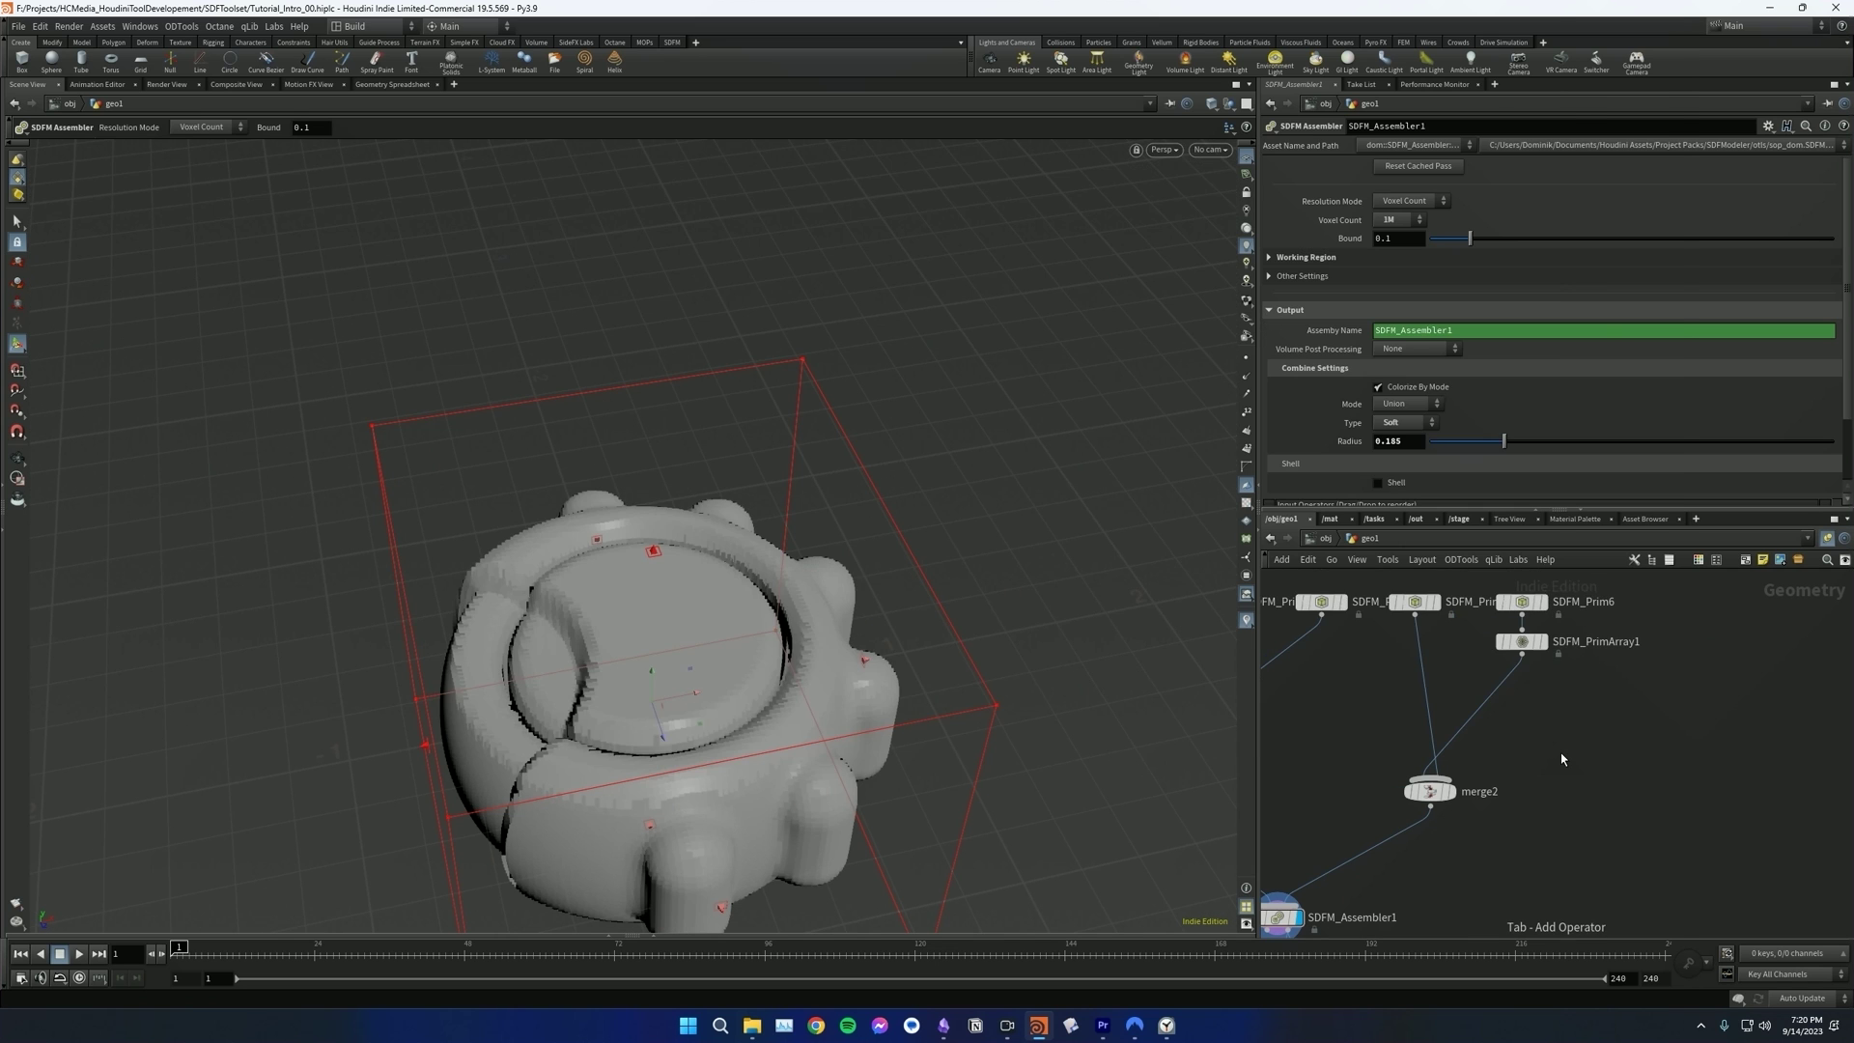
pyautogui.press('Tab')
pyautogui.write('s')
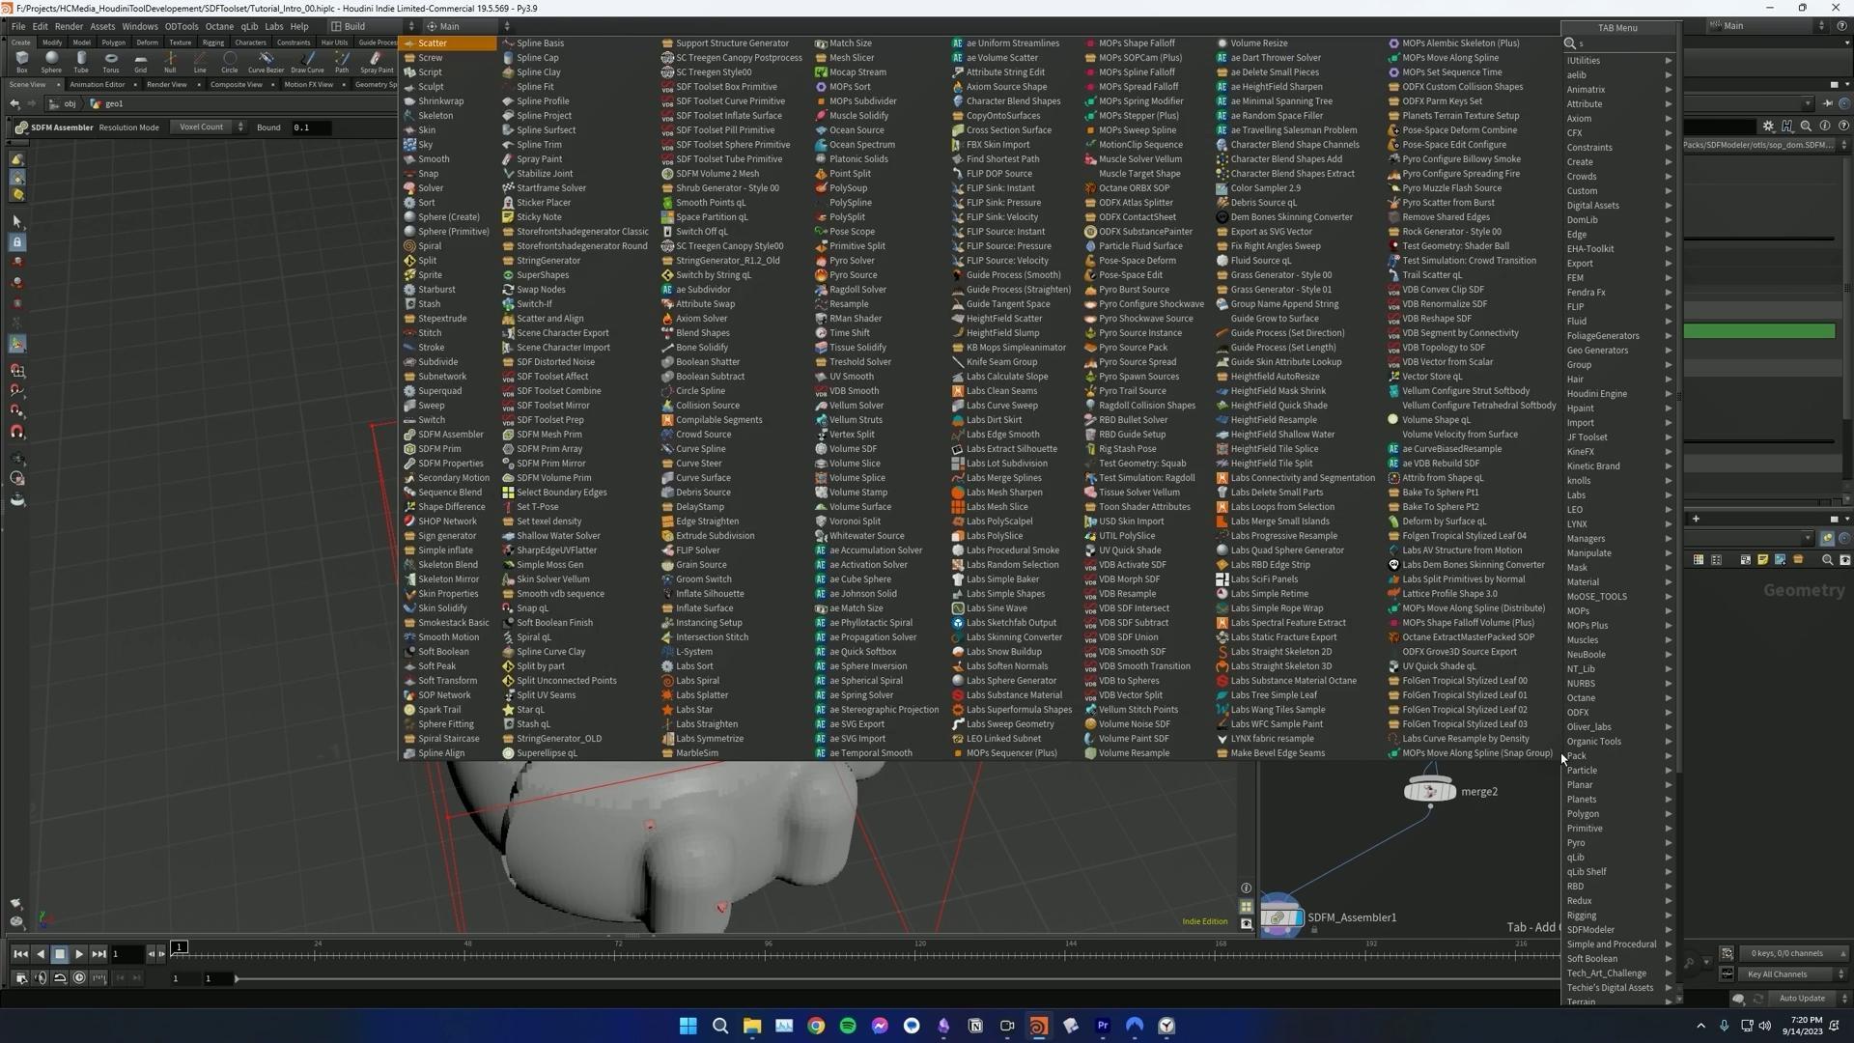
pyautogui.write('dfm pr')
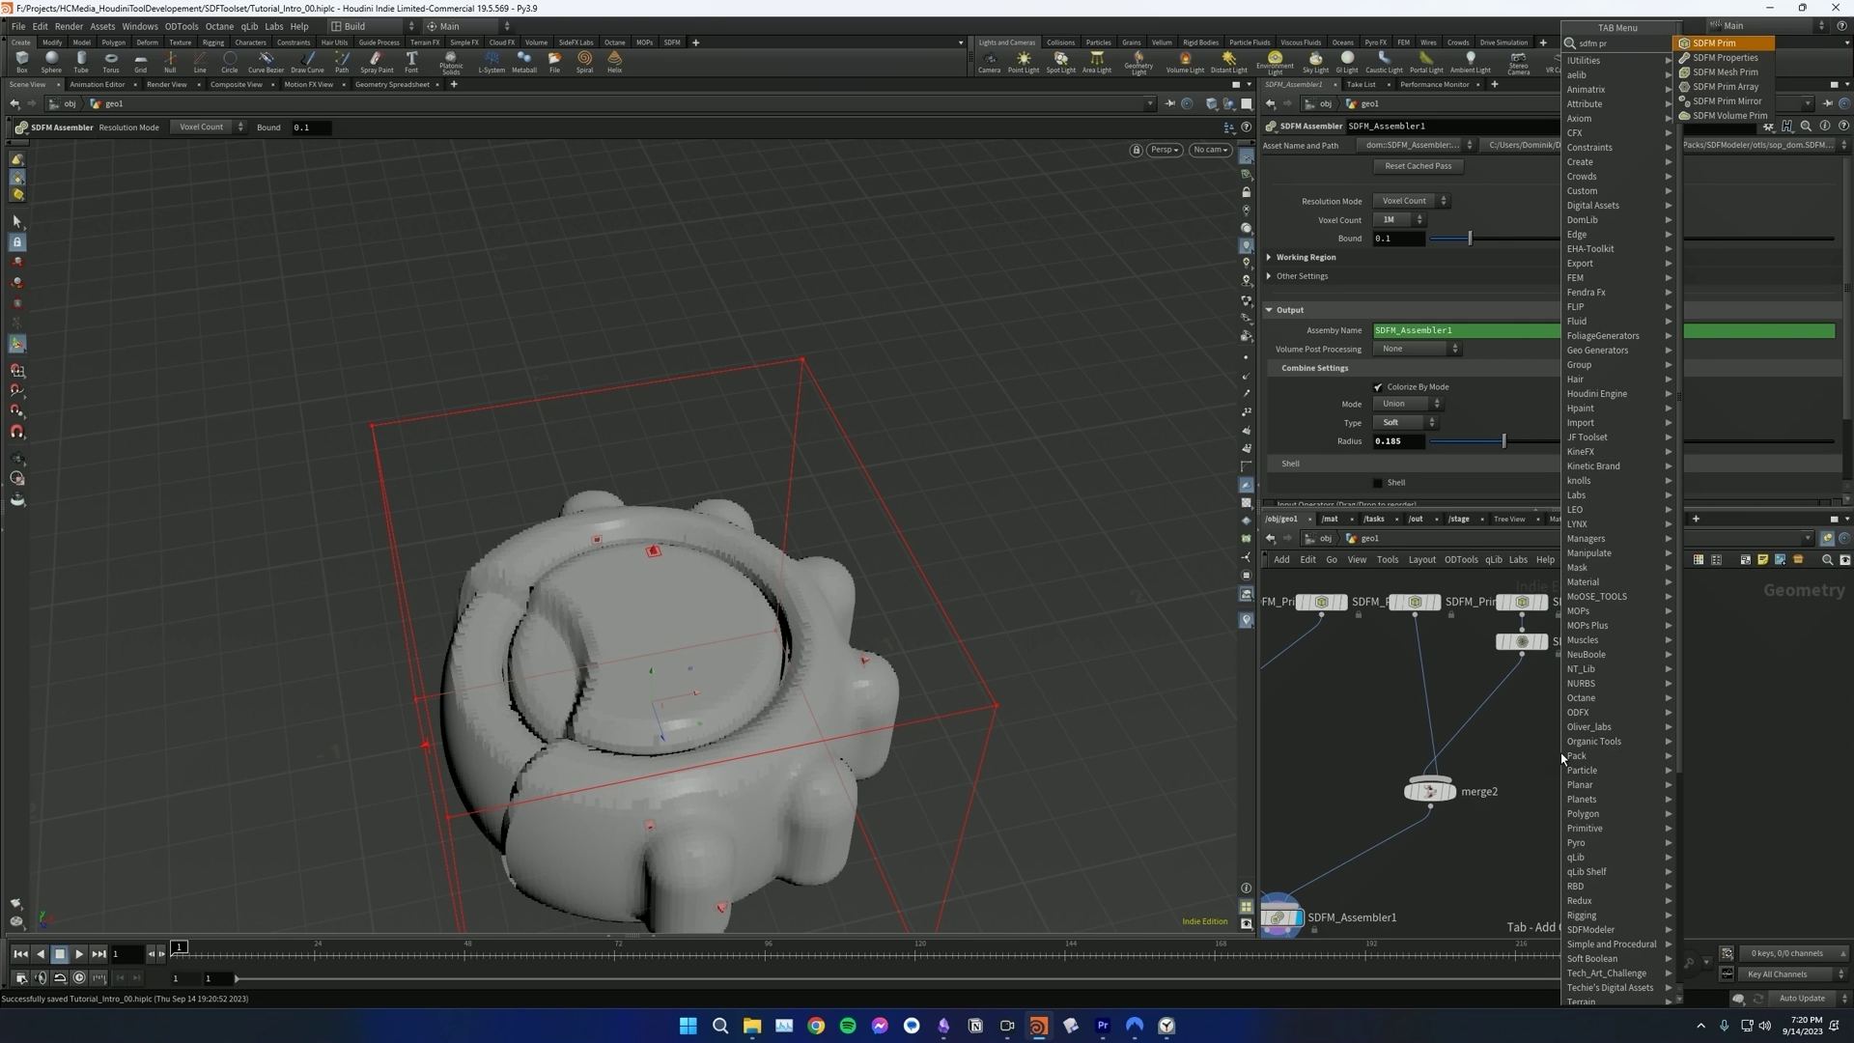
pyautogui.press('Down')
pyautogui.press('Return')
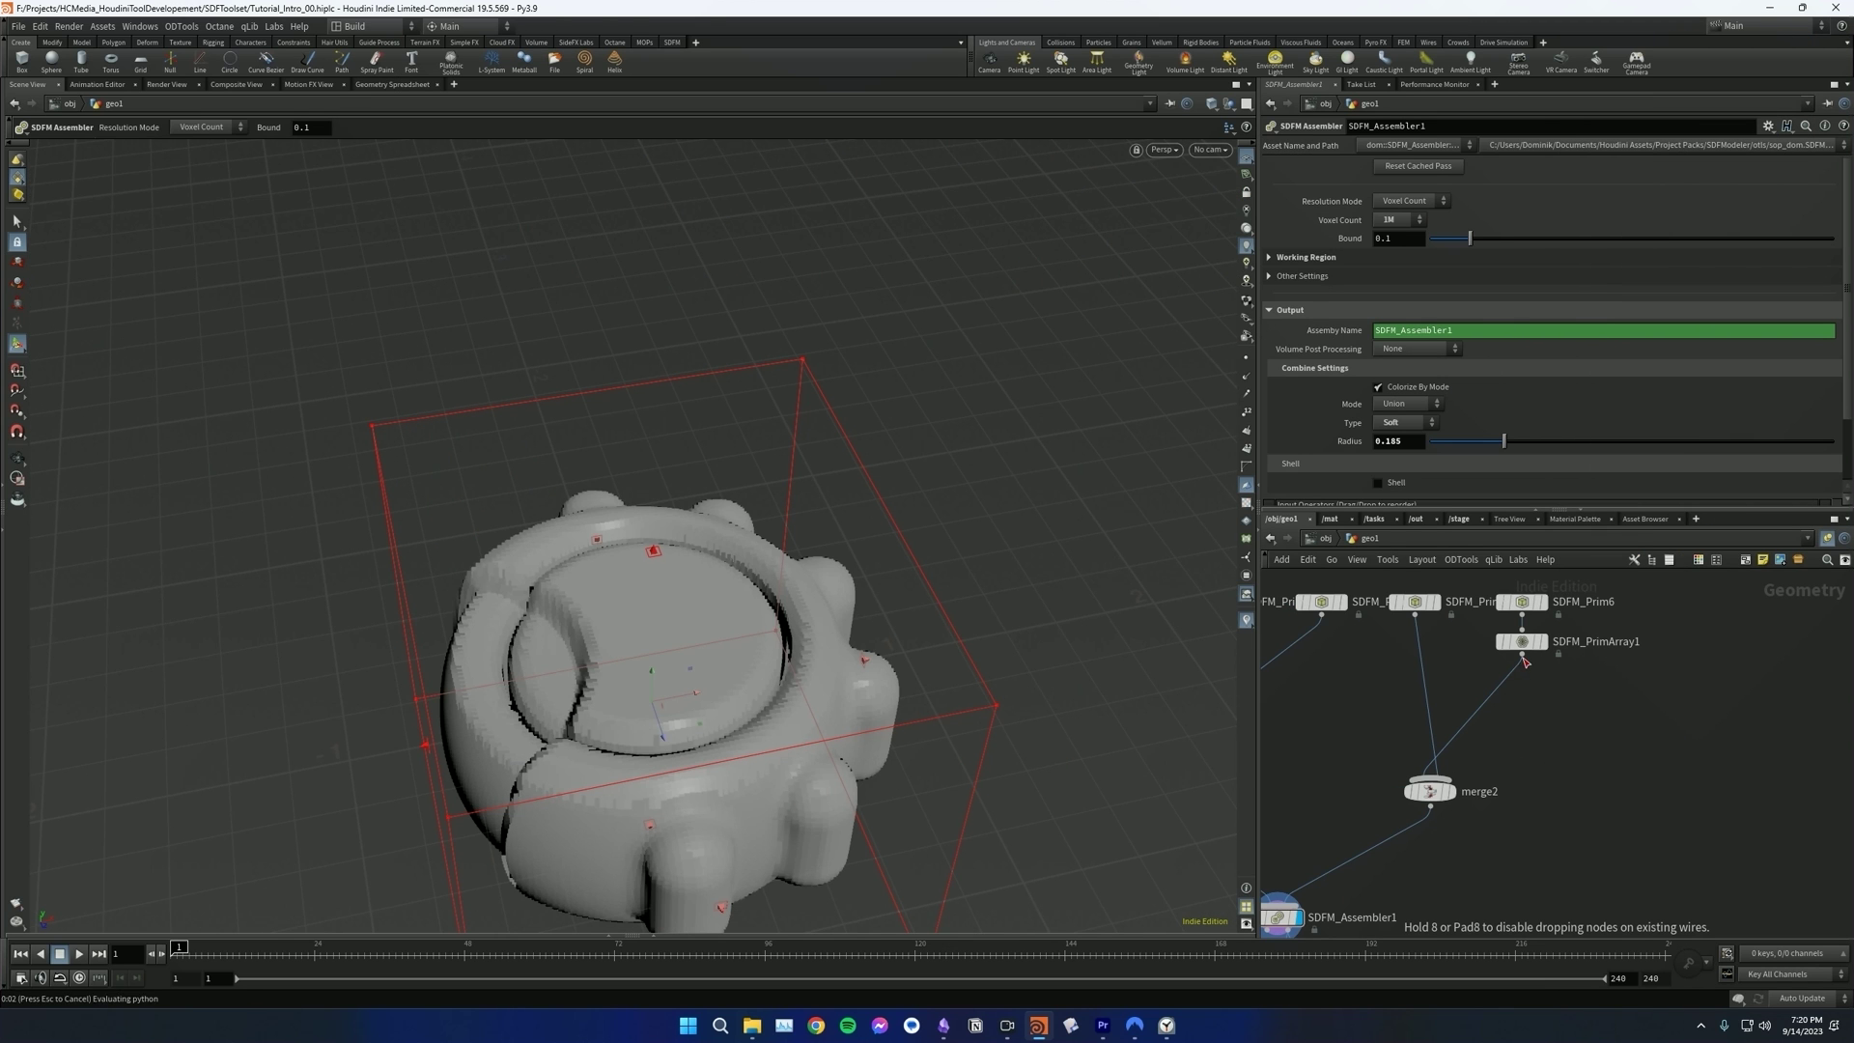
pyautogui.click(1569, 742)
pyautogui.moveTo(1523, 657); pyautogui.dragTo(1569, 736)
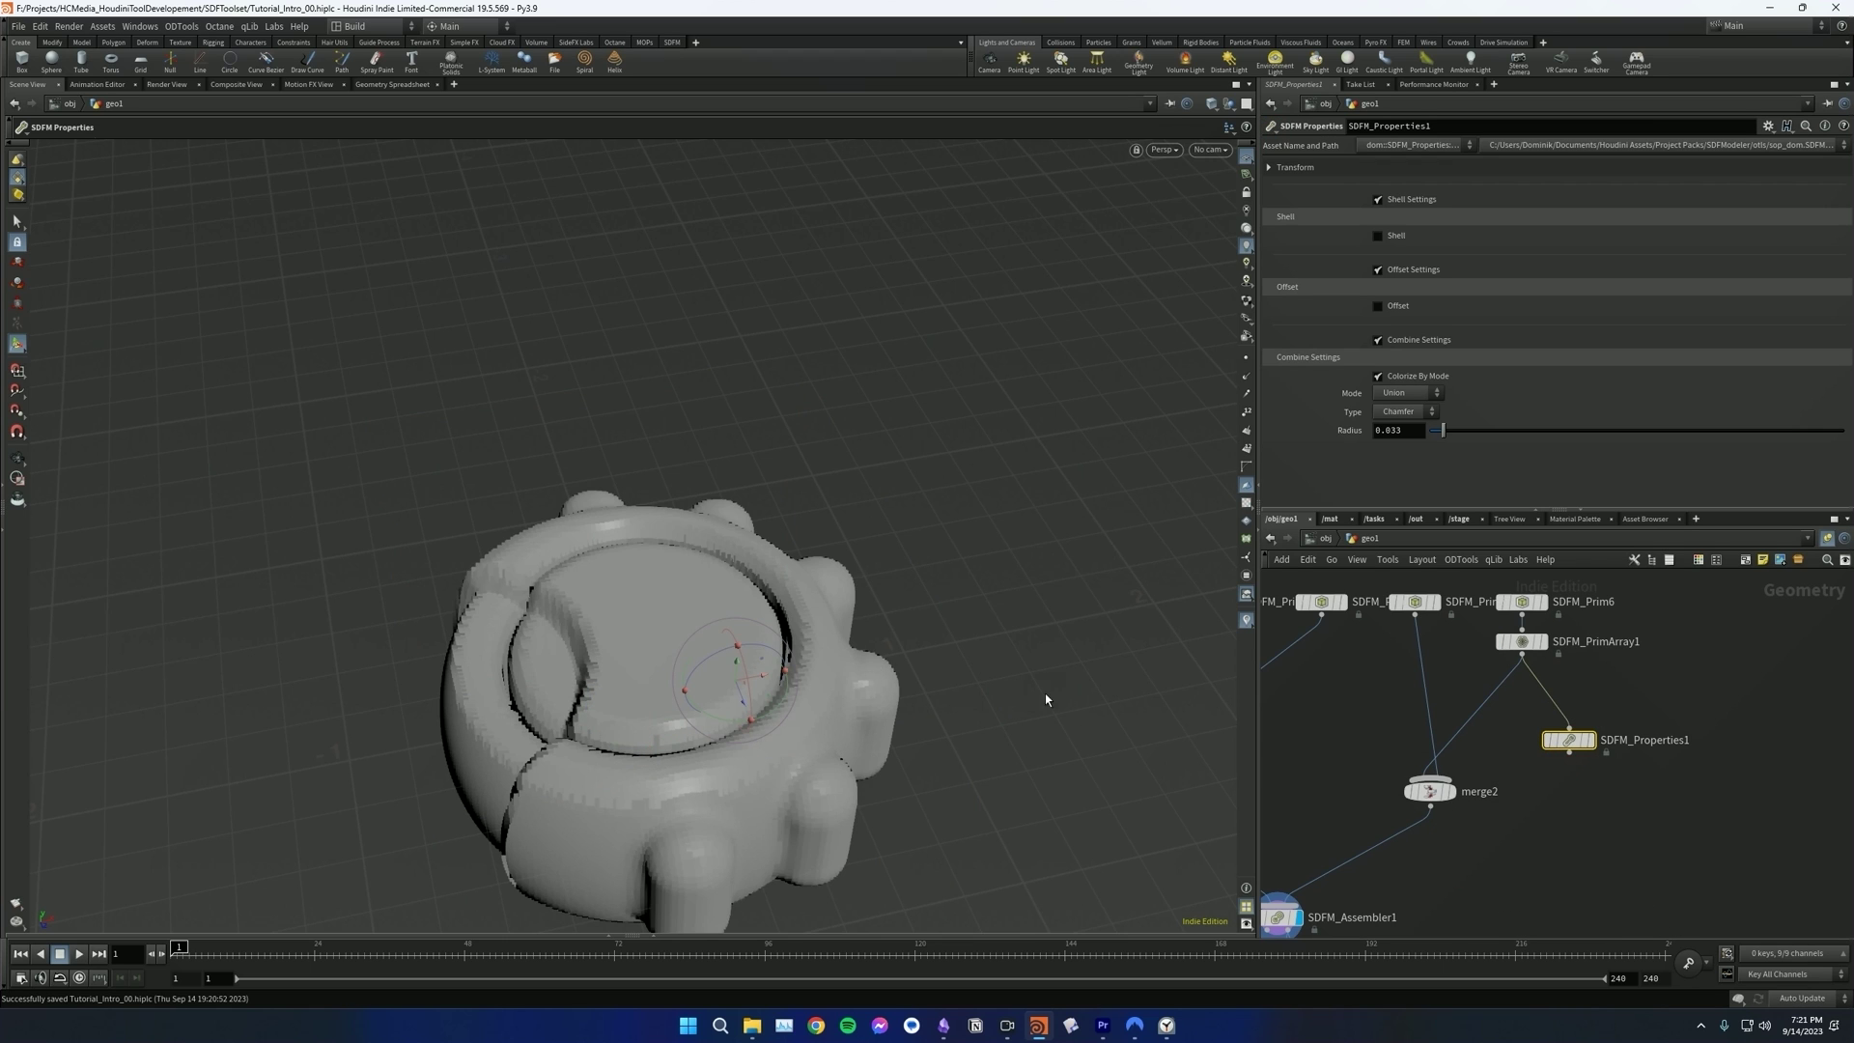
# - Display SDFM_PrimArray1 to check the capsules, and connect SDFM_Properties1 into merge2 as a second copy of the array
pyautogui.keyDown('alt'); pyautogui.moveTo(882, 765); pyautogui.dragTo(906, 710); pyautogui.keyUp('alt')
pyautogui.click(1542, 641)
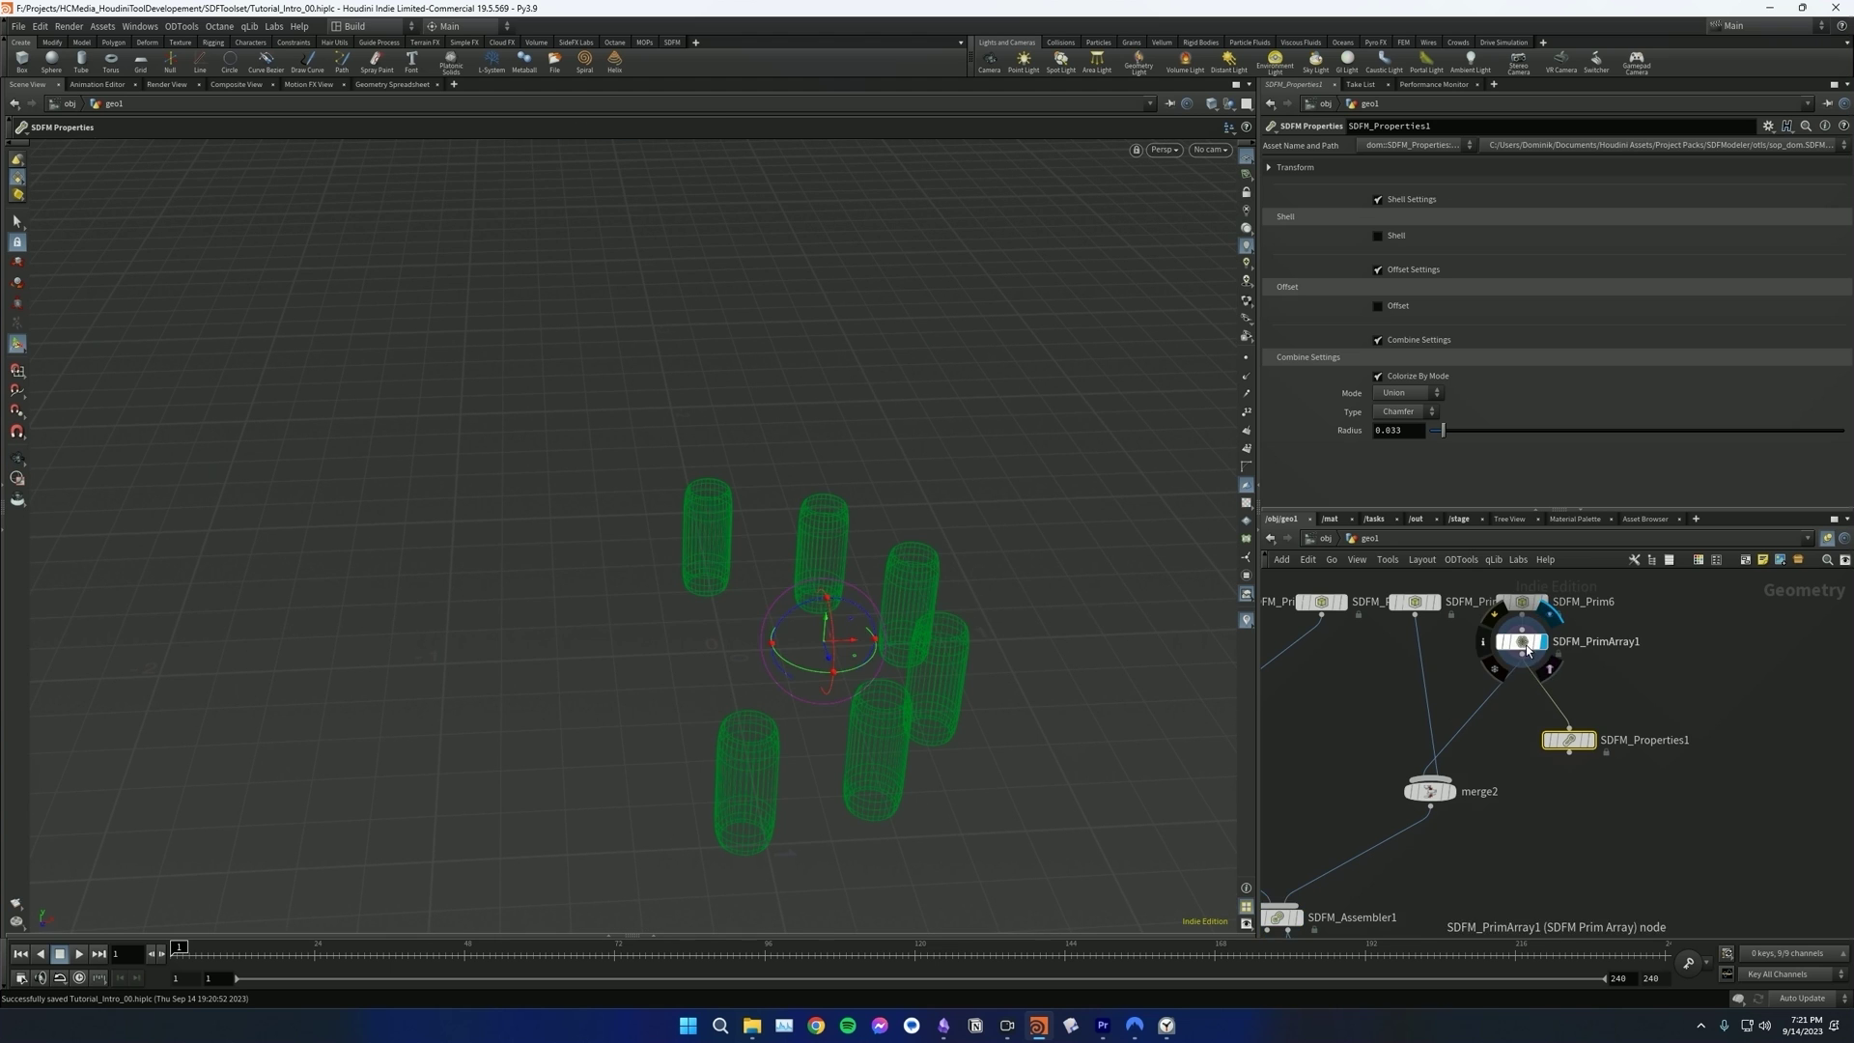
pyautogui.scroll(-3, 1429, 794)
pyautogui.moveTo(1482, 807); pyautogui.dragTo(1556, 725, button='middle')
pyautogui.click(1401, 768)
pyautogui.moveTo(1558, 717); pyautogui.dragTo(1465, 730)
pyautogui.click(1560, 700)
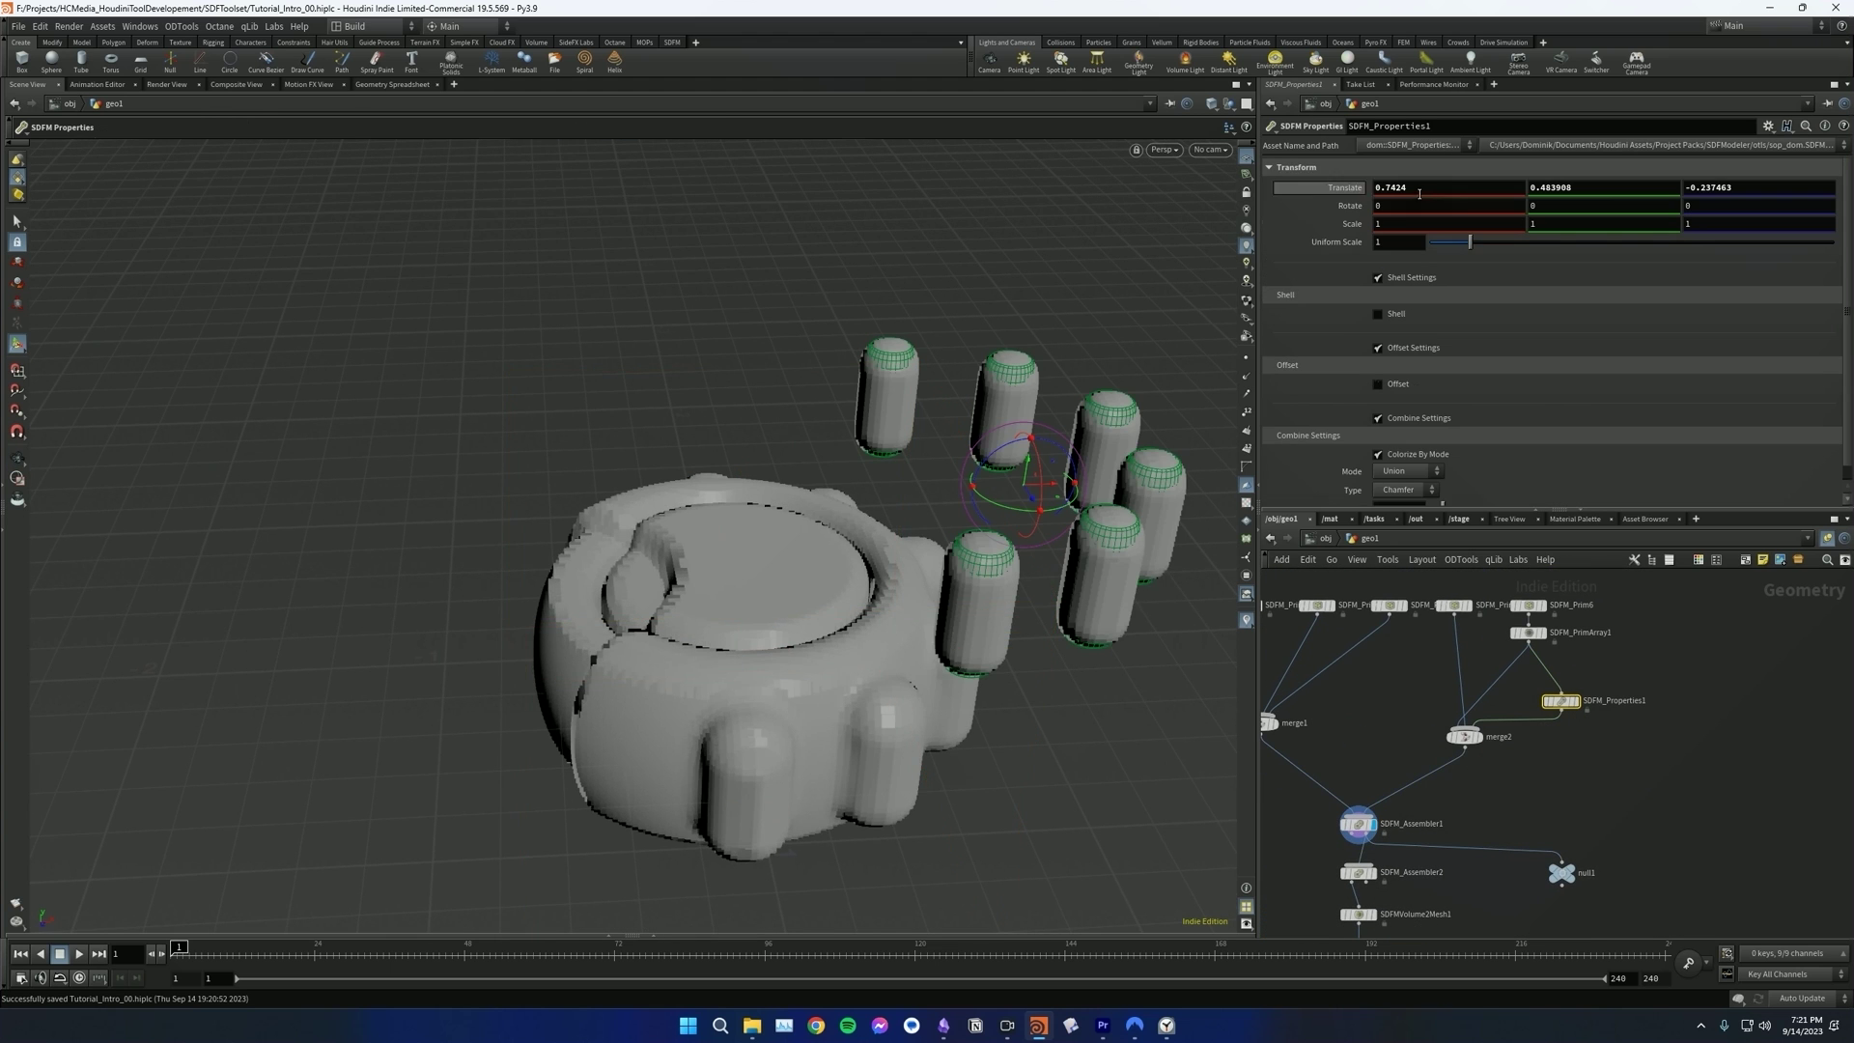
# - Reset SDFM_Properties1's translation to 0 and raise the duplicated capsules to a Y translate of 0.376283
pyautogui.write('0')
pyautogui.press('Return')
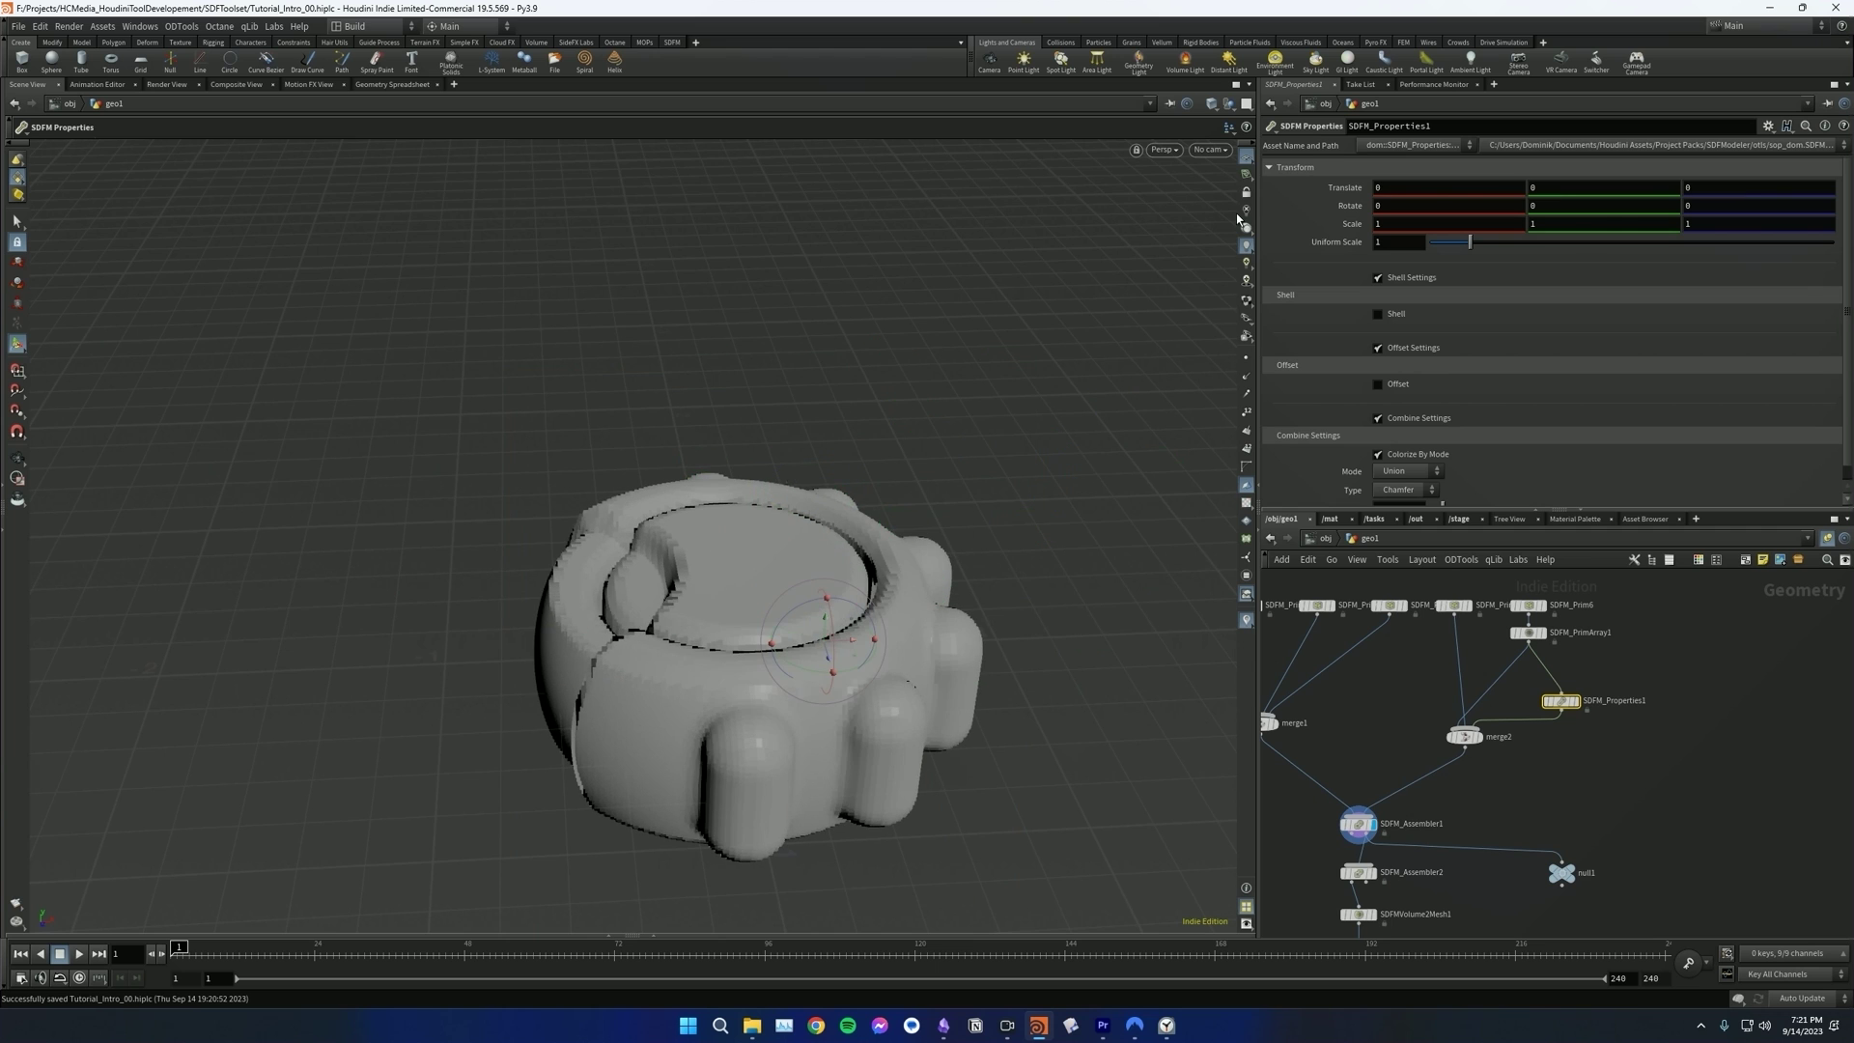
pyautogui.moveTo(823, 621); pyautogui.dragTo(824, 529)
pyautogui.keyDown('alt'); pyautogui.moveTo(825, 533); pyautogui.dragTo(832, 565); pyautogui.keyUp('alt')
pyautogui.keyDown('alt'); pyautogui.moveTo(833, 565); pyautogui.dragTo(1164, 414, button='right'); pyautogui.keyUp('alt')
pyautogui.press('Return')
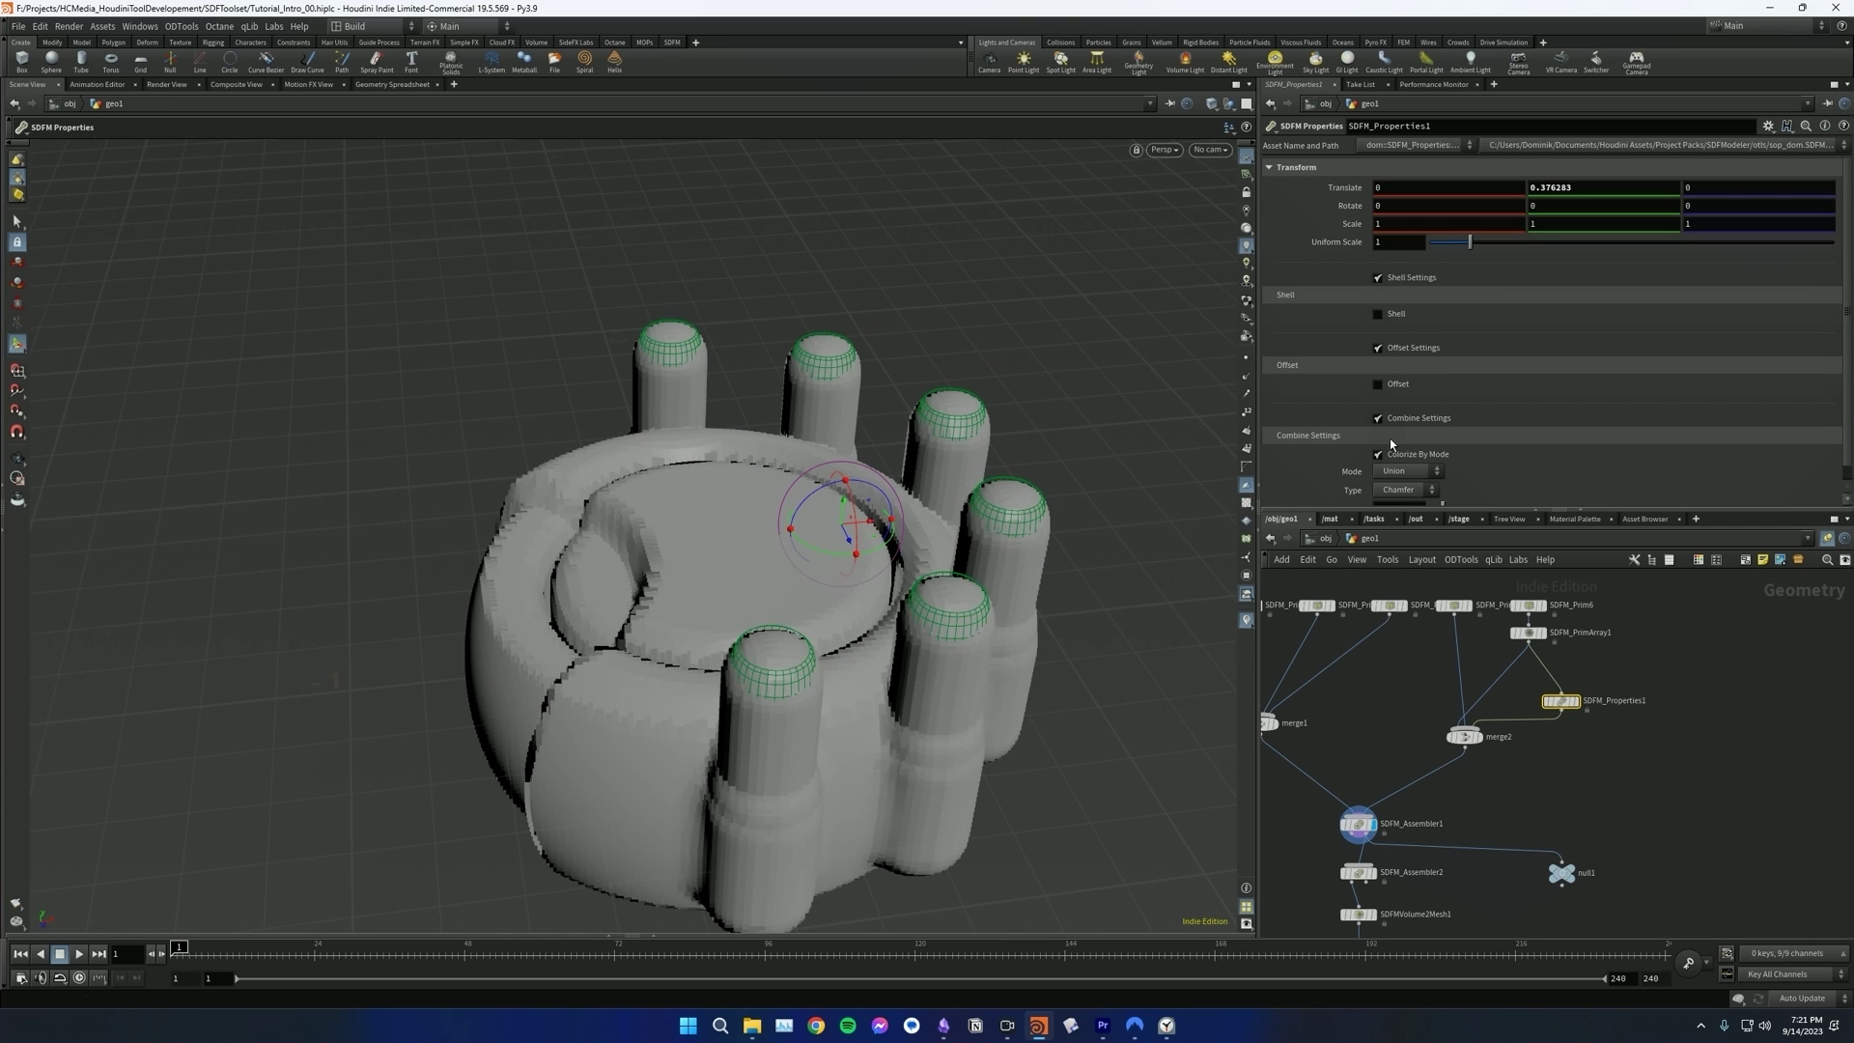
# - Set SDFM_Properties1's combine mode to Difference with a radius of about 0.025 to carve the capsules out
pyautogui.scroll(-1, 1397, 449)
pyautogui.click(1415, 462)
pyautogui.click(1405, 493)
pyautogui.keyDown('alt'); pyautogui.moveTo(976, 731); pyautogui.dragTo(960, 761); pyautogui.keyUp('alt')
pyautogui.keyDown('alt'); pyautogui.moveTo(960, 760); pyautogui.dragTo(1007, 631, button='middle'); pyautogui.keyUp('alt')
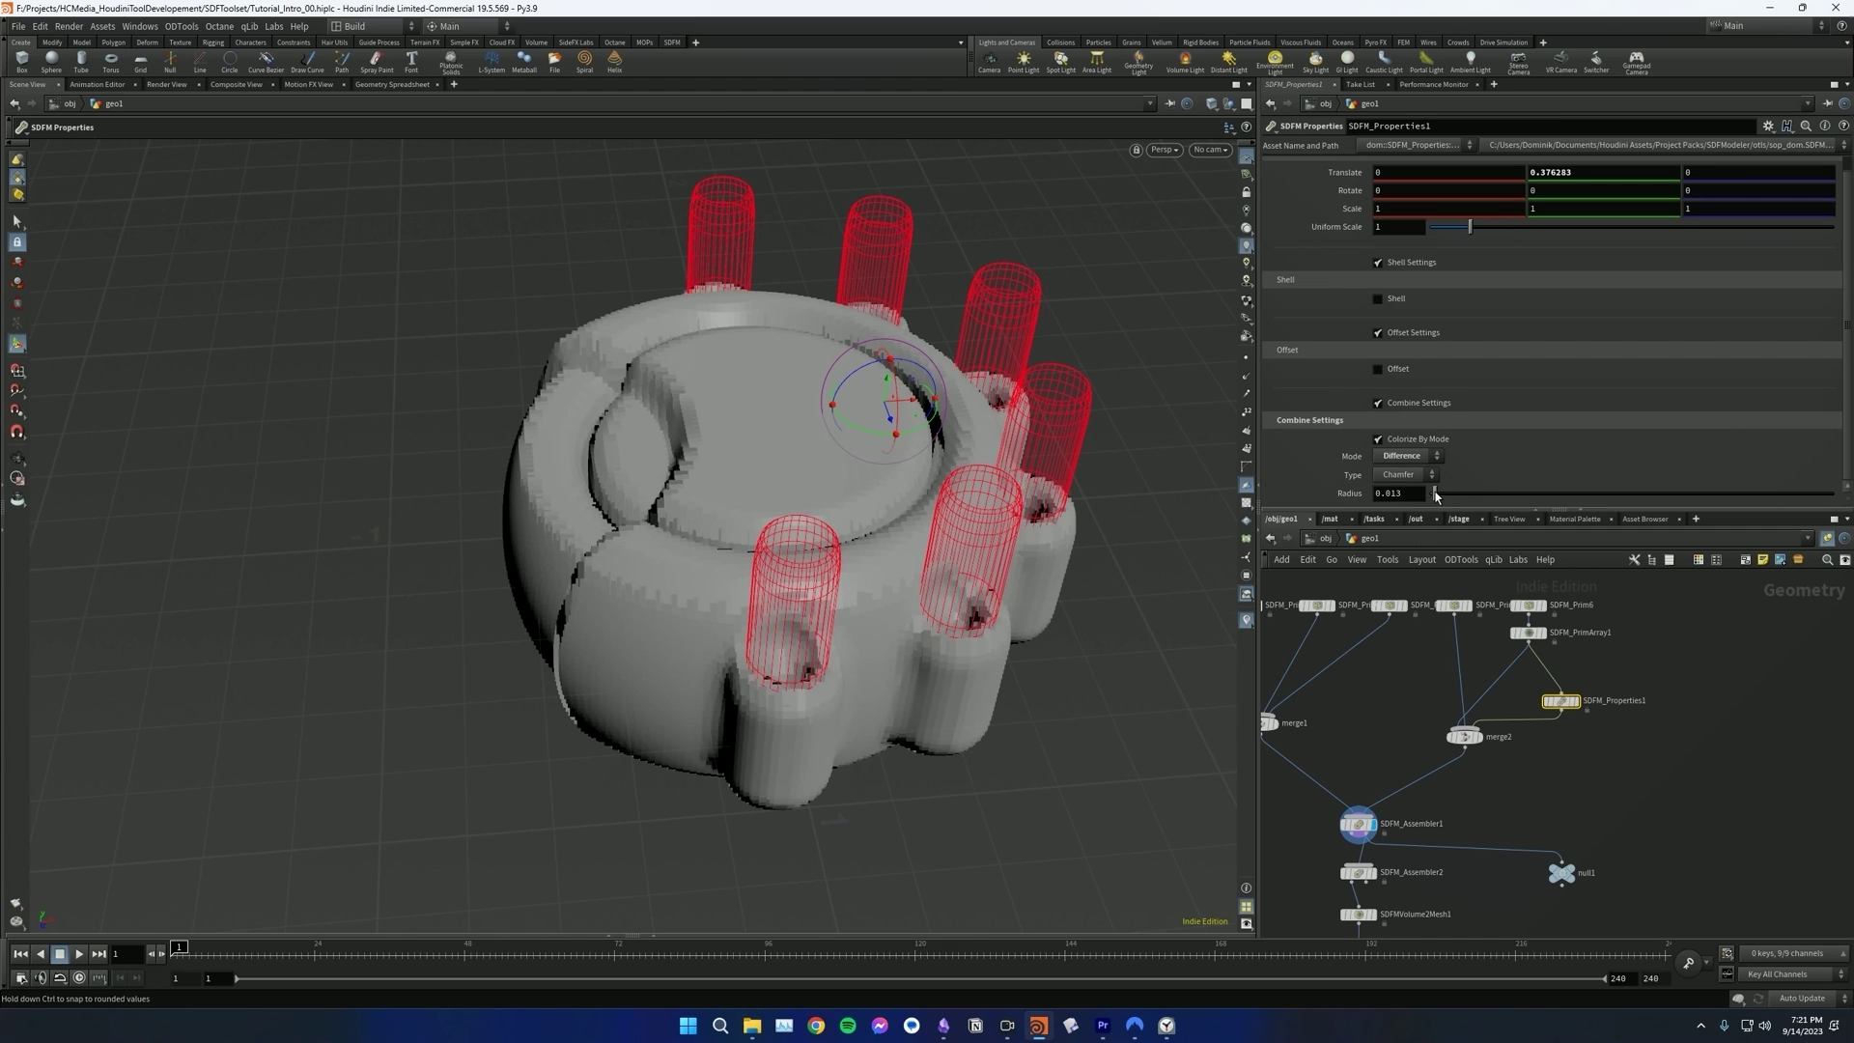
pyautogui.moveTo(1443, 494); pyautogui.dragTo(1439, 494)
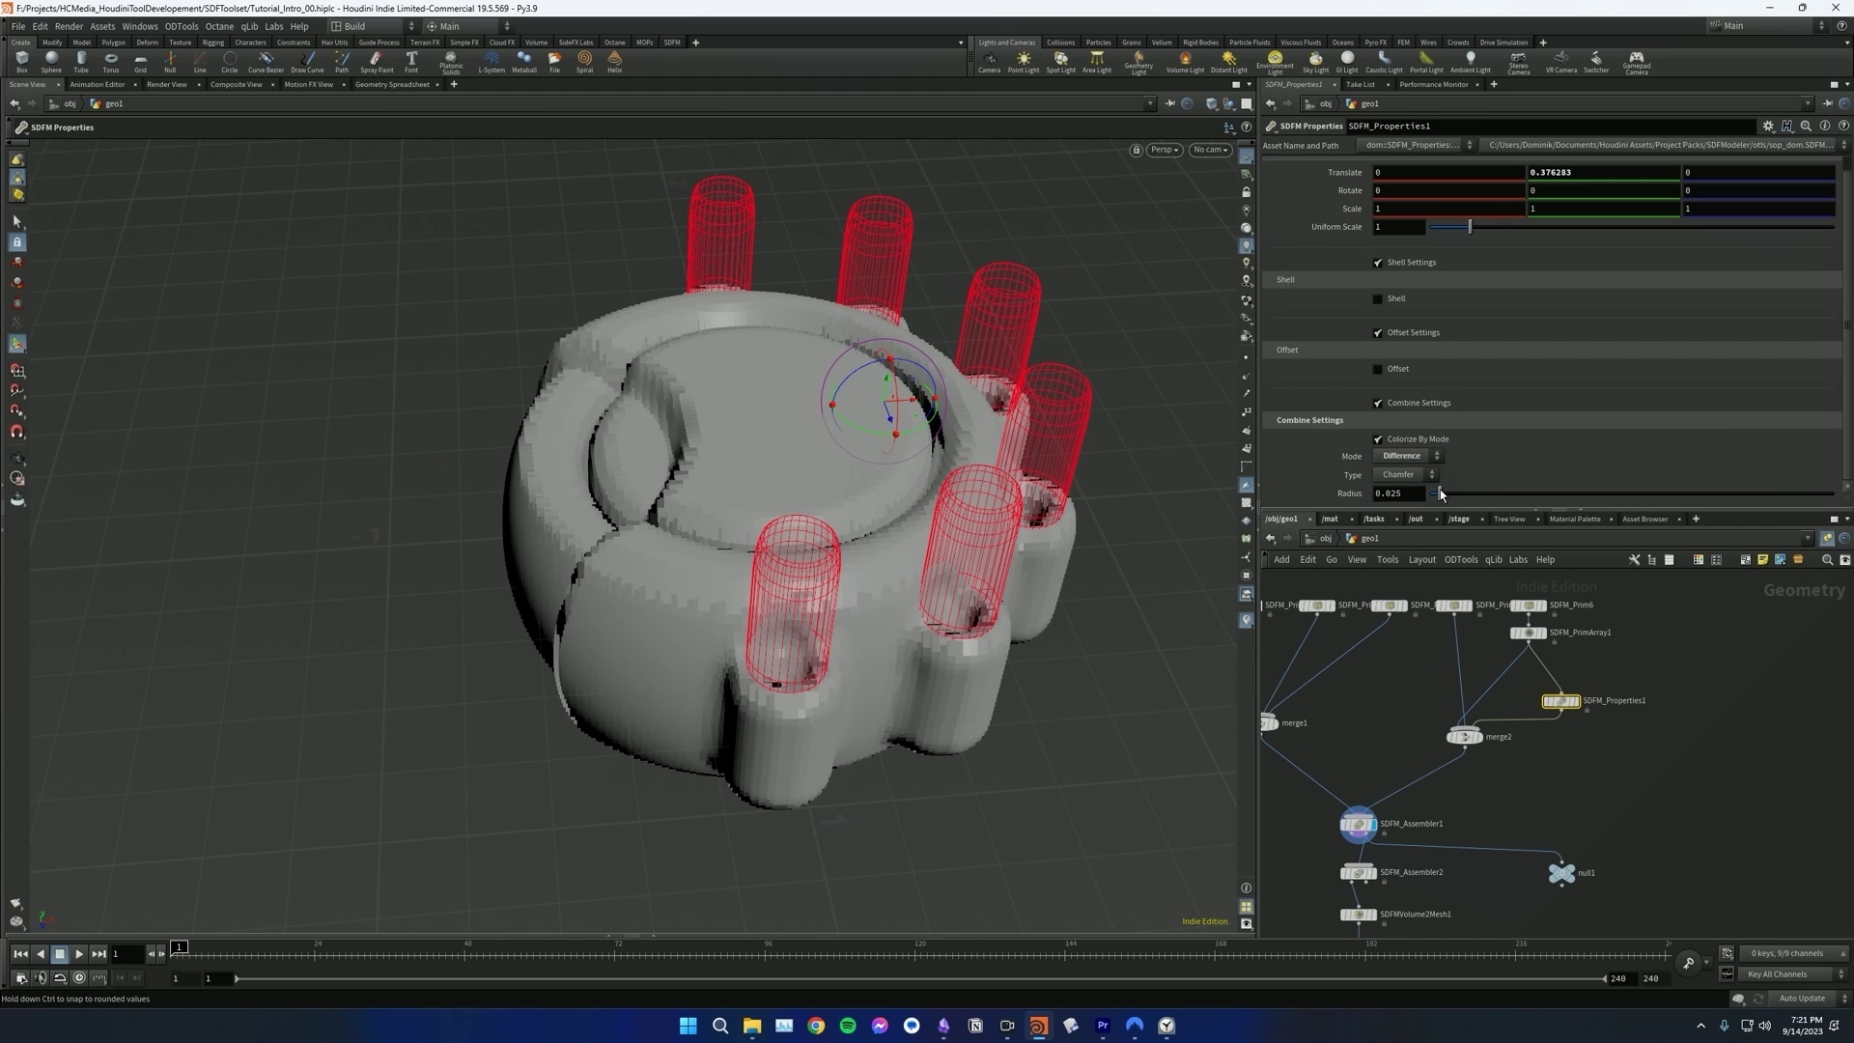
# - Enable Offset on SDFM_Properties1 with an amount of 0.0687, and turn on its Shell option
pyautogui.click(1379, 370)
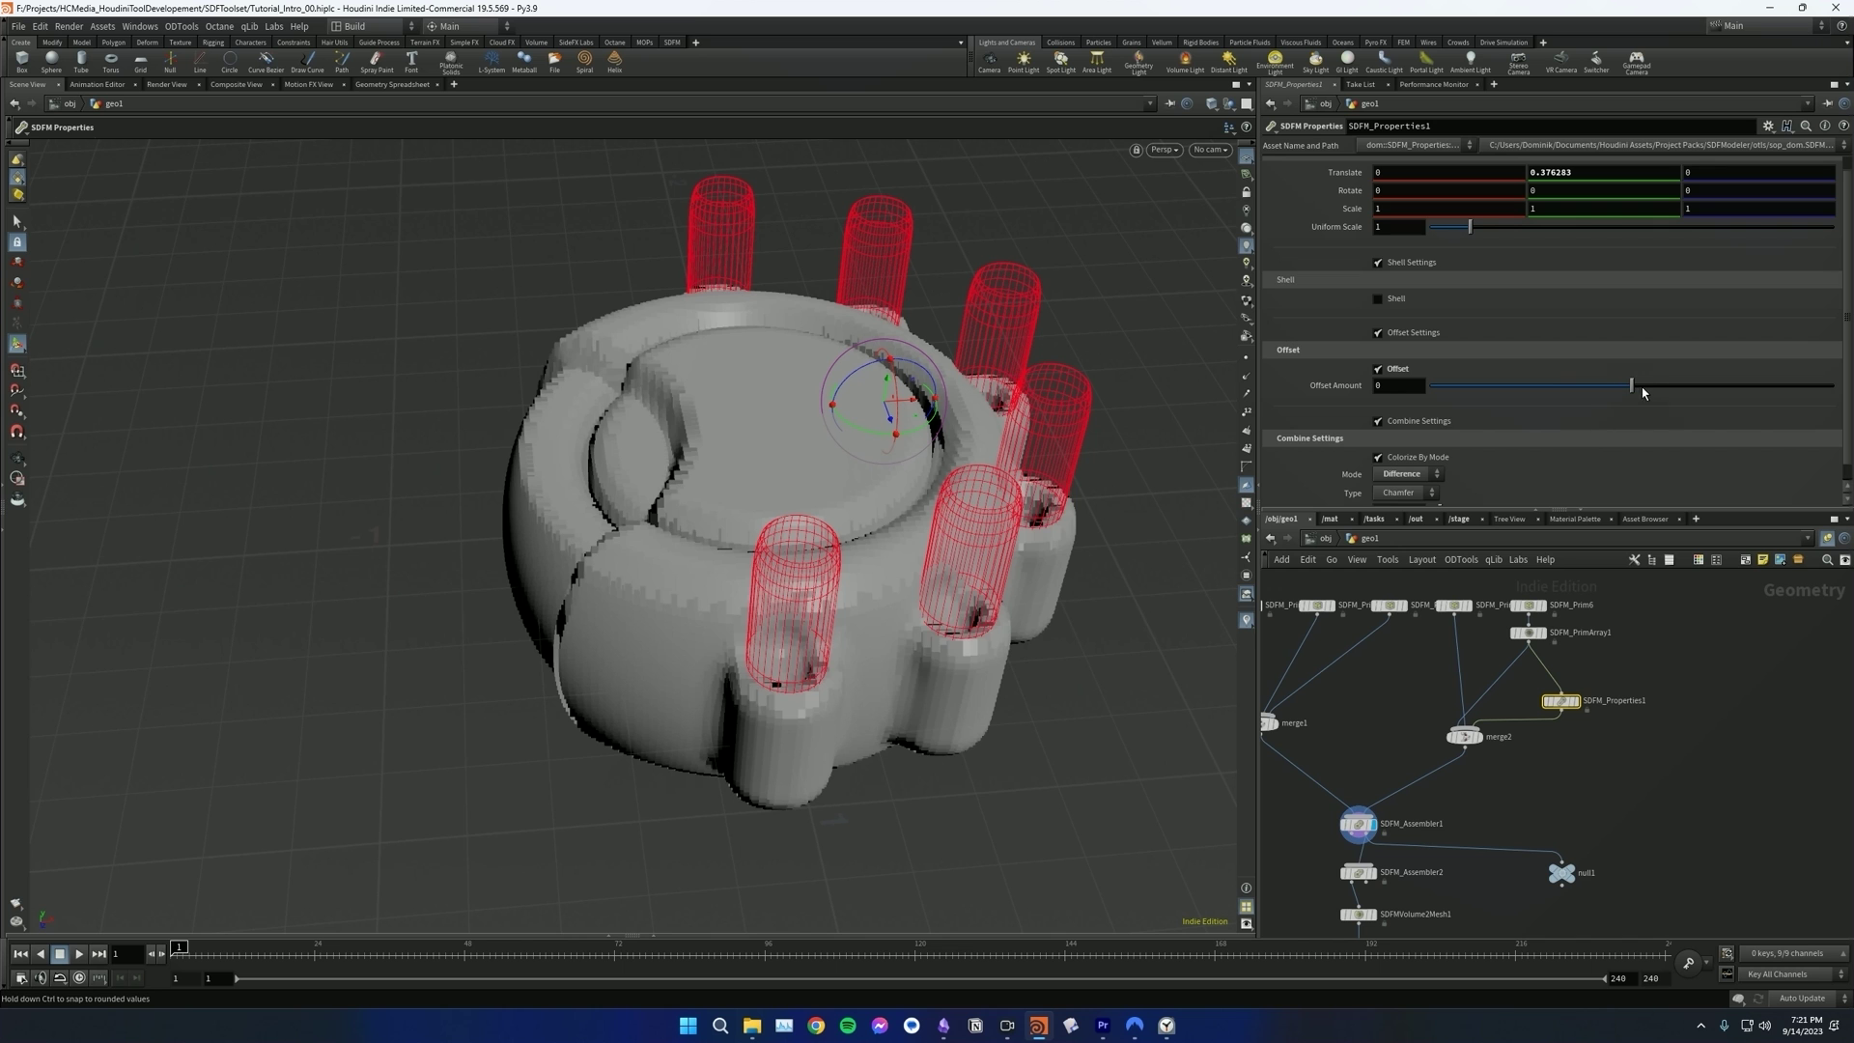
pyautogui.moveTo(1644, 391); pyautogui.dragTo(1720, 388)
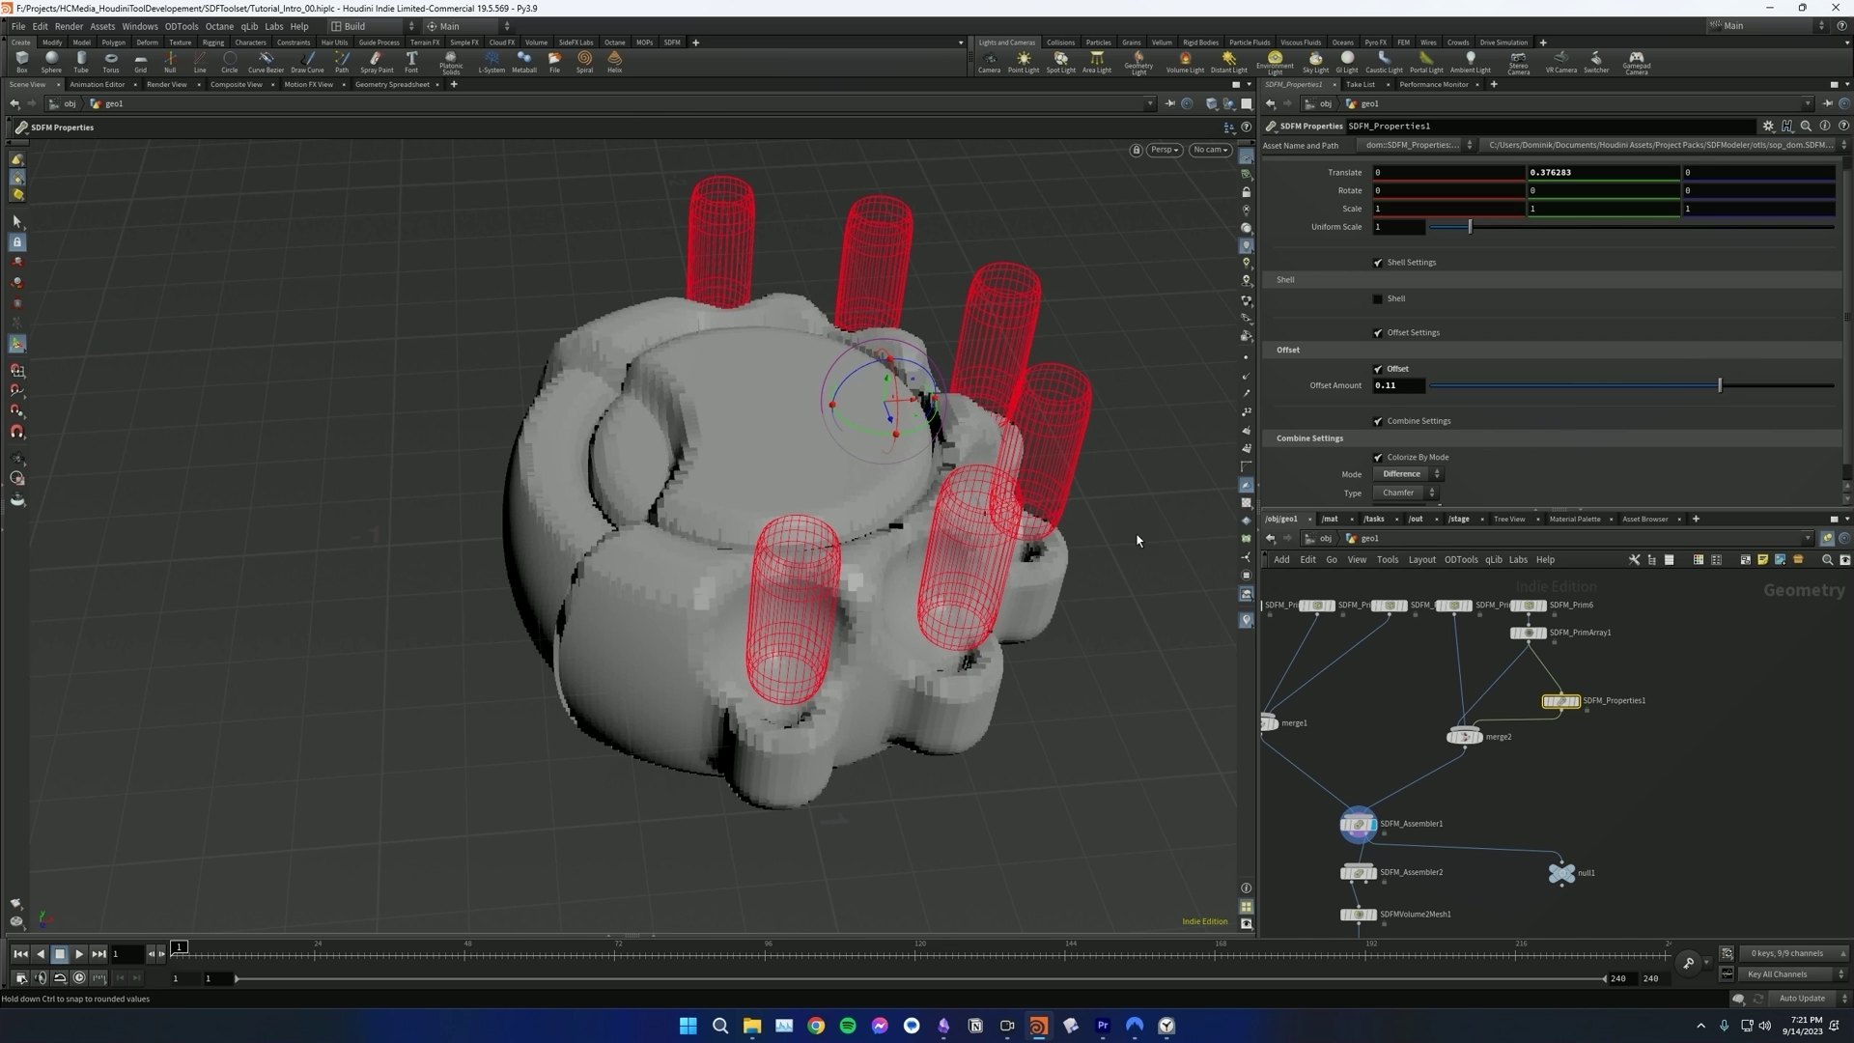
pyautogui.moveTo(1015, 599); pyautogui.dragTo(1207, 618)
pyautogui.moveTo(610, 626); pyautogui.dragTo(681, 710)
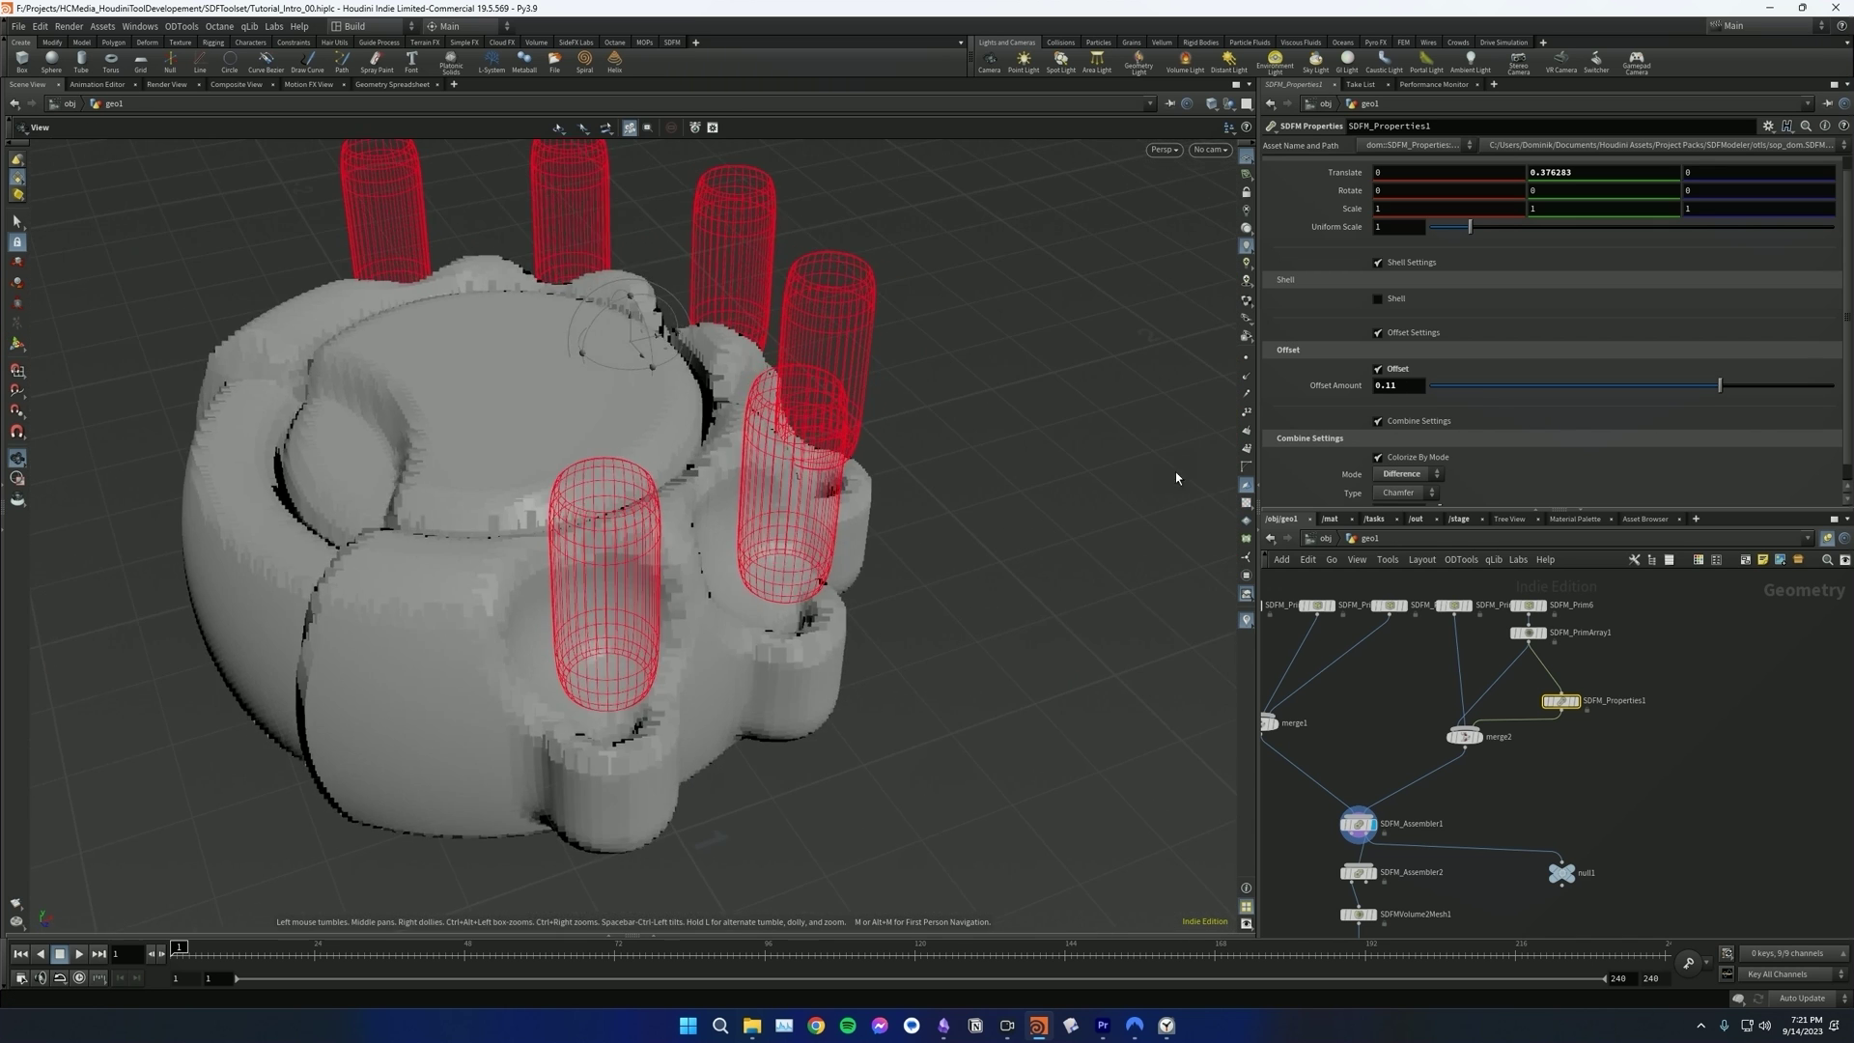
pyautogui.click(1685, 384)
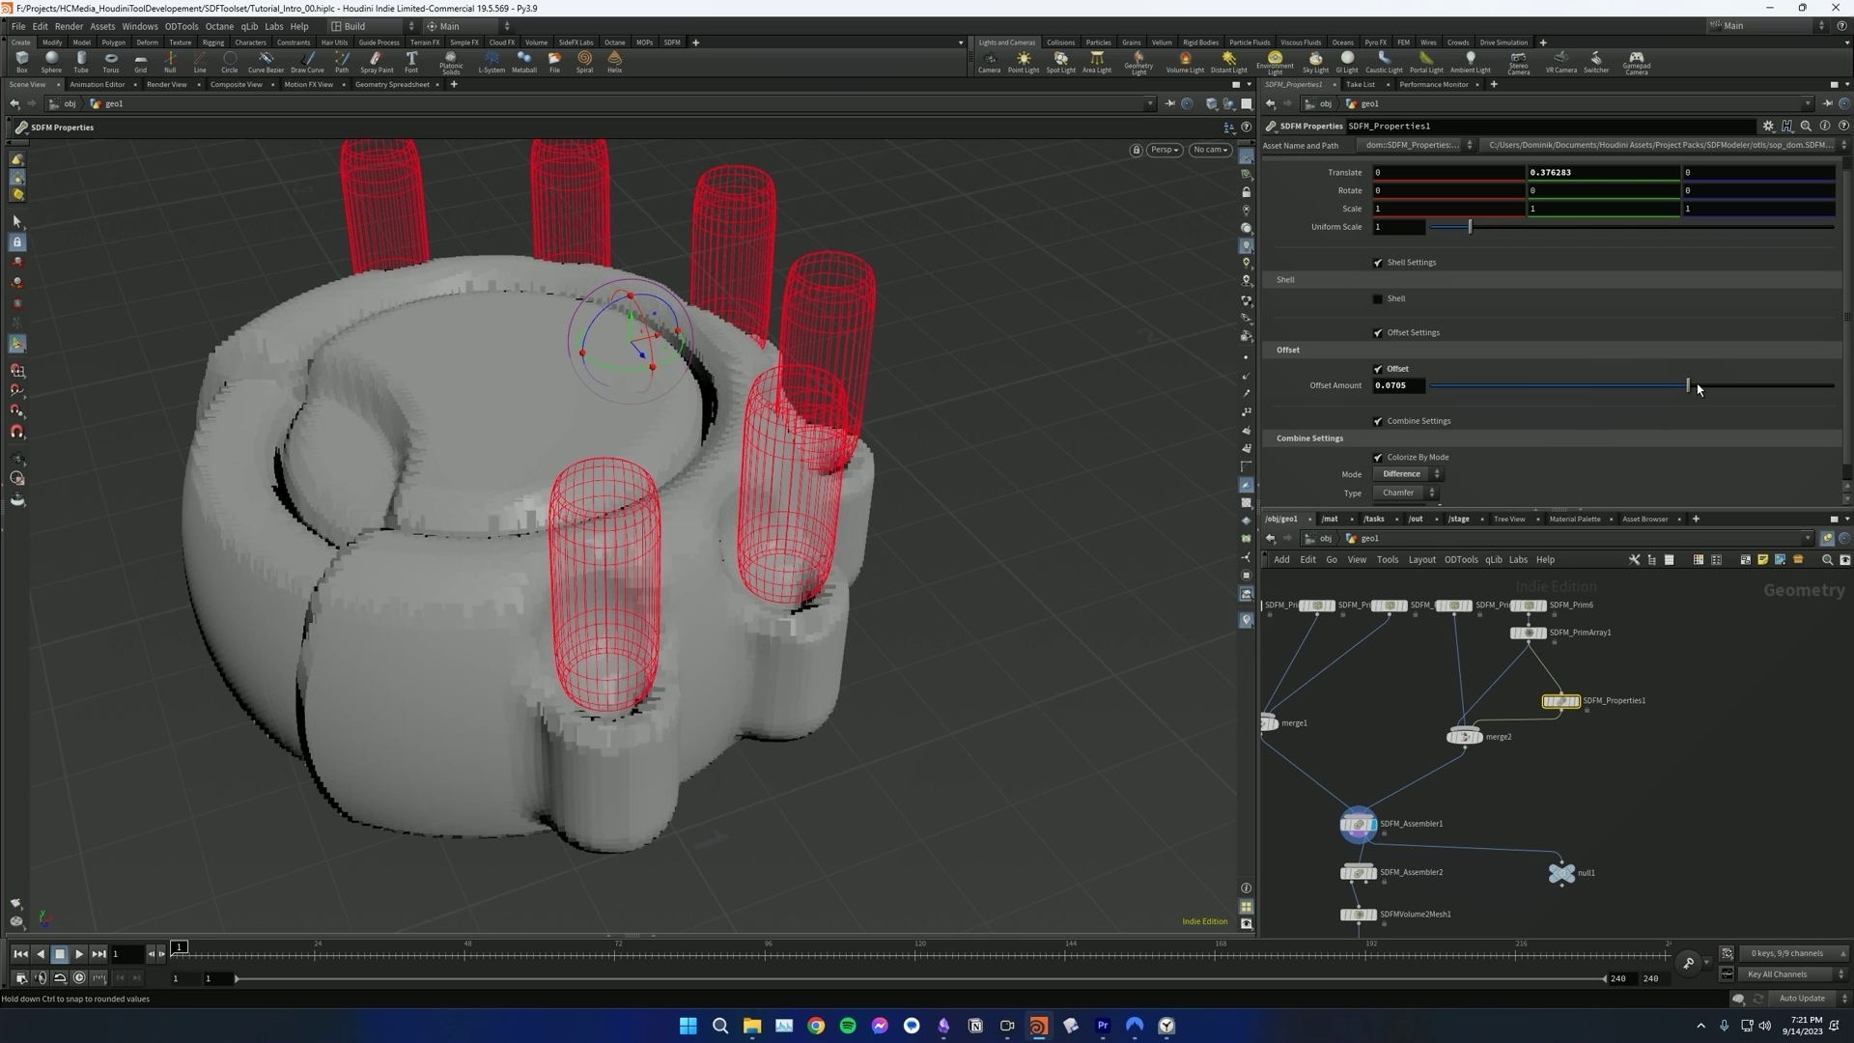
pyautogui.moveTo(1698, 388); pyautogui.dragTo(1686, 388)
pyautogui.moveTo(618, 440); pyautogui.dragTo(828, 654)
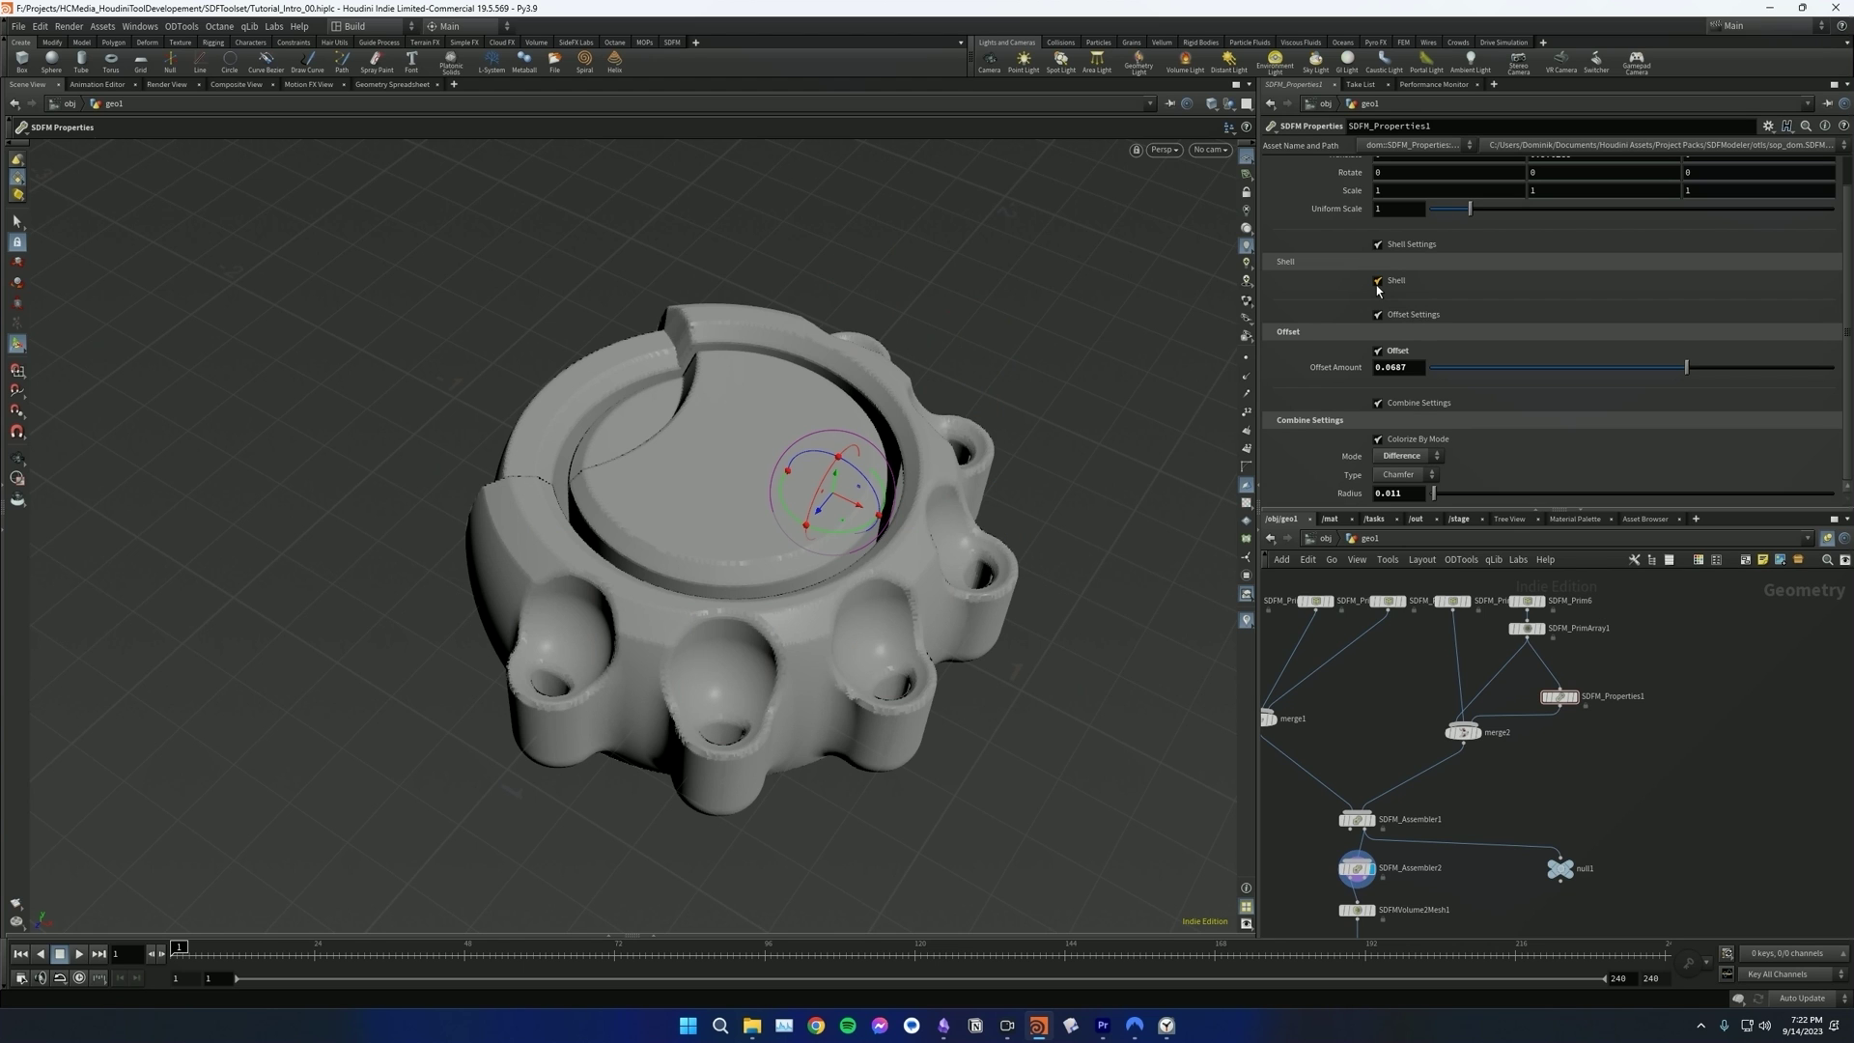
pyautogui.click(1378, 283)
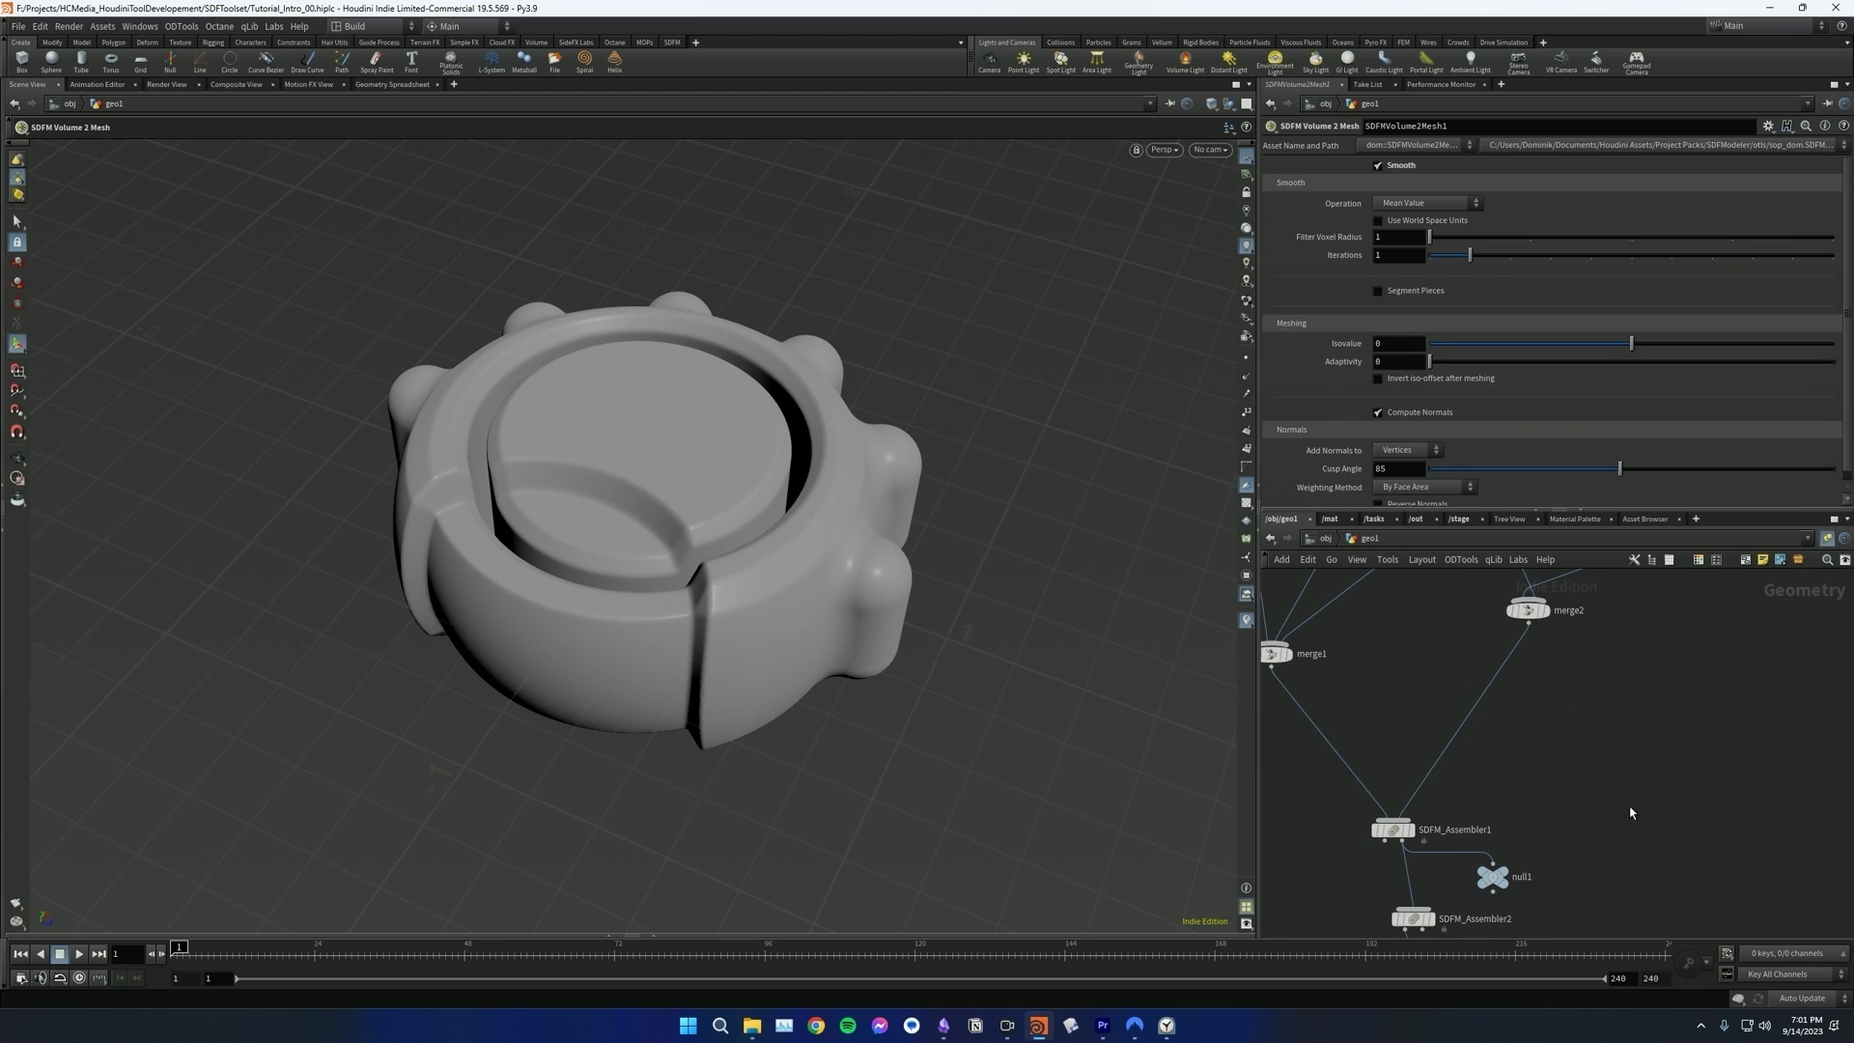
pyautogui.scroll(-3, 1648, 818)
pyautogui.scroll(-2, 1649, 813)
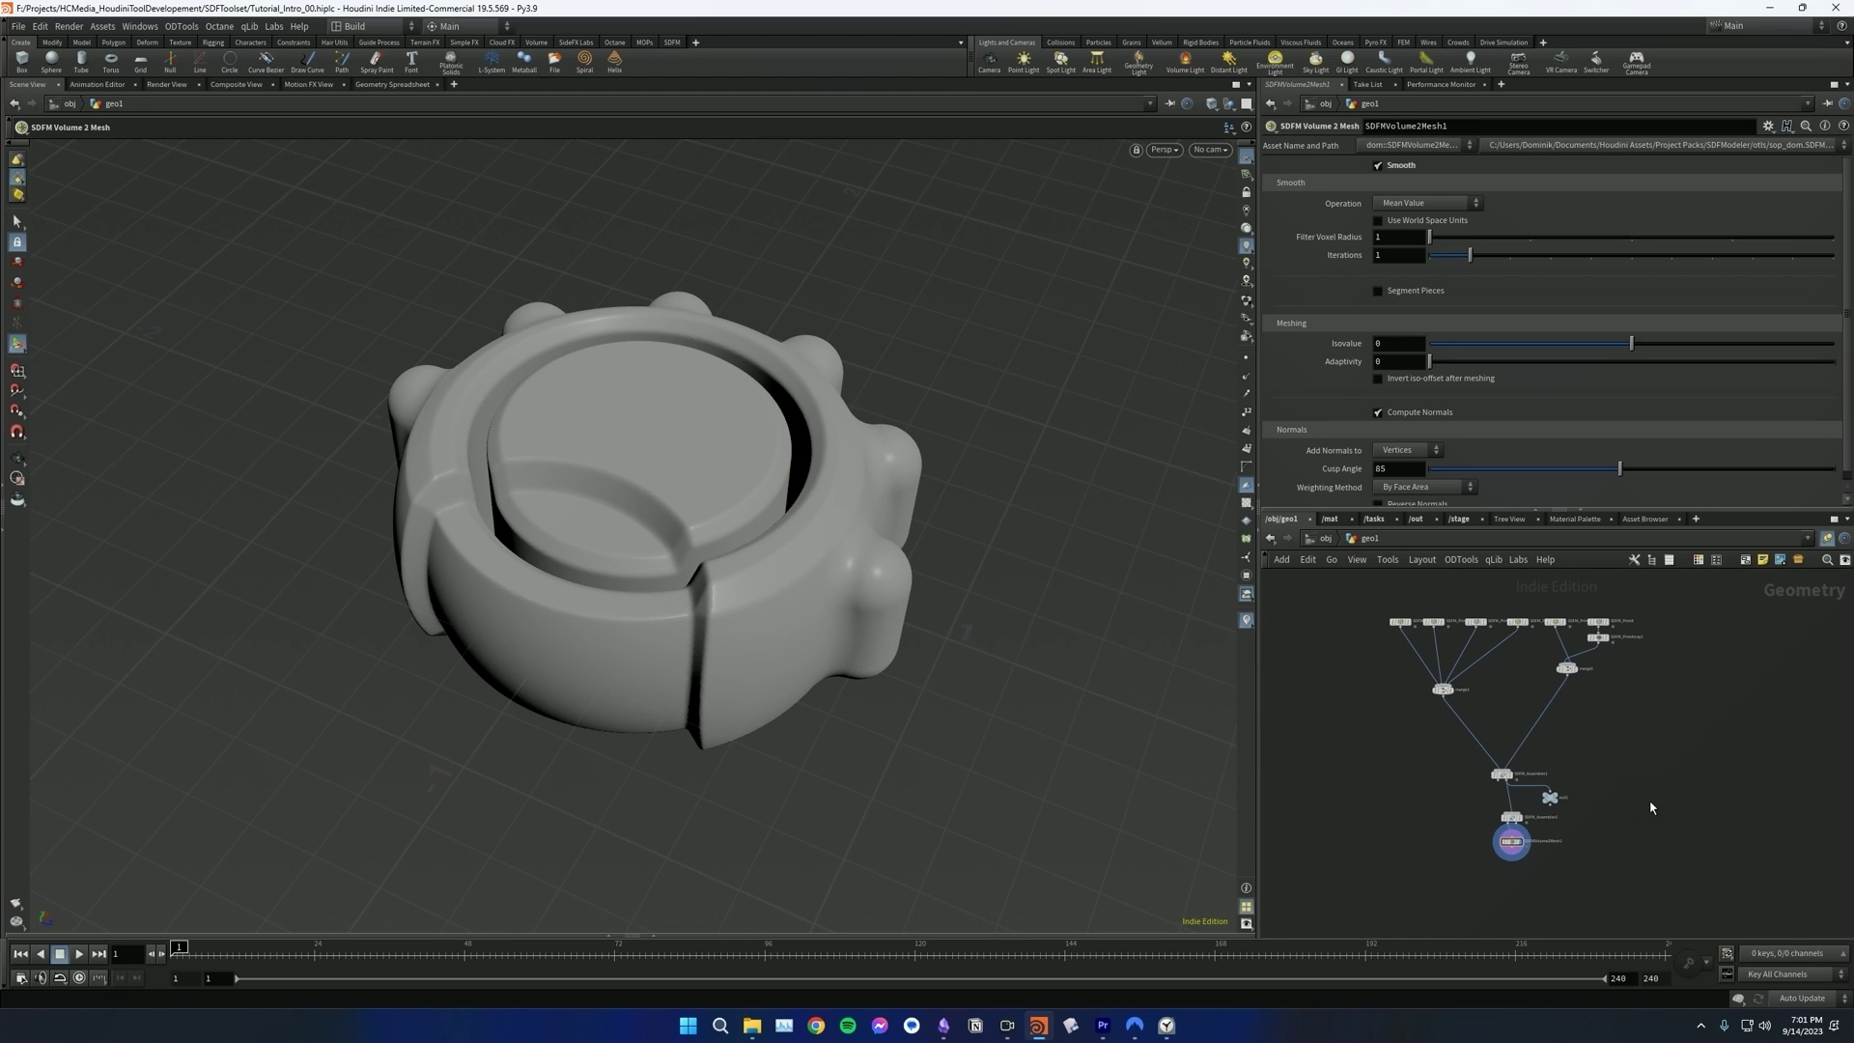